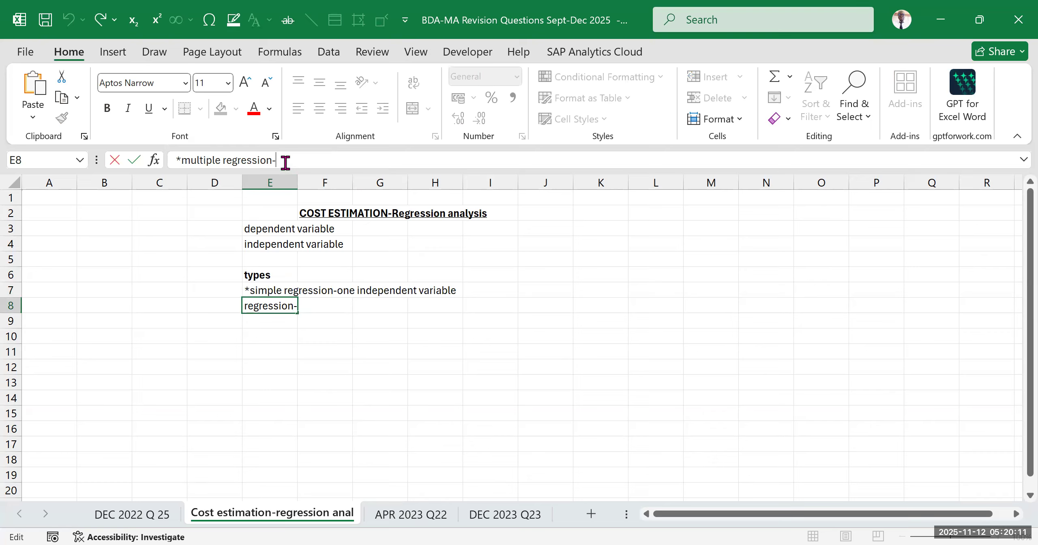
Complete the entry in E8 so it reads "*multiple regression-two or more independent variables"
text(two or m)
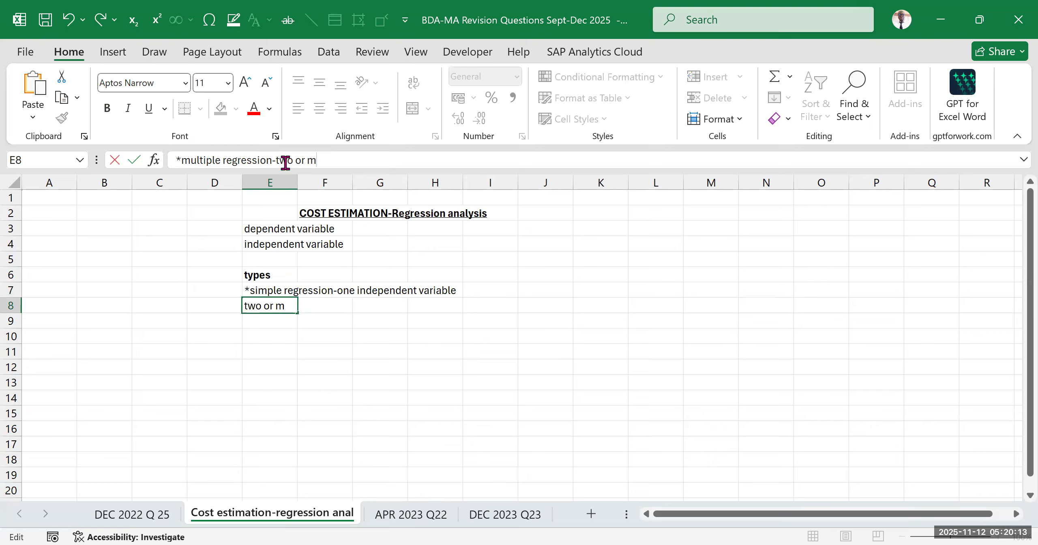
text(ore independent)
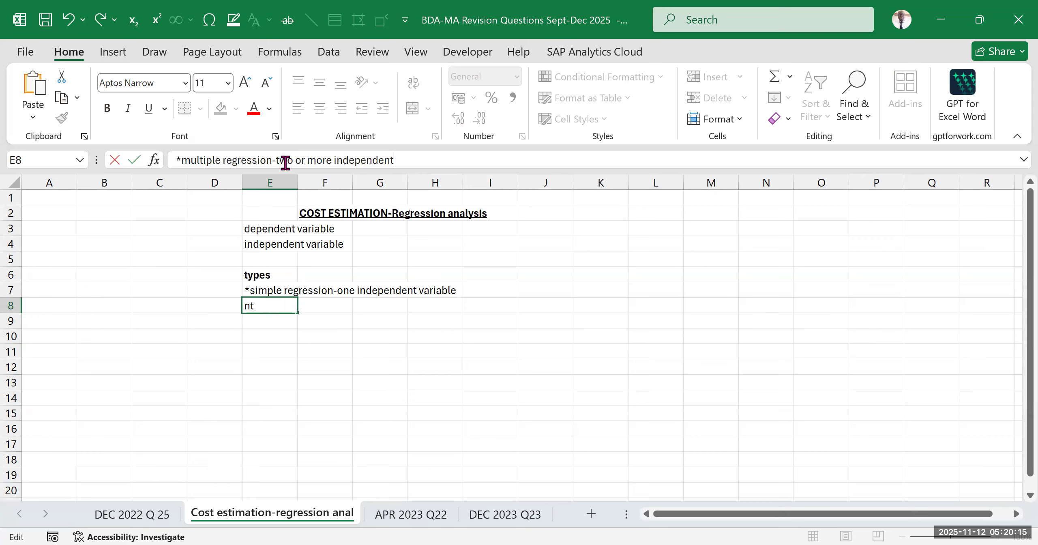
text( variables)
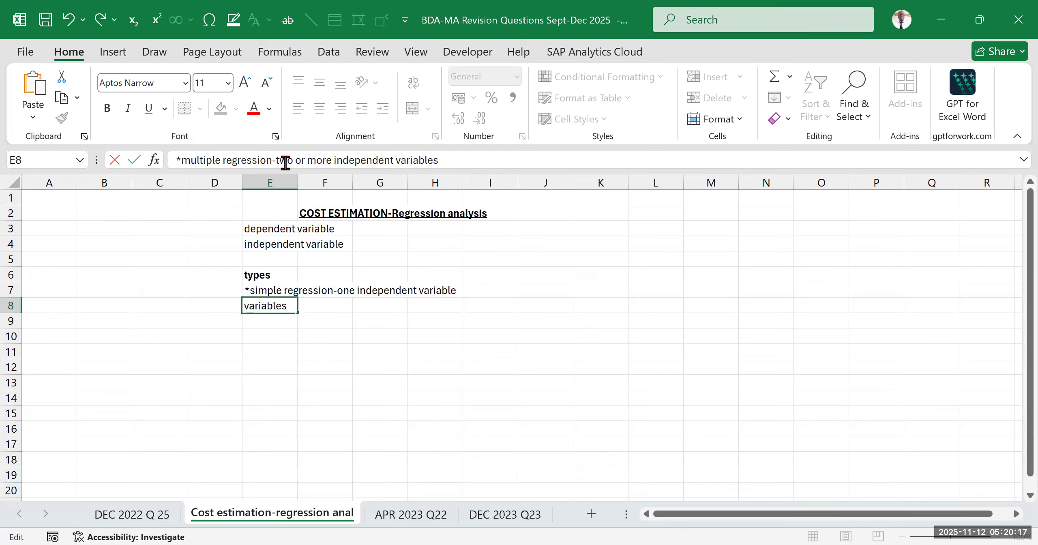
click(493, 356)
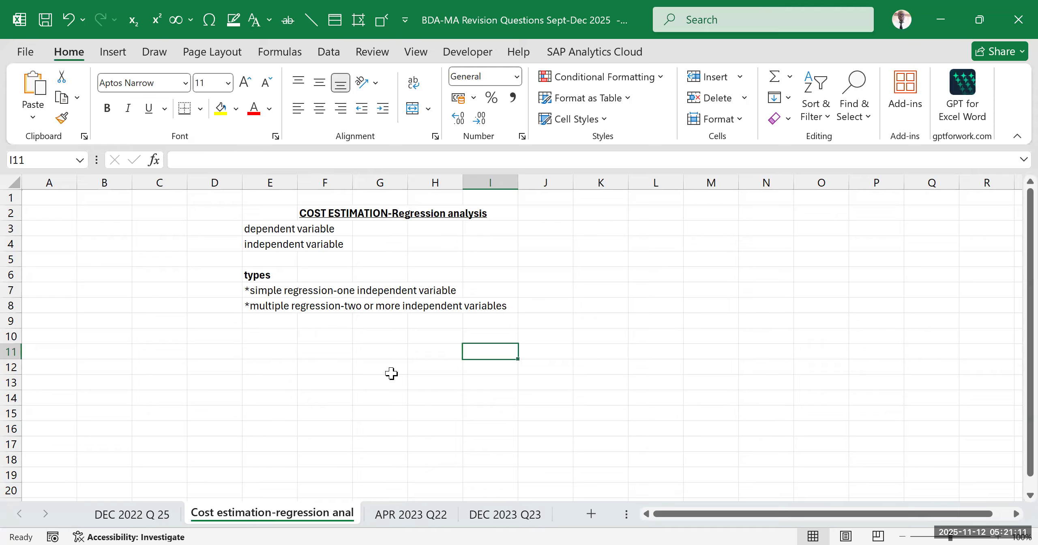
click(336, 213)
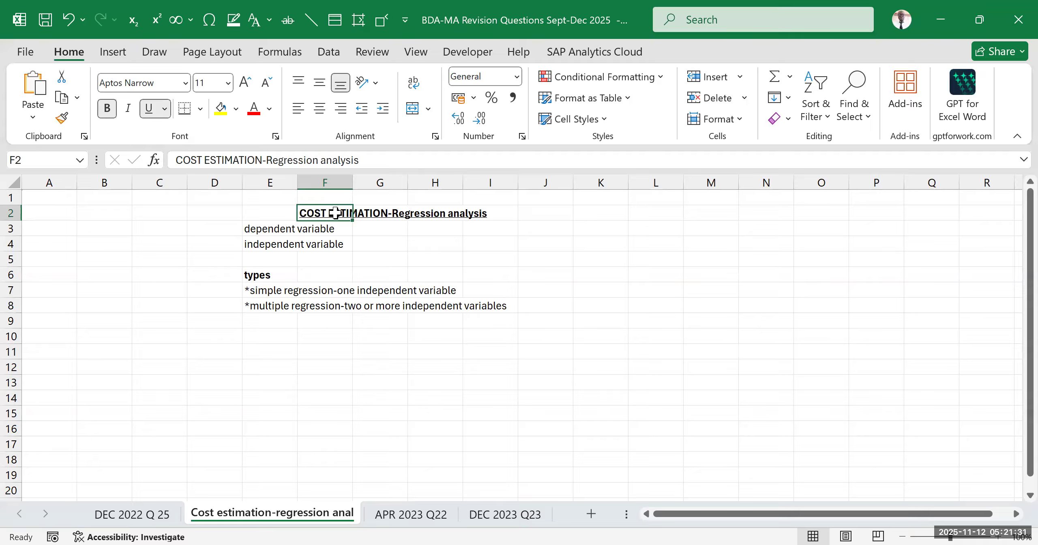
click(320, 379)
click(272, 291)
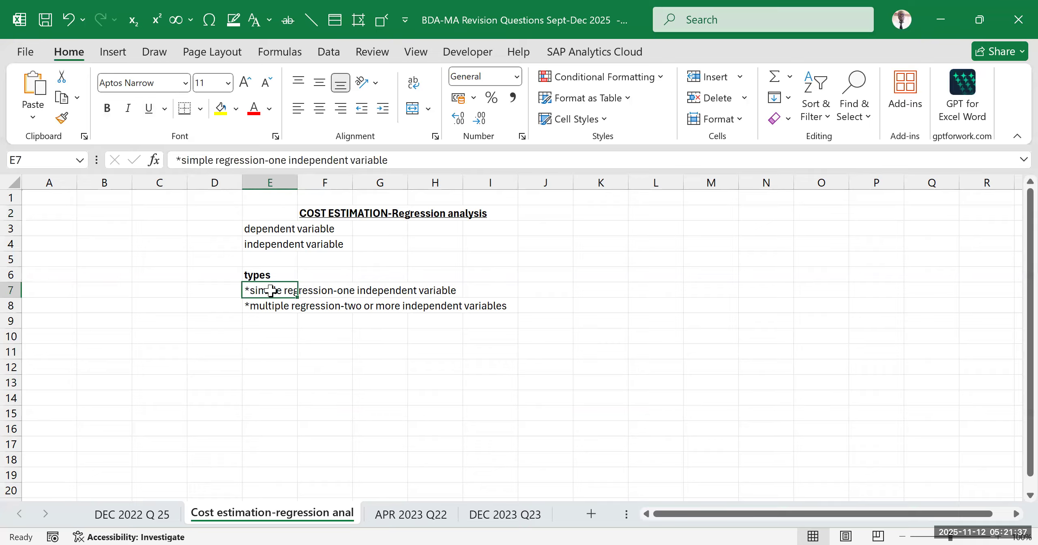
Enter the simple regression equation "Y=a+bx" in cell E10
click(267, 338)
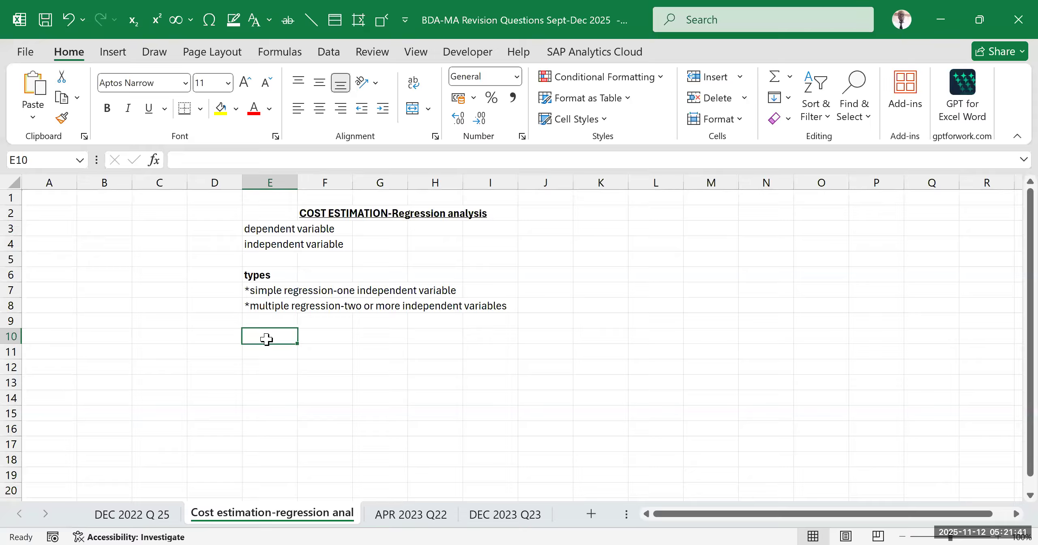
text(Y=a)
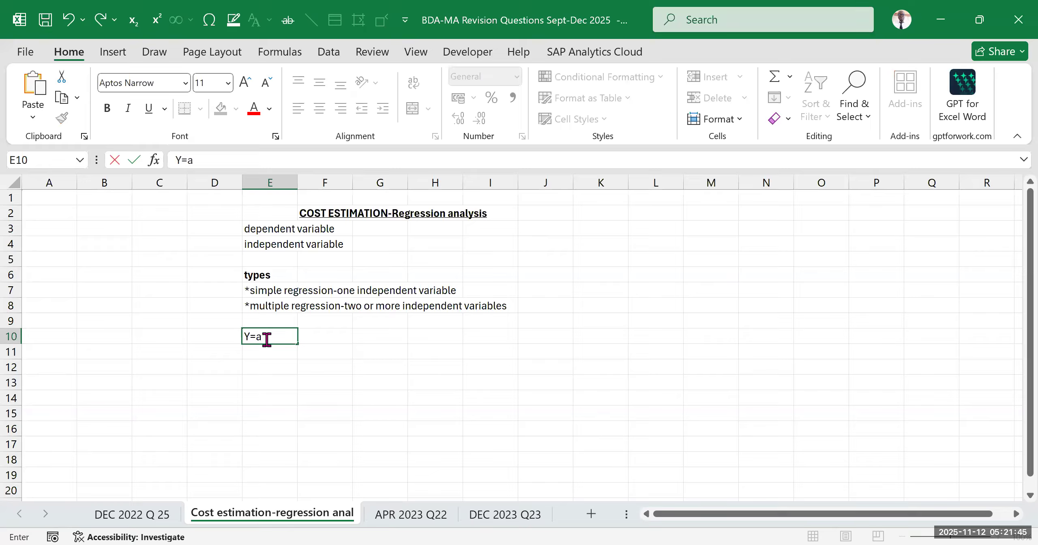
text(+bx)
click(457, 395)
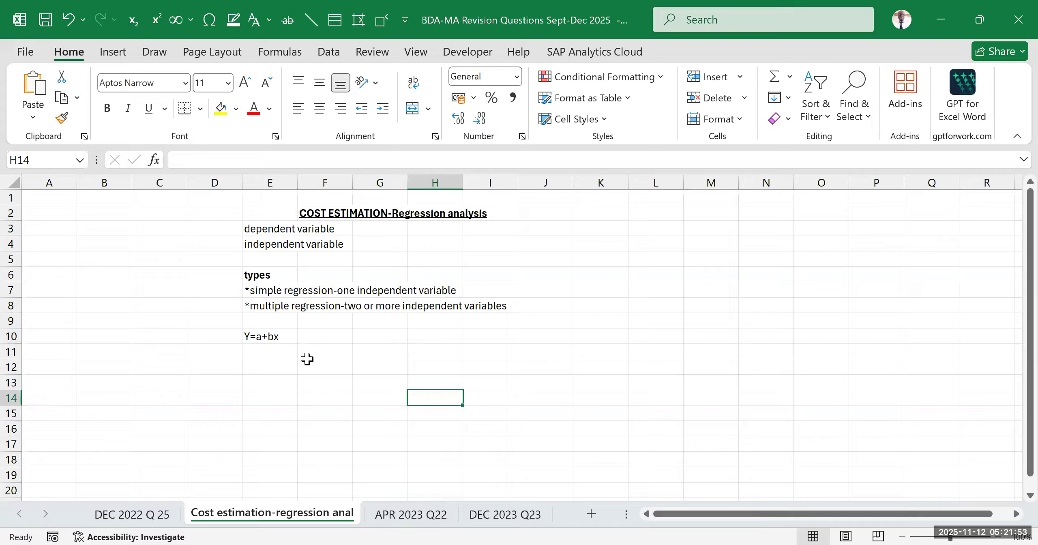
In cell E11, directly below the equation, write "where;- Y represents dependent variable"
click(280, 415)
click(262, 337)
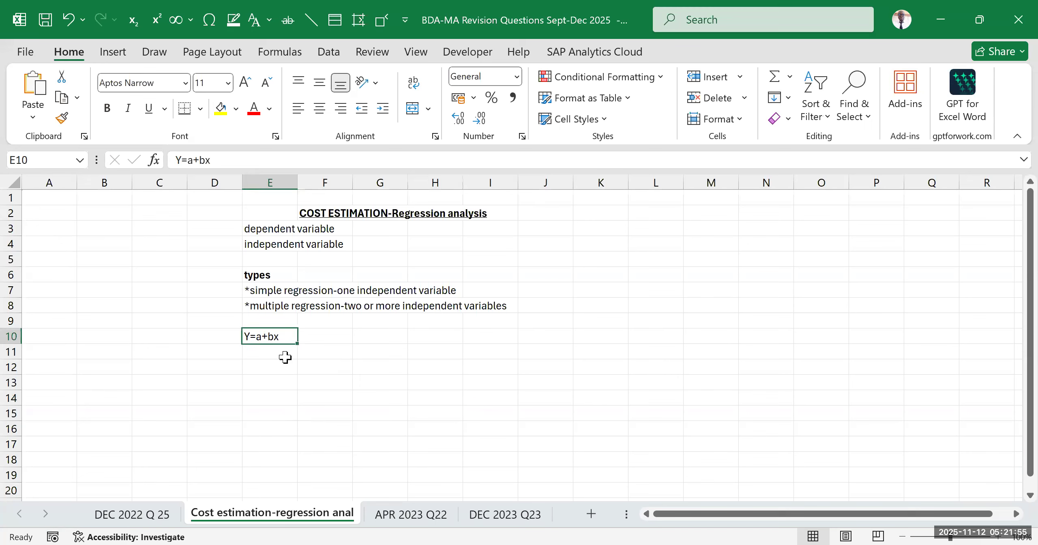
click(280, 352)
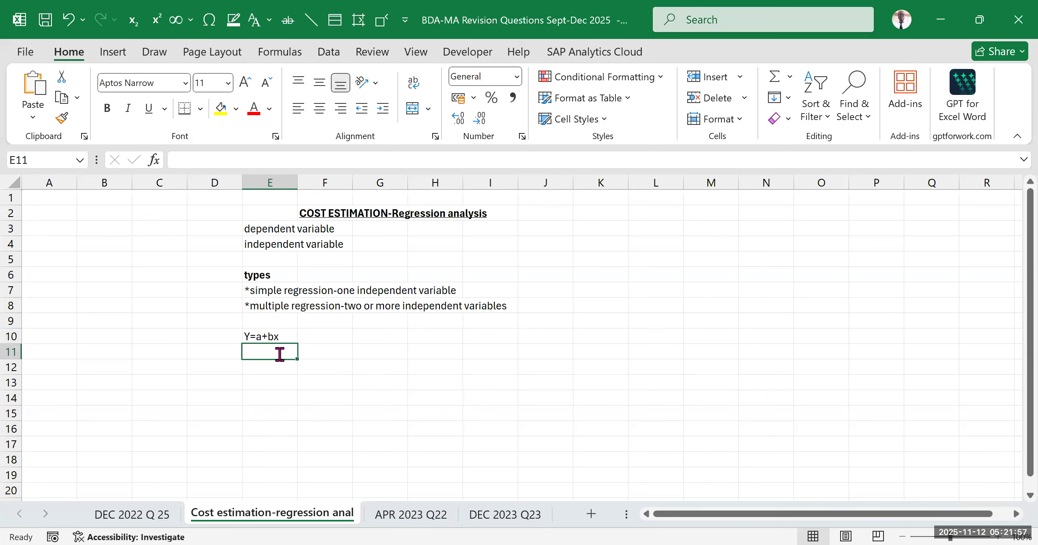
text(where;-)
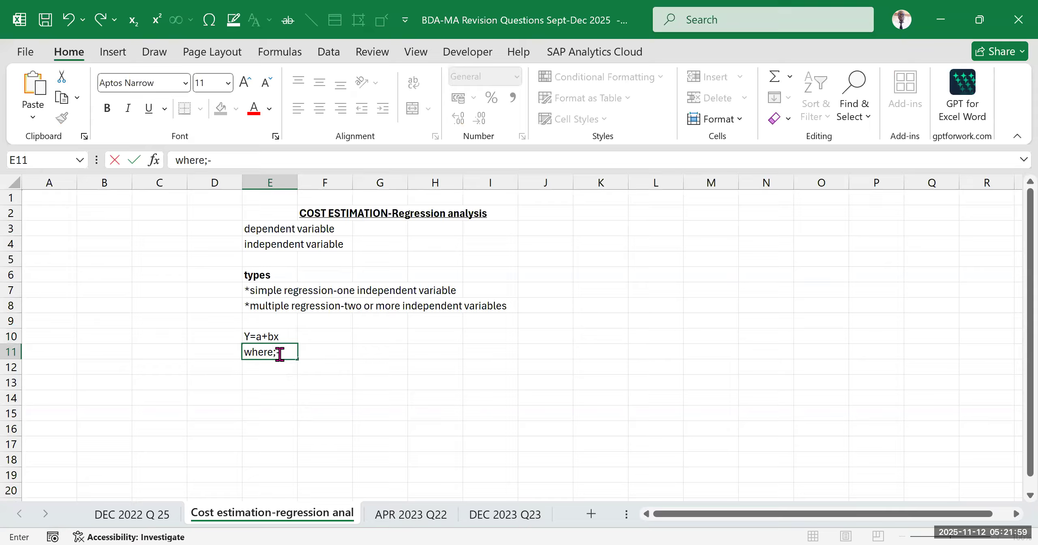
text( Y represen)
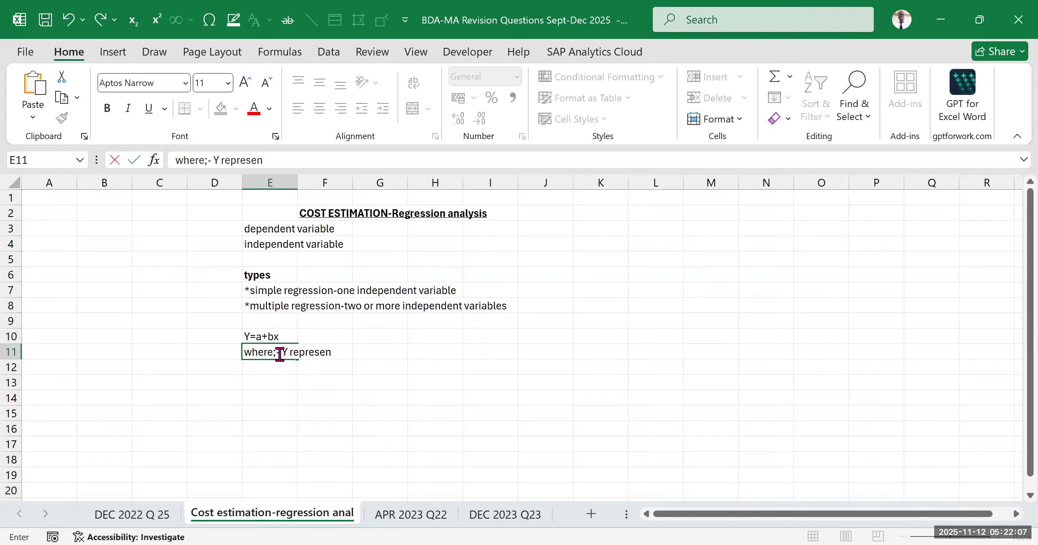
text(ts dependent )
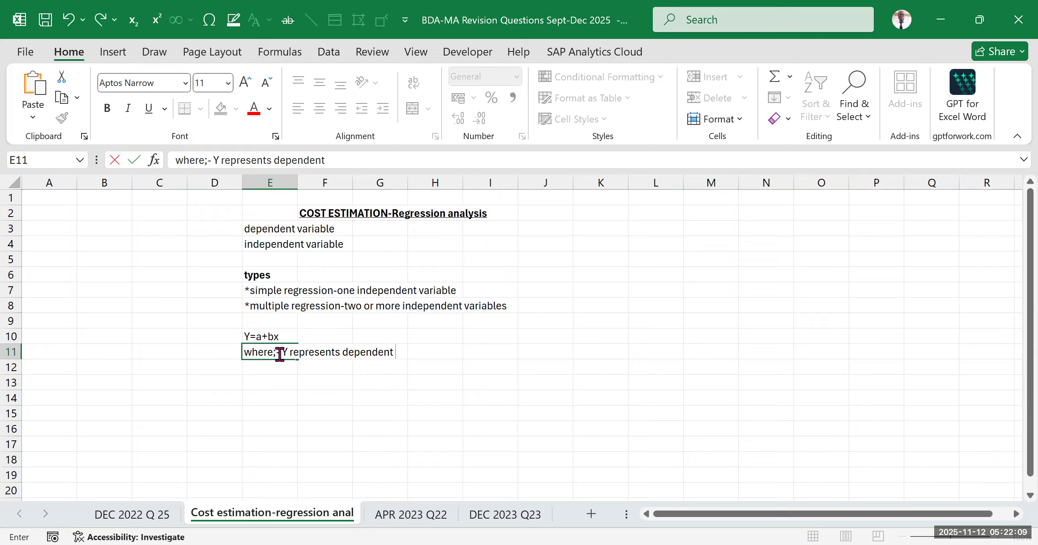
text(variable)
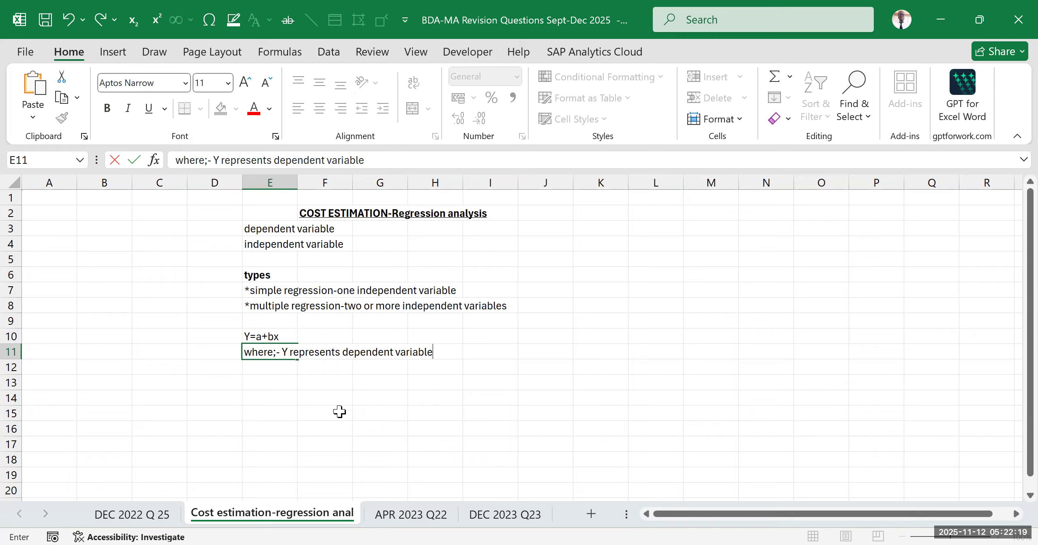
Append "/Total cost" to the definition of Y in cell E11
text(/TC)
key(BackSpace)
text(otal a)
key(BackSpace)
text(cost)
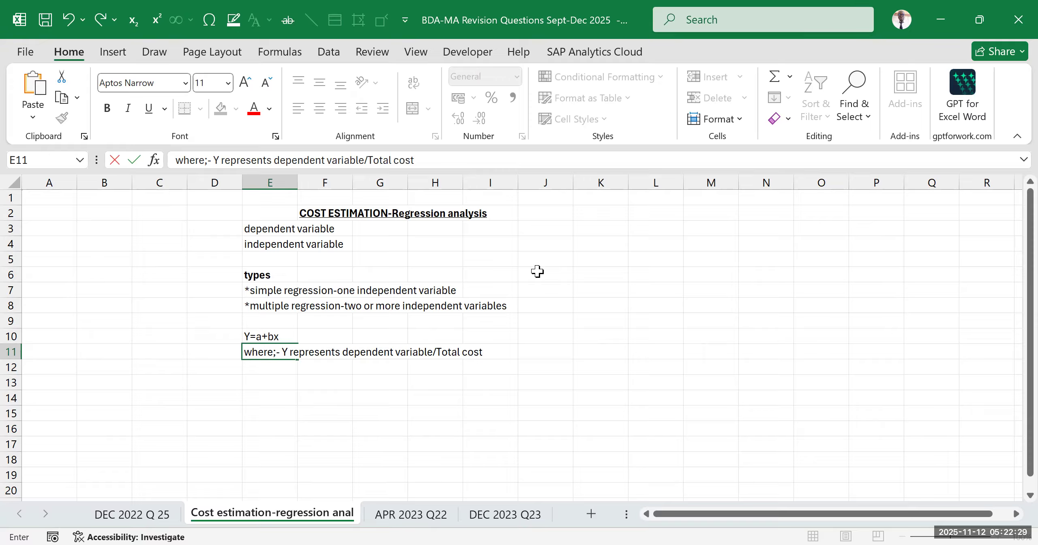
Define the a term in cell E12 as "a -Y intercept/intercept/Fixed cost /constant"
click(278, 372)
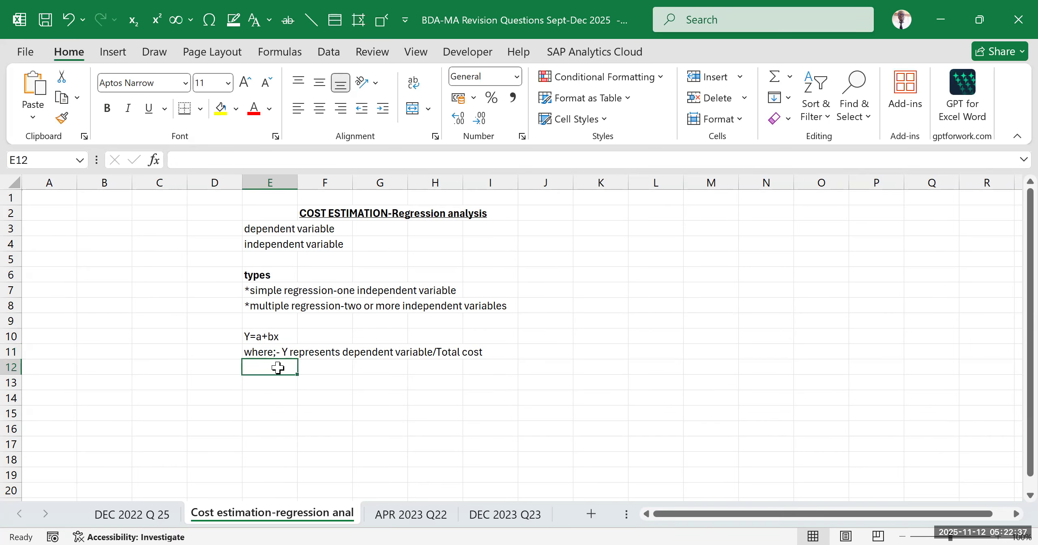
text(a)
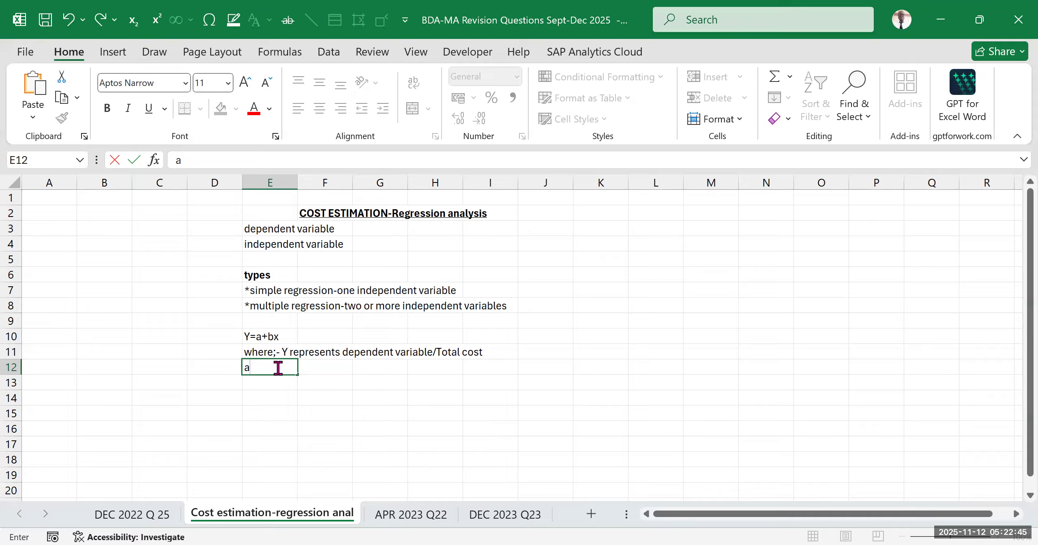
text(-Y intercept/)
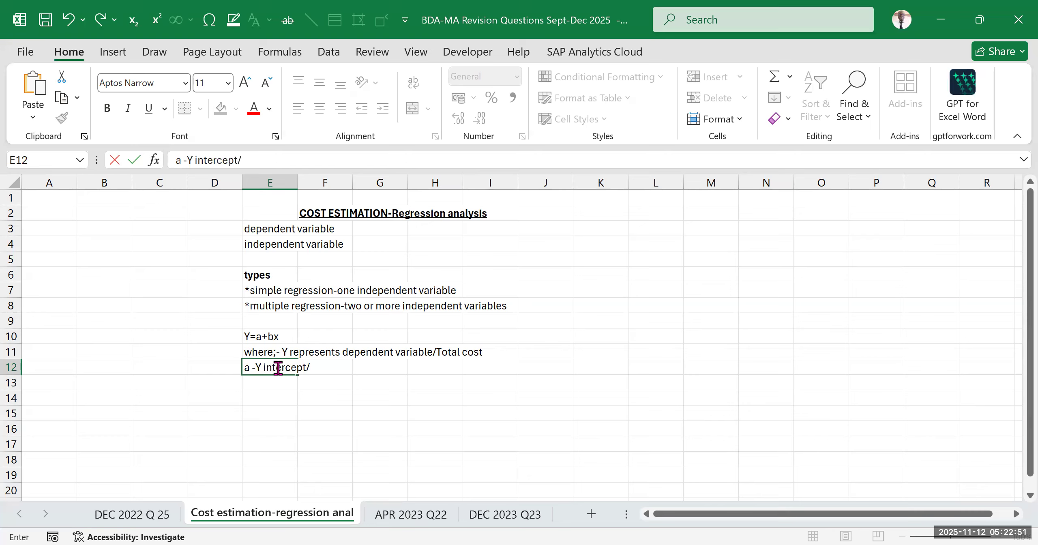
text(intercept/)
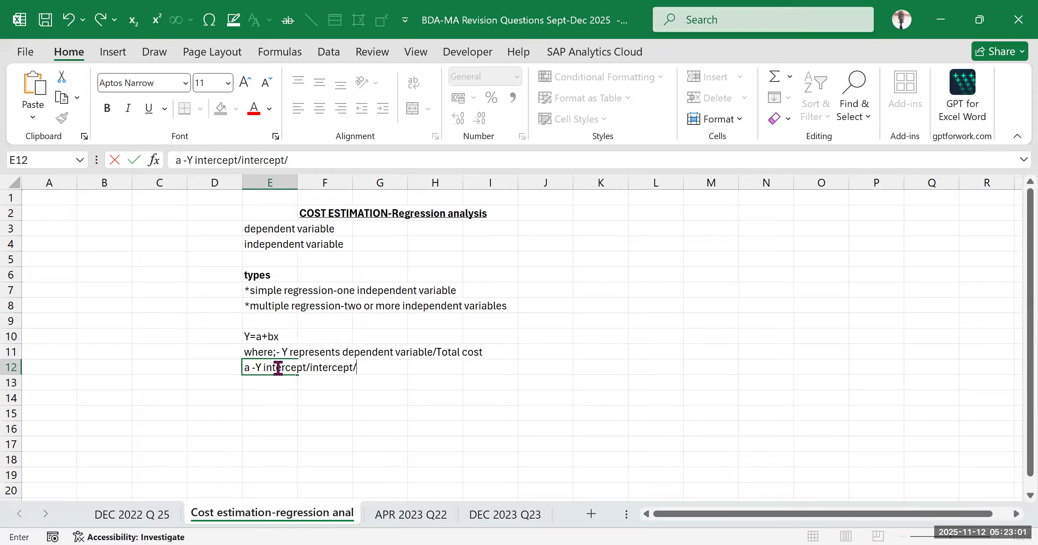
text(Fixed cost)
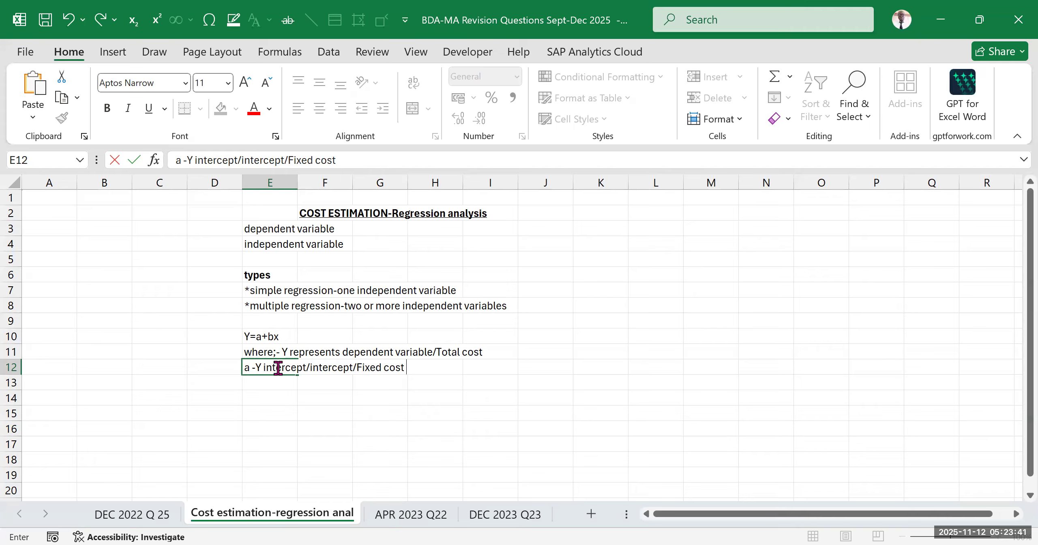
text(.constant)
click(408, 369)
key(BackSpace)
text(/)
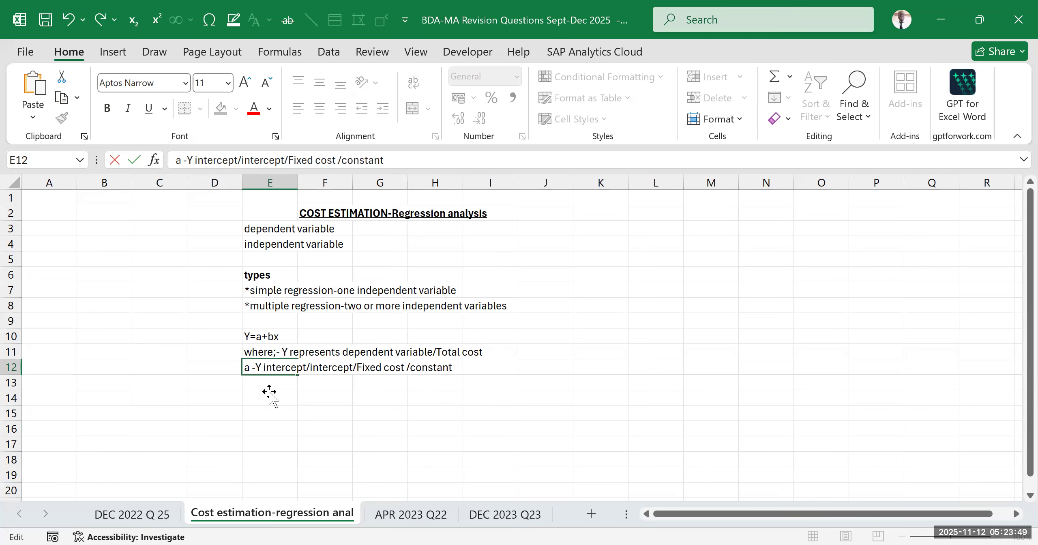
click(269, 395)
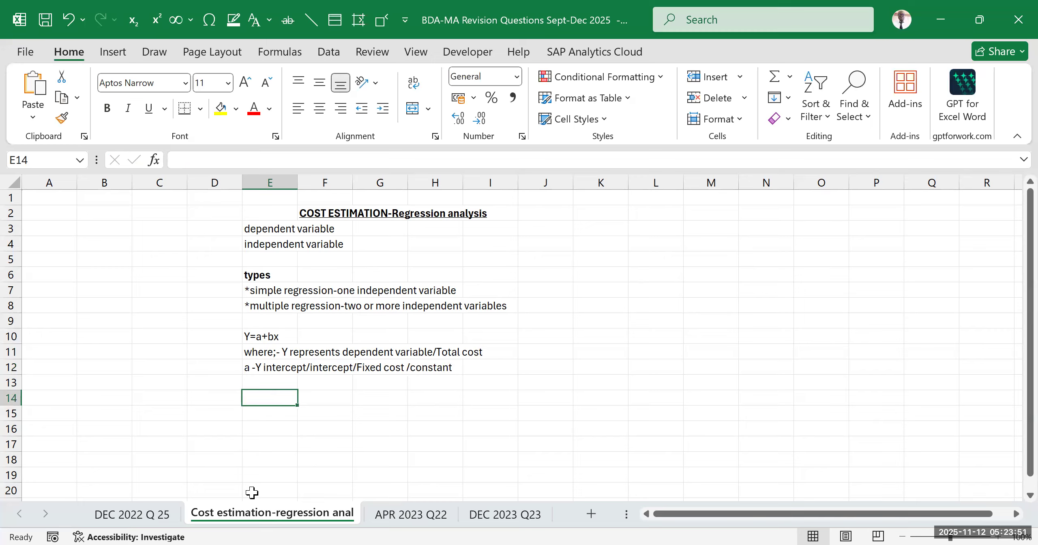
Define the b term in cell E13 as "b-slope/gradient/VC per unit/coefficients"
click(261, 381)
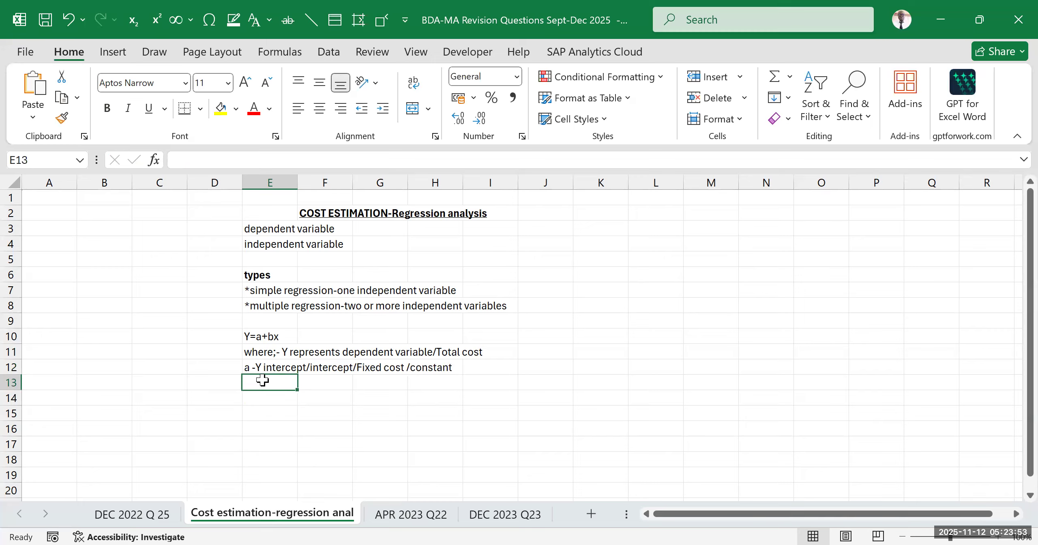
text(b-)
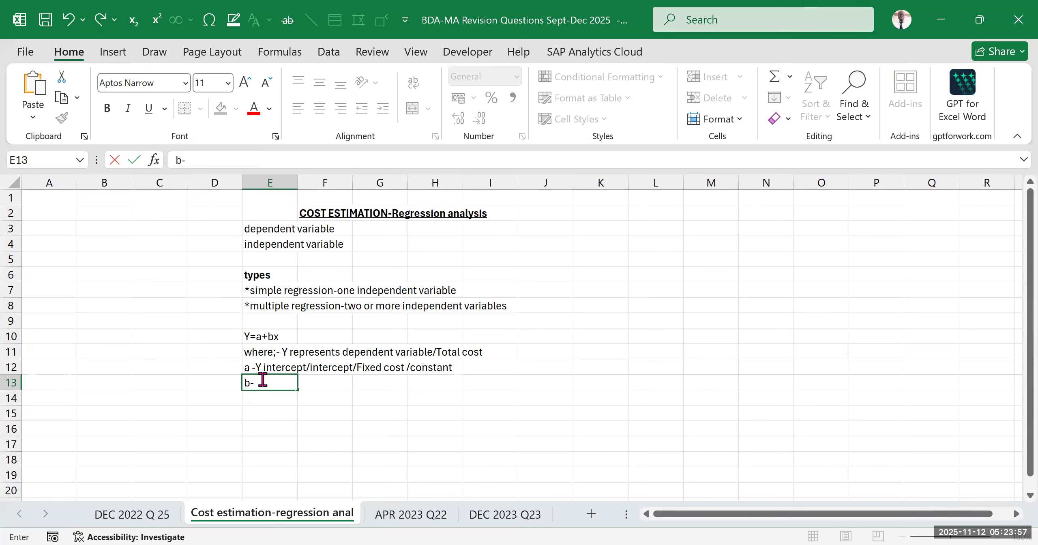
text(slope/)
text(gradient)
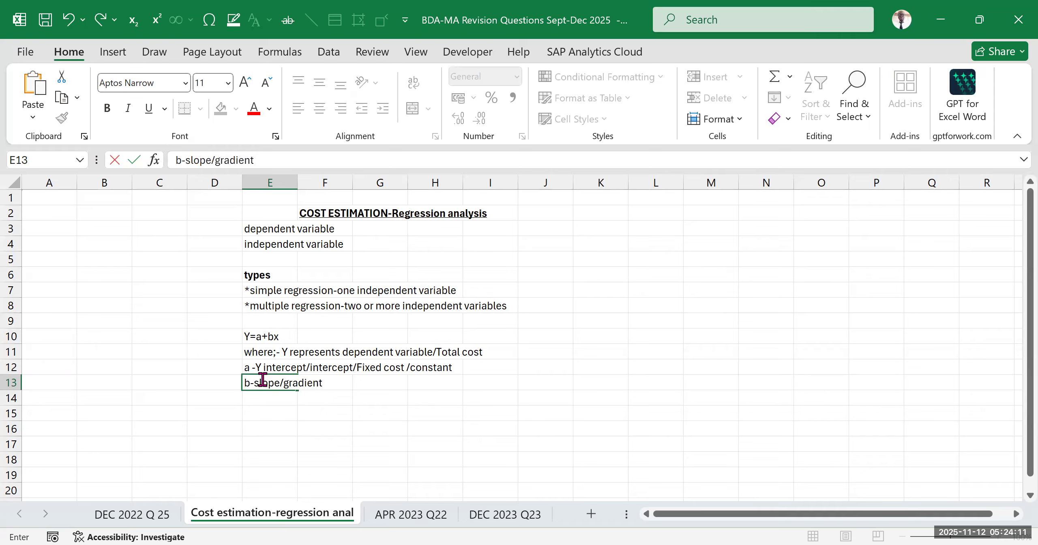
text(/)
text(VC per unit)
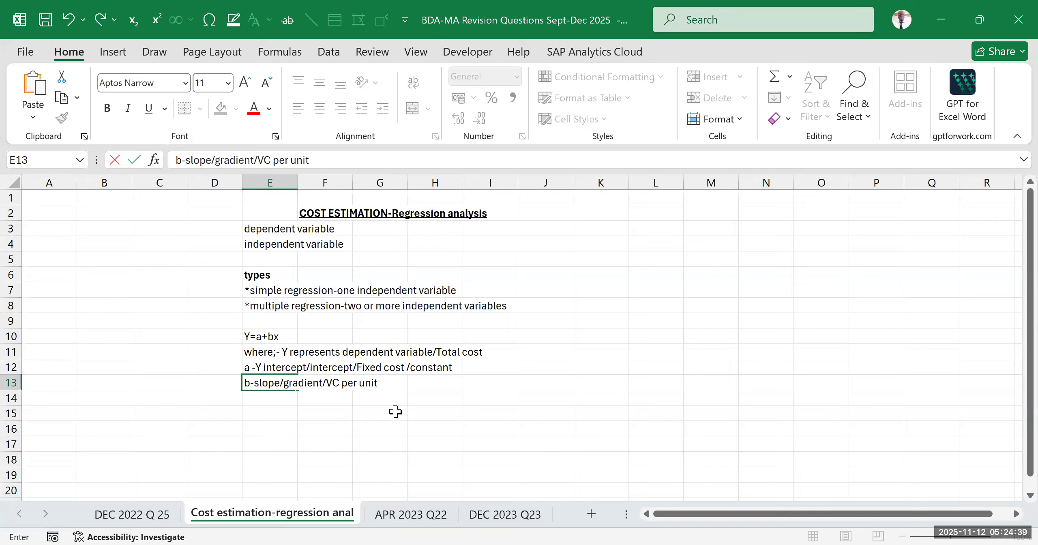
text(/coeffici)
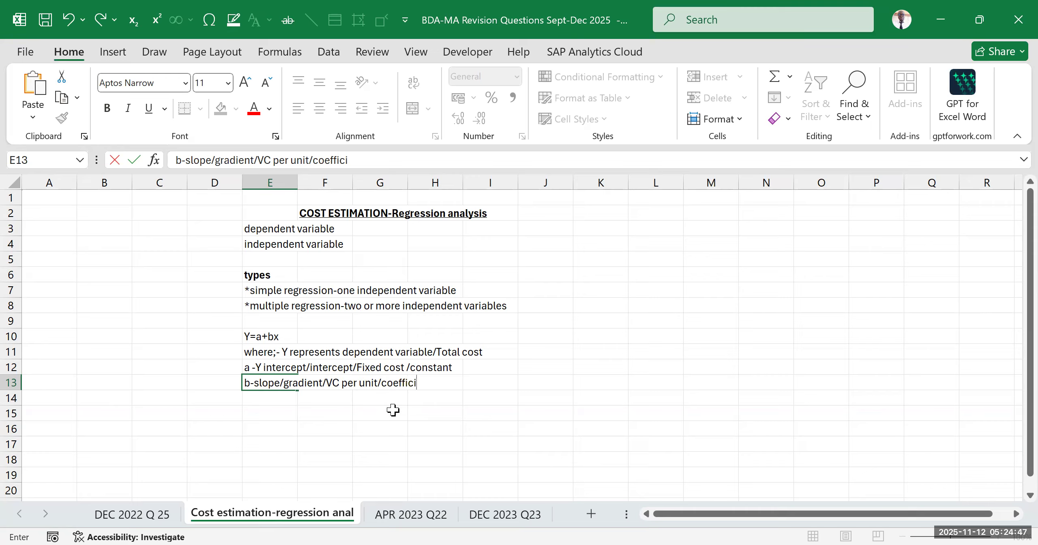
text(ents)
click(395, 413)
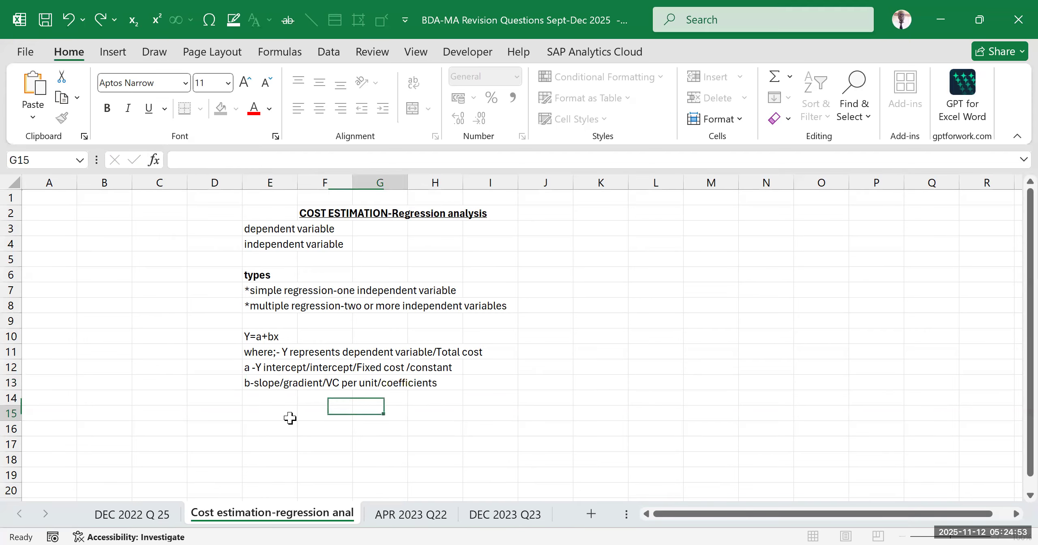
Examine the regression equation in row 10 and the definitions of Y, a and b beneath it
click(246, 385)
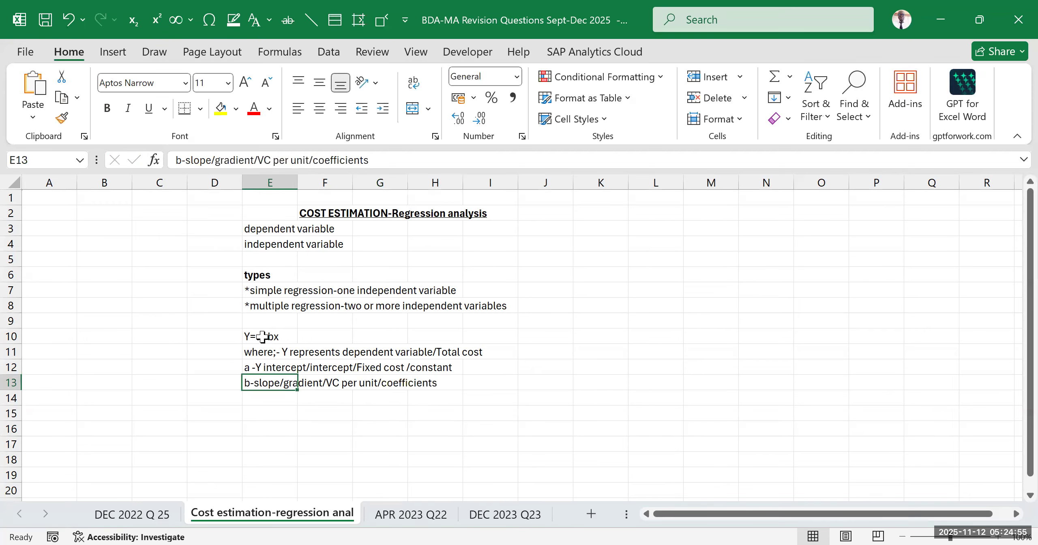
click(262, 337)
click(306, 429)
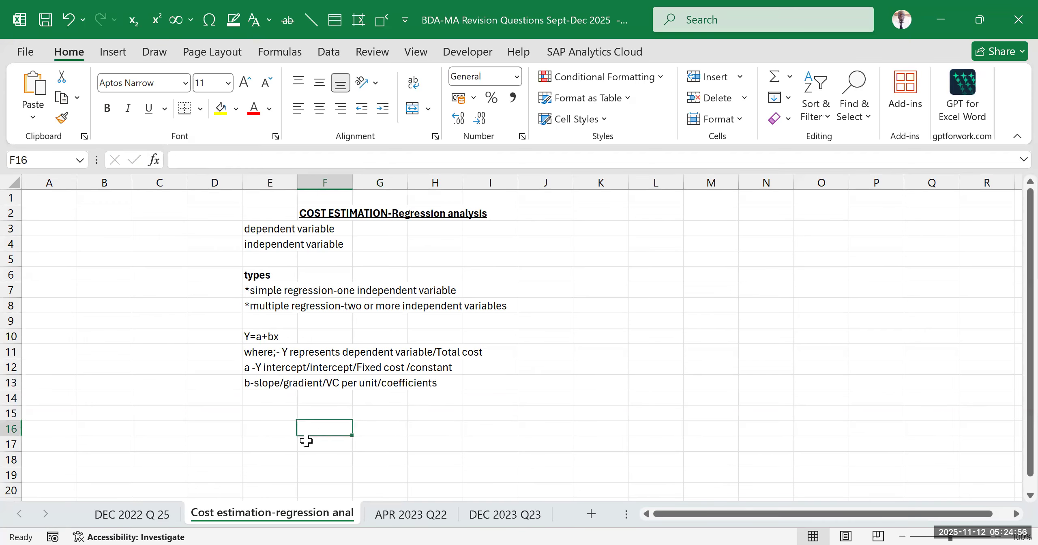
click(418, 420)
drag(305, 332, 425, 369)
click(409, 400)
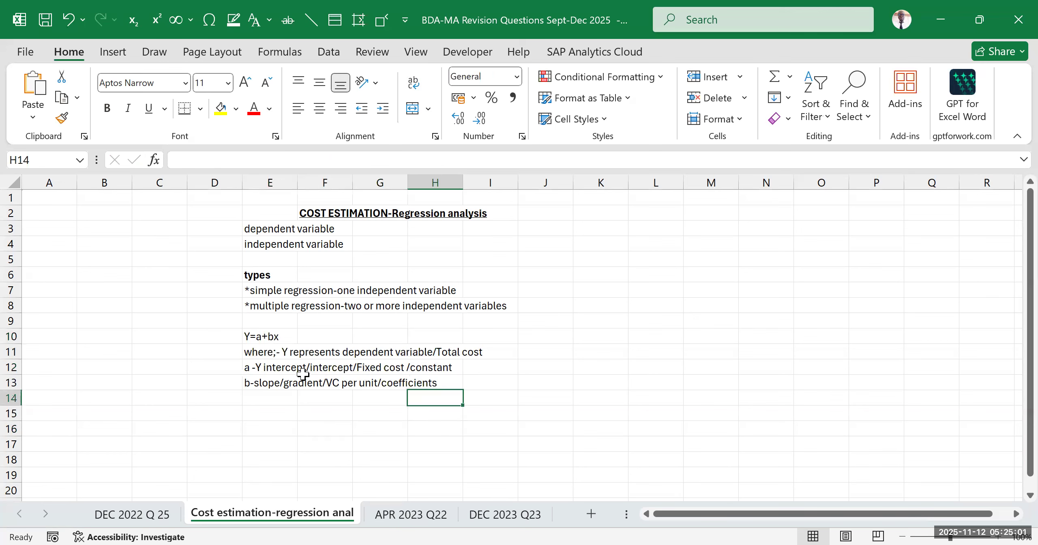
drag(273, 340, 442, 386)
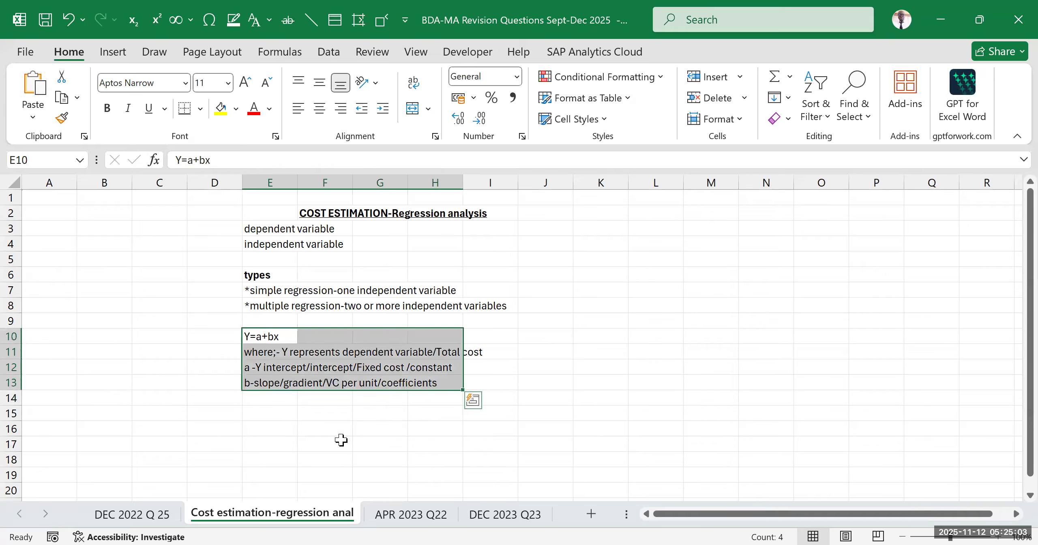
click(402, 466)
drag(279, 337, 464, 388)
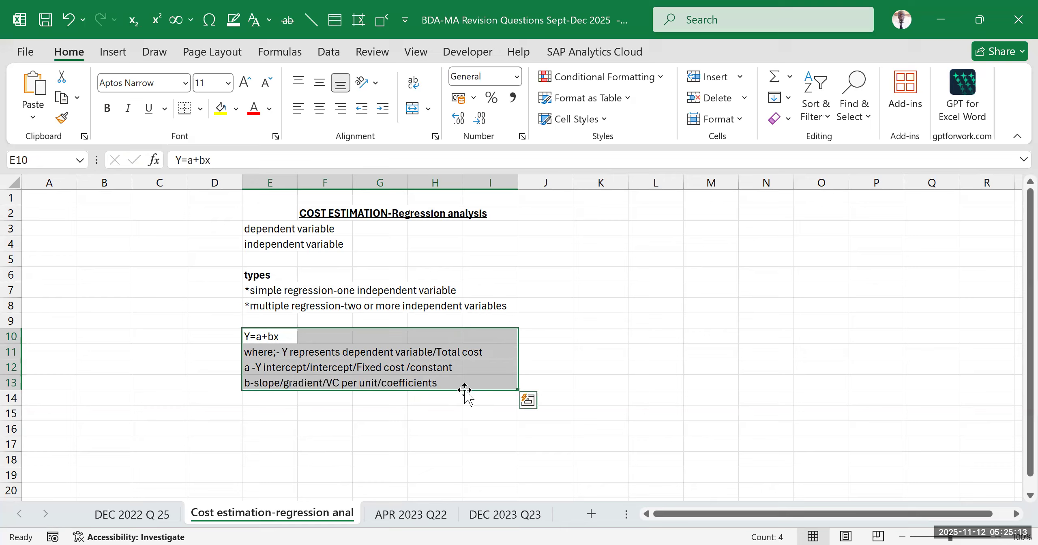
click(371, 426)
drag(256, 348, 334, 356)
drag(441, 389, 467, 393)
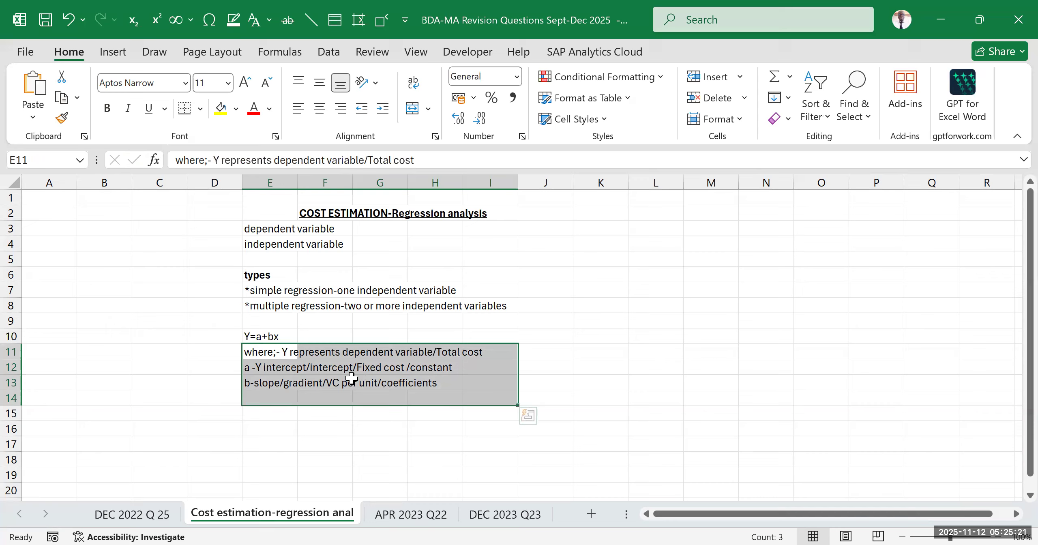
Define the x term in cell E14 as "x-independent variable/cost driver"
click(324, 383)
click(277, 410)
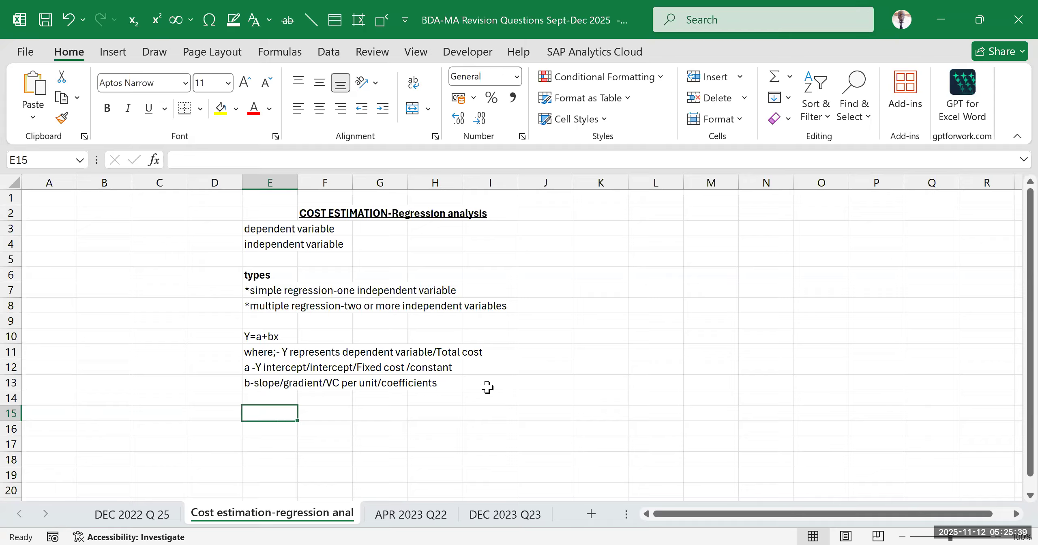
key(alt+Tab)
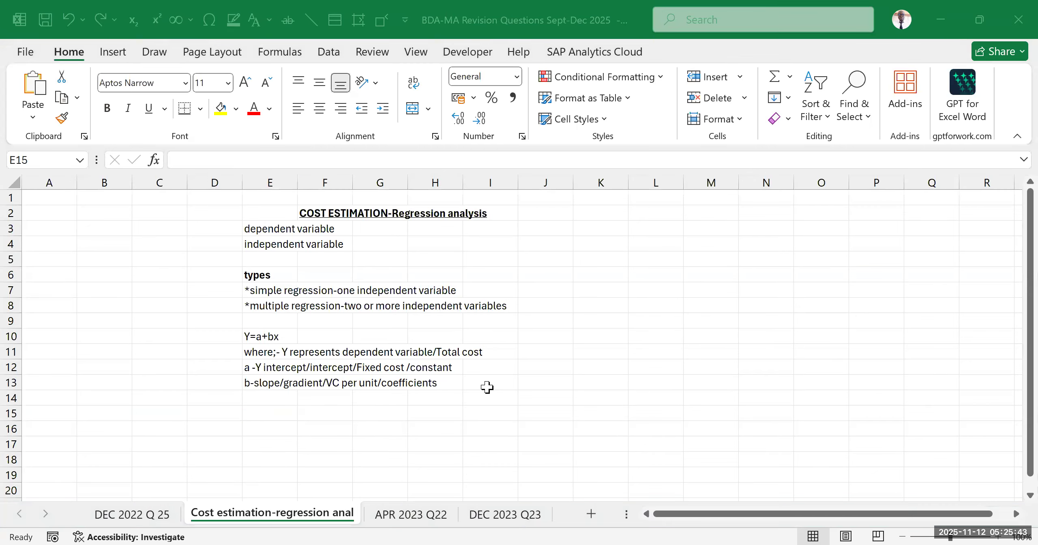
click(271, 394)
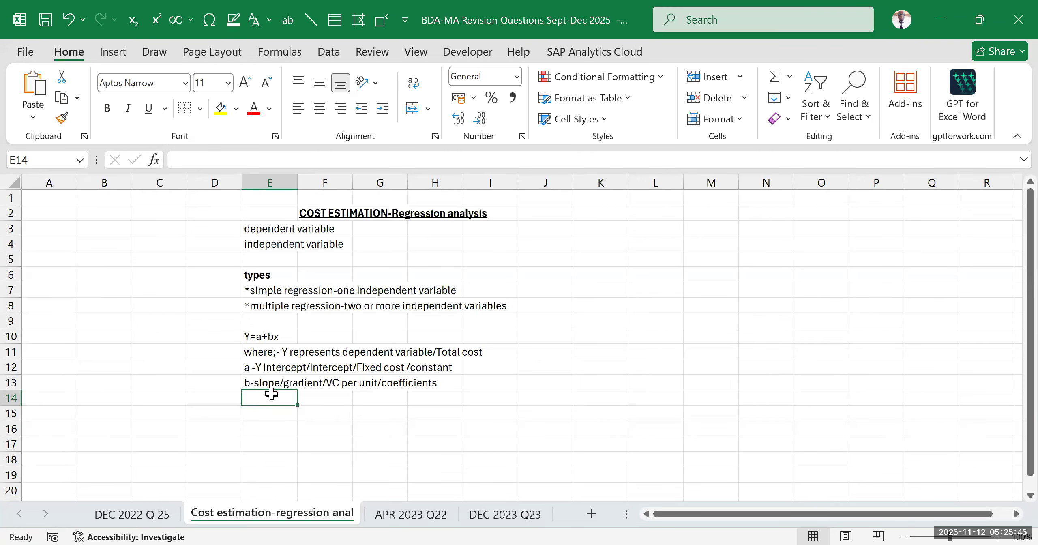
text(x-)
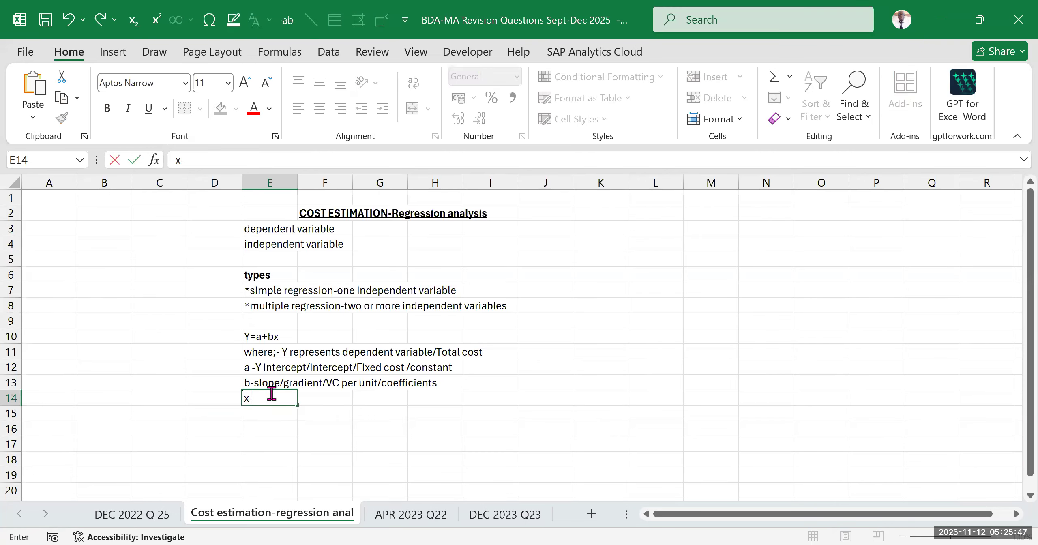
text(independent var)
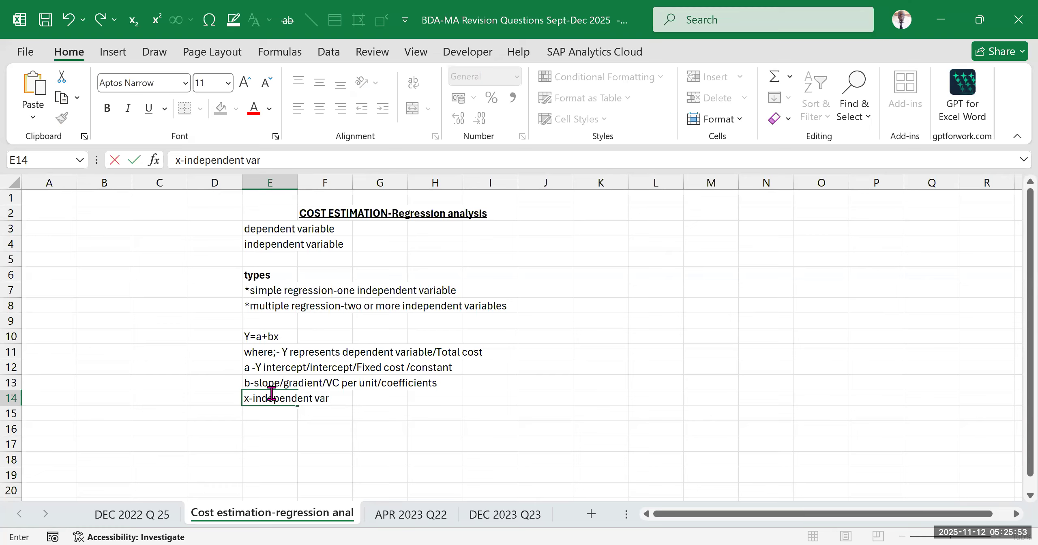
text(iable)
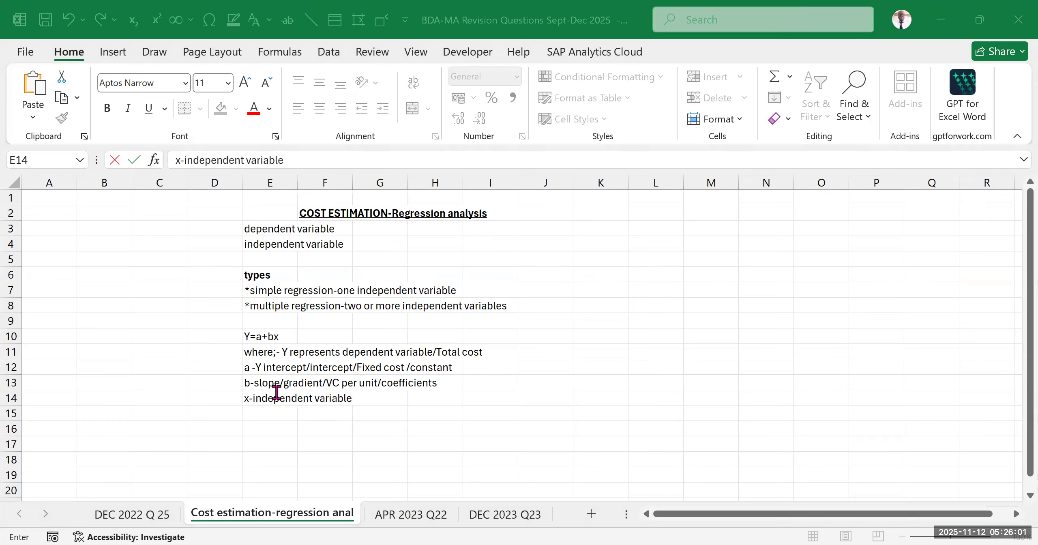
click(282, 160)
text(/cost driver)
click(580, 379)
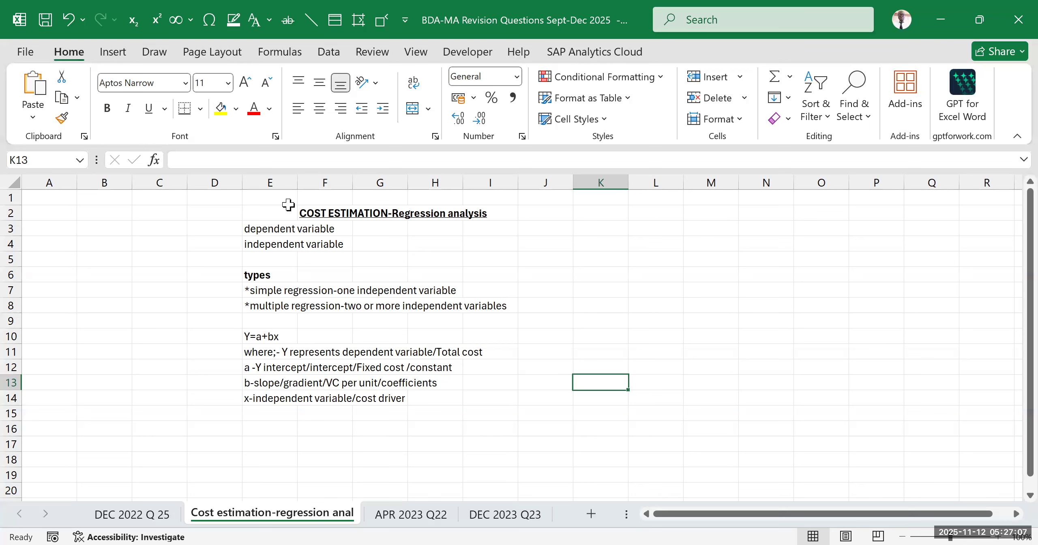
drag(288, 199, 348, 248)
drag(421, 345, 470, 396)
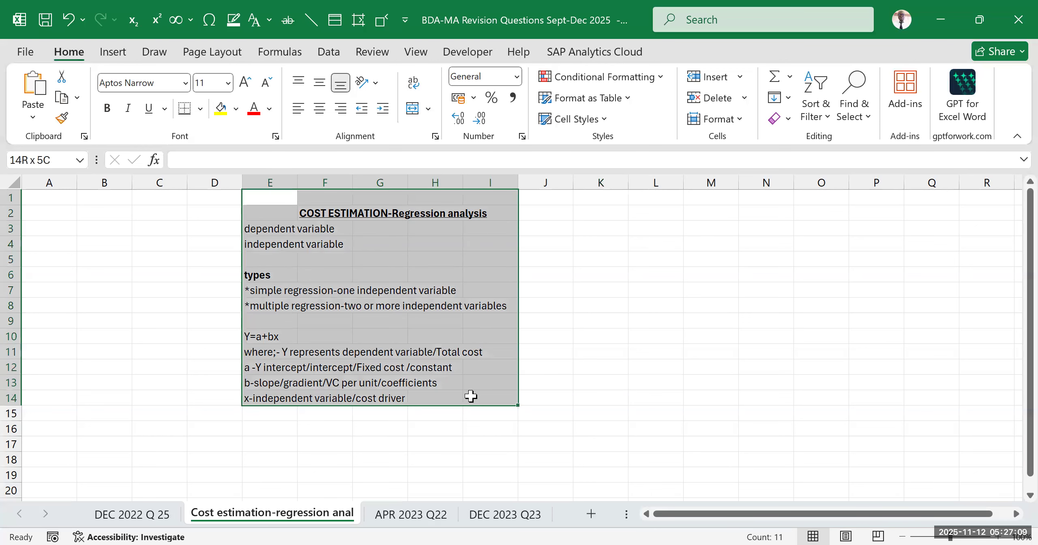
click(624, 289)
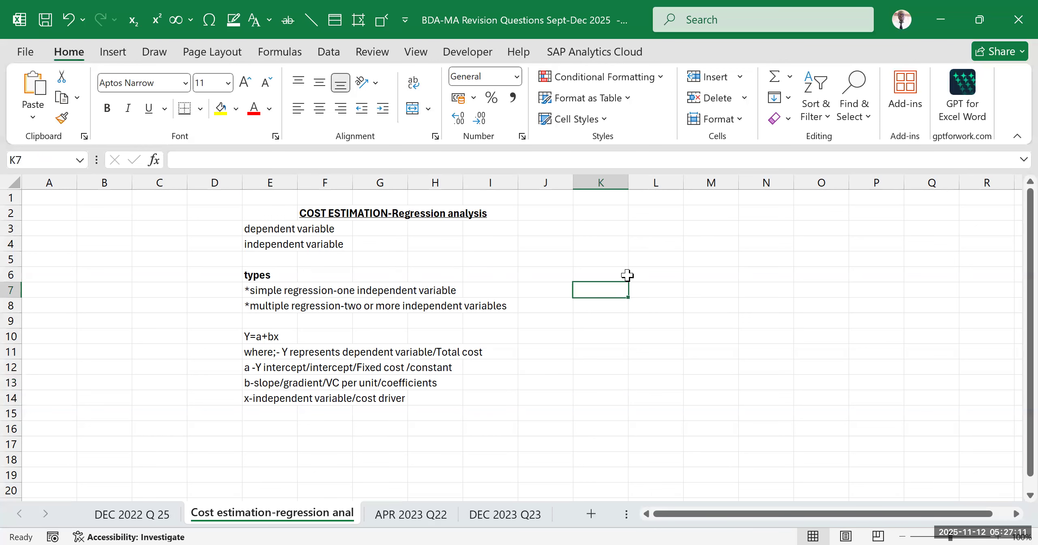
Enter "High-low method" in cell K3 and make it bold
click(617, 227)
text(Hi)
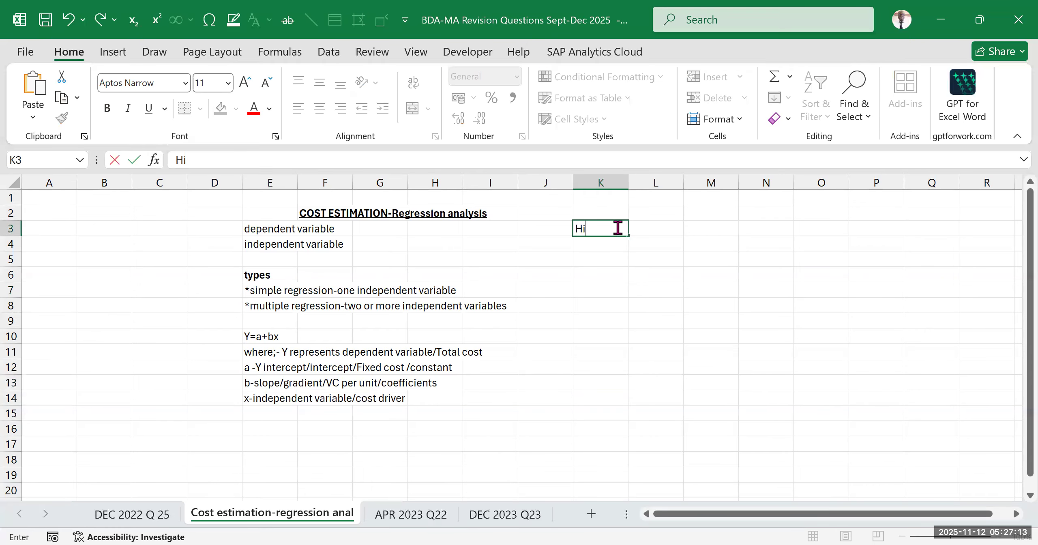
text(gh-low method)
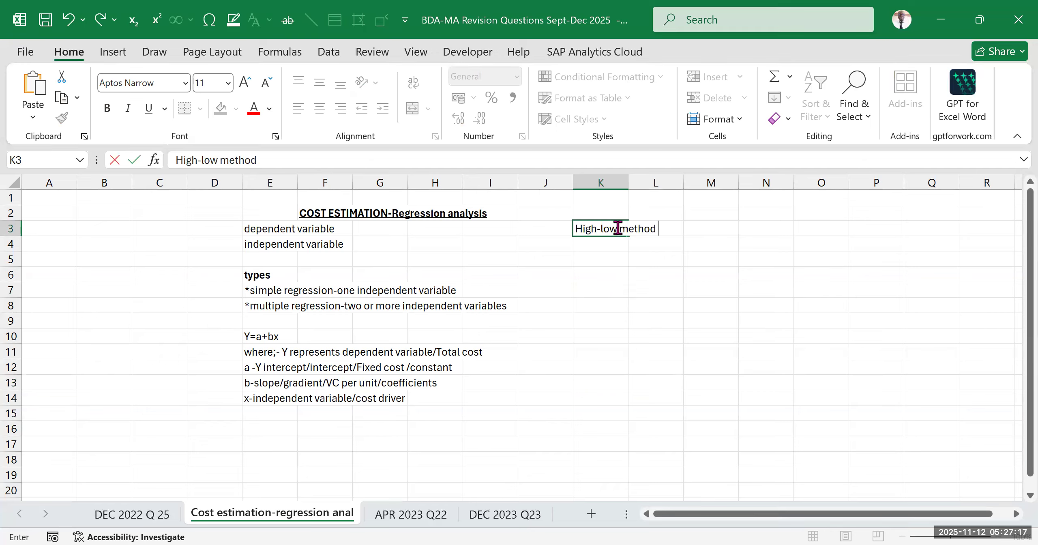
click(683, 317)
click(596, 228)
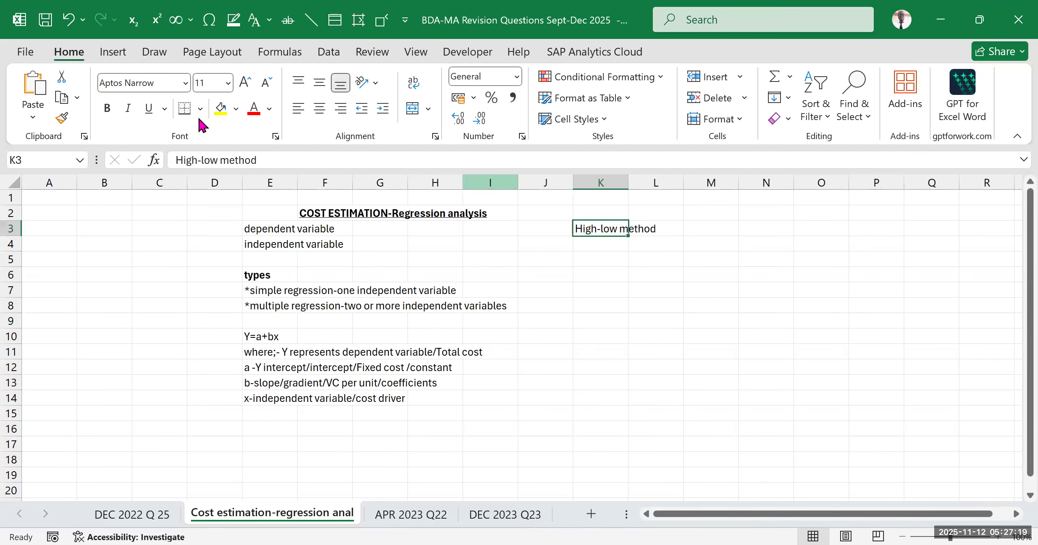
click(107, 108)
click(596, 304)
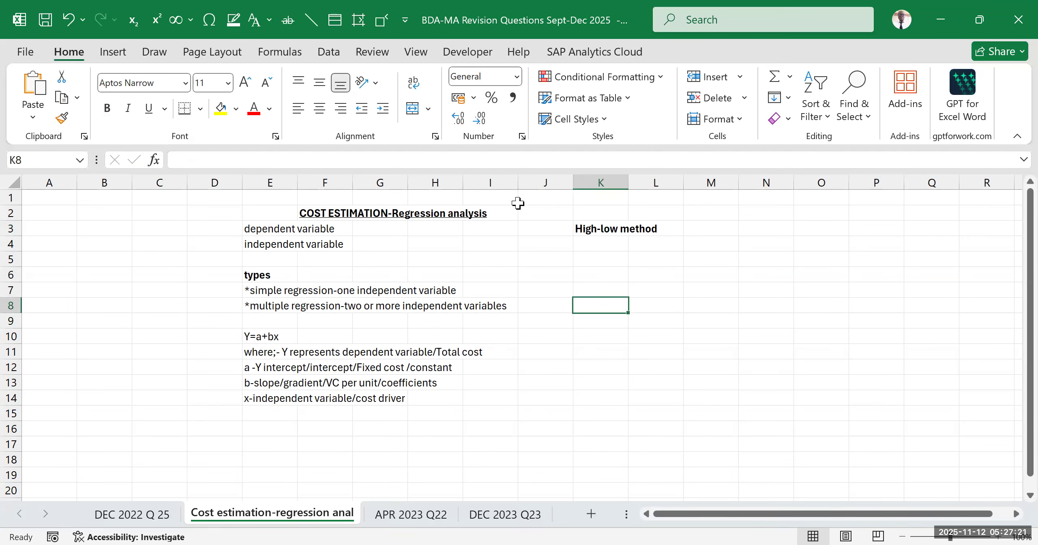
Fill the whole of column J with yellow to separate the regression notes from the other methods
click(535, 198)
click(523, 183)
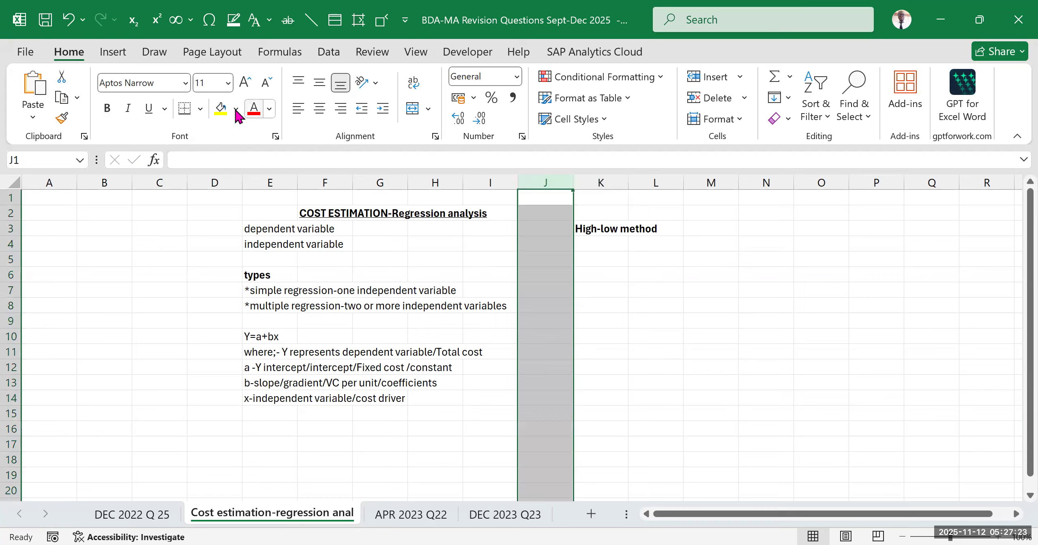
click(221, 108)
click(808, 366)
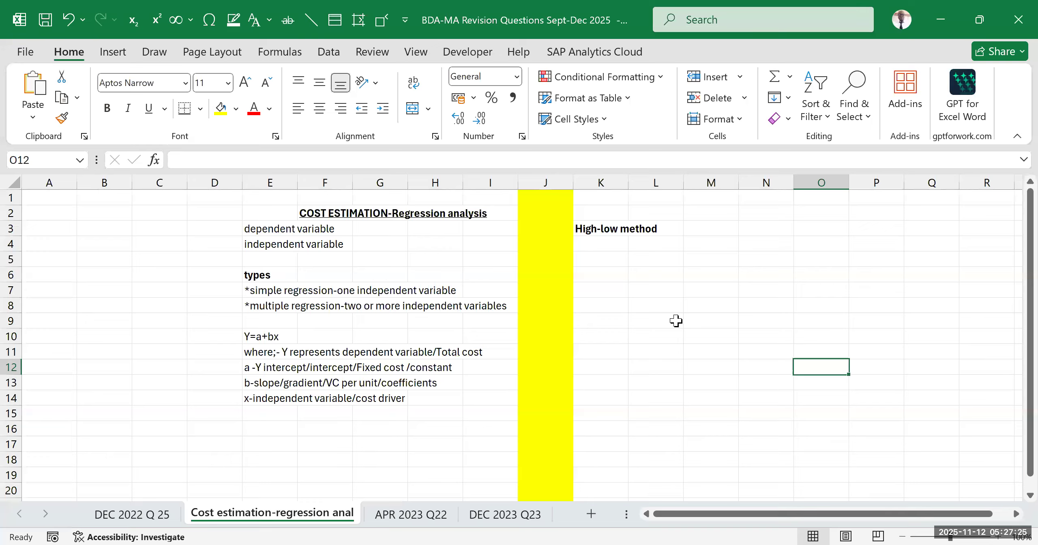
Compare the high-low method entry in K3 with the regression analysis heading and its variables
drag(607, 207, 668, 234)
click(372, 233)
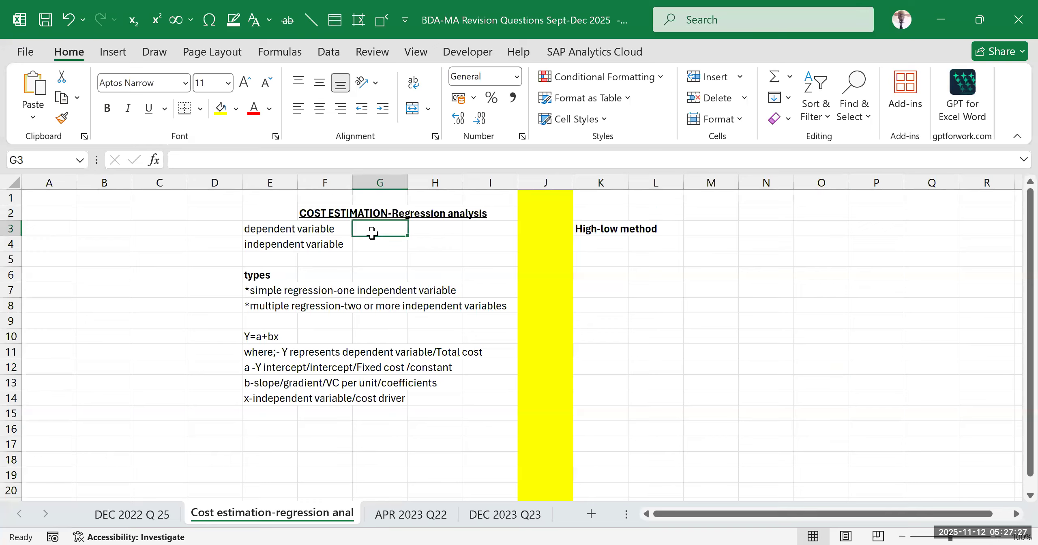
click(606, 227)
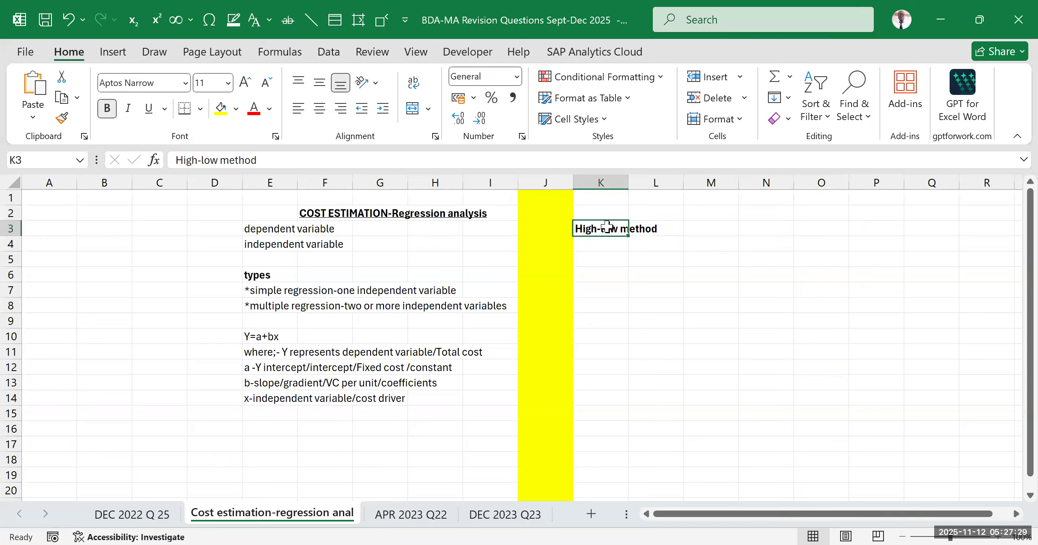
click(618, 271)
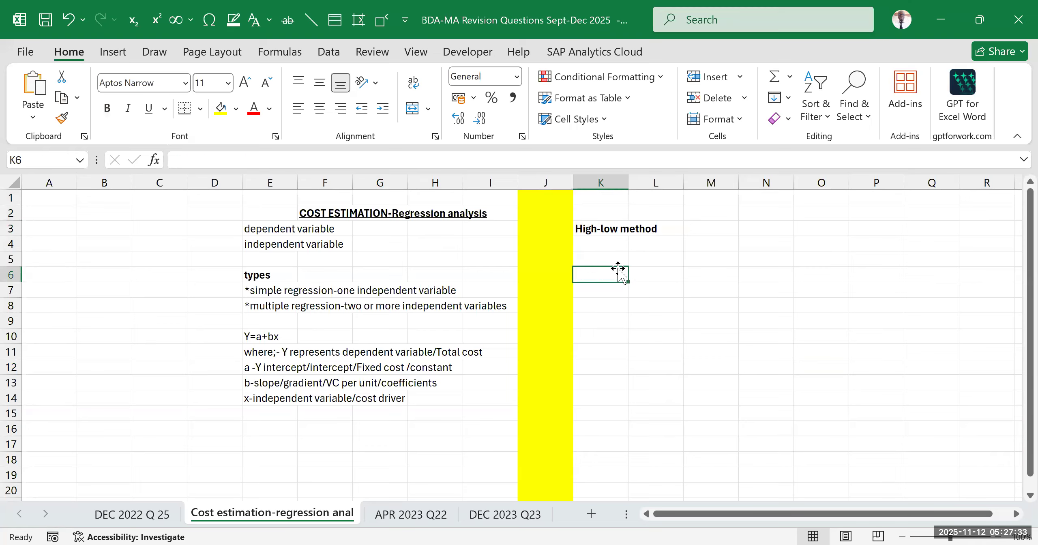
click(619, 302)
click(604, 227)
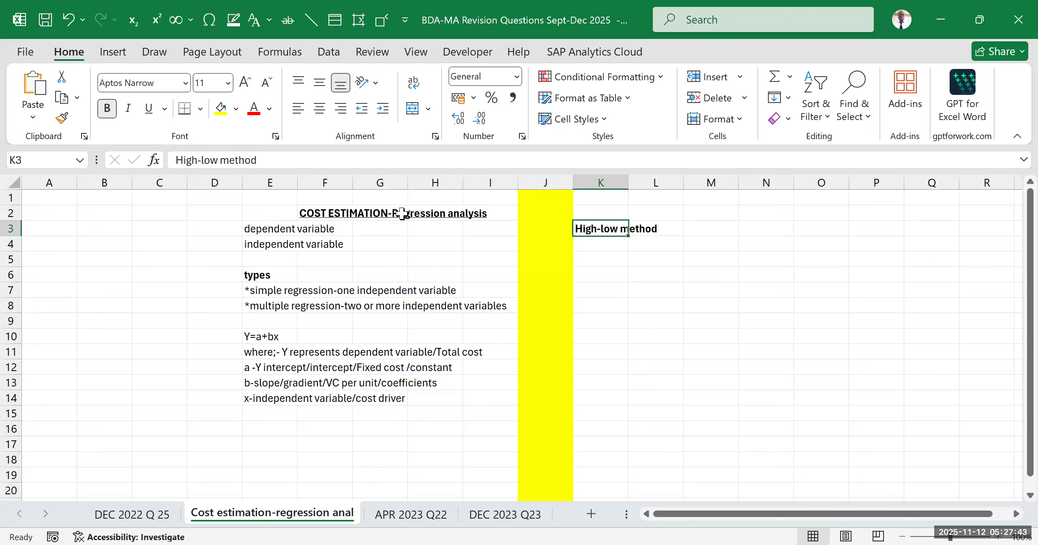
drag(332, 199, 341, 242)
click(388, 338)
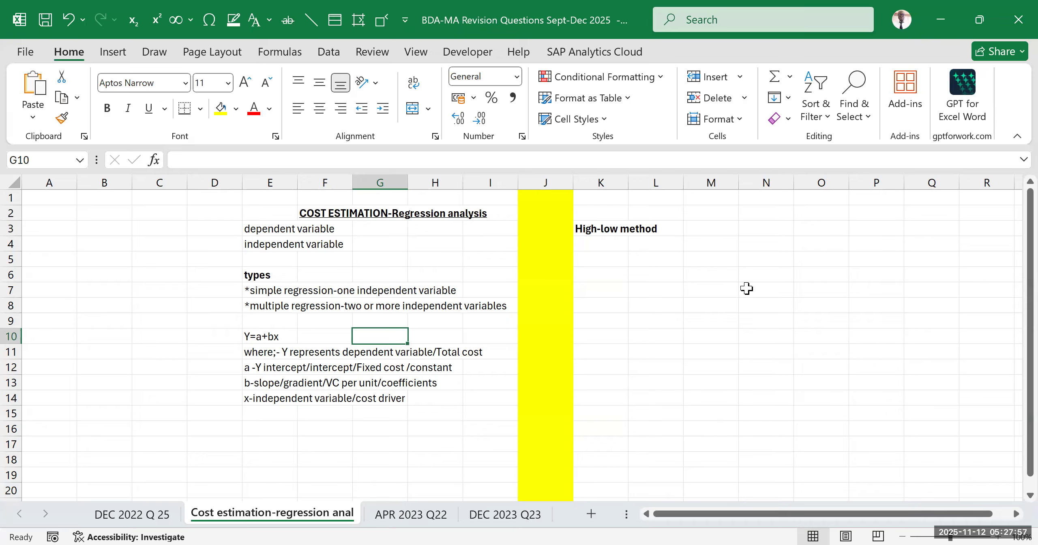
Enter "scatter graph" in cell K4 below the high-low method and make it bold
click(609, 241)
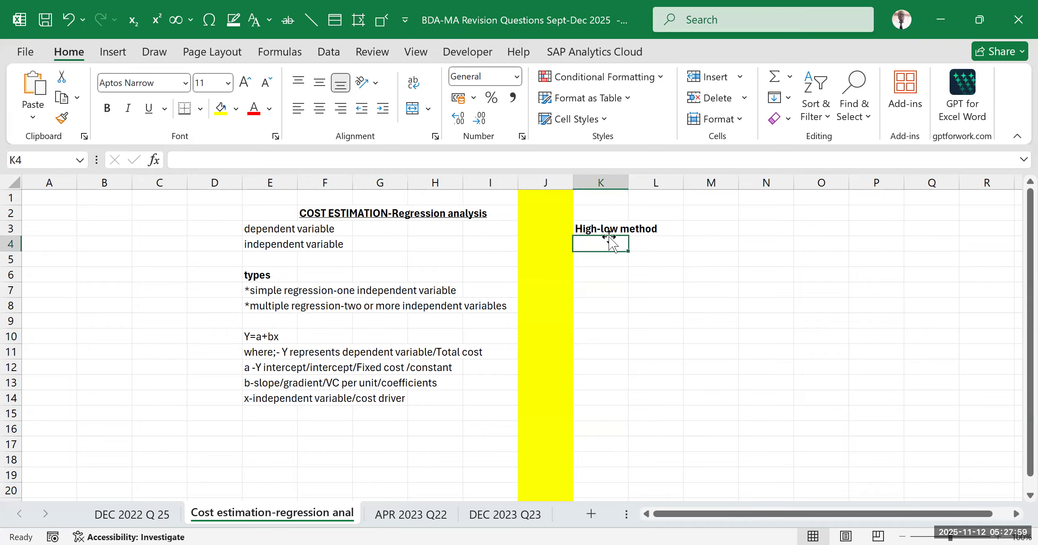
text(scatter graph)
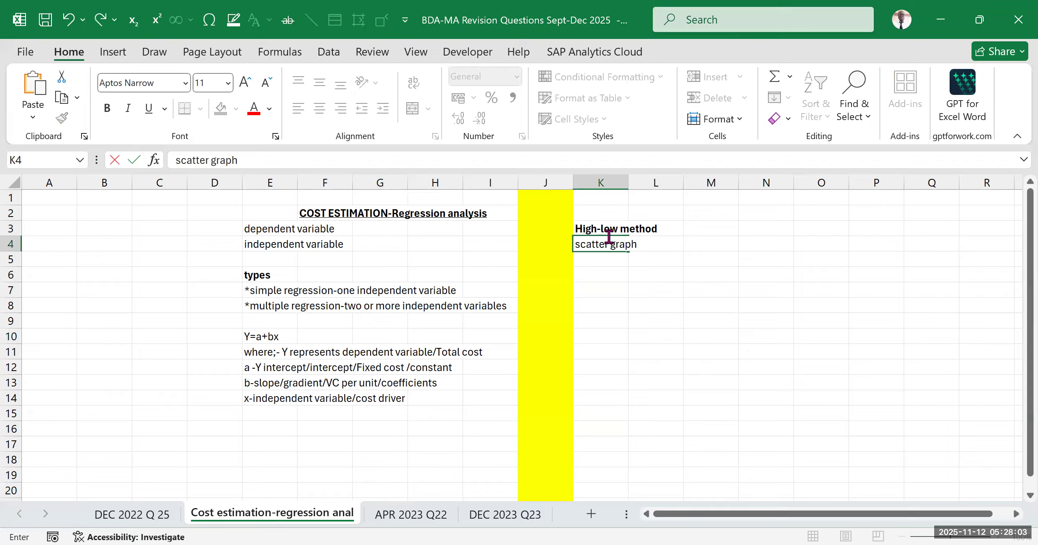
click(644, 289)
click(594, 245)
click(108, 110)
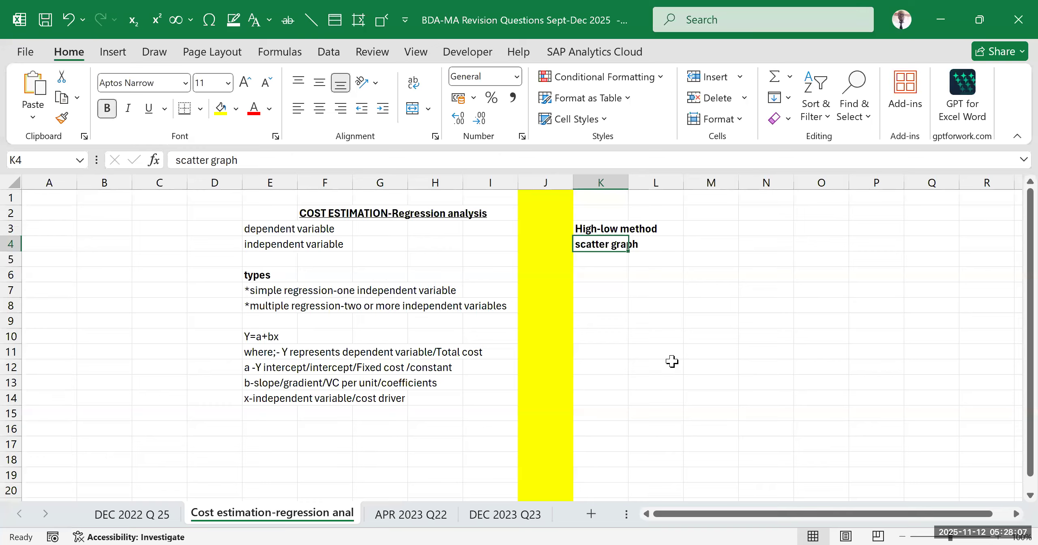
click(672, 361)
click(763, 276)
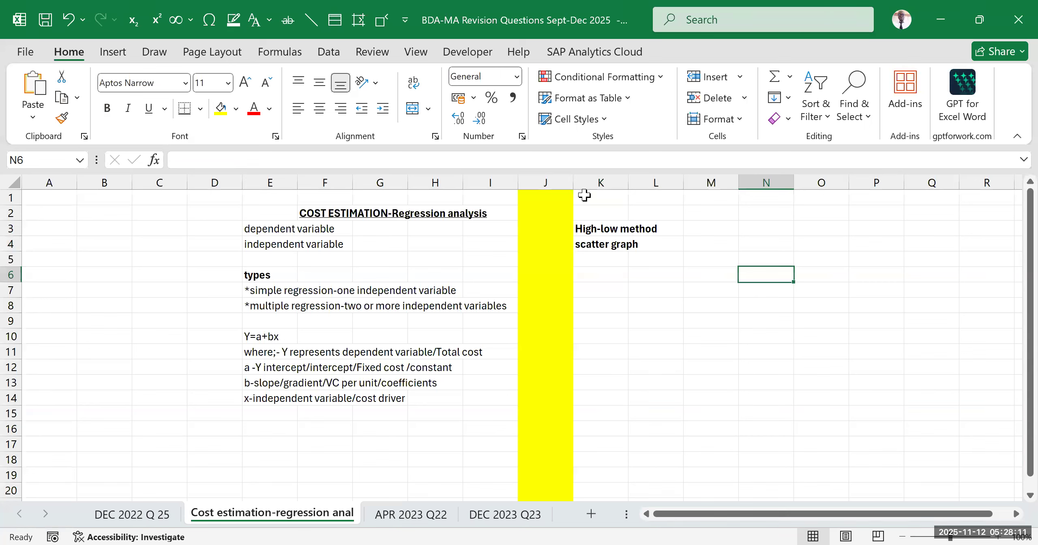
Examine the two method entries in column K and the equation Y=a+bx with its term definitions
drag(584, 194, 656, 281)
click(605, 227)
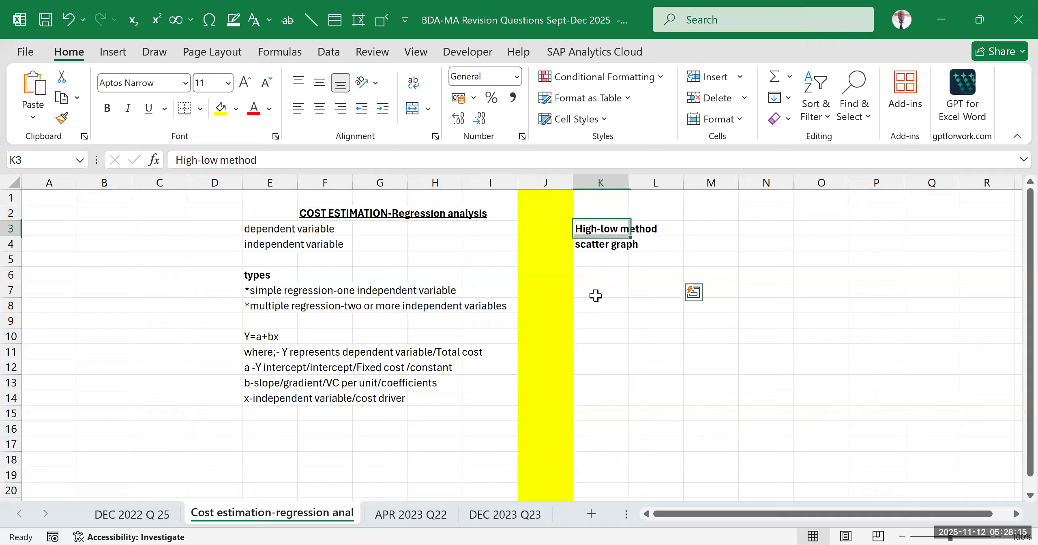
click(600, 243)
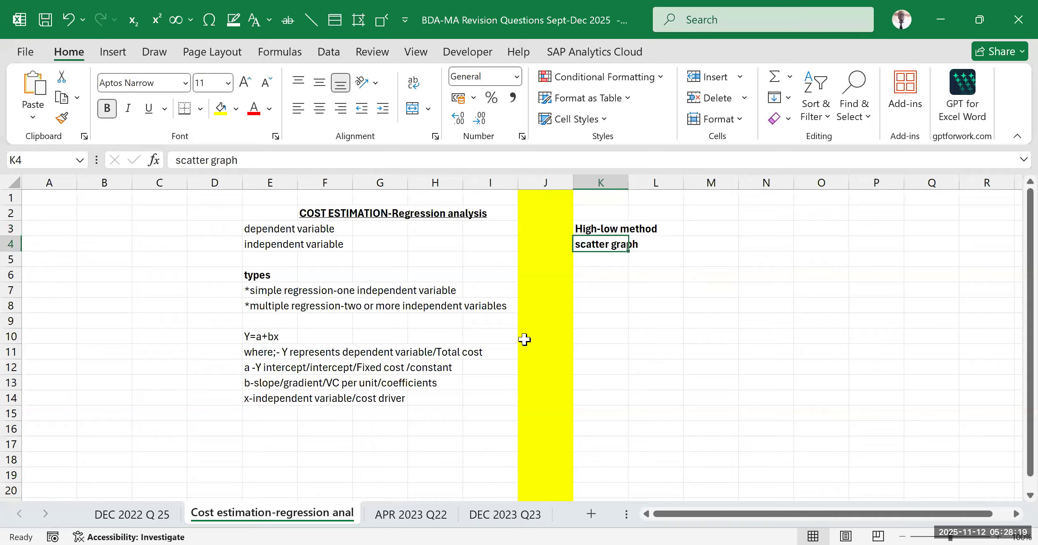
click(430, 222)
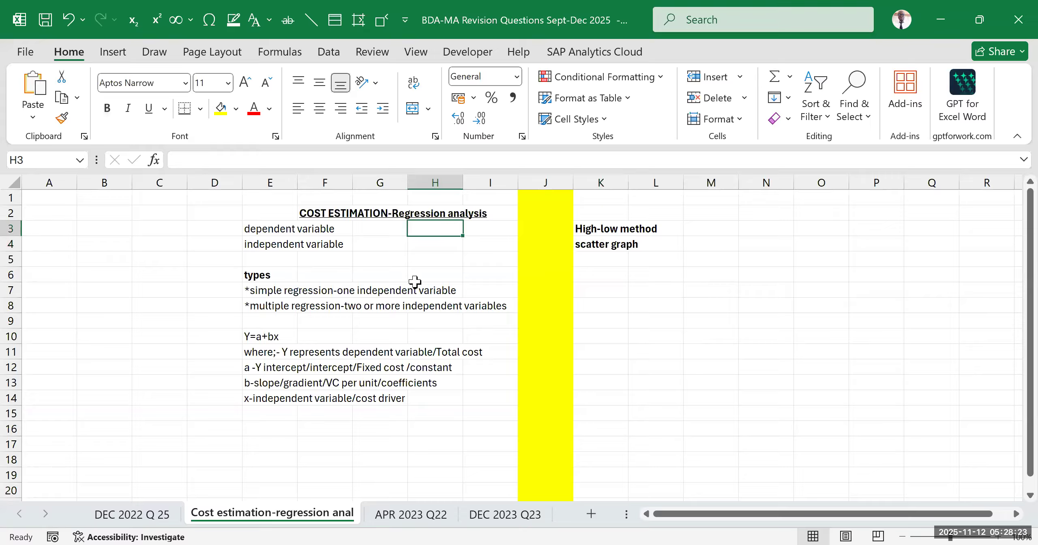
click(307, 227)
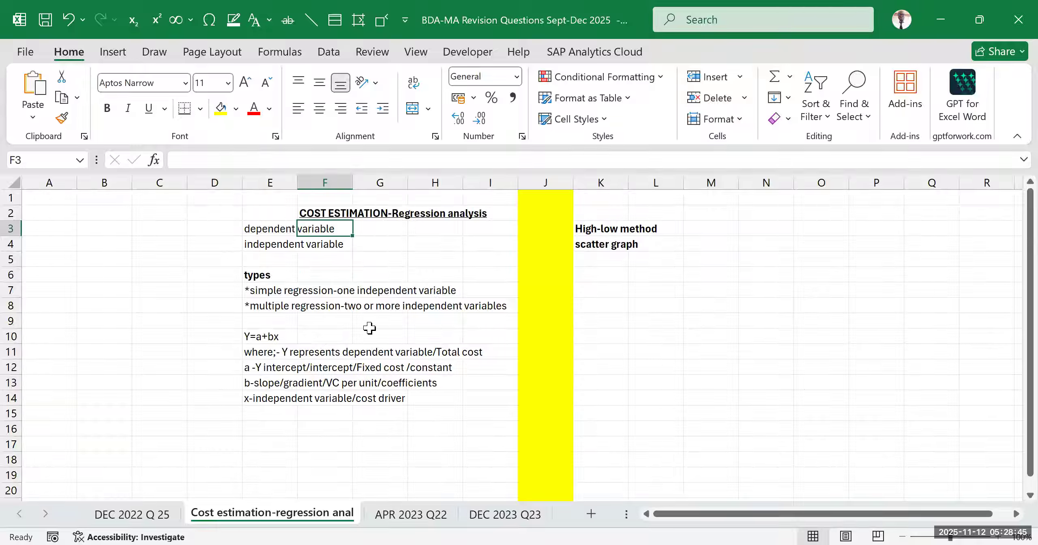
click(282, 337)
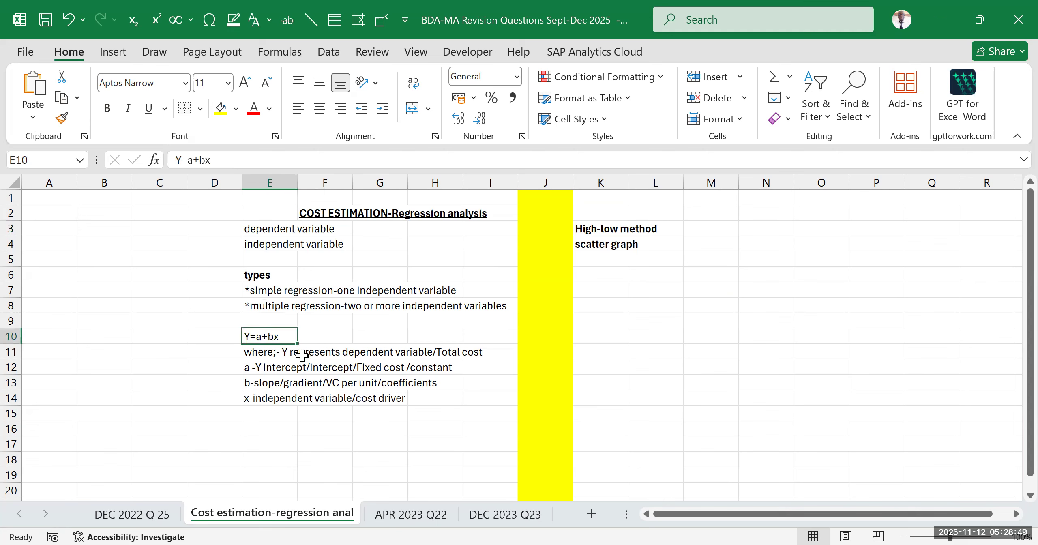
click(275, 383)
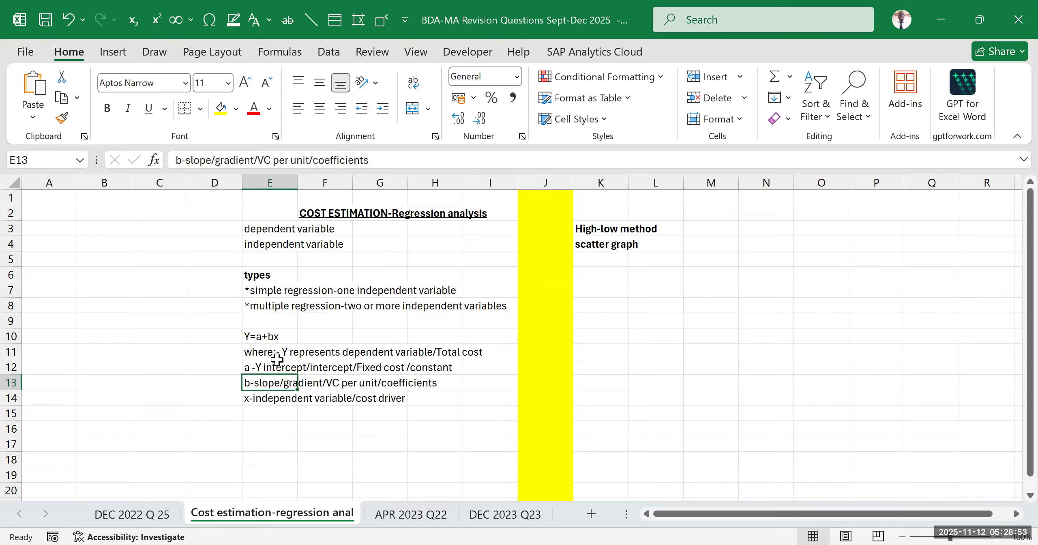
click(275, 337)
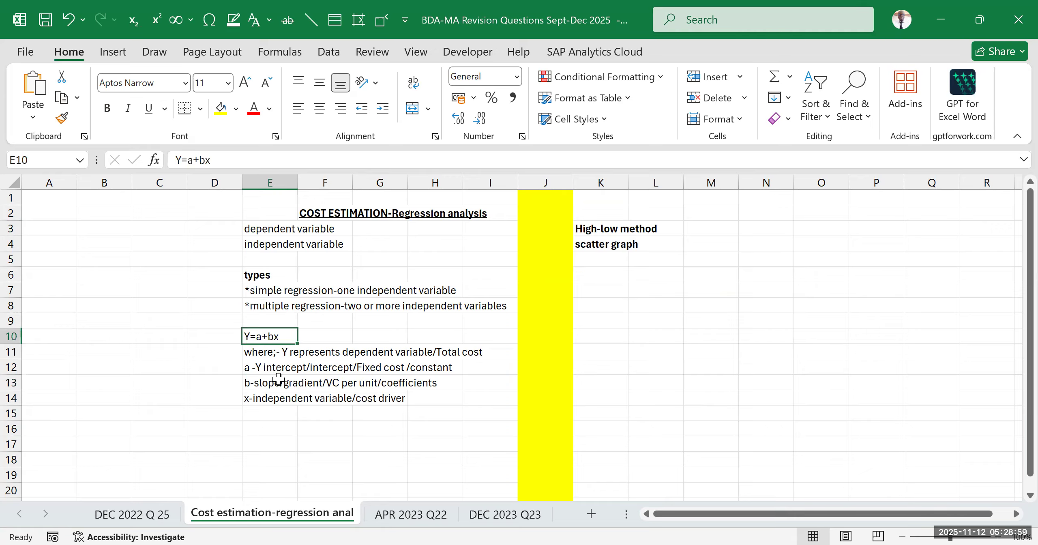
double_click(282, 336)
drag(282, 335, 275, 336)
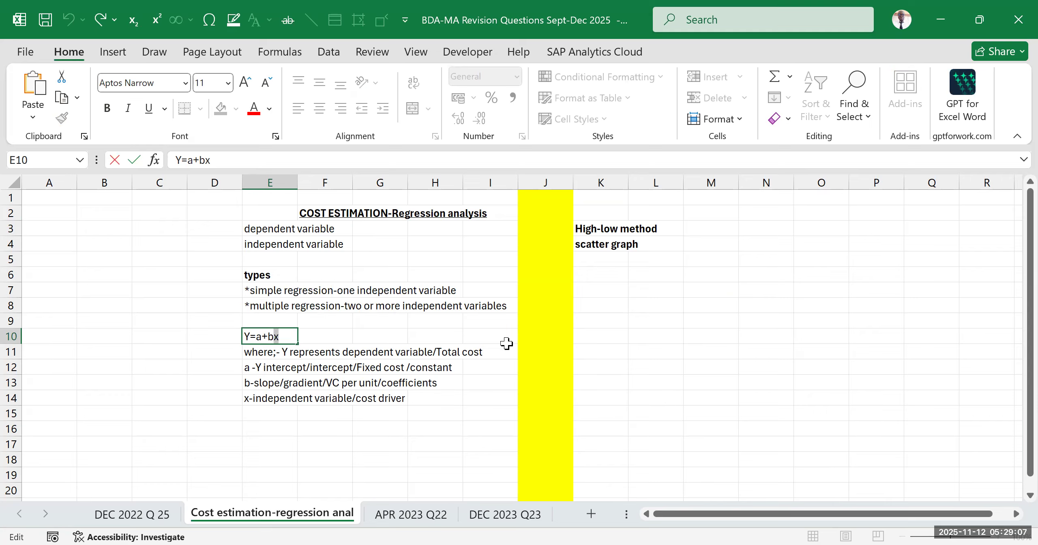
click(526, 425)
click(336, 430)
click(266, 336)
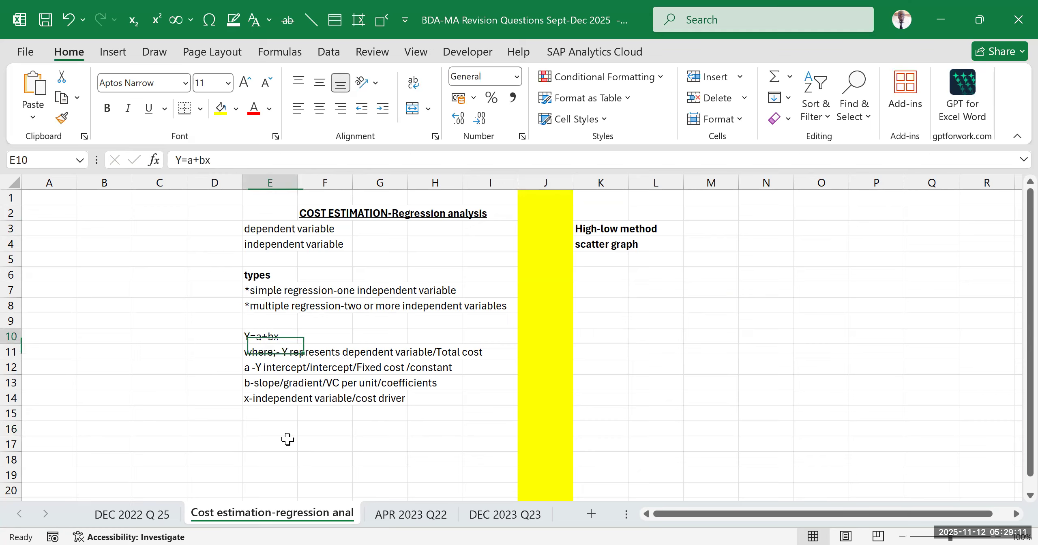
Enter the multiple regression equation "Y=a+bX1+bX2" in cell E16, below the definition of x
click(284, 424)
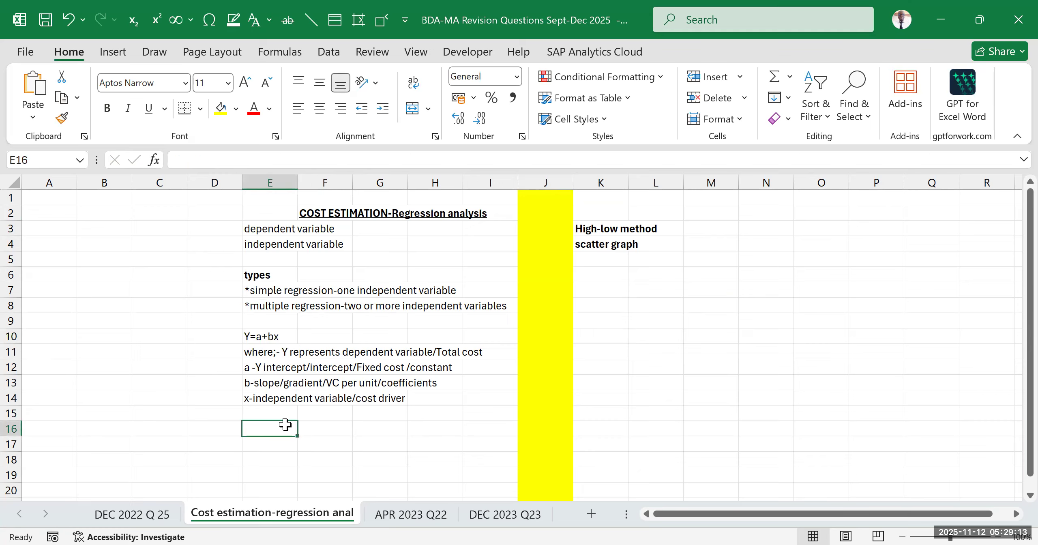
text(Y)
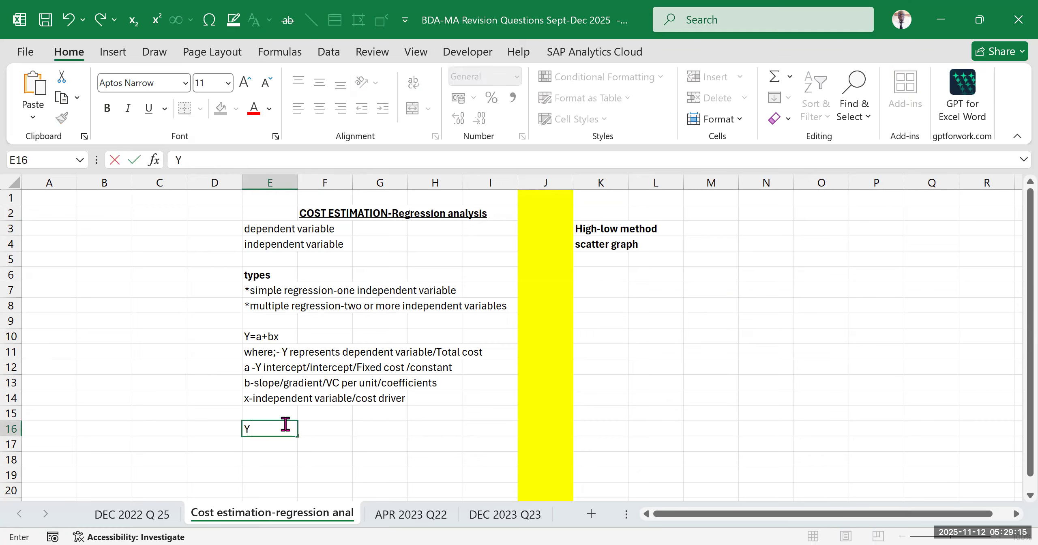
text(=a+)
text(bX1)
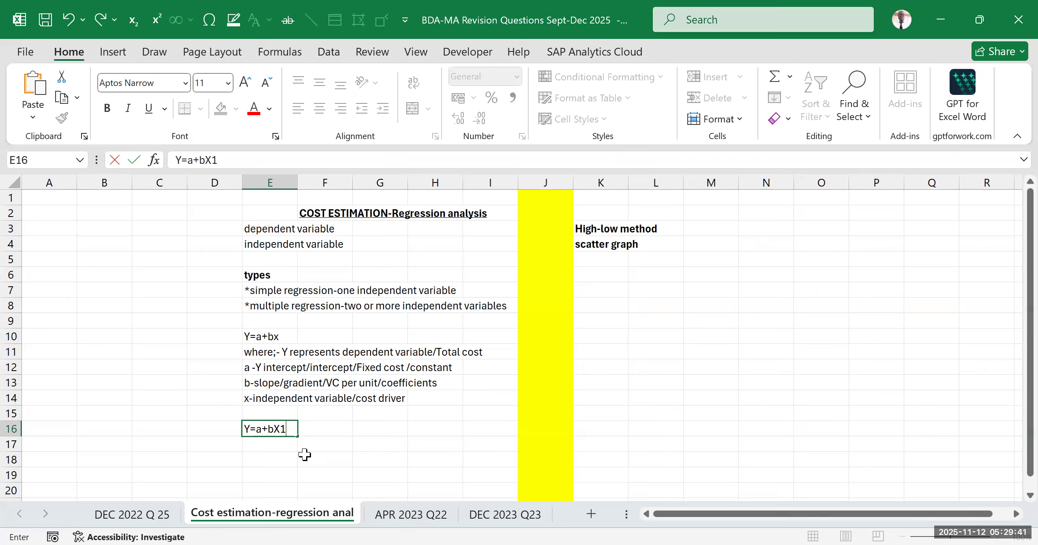
text(+bx2)
key(BackSpace)
key(BackSpace)
text(X2)
drag(456, 425, 446, 412)
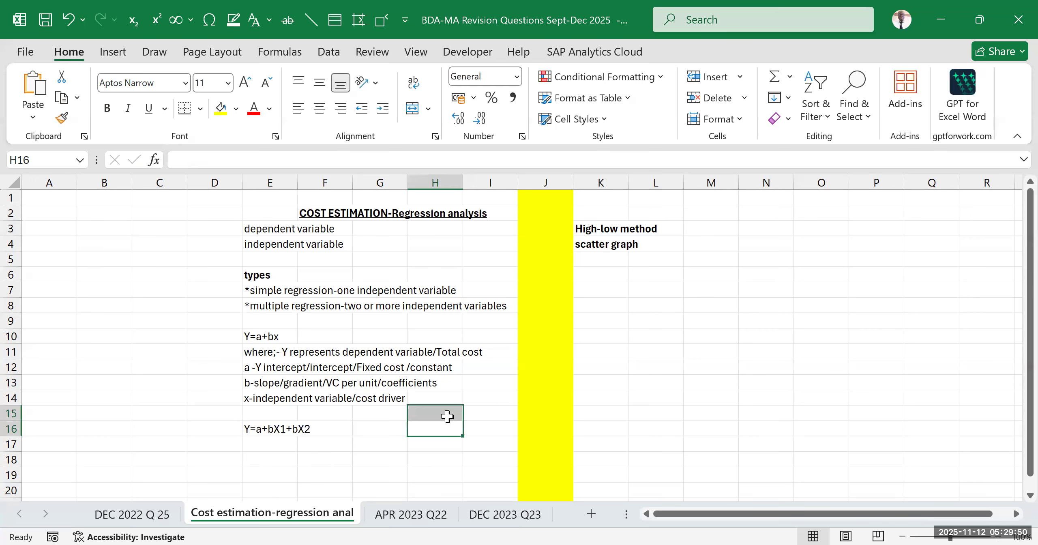
click(302, 431)
click(259, 433)
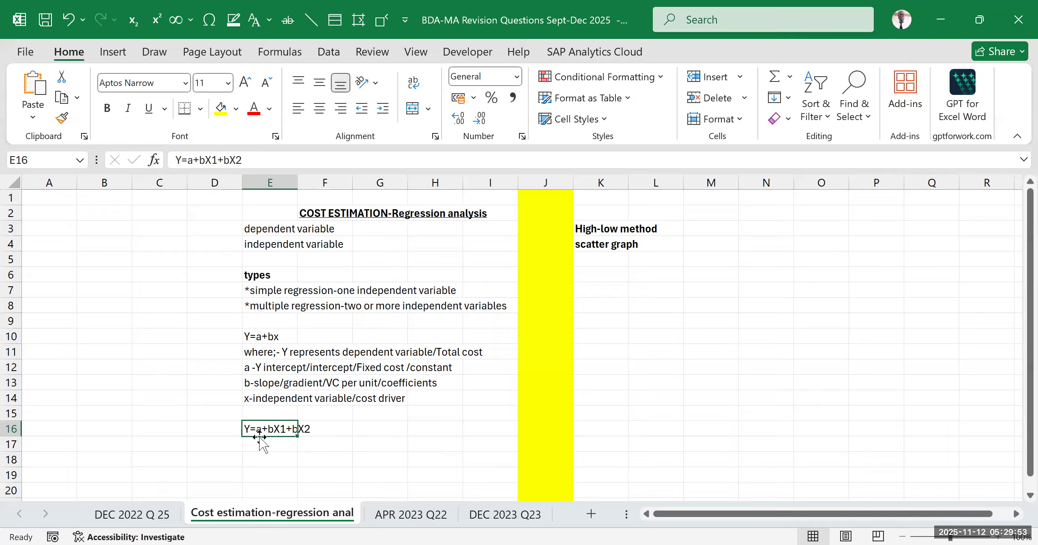
click(467, 447)
click(547, 395)
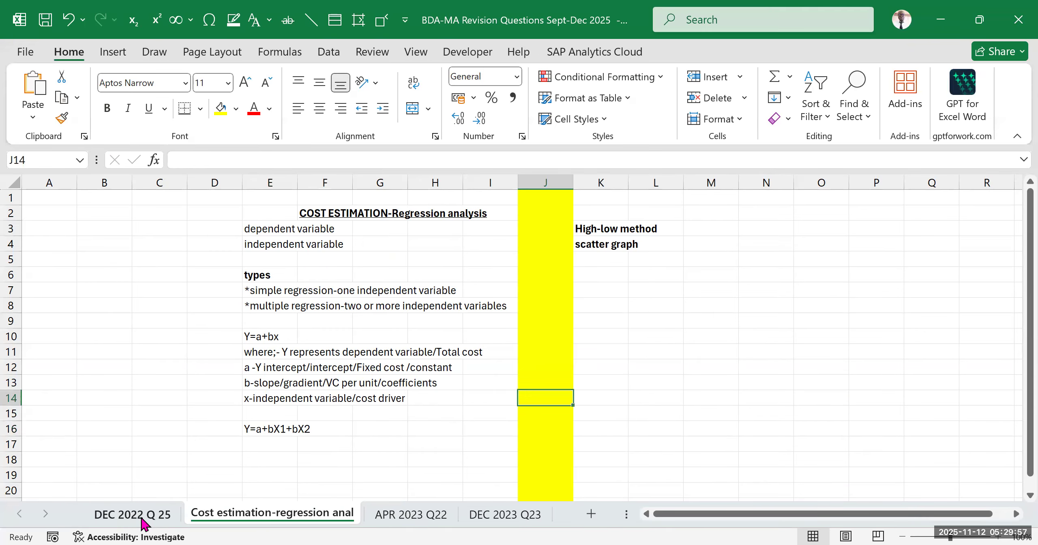
Look through the DEC 2022 Q 25, APR 2023 Q22 and DEC 2023 Q23 question sheets, then return to the cost estimation notes
click(153, 513)
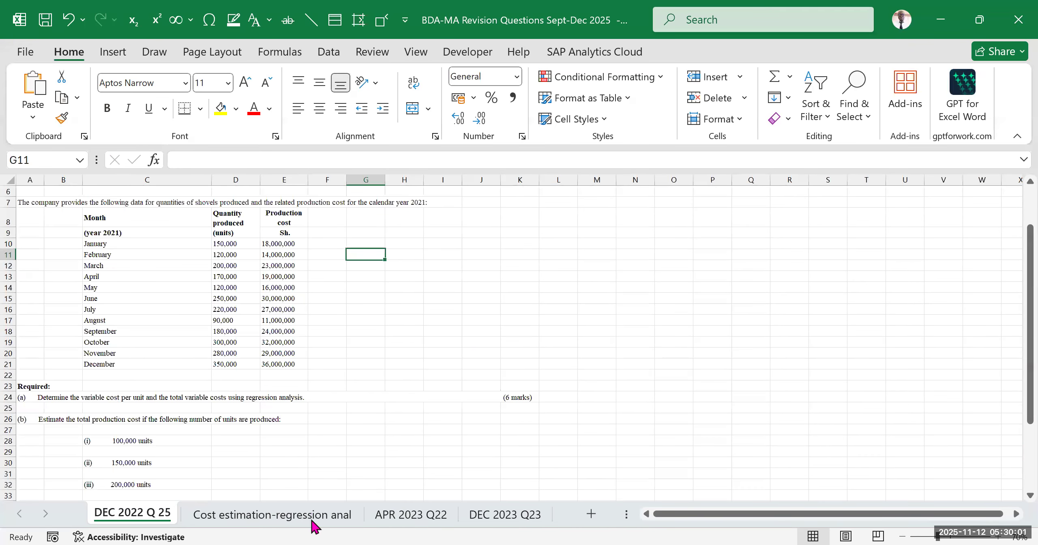
click(356, 522)
click(399, 518)
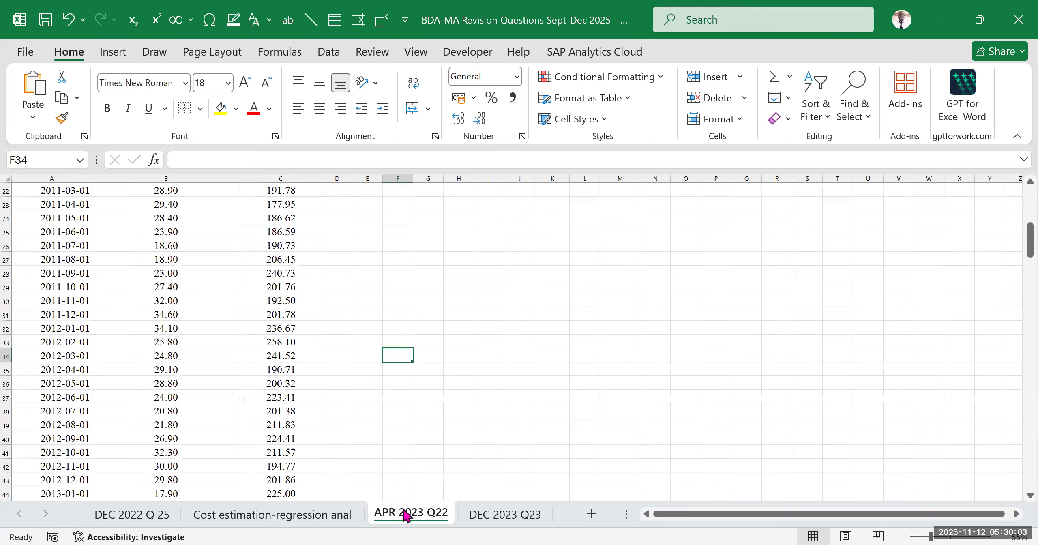
click(485, 517)
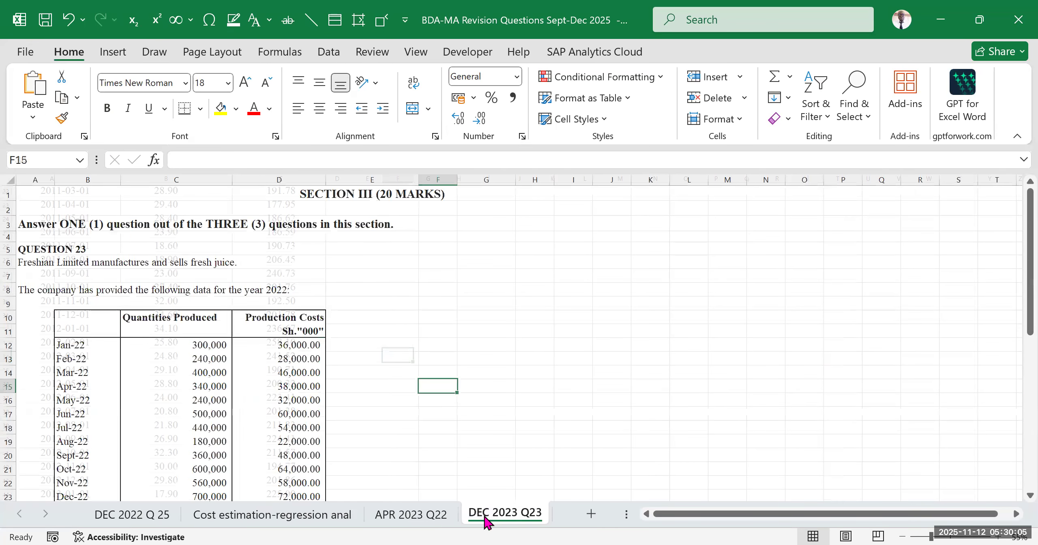
click(151, 519)
click(278, 514)
click(662, 369)
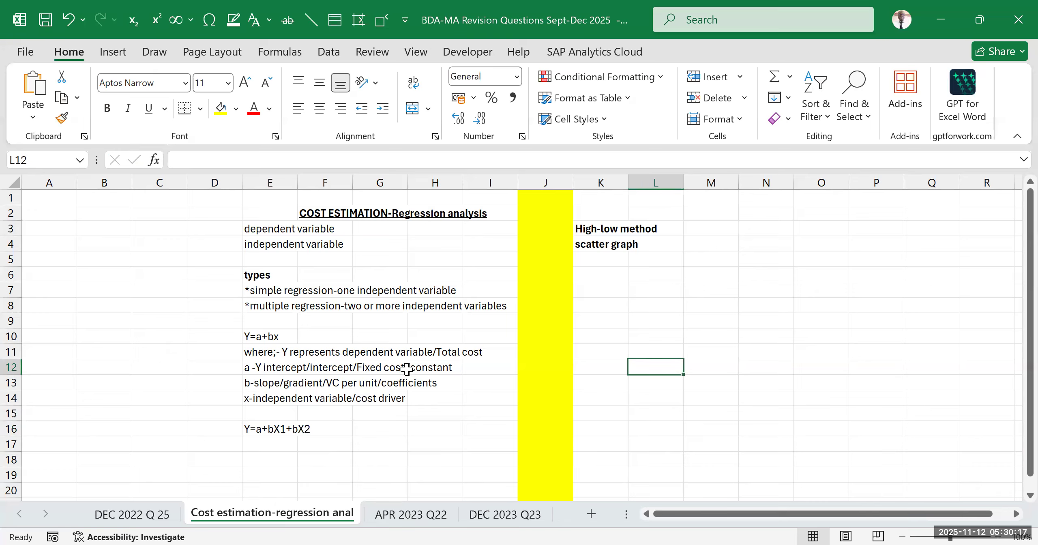
Append "/activity level" to the definition of x in cell E14
click(276, 426)
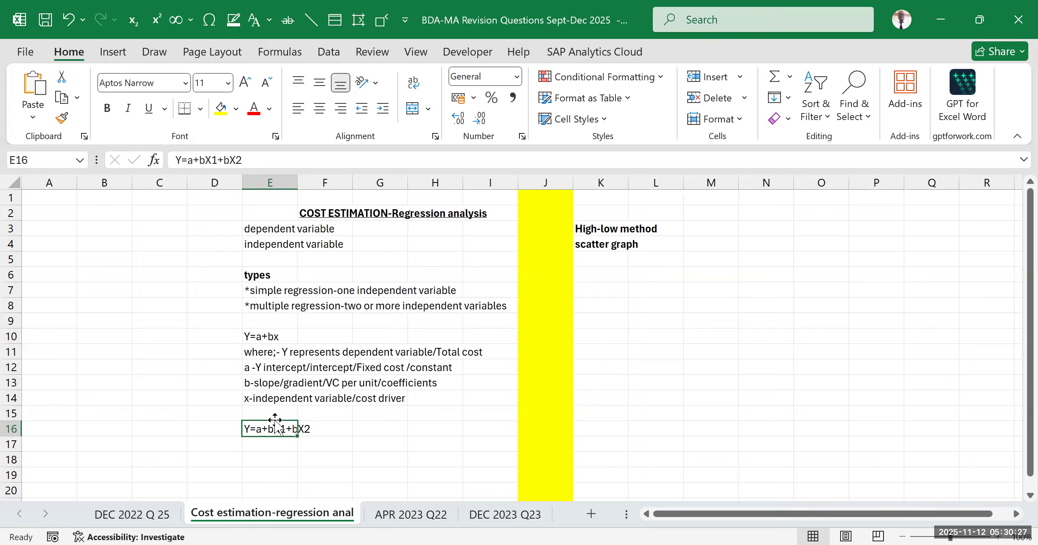
click(261, 338)
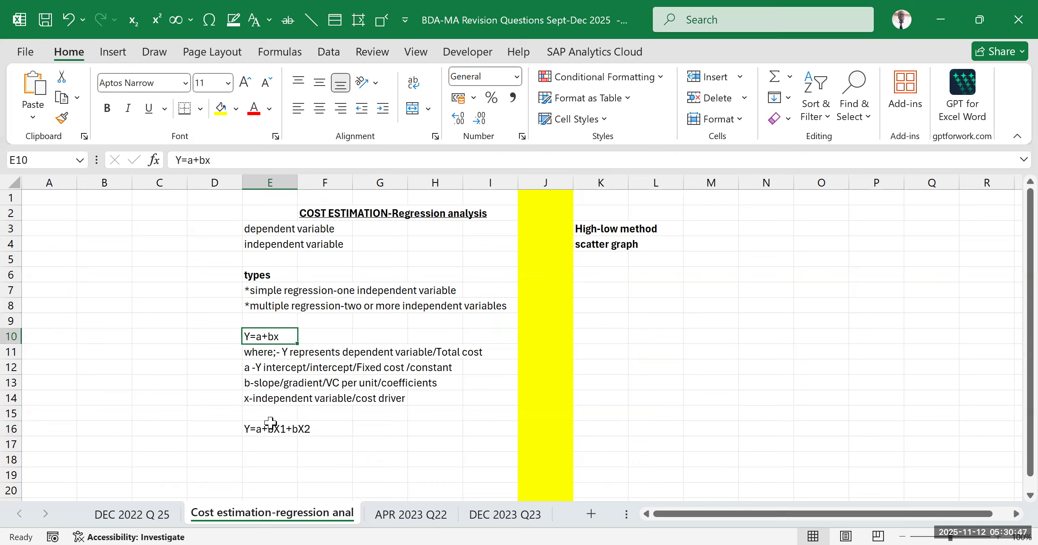
click(255, 397)
click(351, 161)
text(/activity level)
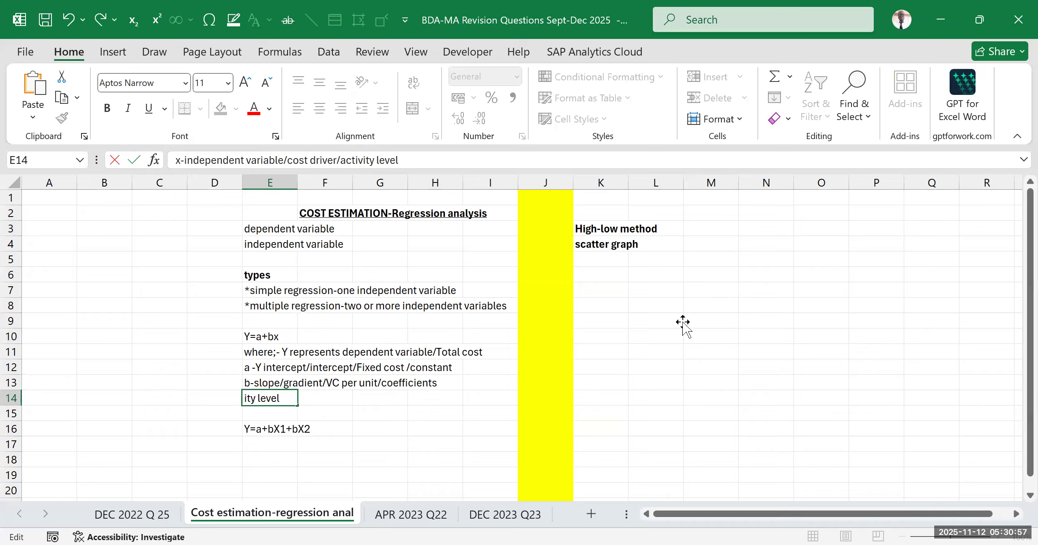
click(683, 323)
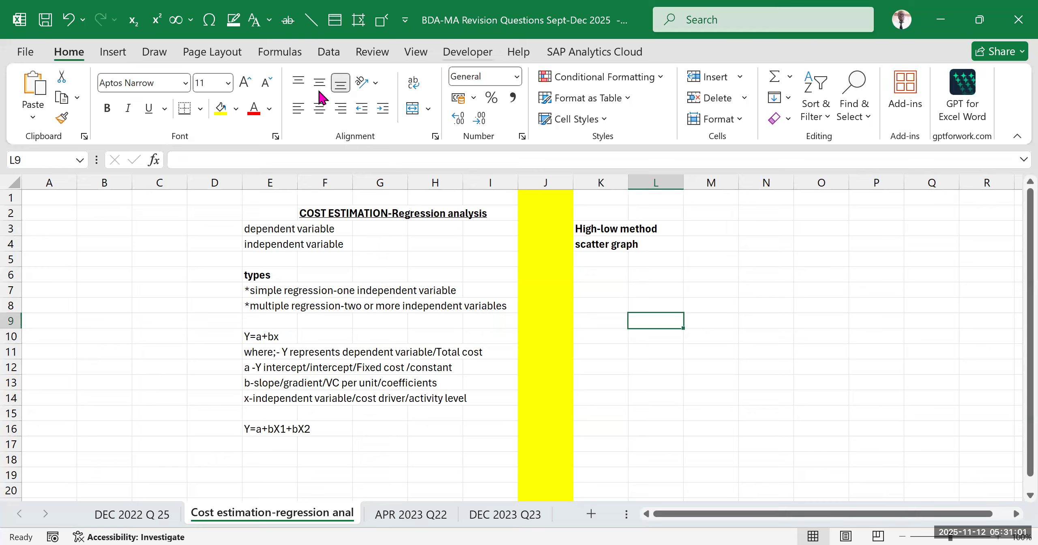
Review the regression notes together with the high-low and scatter graph entries in column K
click(458, 429)
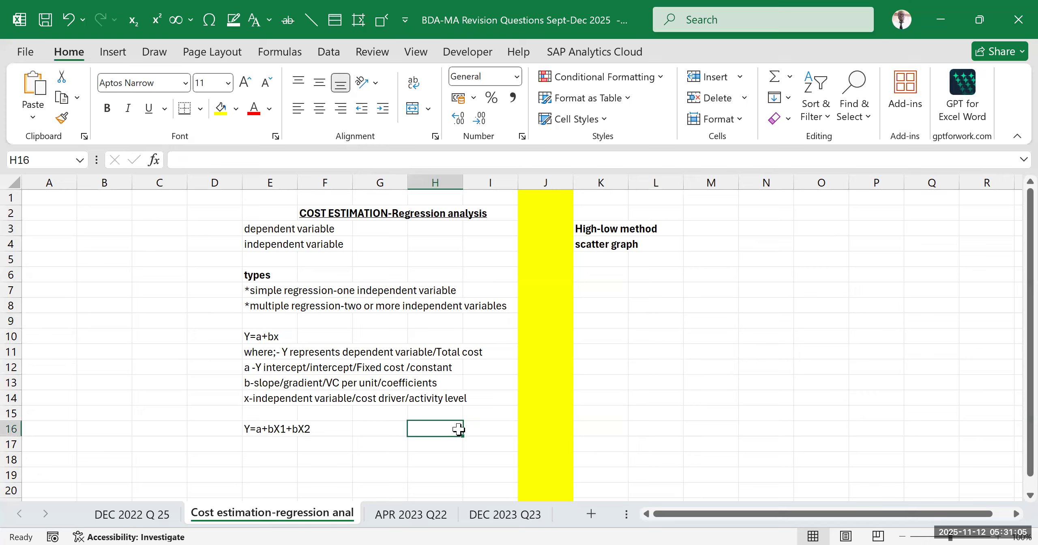
drag(616, 215, 664, 300)
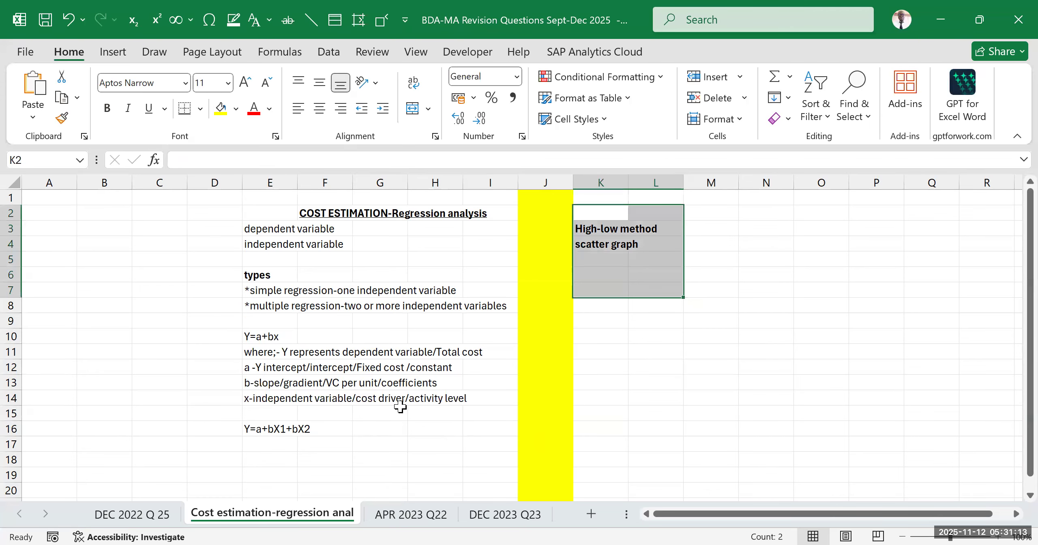
click(141, 517)
key(ctrl+Page_Down)
drag(248, 258, 385, 446)
Open the DEC 2022 Q 25 sheet and read the question's requirements (a) to (c) below the data table
click(141, 515)
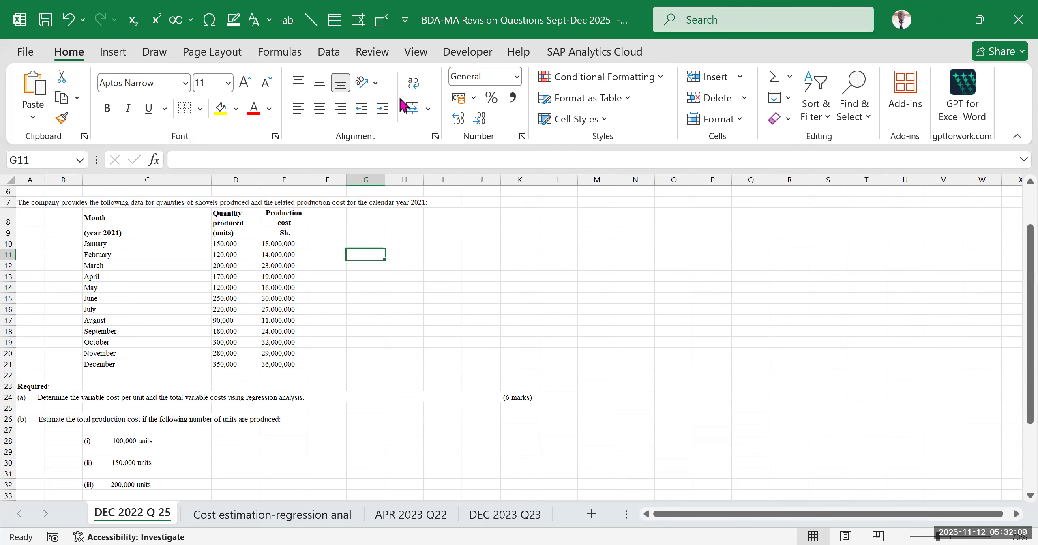
click(389, 364)
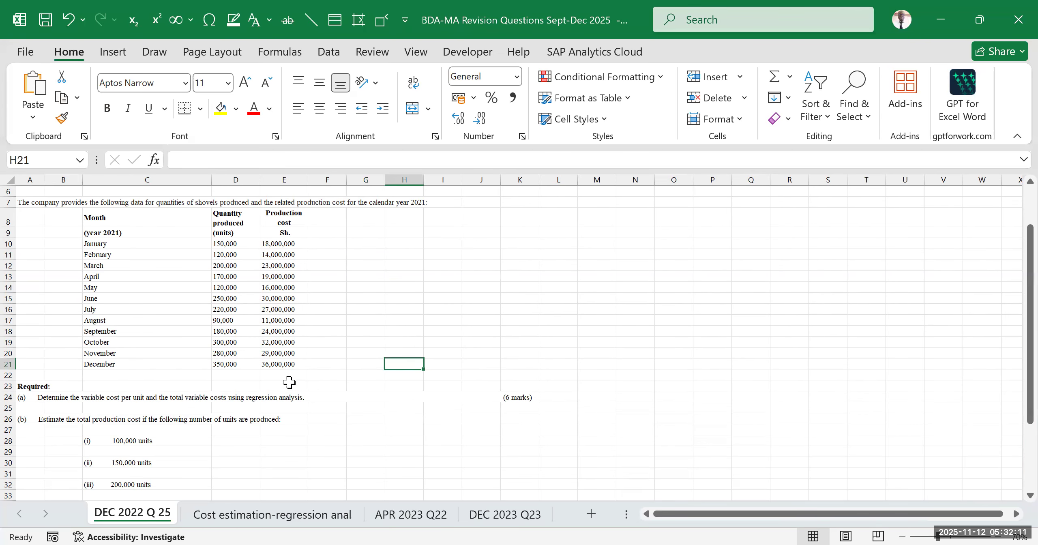
scroll(287, 381, down, 5)
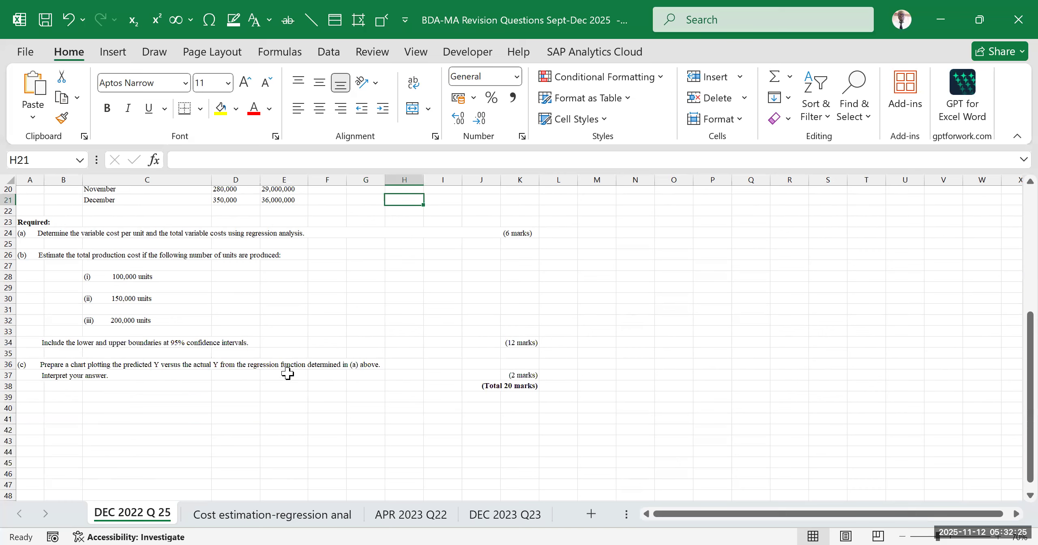
key(alt+Tab)
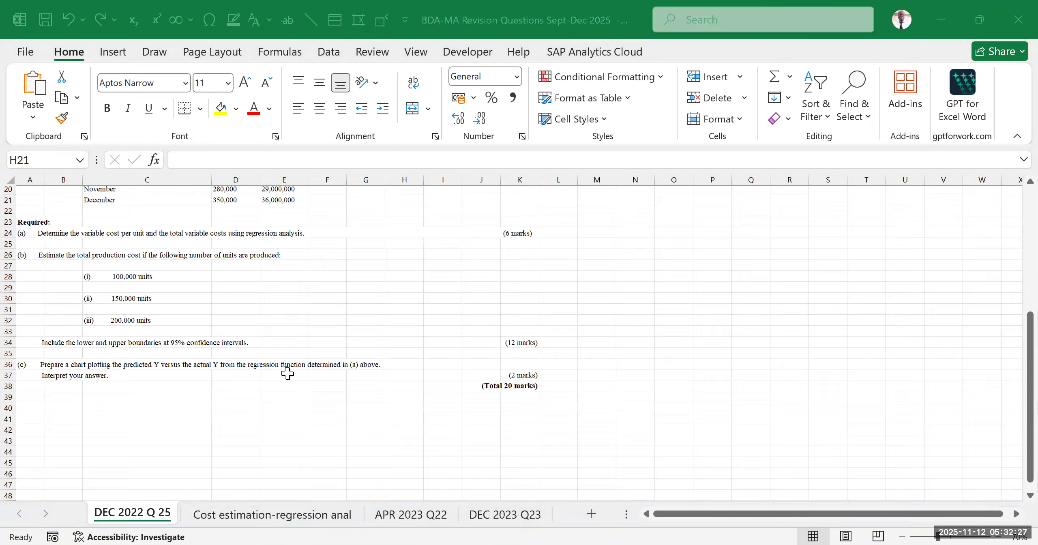
click(593, 298)
scroll(593, 298, up, 1)
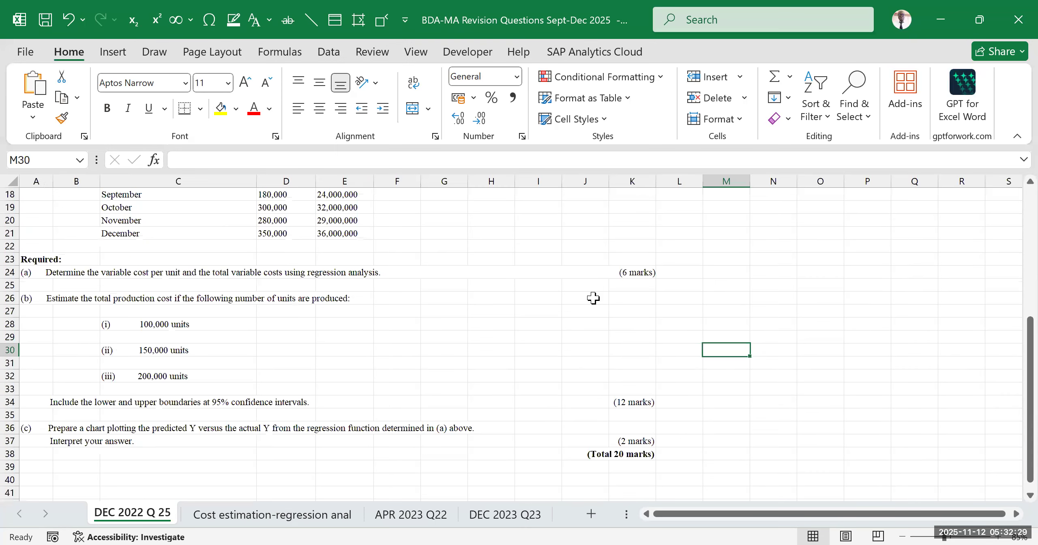
scroll(593, 298, up, 1)
click(527, 338)
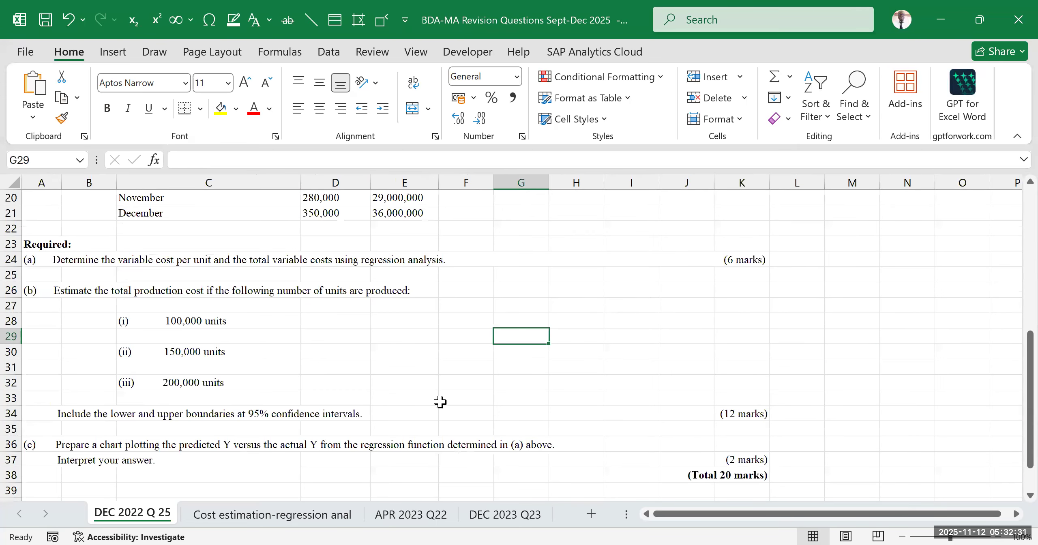
Examine the month, quantity produced and production cost headings of the shovel data table in row 8
scroll(437, 399, up, 6)
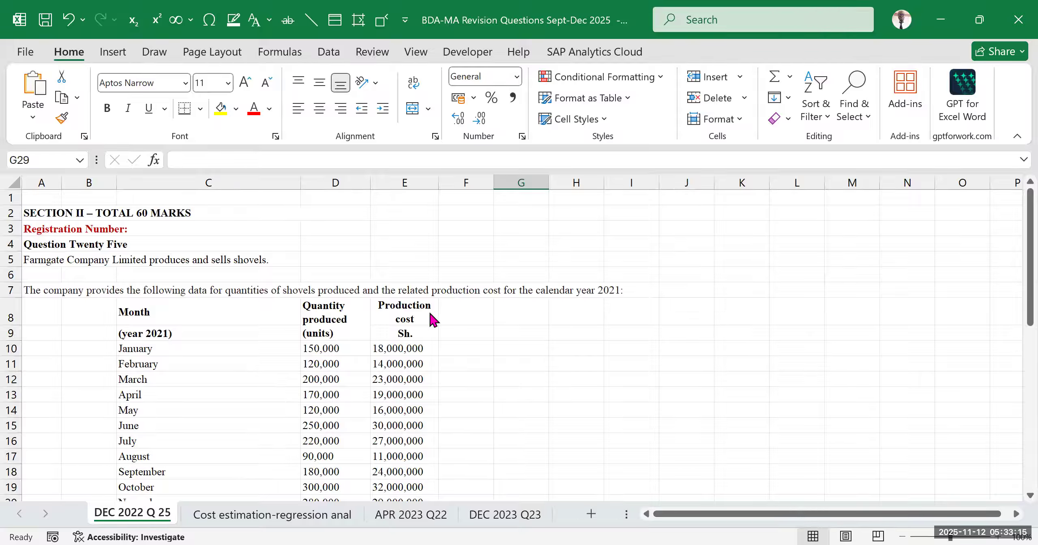
click(165, 306)
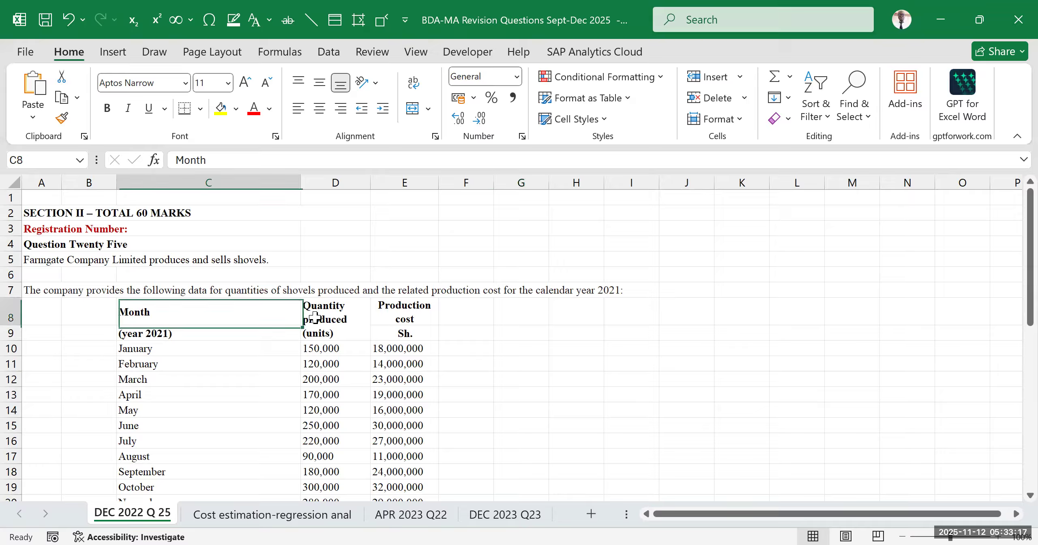
click(374, 311)
click(175, 309)
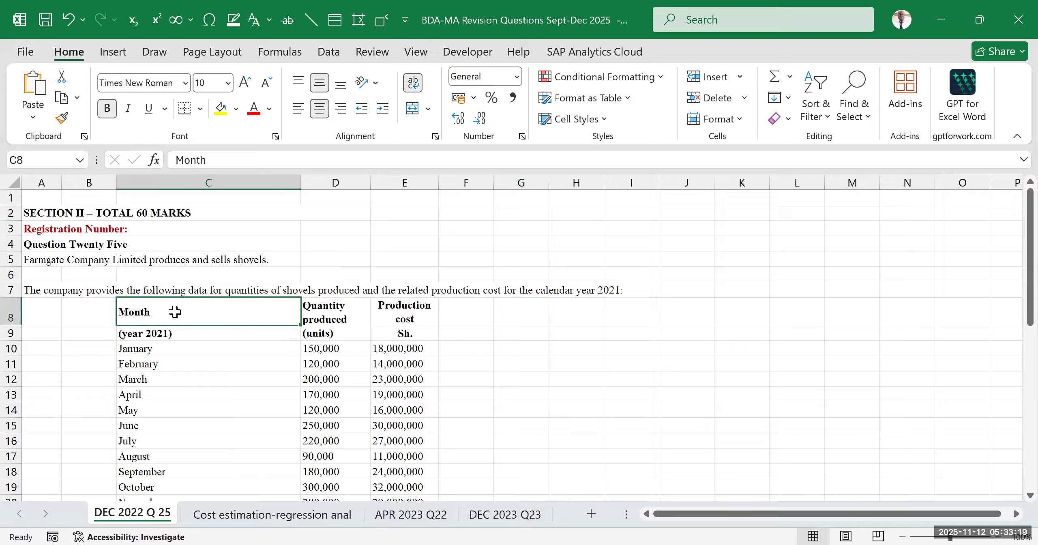
click(158, 334)
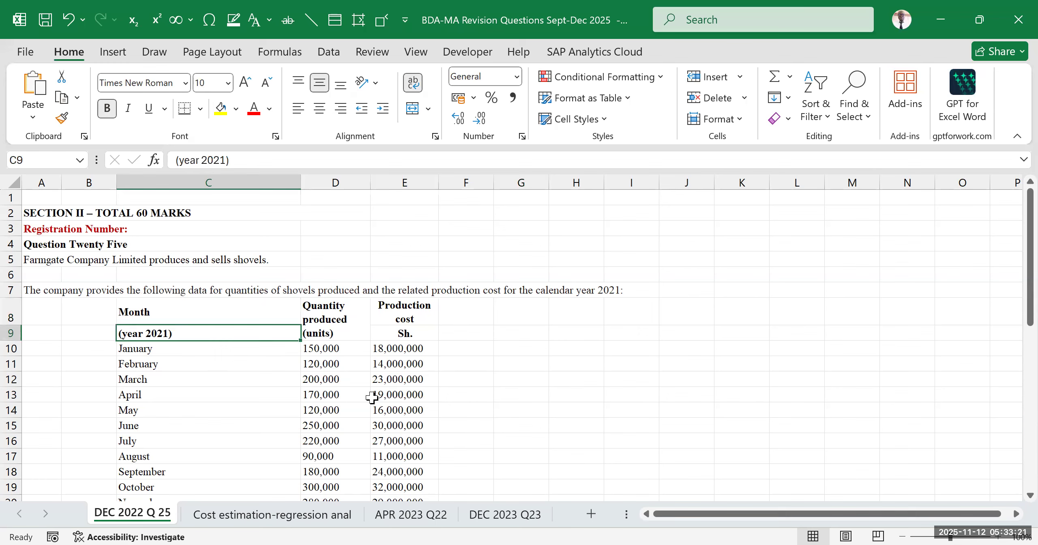
click(343, 318)
click(393, 313)
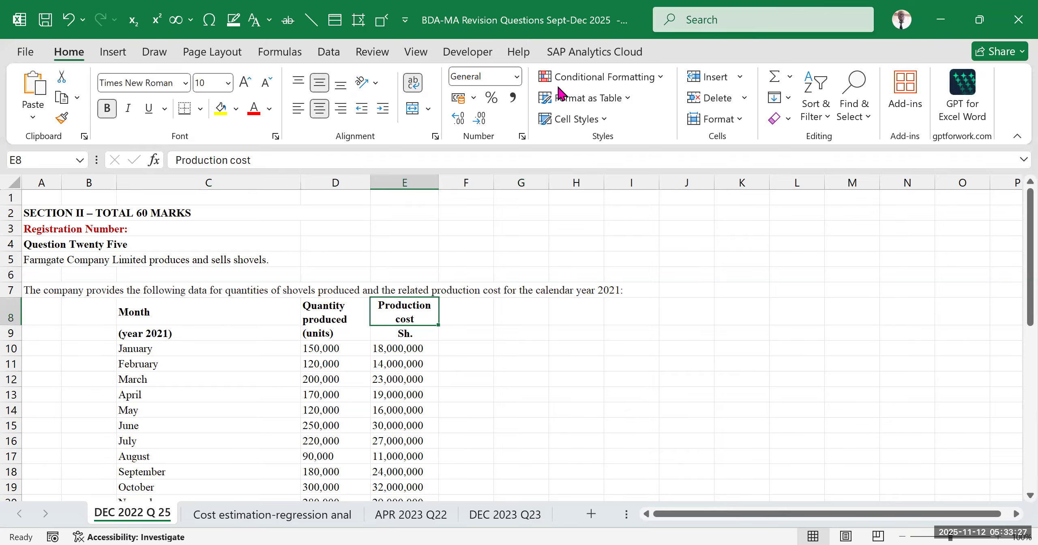
key(Right)
key(Right)
key(Right)
key(Right)
Go through the monthly shovel data and the required parts, including the marks for (a) and the three production levels in (b)
scroll(469, 358, down, 2)
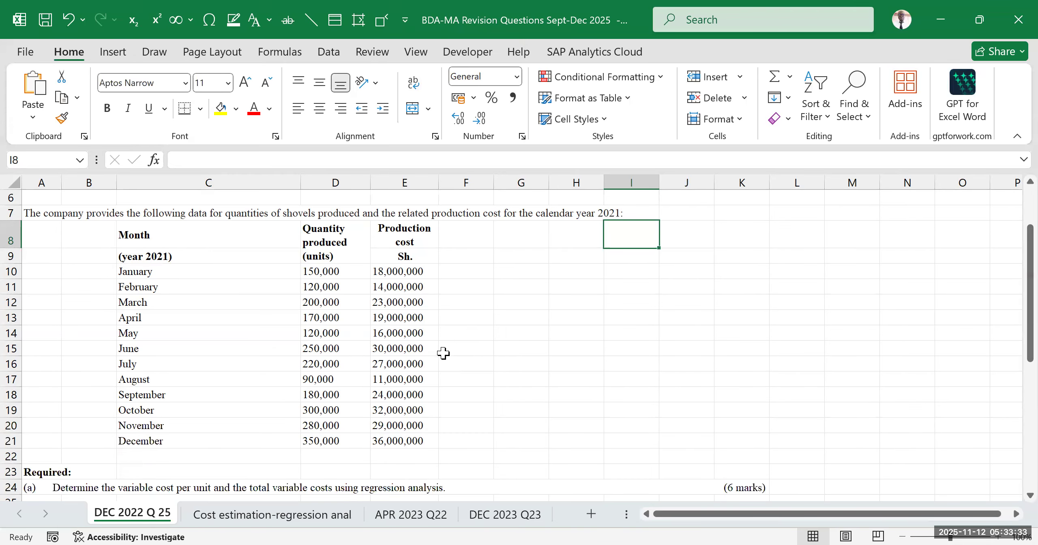
scroll(441, 353, up, 2)
scroll(444, 352, down, 5)
scroll(445, 351, up, 3)
scroll(470, 344, up, 2)
scroll(471, 345, down, 3)
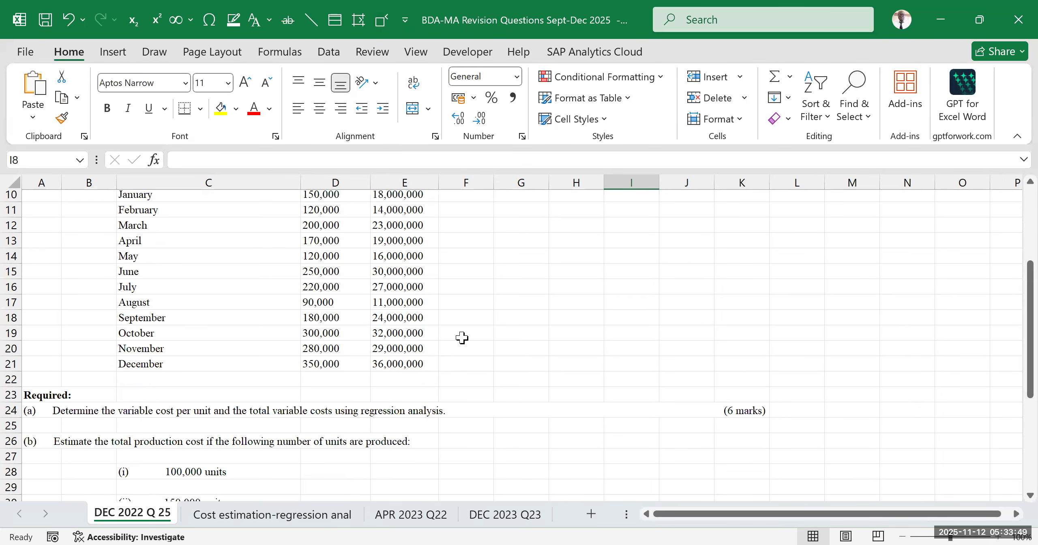
scroll(301, 399, down, 2)
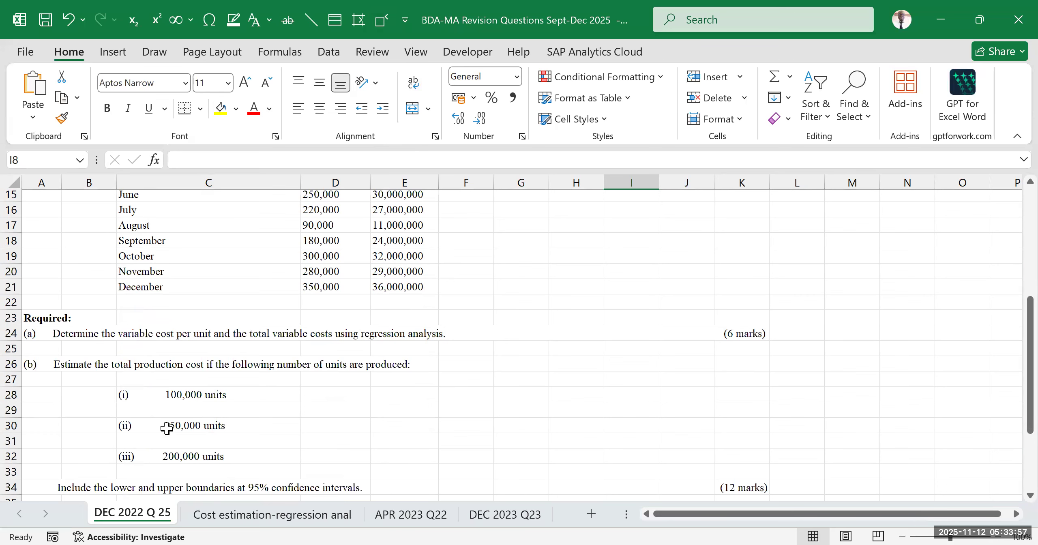
click(733, 331)
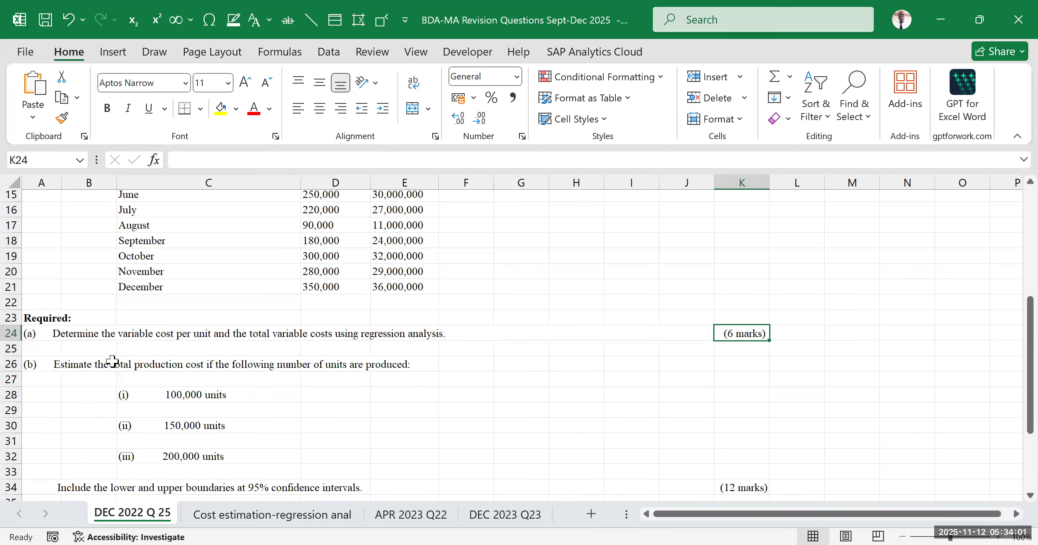
scroll(74, 392, down, 2)
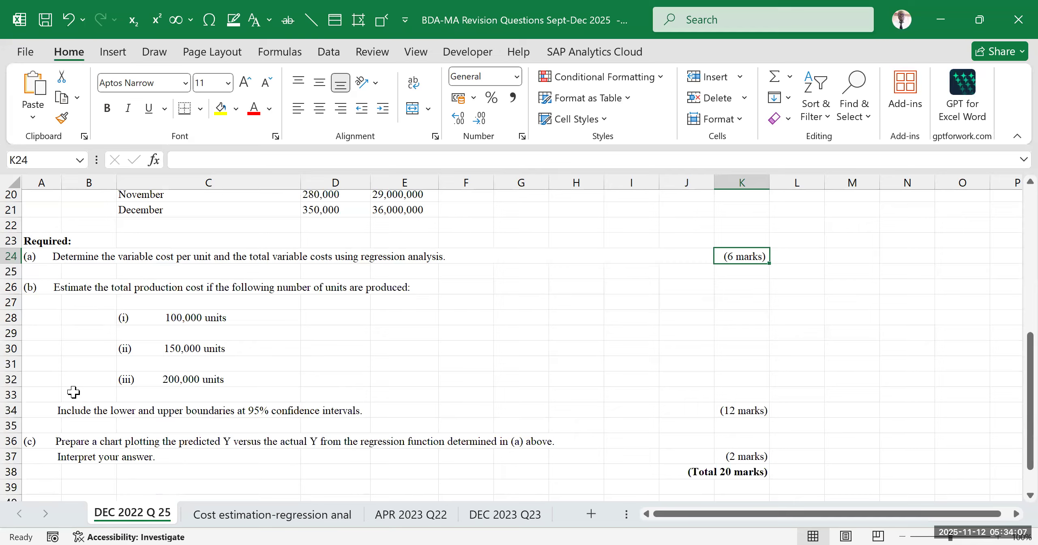
click(209, 318)
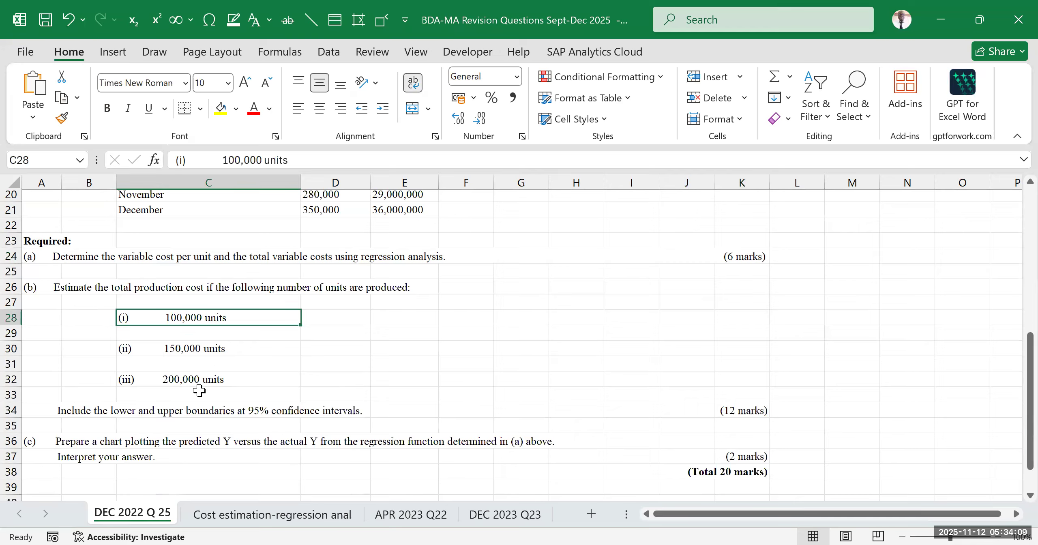
click(204, 352)
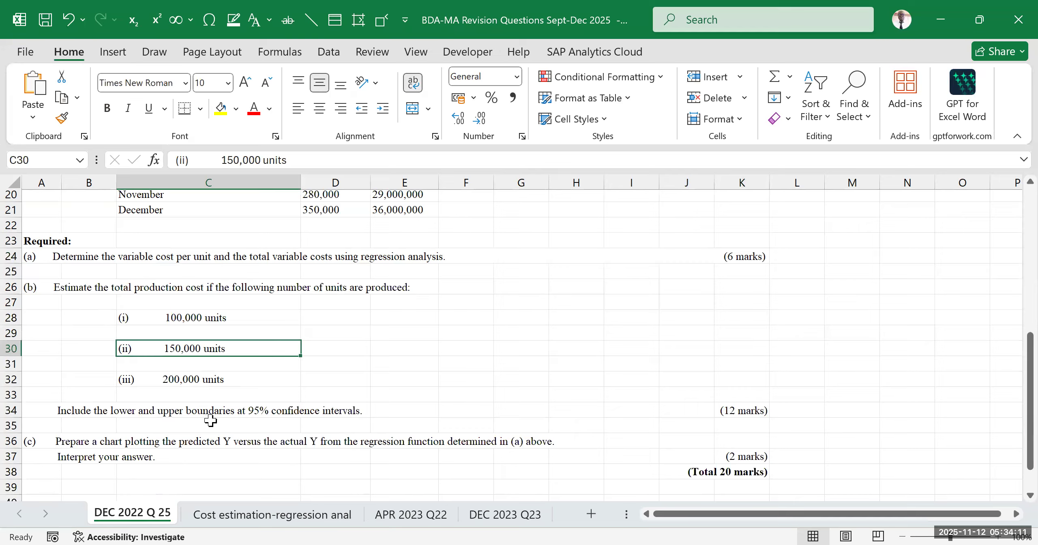
click(211, 379)
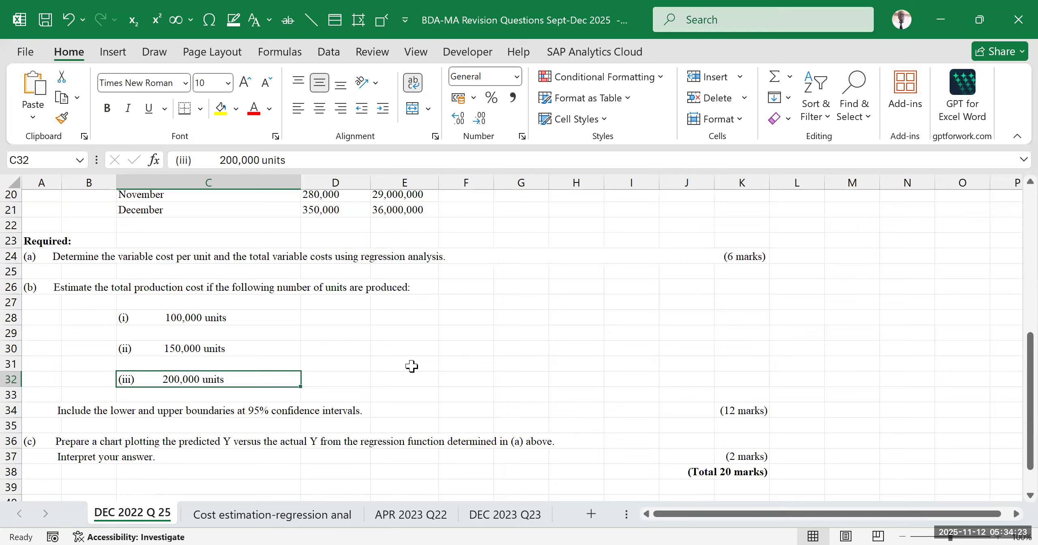
Read the 95% confidence interval requirement in (b) and the chart and interpretation requirement in (c), together with their marks
click(729, 411)
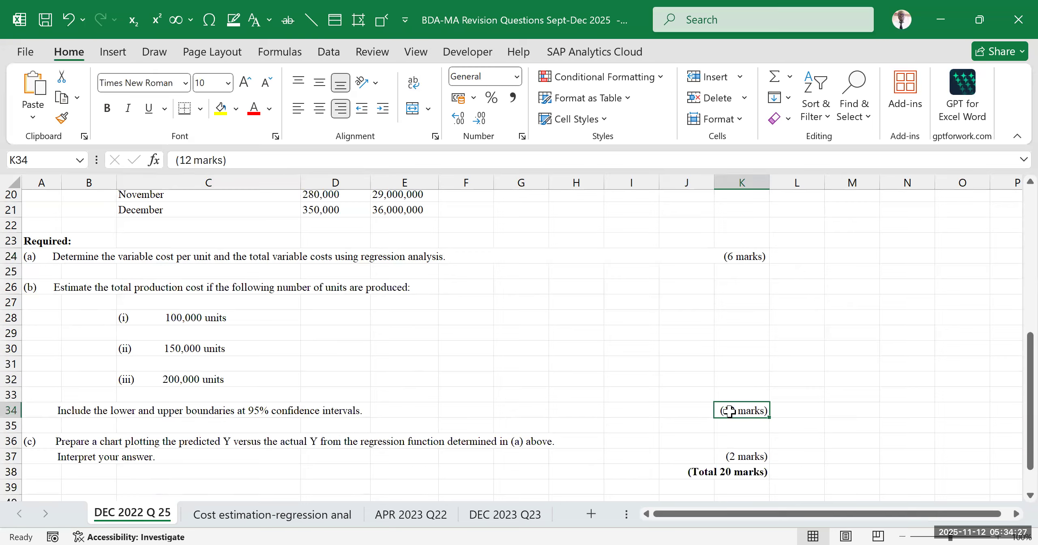
scroll(150, 300, down, 2)
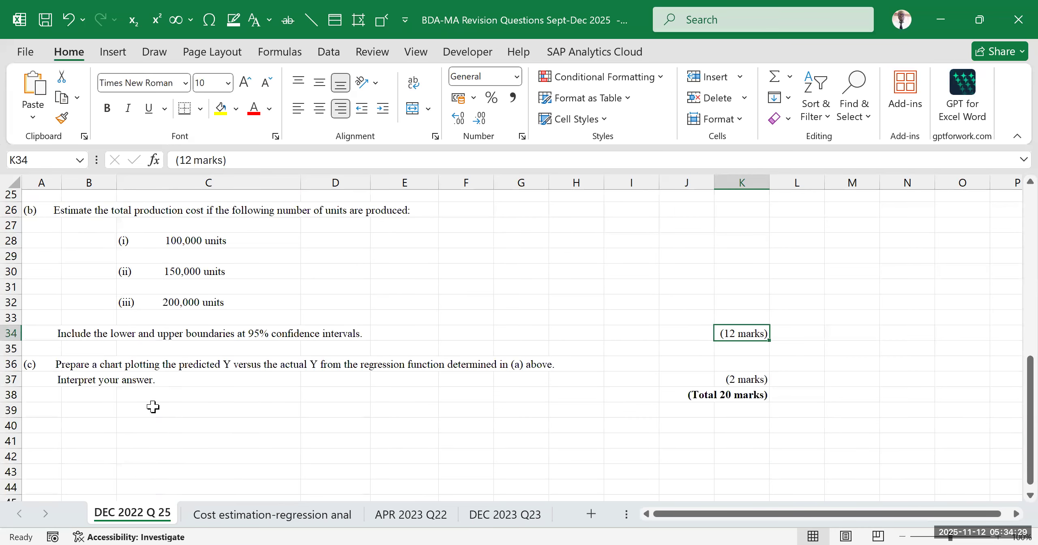
scroll(146, 413, down, 2)
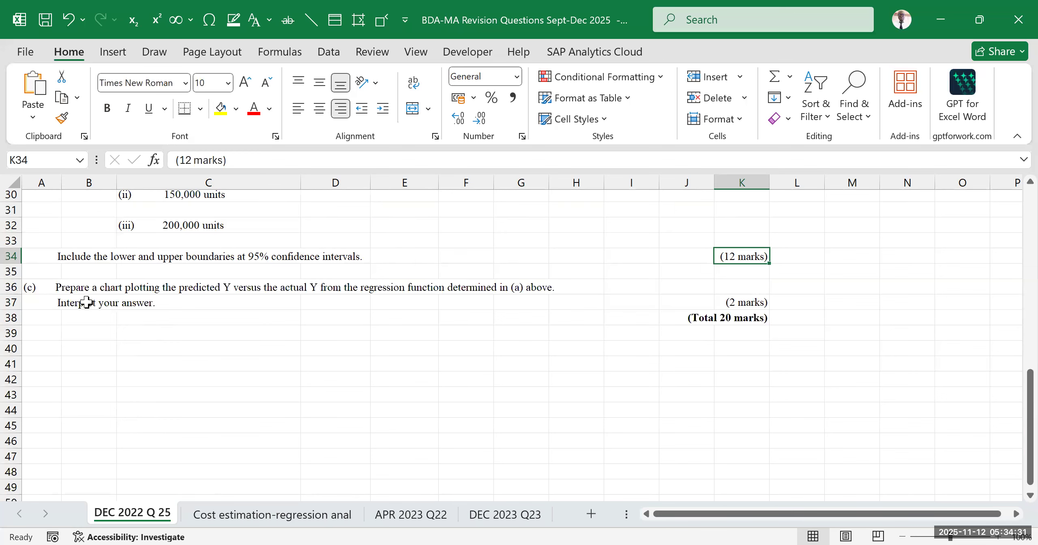
click(59, 287)
scroll(309, 312, up, 2)
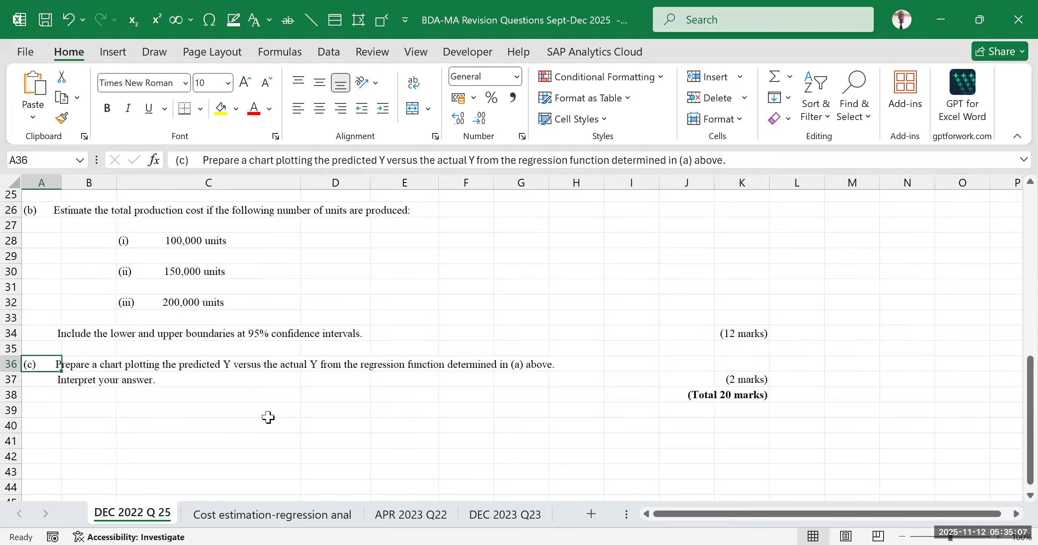
scroll(301, 383, up, 3)
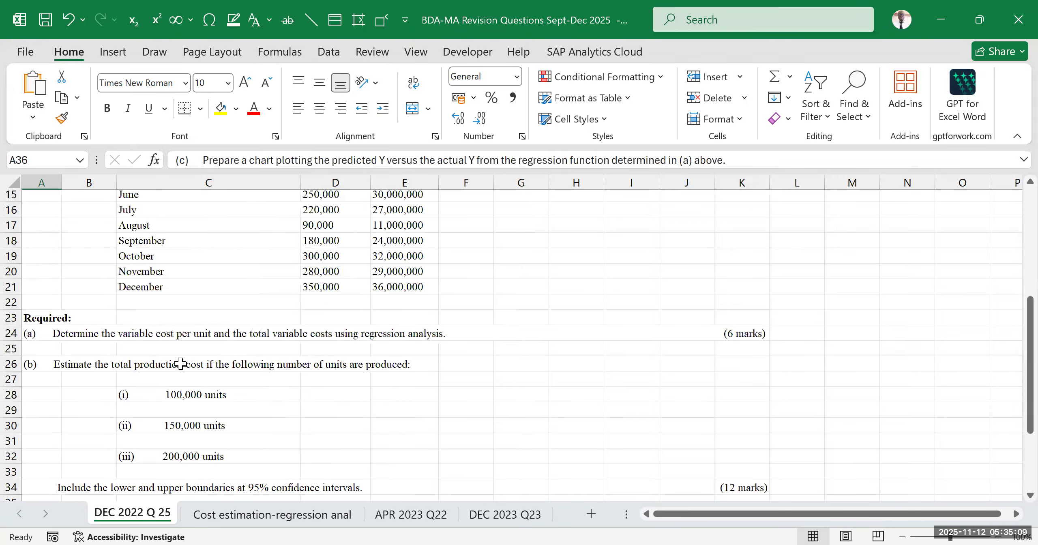
scroll(181, 364, down, 5)
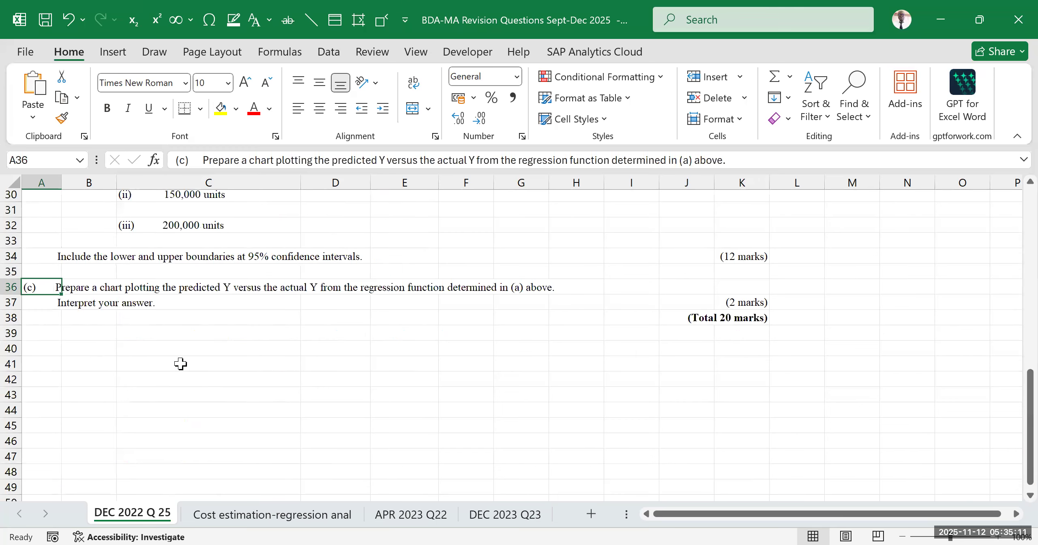
click(93, 302)
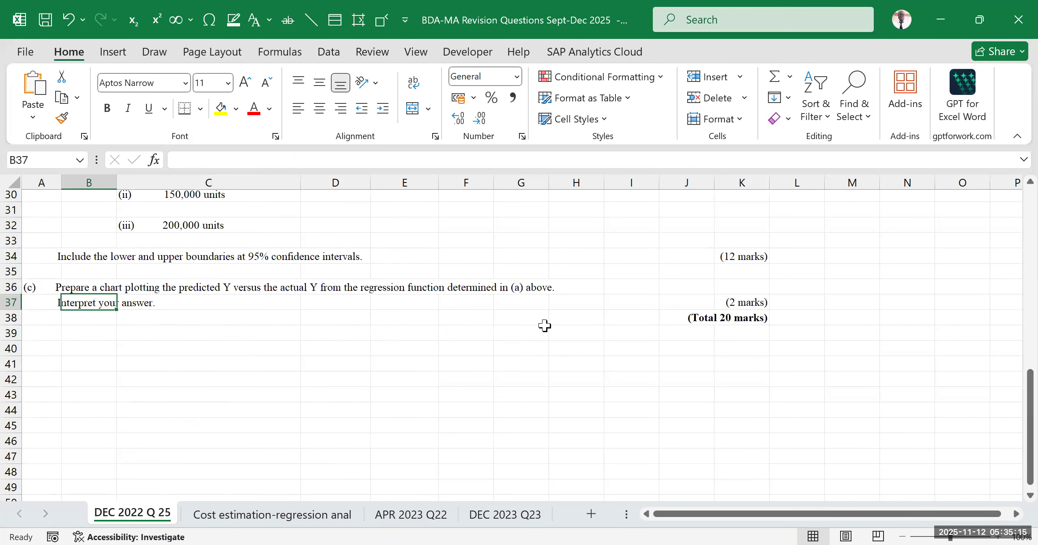
drag(749, 308, 689, 319)
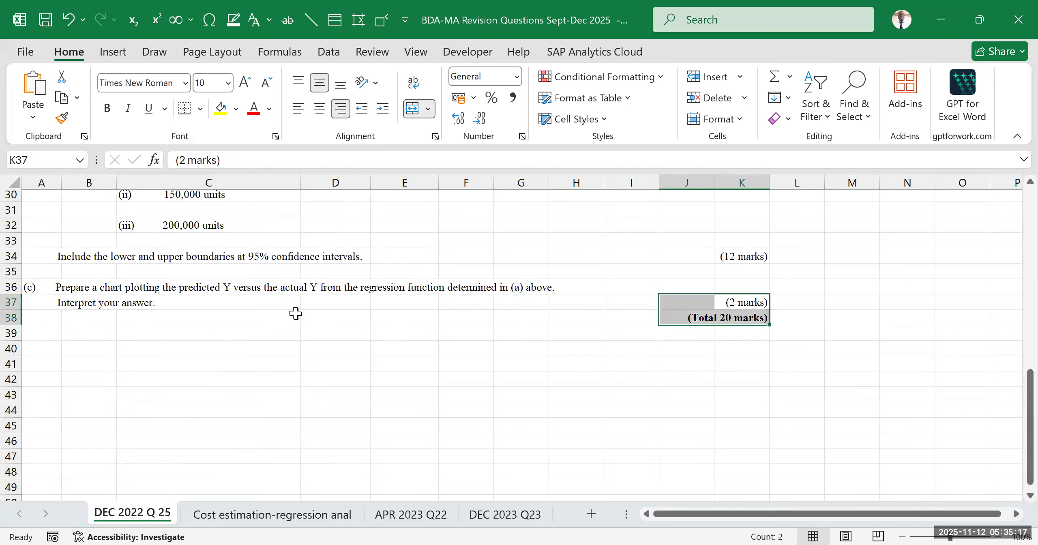
click(93, 306)
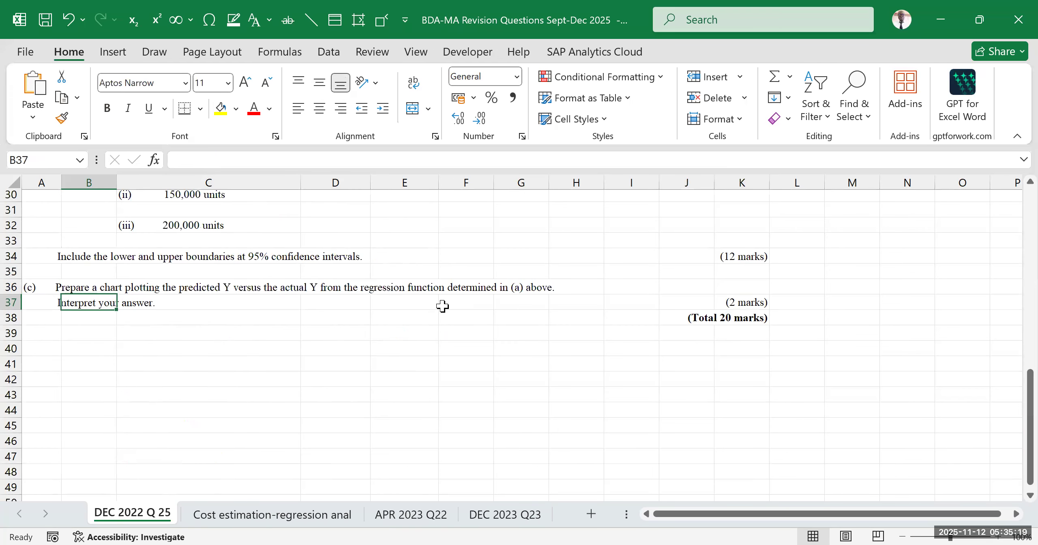
Review the monthly shovel data and required parts again, consulting the Cost estimation-regression anal sheet in between
scroll(424, 323, up, 4)
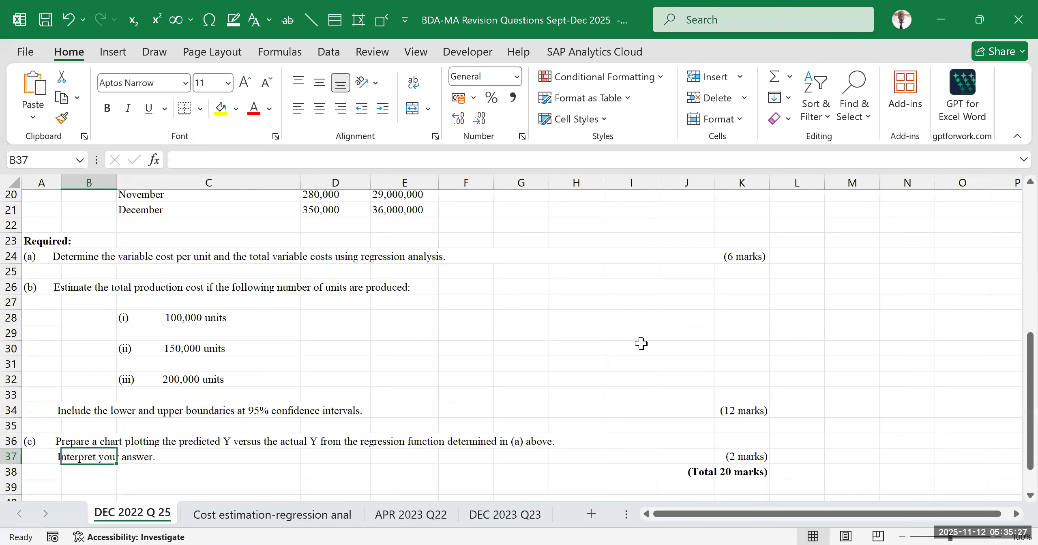
scroll(640, 336, up, 5)
scroll(640, 330, down, 2)
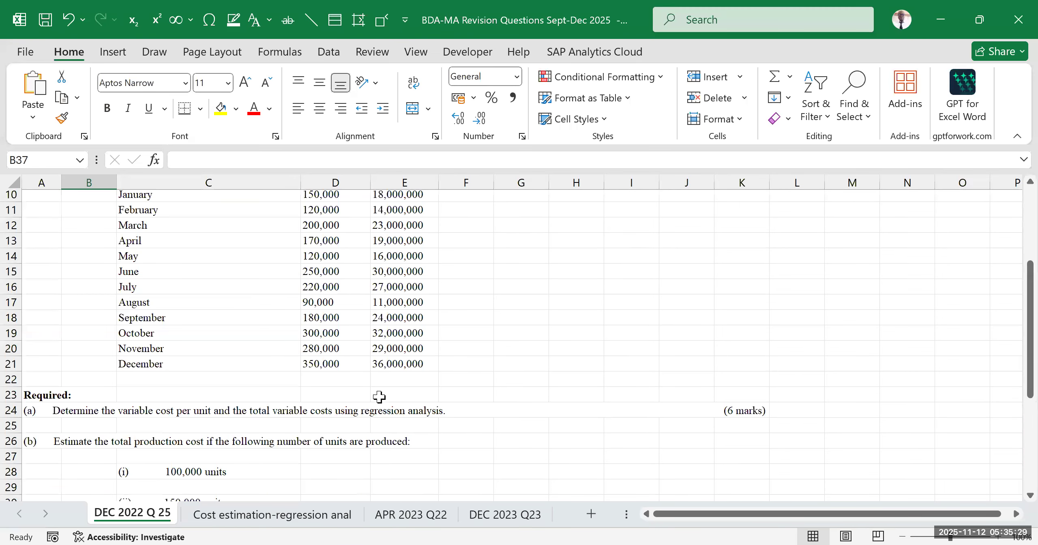
scroll(250, 338, up, 2)
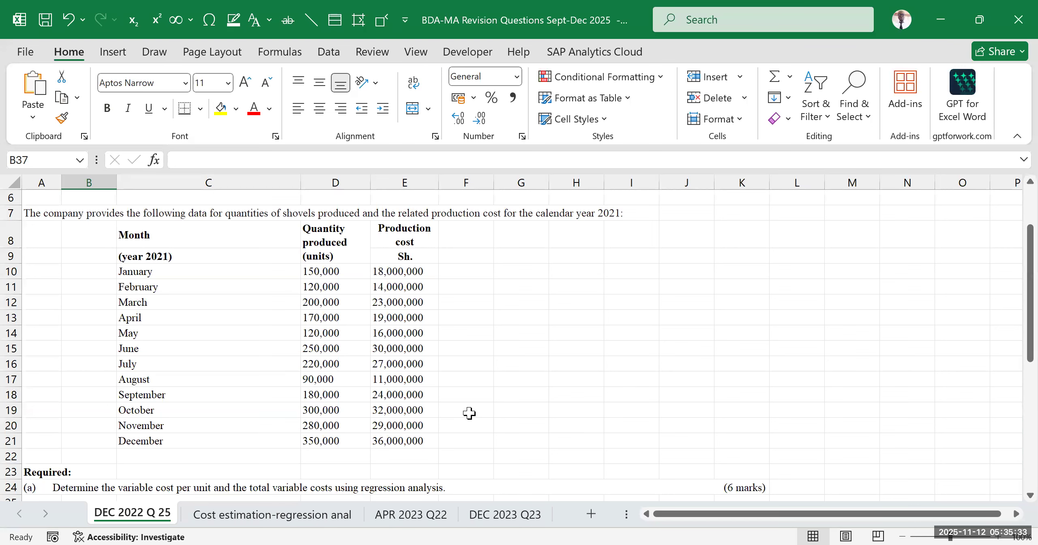
click(328, 516)
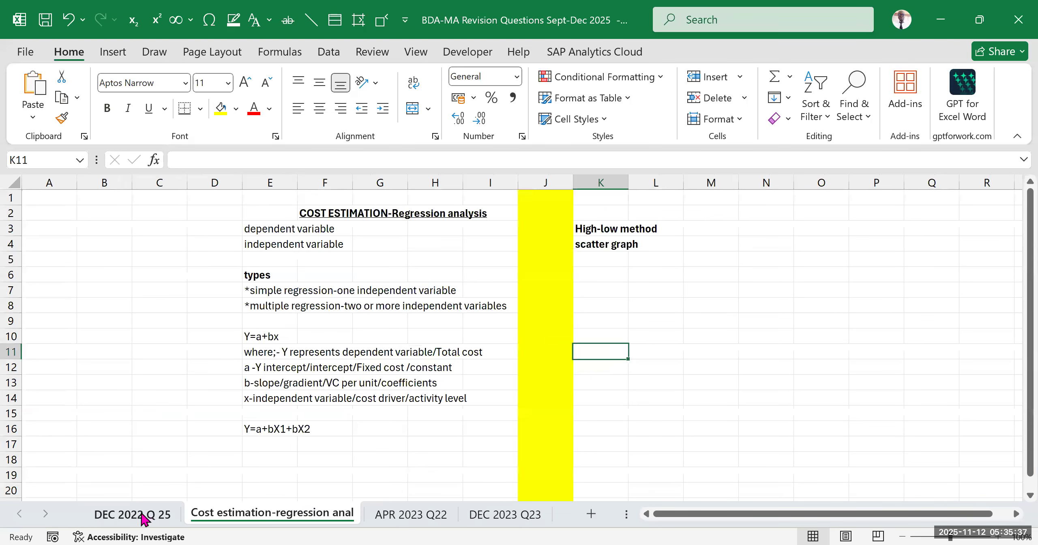
click(146, 514)
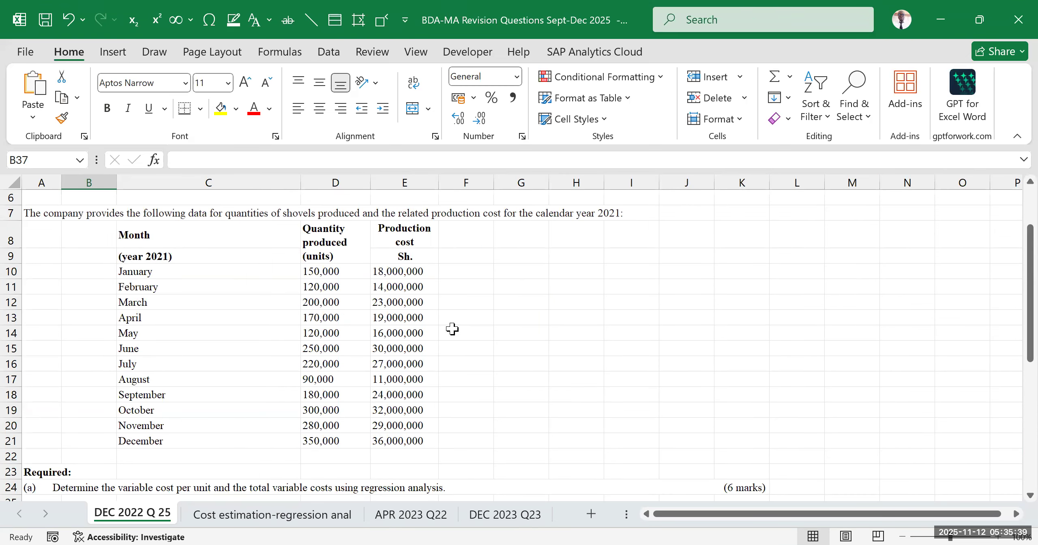
scroll(452, 328, down, 5)
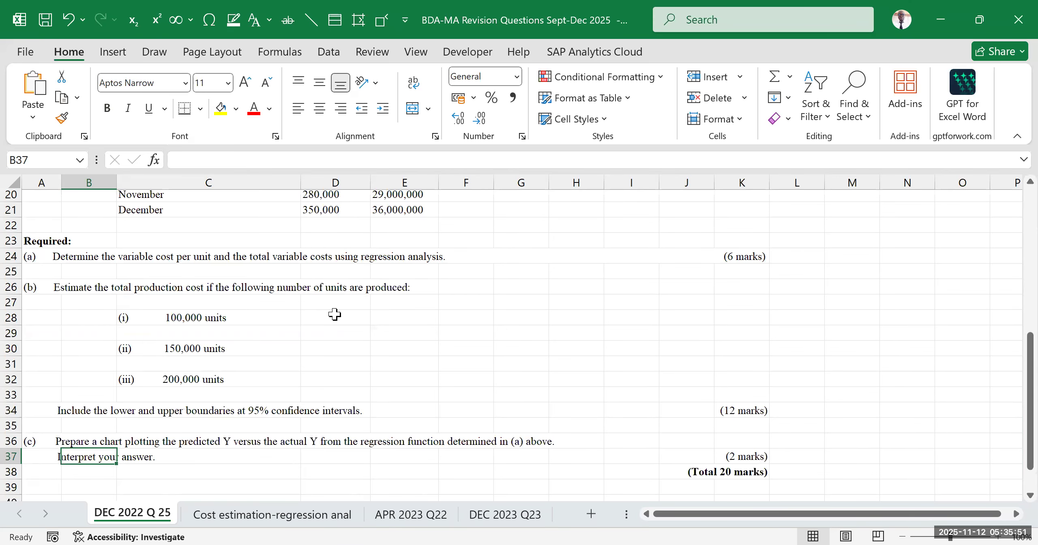
scroll(357, 304, up, 6)
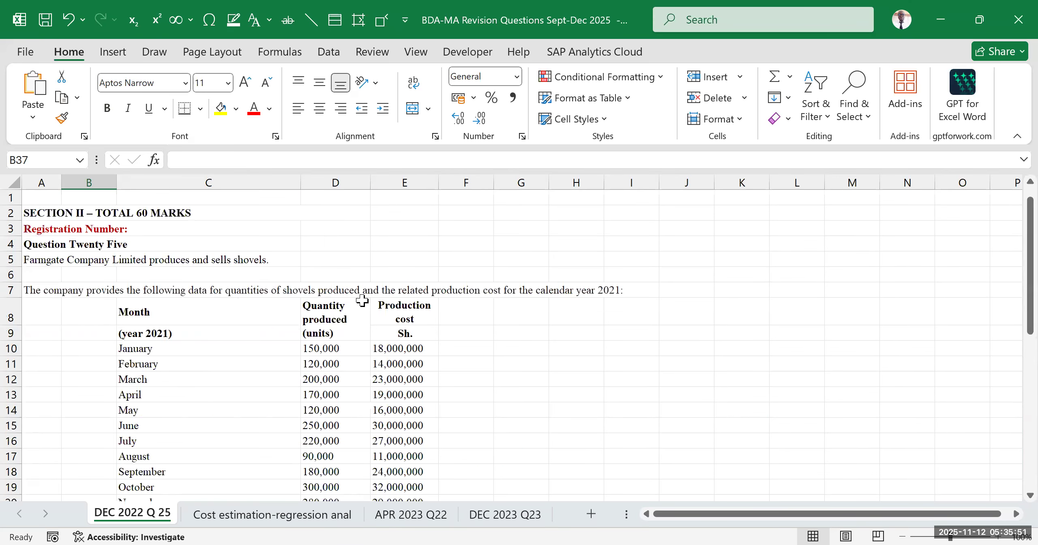
Examine the quantity produced and production cost headings to decide which is the independent and which the dependent variable
click(325, 337)
drag(512, 348, 570, 349)
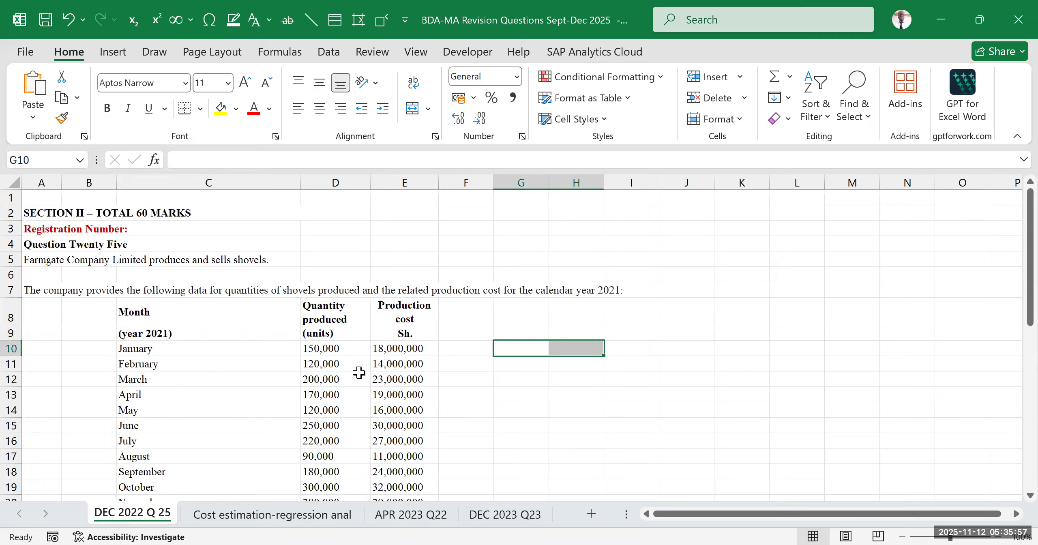
click(324, 319)
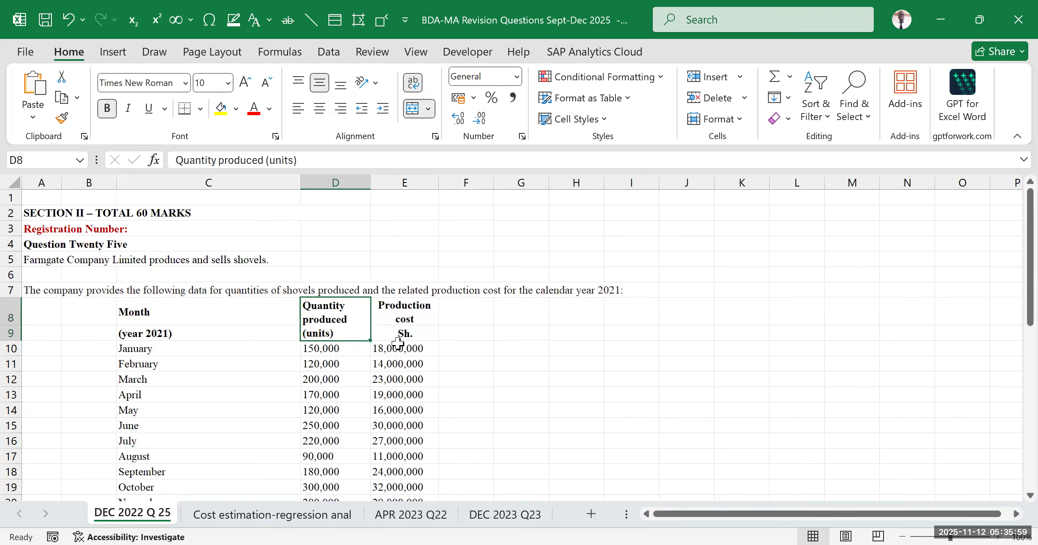
click(410, 310)
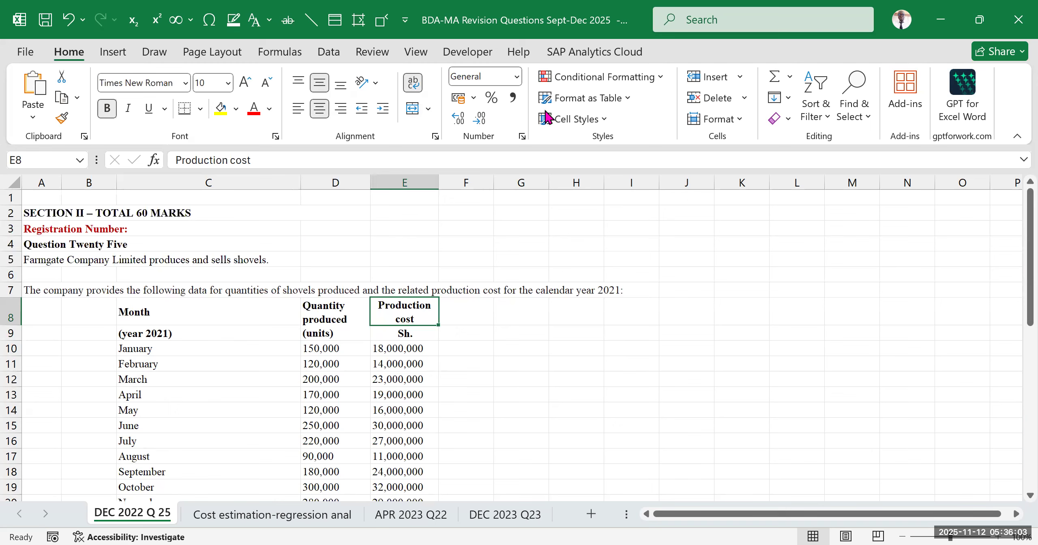
click(348, 319)
click(395, 316)
click(575, 363)
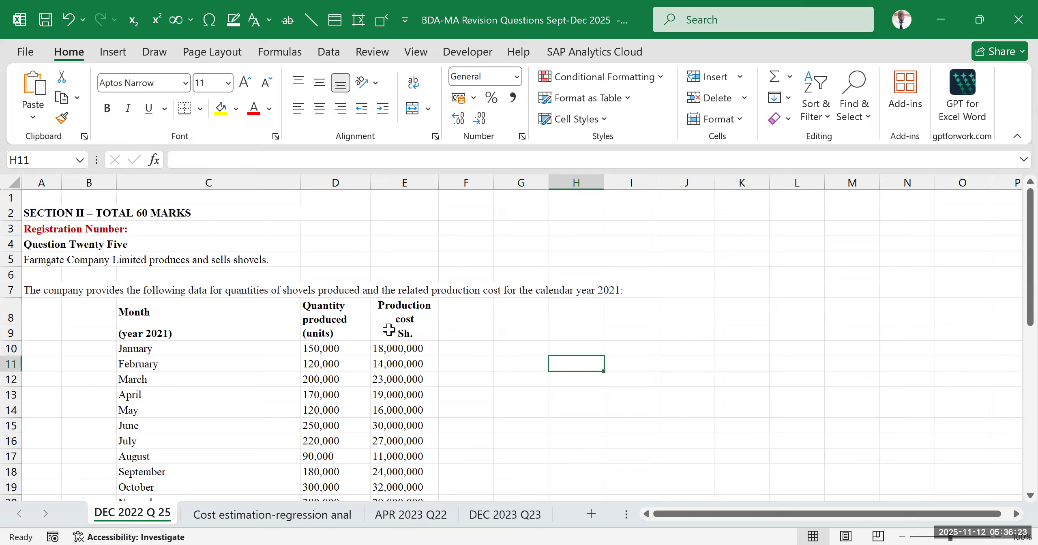
drag(11, 316, 18, 335)
click(553, 381)
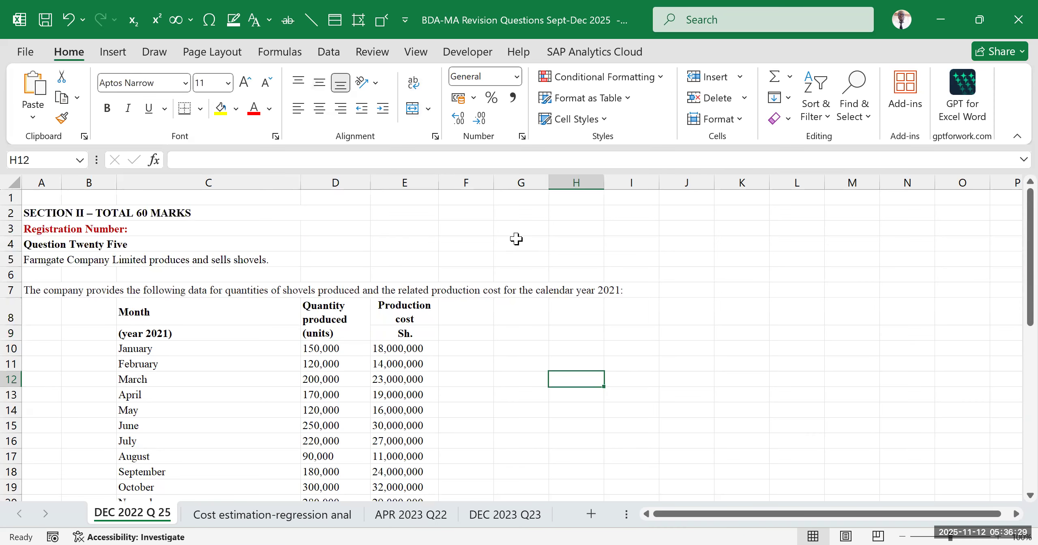
Insert a blank row above January in the shovel data table, directly below the column headings
key(alt+Tab)
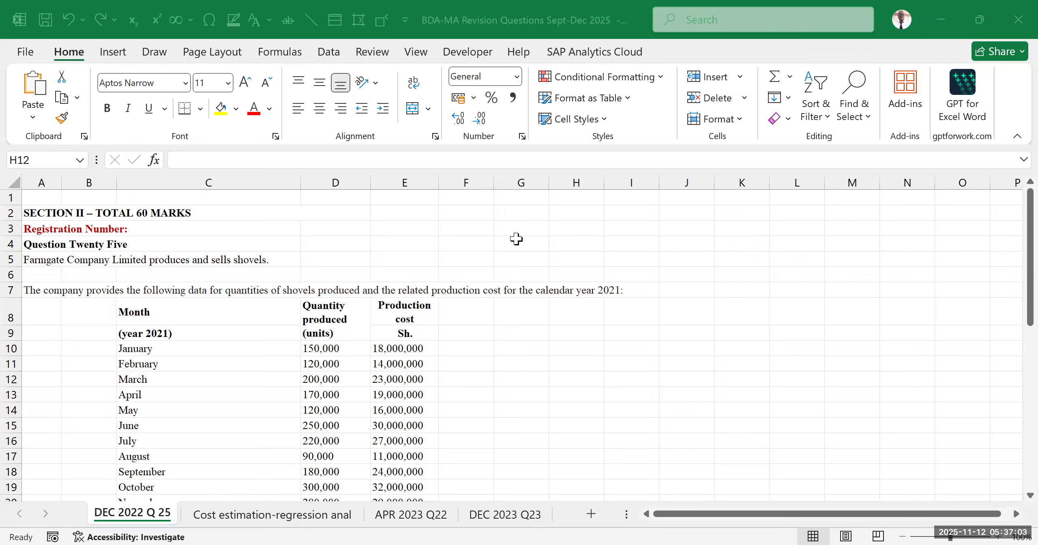
click(591, 354)
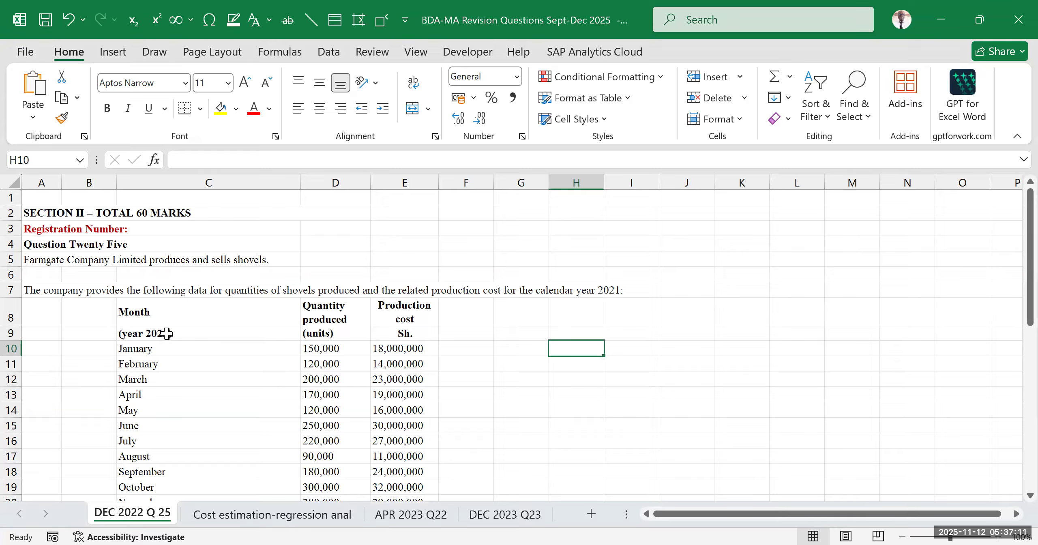
click(11, 348)
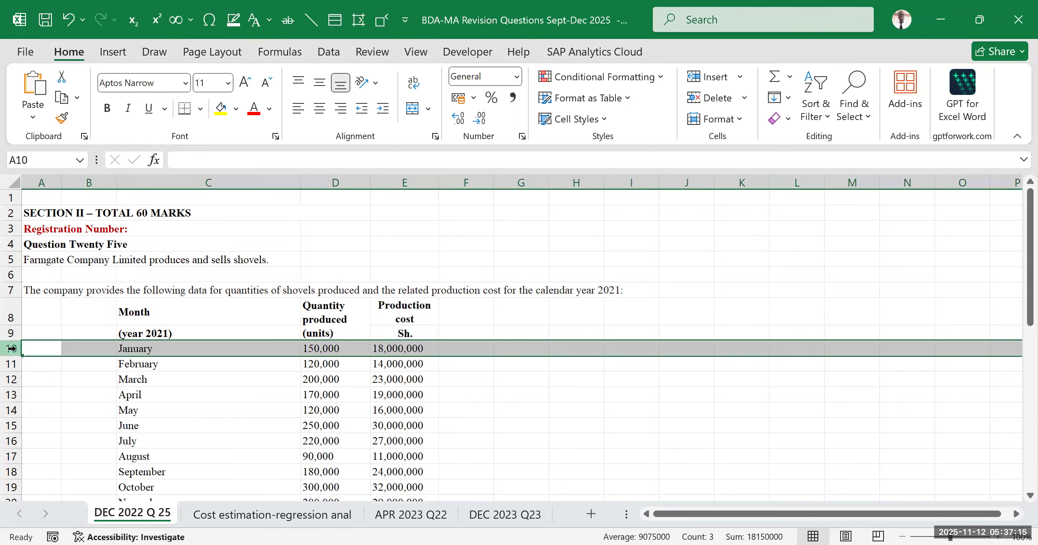
key(ctrl+shift+equal)
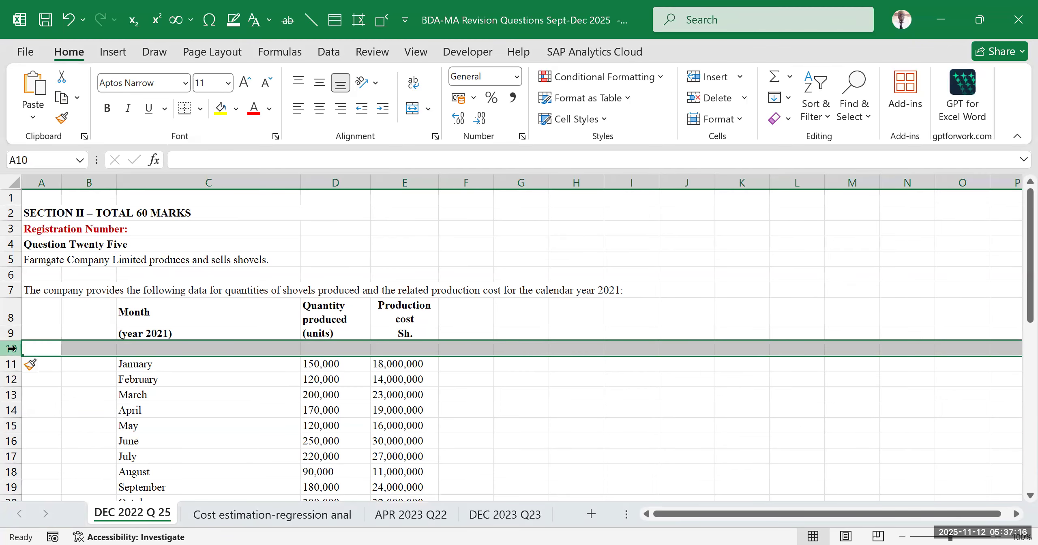
click(633, 399)
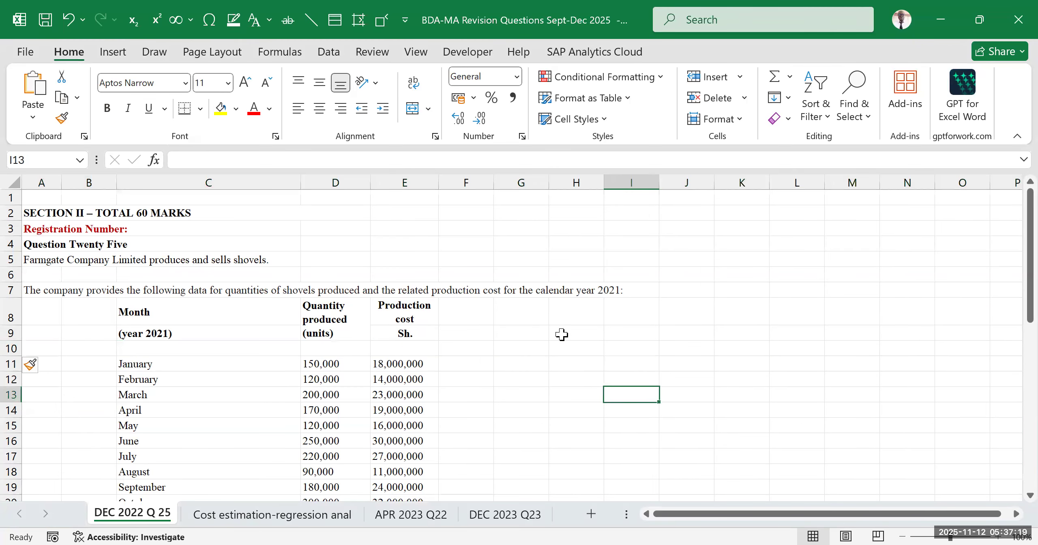
Label the quantity produced column X in D10 and check the variable definitions in the regression notes sheet
key(alt+Tab)
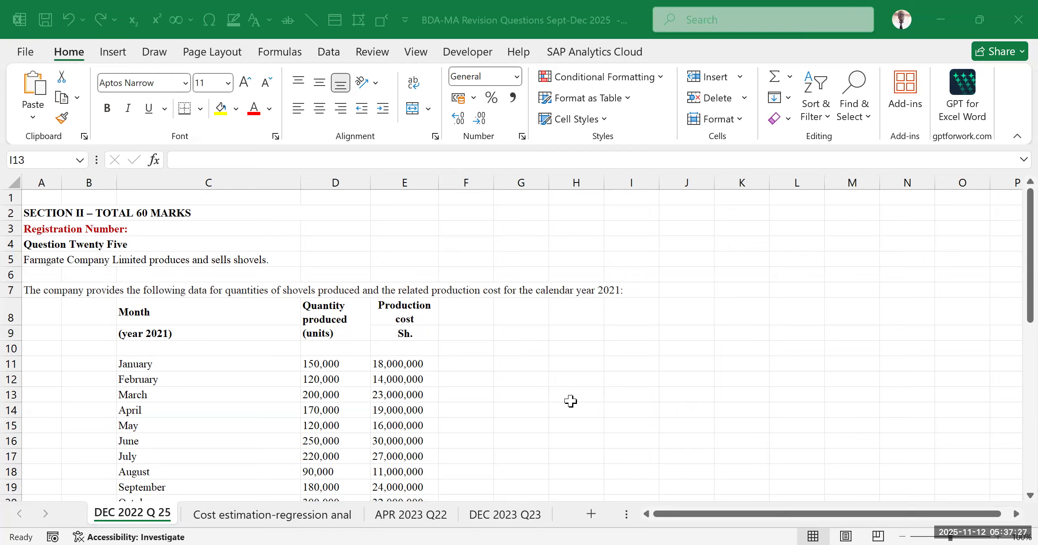
click(324, 351)
click(323, 348)
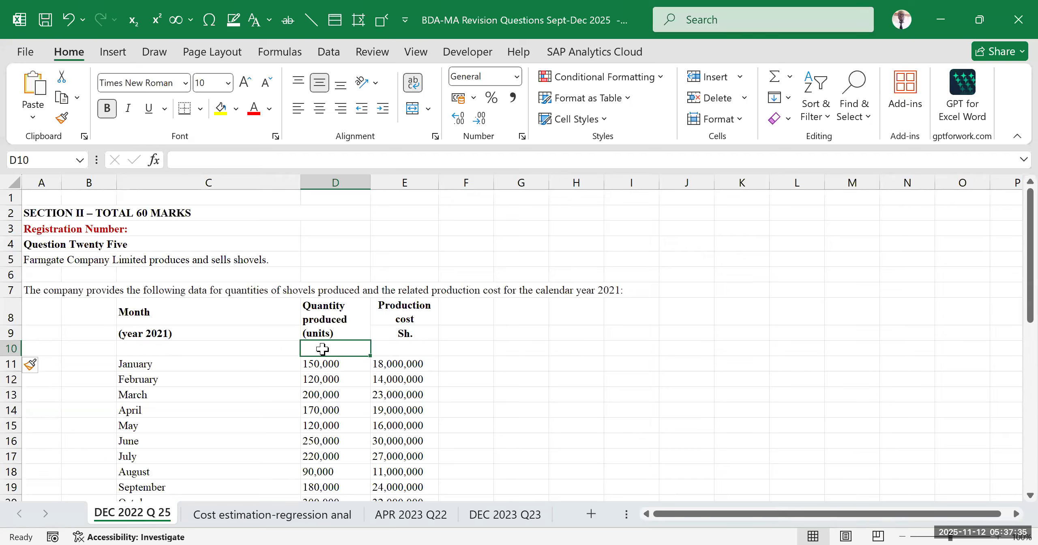
text(X)
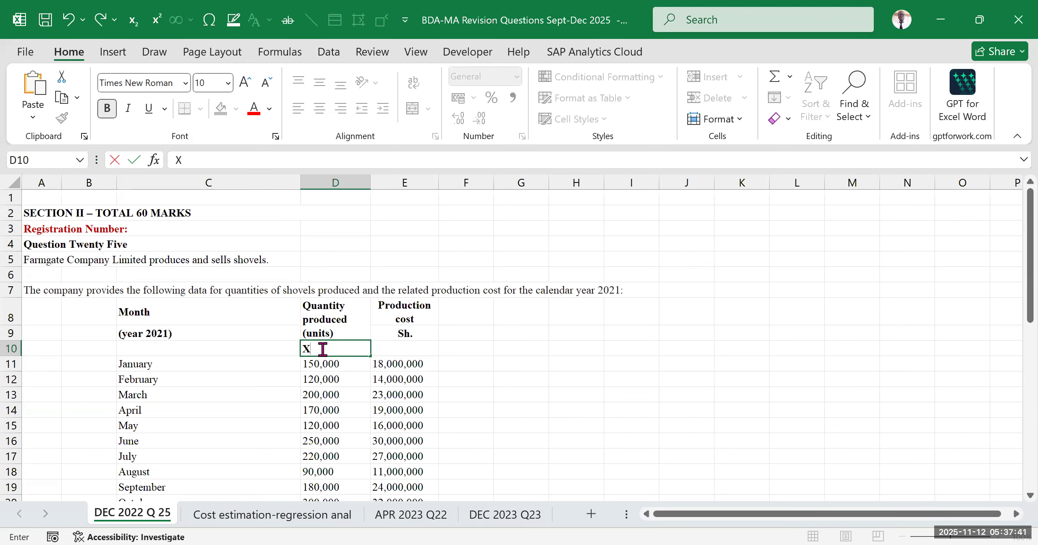
click(262, 519)
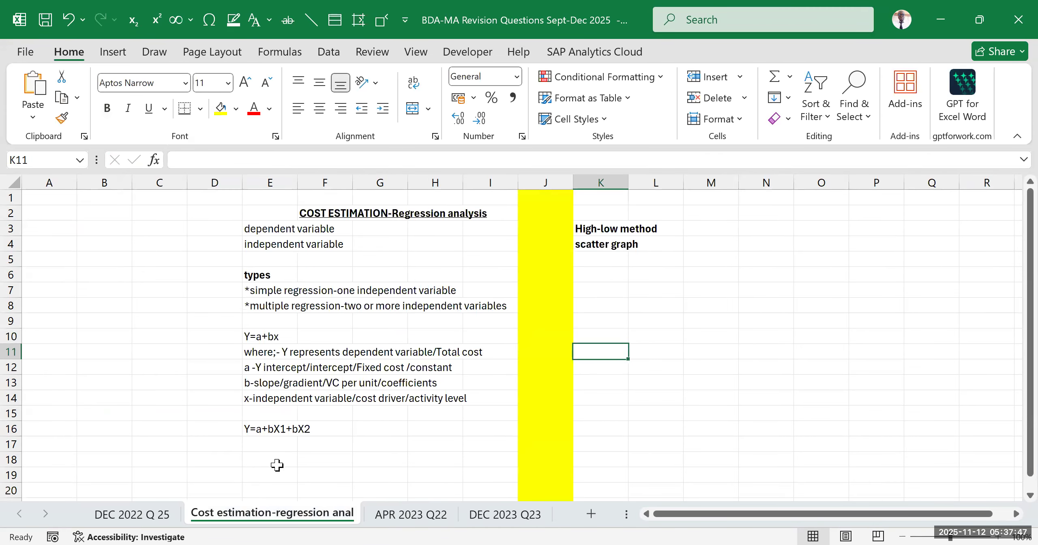
click(132, 514)
click(583, 381)
Label the production cost column Y in E10 and check both variable labels
click(398, 348)
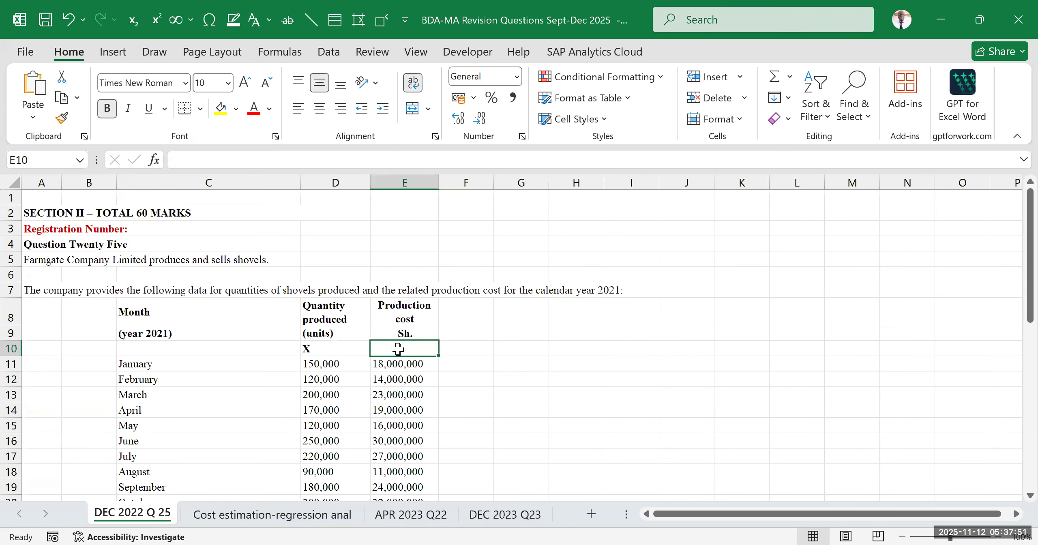
text(Y)
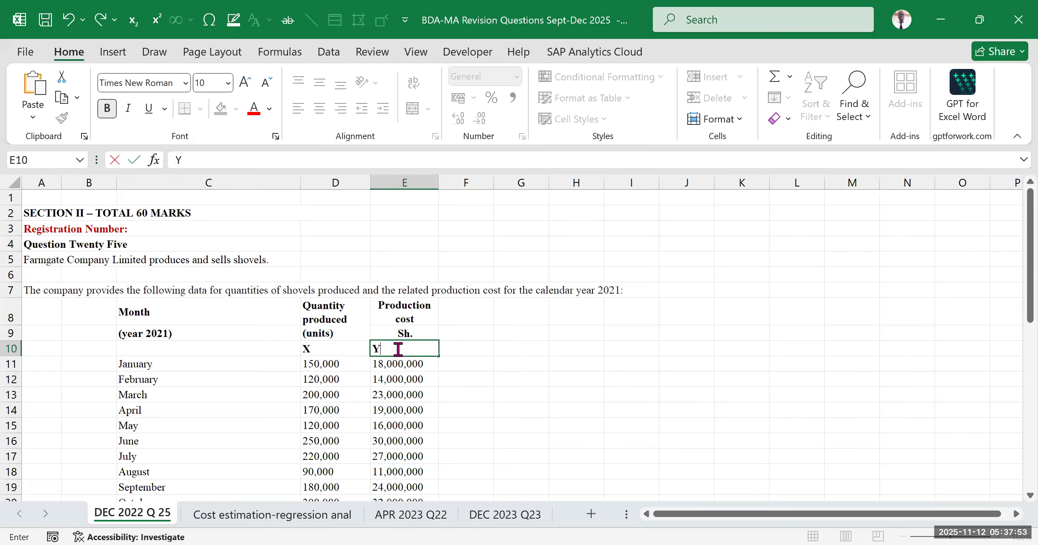
key(Tab)
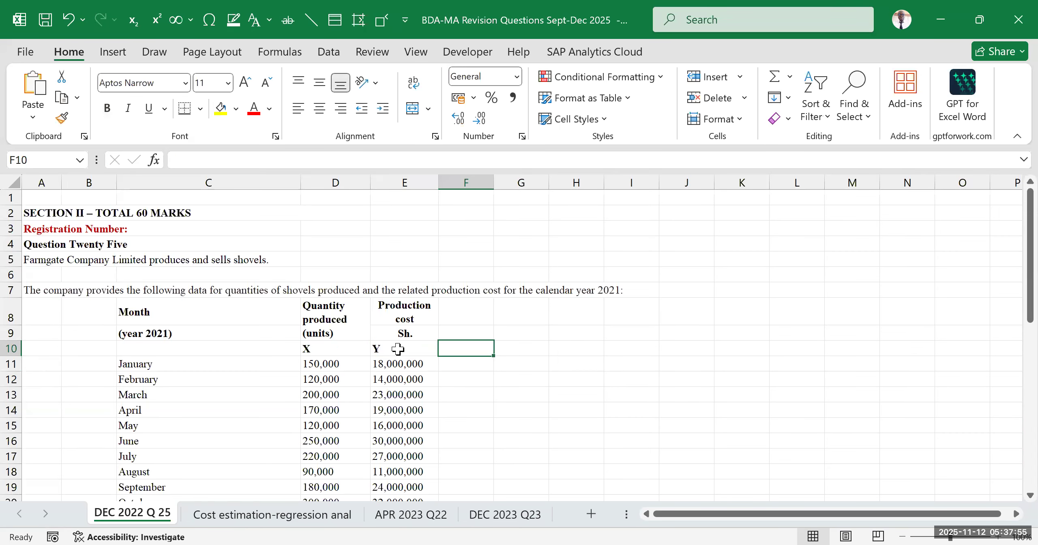
drag(507, 410, 507, 393)
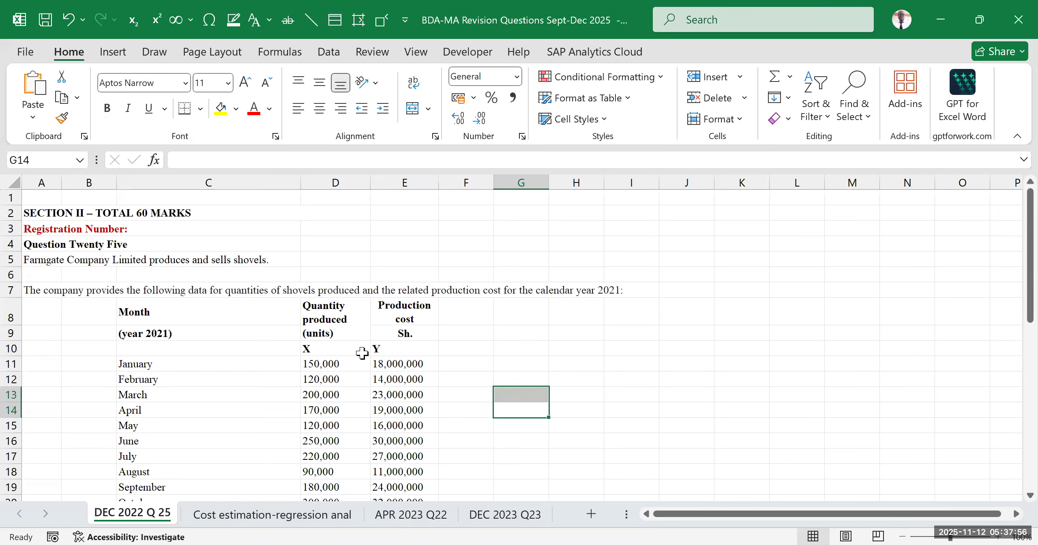
click(326, 349)
click(390, 350)
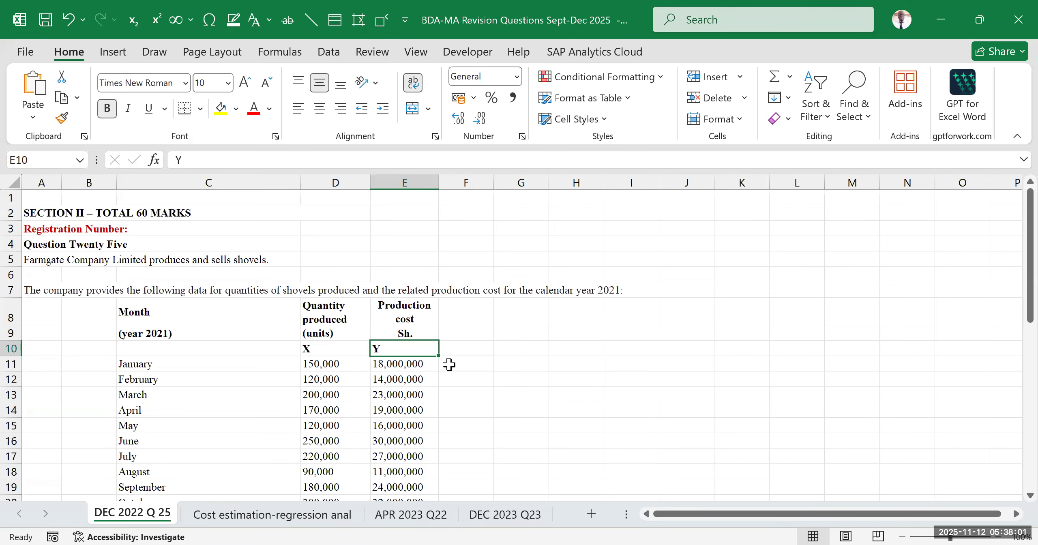
Check requirement (a) and enter the note "TVC=Variable cost per unit*Quantity" in F9 beside the production cost heading
scroll(308, 429, down, 3)
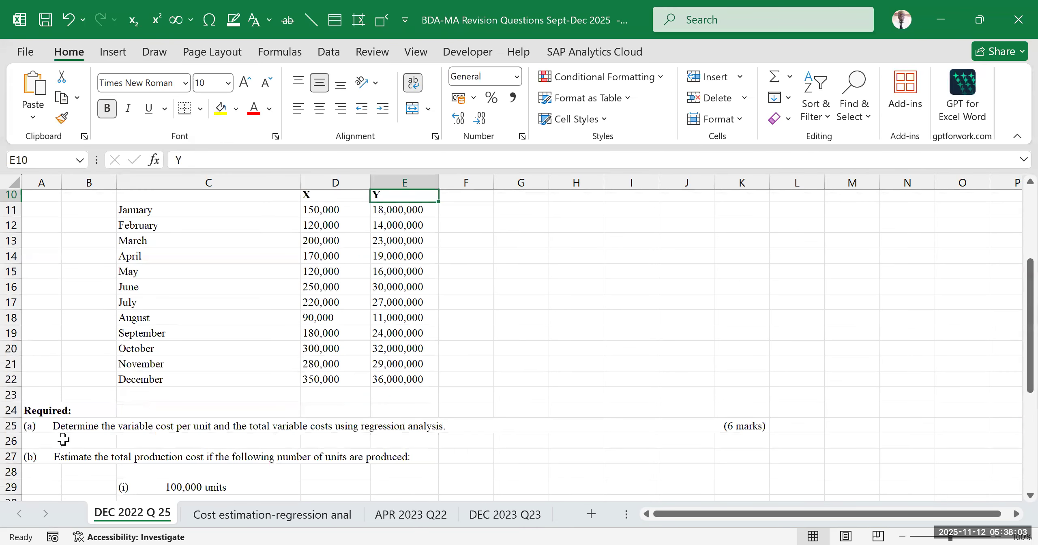
click(47, 427)
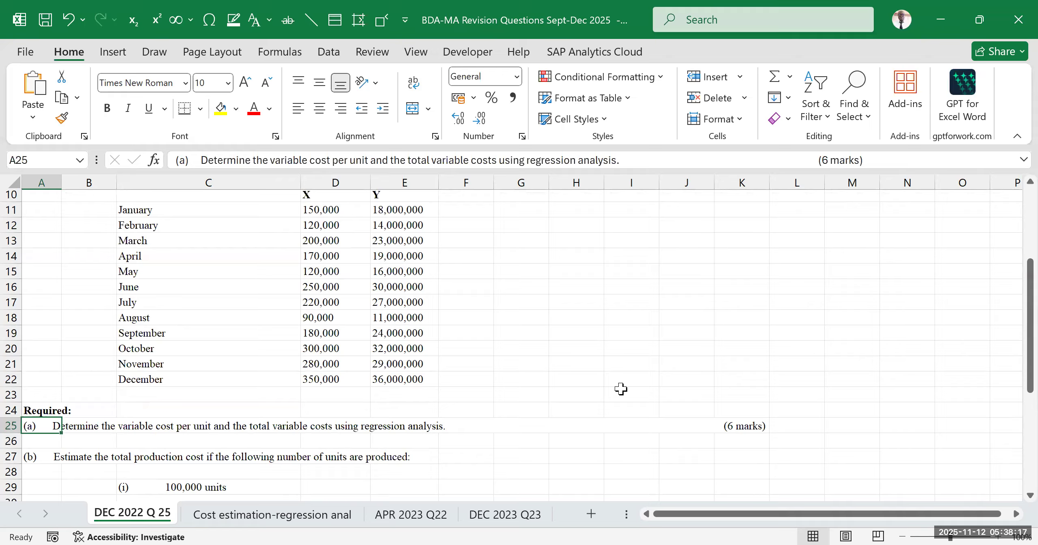
scroll(619, 383, up, 3)
click(608, 377)
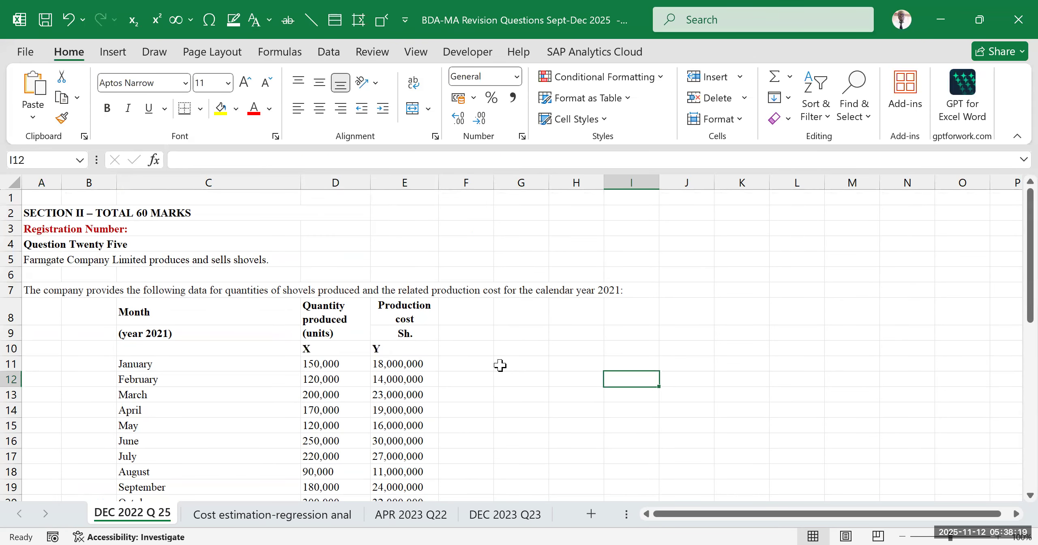
click(485, 332)
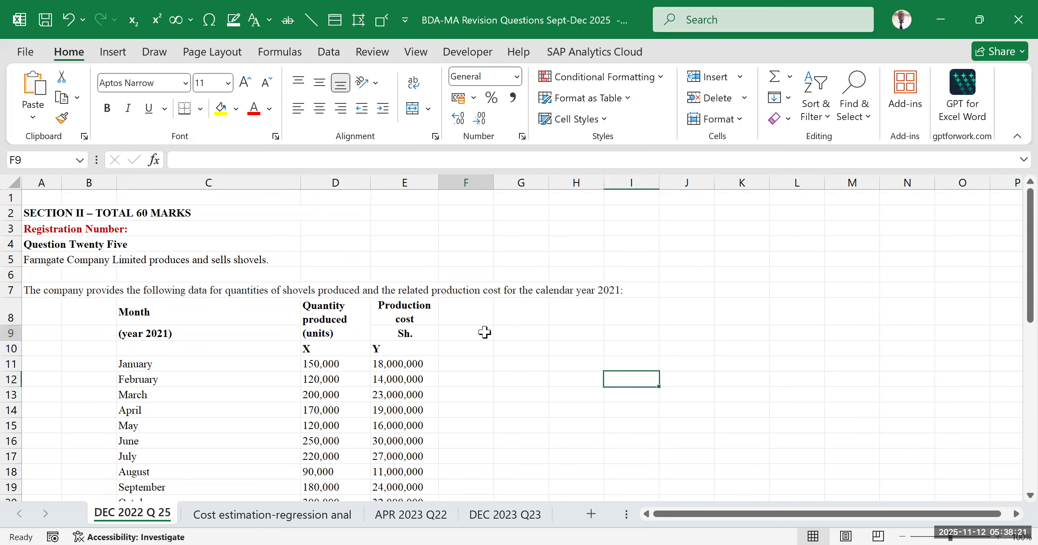
text(t)
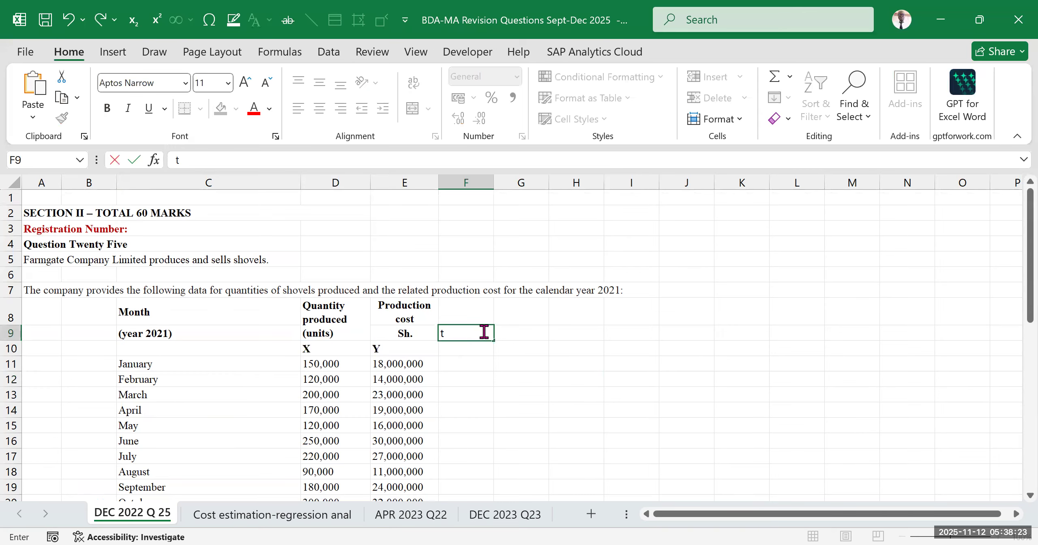
text(vc)
key(BackSpace)
key(BackSpace)
text(TVC)
text(=Variable cost per unit)
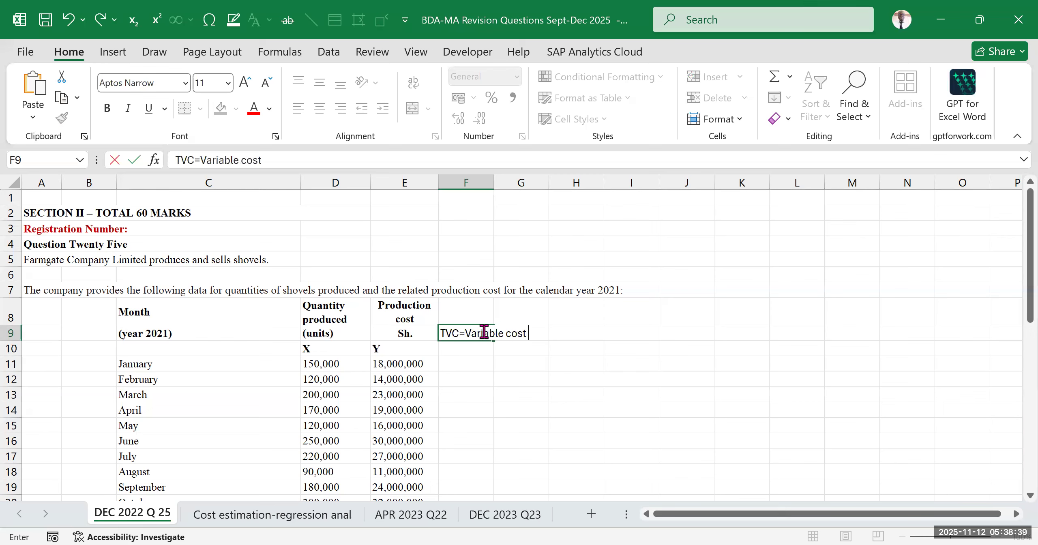
text(*Quantity)
click(572, 375)
Make the total variable cost note in F9 bold
click(469, 334)
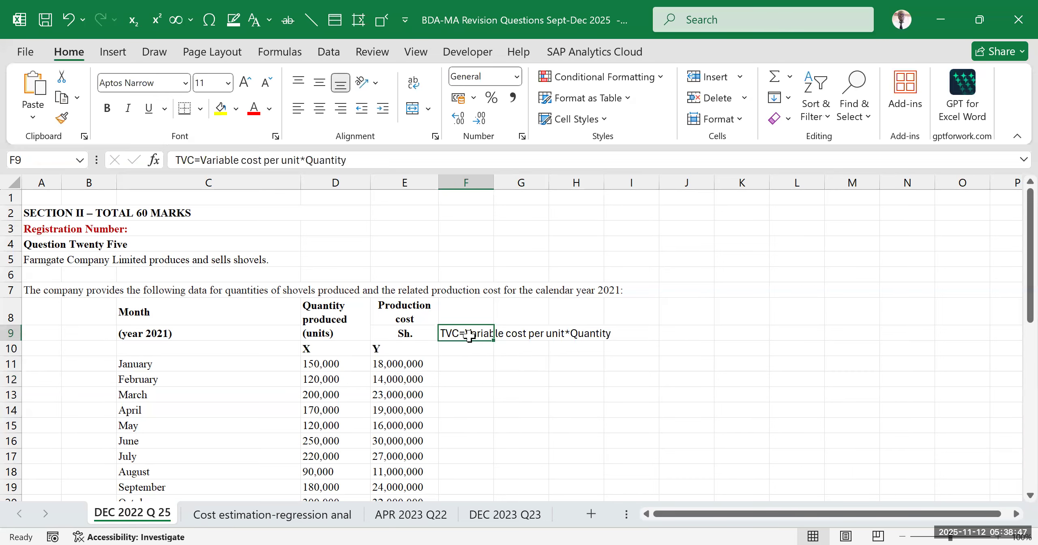
key(ctrl+b)
drag(631, 394, 632, 348)
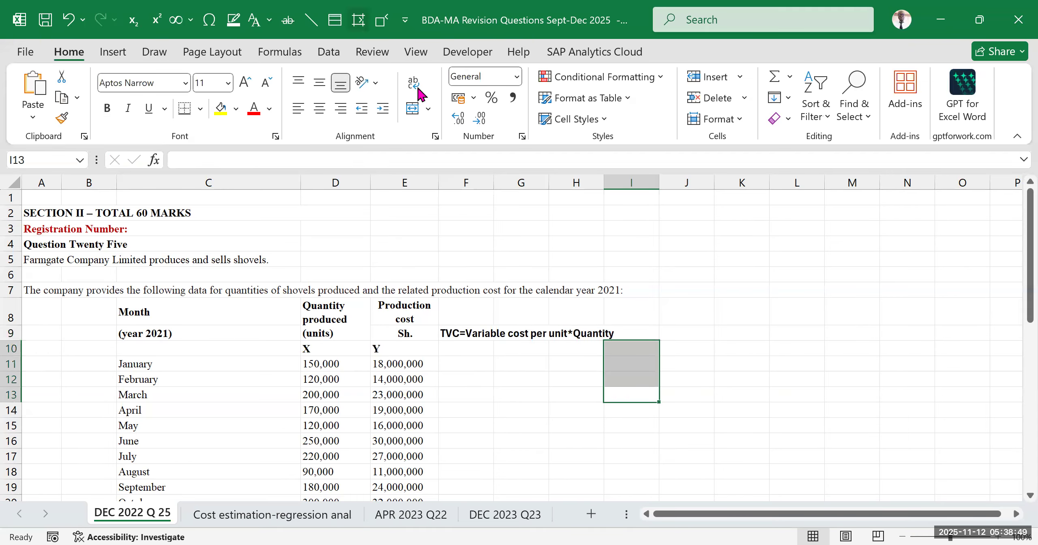
Read through requirements (a) to (c) below the shovel data, including the unit levels, confidence intervals and chart request
scroll(308, 454, down, 2)
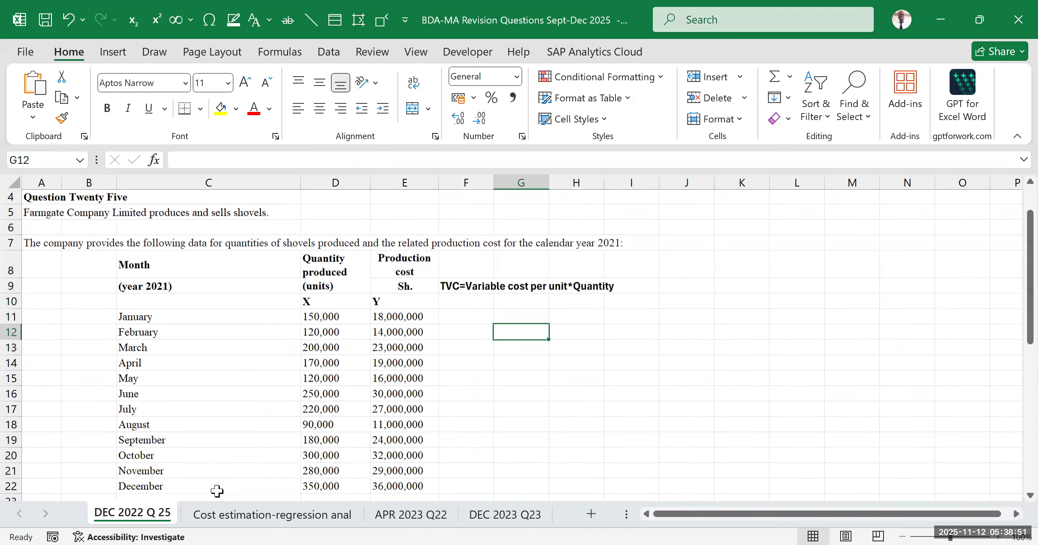
click(243, 515)
key(ctrl+Page_Up)
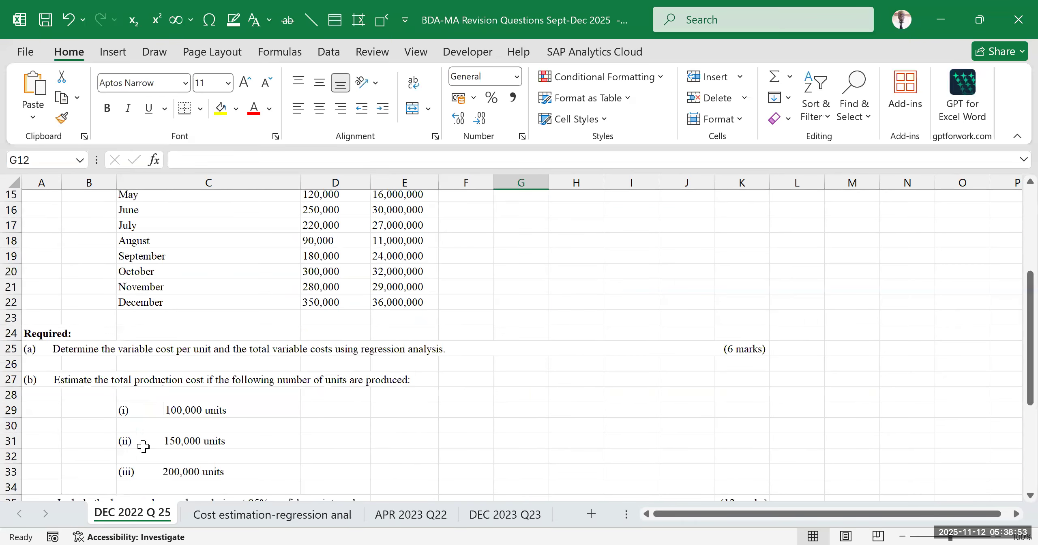
scroll(145, 304, down, 2)
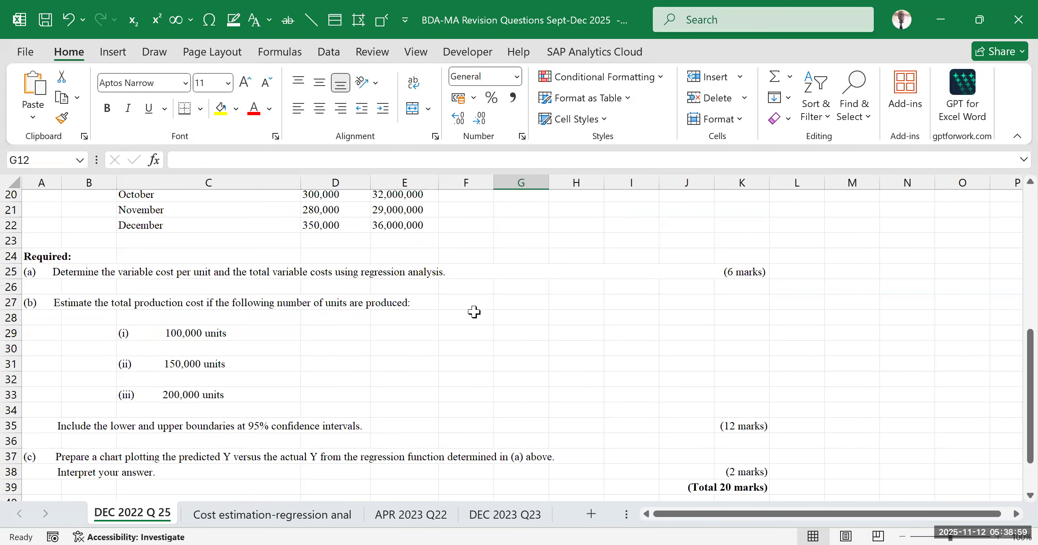
scroll(475, 308, up, 6)
click(677, 395)
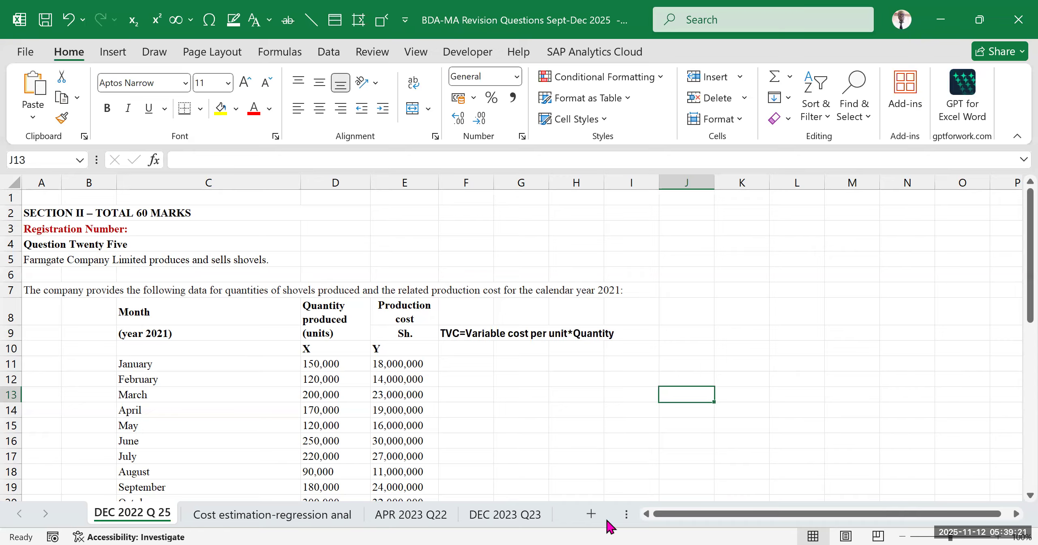
click(466, 365)
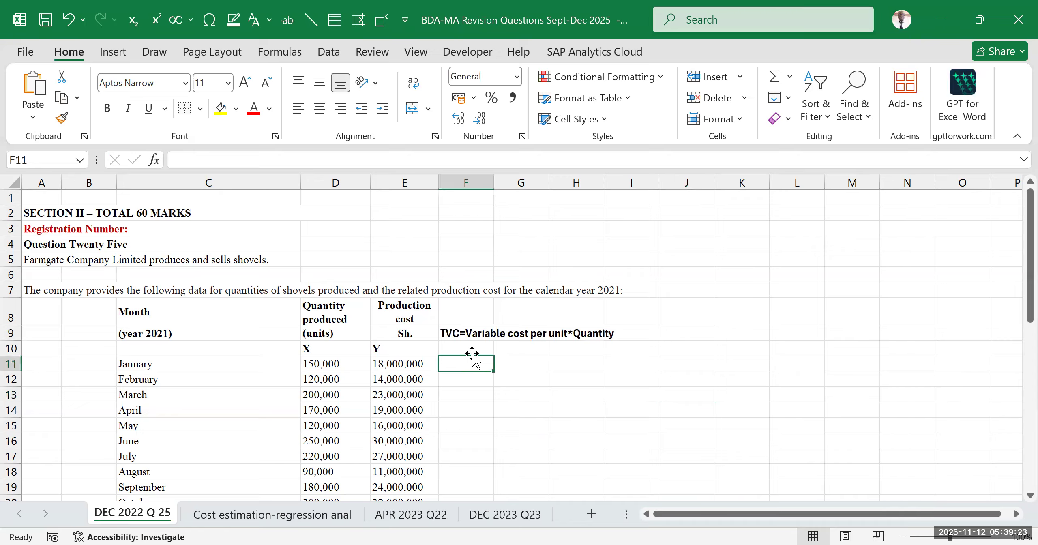
click(324, 378)
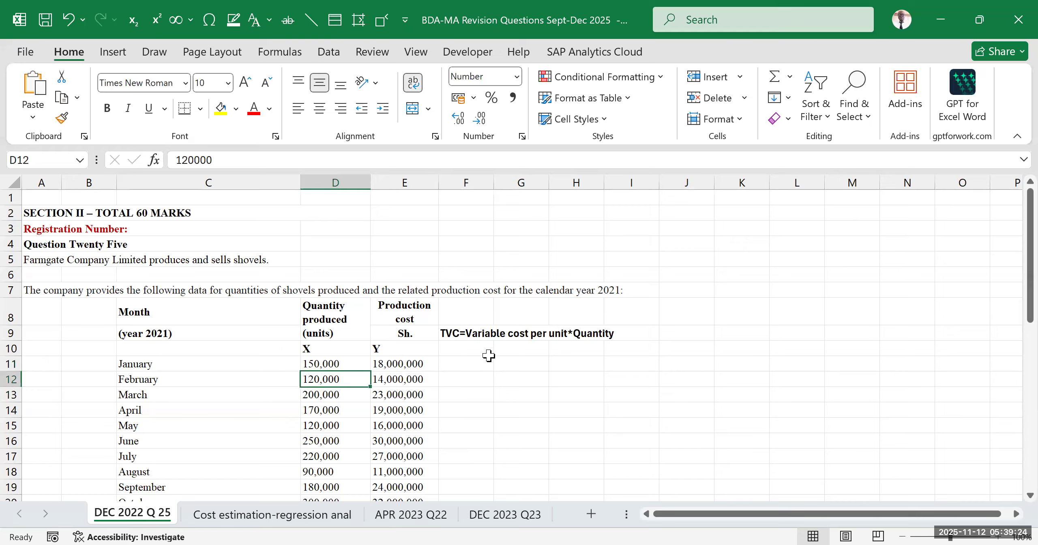
click(470, 345)
click(485, 396)
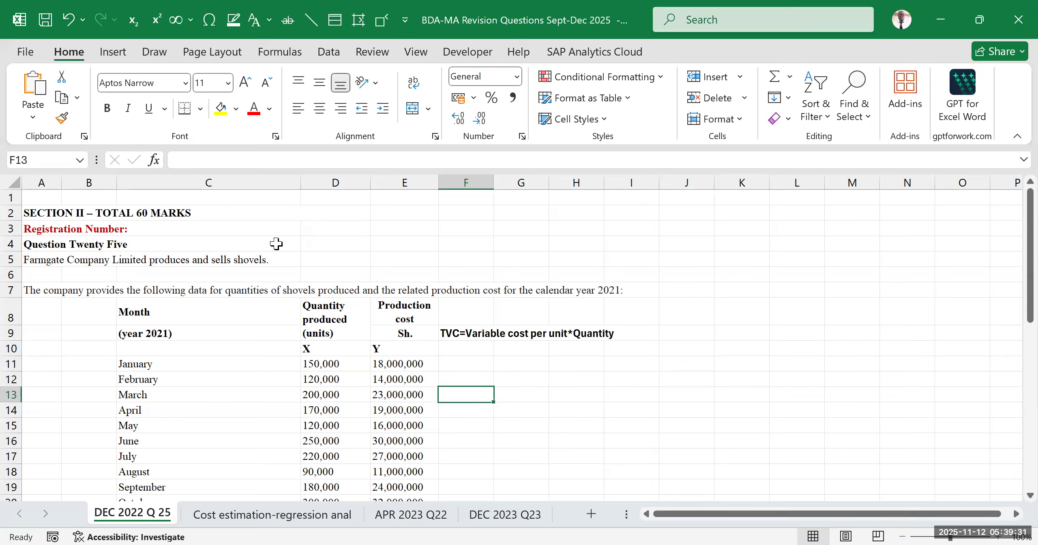
click(794, 291)
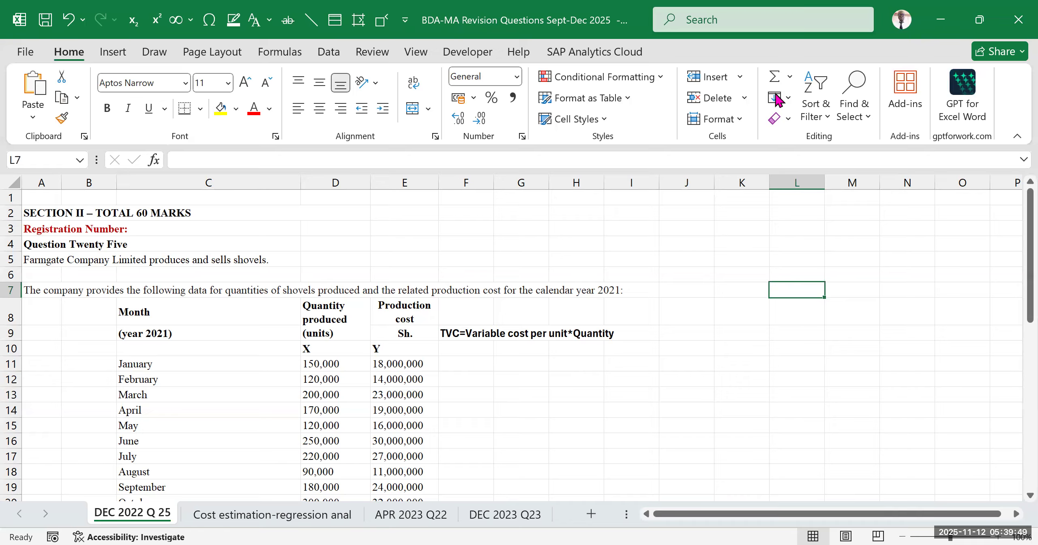
key(alt+Tab)
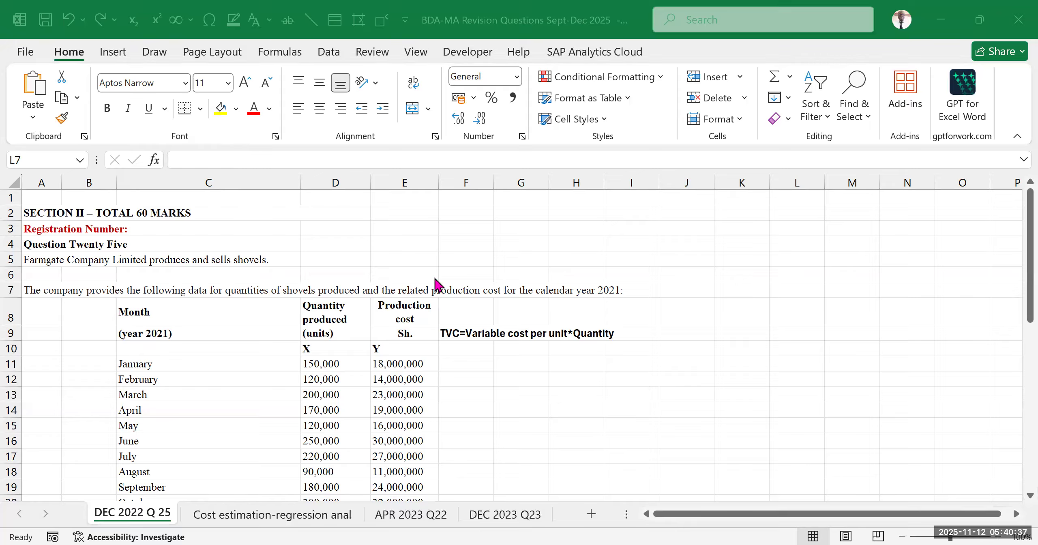
Review the active and inactive add-ins listed in Excel Options, checking for the Analysis ToolPak, and close the options
click(22, 54)
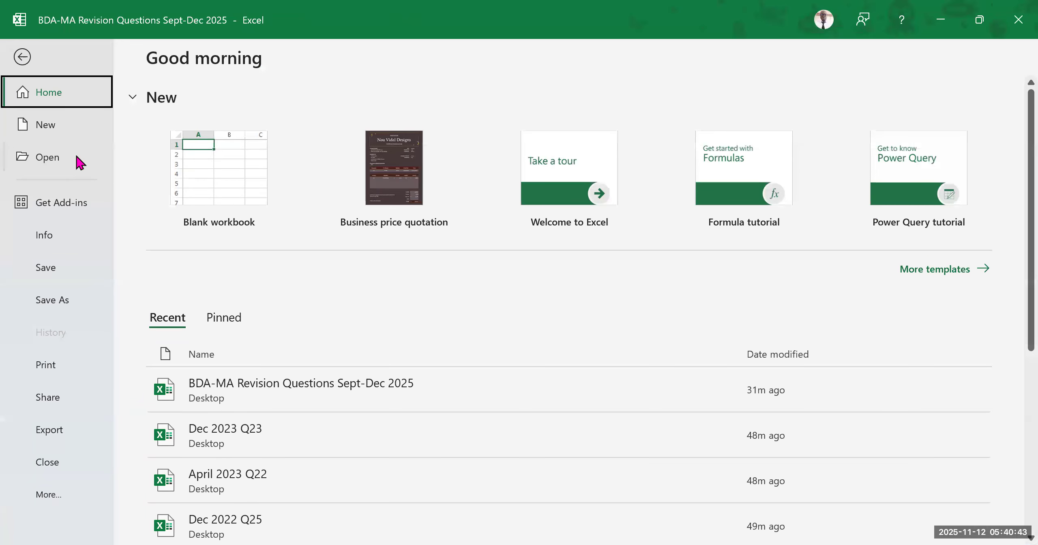
click(20, 60)
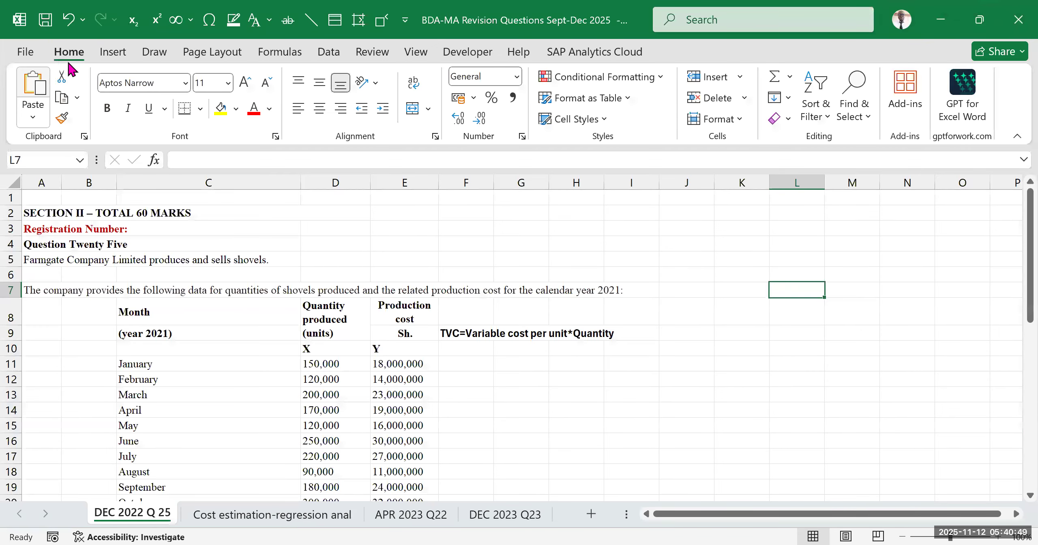
click(19, 56)
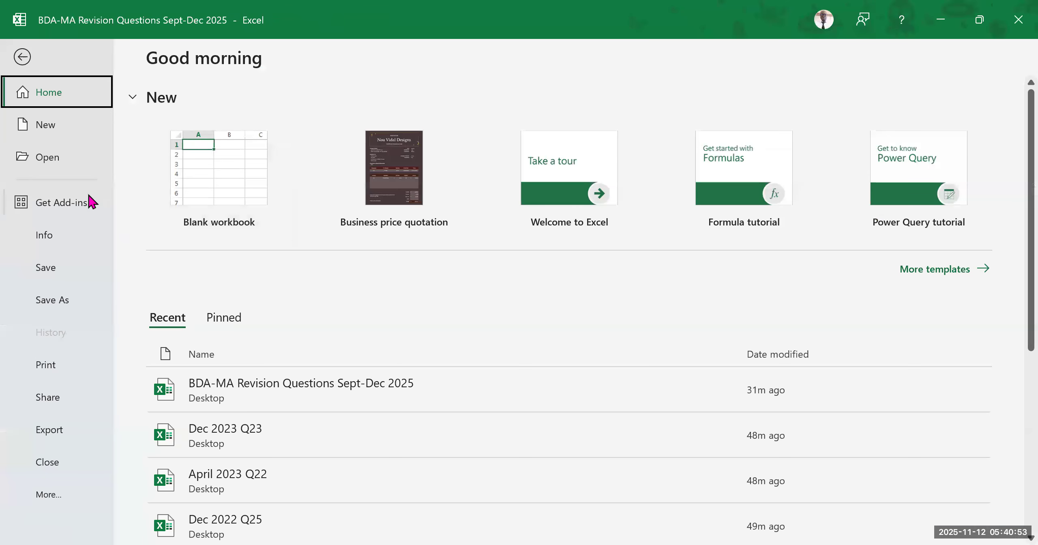
click(56, 495)
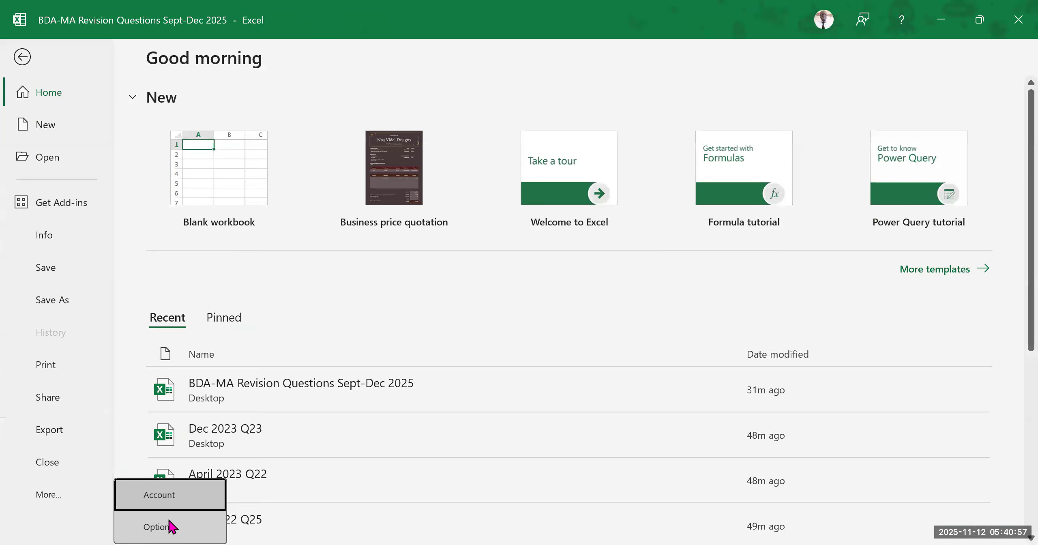
click(158, 527)
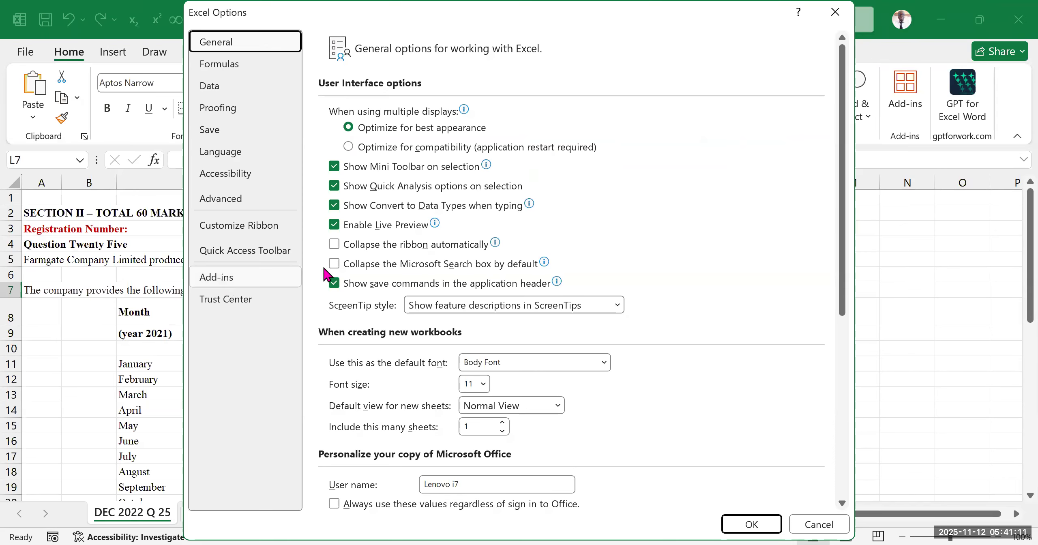
click(227, 280)
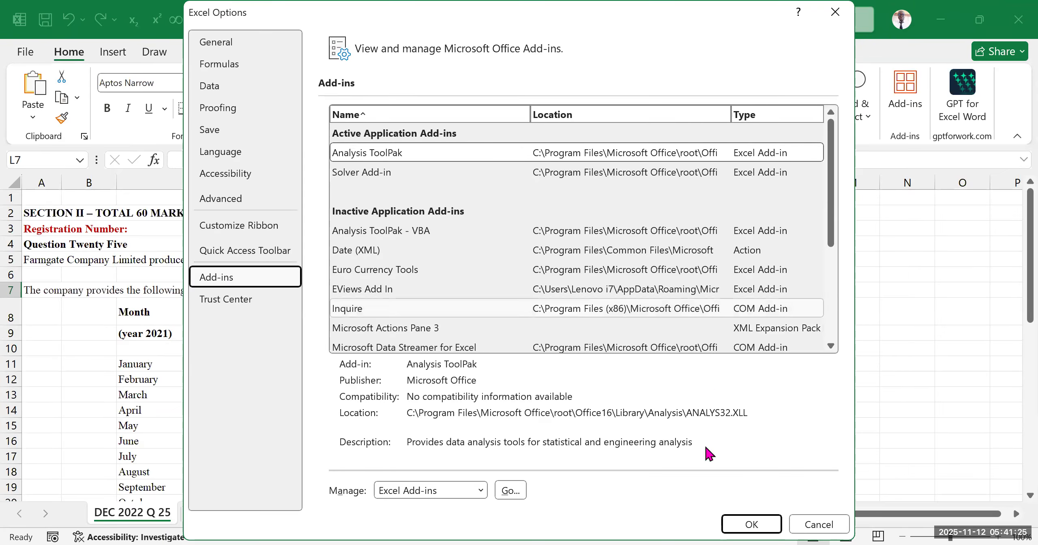
click(742, 525)
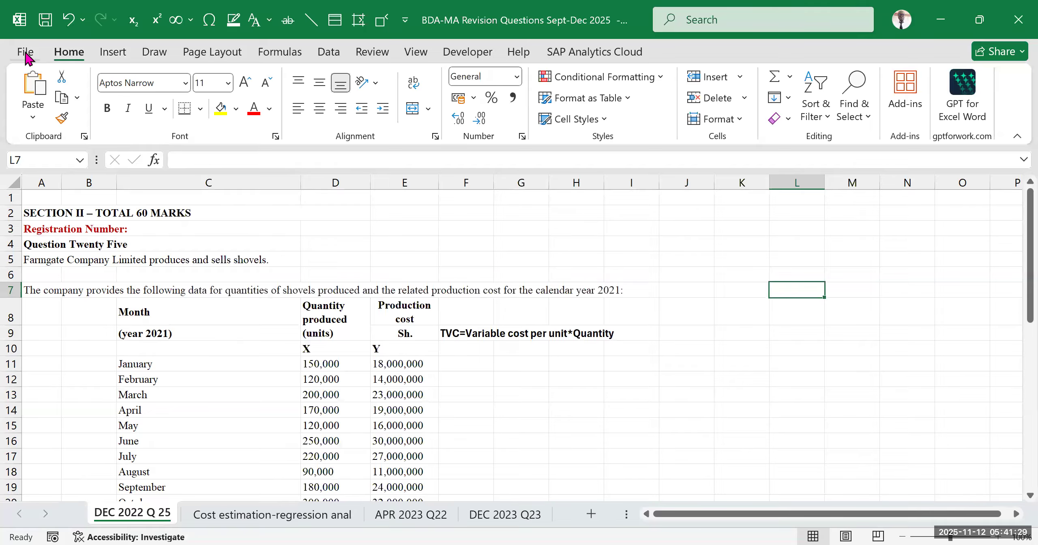
Open the Excel Add-ins manager from the program options, check that Analysis ToolPak is ticked, and confirm the list
click(25, 54)
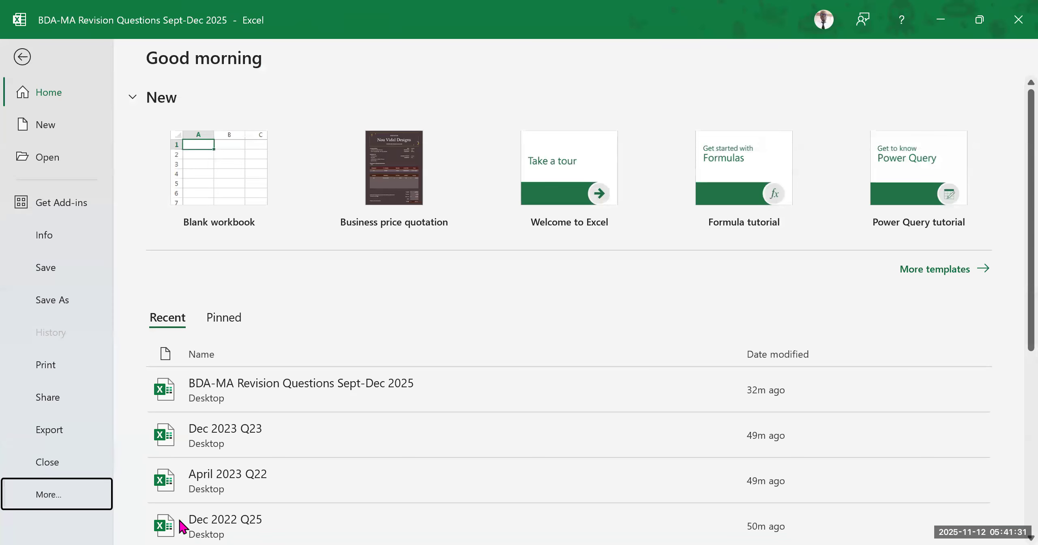
click(181, 526)
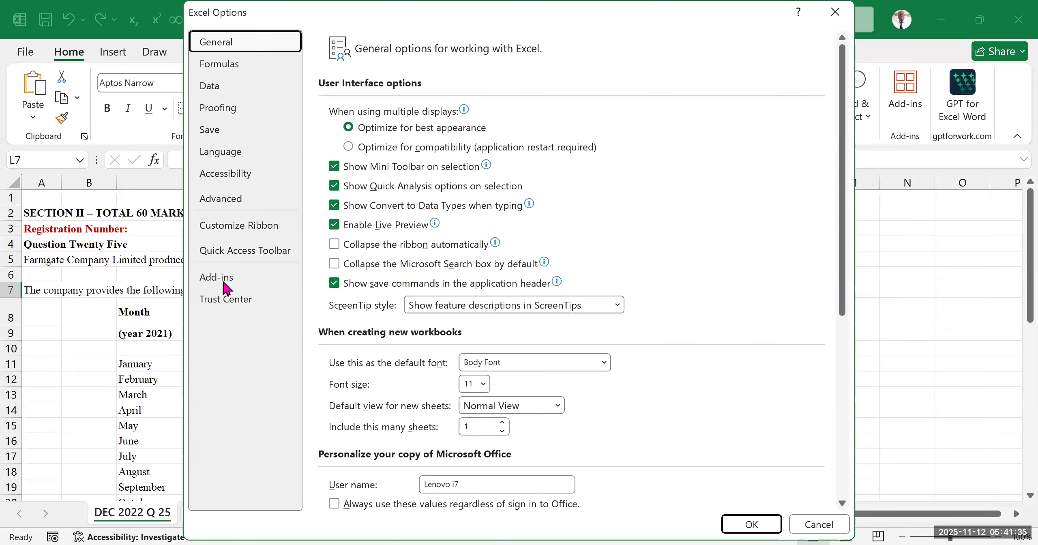
click(222, 283)
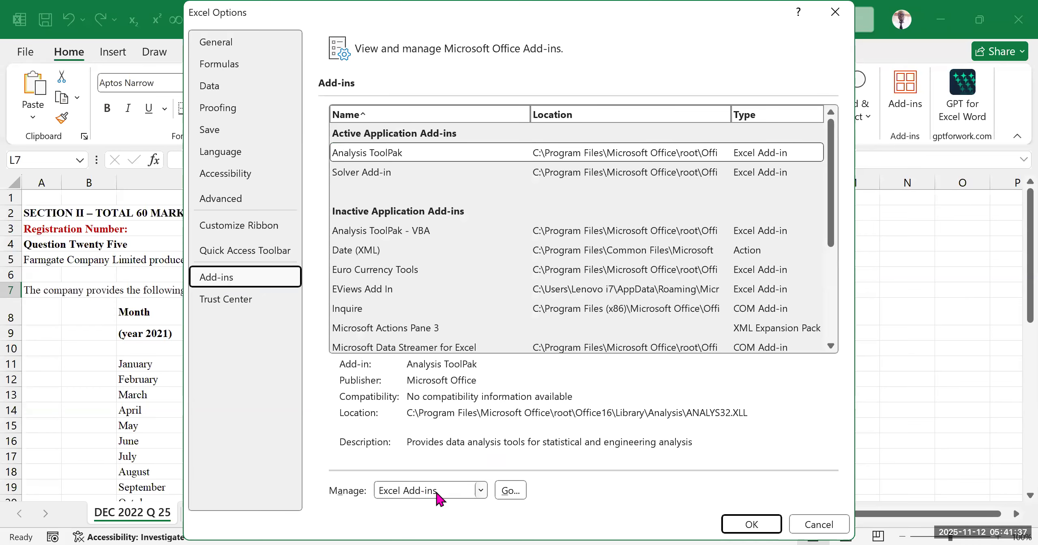
click(479, 488)
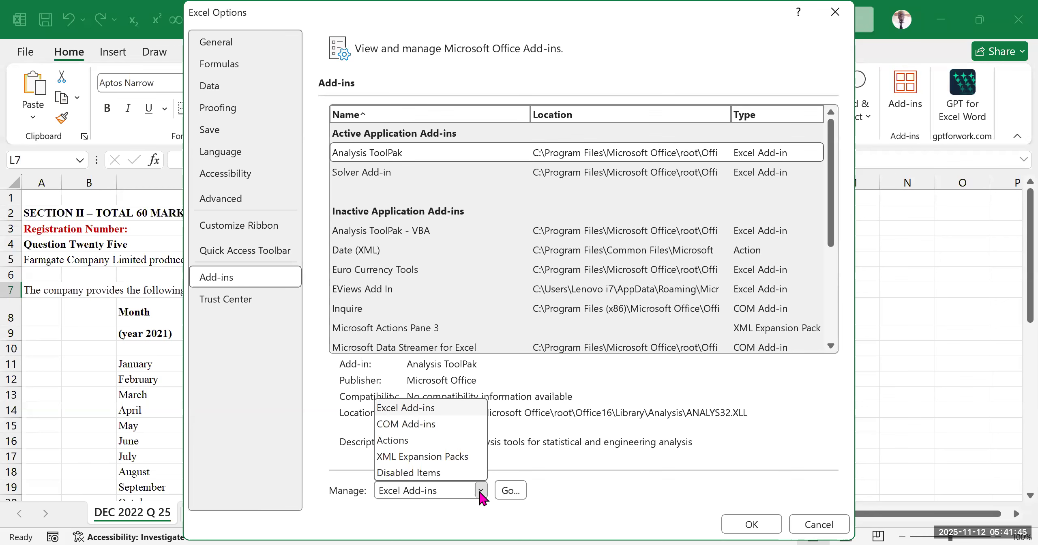
click(515, 489)
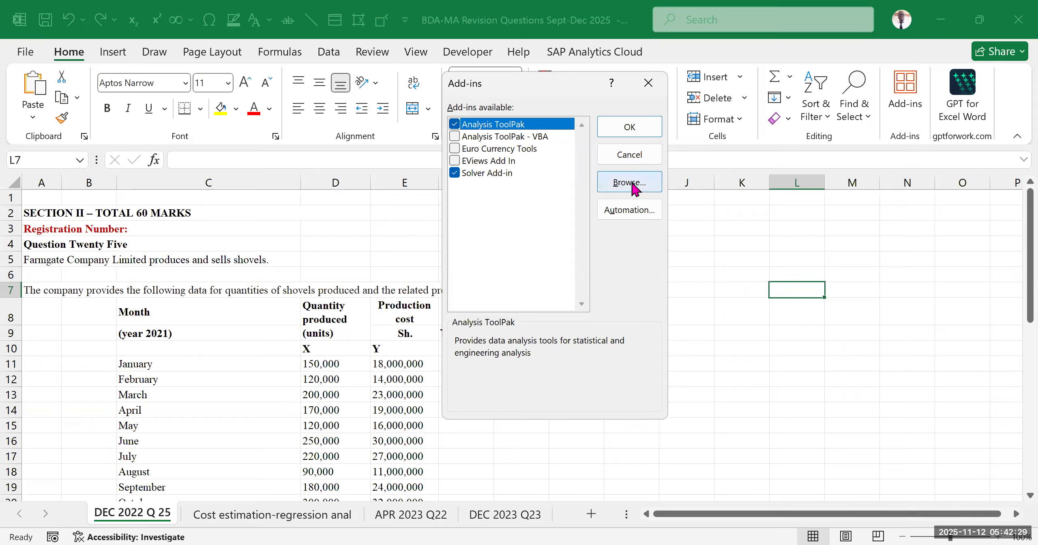
click(624, 129)
Display the data commands and check that the Data Analysis tool is available for the regression
drag(631, 243, 591, 217)
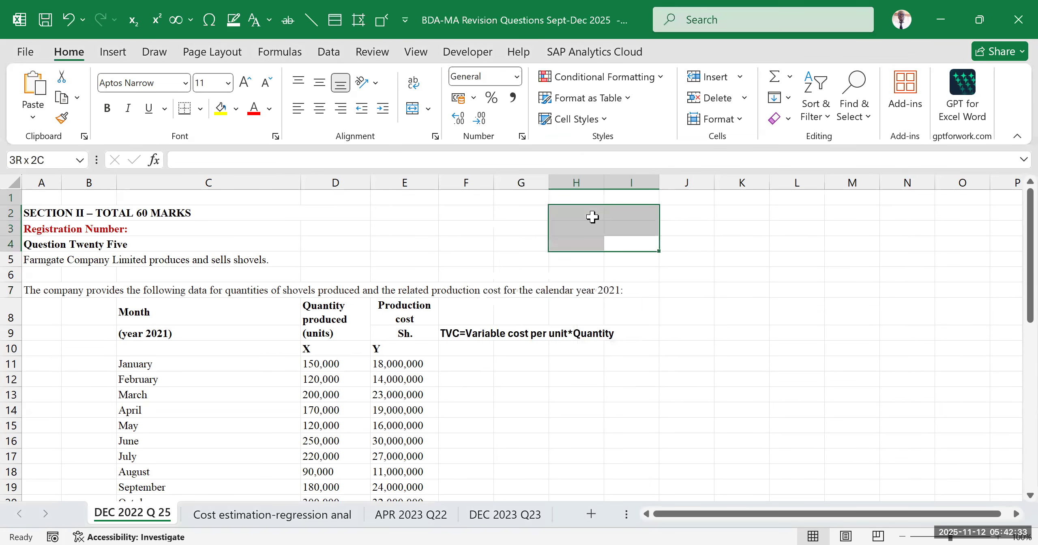
click(754, 345)
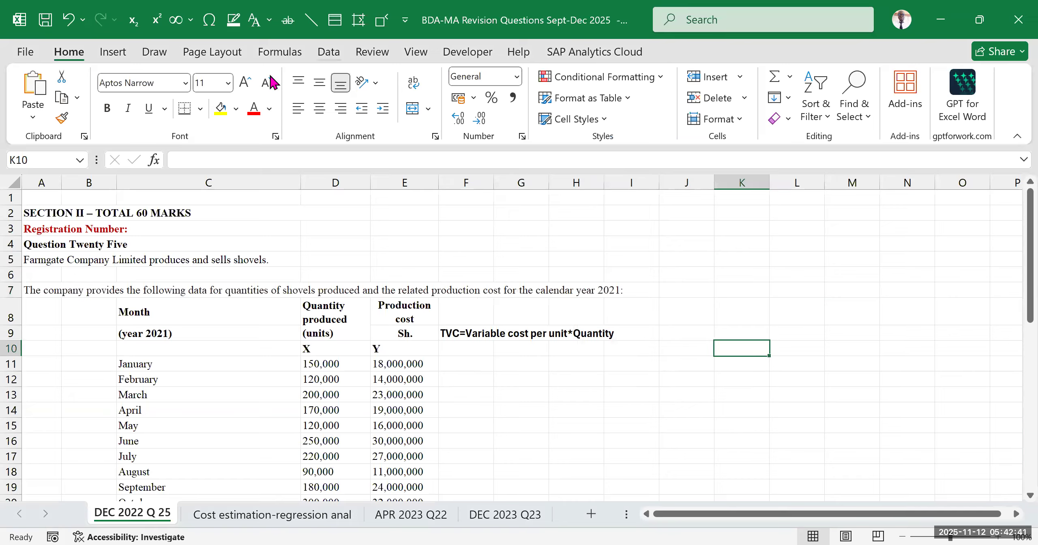
click(329, 52)
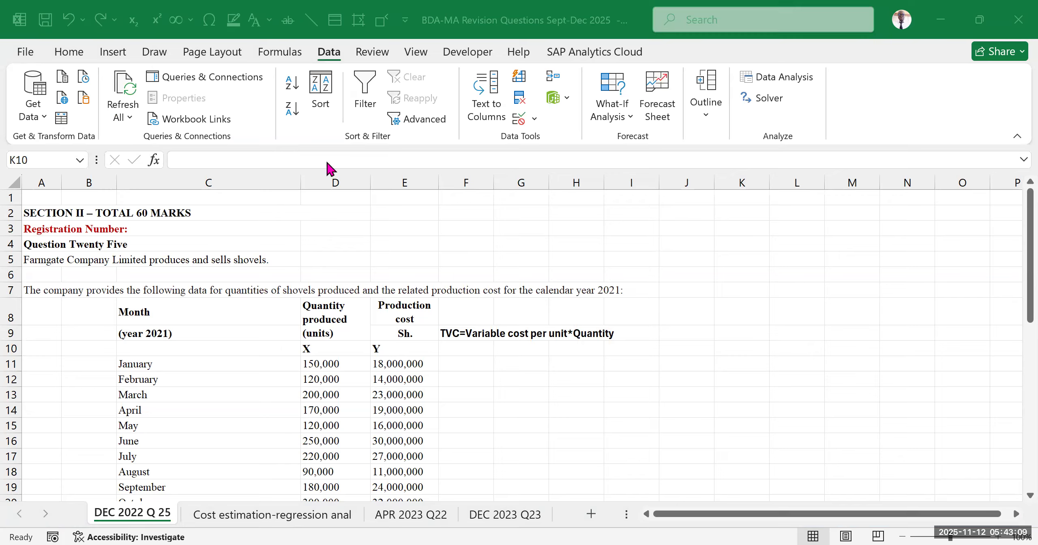
click(521, 290)
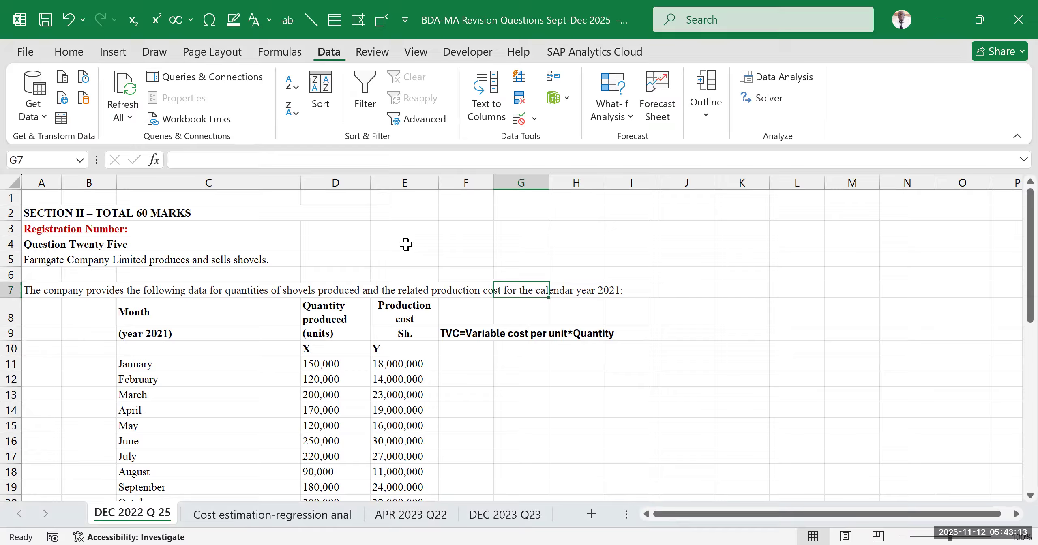
click(498, 364)
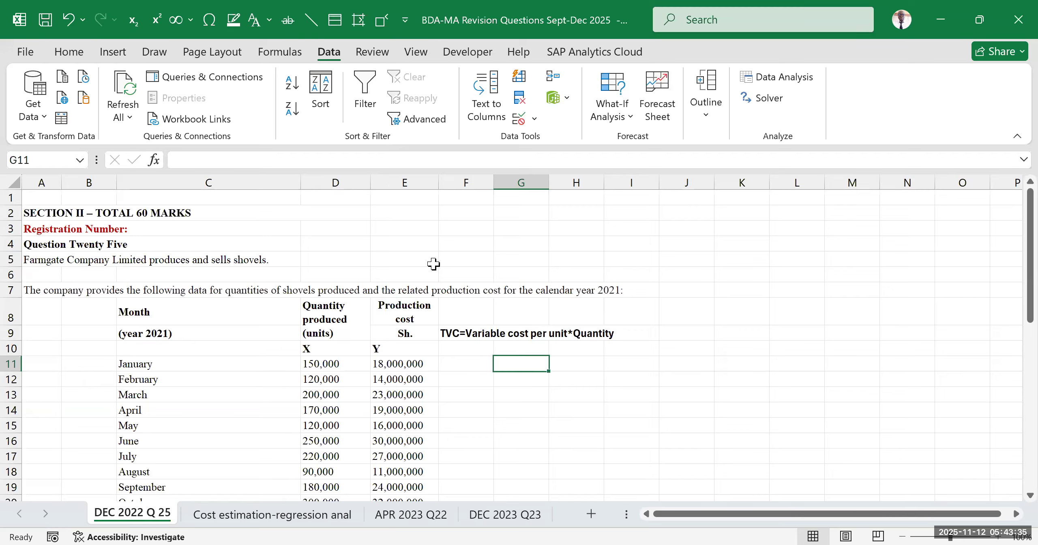
Start the Regression tool from the Data Analysis tools and place its dialog clear of the shovel data
click(691, 295)
click(700, 273)
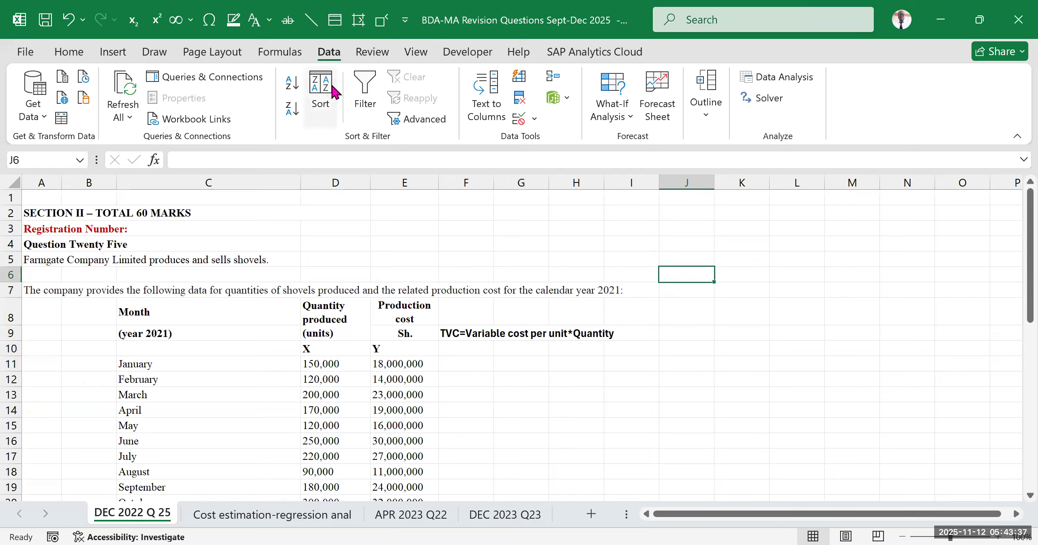
click(782, 81)
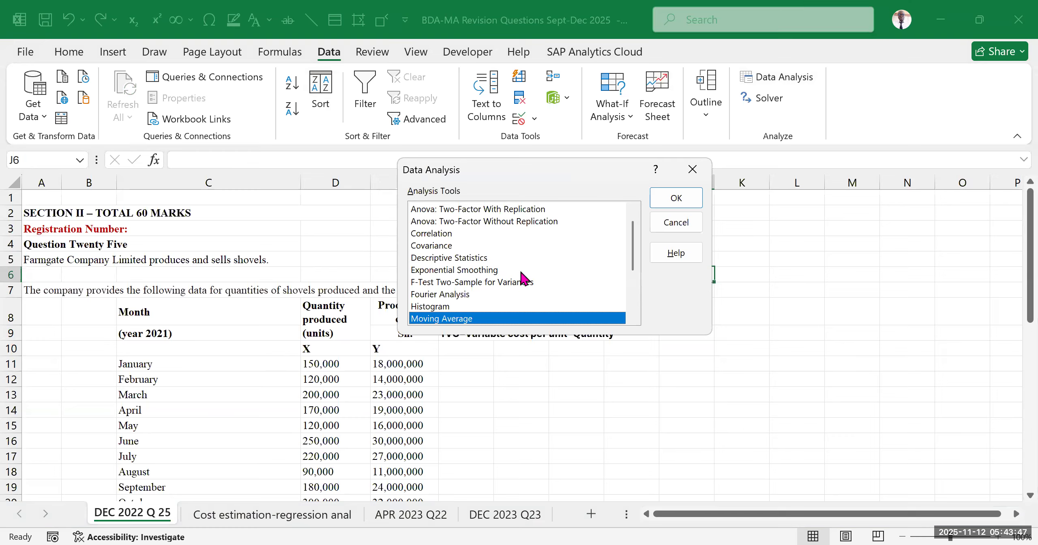
scroll(510, 277, up, 1)
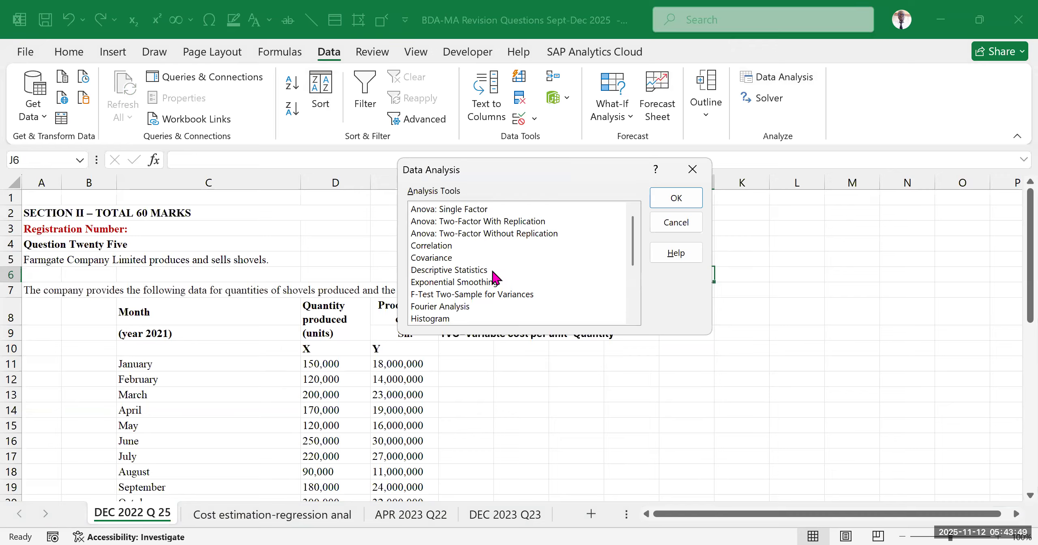
scroll(483, 288, down, 2)
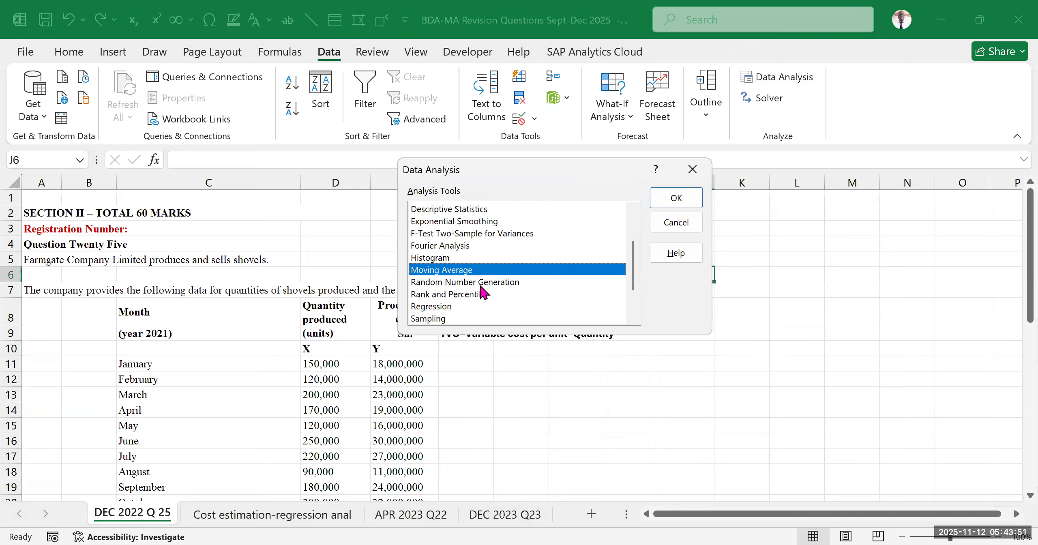
scroll(491, 302, down, 2)
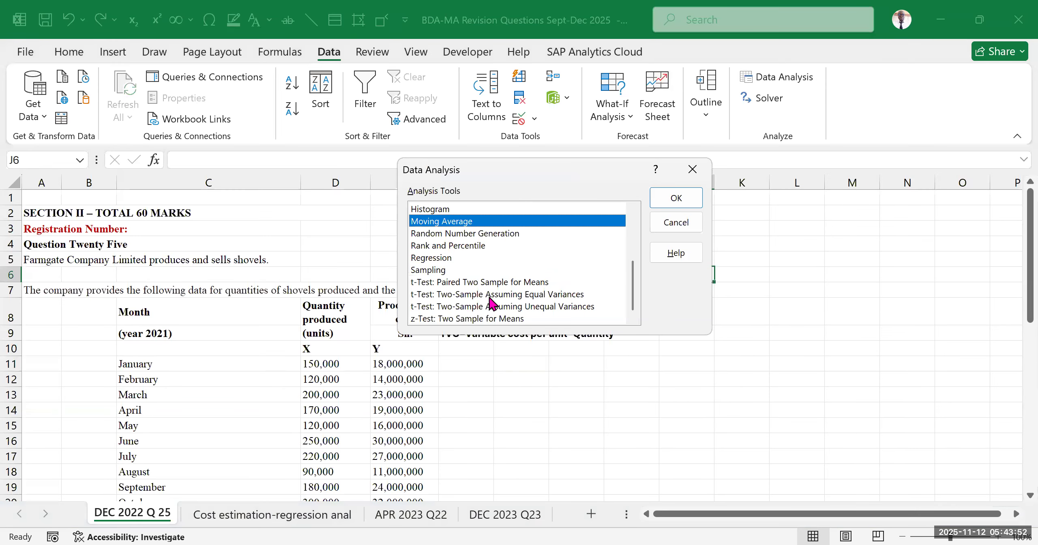
click(446, 259)
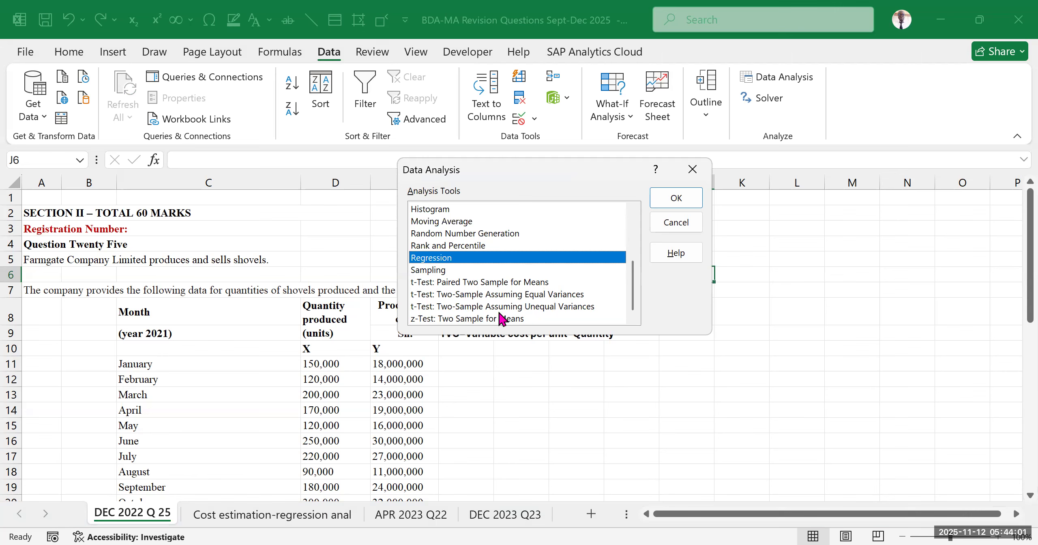
scroll(512, 274, up, 2)
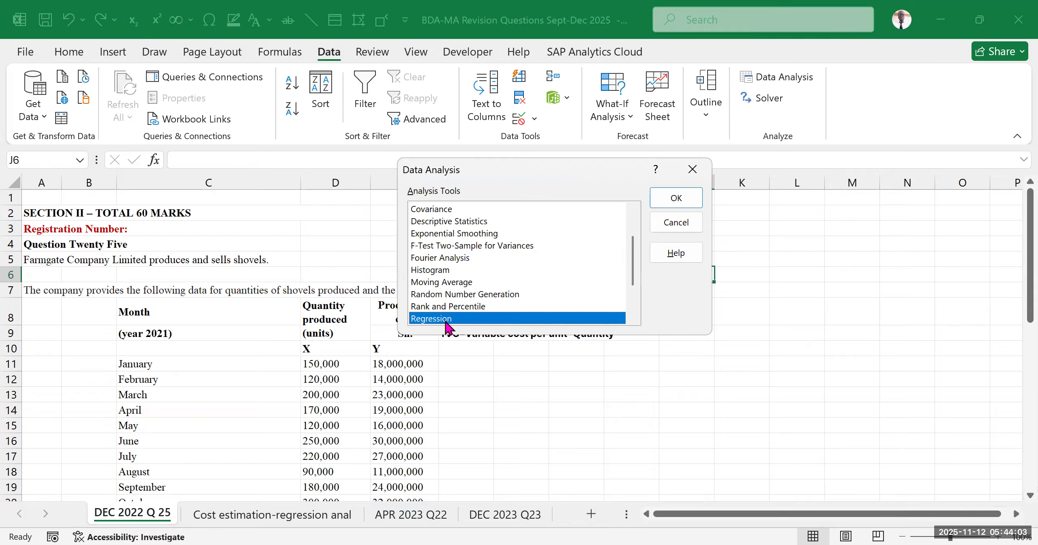
click(674, 200)
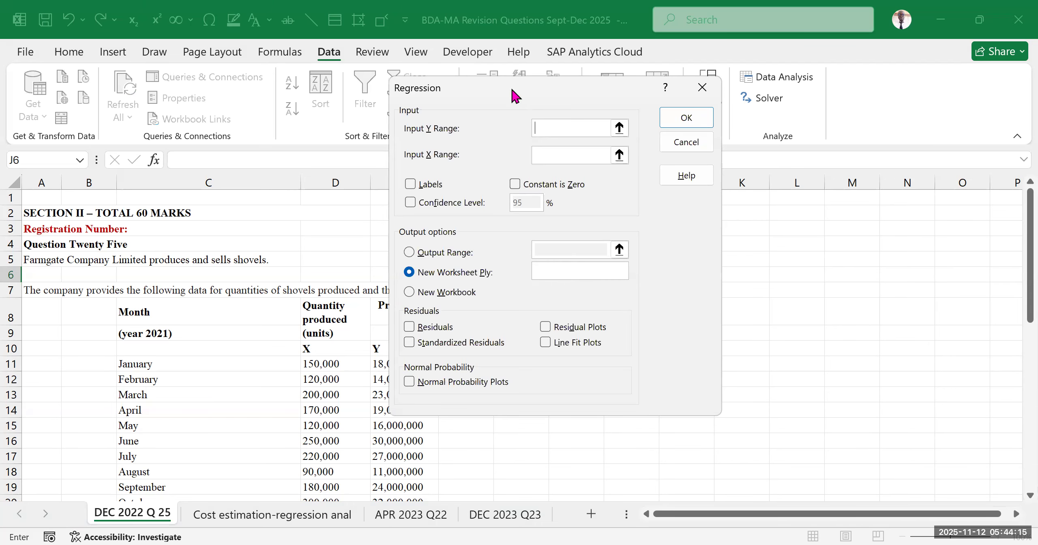
drag(512, 90, 591, 124)
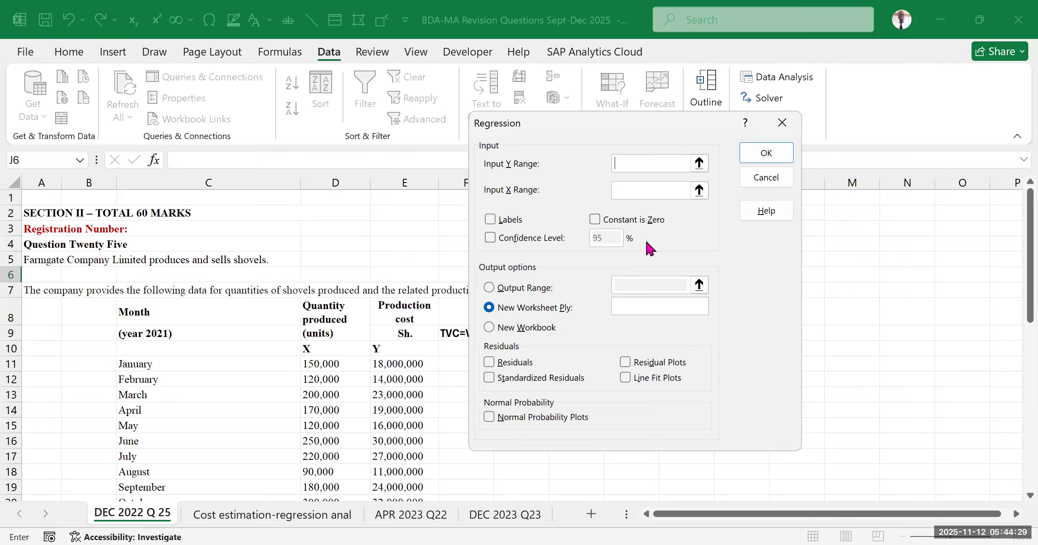
click(927, 287)
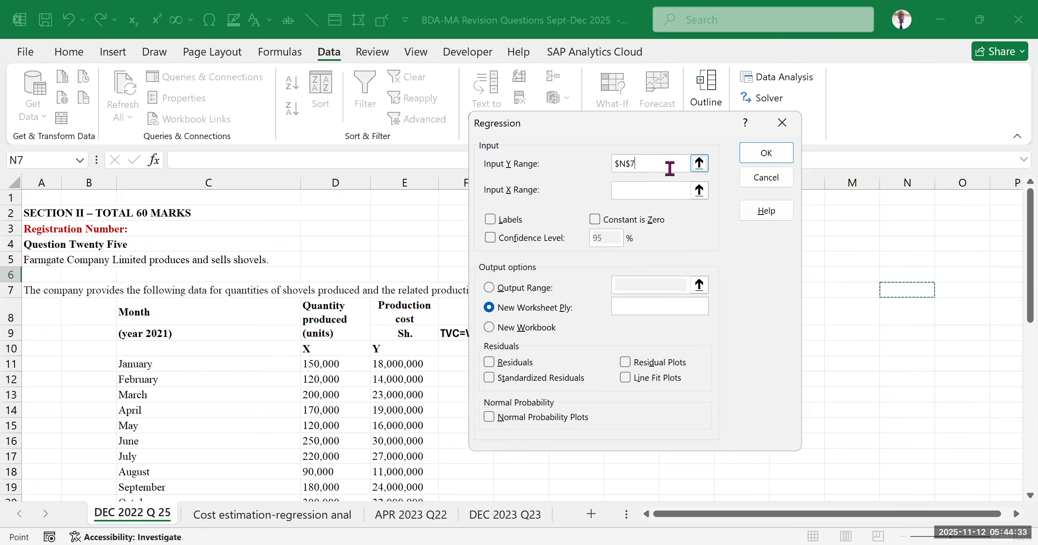
key(BackSpace)
key(BackSpace)
key(BackSpace)
key(BackSpace)
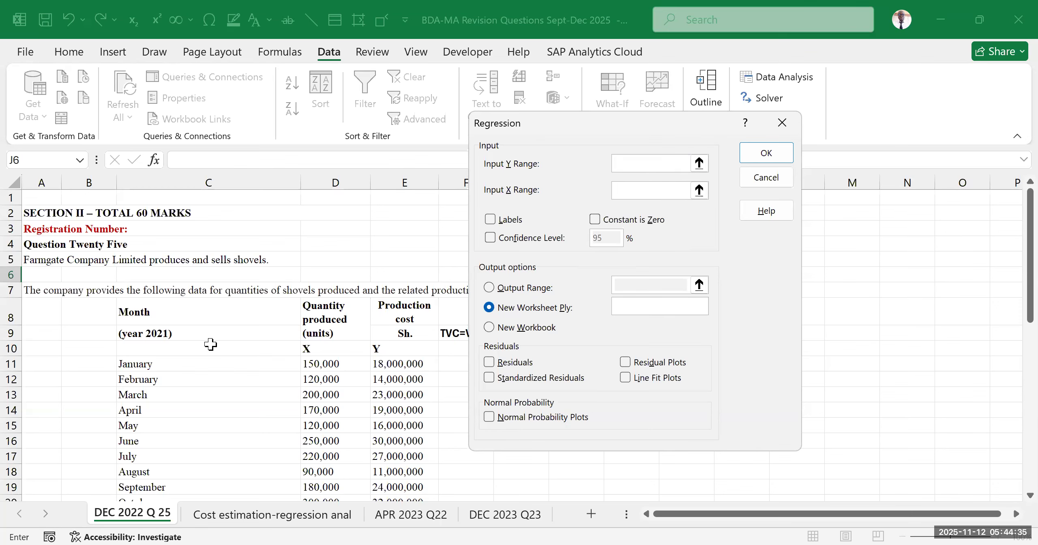
Set the regression's Y input range to the production cost data $E$10:$E$22, including its header, and turn on Labels
scroll(268, 333, down, 3)
scroll(272, 334, up, 1)
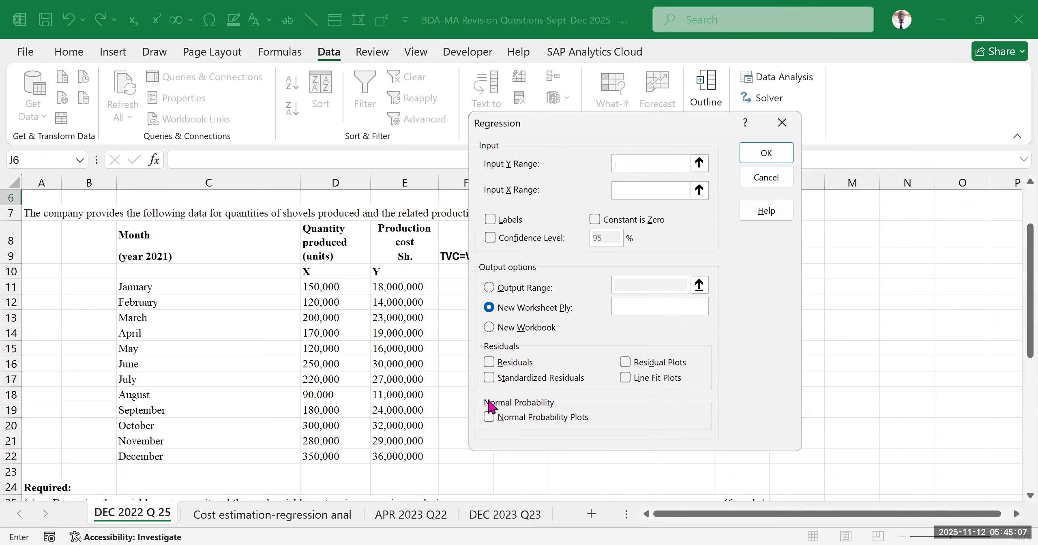
click(365, 85)
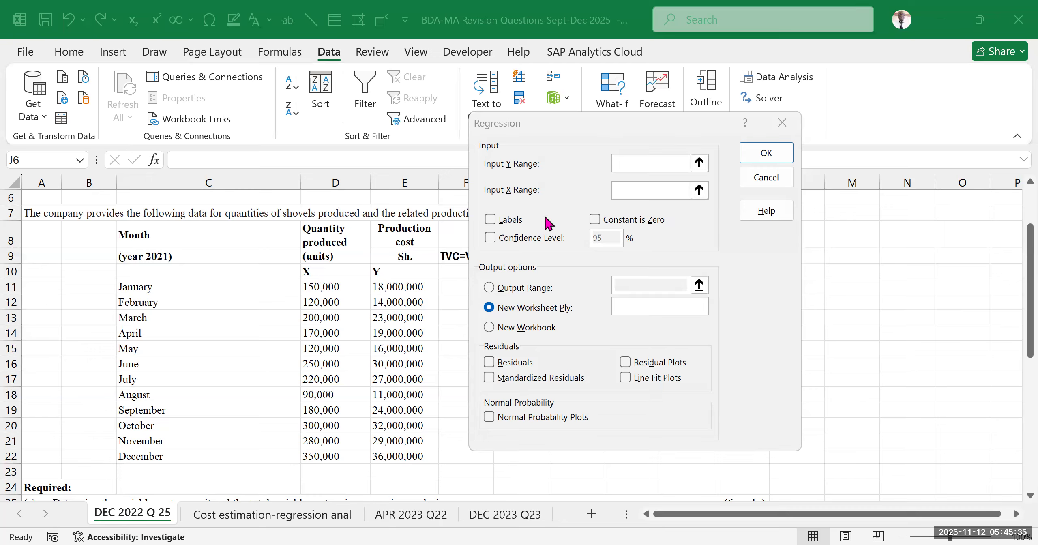
click(639, 162)
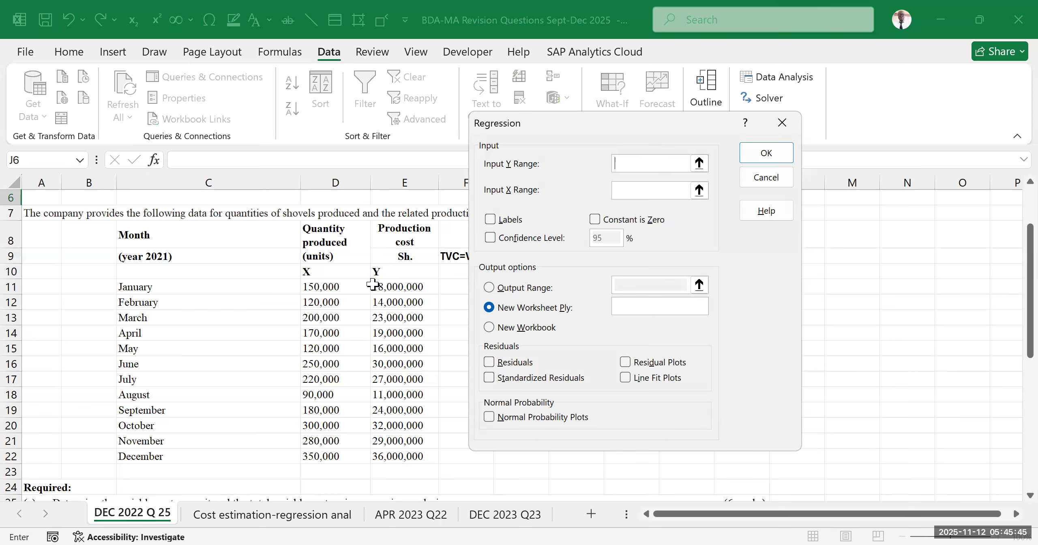
click(387, 267)
key(ctrl+shift+Down)
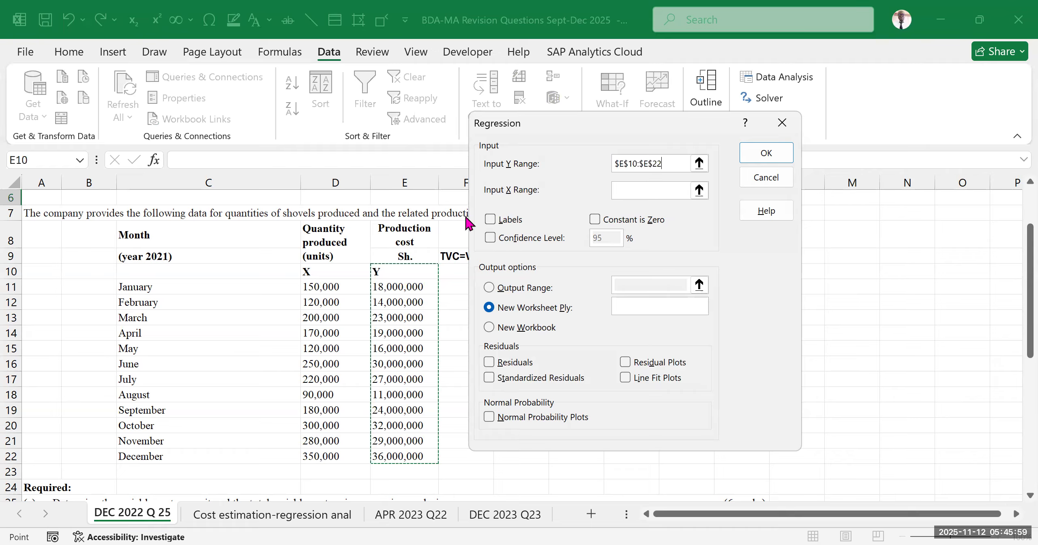
click(491, 221)
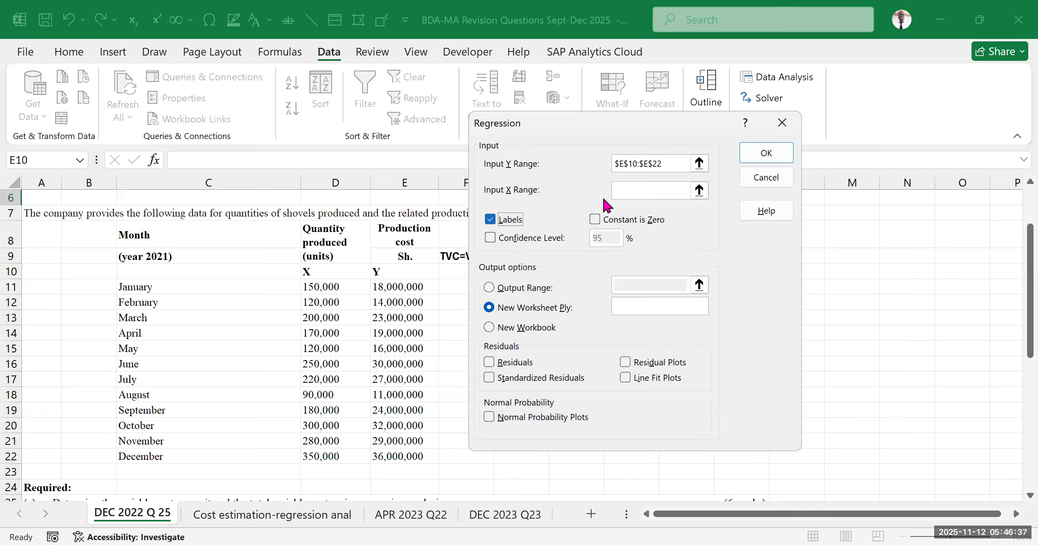
Set the regression's X input range to the quantity produced data $D$10:$D$22, including its header
click(632, 190)
click(343, 268)
shift+click(329, 454)
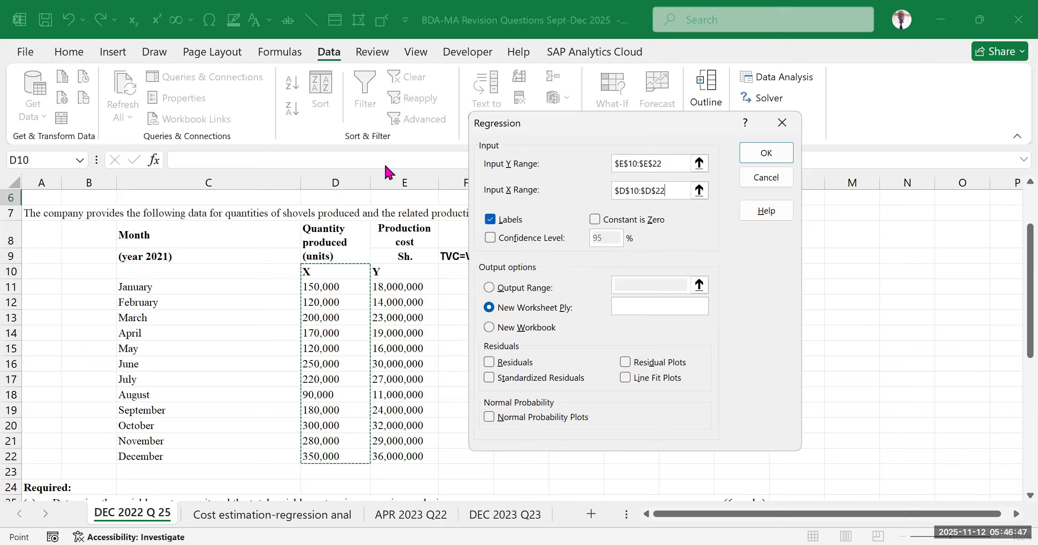
Check the confidence interval requirement in part (b) and enable the regression's Confidence Level option at 95%
scroll(224, 369, down, 5)
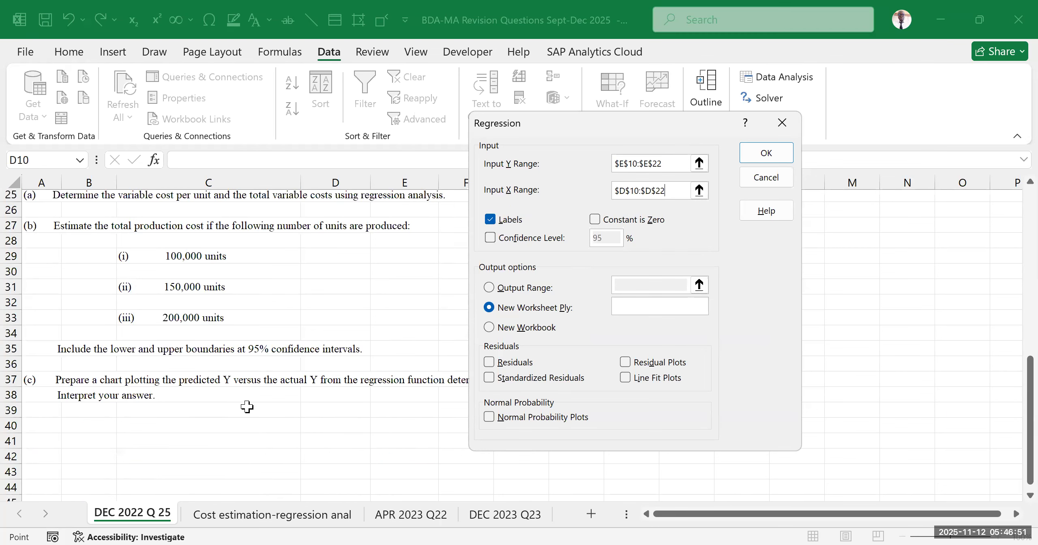
scroll(195, 379, up, 2)
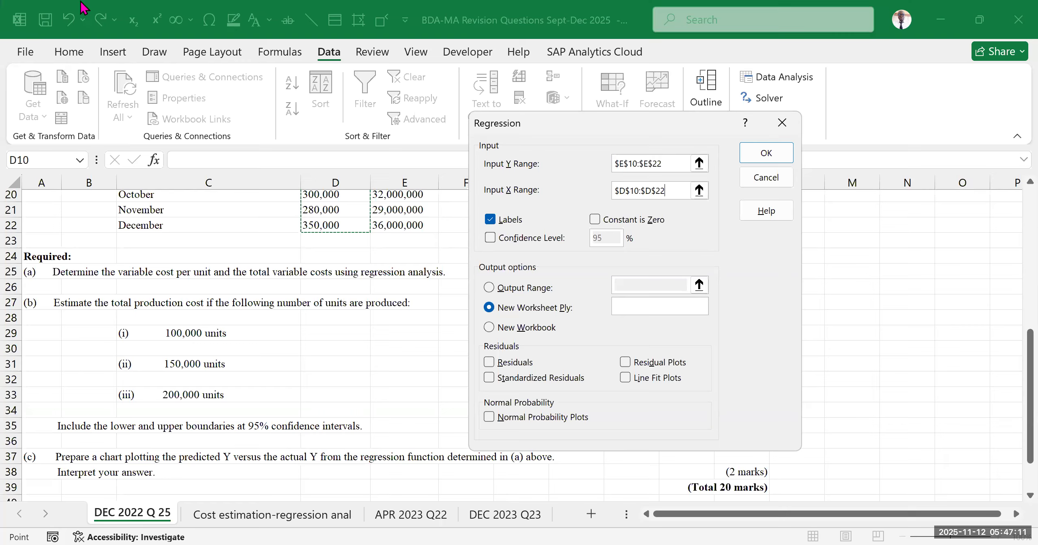
key(Return)
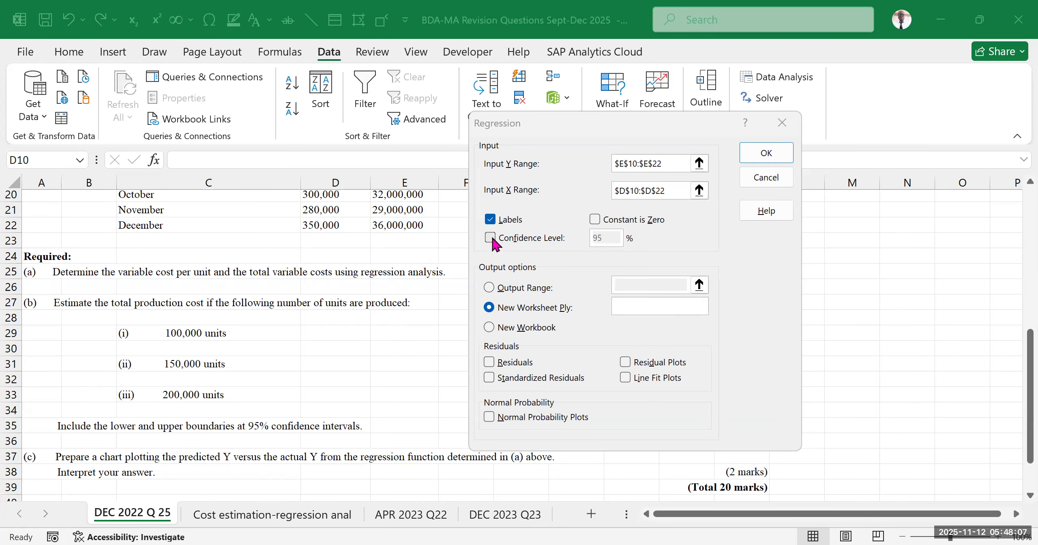
key(Escape)
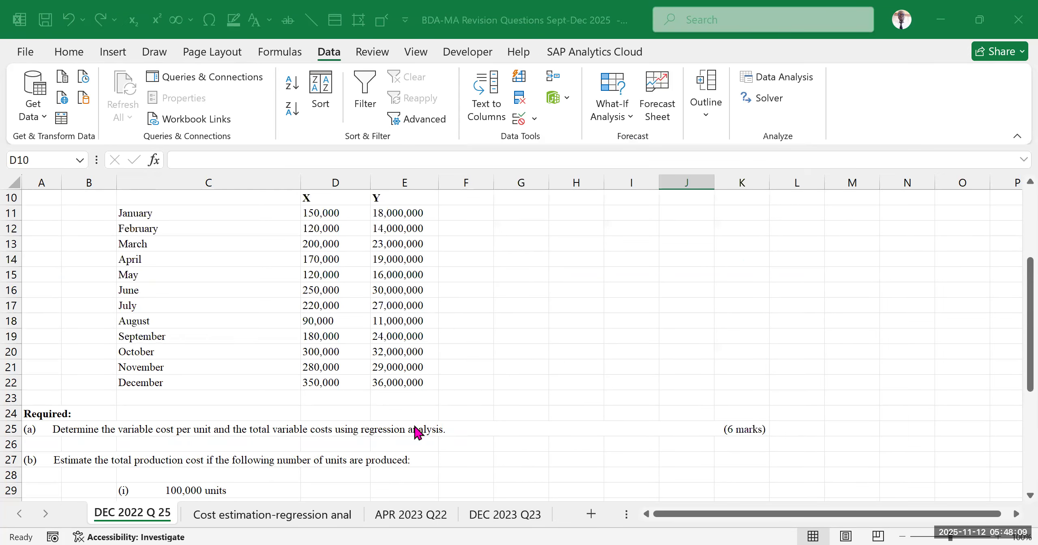
click(775, 79)
click(746, 240)
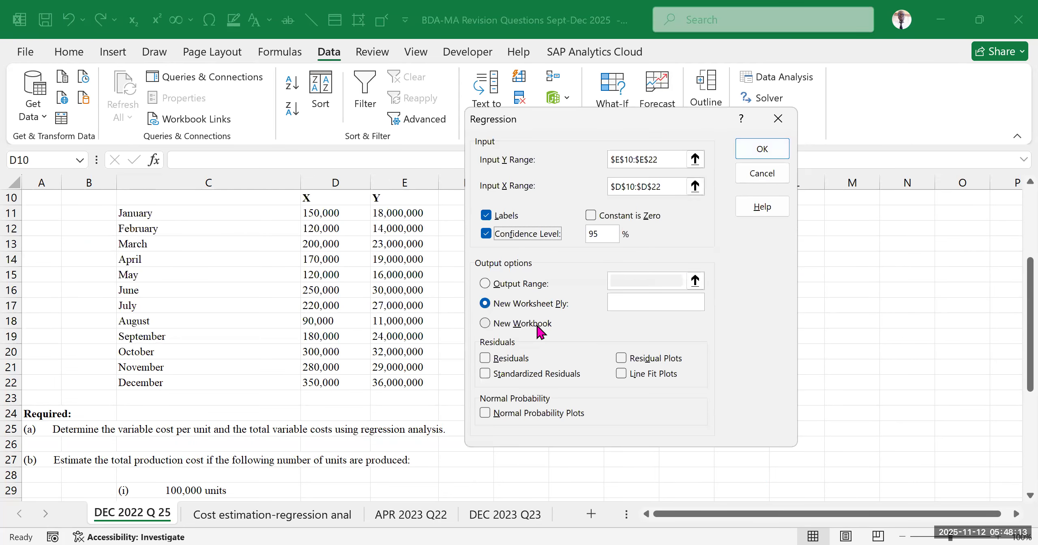
click(605, 233)
click(485, 233)
click(484, 233)
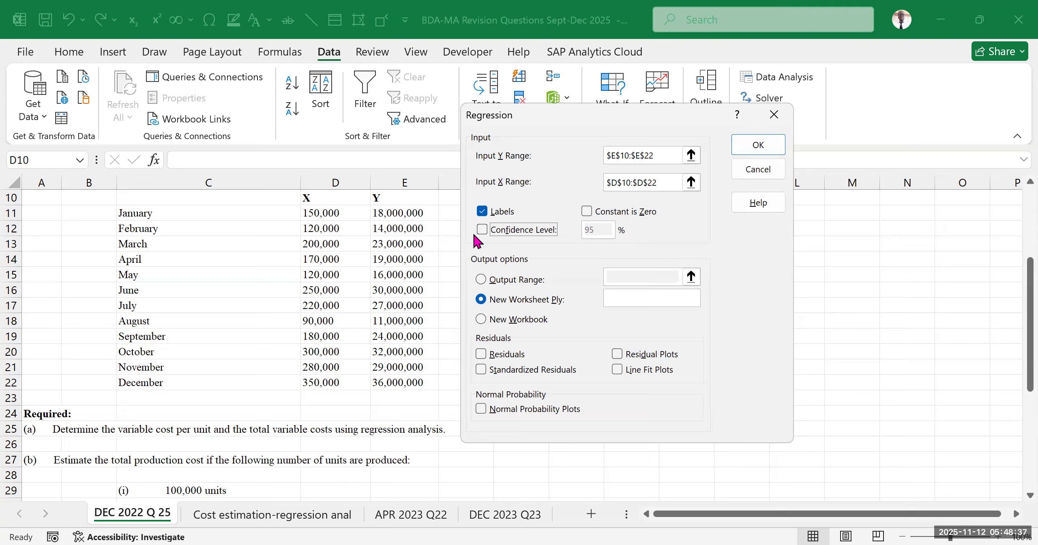
click(546, 236)
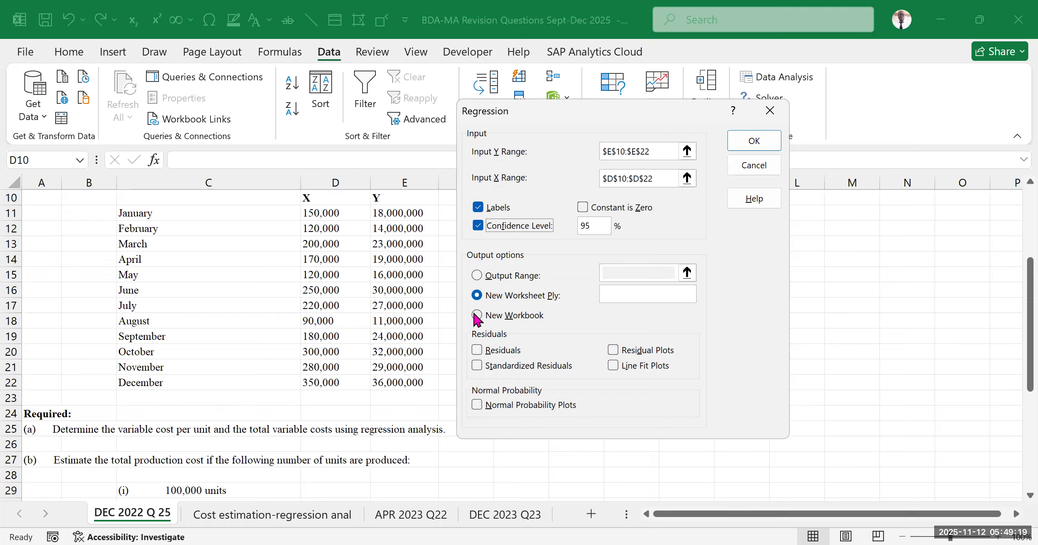
Send the regression output to the current worksheet, with cell $K$12 as the output range
click(476, 277)
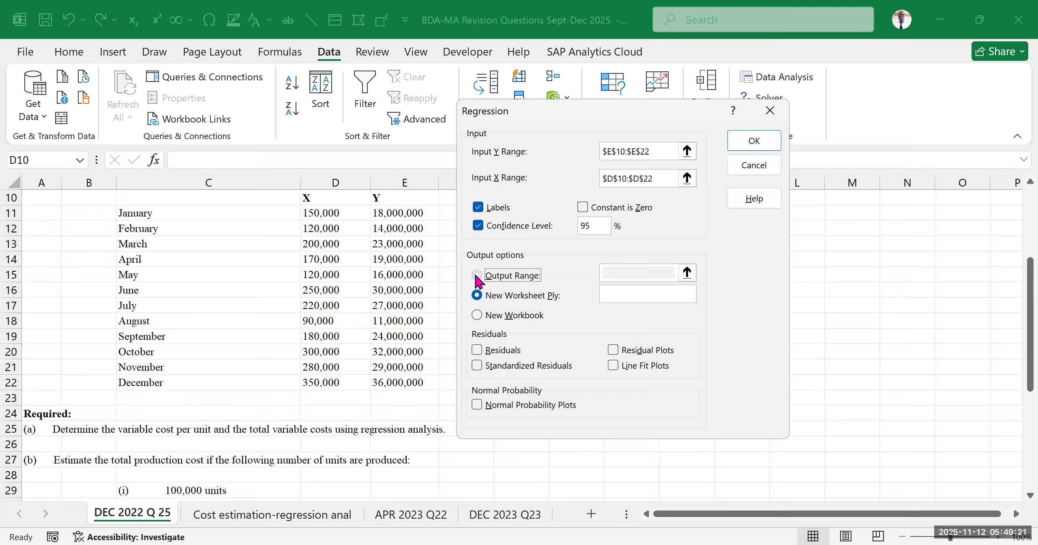
click(621, 267)
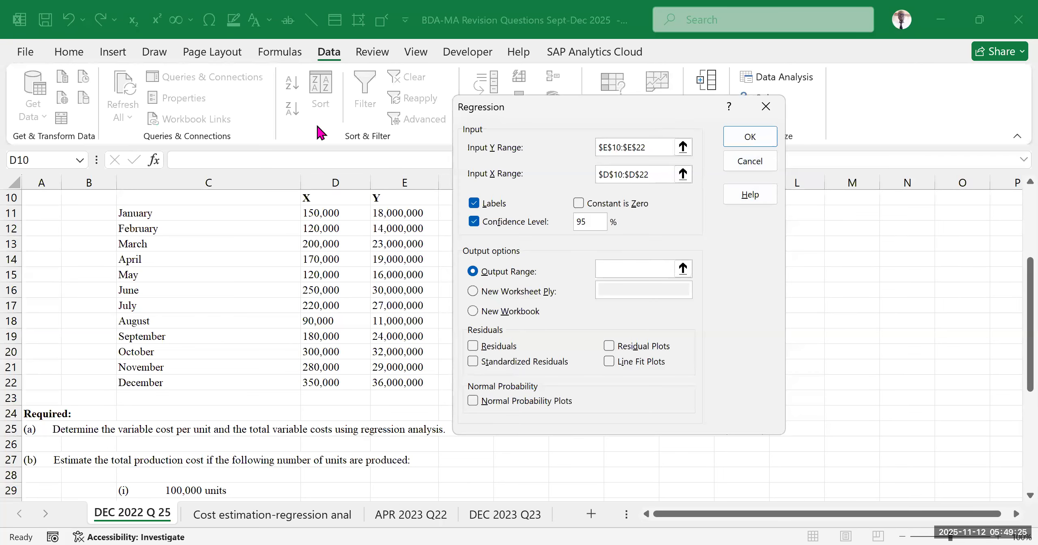
drag(702, 104, 339, 151)
scroll(845, 327, up, 3)
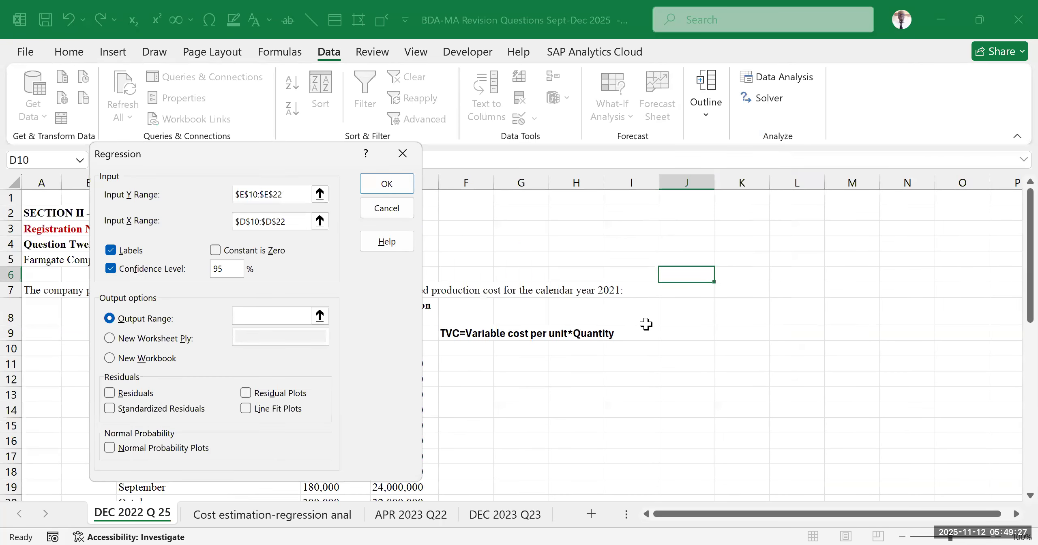
scroll(644, 326, down, 2)
click(733, 305)
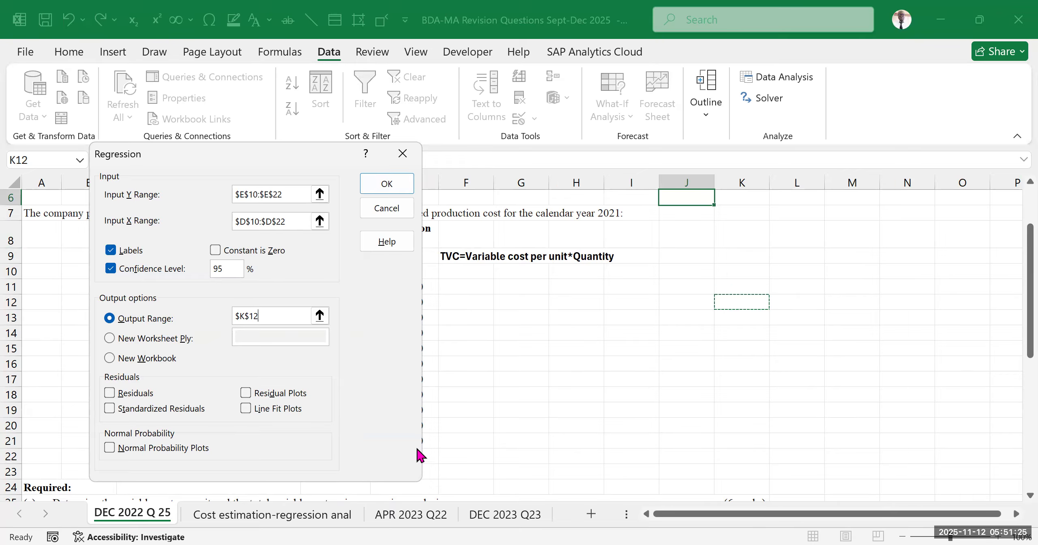
Run the configured regression and check its summary output on the worksheet
click(387, 182)
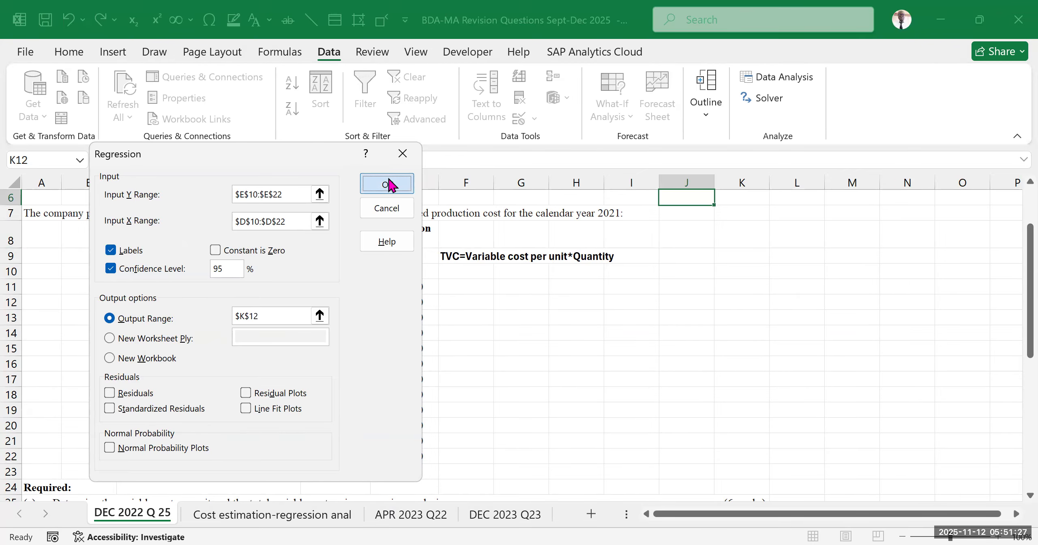
drag(829, 514, 903, 513)
scroll(789, 389, down, 3)
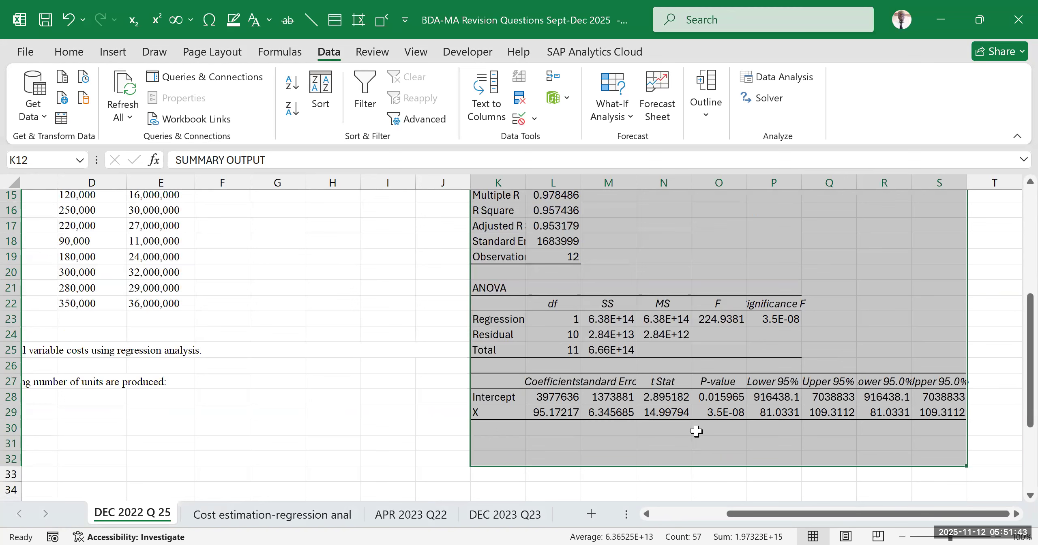
click(790, 447)
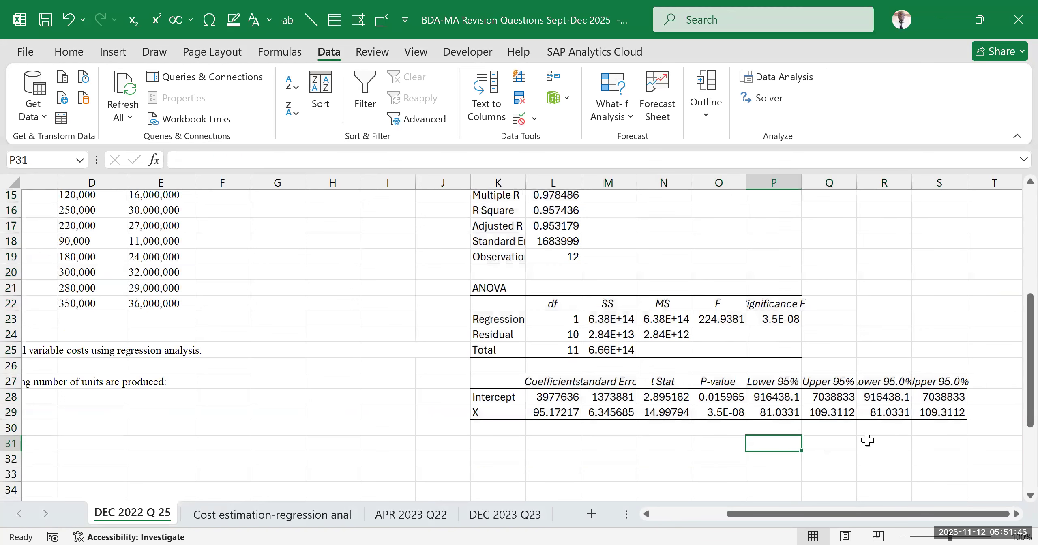
Compare the two pairs of lower and upper 95% bounds in the regression coefficients table
drag(776, 383, 817, 416)
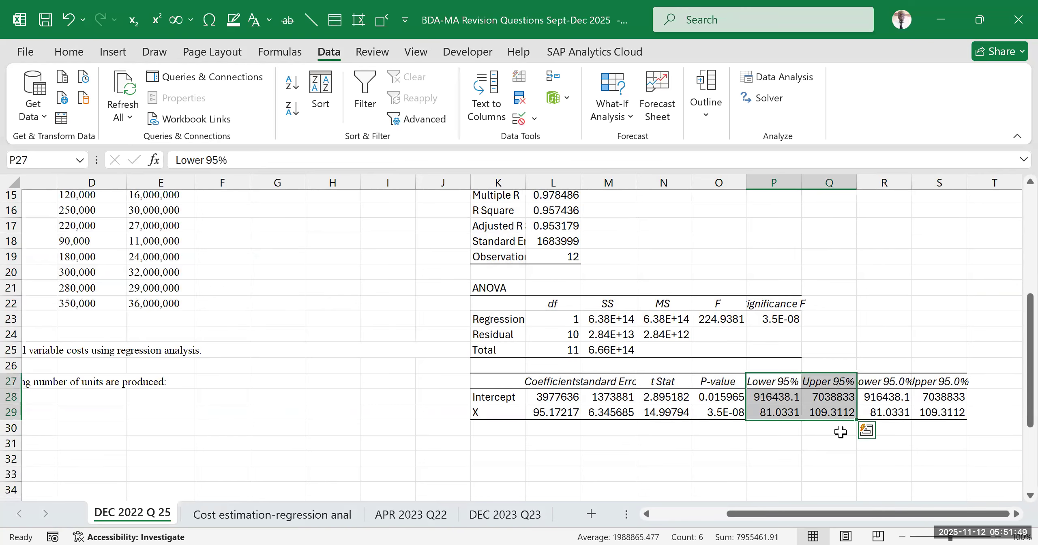
drag(884, 381, 952, 412)
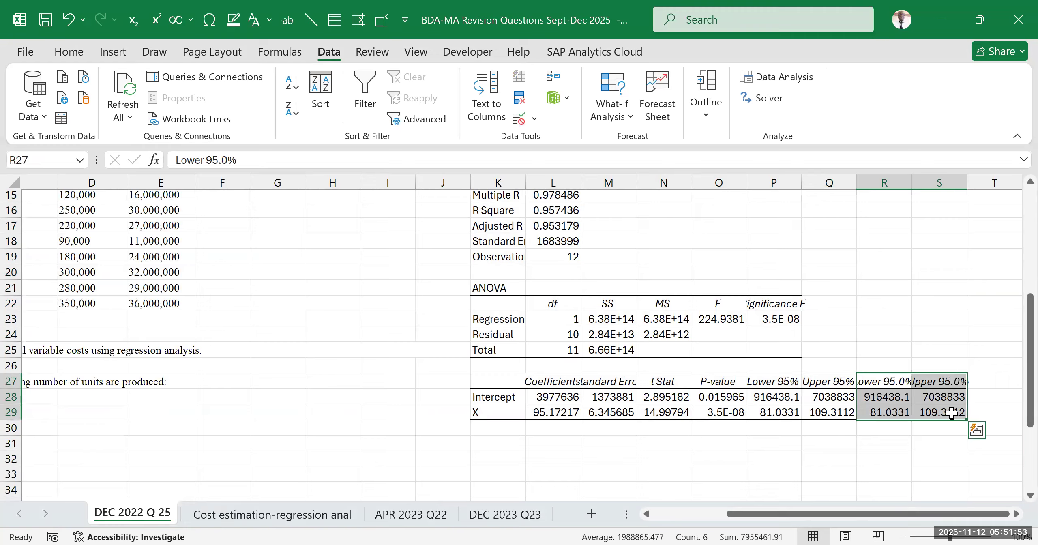
drag(773, 383, 815, 413)
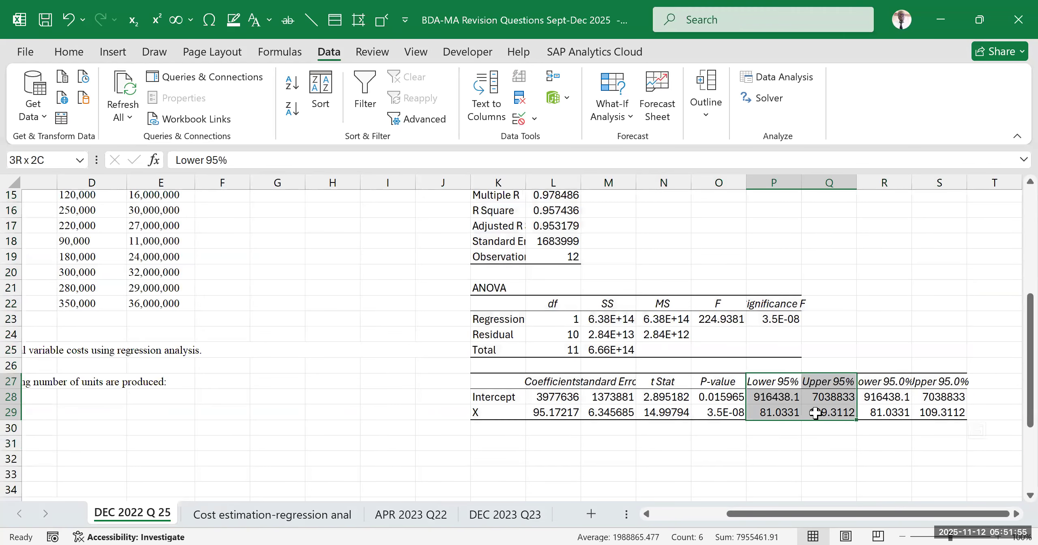
click(908, 383)
drag(907, 383, 941, 417)
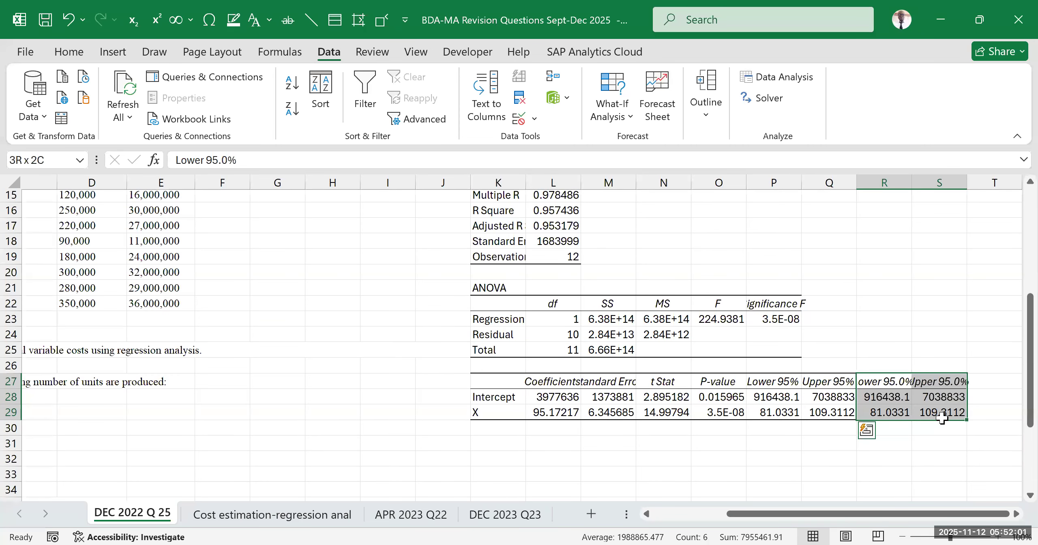
click(872, 319)
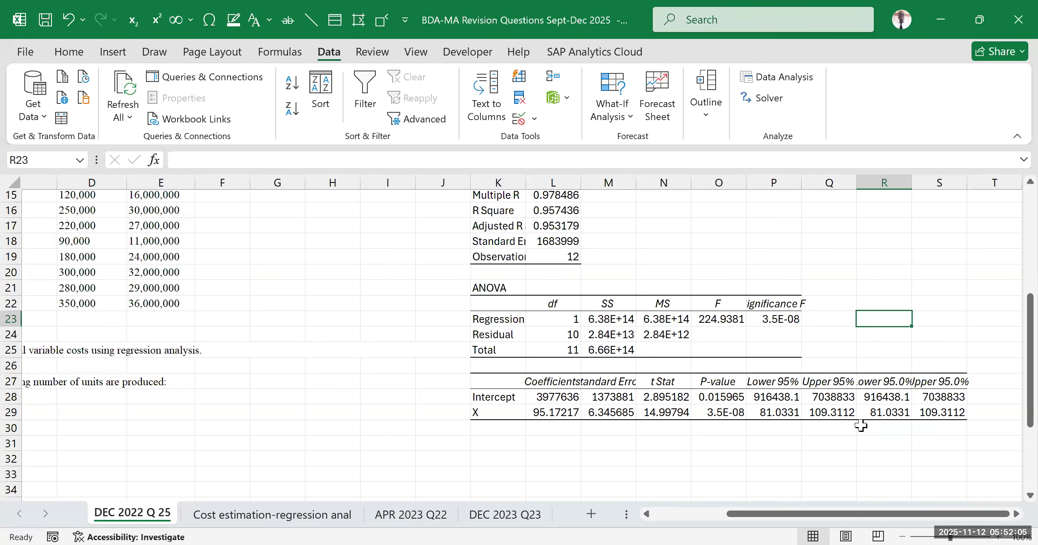
Widen column K so the regression output's row labels fit in full
scroll(599, 363, up, 3)
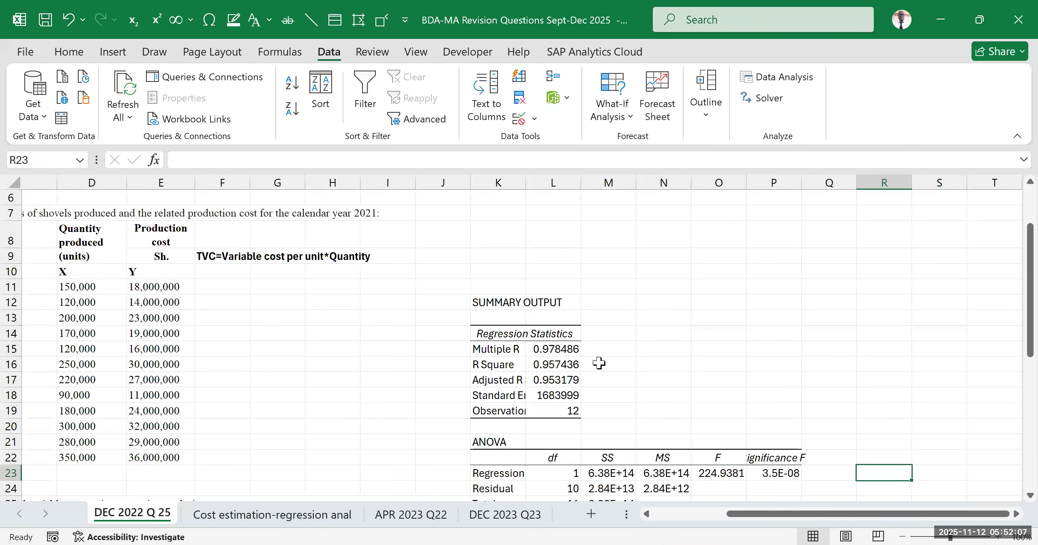
drag(526, 182, 555, 252)
scroll(568, 296, down, 2)
drag(554, 183, 565, 183)
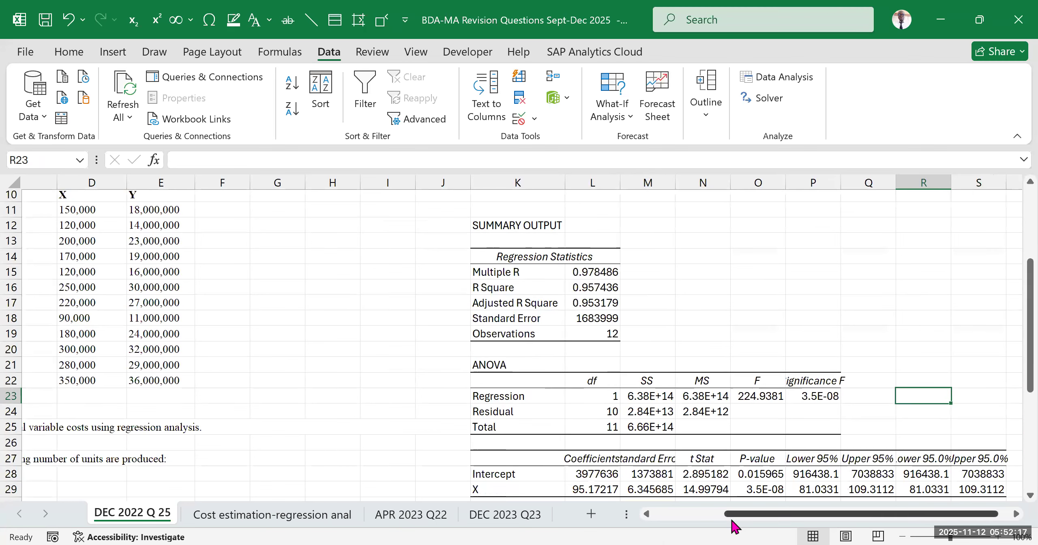
Review requirements (a) to (c) of the question alongside the regression summary output
scroll(724, 413, down, 3)
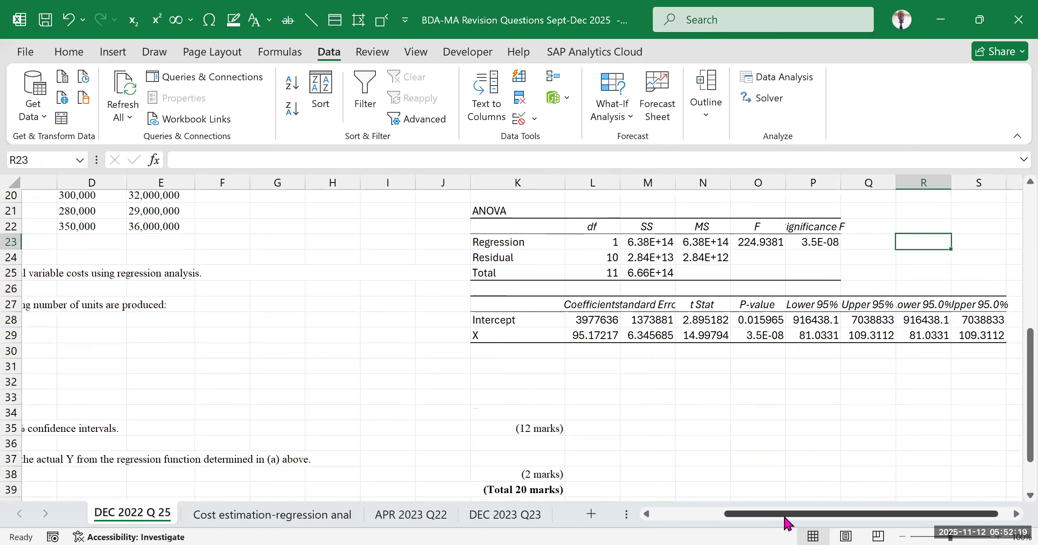
drag(785, 514, 678, 514)
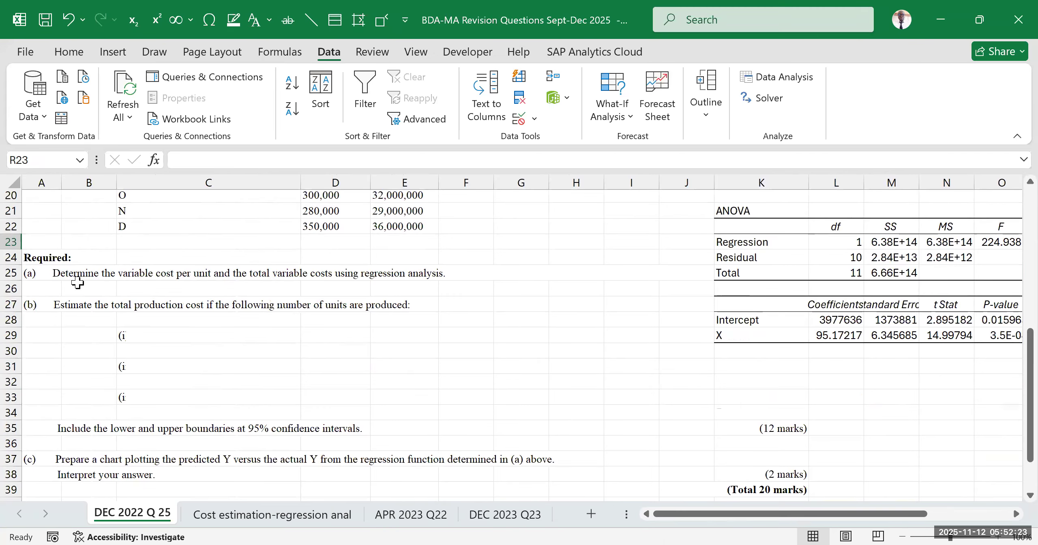
click(202, 276)
click(87, 275)
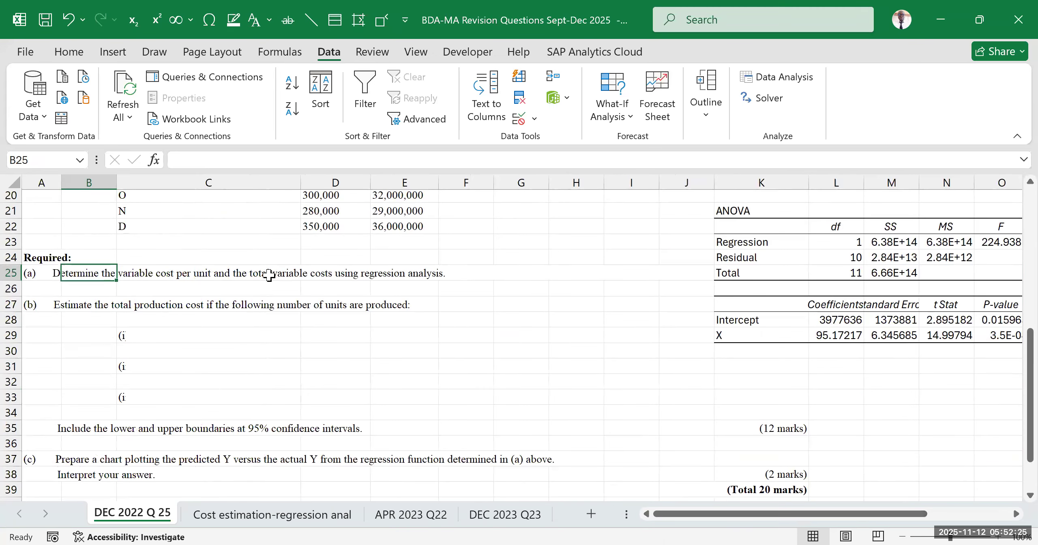
click(337, 275)
scroll(406, 267, up, 3)
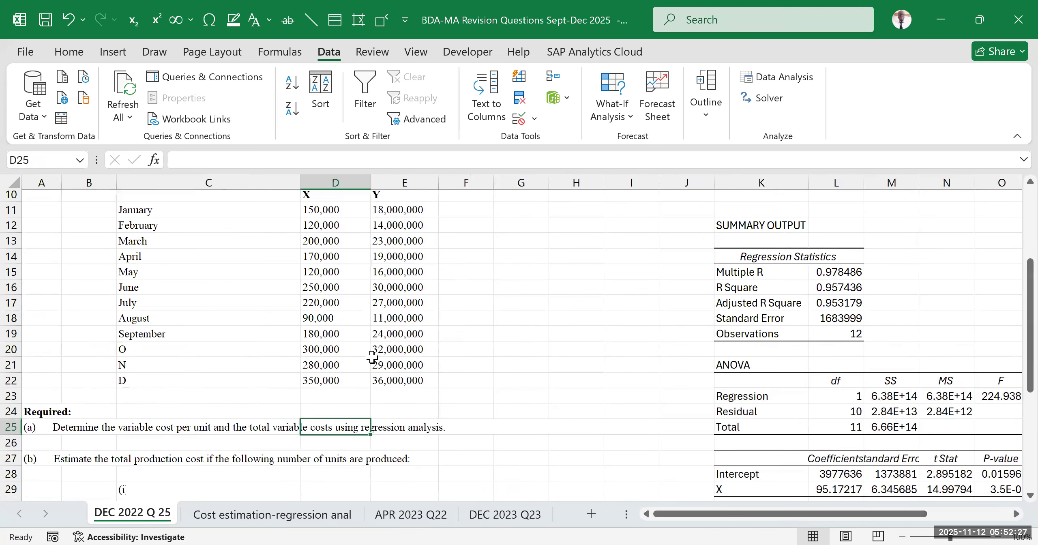
scroll(592, 365, down, 5)
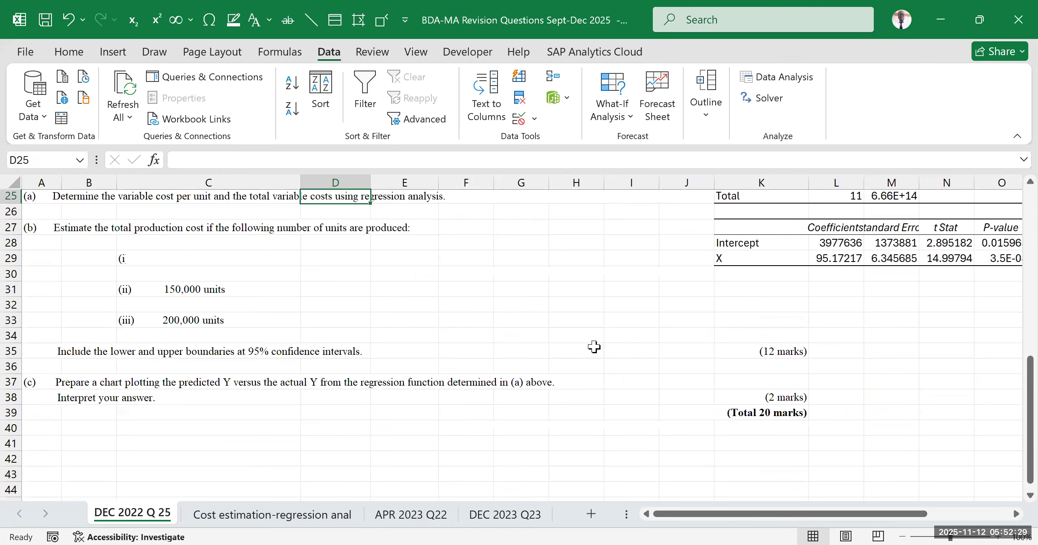
scroll(624, 341, up, 2)
click(636, 320)
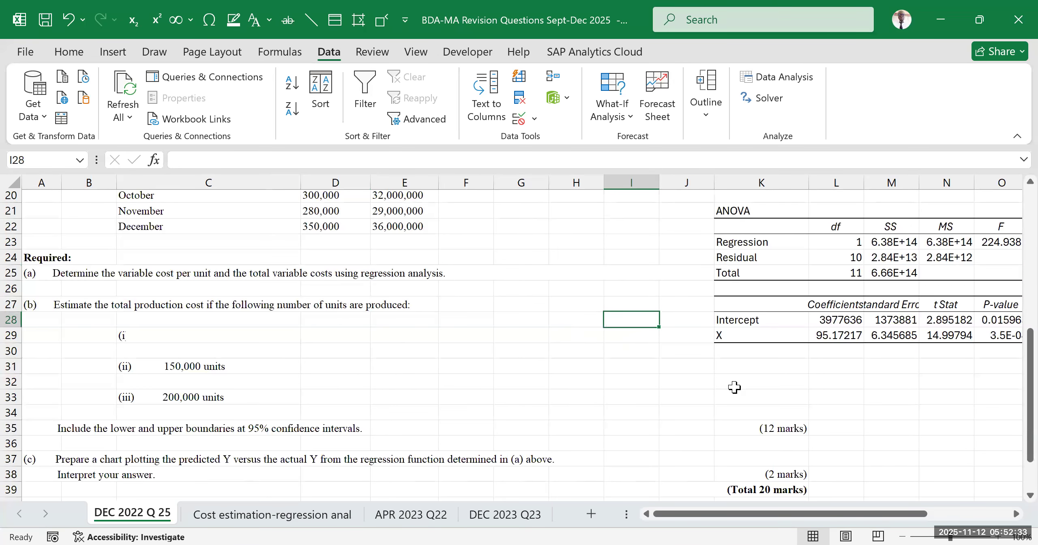
click(742, 273)
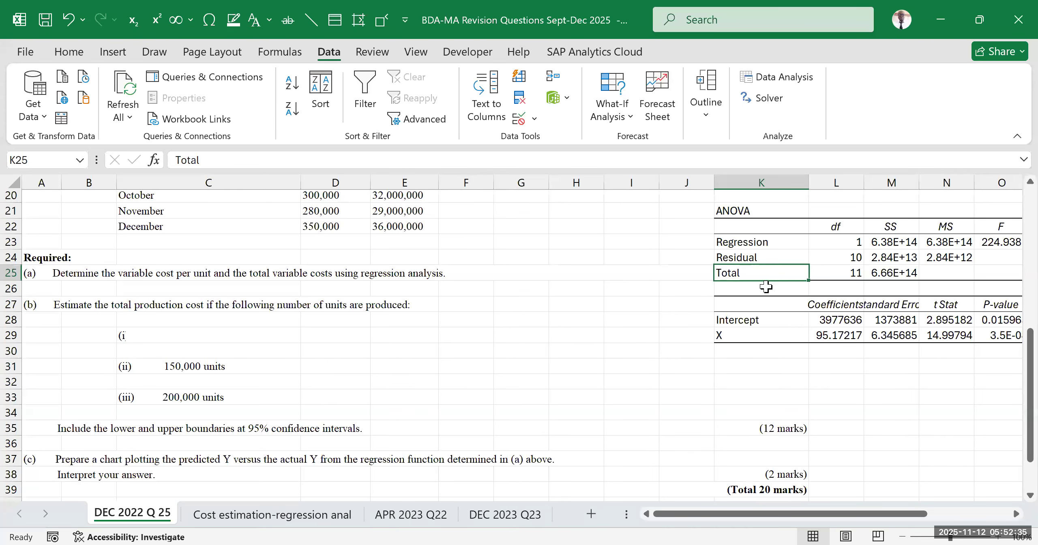
scroll(756, 296, up, 1)
scroll(754, 297, up, 4)
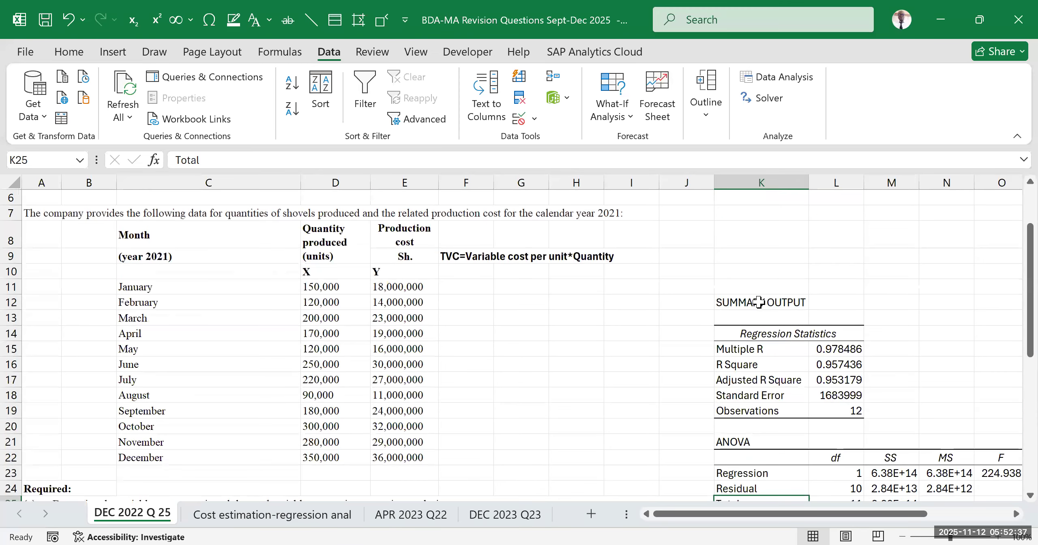
drag(746, 253, 806, 429)
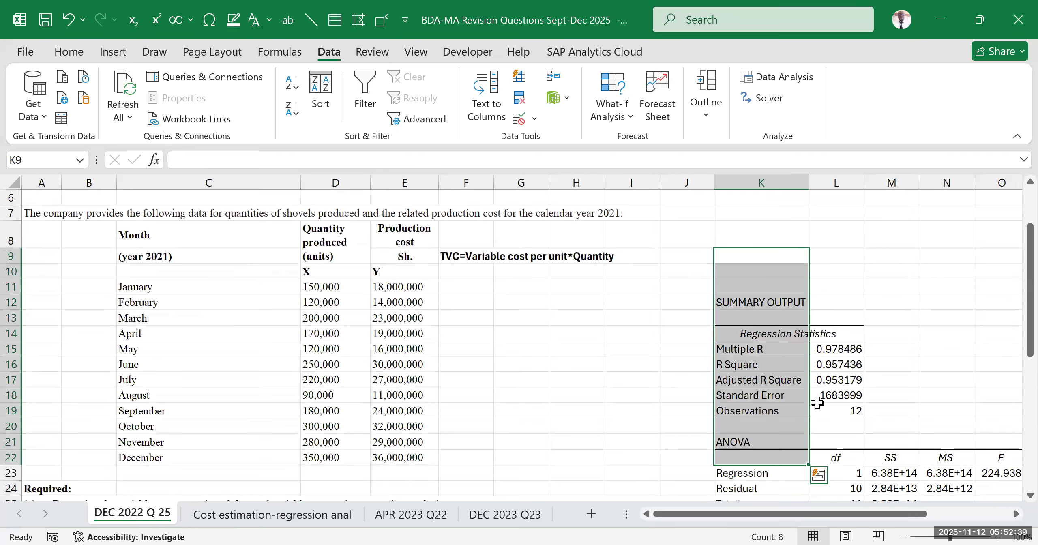
scroll(728, 396, down, 6)
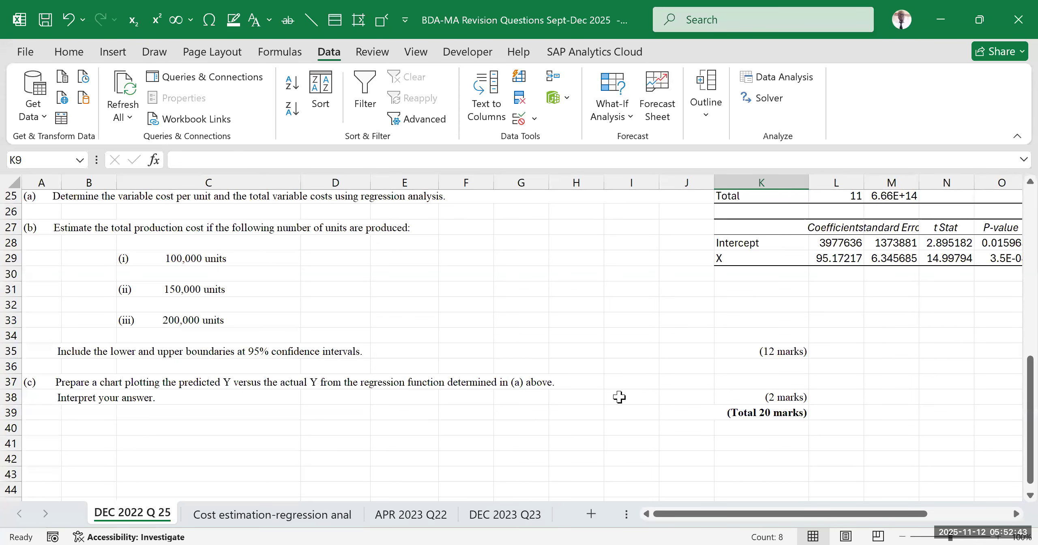
Move the marks allocations in J35:K39 away from the regression output, placing "(12 marks)" in H38
click(757, 351)
scroll(667, 341, up, 2)
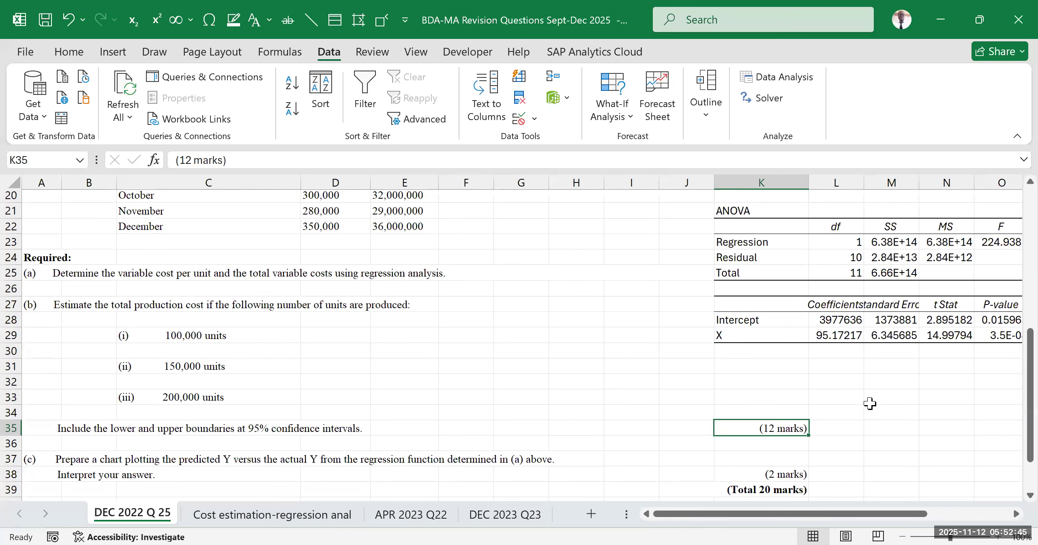
scroll(827, 419, down, 2)
click(790, 413)
drag(772, 350, 774, 413)
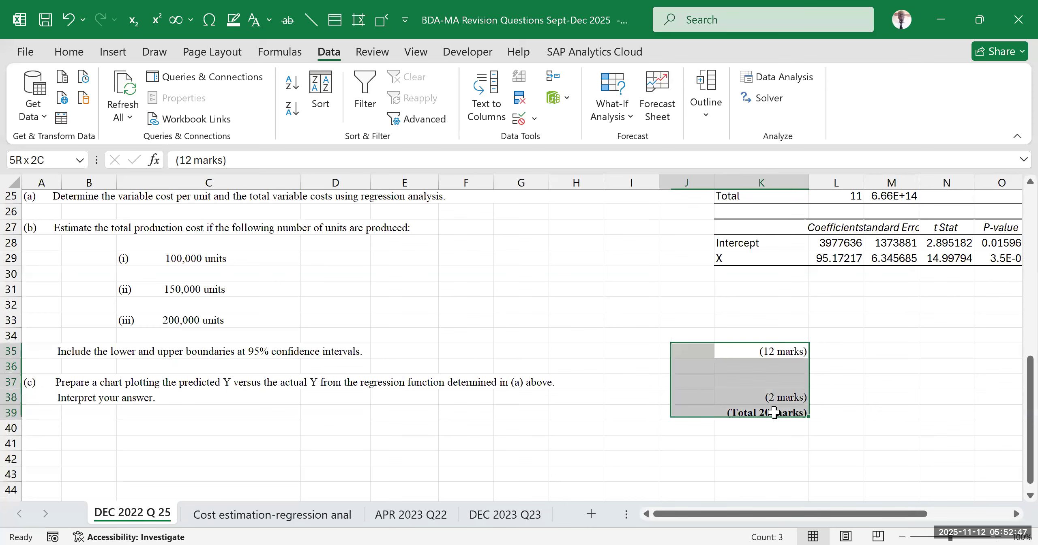
click(884, 413)
drag(734, 351, 679, 393)
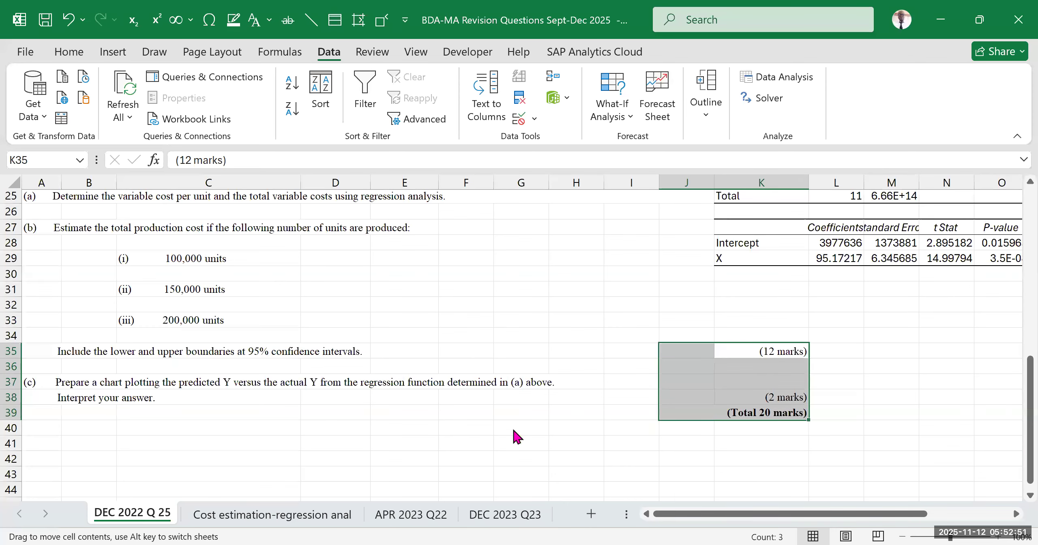
drag(515, 437, 516, 437)
click(765, 375)
Examine the regression output, consulting the notes on the Cost estimation-regression anal sheet
scroll(686, 338, up, 8)
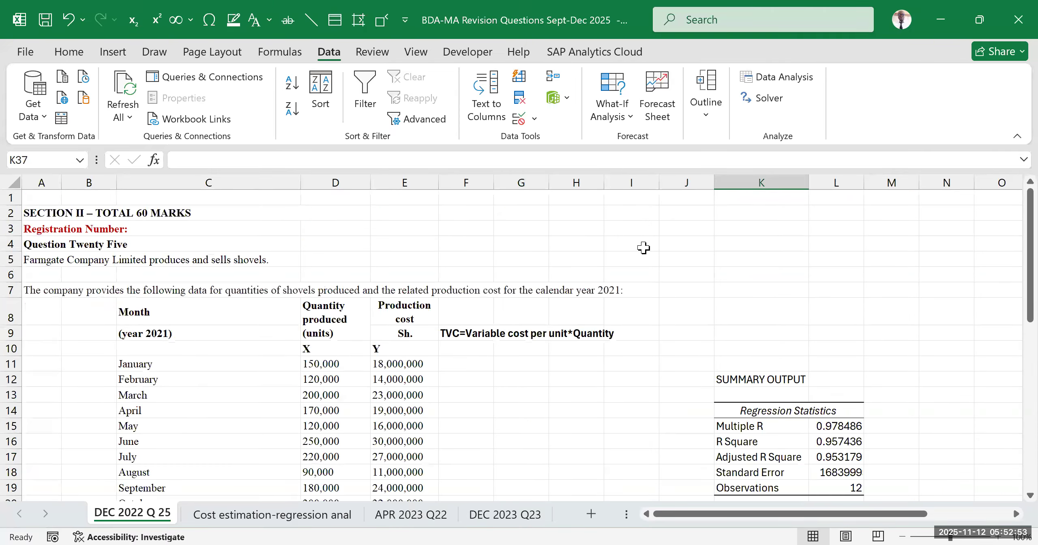
scroll(687, 286, down, 6)
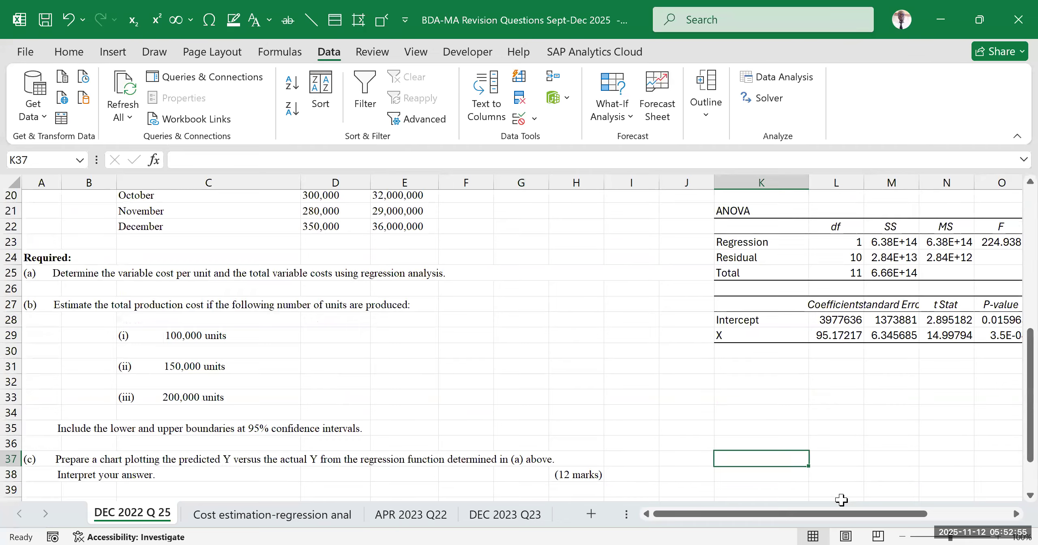
drag(801, 515, 888, 514)
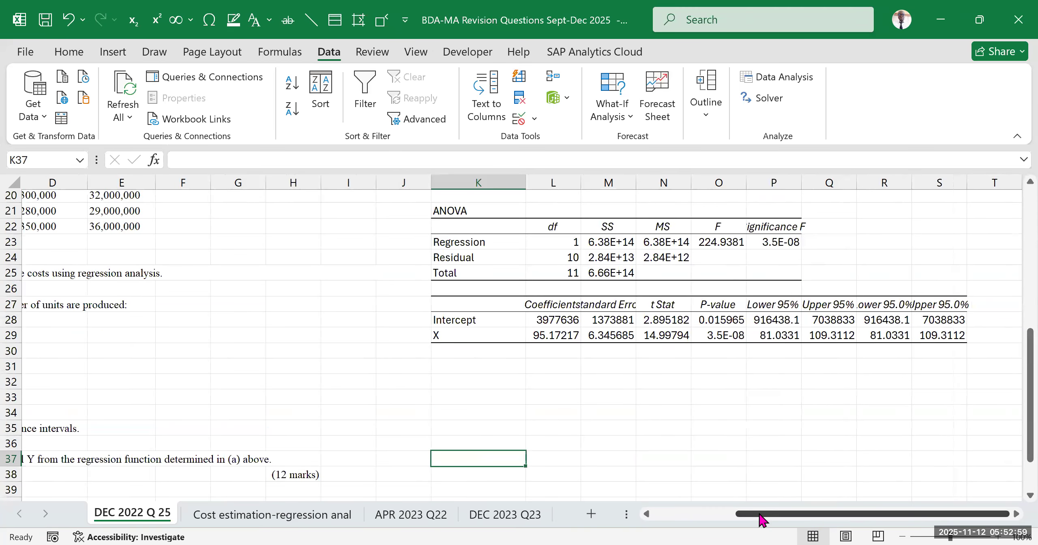
click(290, 515)
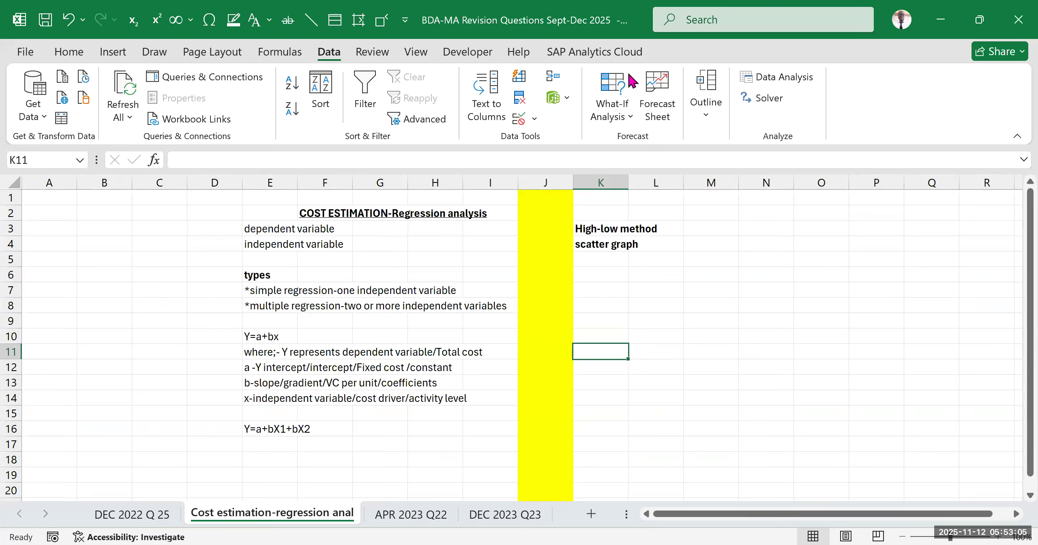
click(864, 360)
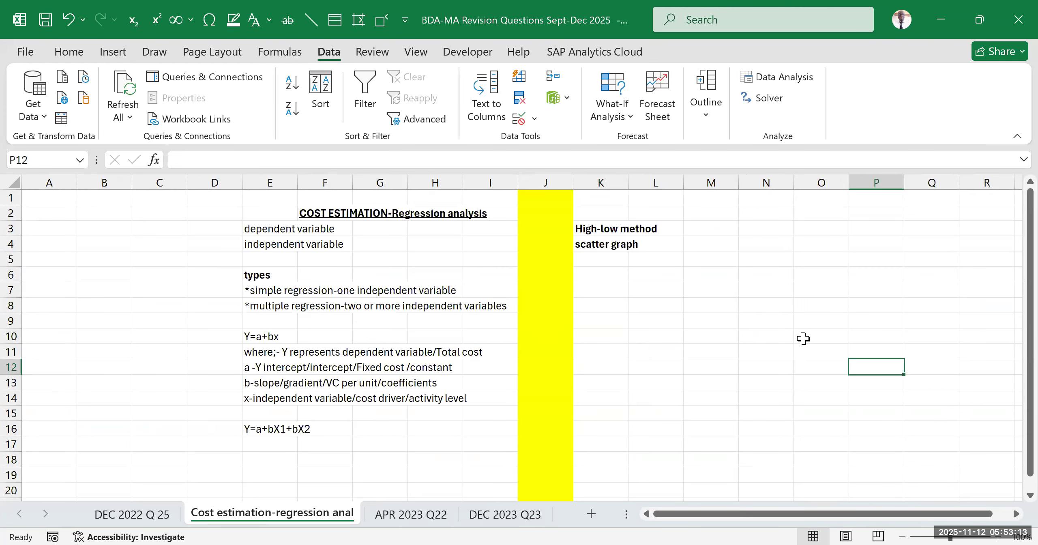
scroll(729, 343, down, 8)
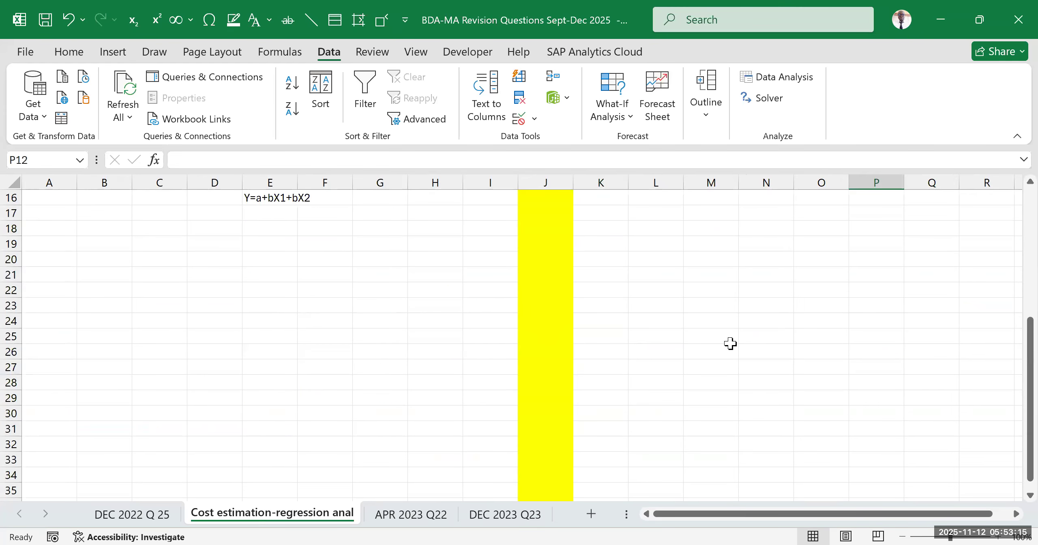
scroll(318, 423, up, 8)
click(132, 514)
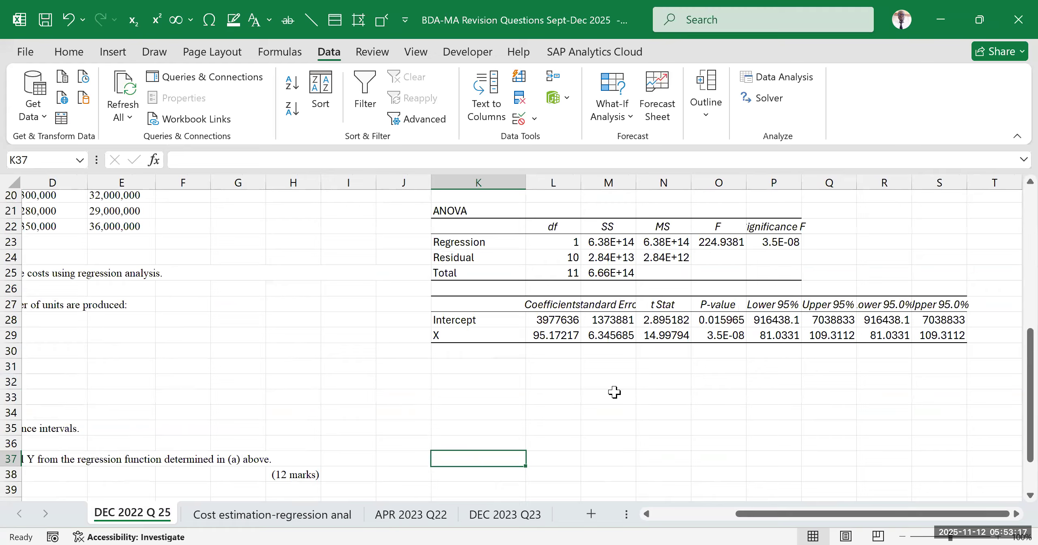
scroll(606, 392, up, 2)
scroll(606, 392, up, 3)
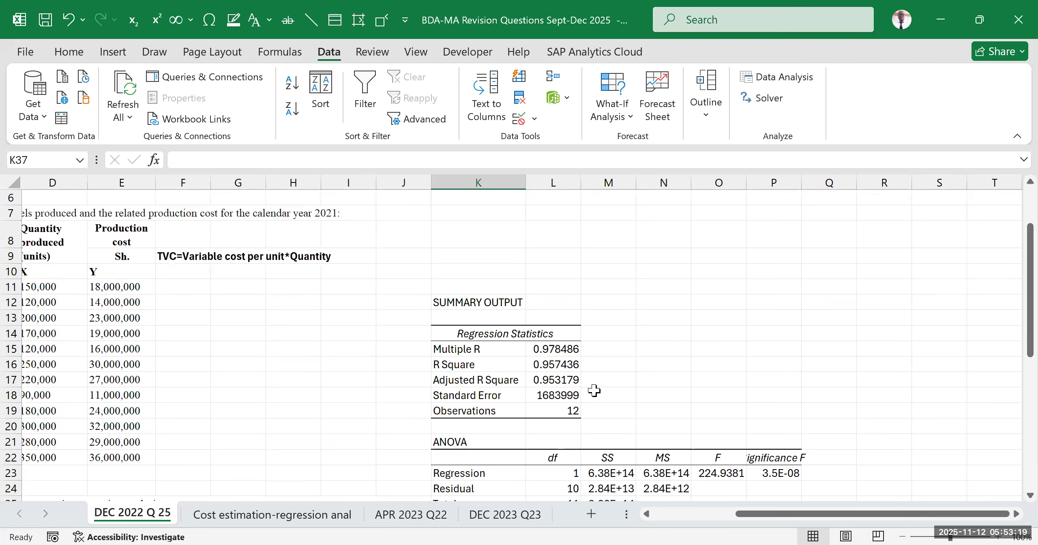
Look up the meaning of b in the Y=a+bx regression notes, and return to the coefficients table on DEC 2022 Q 25
click(273, 514)
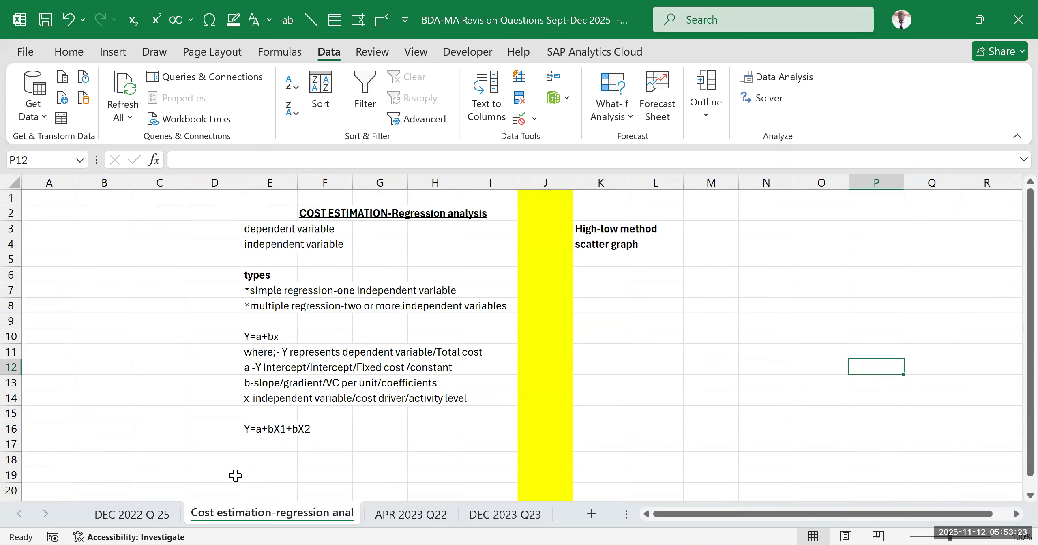
click(261, 383)
drag(308, 383, 461, 385)
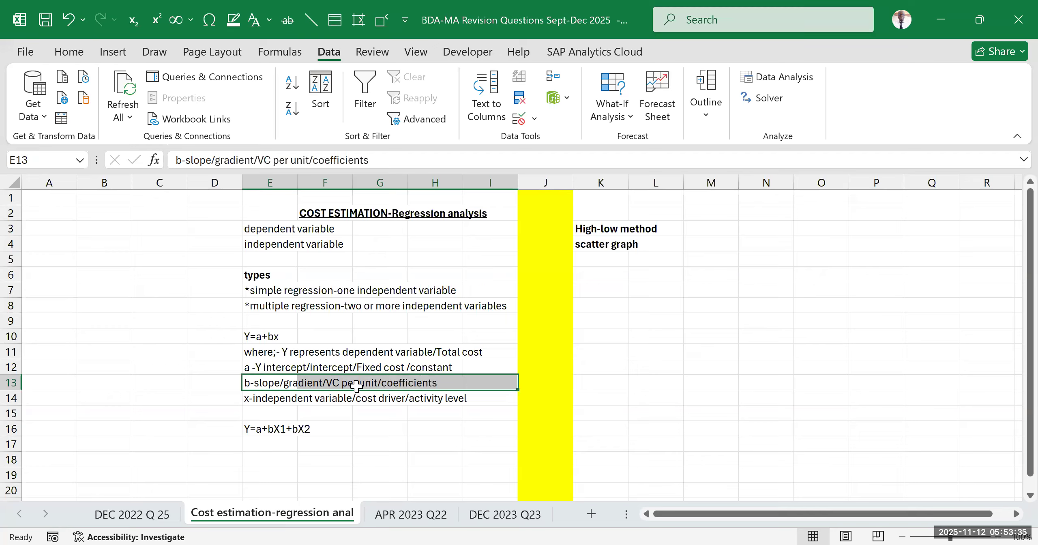
click(574, 366)
drag(227, 232, 475, 432)
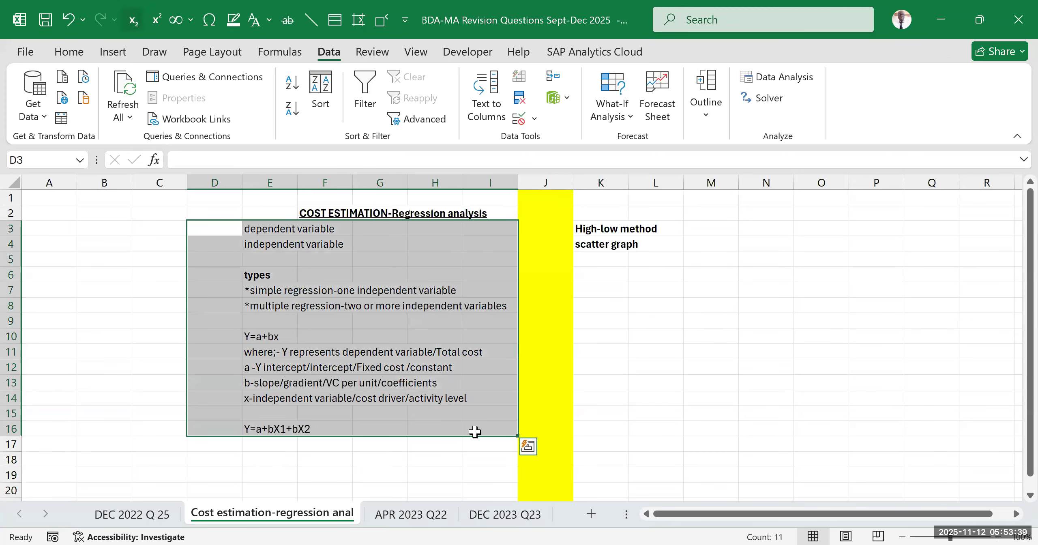
click(151, 517)
scroll(515, 412, down, 2)
scroll(515, 414, down, 4)
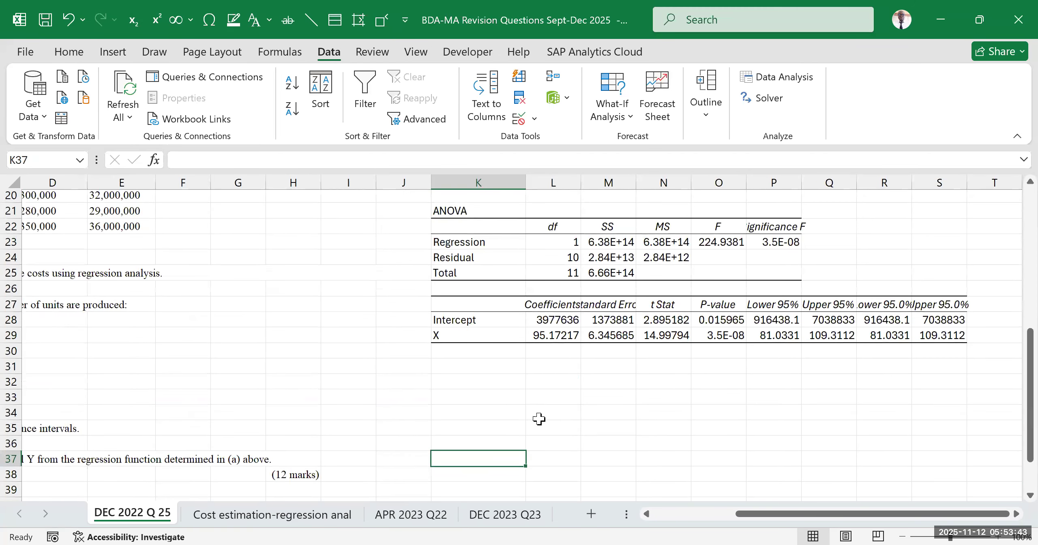
Examine the Intercept and X rows of the regression coefficients table
click(713, 424)
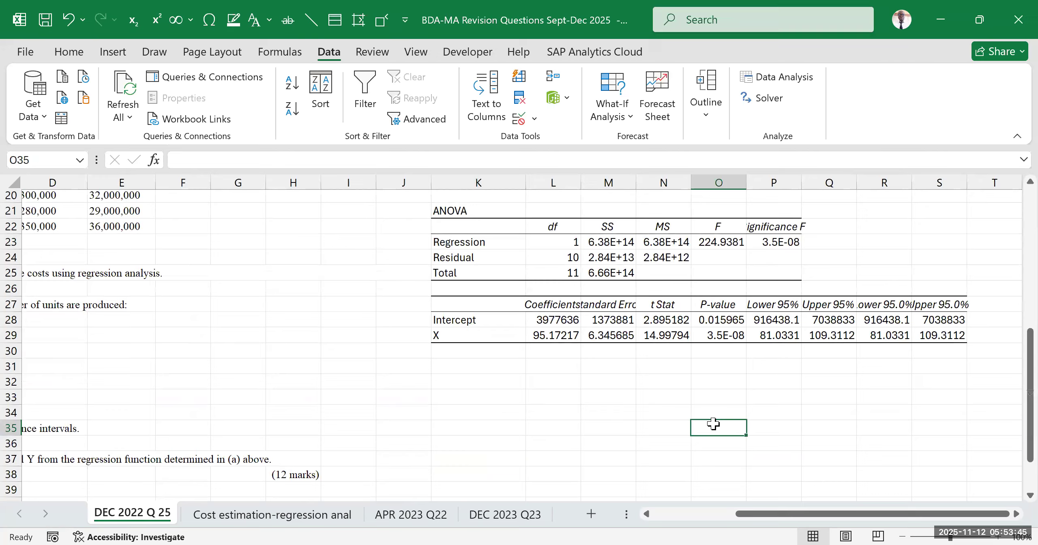
click(471, 320)
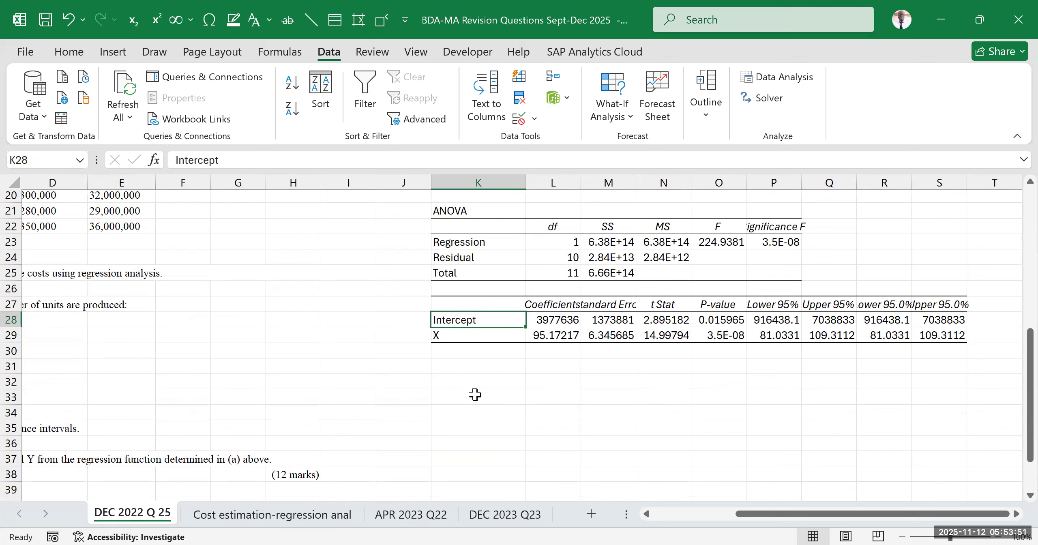
click(501, 337)
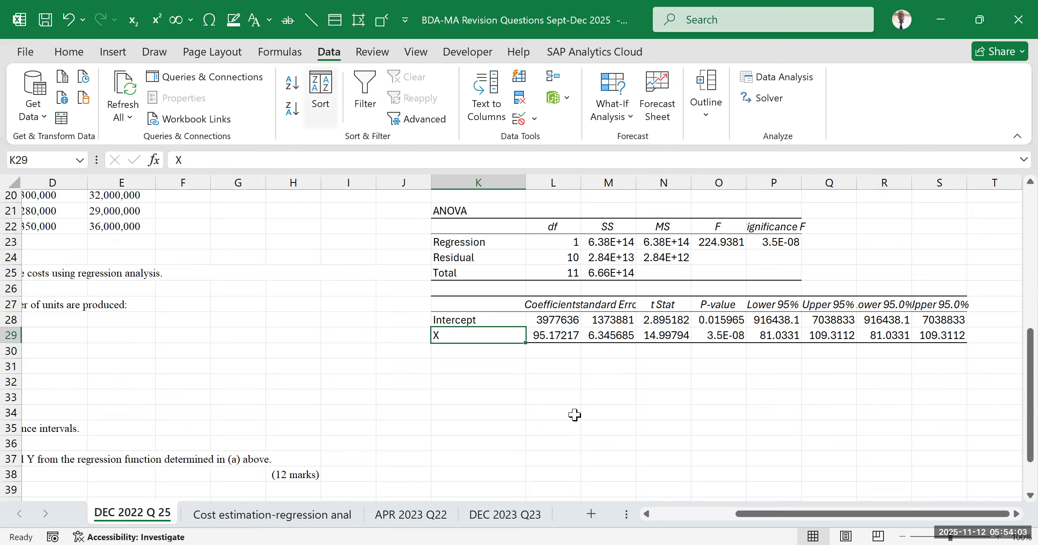
click(507, 412)
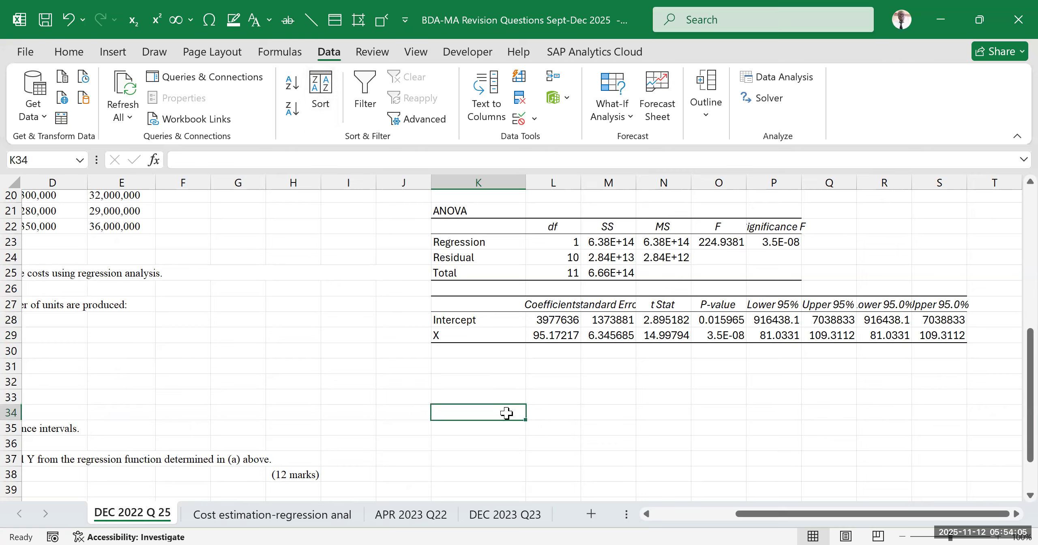
click(449, 337)
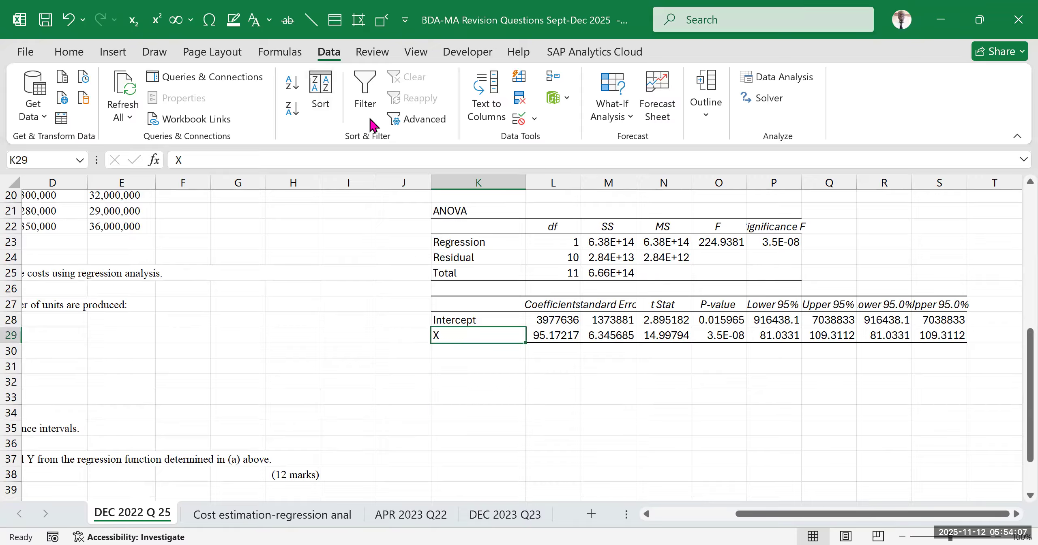
click(668, 92)
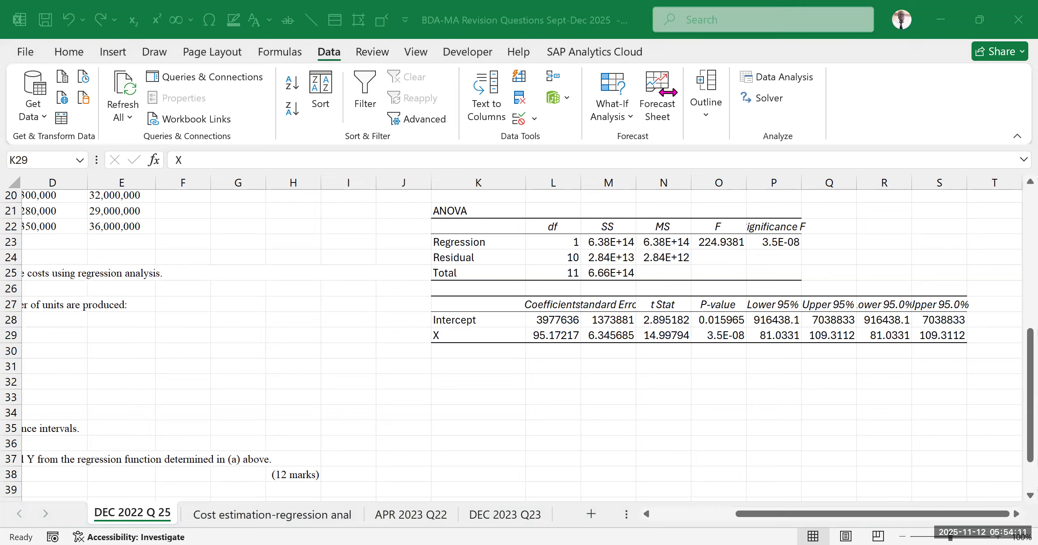
click(470, 395)
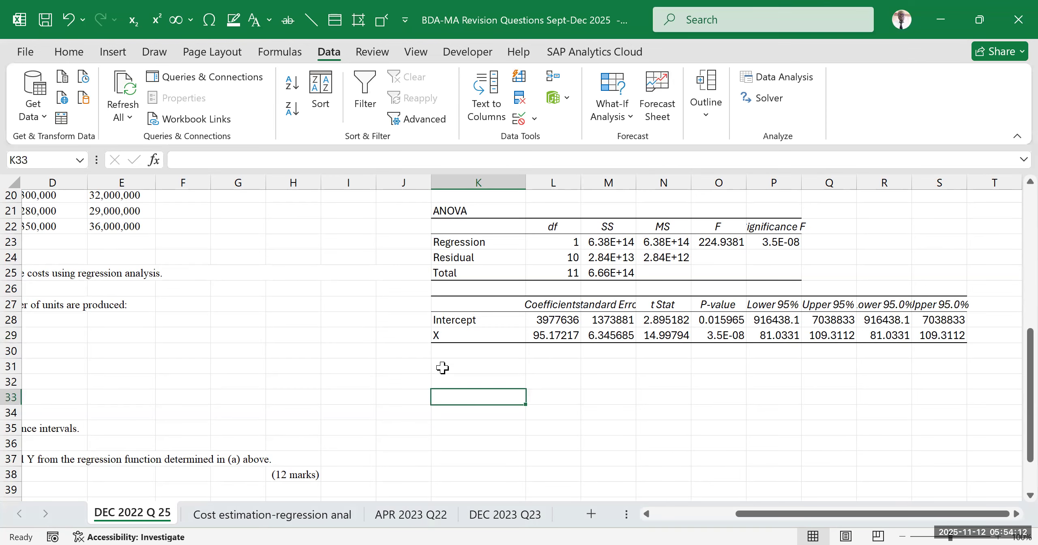
Label the X row of the coefficients table "b" in J29 and the Intercept row "a" in J28
click(409, 330)
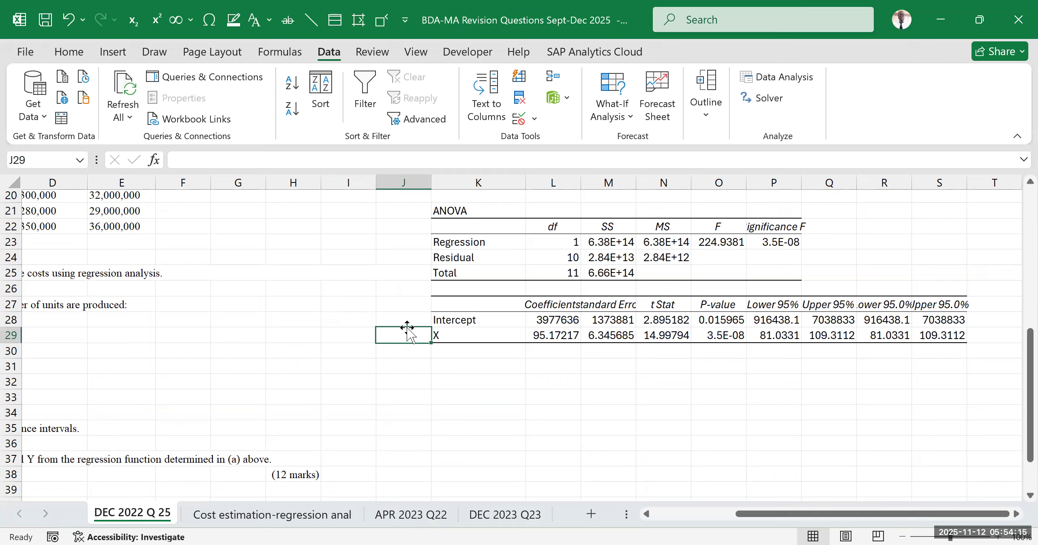
text(b)
key(Return)
click(406, 319)
text(a)
click(456, 396)
Change the font colour of the labels in J28:J29 to red
click(408, 325)
drag(408, 325, 408, 334)
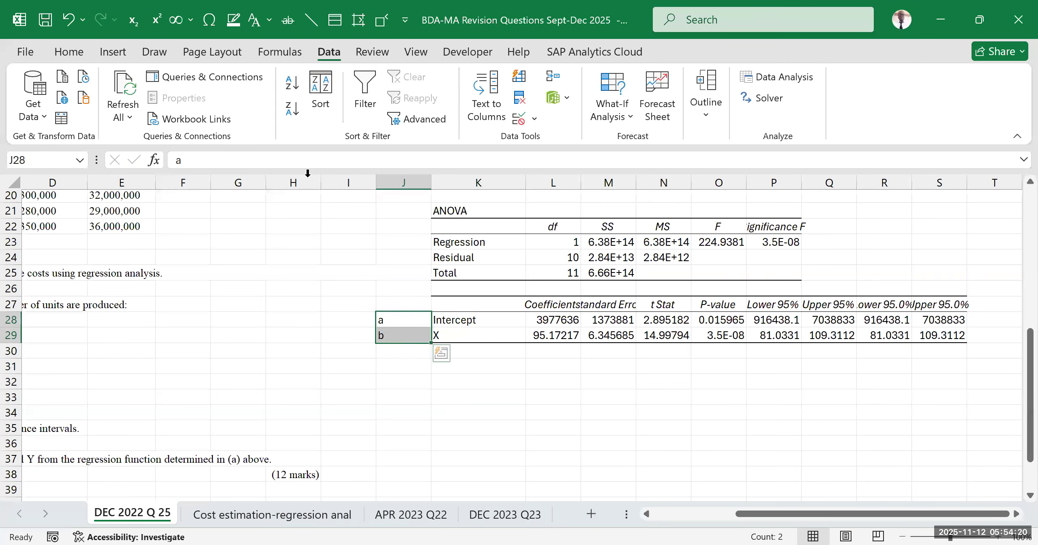
click(69, 51)
click(254, 109)
click(572, 458)
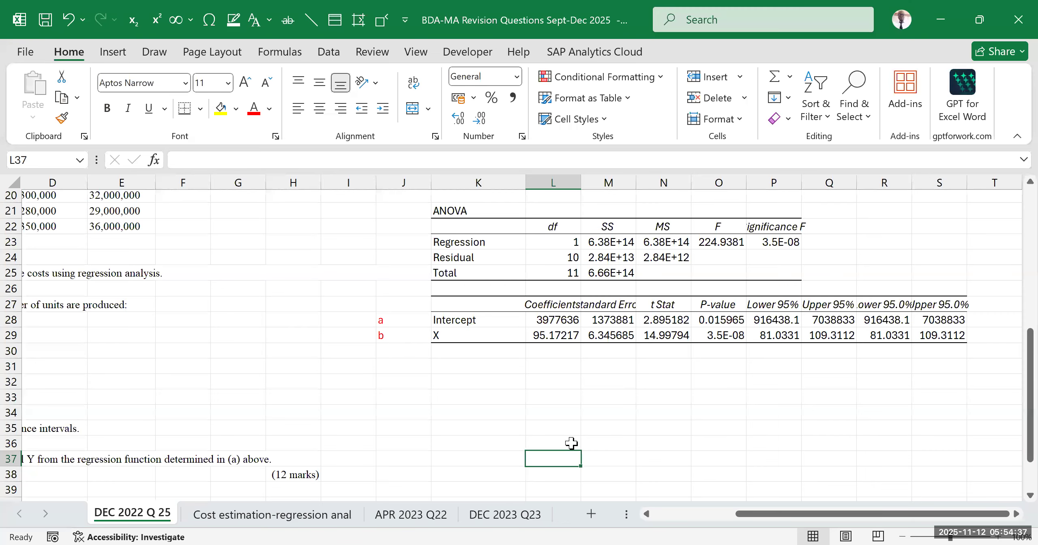
scroll(521, 352, up, 4)
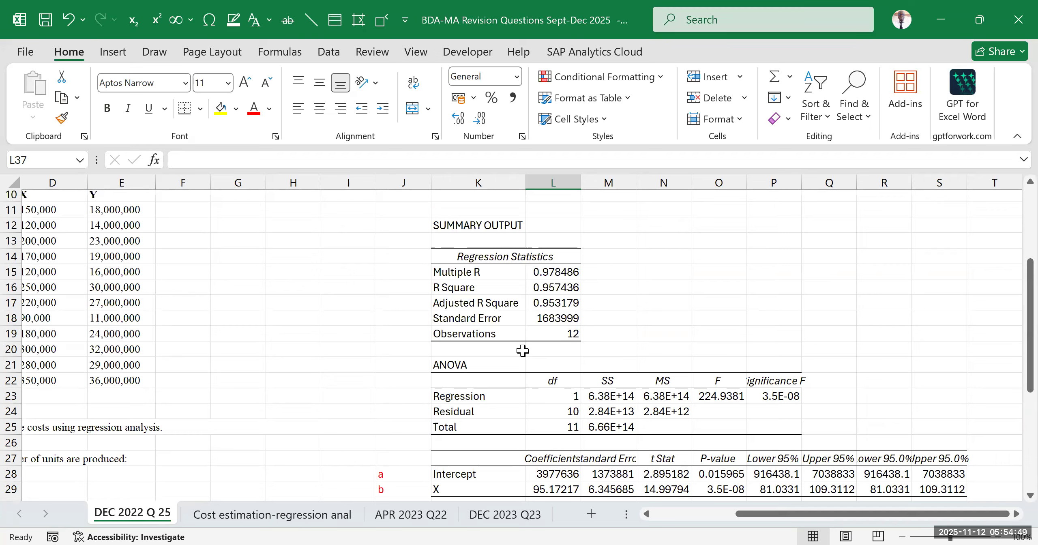
click(653, 275)
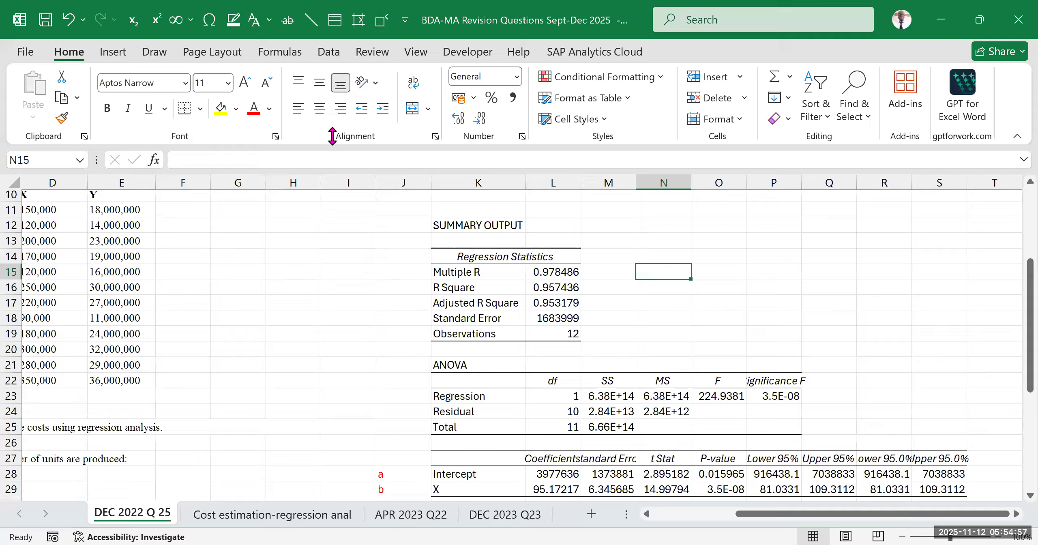
click(825, 275)
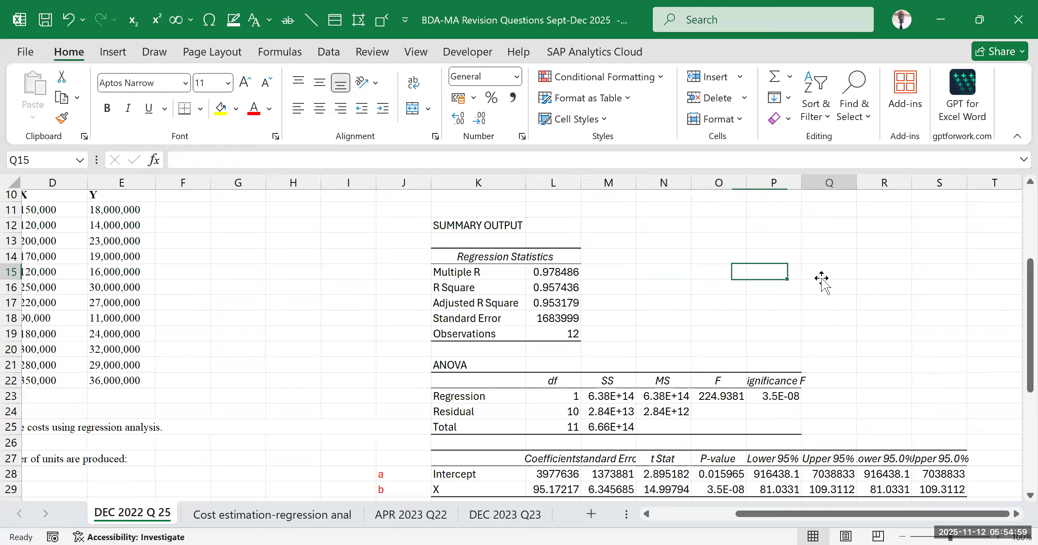
click(645, 289)
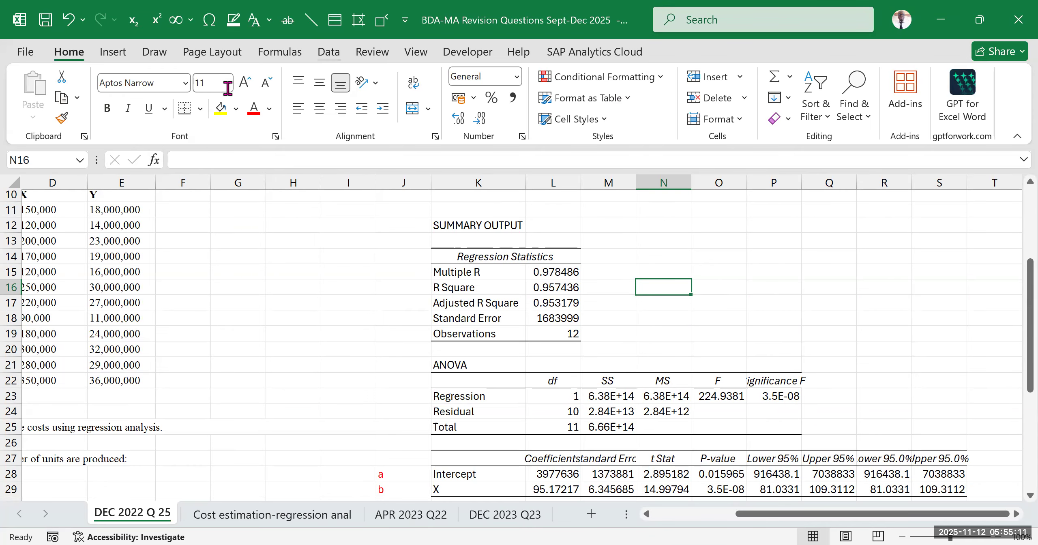
Review the Regression tool's input ranges, confidence level and output range, and close it without running the analysis
click(328, 52)
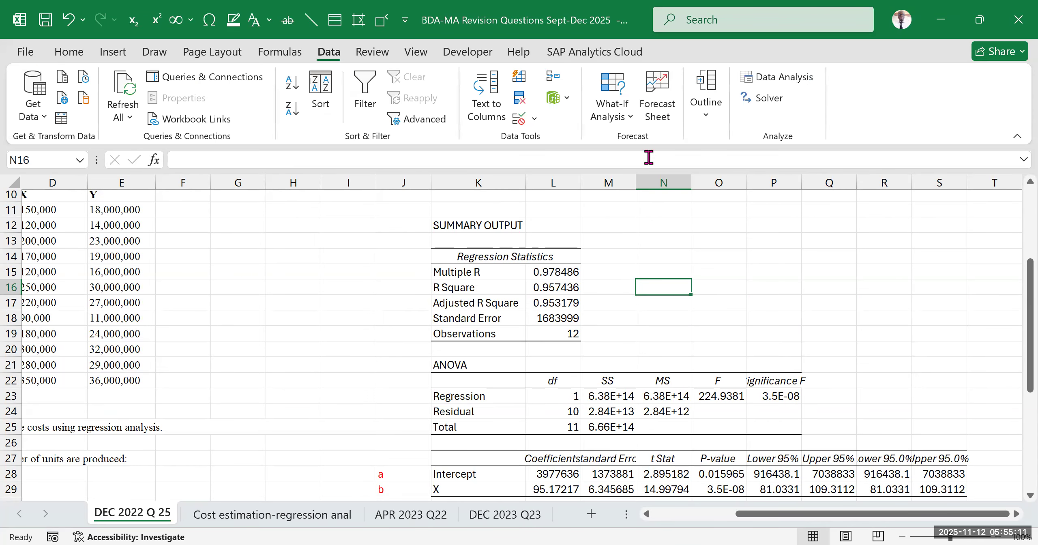
click(791, 84)
click(390, 270)
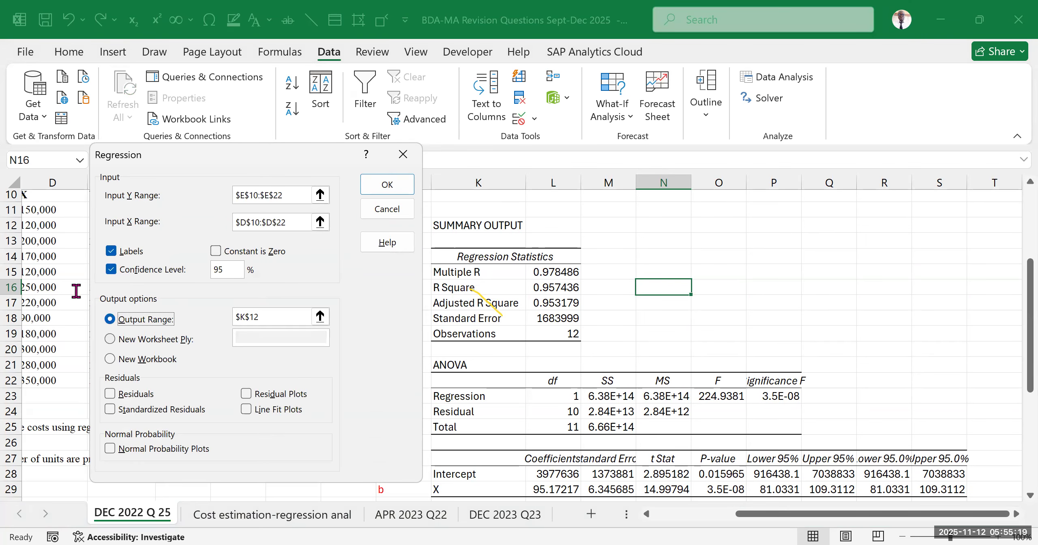
click(275, 316)
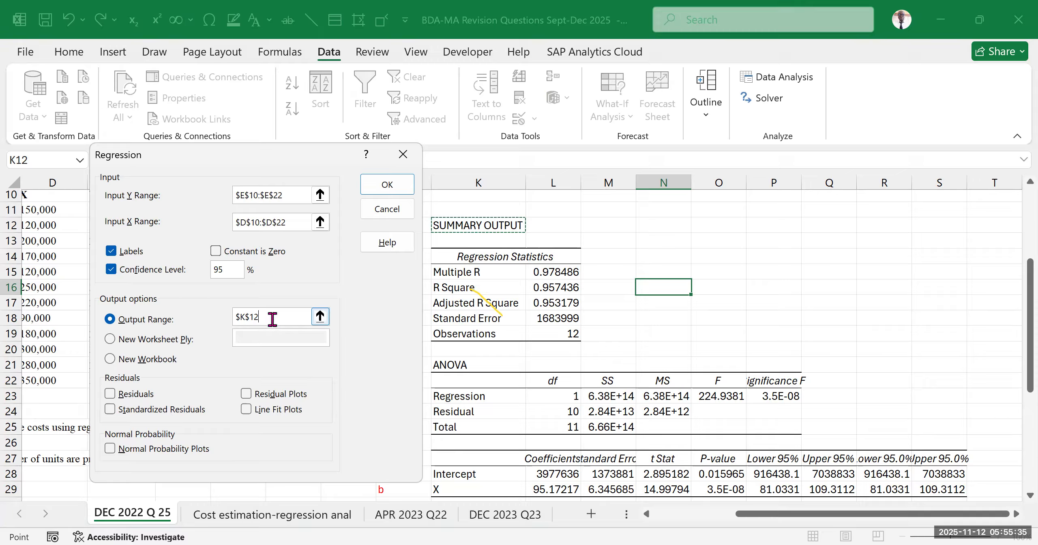
click(273, 317)
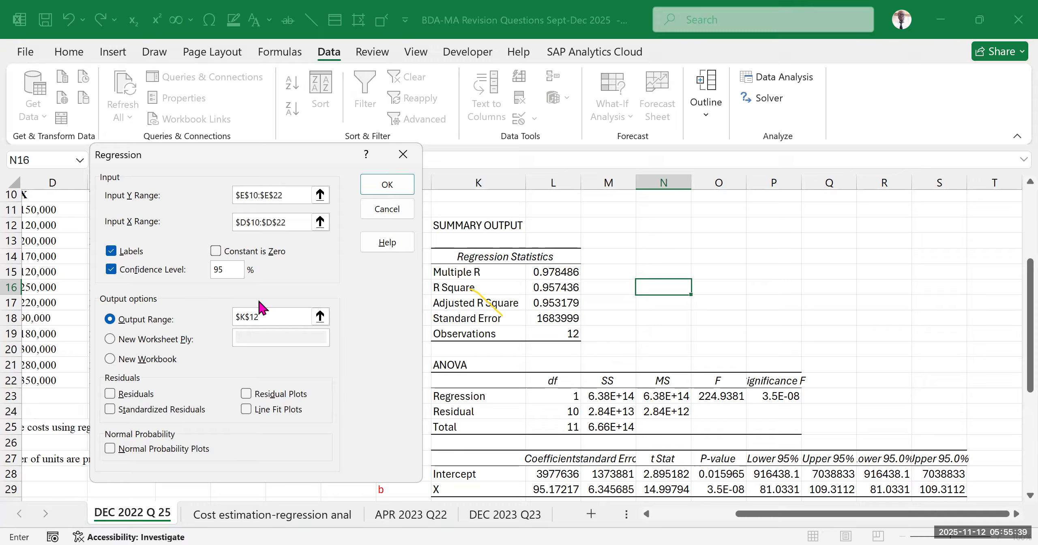
click(110, 321)
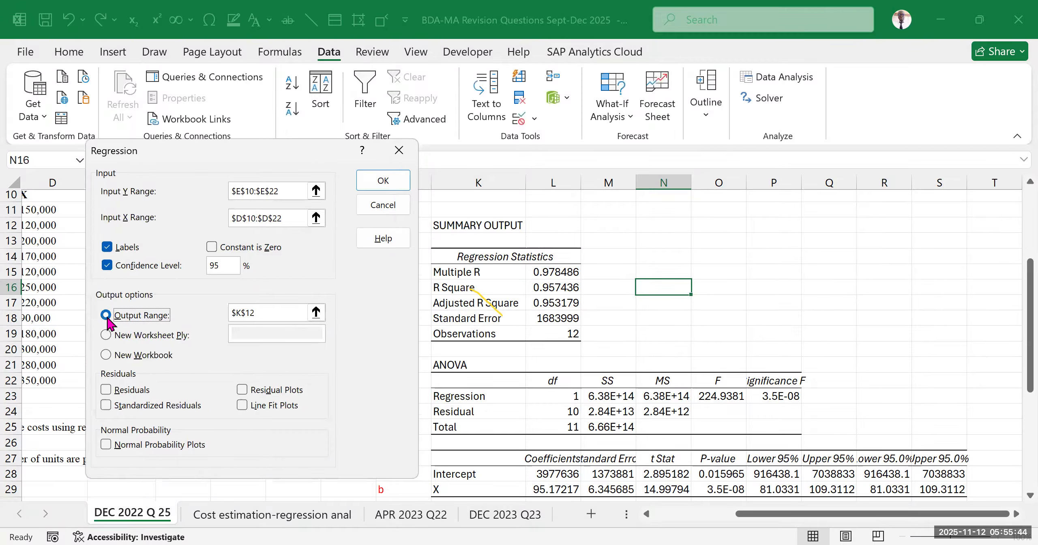
click(271, 312)
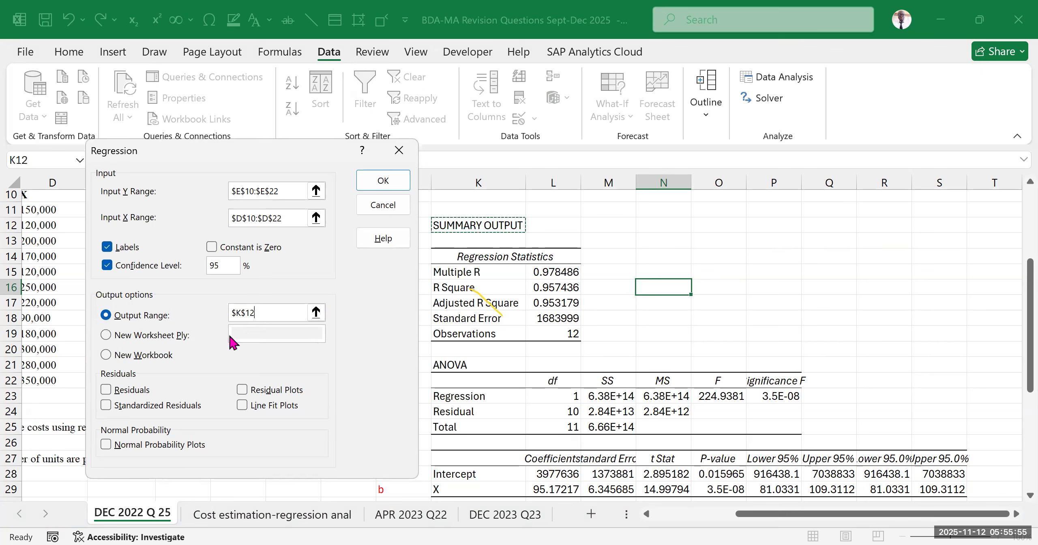
click(397, 155)
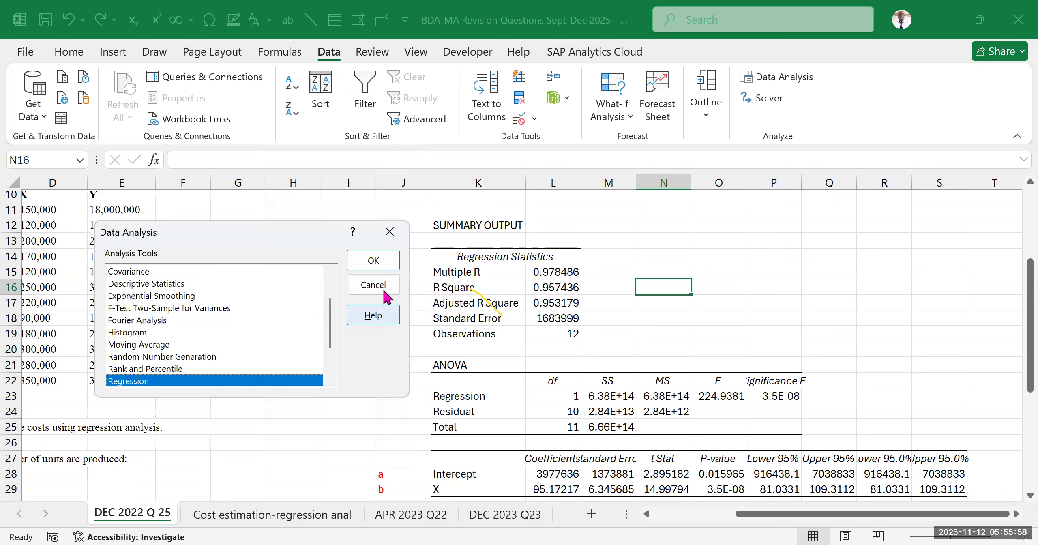
click(386, 234)
Check the b row of the coefficients table against the definition of b on the Cost estimation-regression anal sheet, and return to DEC 2022 Q 25
click(860, 276)
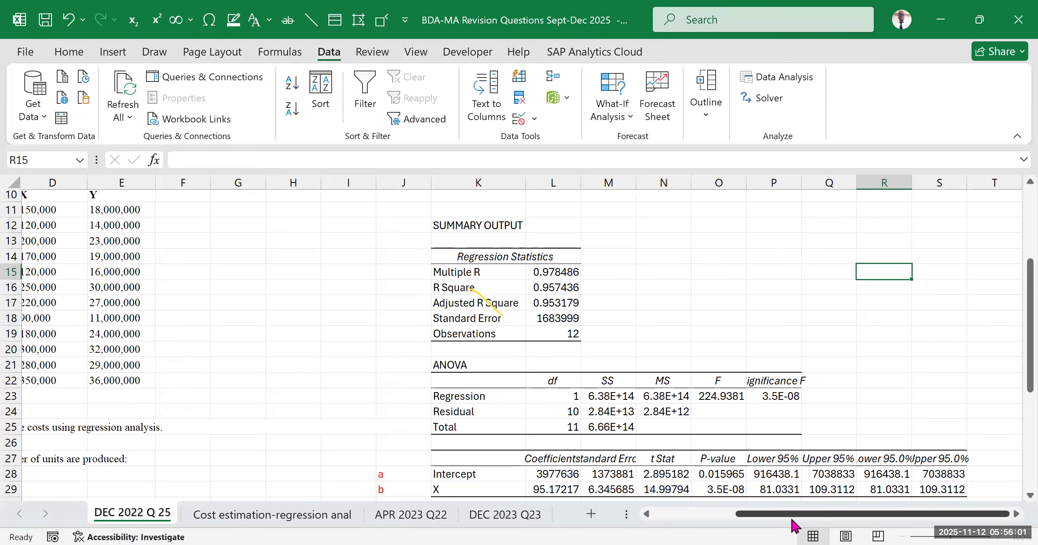
drag(796, 524, 734, 523)
scroll(706, 401, down, 5)
scroll(705, 401, up, 2)
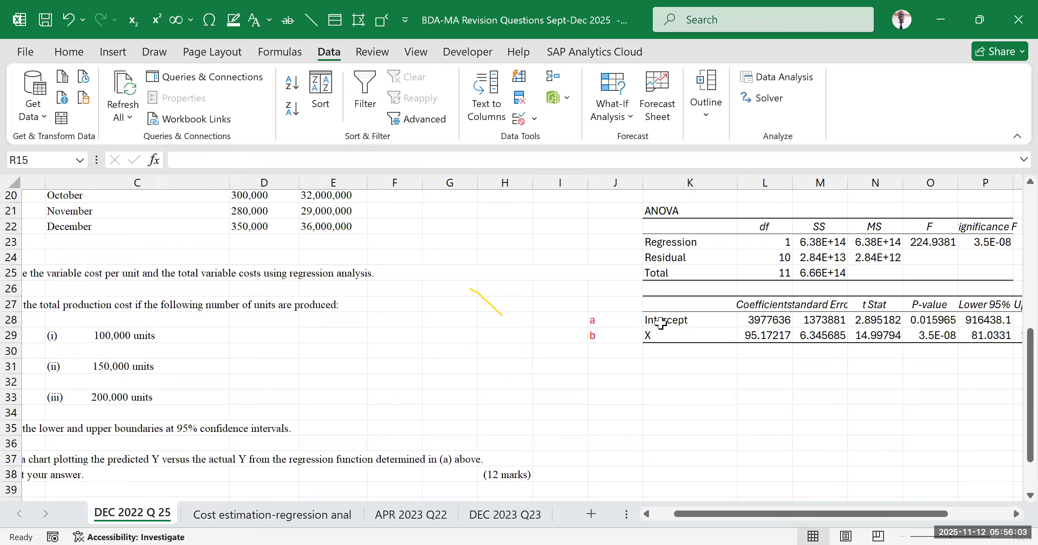
drag(624, 321, 669, 333)
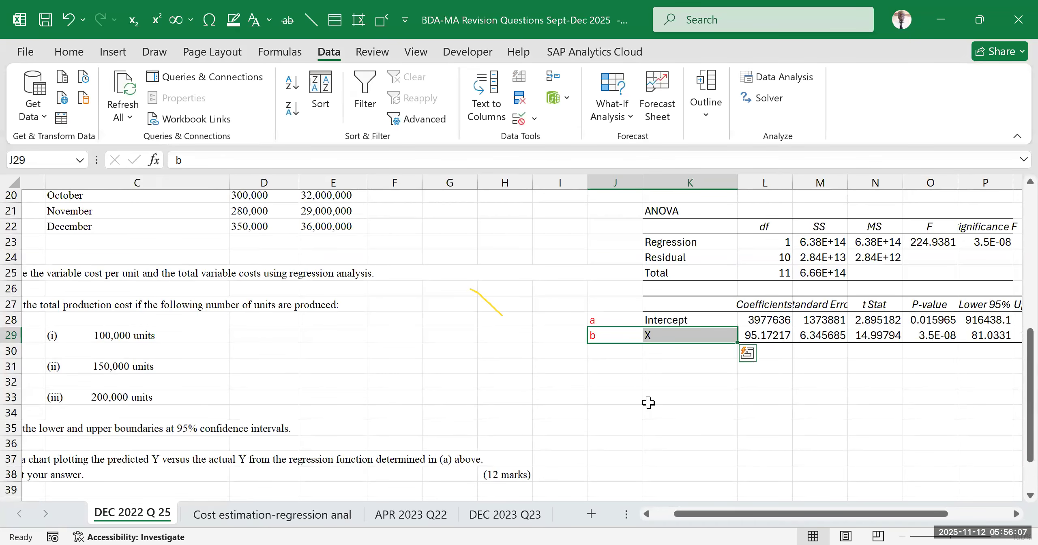
click(250, 517)
click(264, 367)
click(264, 398)
drag(263, 382, 430, 383)
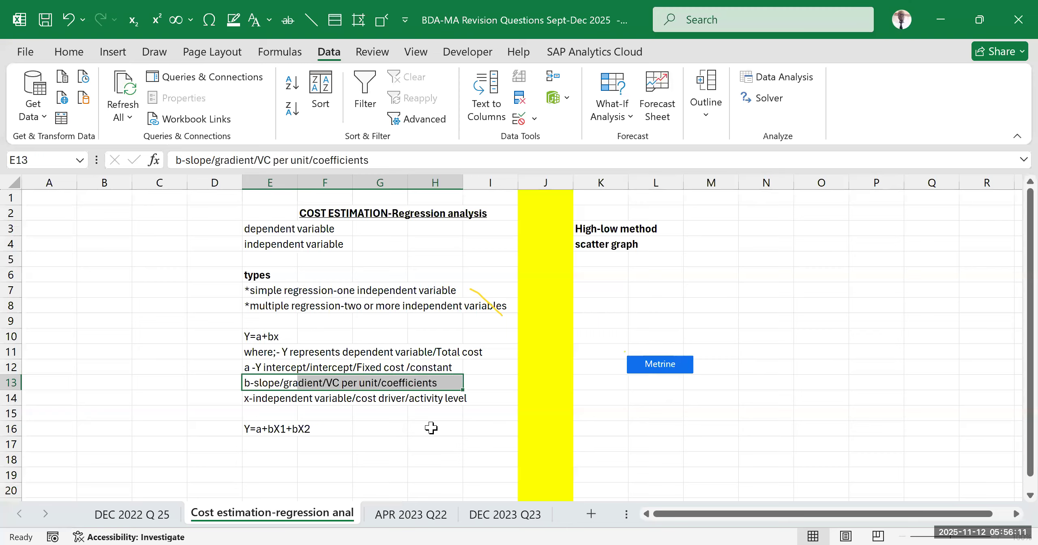
click(775, 344)
scroll(267, 412, down, 7)
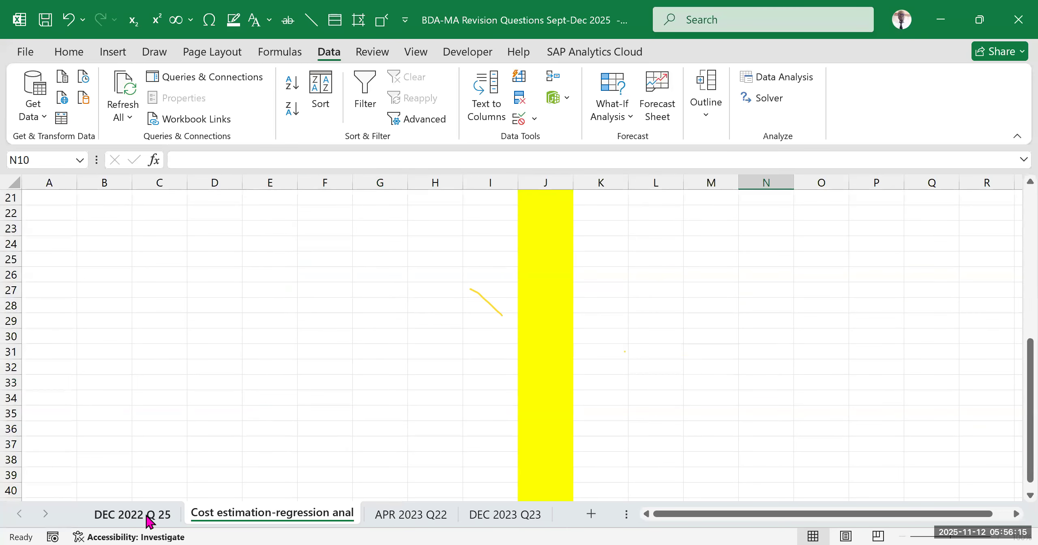
click(148, 514)
Review the monthly X and Y data and the requirements alongside the regression output
scroll(370, 382, up, 3)
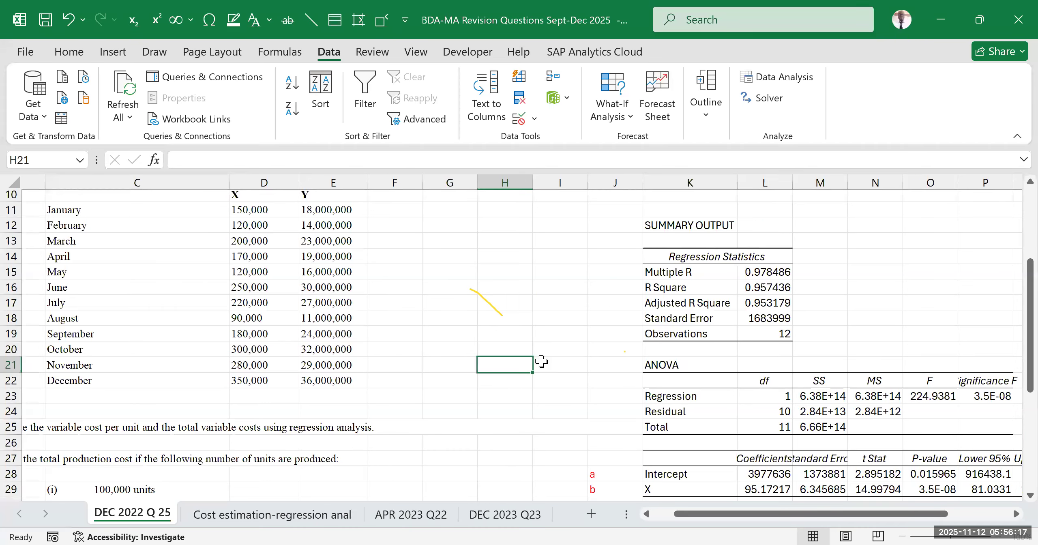
key(Up)
key(Up)
key(Up)
key(Up)
key(Up)
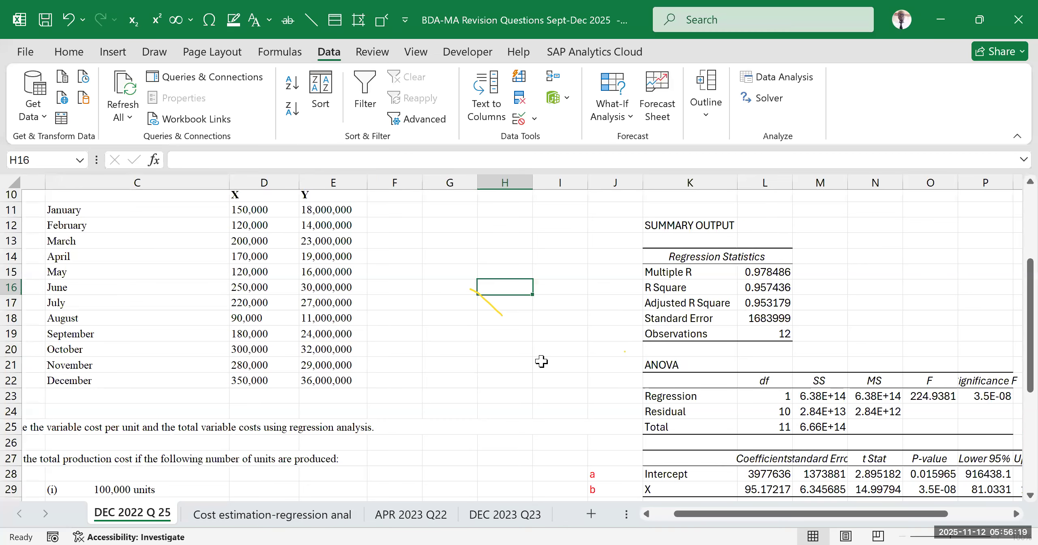
click(487, 368)
key(Up)
key(Up)
key(Up)
key(Up)
scroll(250, 369, down, 1)
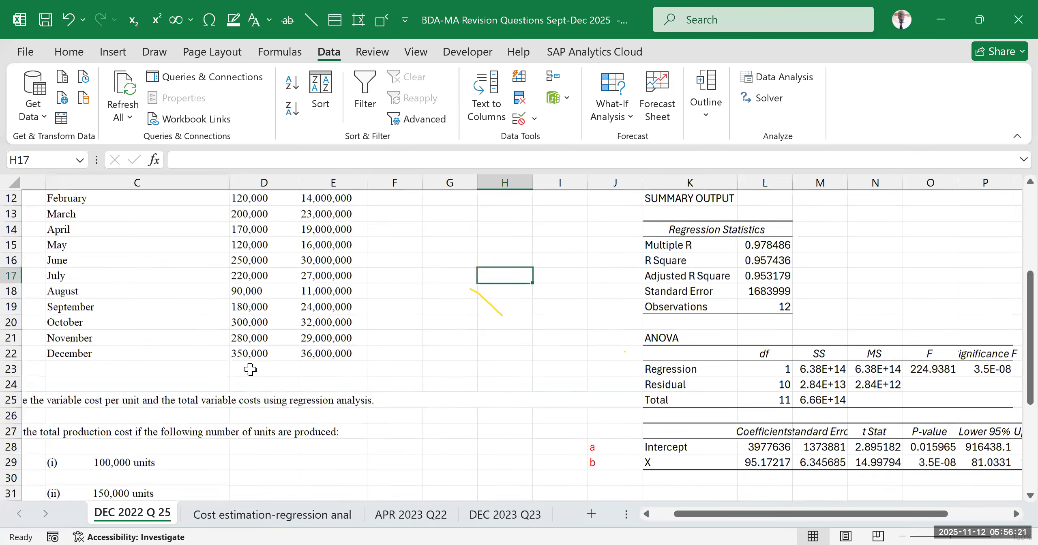
scroll(250, 369, down, 1)
click(746, 446)
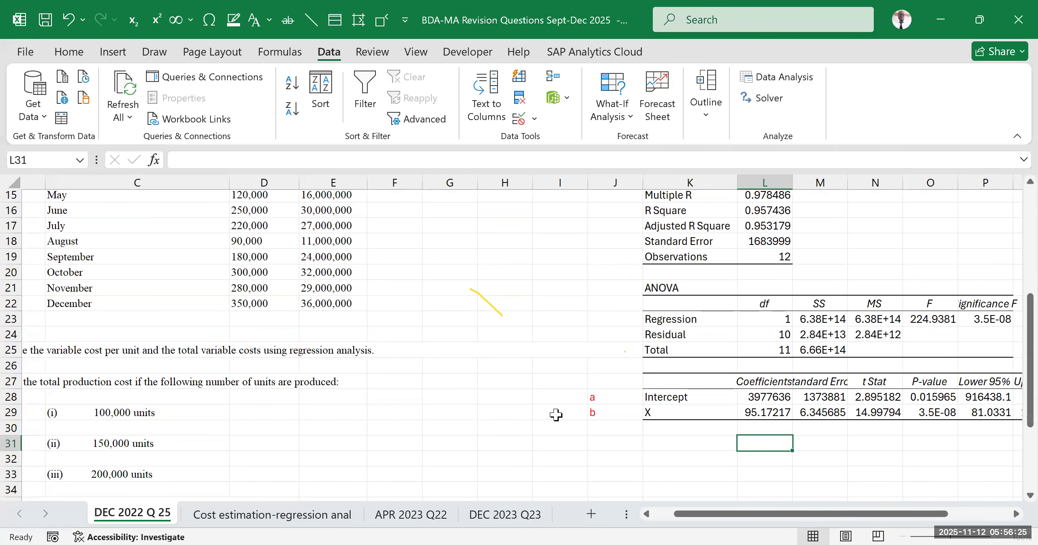
Enter the label "Variable cost per unit" in C26, under requirement (a)
click(646, 514)
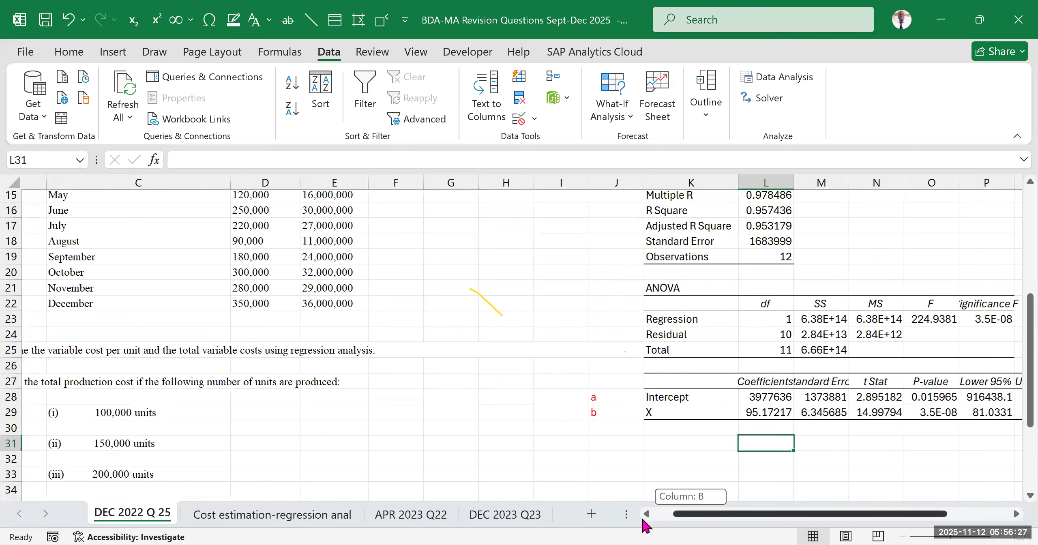
click(144, 367)
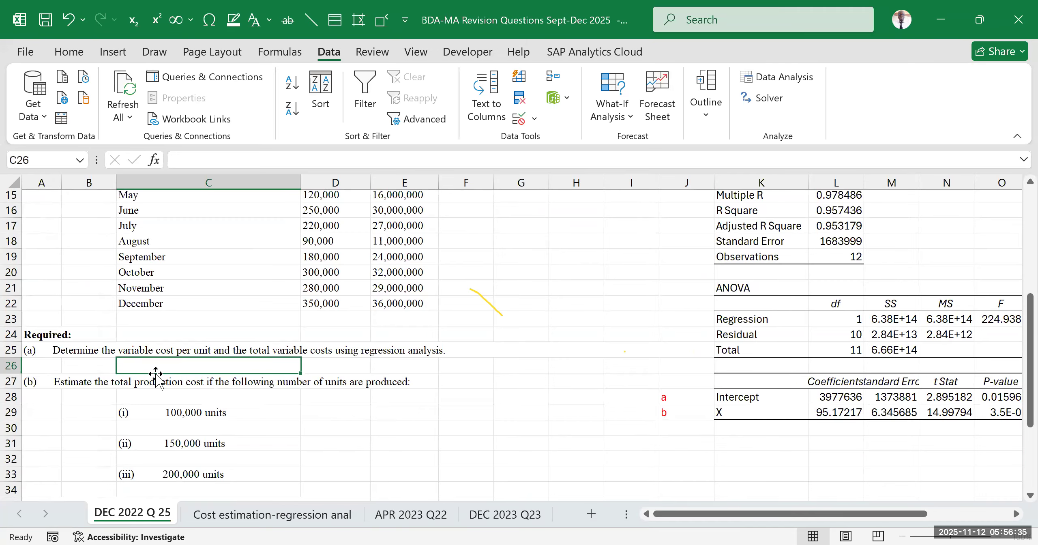
text(V)
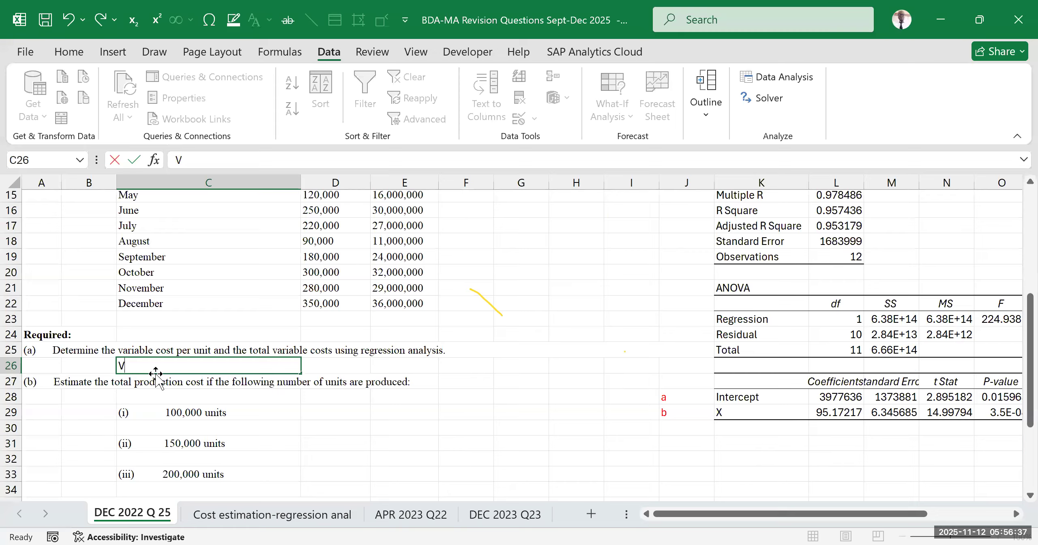
text(ariable cost per unit)
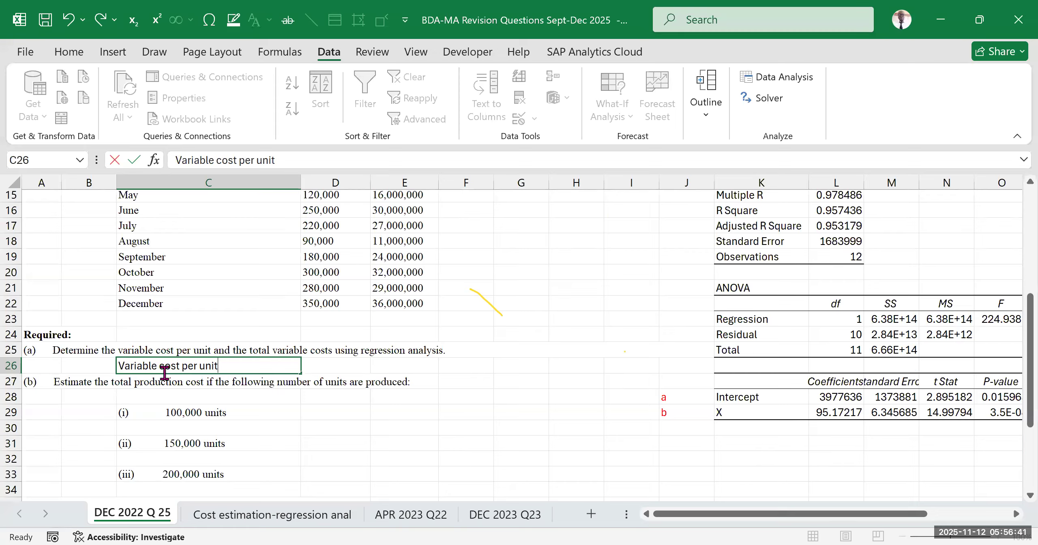
key(Return)
Link D26 to the X coefficient of the regression output with the formula =L29
click(315, 364)
text(=)
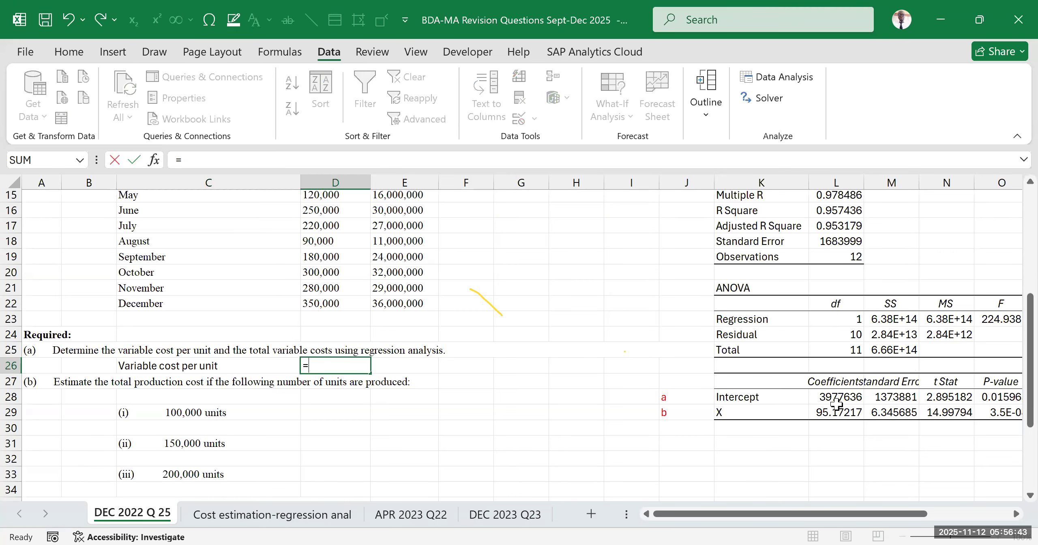
click(839, 411)
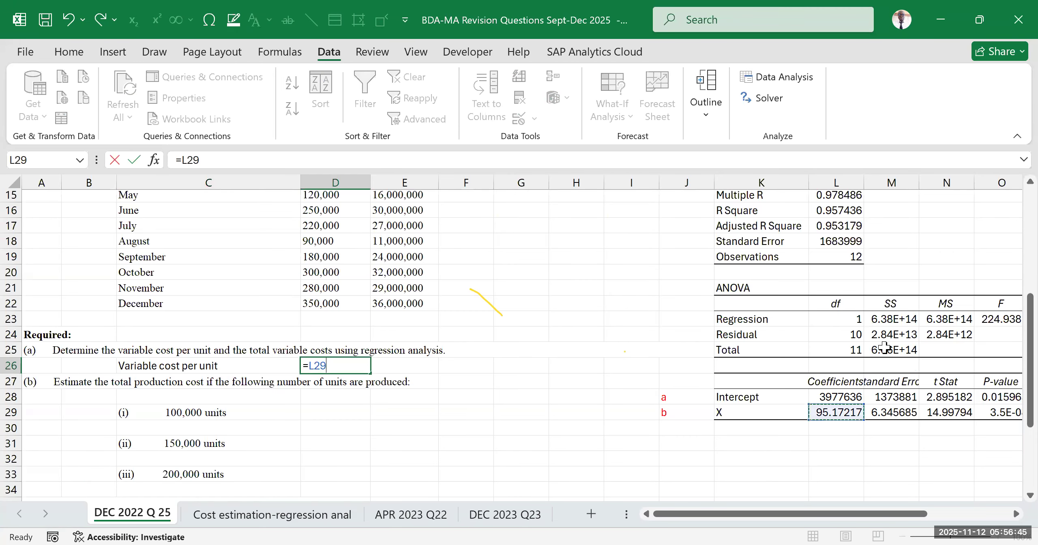
click(861, 178)
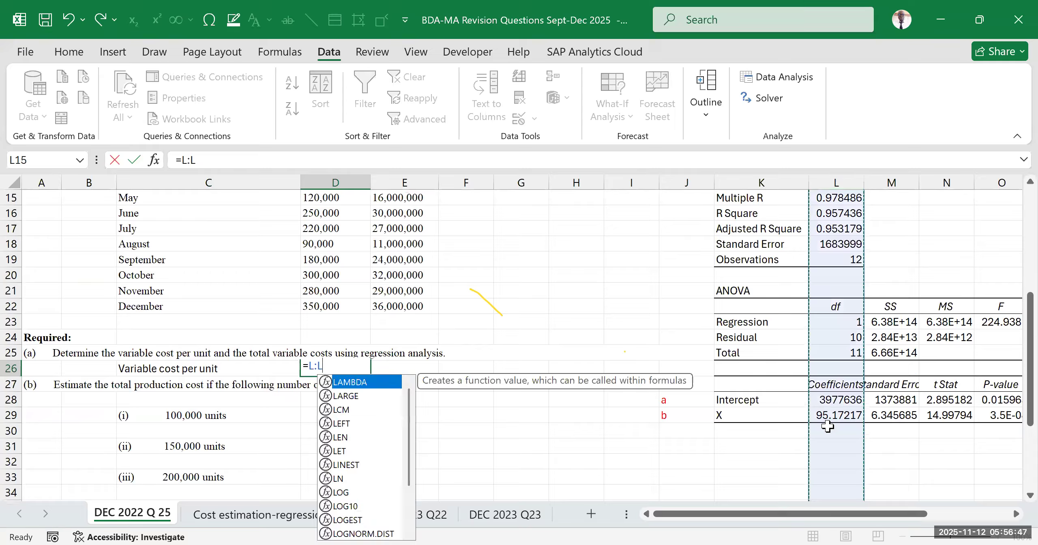
click(830, 413)
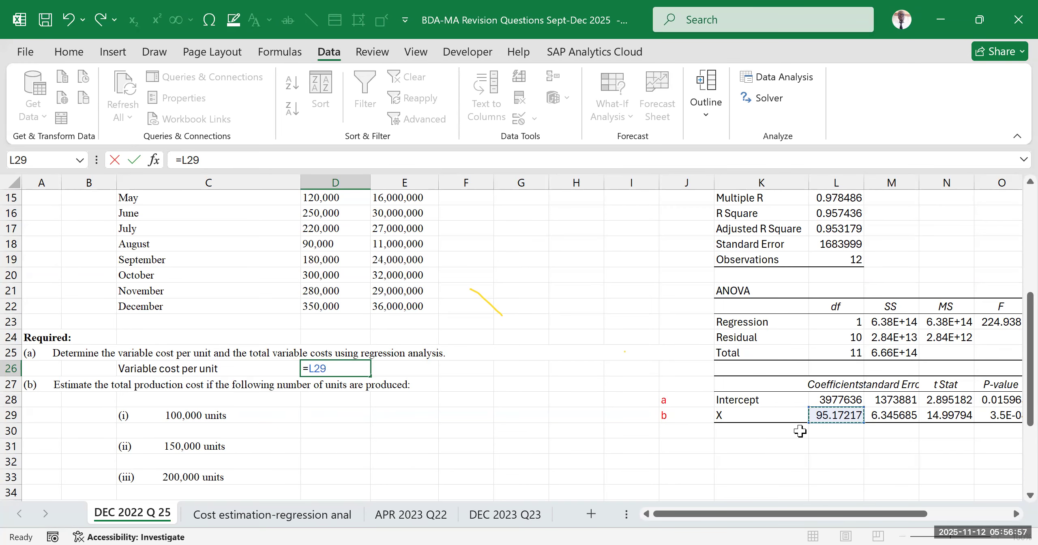
key(Return)
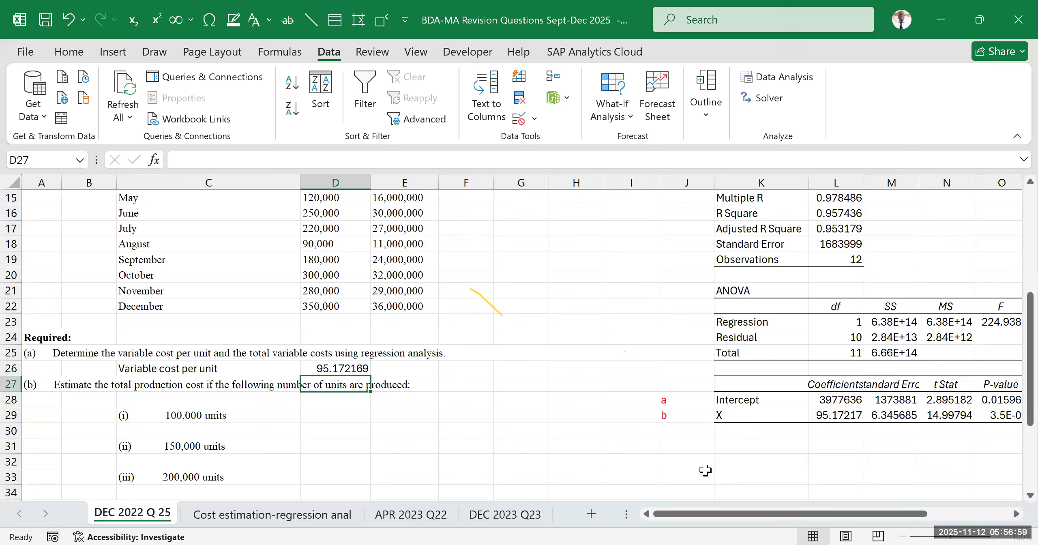
Make the variable cost per unit label and its value in C26:D26 bold
click(347, 444)
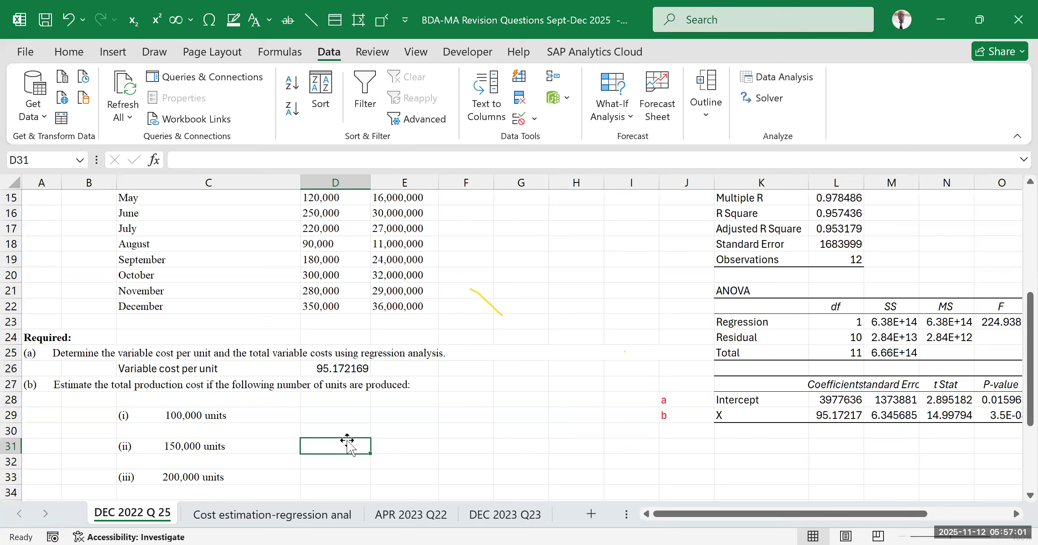
drag(143, 369, 352, 372)
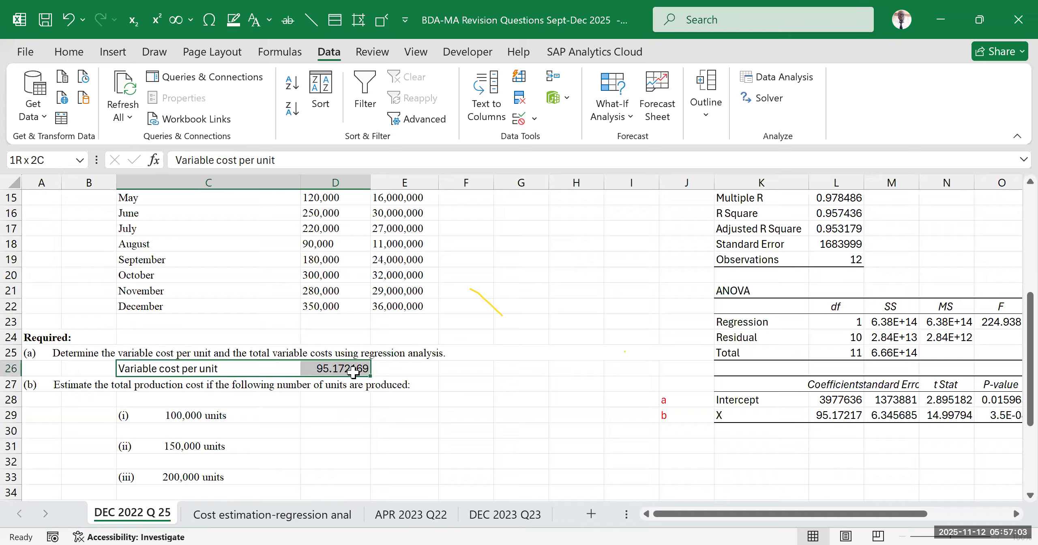
click(69, 52)
click(108, 109)
click(565, 384)
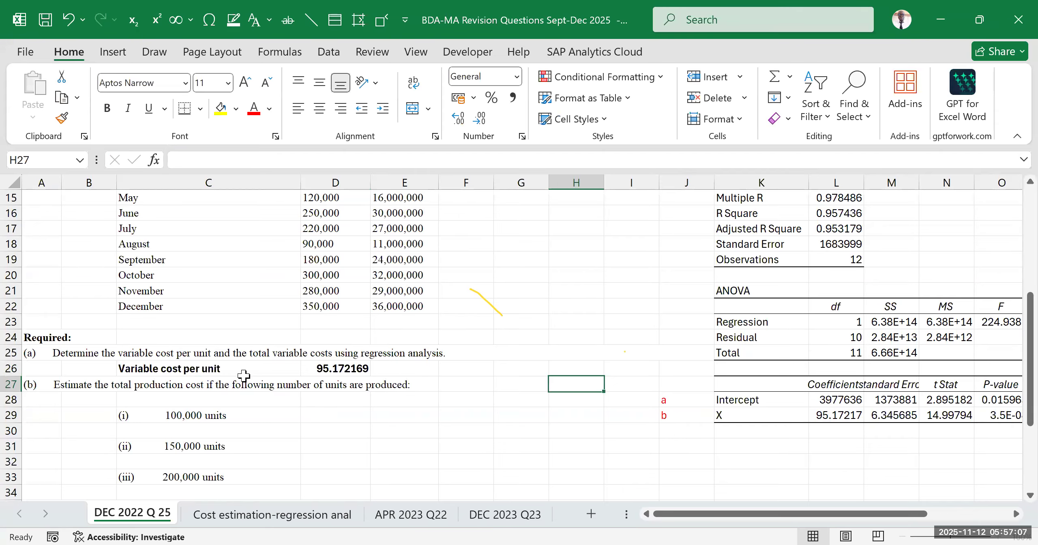
Review the TVC formula note in F9 against the variable cost per unit in D26
scroll(519, 359, up, 3)
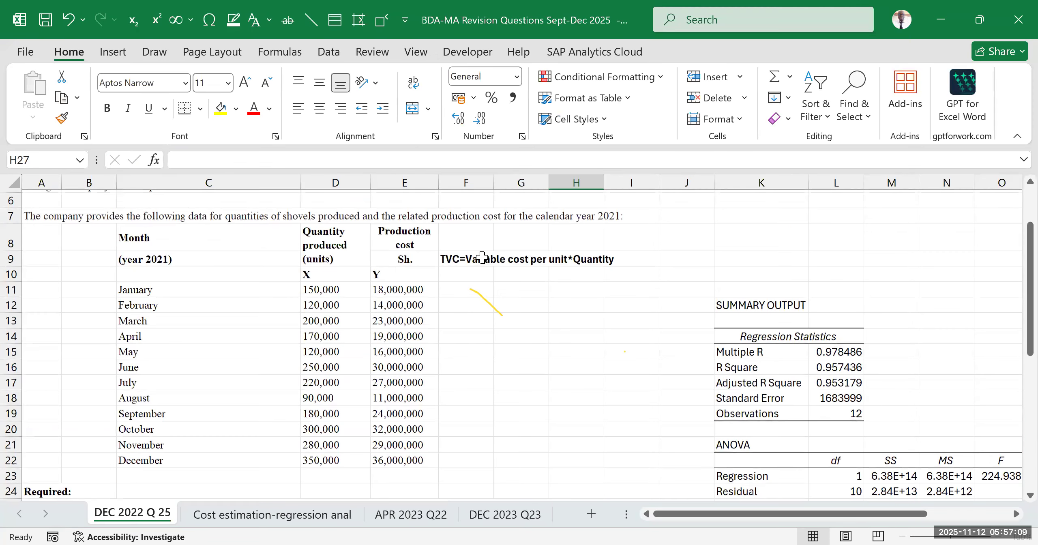
click(466, 259)
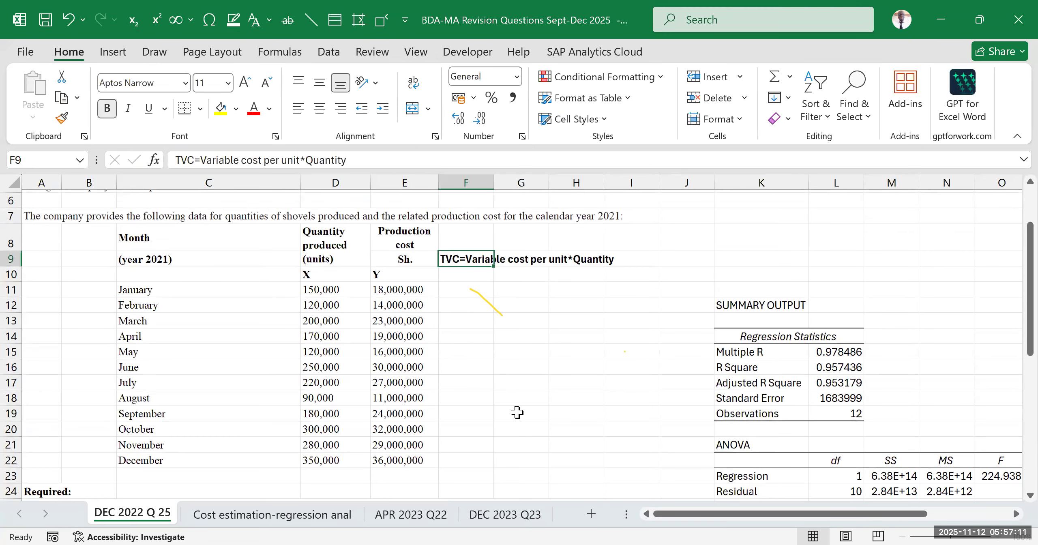
click(517, 357)
scroll(418, 396, down, 3)
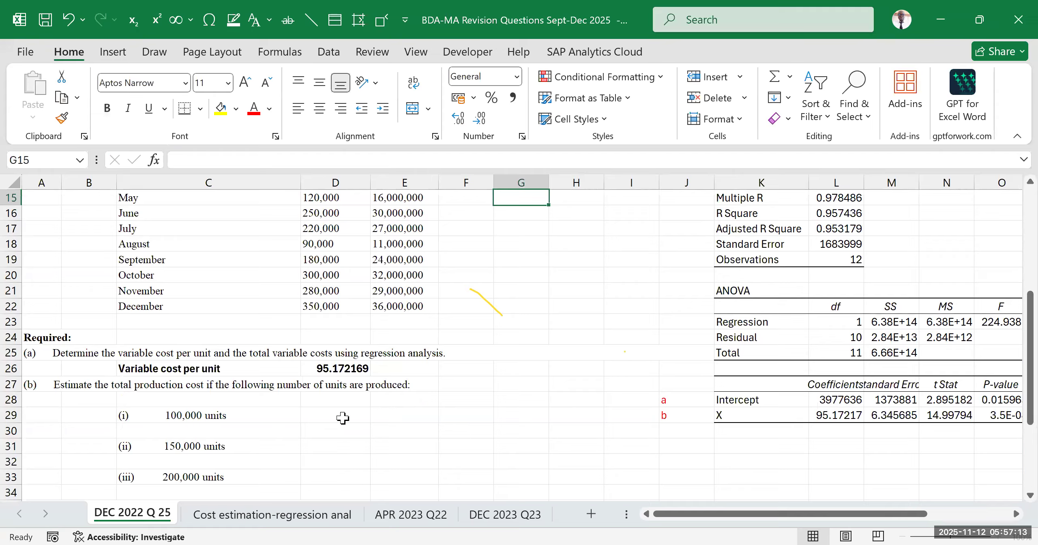
click(331, 370)
scroll(479, 413, up, 3)
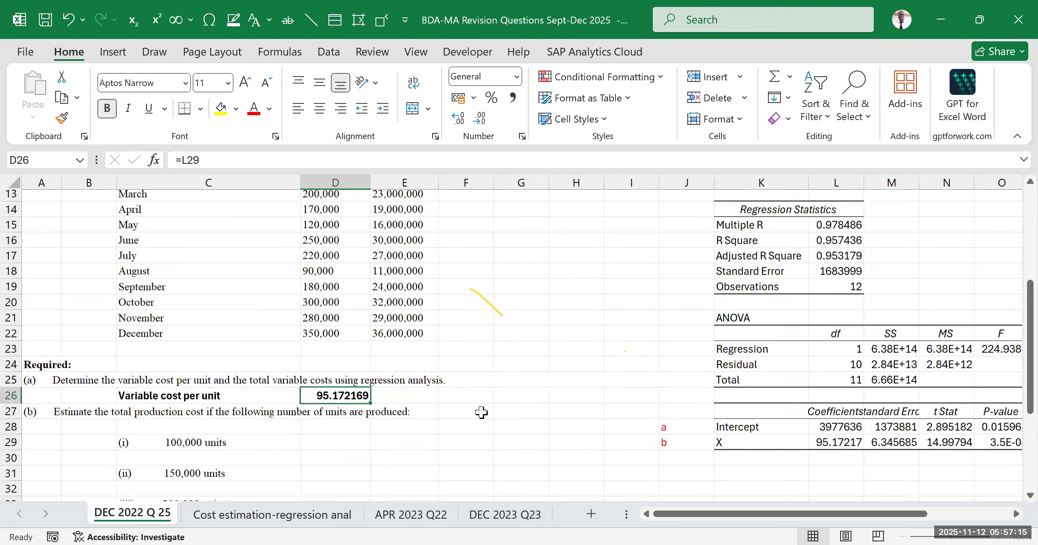
scroll(473, 356, up, 2)
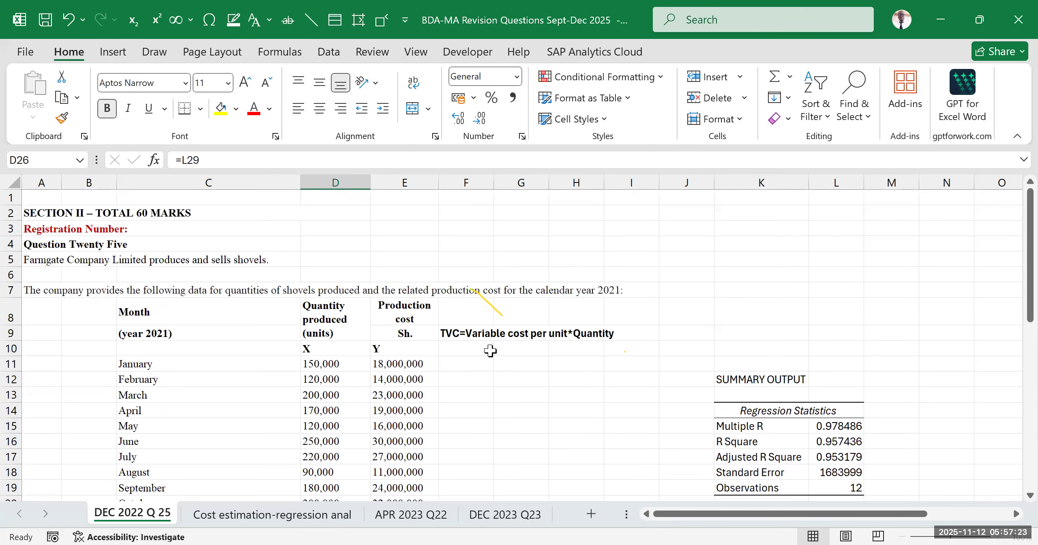
Enter the column heading "TVC" in F10, rejecting the suggested completion, and make it bold
click(473, 350)
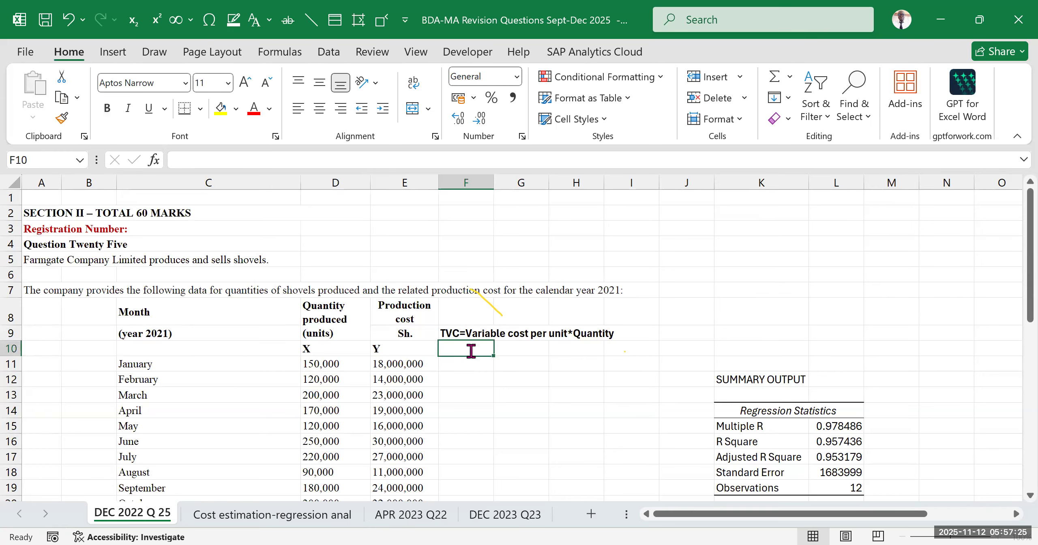
text(TVC)
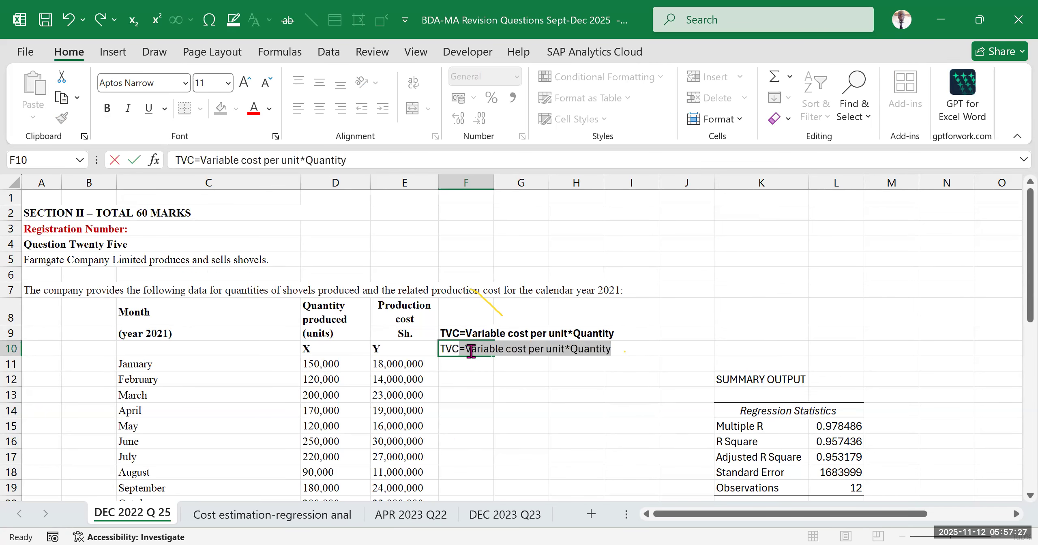
key(Delete)
drag(528, 428, 523, 458)
click(481, 348)
key(ctrl+b)
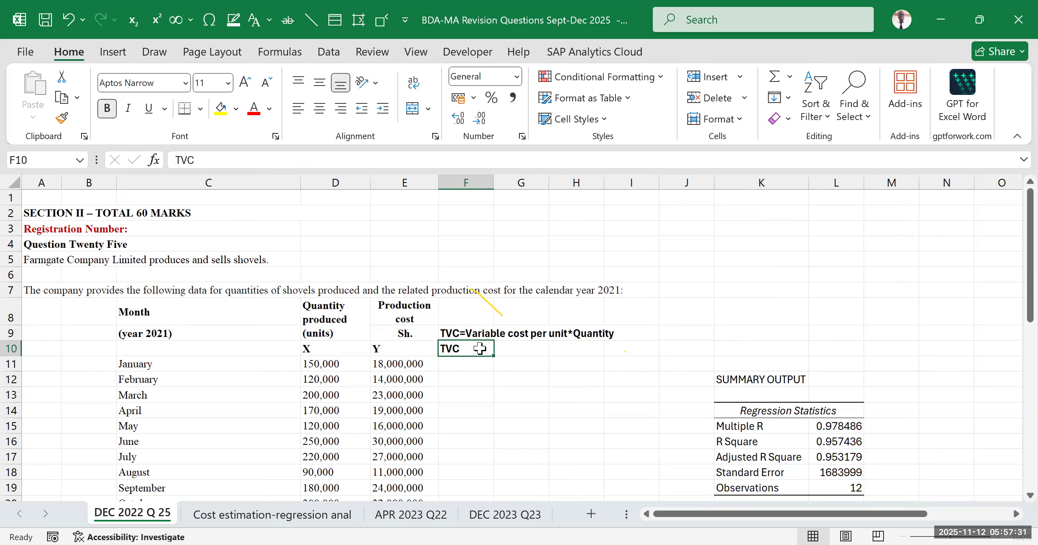
Check which rows of the TVC column correspond to the months January to December
drag(471, 364, 470, 488)
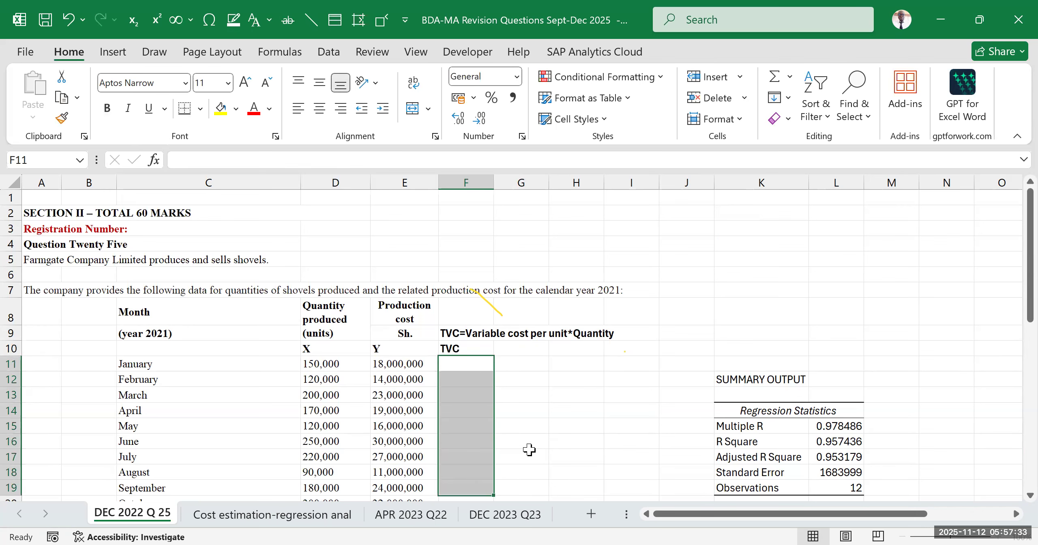
scroll(231, 411, down, 2)
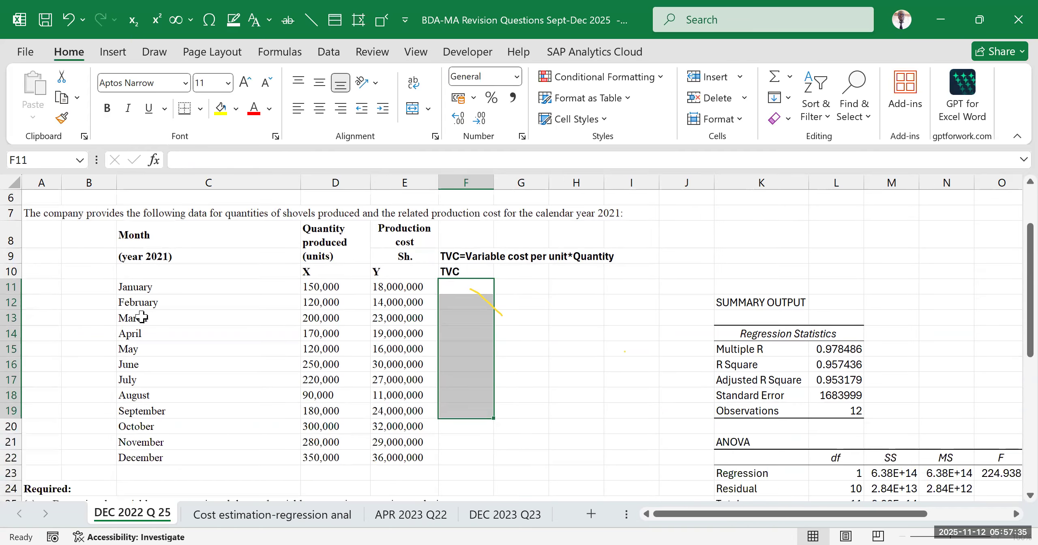
click(141, 291)
click(158, 459)
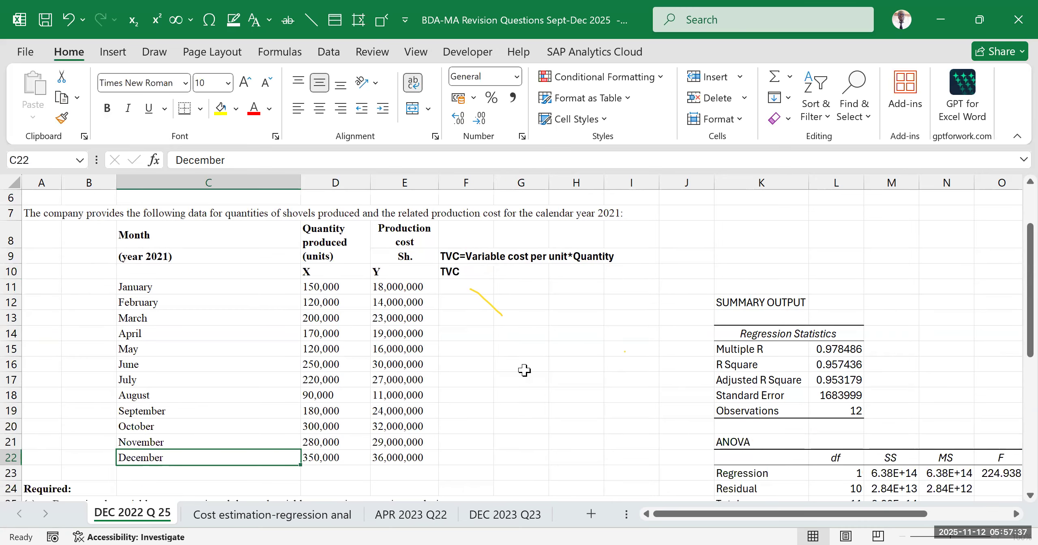
scroll(455, 354, up, 2)
Calculate January's total variable cost in F11 with =$L$29*D11 and apply the comma number format
click(449, 364)
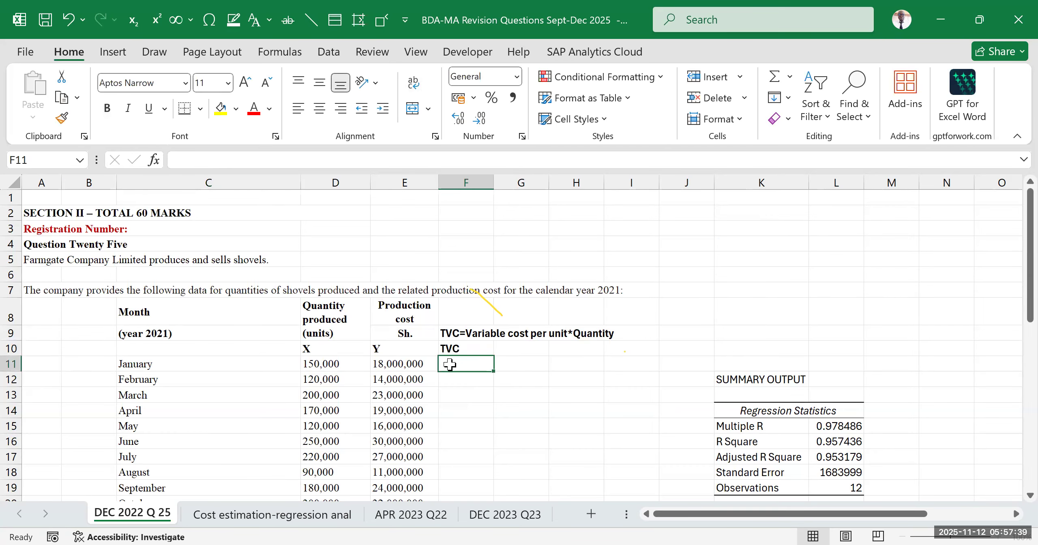
text(=)
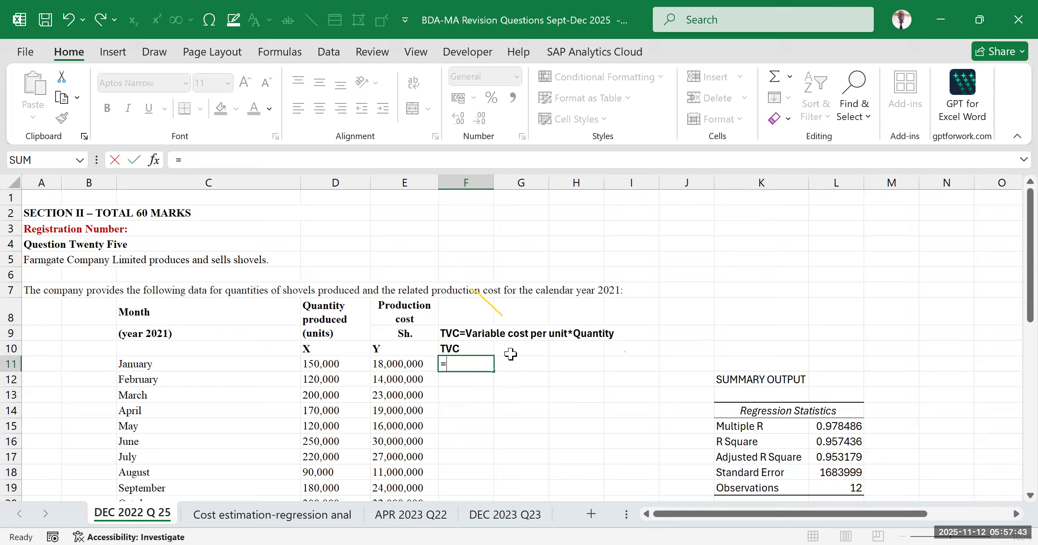
scroll(535, 345, down, 3)
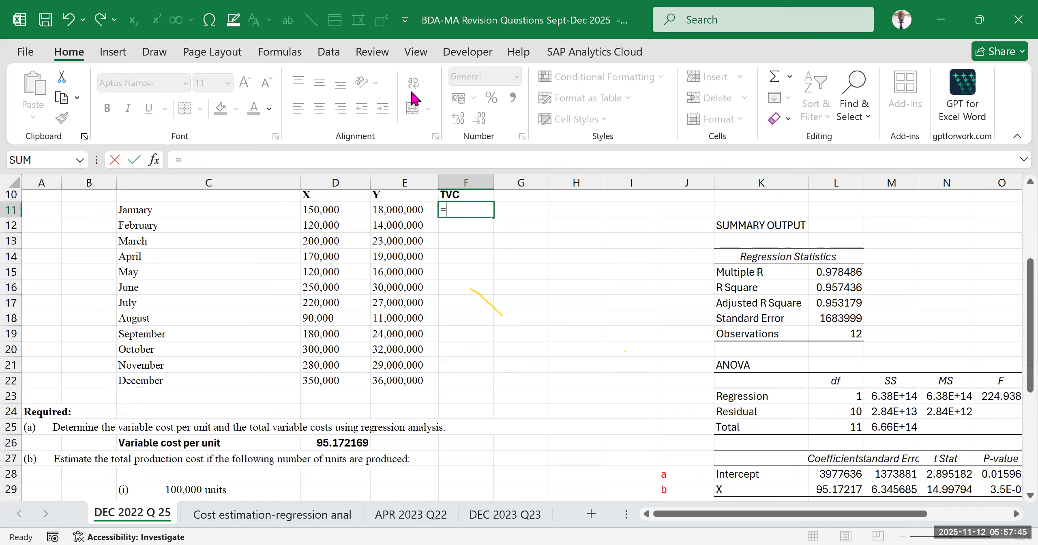
scroll(714, 371, down, 3)
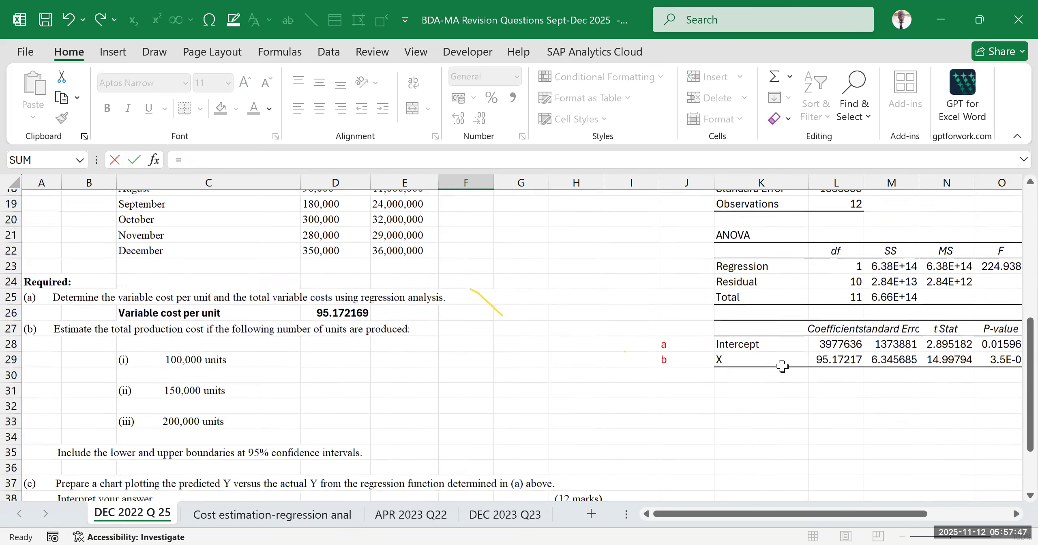
scroll(782, 366, down, 1)
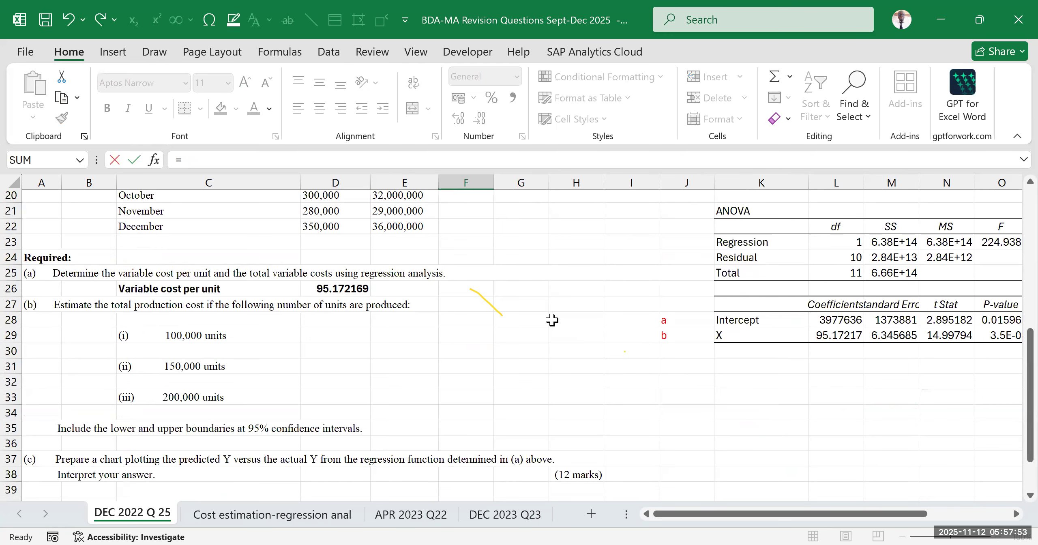
scroll(556, 316, up, 3)
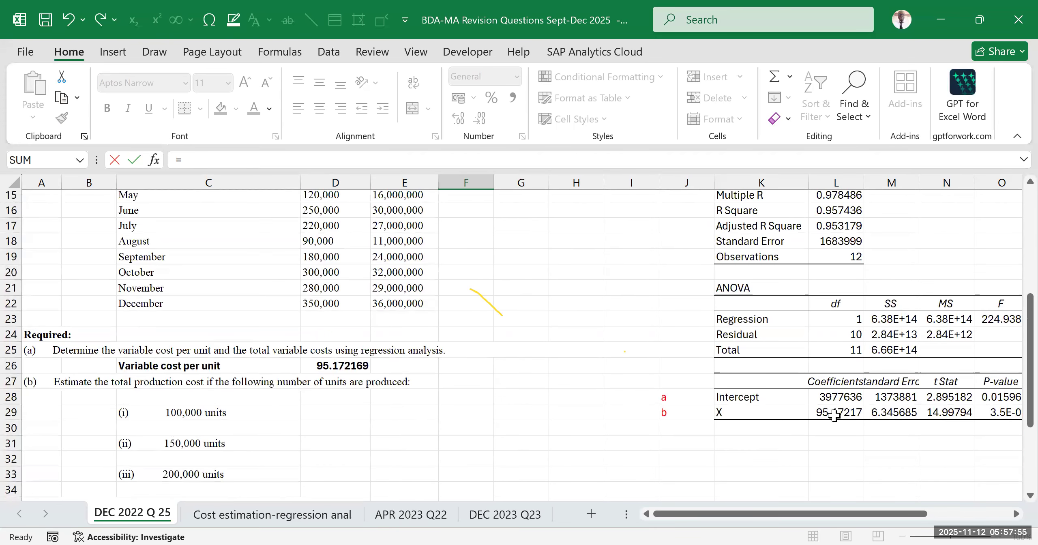
click(838, 410)
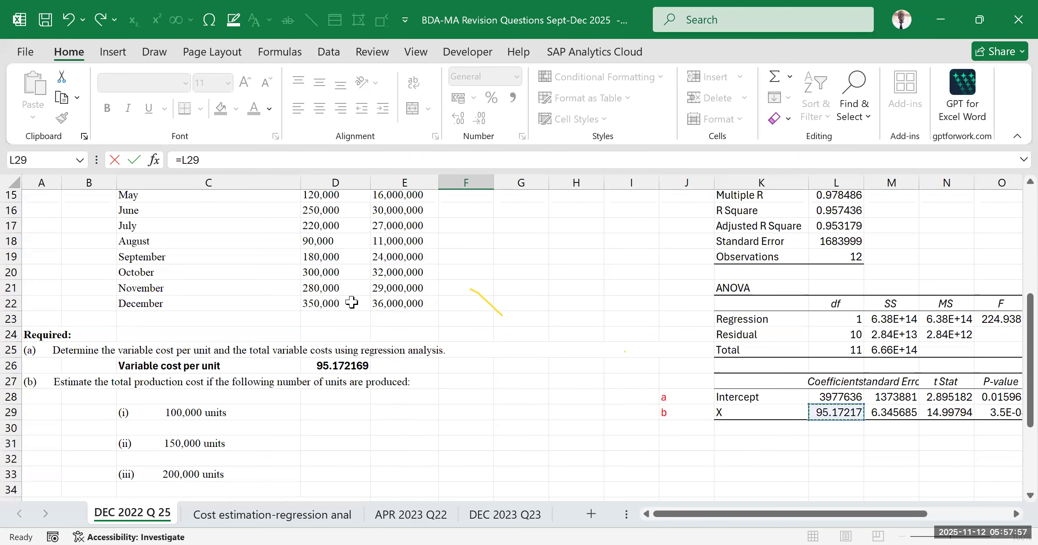
scroll(543, 393, up, 5)
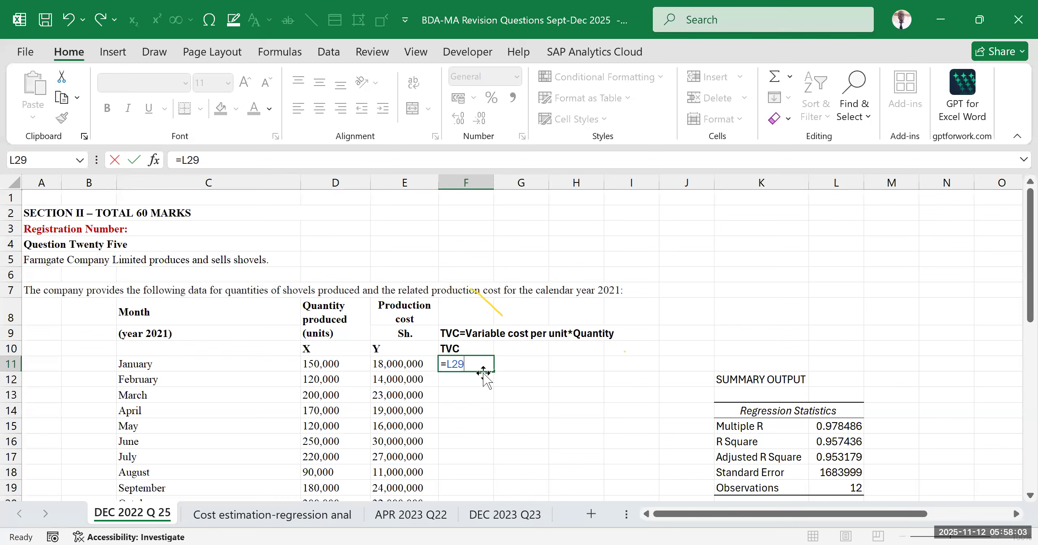
key(F4)
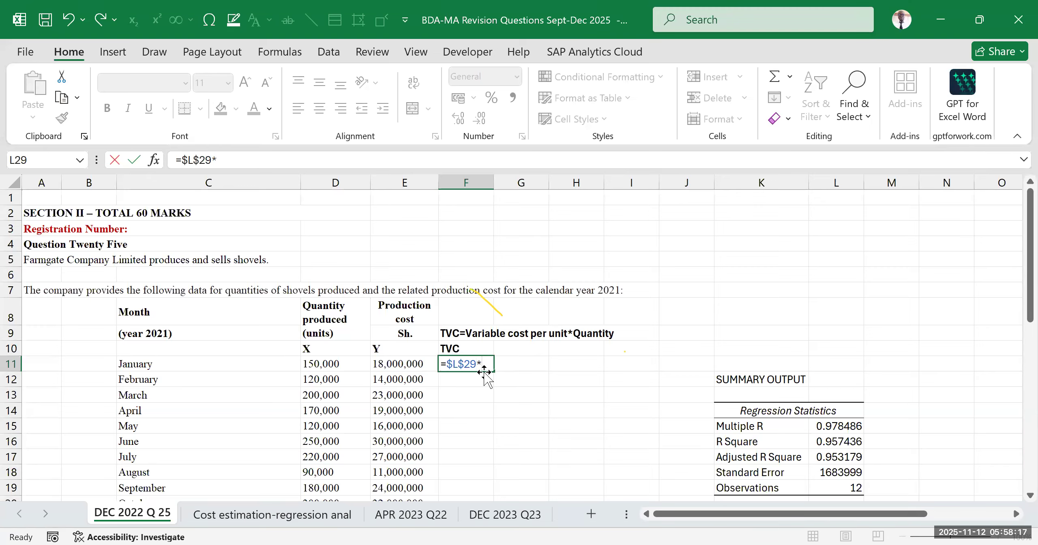
click(320, 363)
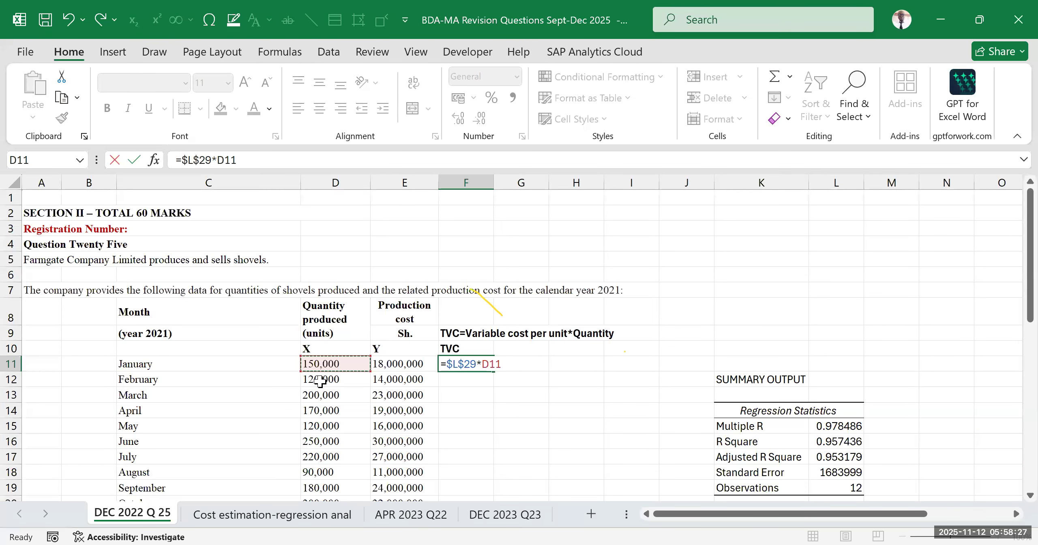
scroll(365, 398, down, 3)
scroll(371, 401, up, 3)
key(ctrl+Return)
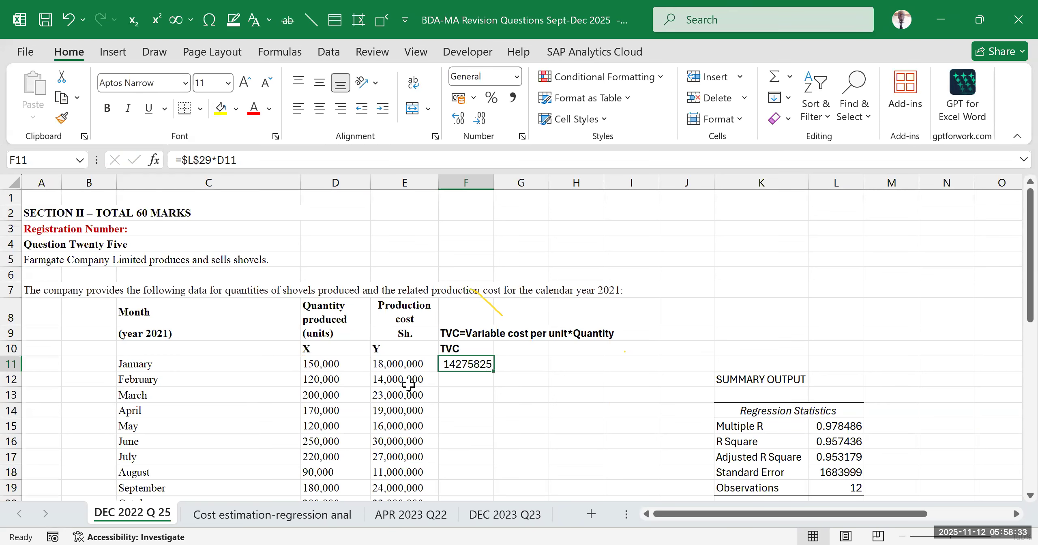
click(516, 99)
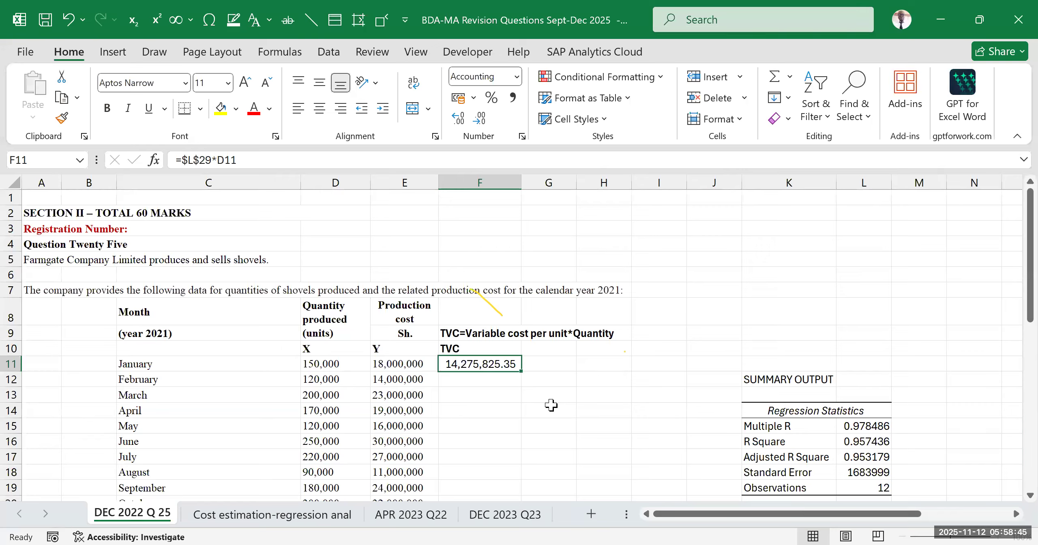
Fill January's TVC formula from F11 down to December in F22, and undo the fill
scroll(525, 383, down, 1)
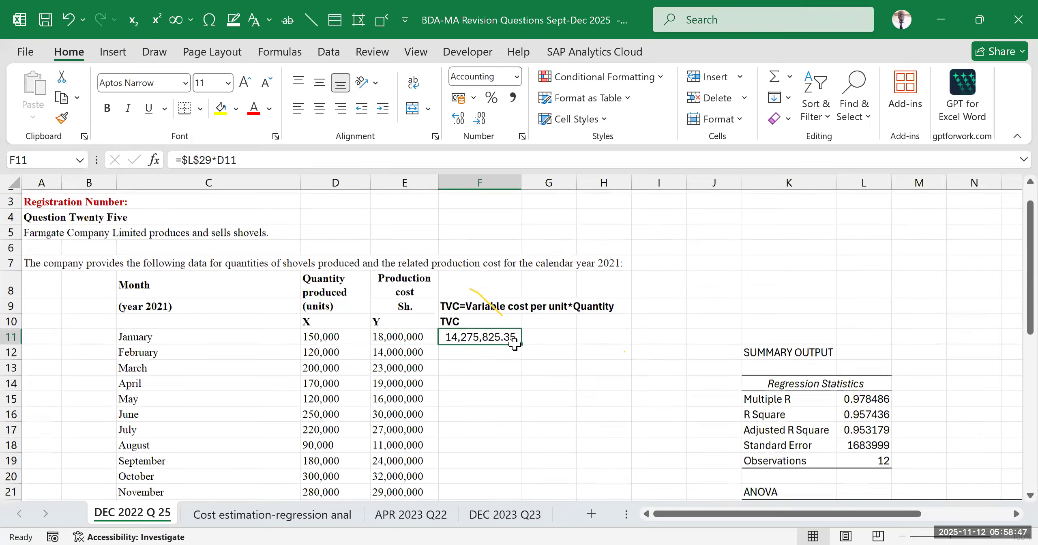
scroll(514, 344, down, 1)
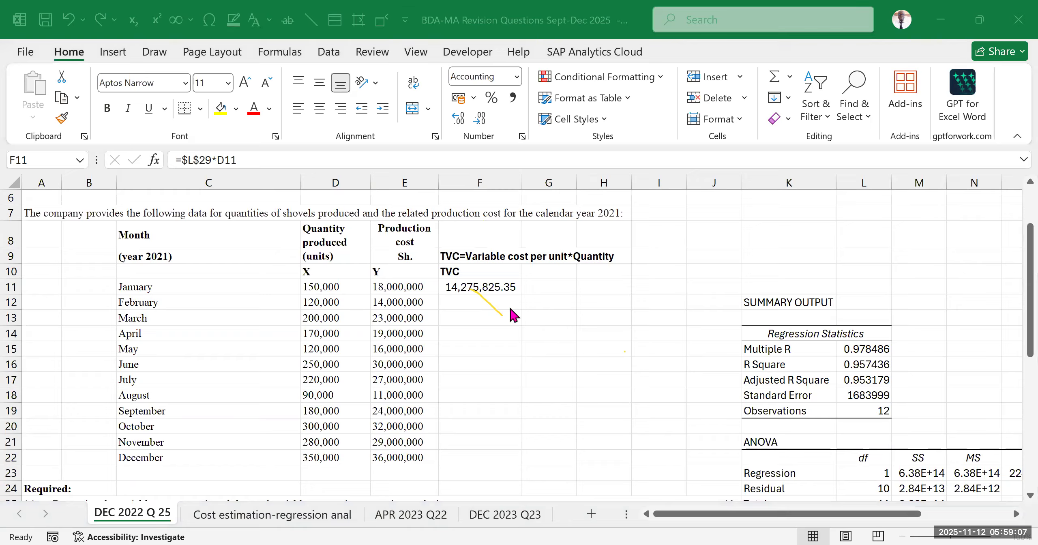
click(495, 282)
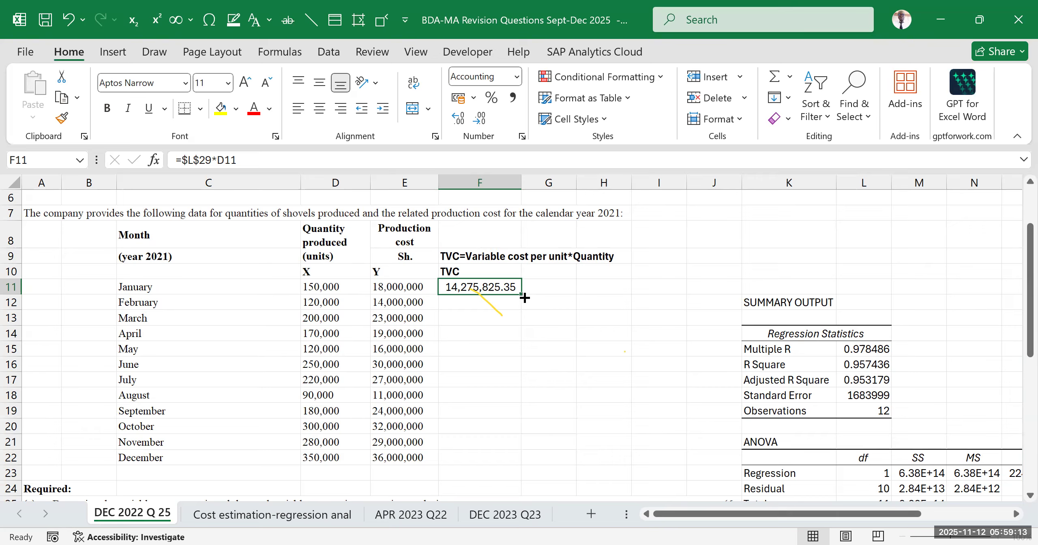
drag(520, 294, 508, 456)
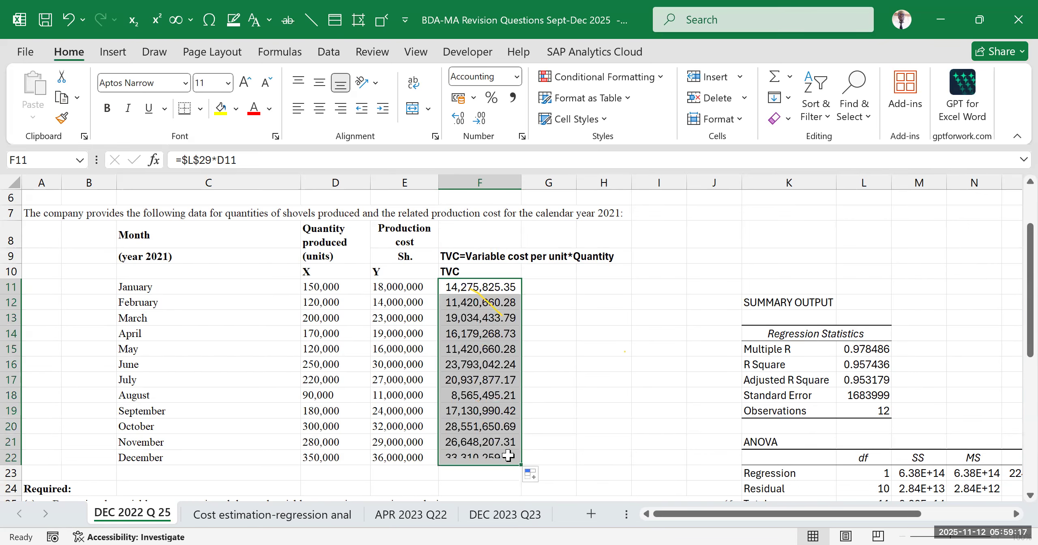
key(ctrl+z)
click(566, 346)
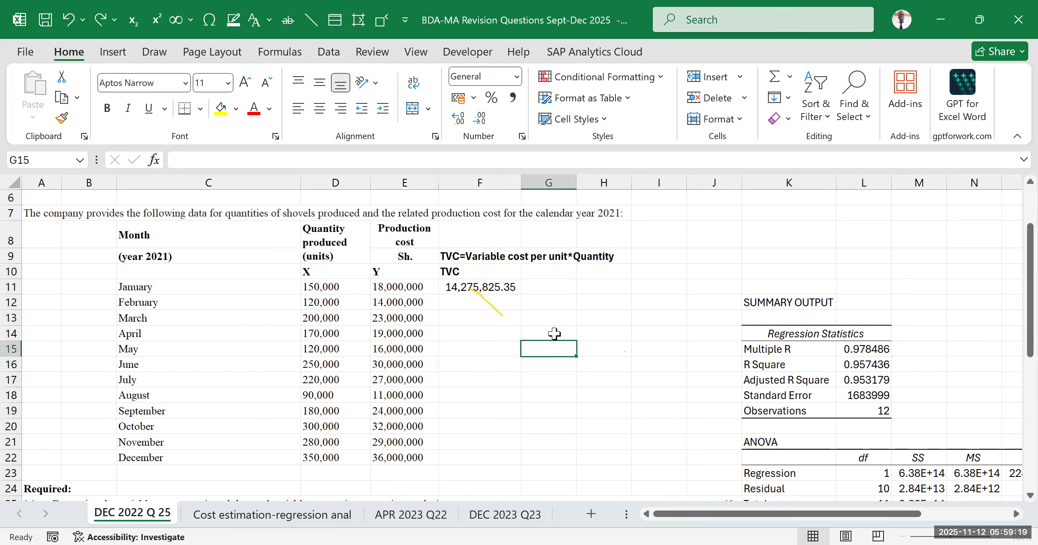
Copy the F11 total variable cost formula down the TVC column to cover February through December
click(499, 289)
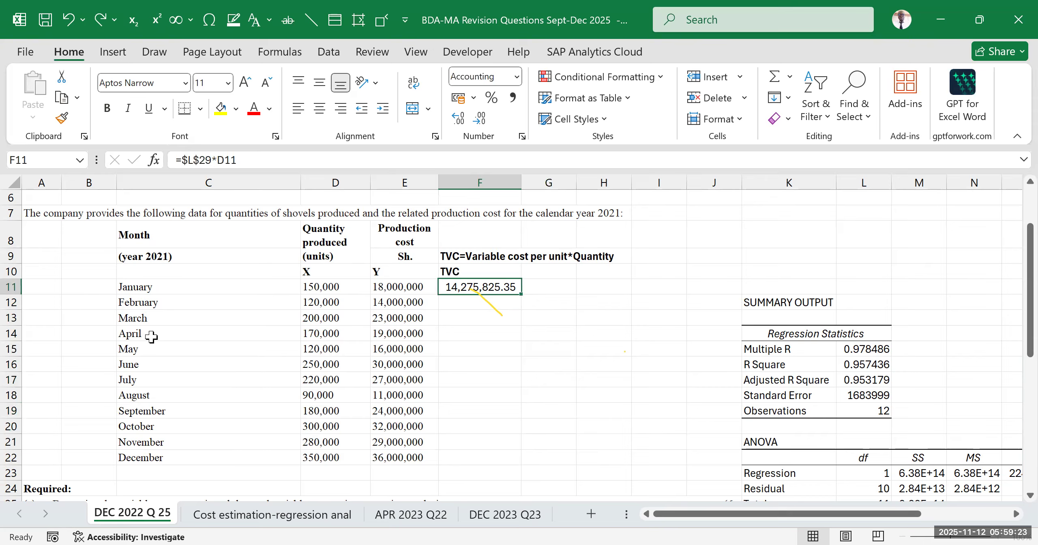
double_click(522, 294)
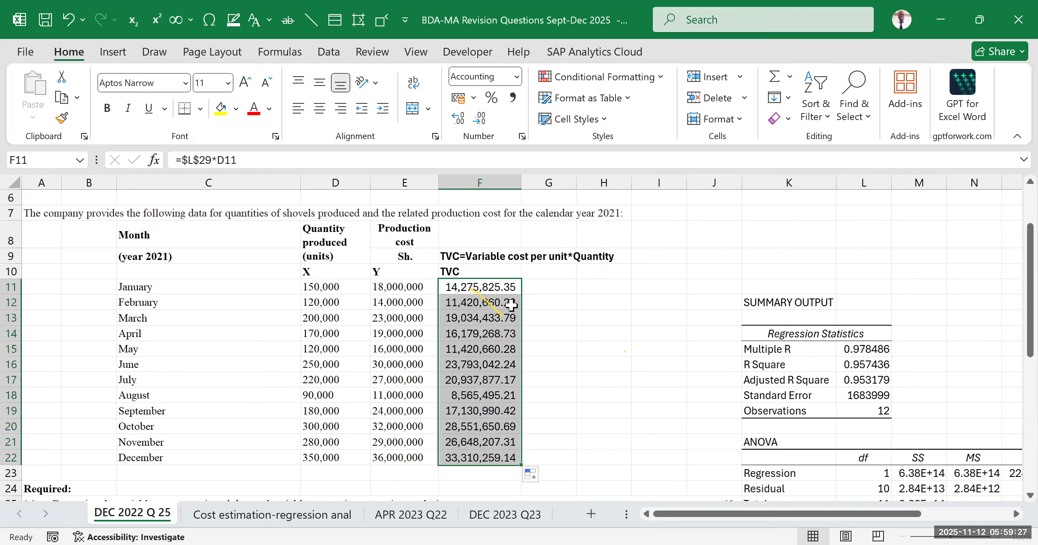
click(440, 145)
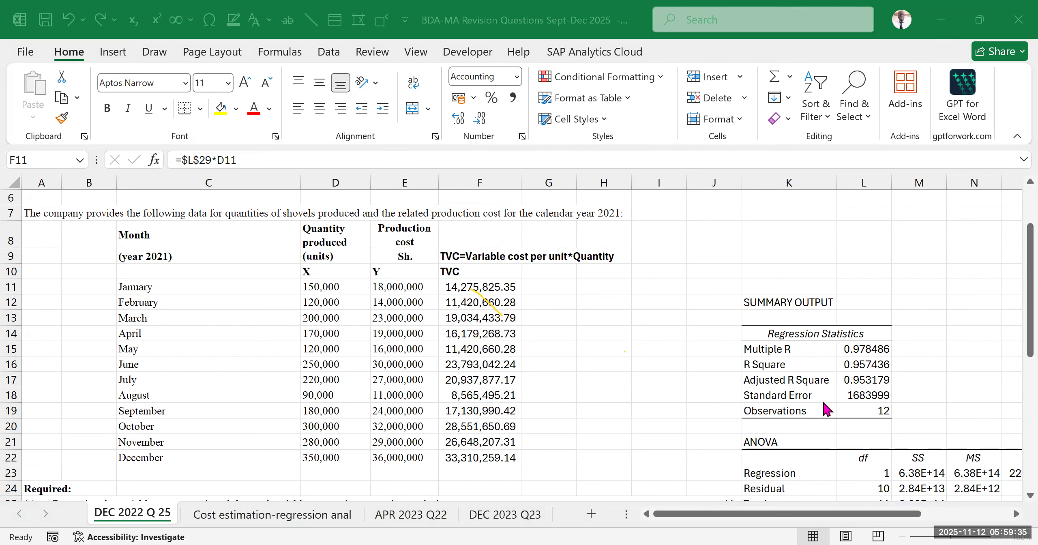
Examine the X coefficient labelled b in row 29 of the regression output as the source of the variable cost per unit
scroll(795, 350, down, 5)
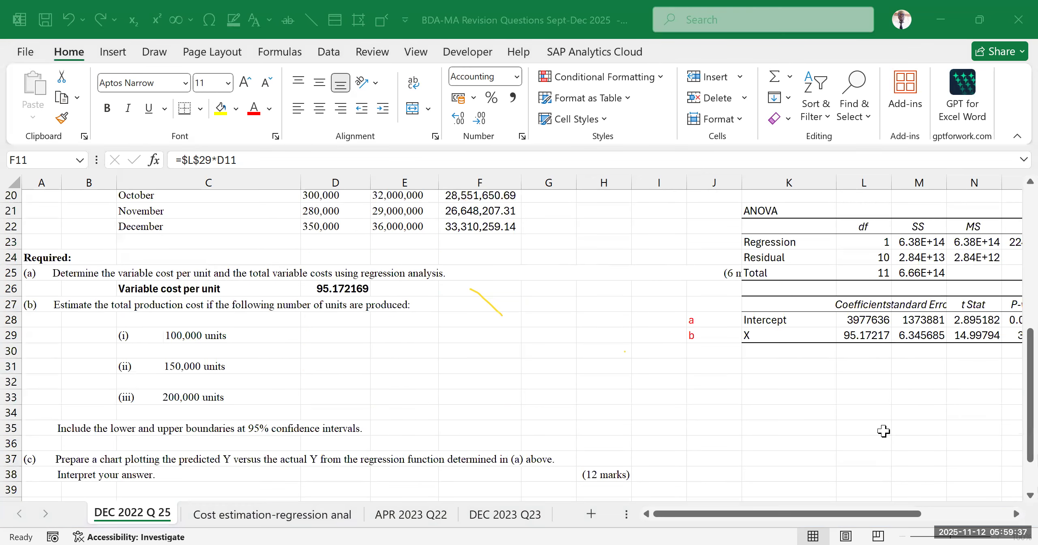
click(788, 458)
drag(760, 515, 849, 515)
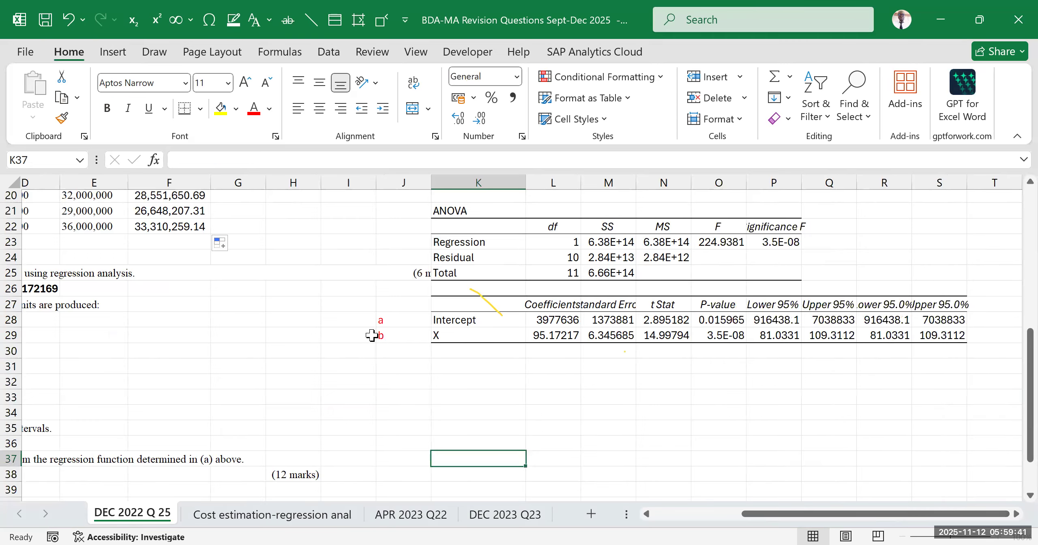
drag(391, 332, 552, 337)
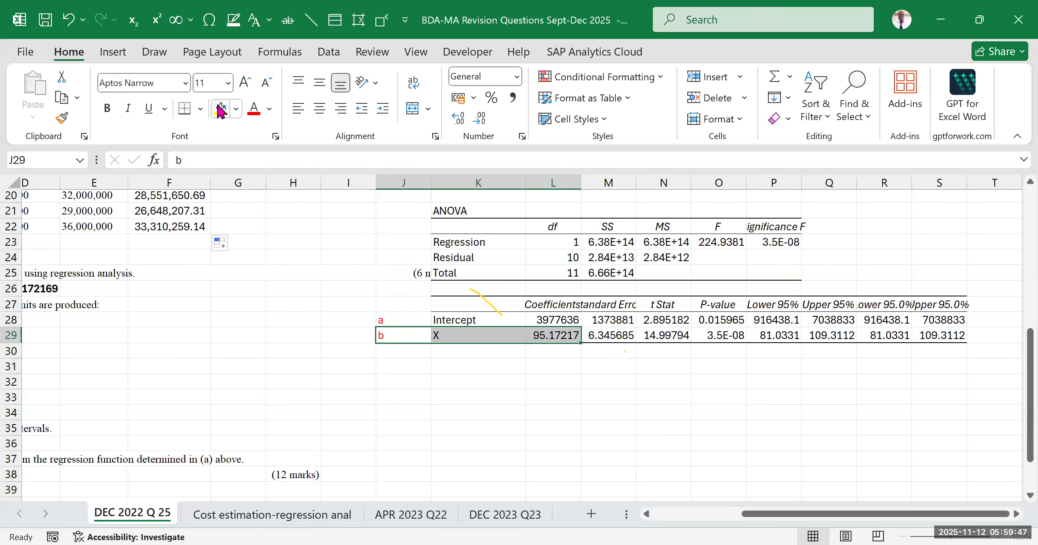
drag(568, 342, 560, 329)
click(558, 331)
click(549, 336)
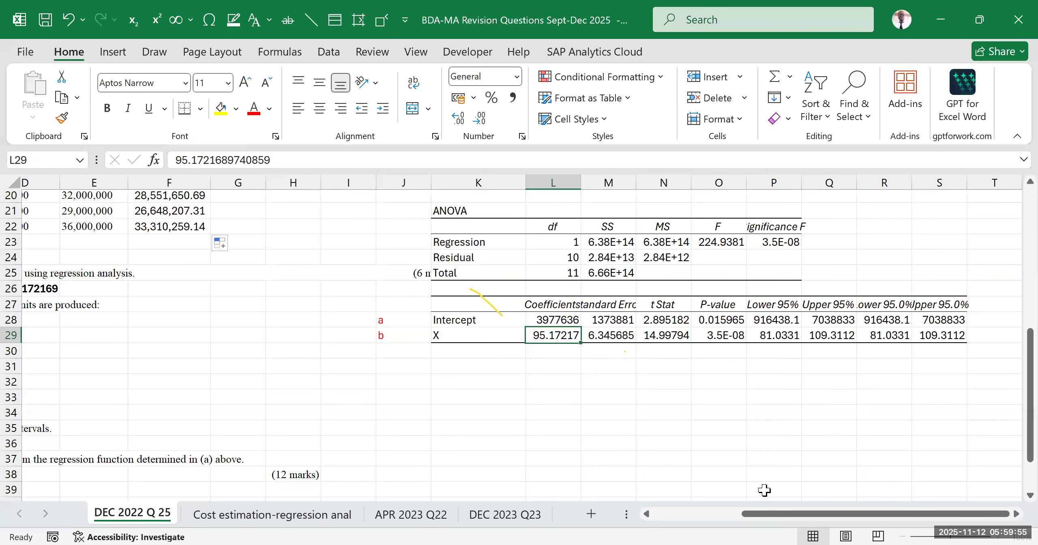
Review the Y=a+bx notes and the definition of b on the Cost estimation-regression anal sheet, and return to DEC 2022 Q 25
click(255, 523)
scroll(267, 481, up, 7)
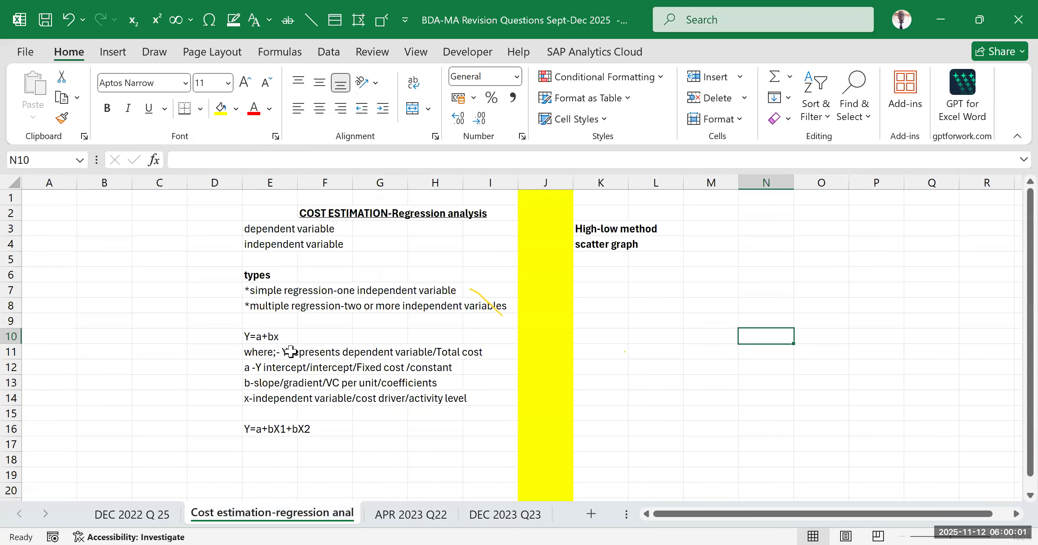
drag(251, 214, 507, 455)
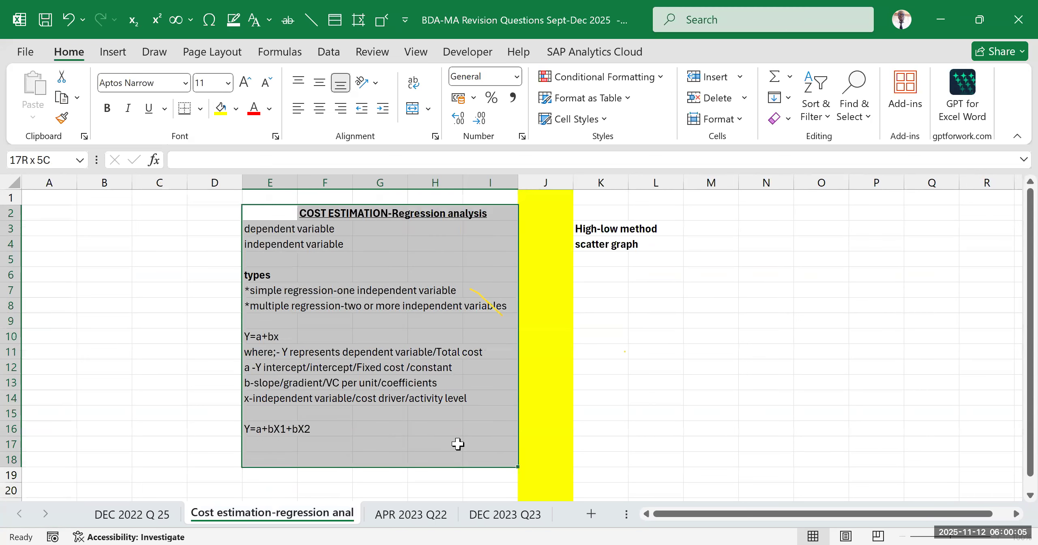
click(278, 382)
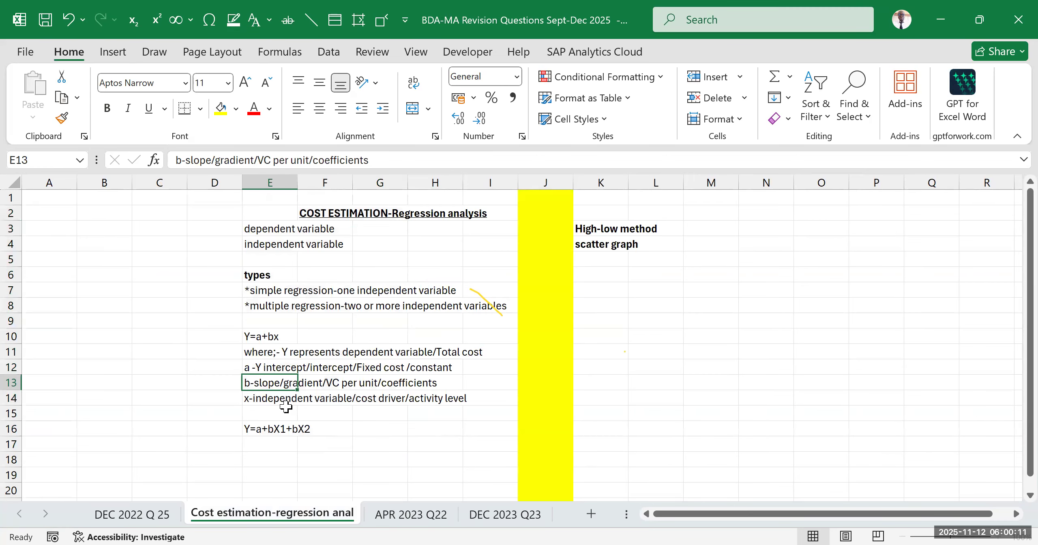
scroll(398, 441, down, 2)
click(125, 515)
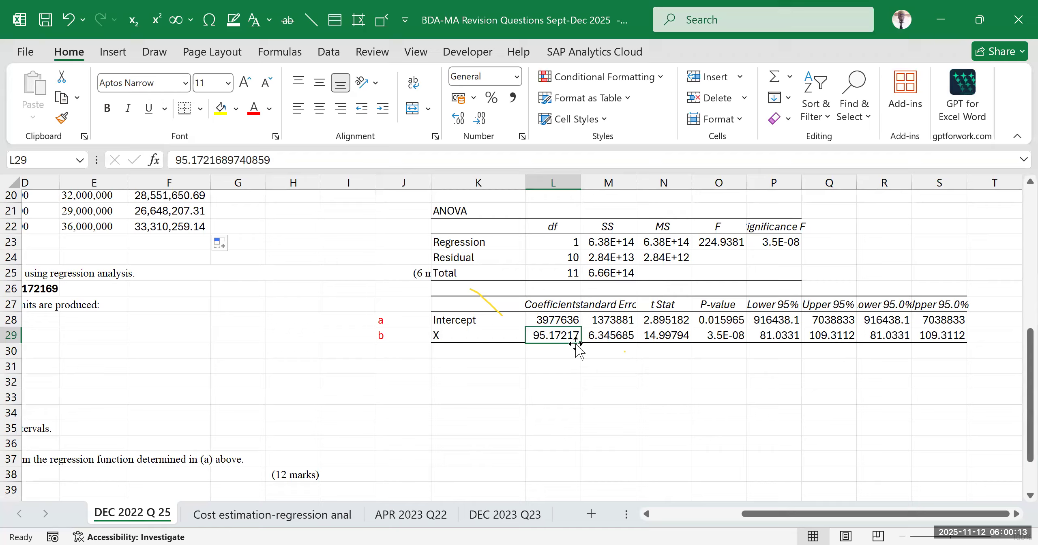
Match the b label in J29 with the X row of the regression coefficients table
click(460, 335)
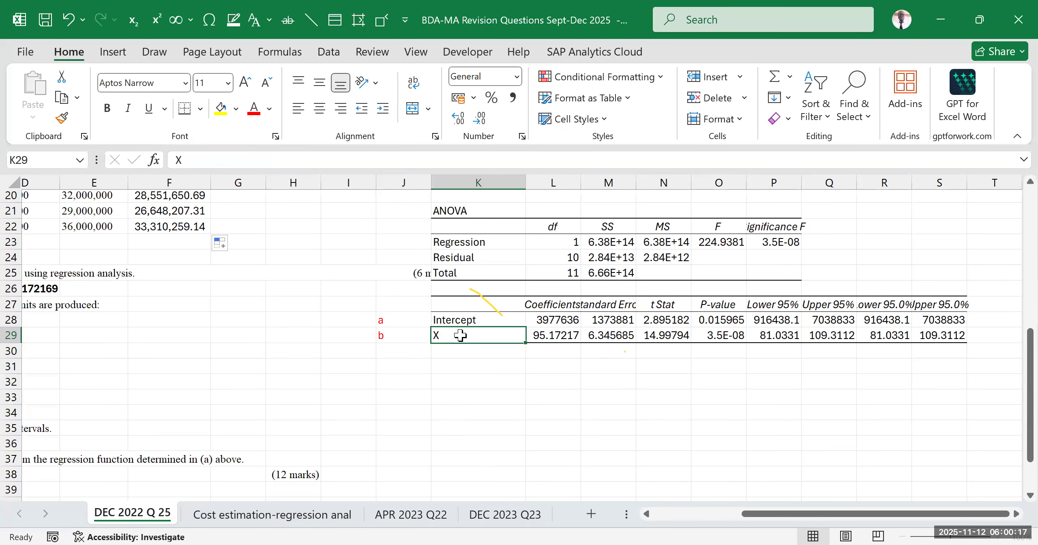
click(457, 365)
click(458, 331)
click(451, 413)
click(456, 335)
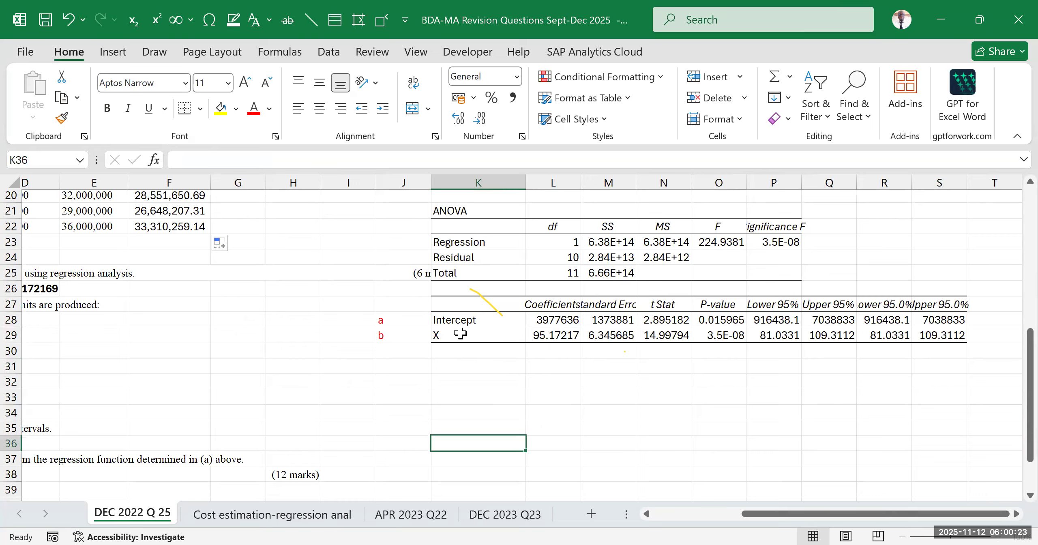
click(403, 338)
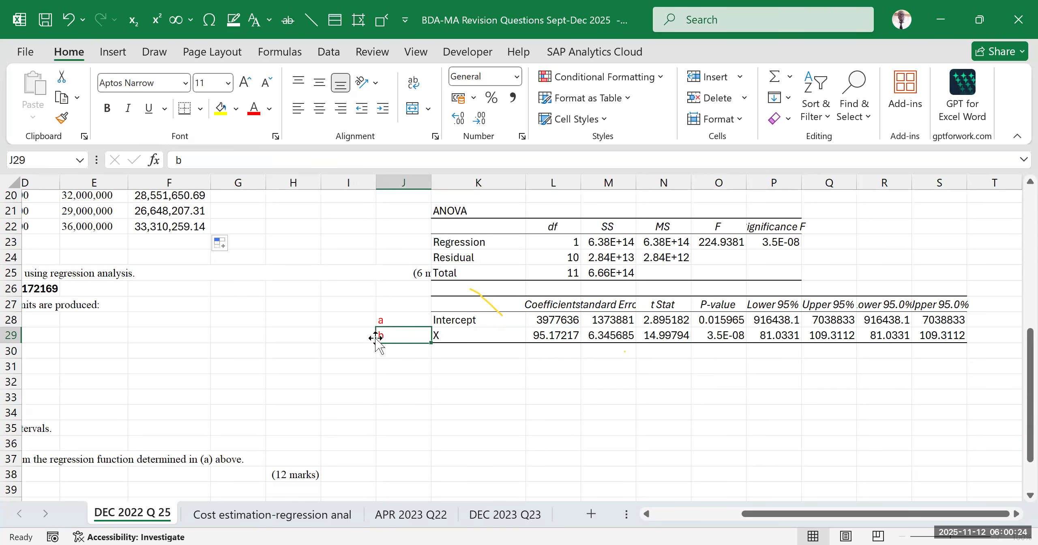
click(383, 96)
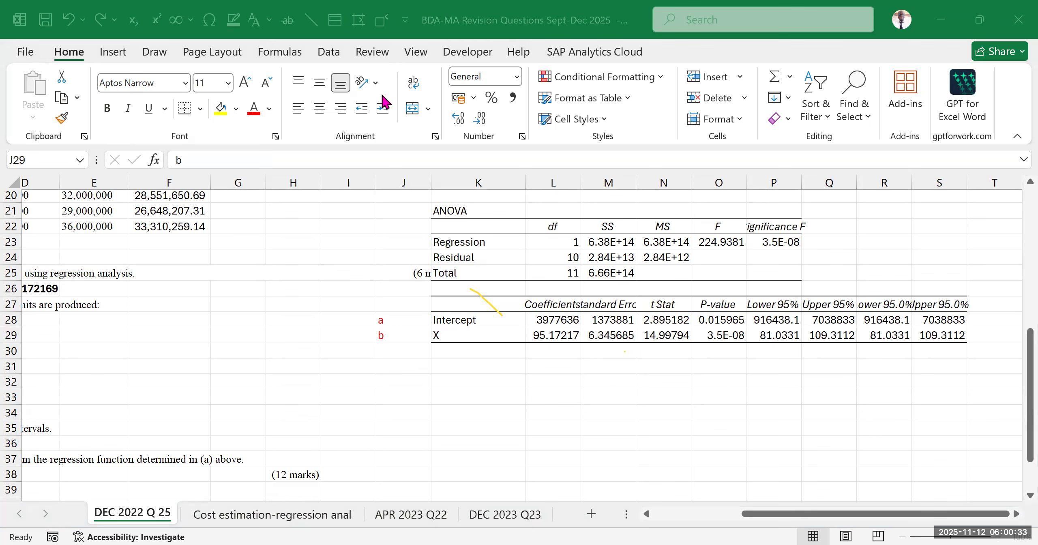
Clear the TVC values for February to December in F12:F22, keeping January's formula in F11
click(709, 520)
drag(745, 516, 703, 516)
scroll(348, 390, up, 5)
scroll(348, 390, up, 1)
scroll(348, 390, down, 2)
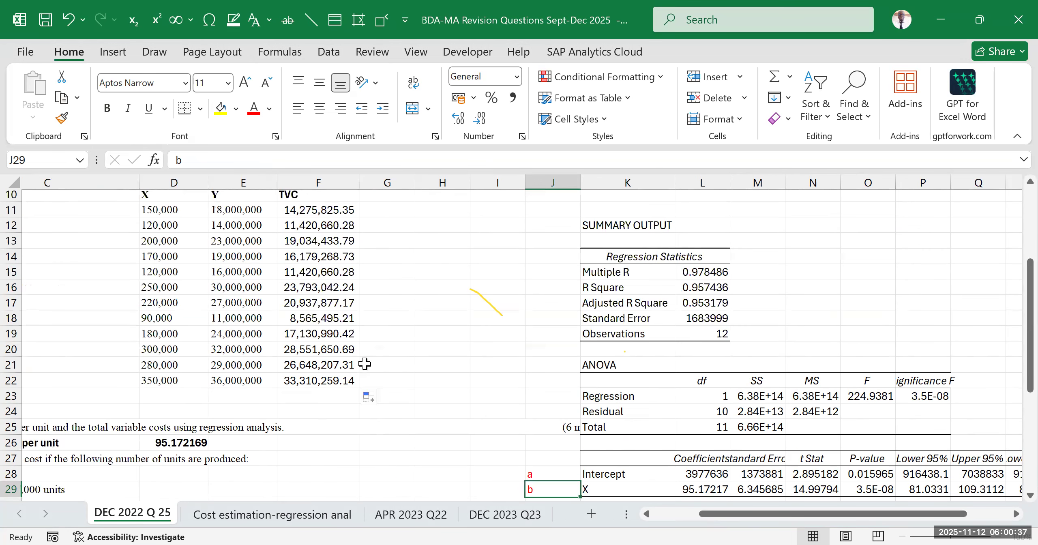
click(314, 228)
drag(314, 253, 327, 378)
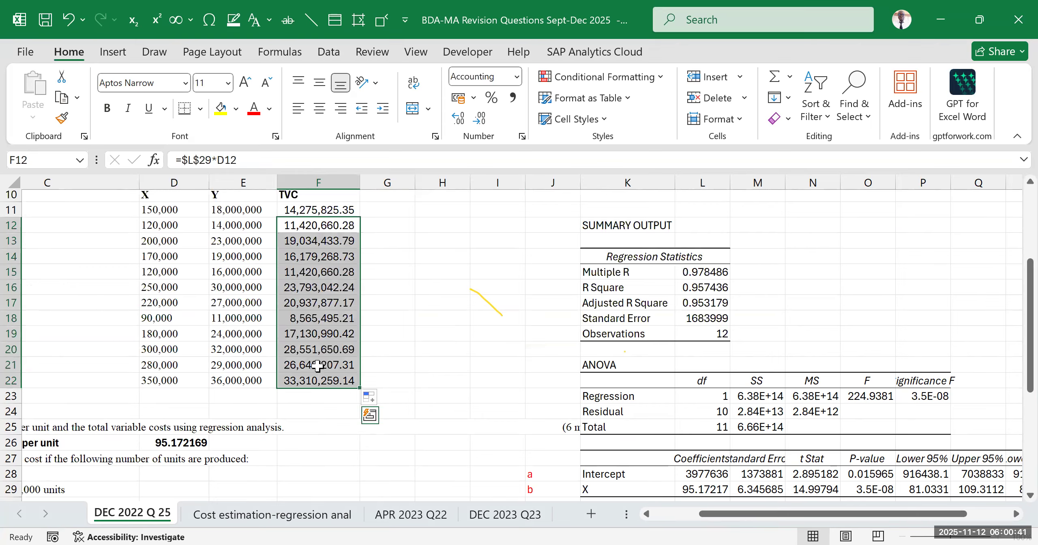
key(Delete)
click(456, 332)
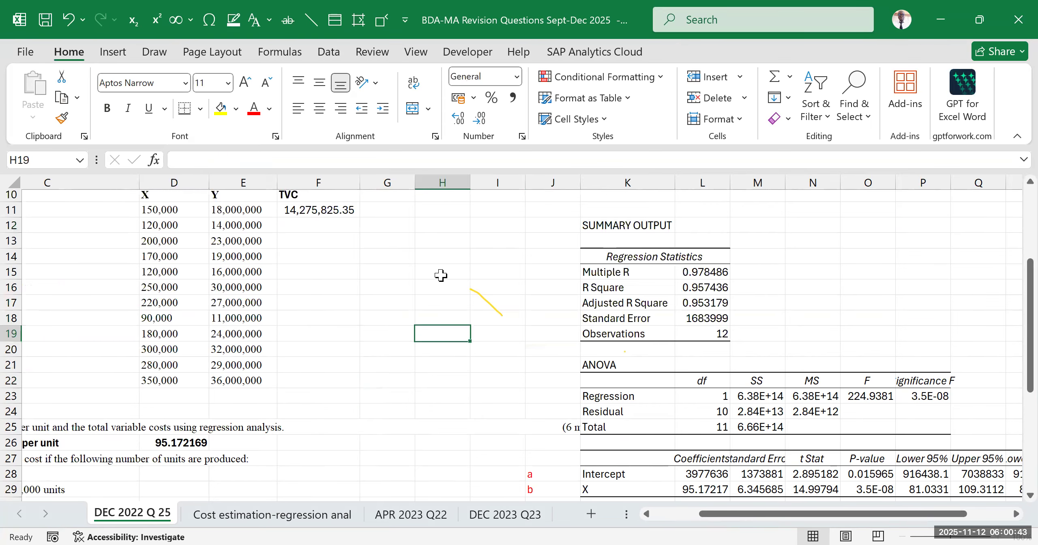
Autofill January's formula =$L$29*D11 from F11 down to F22 for the remaining months
click(319, 209)
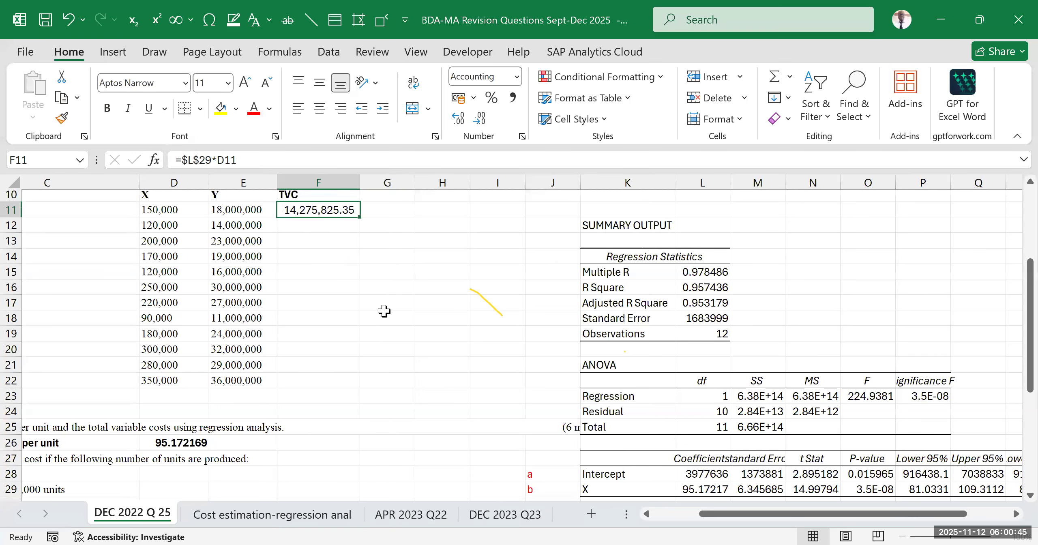
scroll(422, 318, up, 2)
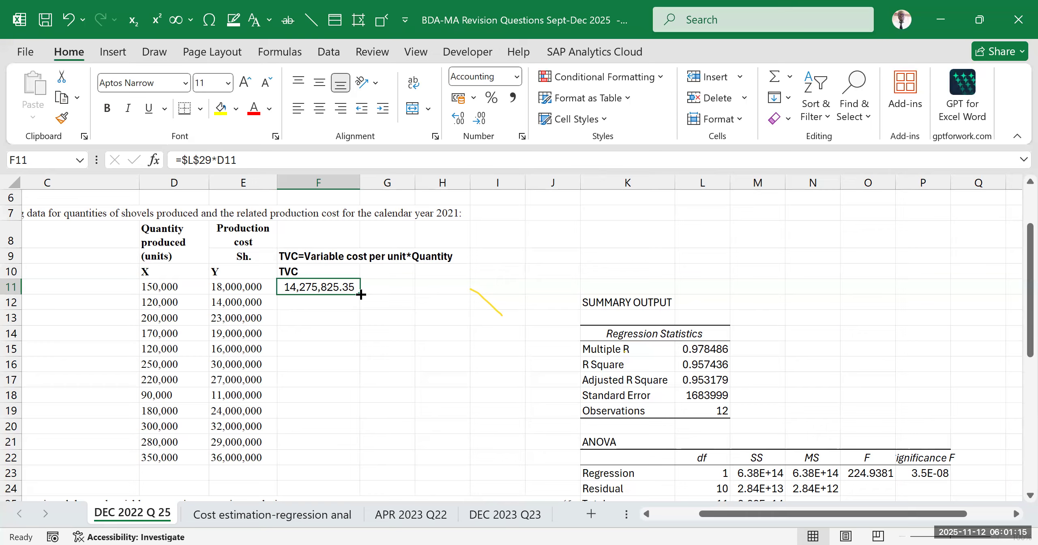
double_click(361, 294)
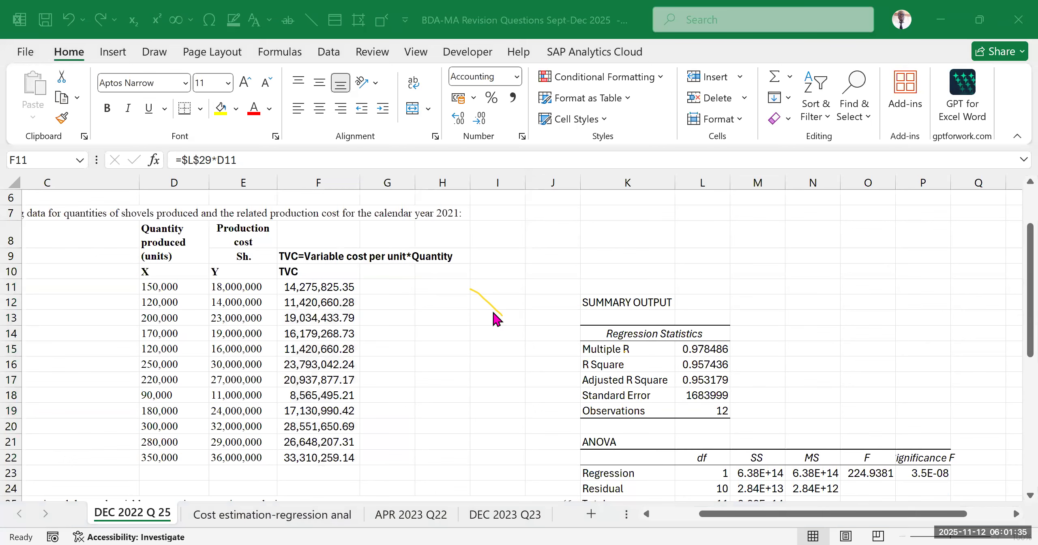
Highlight the TVC block, from the formula note in F9 across to H22, with yellow fill
scroll(514, 371, down, 5)
click(417, 354)
scroll(405, 344, up, 5)
scroll(322, 305, down, 2)
scroll(322, 305, up, 2)
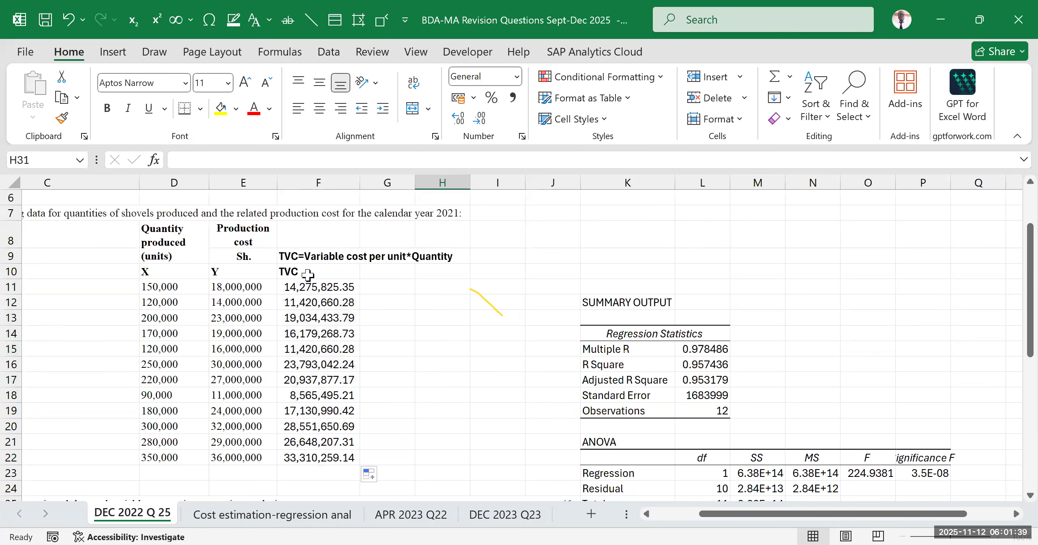
scroll(308, 274, down, 2)
scroll(308, 274, up, 2)
click(291, 257)
drag(377, 331, 458, 457)
click(223, 116)
click(528, 271)
Check requirement (a) and its marks against the variable cost per unit and the highlighted TVC figures
scroll(285, 403, down, 5)
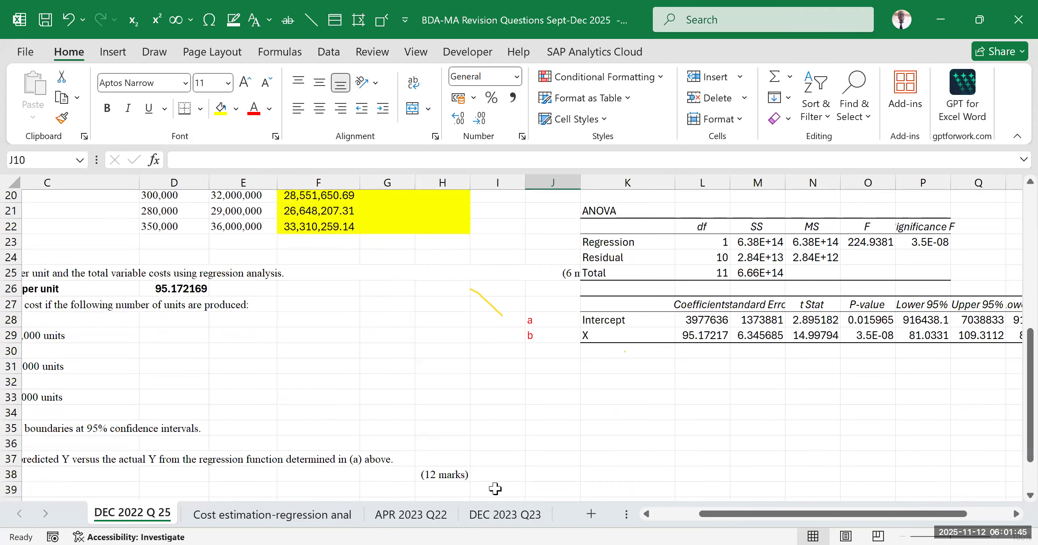
drag(701, 517, 675, 513)
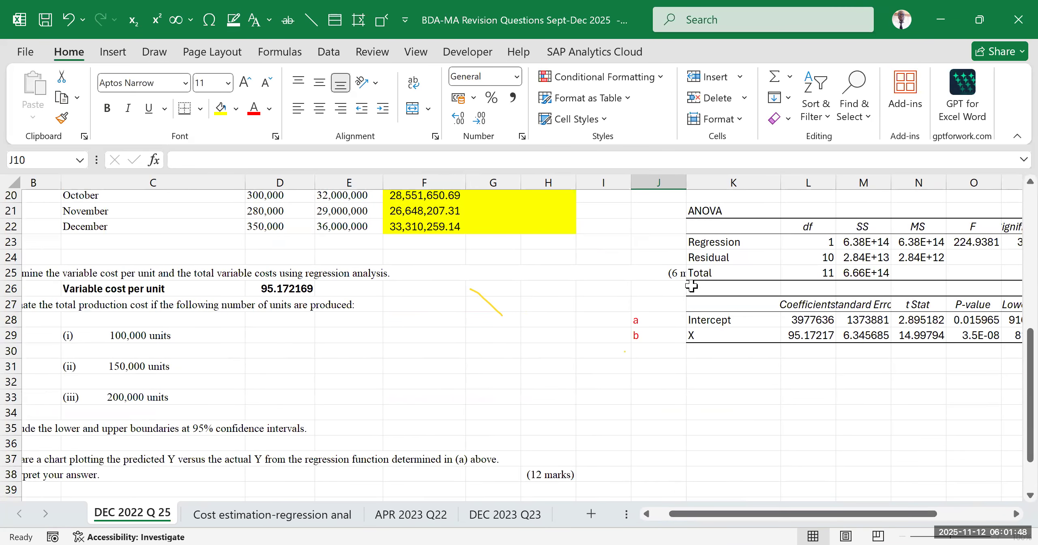
click(757, 289)
click(599, 273)
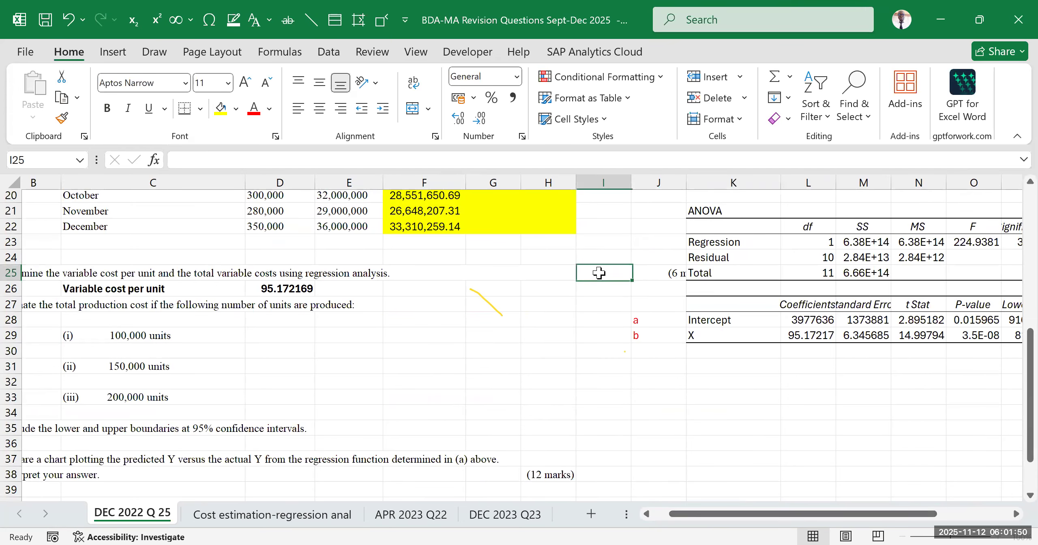
click(644, 273)
click(527, 273)
click(483, 273)
click(424, 273)
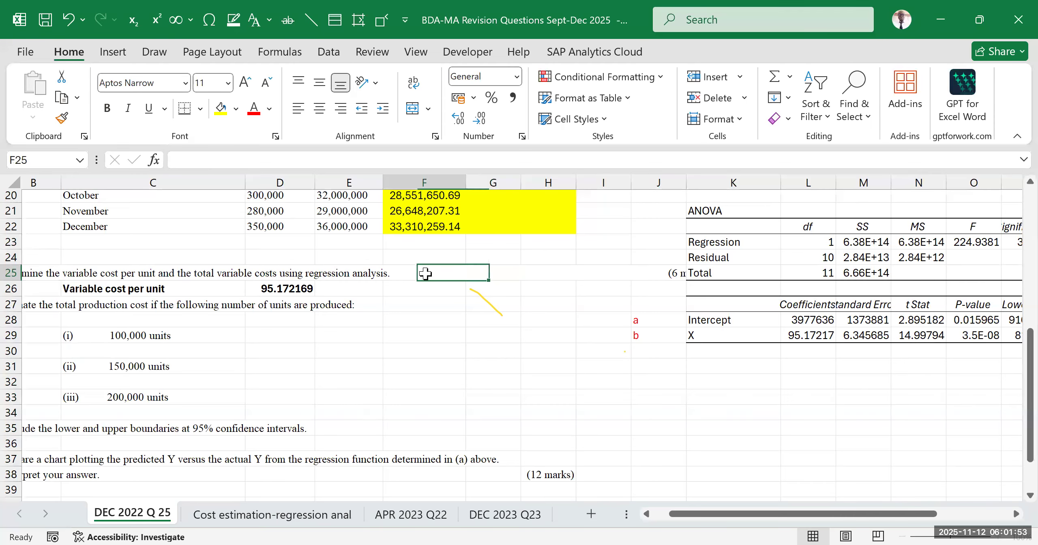
click(471, 368)
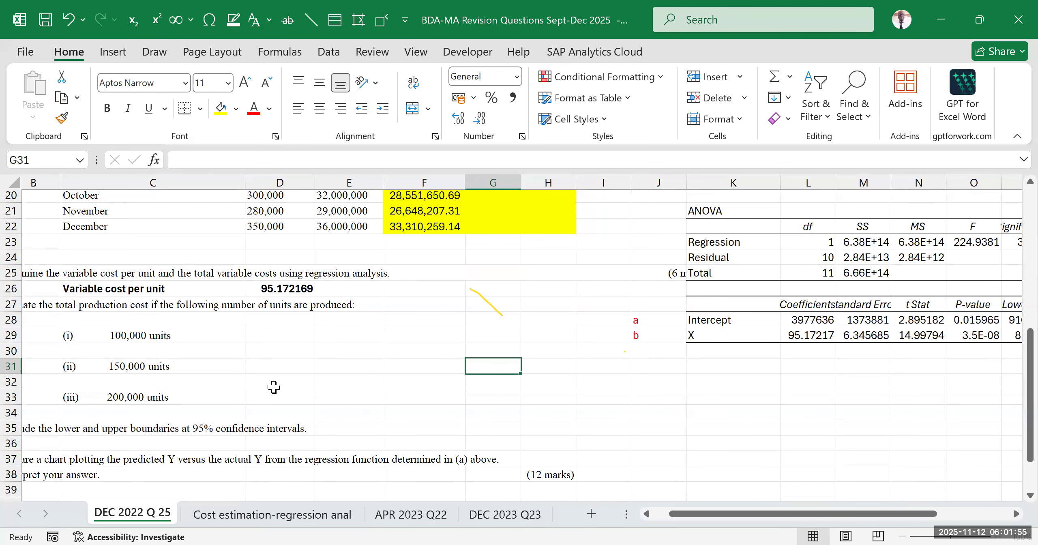
AutoFit column M of the regression output so the Standard Error heading shows in full
drag(687, 513, 603, 523)
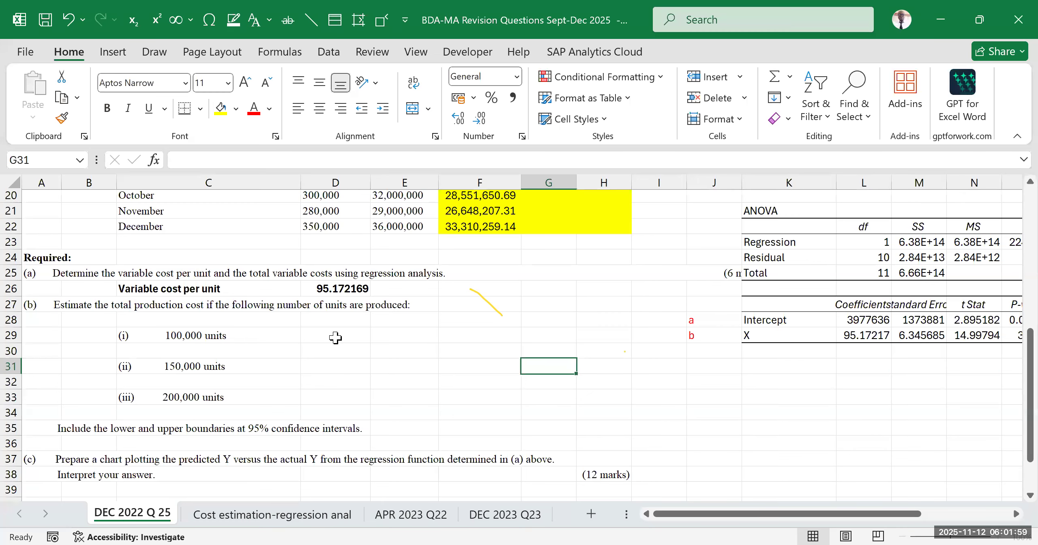
drag(404, 351, 404, 320)
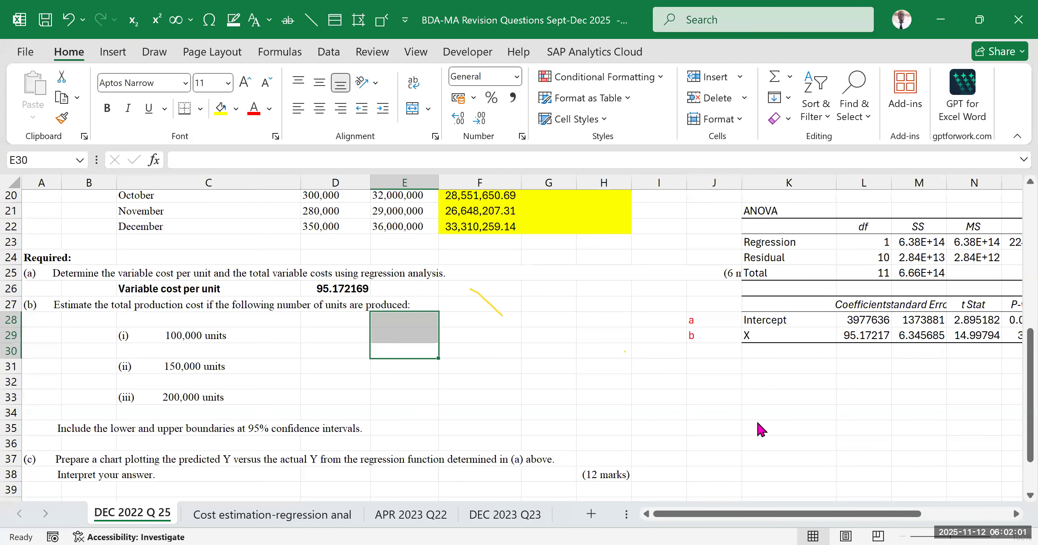
click(764, 442)
drag(833, 515, 952, 511)
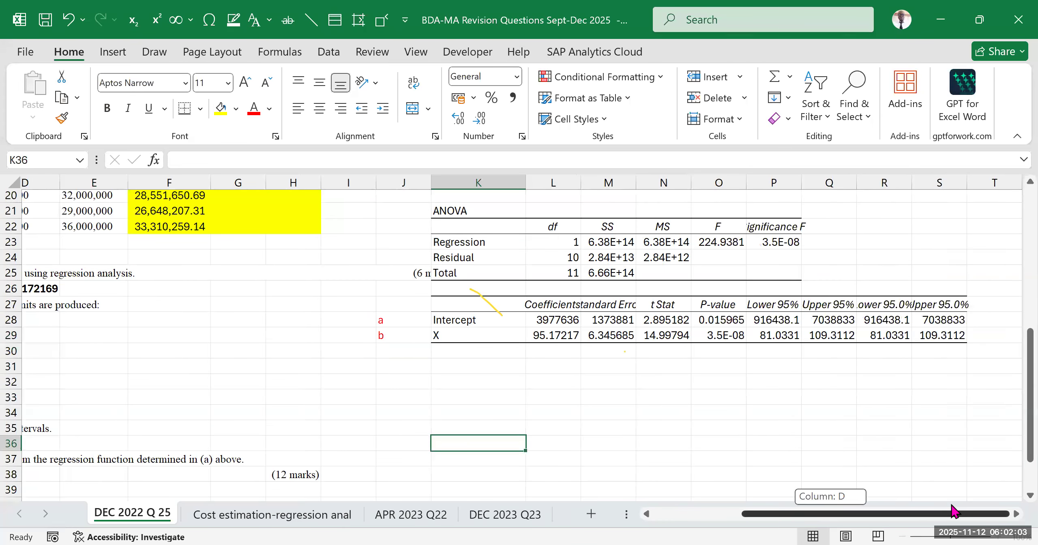
scroll(783, 379, up, 2)
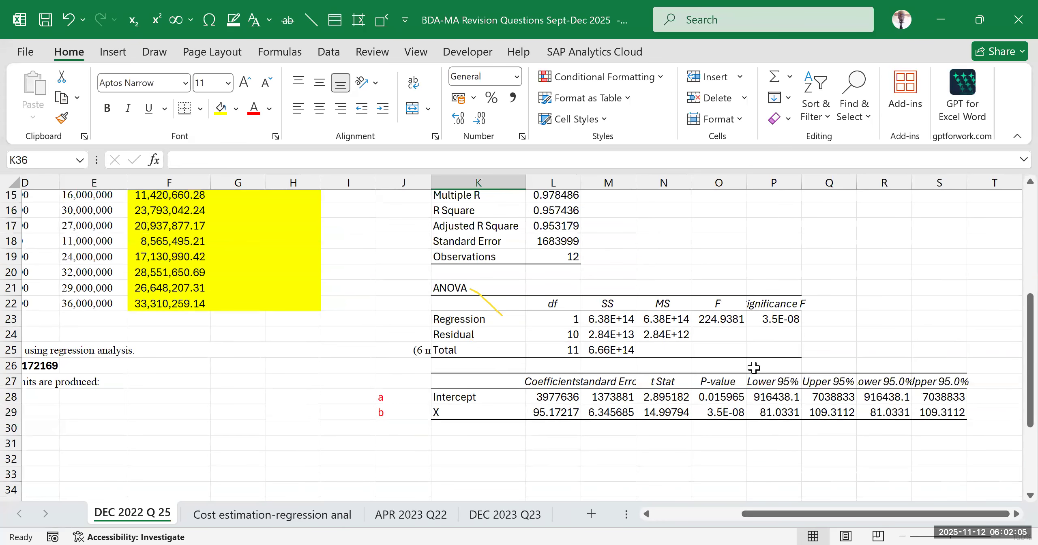
double_click(636, 180)
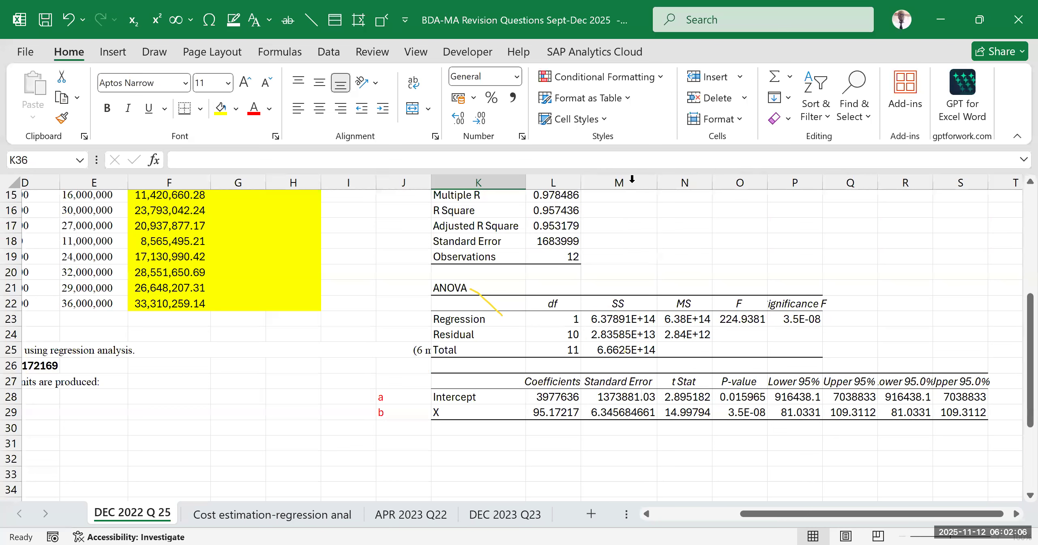
Examine the t Stat, P-value, Lower 95% and Upper 95% columns of the coefficients table
click(698, 384)
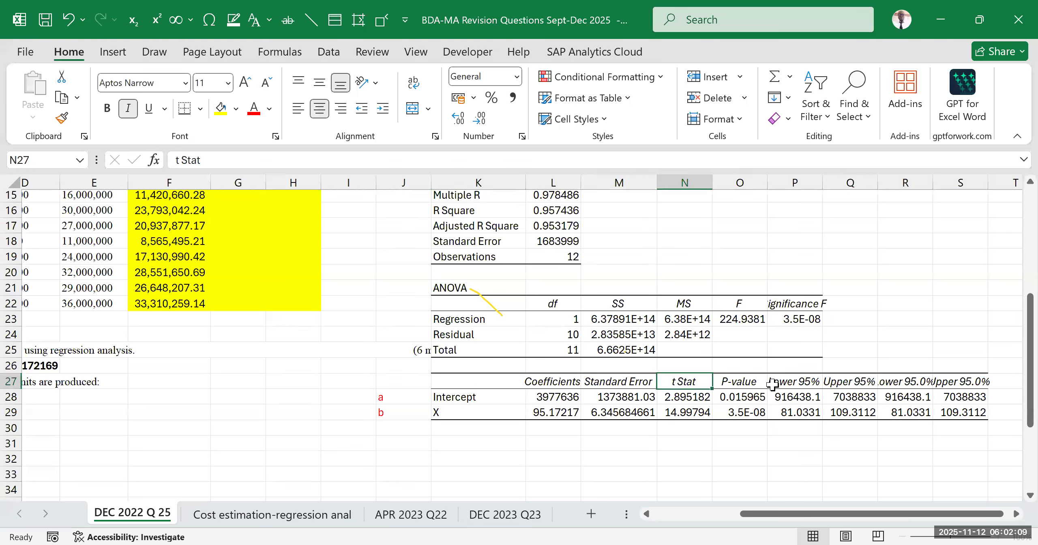
click(744, 382)
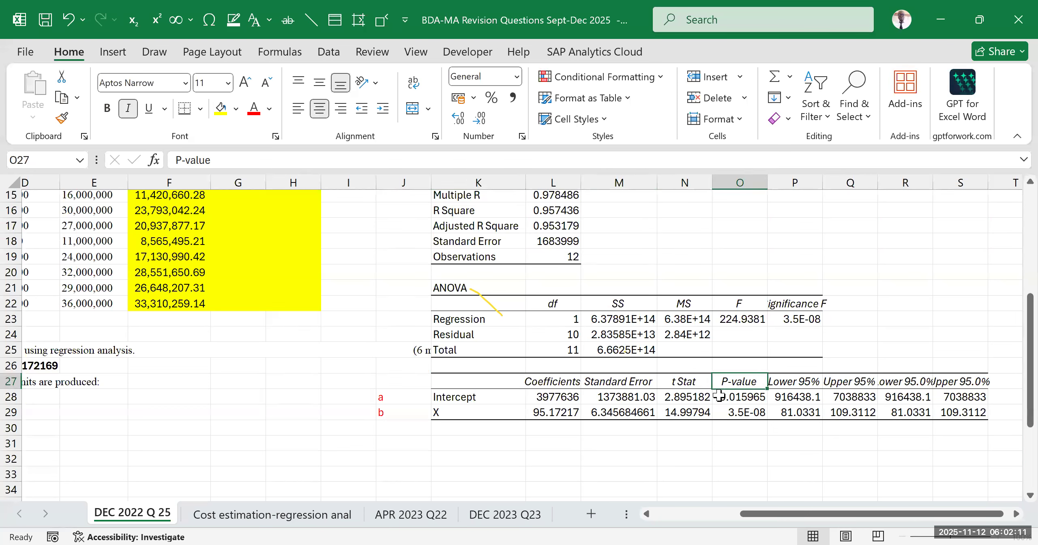
click(797, 382)
drag(823, 382, 818, 410)
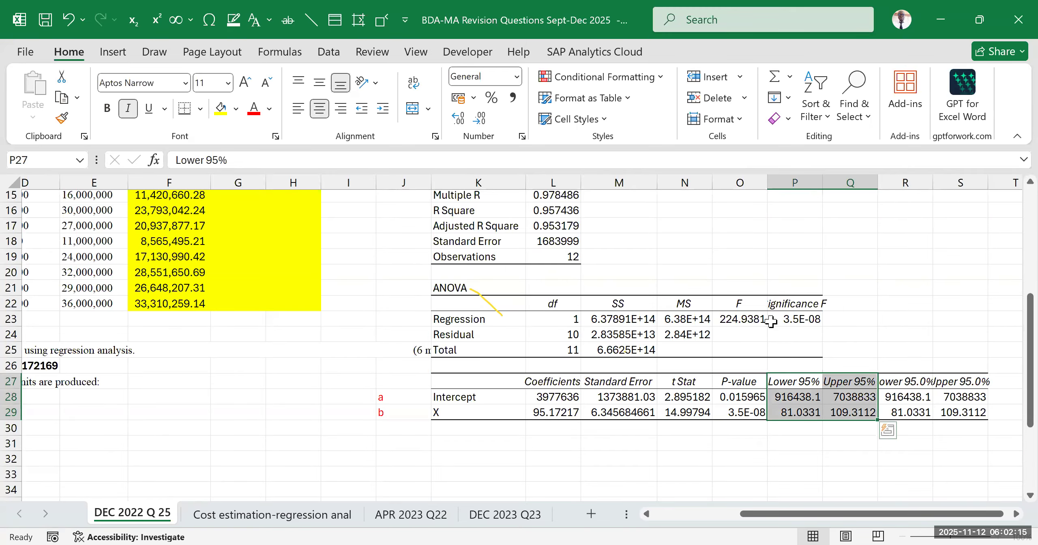
click(832, 301)
click(470, 329)
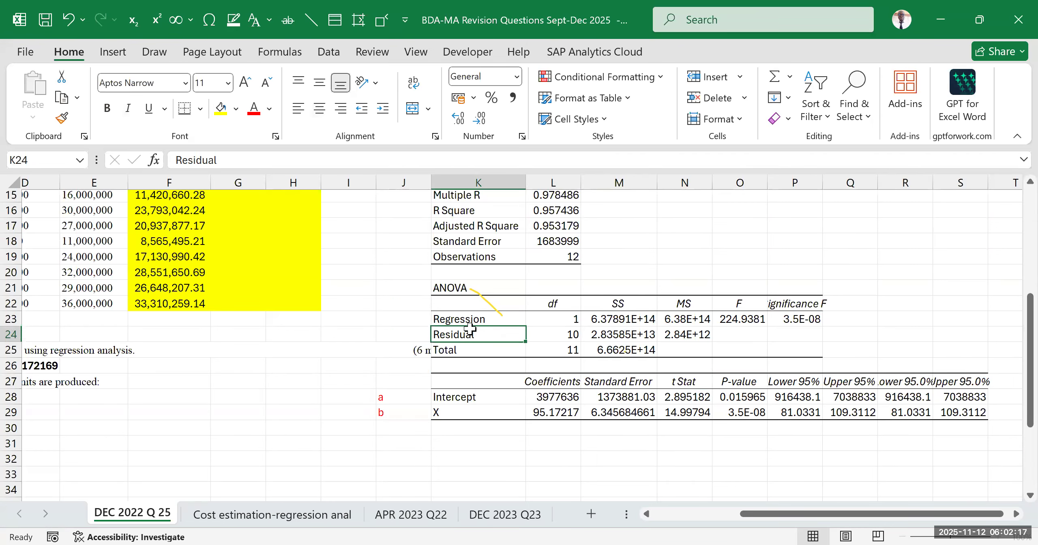
Widen column P of the regression output so the Significance F heading fits
scroll(487, 320, up, 2)
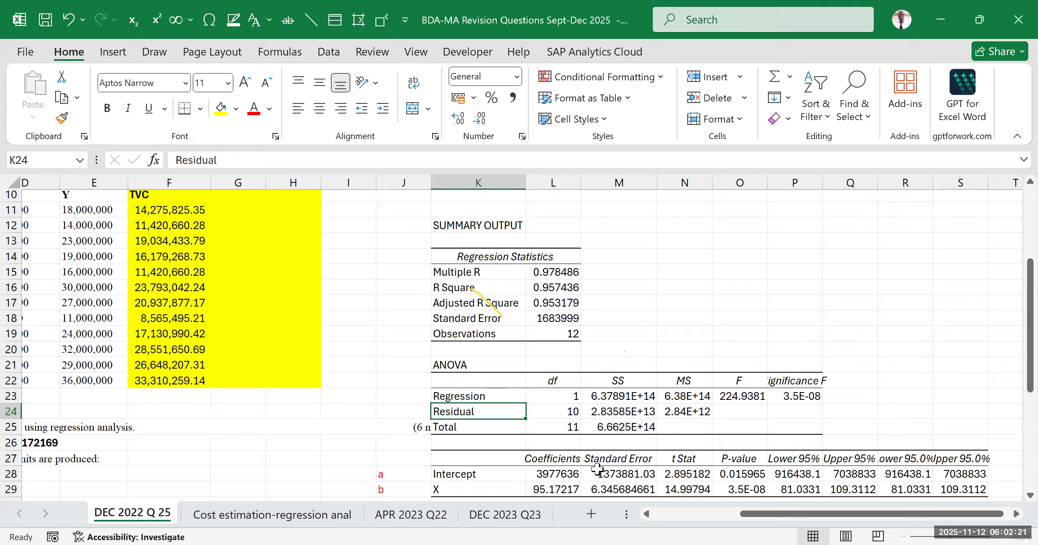
drag(822, 182, 835, 210)
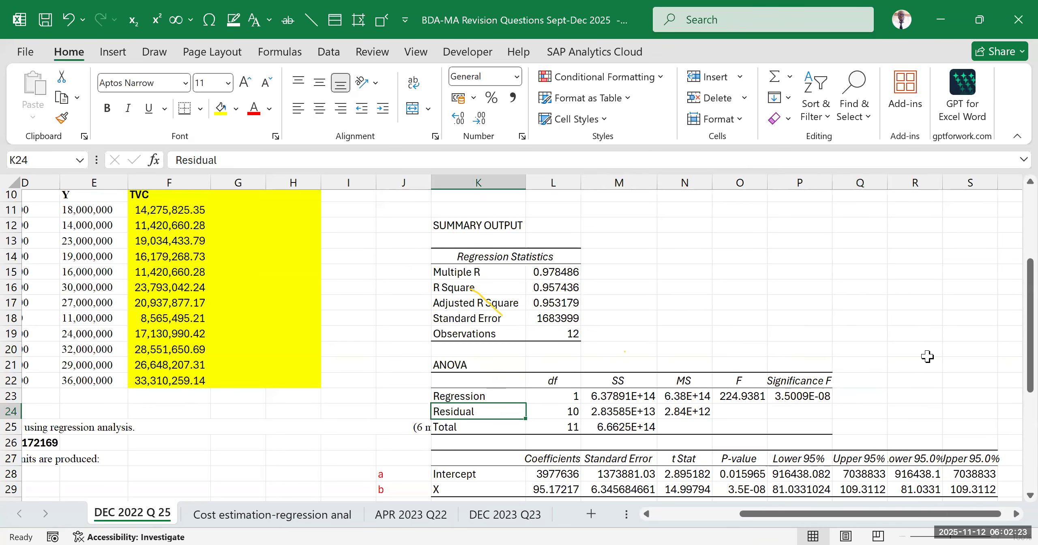
click(808, 379)
Examine the Regression Statistics block, focusing on R Square, Adjusted R Square and Standard Error
drag(928, 334, 973, 334)
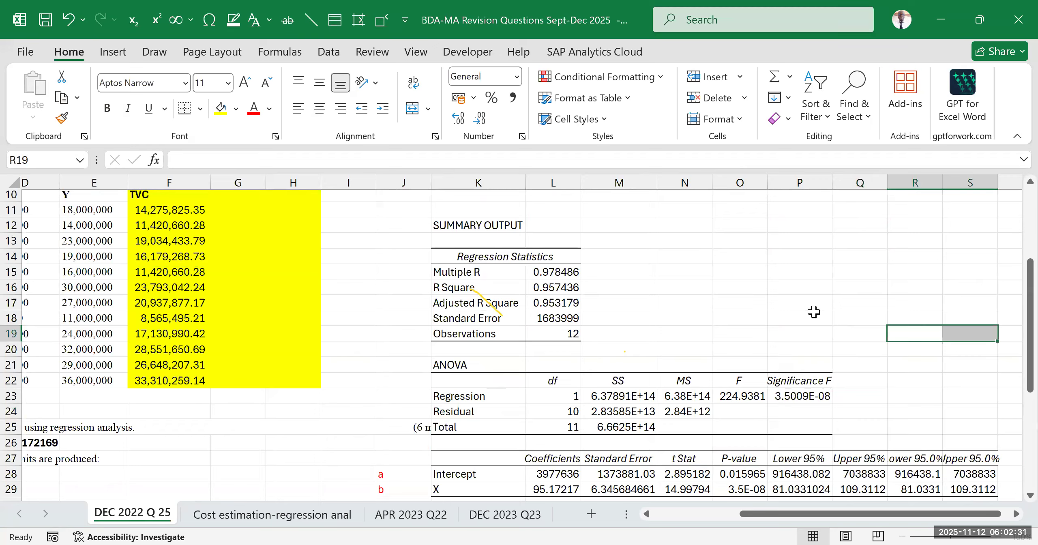
click(914, 386)
click(934, 269)
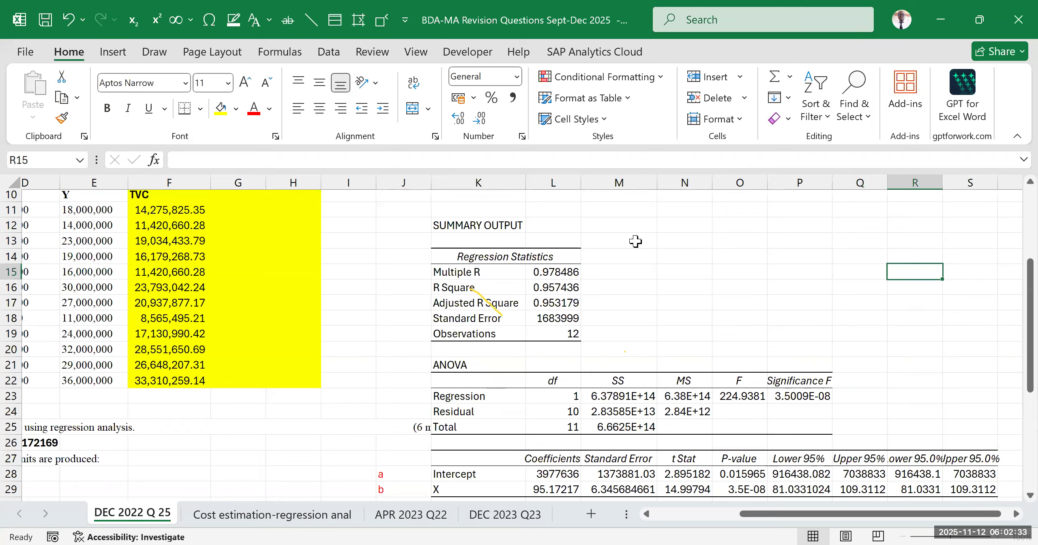
drag(442, 258, 553, 341)
click(729, 270)
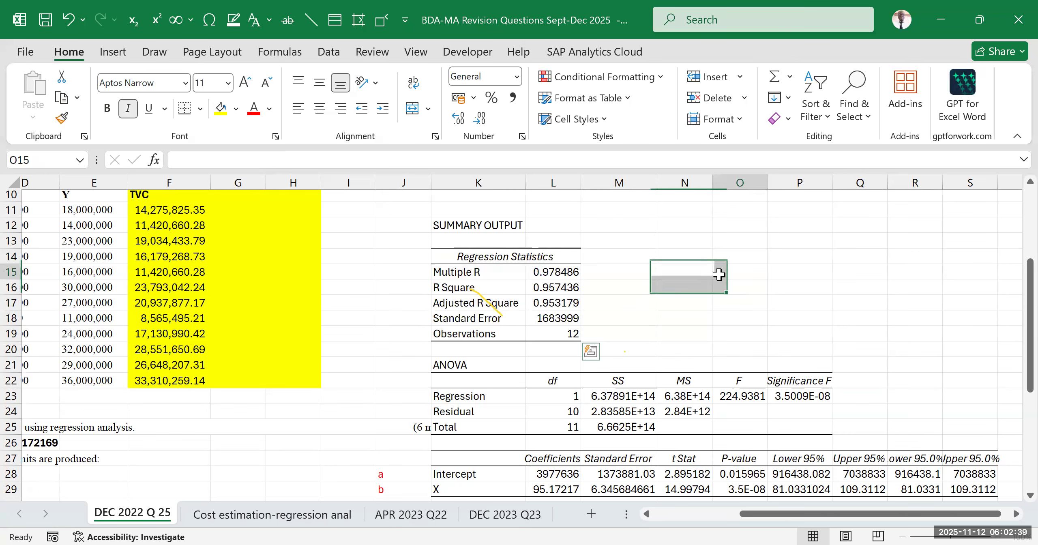
drag(471, 287, 548, 287)
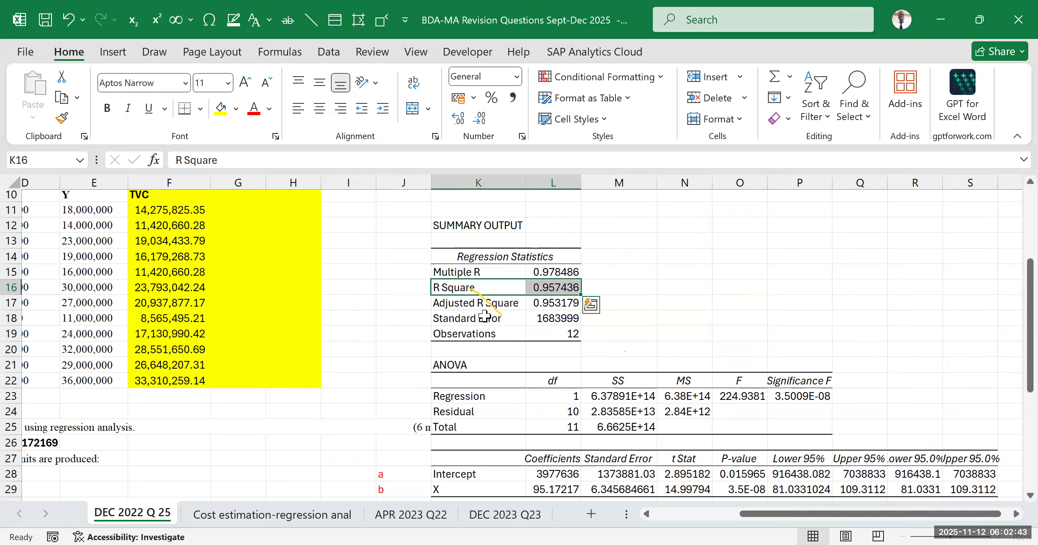
drag(474, 304, 548, 310)
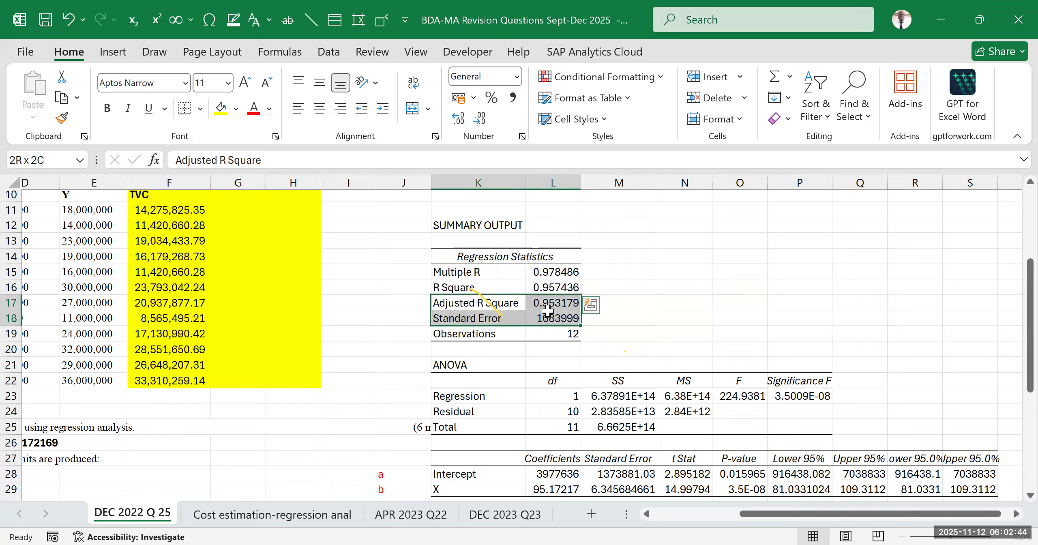
click(664, 259)
drag(470, 287, 547, 299)
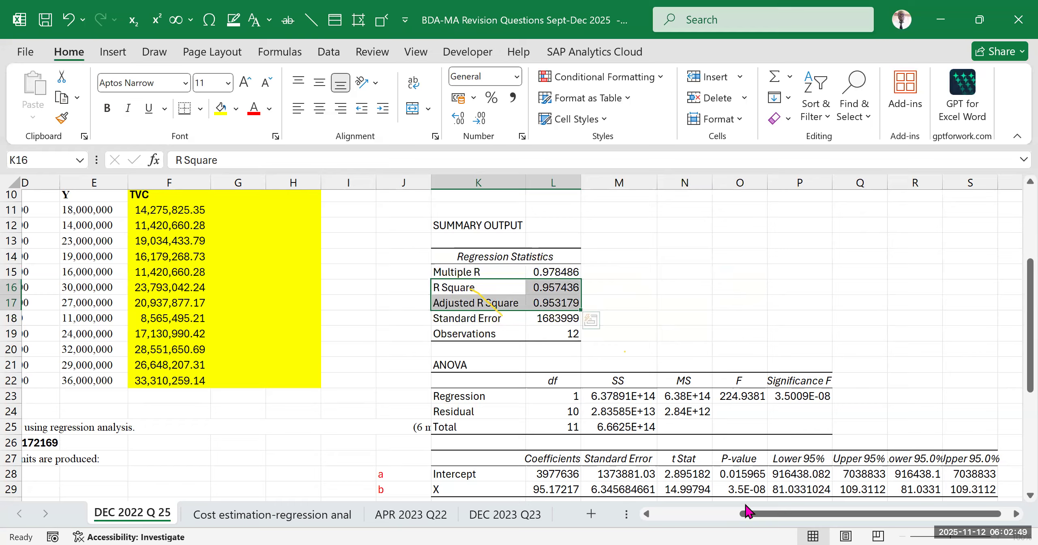
click(446, 140)
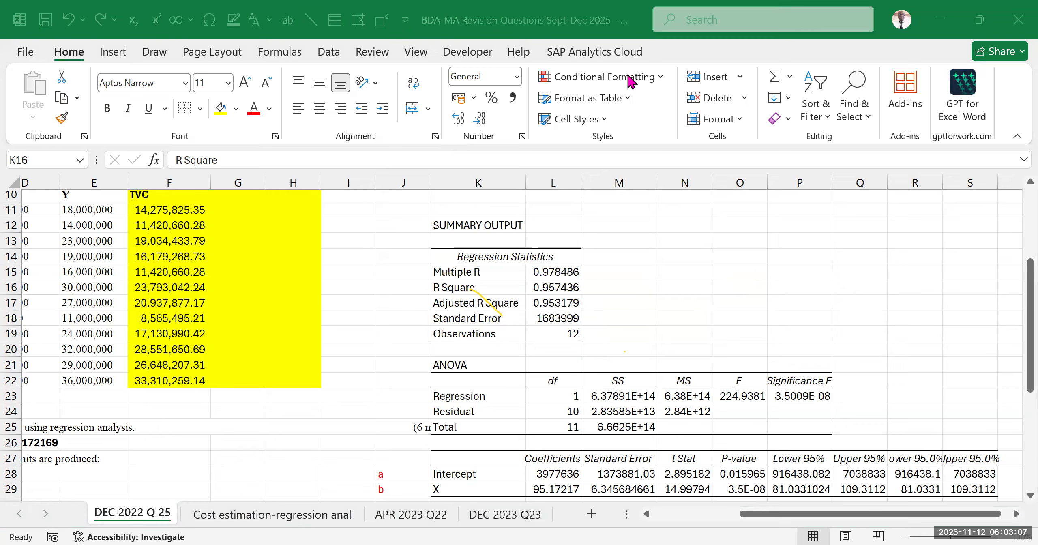
Check the X coefficient in L29 against the variable cost per unit and the monthly TVC figures
scroll(523, 430, down, 2)
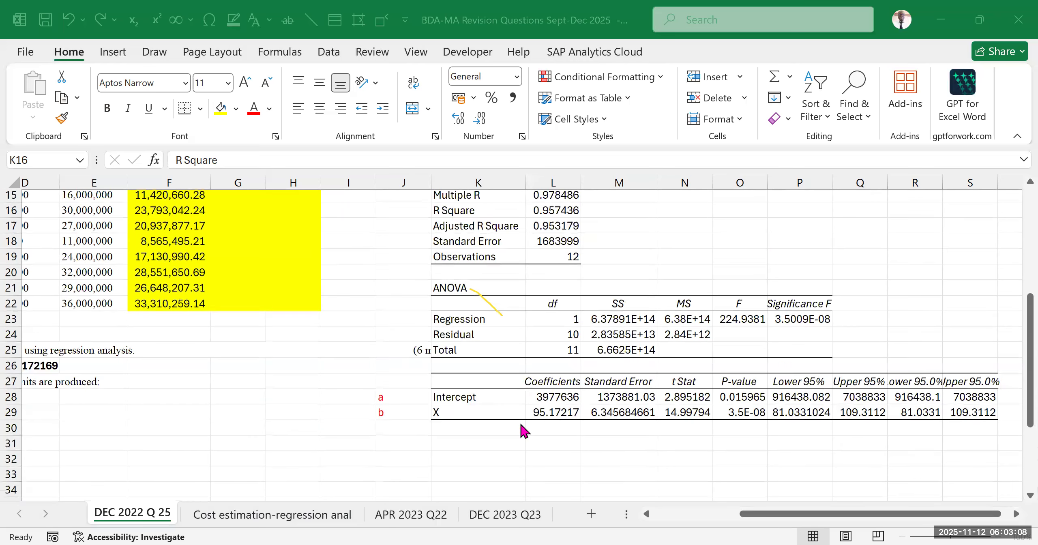
click(541, 411)
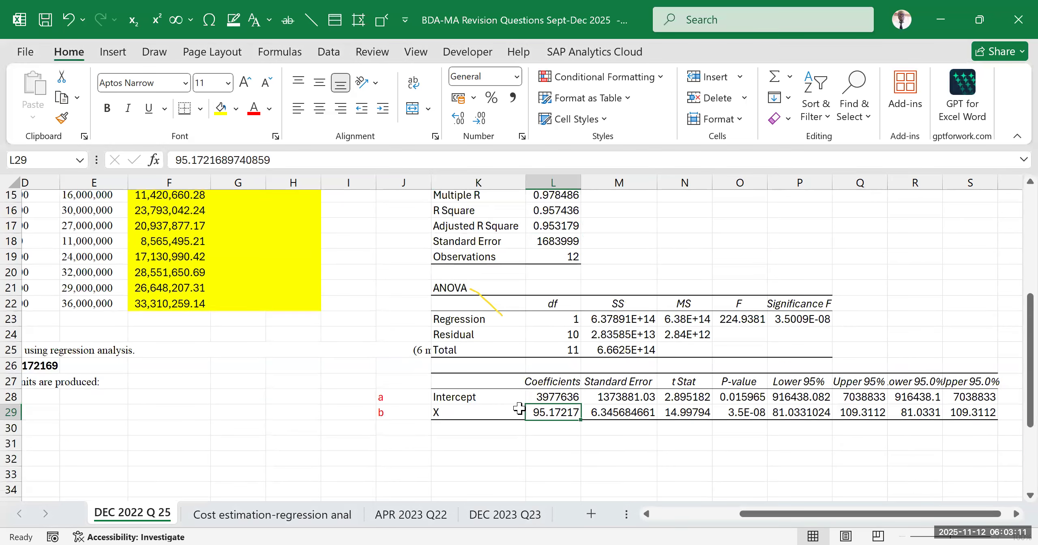
drag(750, 514, 705, 515)
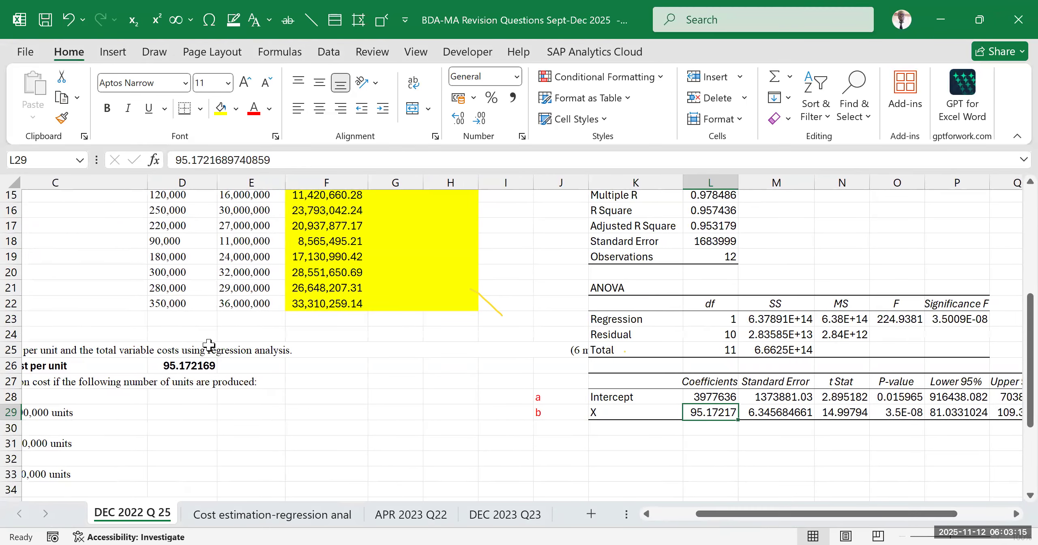
scroll(272, 305, up, 2)
scroll(251, 284, up, 2)
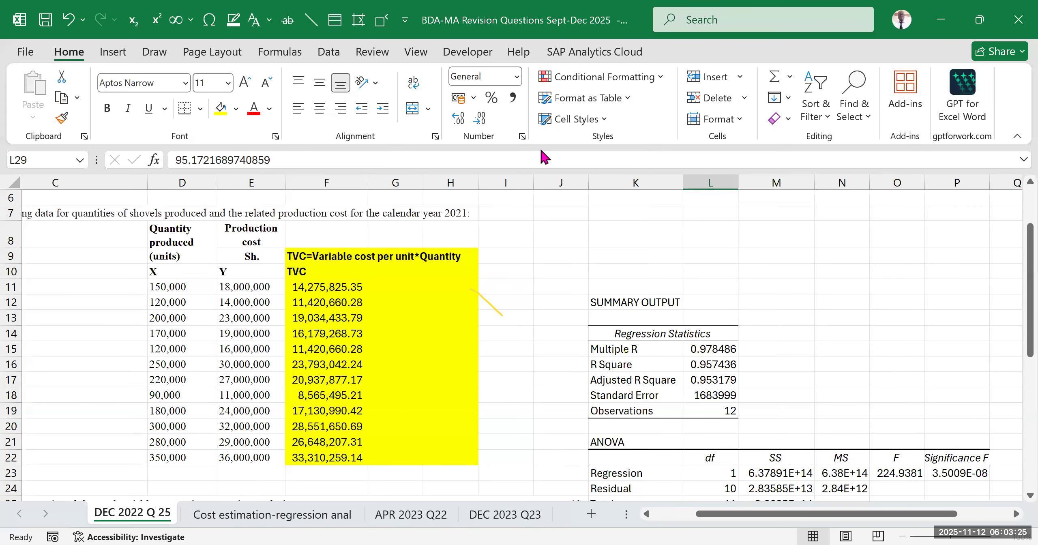
click(759, 288)
scroll(631, 359, down, 3)
click(707, 407)
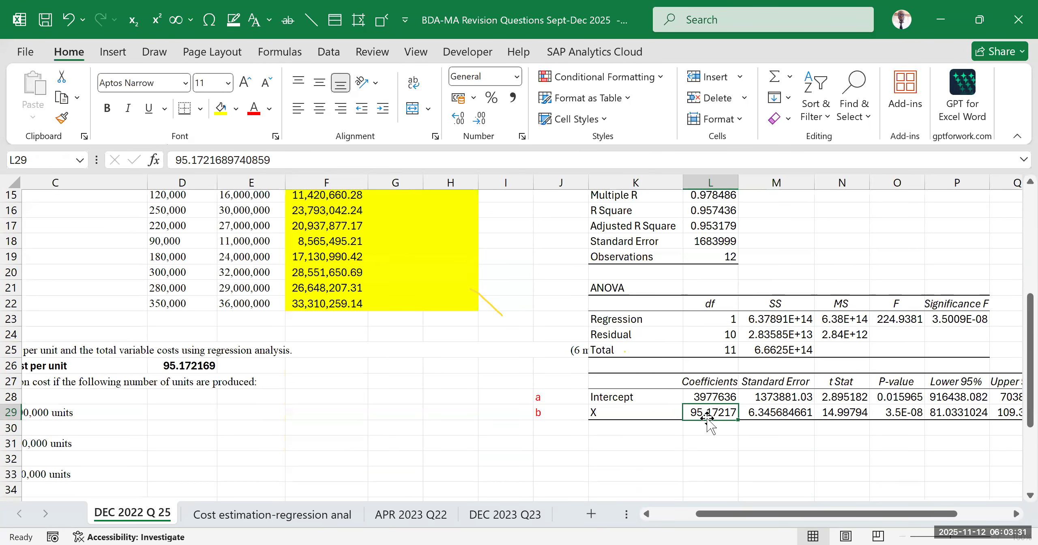
click(700, 463)
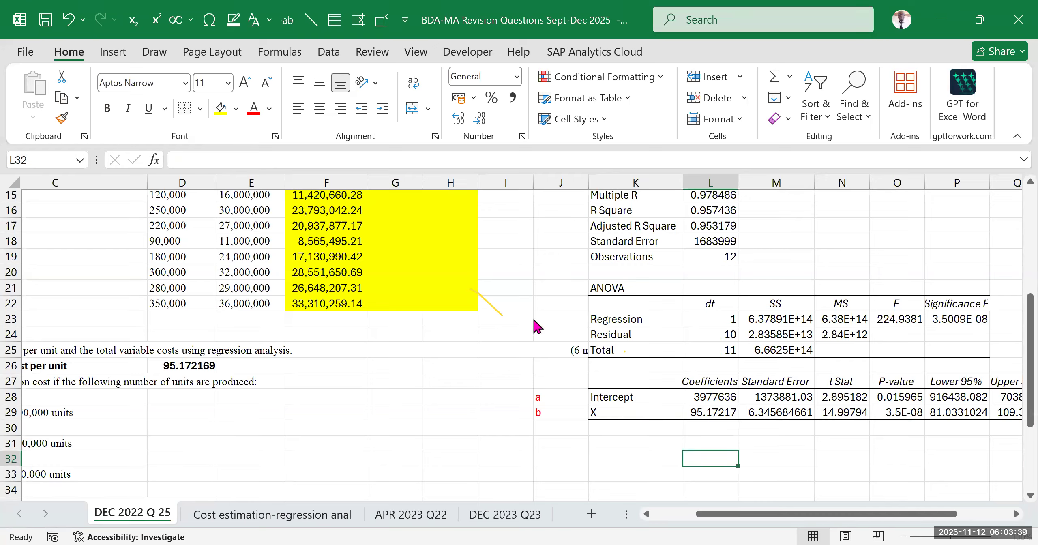
click(445, 349)
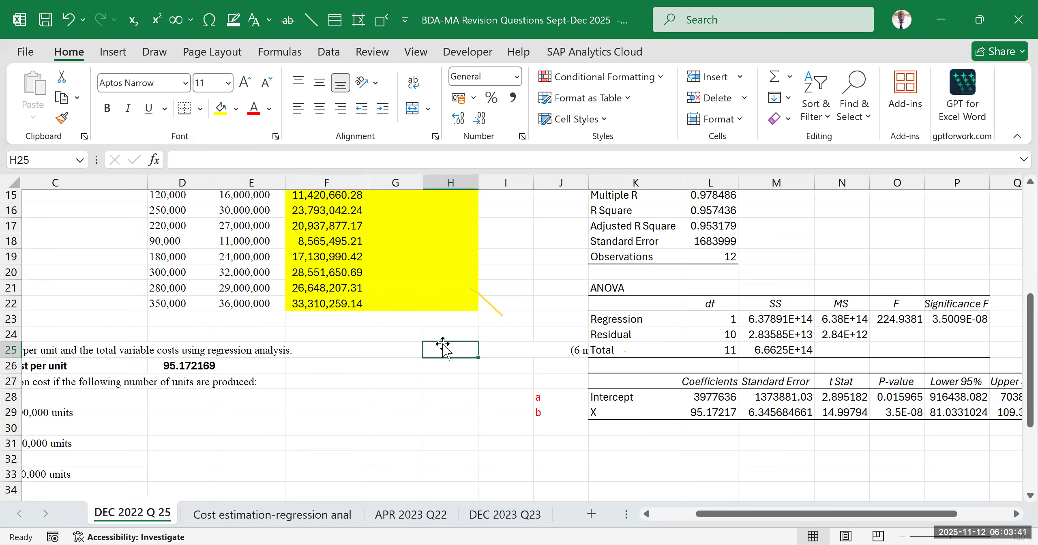
Review the TVC figures in F10:F22 and the formula note in F9 against requirement (a)
scroll(443, 349, up, 4)
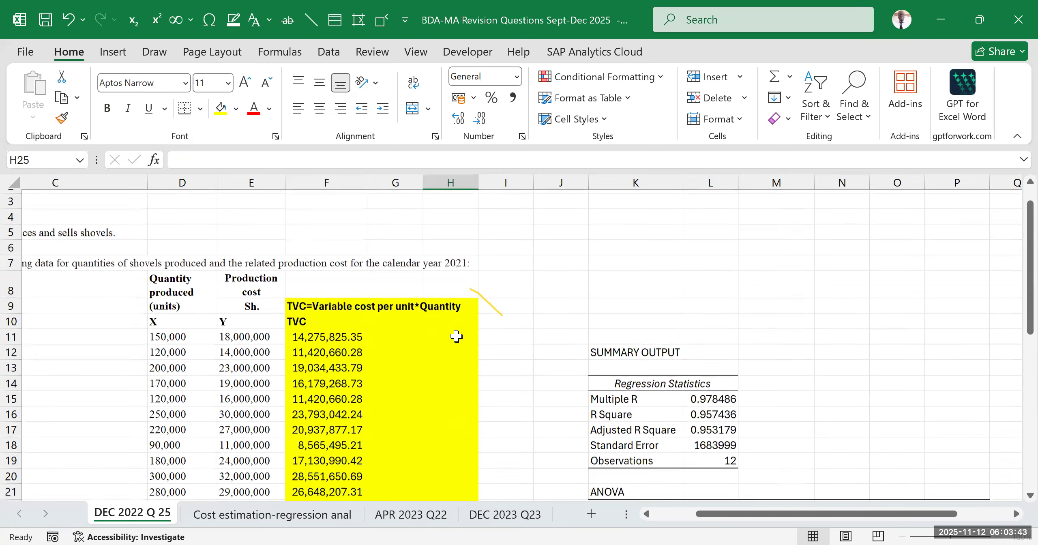
scroll(456, 336, down, 6)
drag(718, 514, 675, 514)
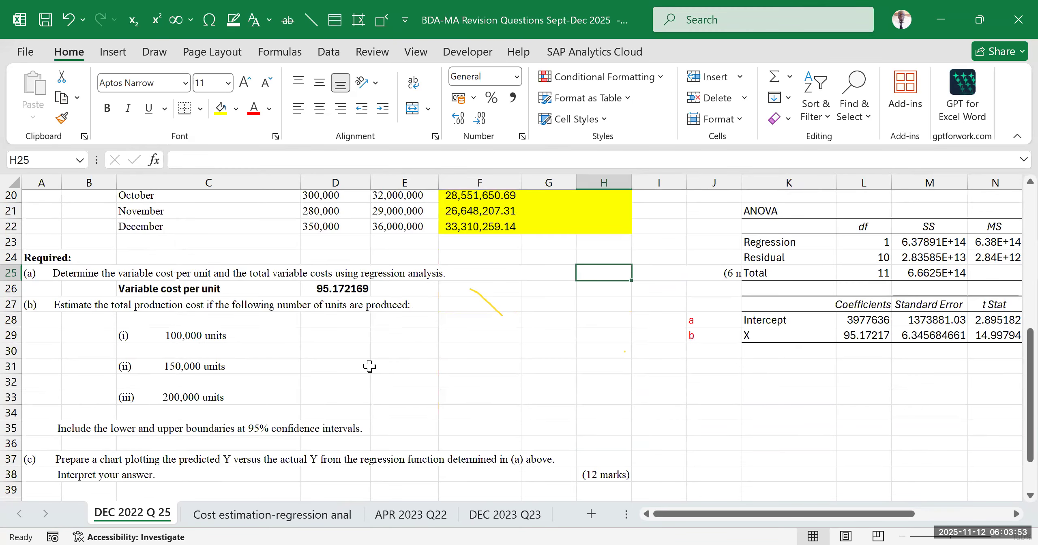
scroll(393, 343, up, 1)
scroll(394, 343, up, 2)
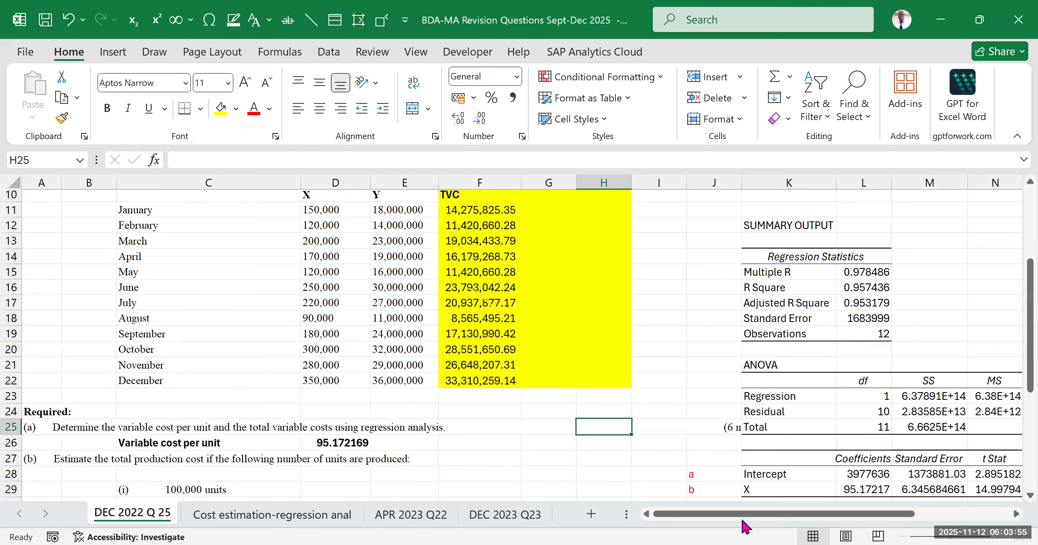
mouse_move(746, 514)
mouse_down()
mouse_move(795, 514)
mouse_move(742, 514)
mouse_up()
scroll(477, 273, up, 1)
drag(477, 270, 496, 461)
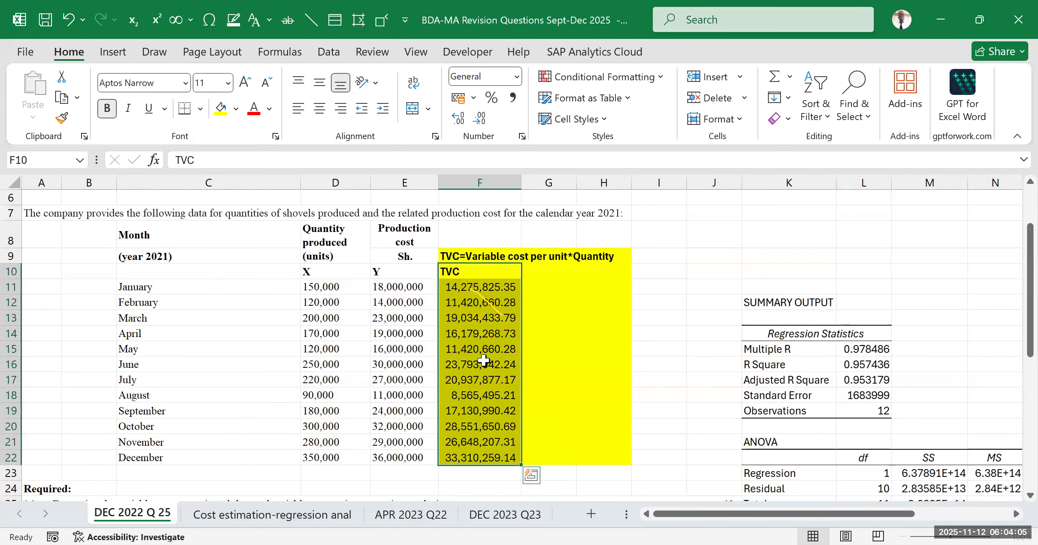
click(457, 250)
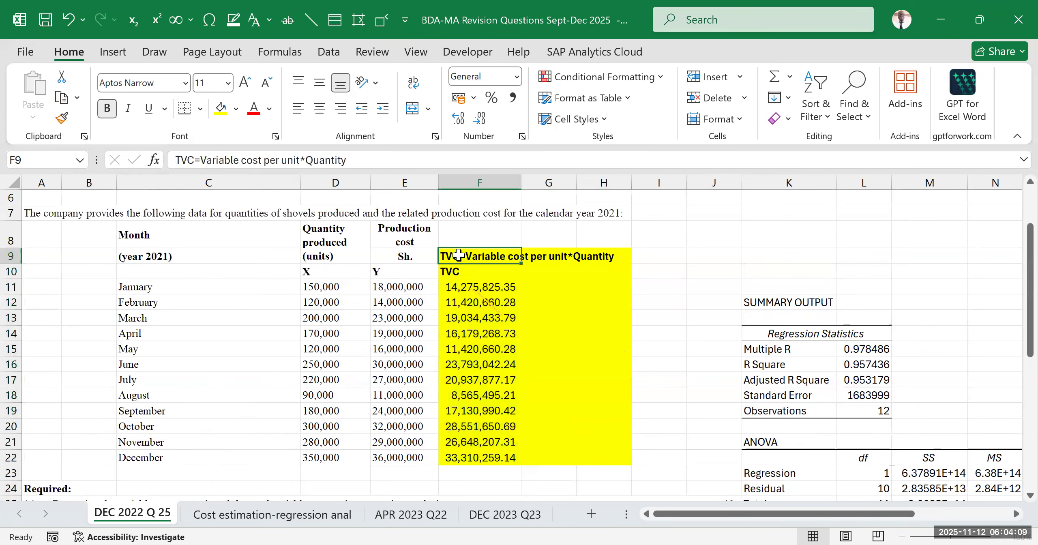
scroll(263, 304, down, 5)
click(52, 276)
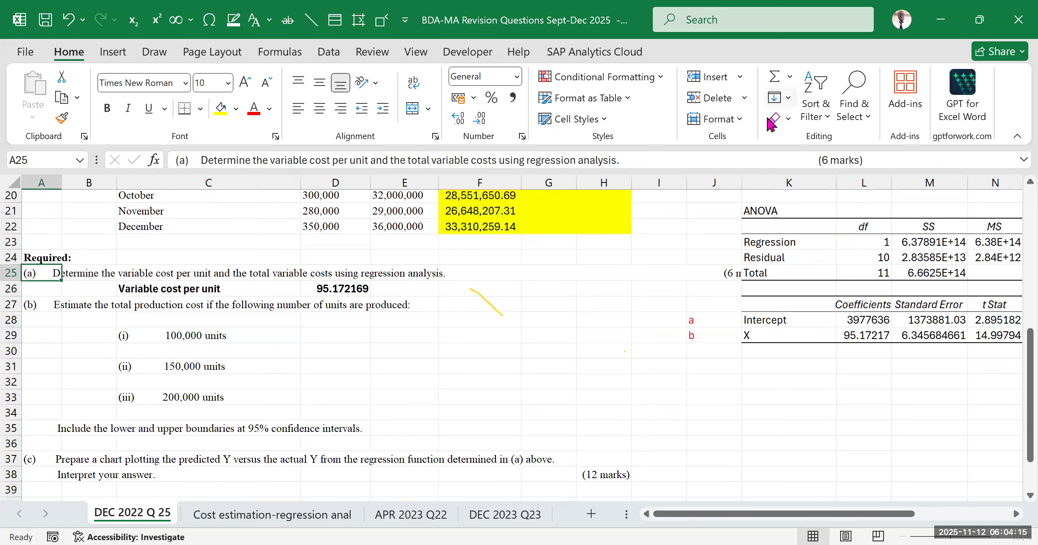
Review the full regression summary output alongside the TVC formula note in F9
click(665, 394)
drag(737, 514, 815, 514)
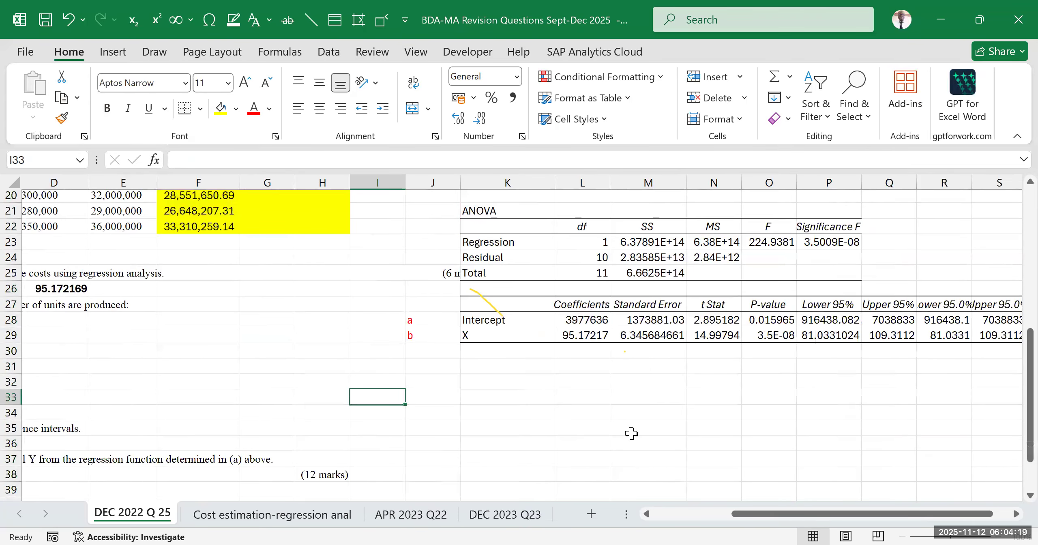
scroll(377, 301, up, 3)
scroll(505, 381, down, 1)
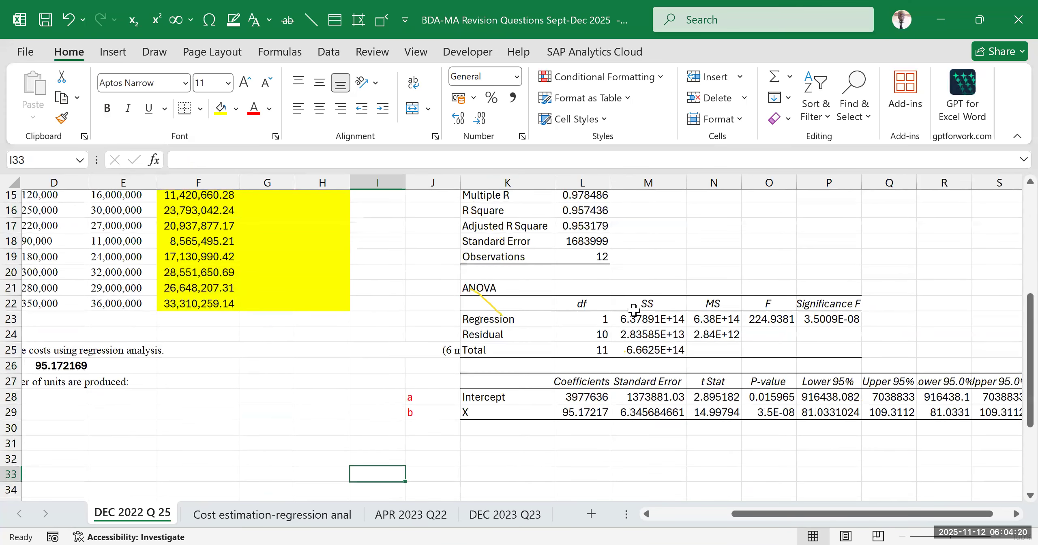
click(541, 253)
scroll(540, 254, up, 2)
drag(429, 209, 785, 412)
scroll(371, 354, down, 2)
scroll(283, 320, up, 3)
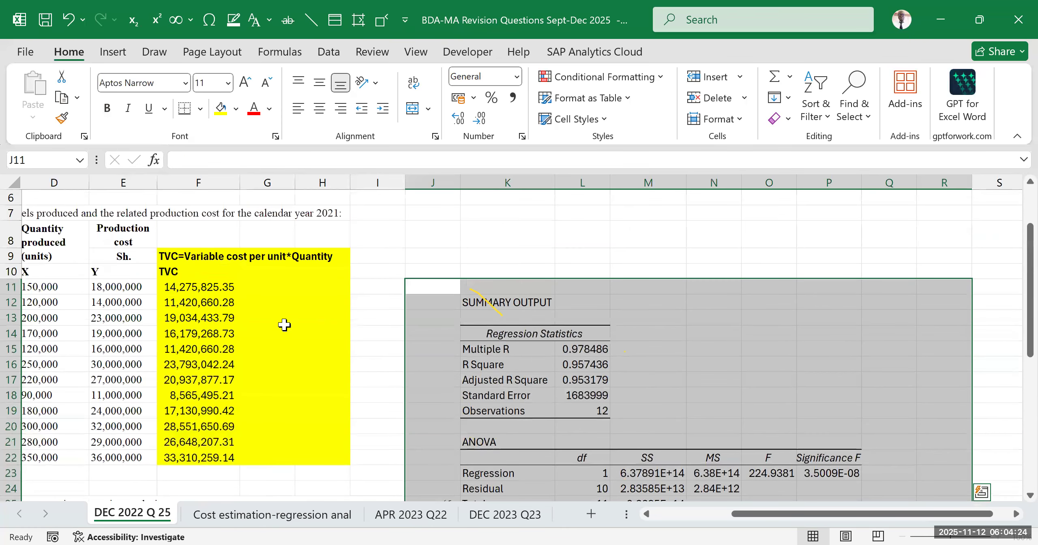
click(181, 260)
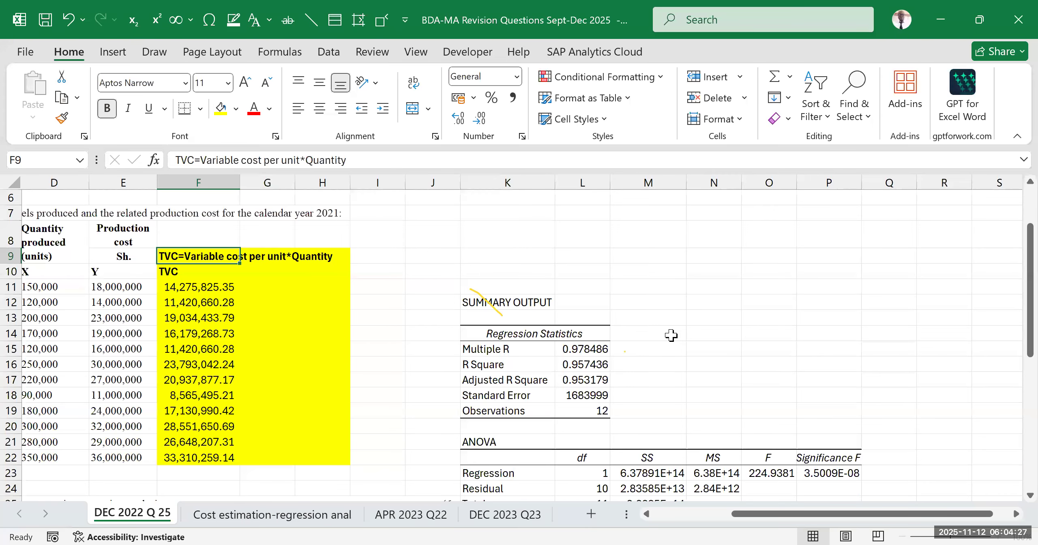
Examine the Intercept (a) and X (b) coefficient rows in the regression summary output
scroll(670, 335, down, 2)
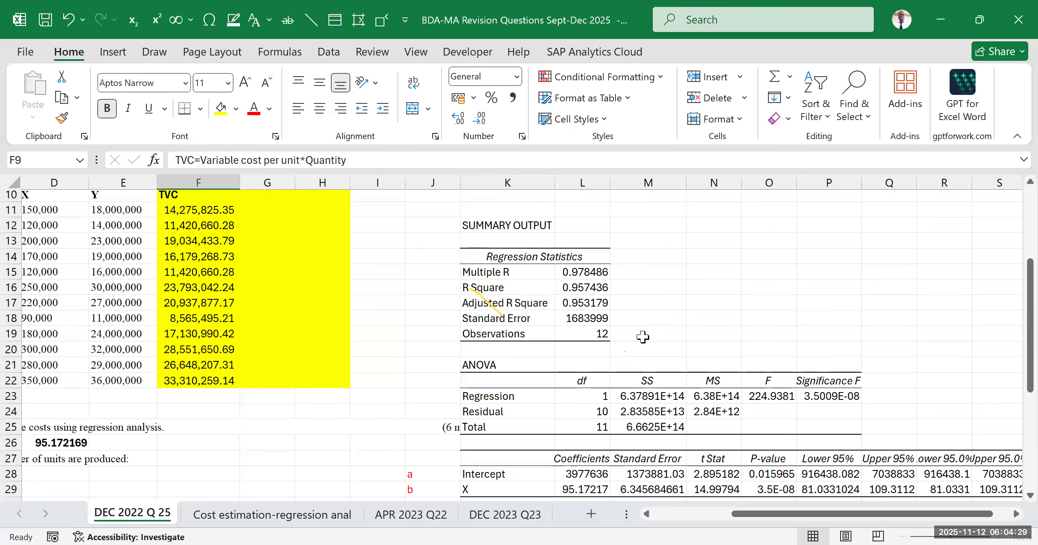
scroll(642, 337, down, 2)
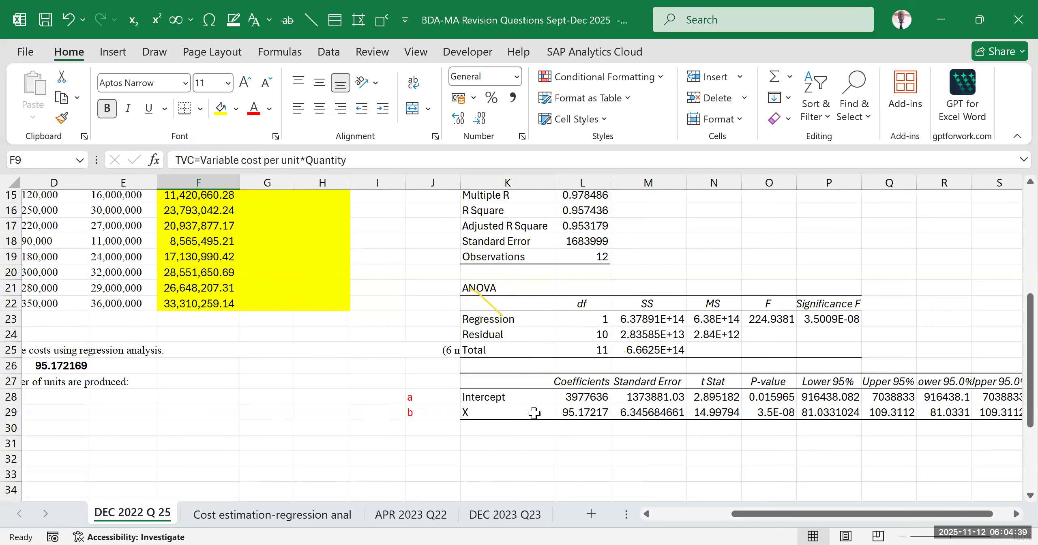
click(580, 379)
drag(428, 417, 570, 412)
click(577, 410)
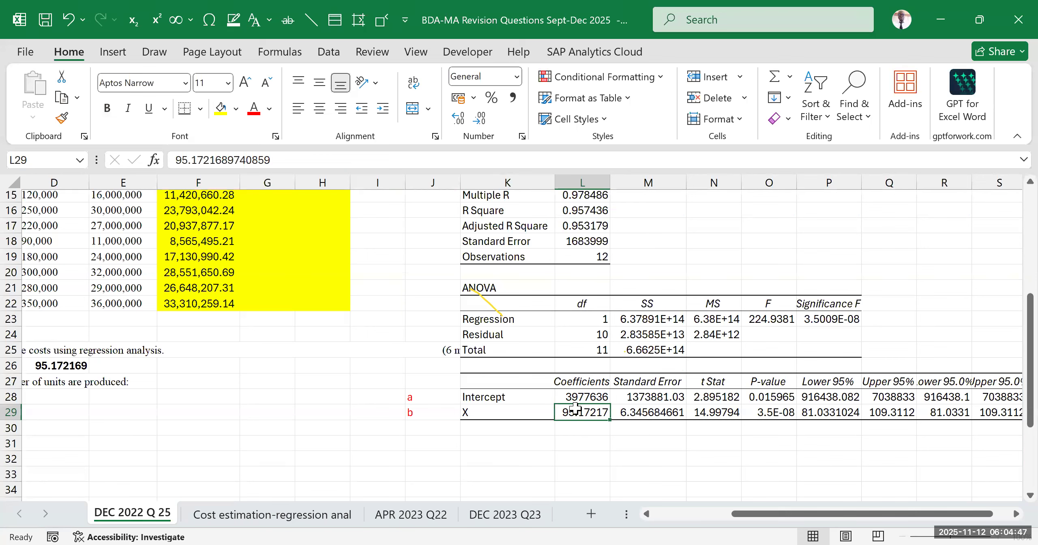
drag(434, 416, 572, 411)
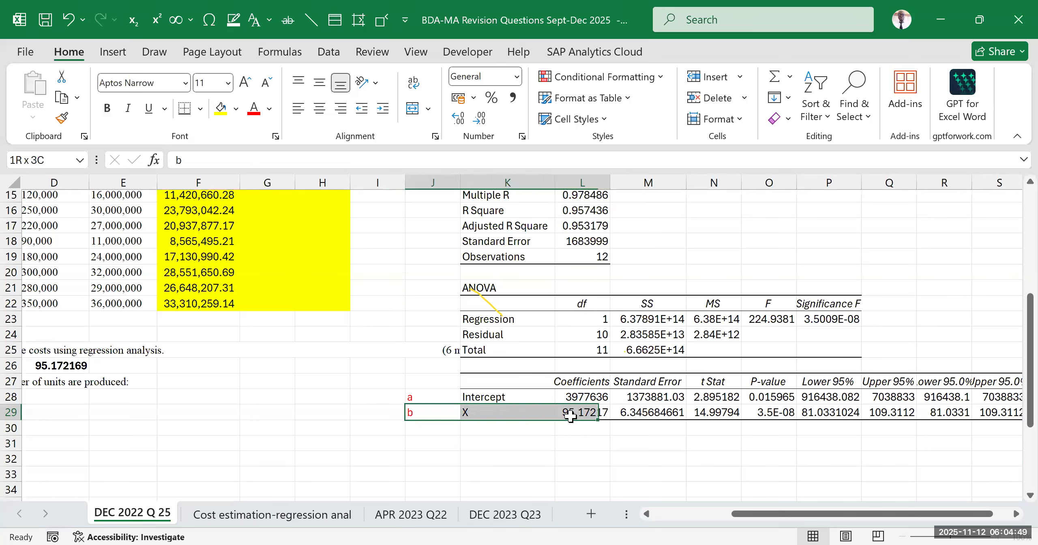
drag(448, 396, 566, 396)
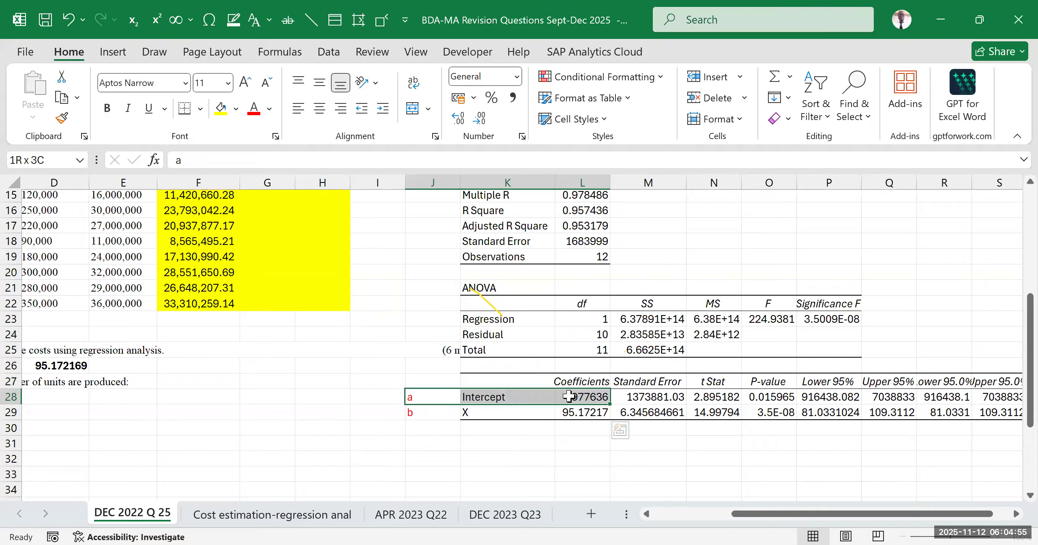
drag(442, 414, 561, 415)
click(526, 440)
click(498, 410)
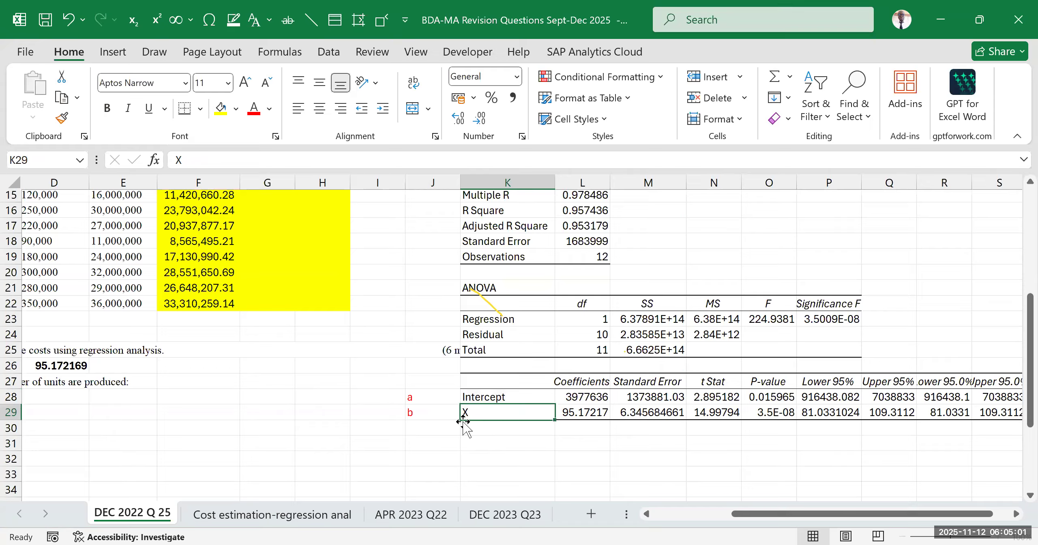
Compare the Y=a+bx equation on the Cost estimation-regression anal sheet with the b coefficient row on DEC 2022 Q 25
drag(746, 520, 665, 525)
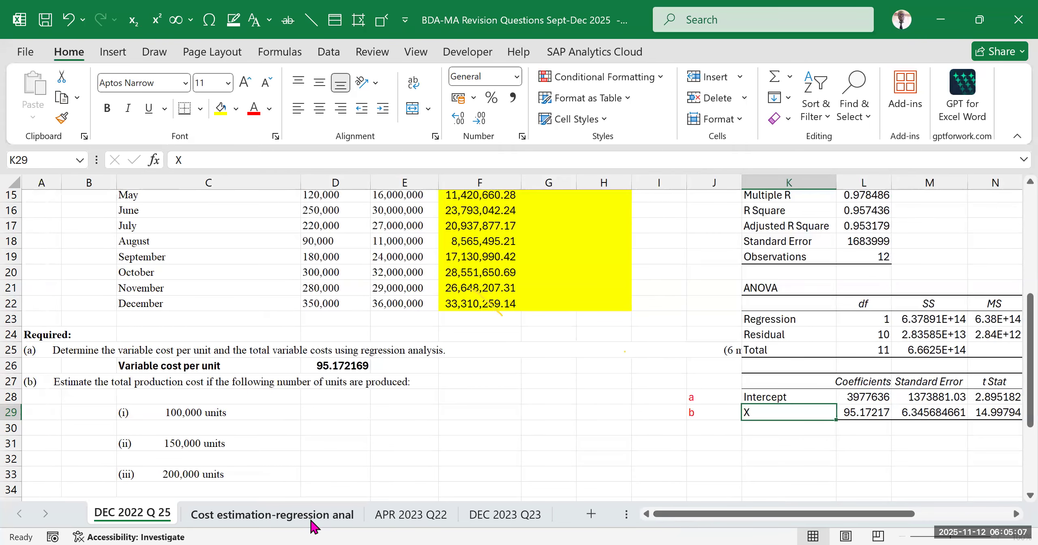
click(312, 521)
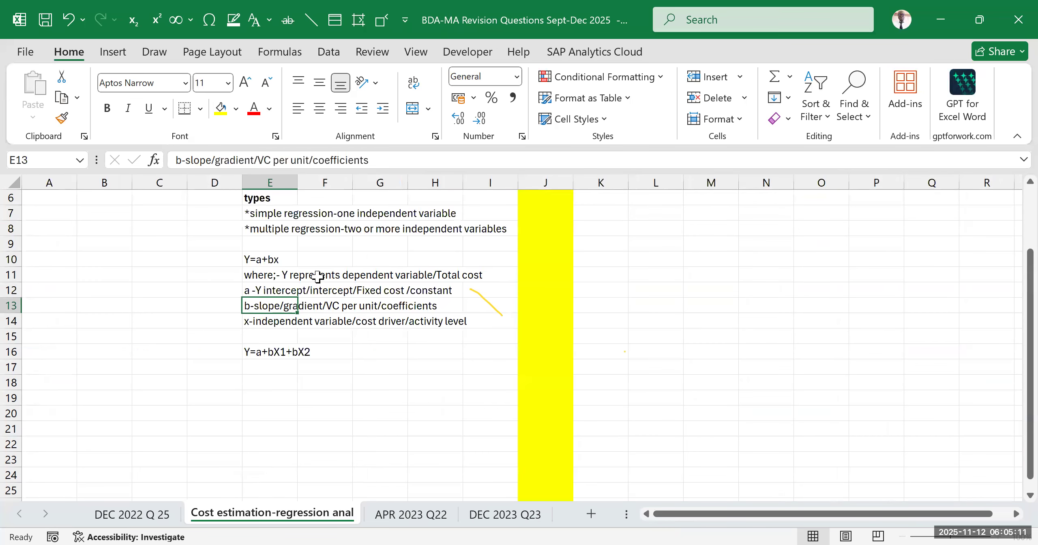
click(272, 256)
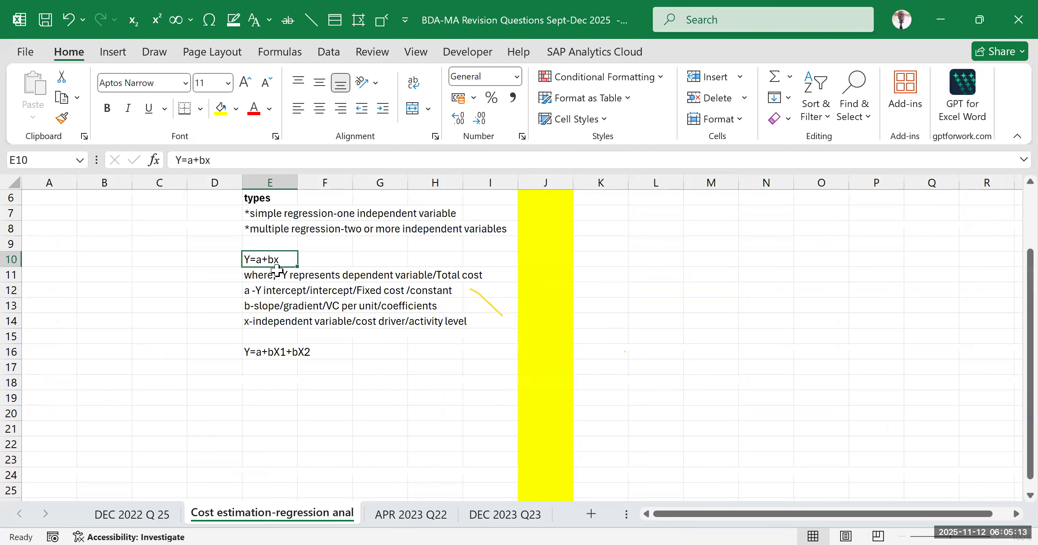
click(166, 515)
click(868, 414)
click(816, 414)
drag(694, 412, 872, 413)
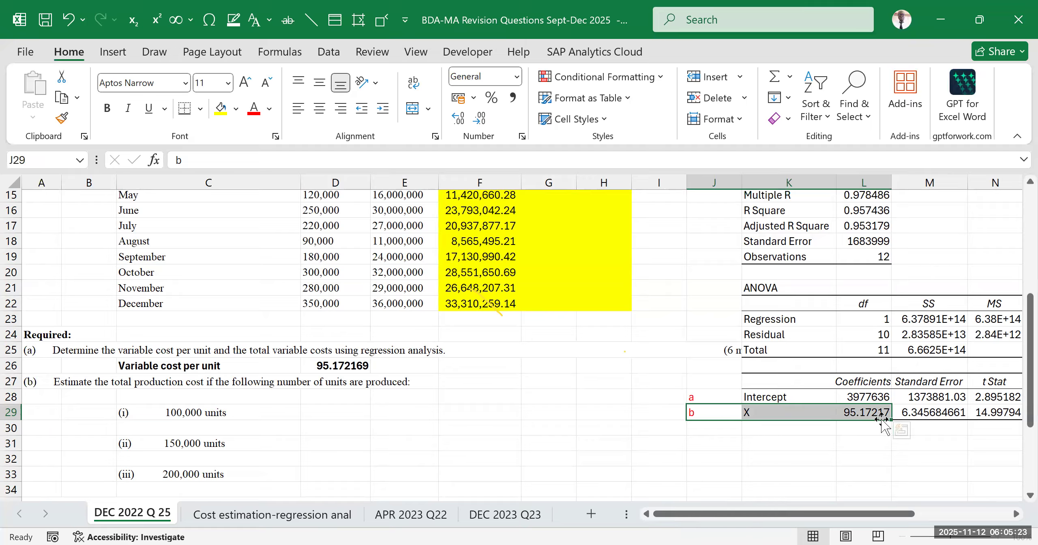
Read requirements (a) and (b) and recheck the regression notes on the Cost estimation-regression anal sheet
drag(746, 456, 726, 458)
drag(45, 353, 705, 372)
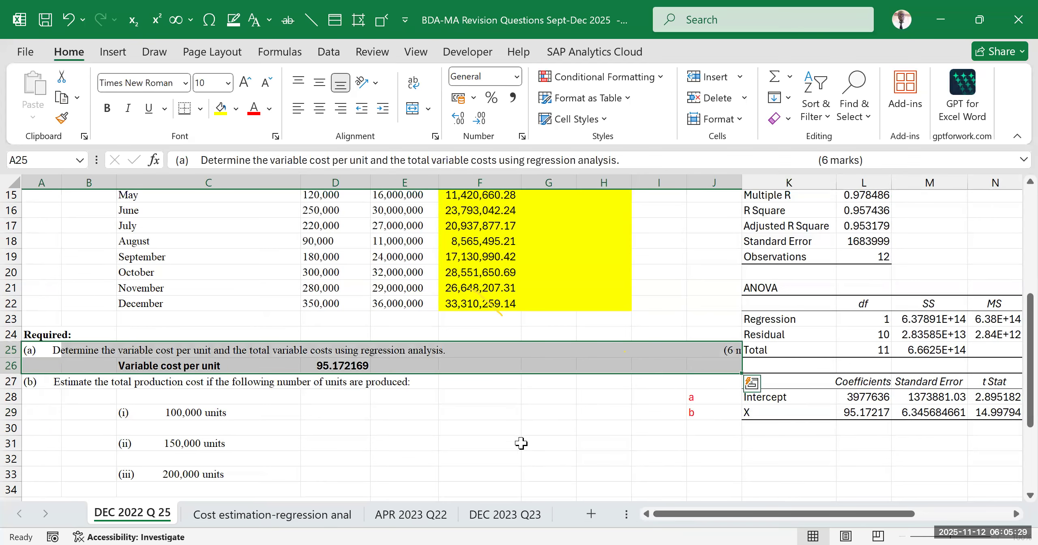
click(91, 397)
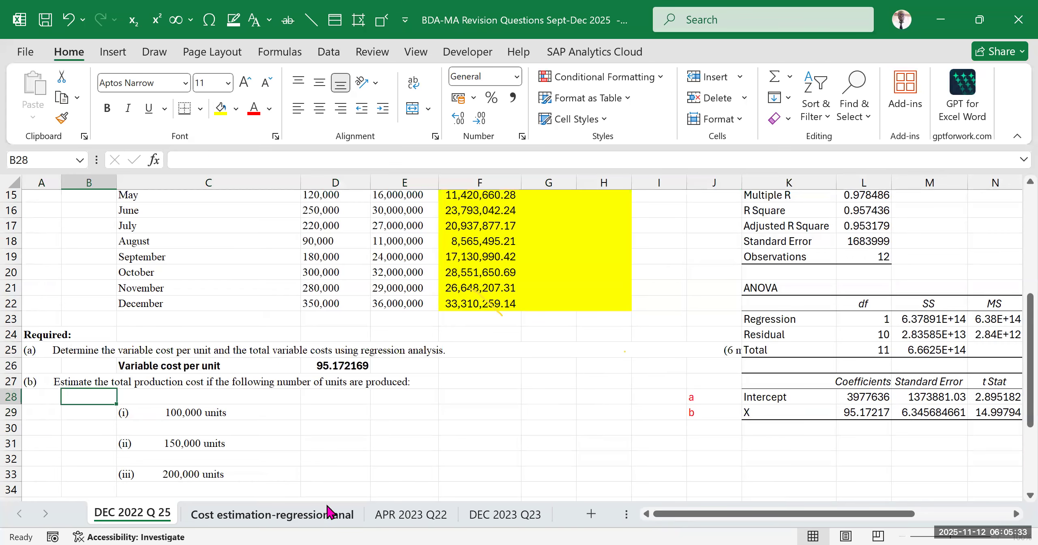
click(340, 521)
drag(320, 299, 345, 314)
scroll(308, 381, up, 2)
click(156, 515)
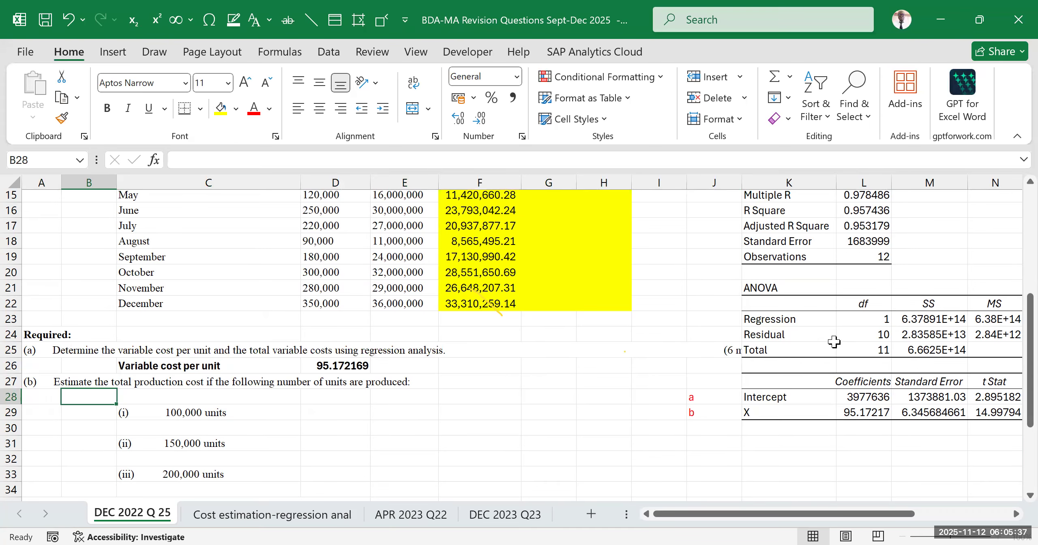
Enter the bold heading COST FUNCTION in K31 below the regression coefficients table
click(478, 431)
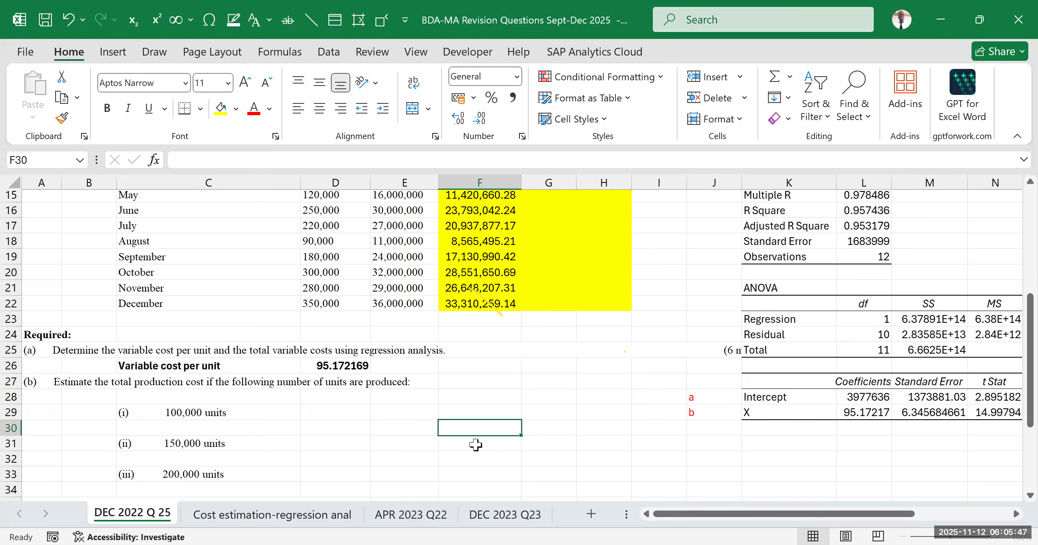
drag(771, 514, 824, 513)
click(508, 401)
click(513, 416)
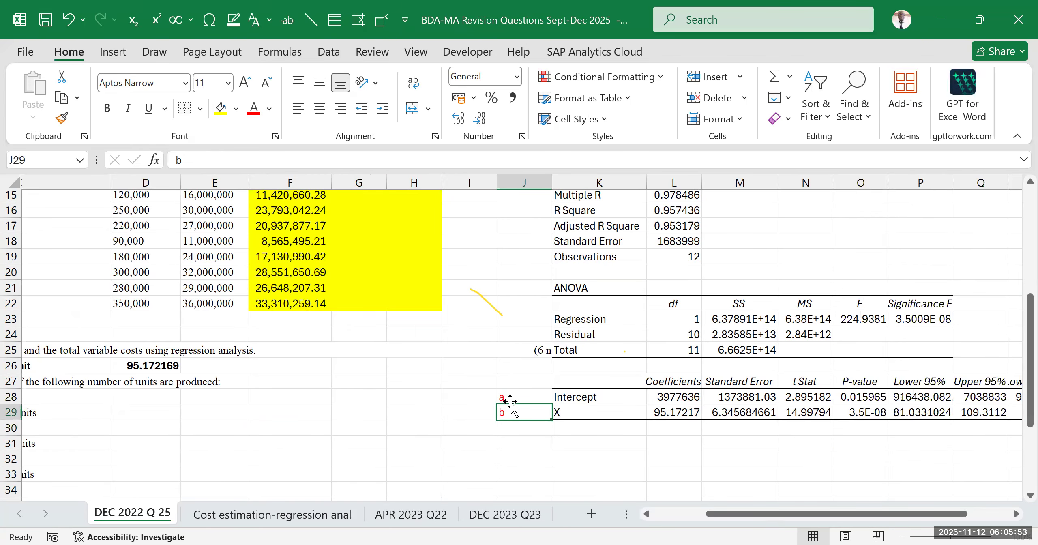
click(559, 442)
text(COST)
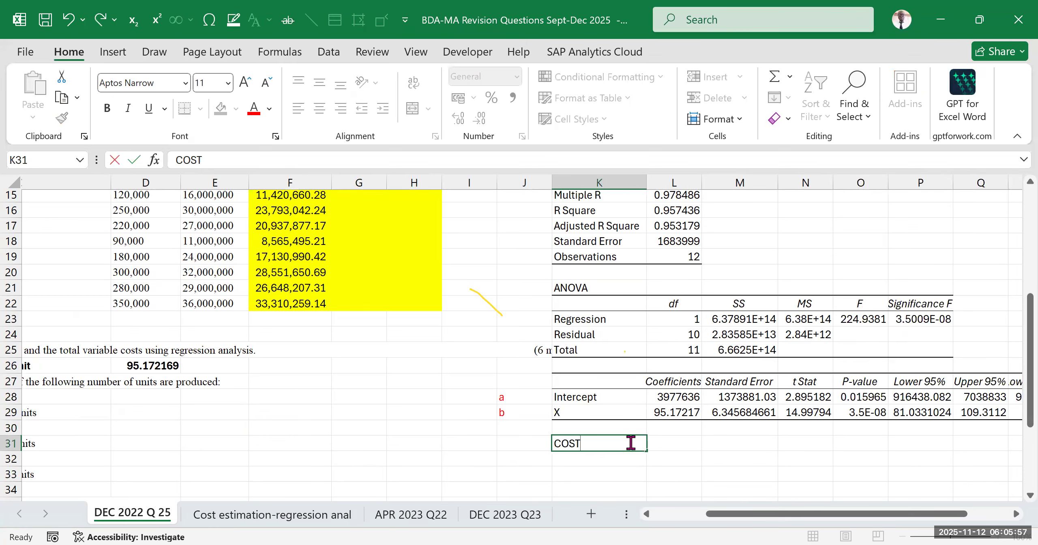
text( FUNCTIO)
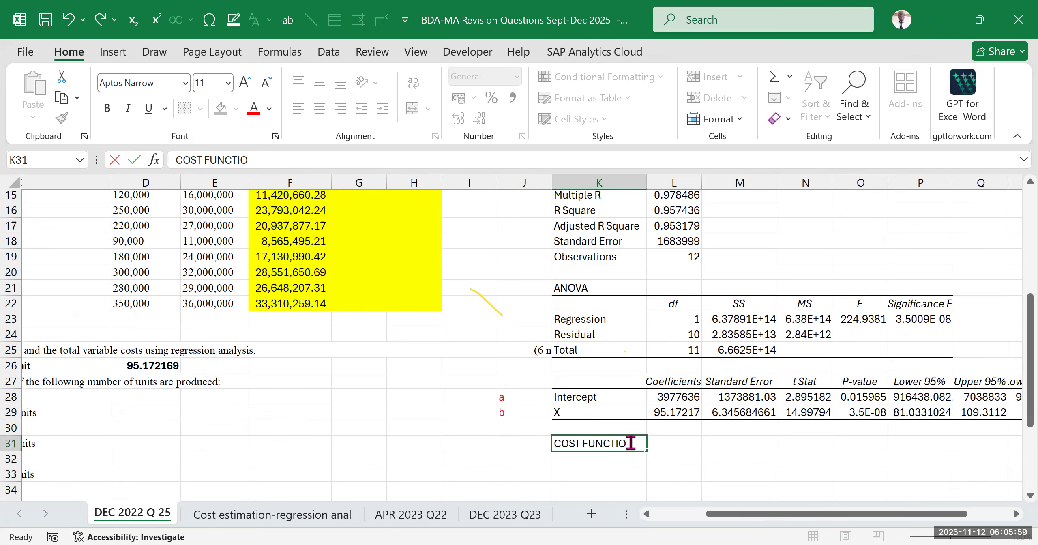
click(695, 450)
click(605, 439)
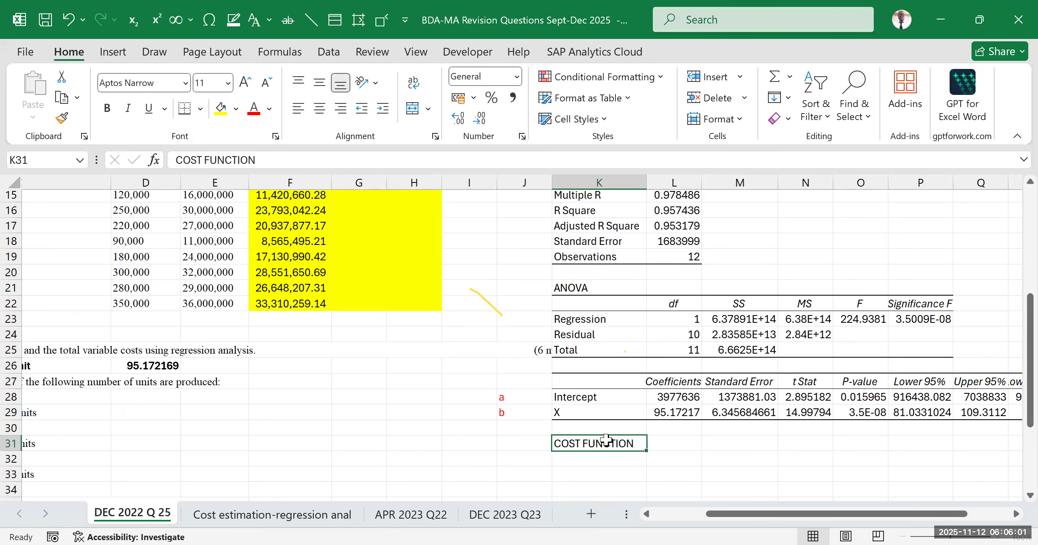
key(ctrl+b)
click(593, 458)
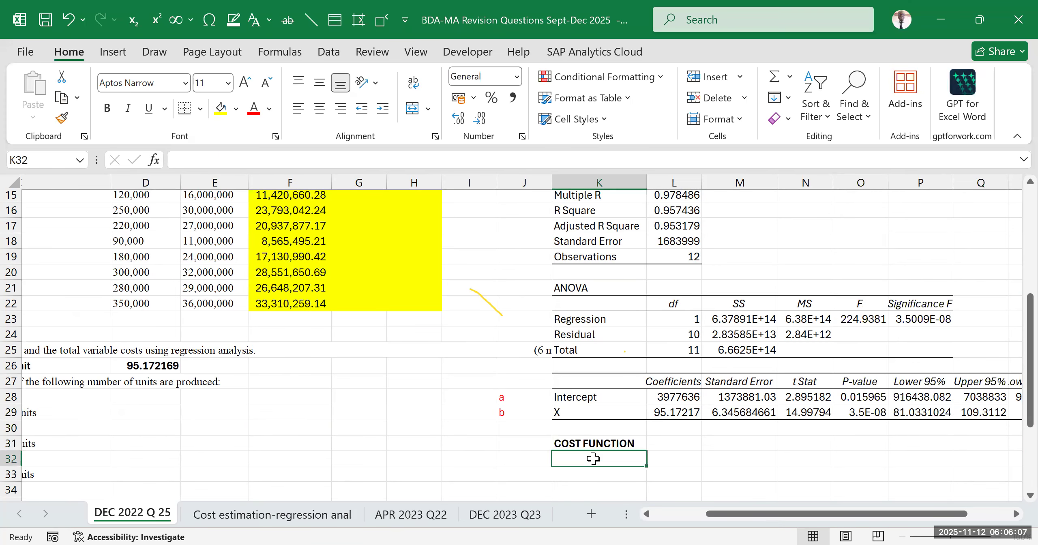
Change the heading in K31 to the plural COST FUNCTIONS
drag(853, 513, 875, 519)
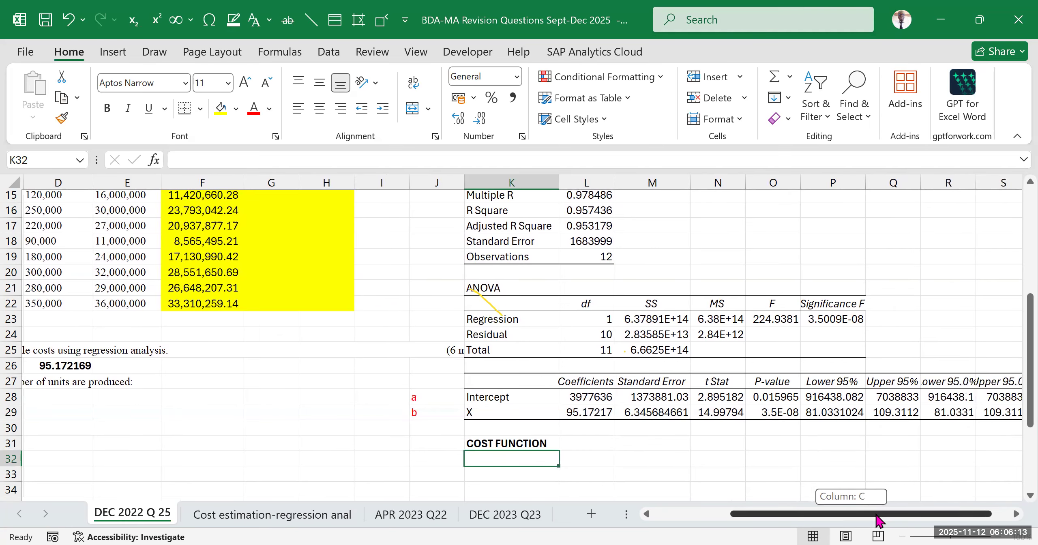
drag(878, 521, 880, 519)
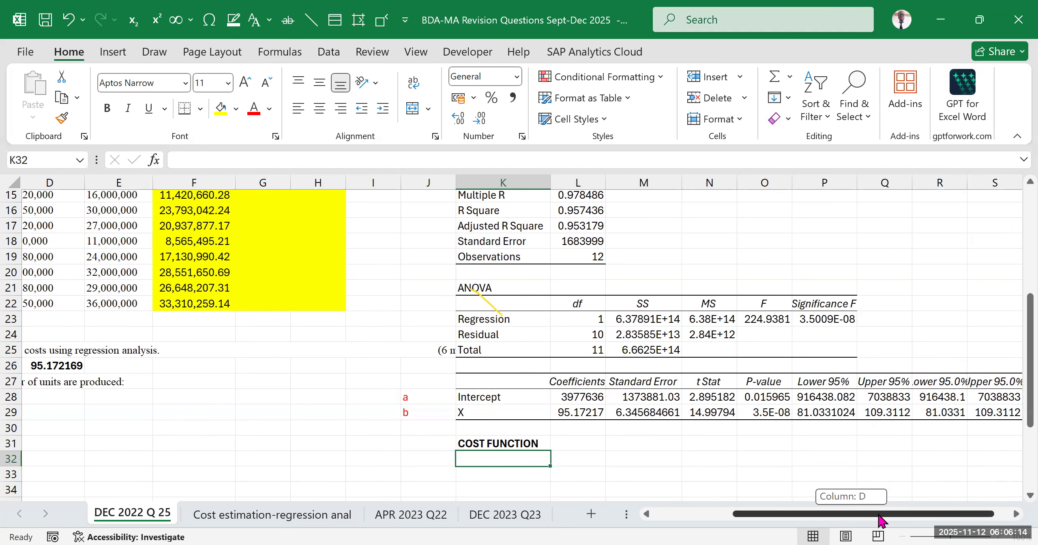
click(513, 443)
click(262, 161)
text(S)
click(687, 460)
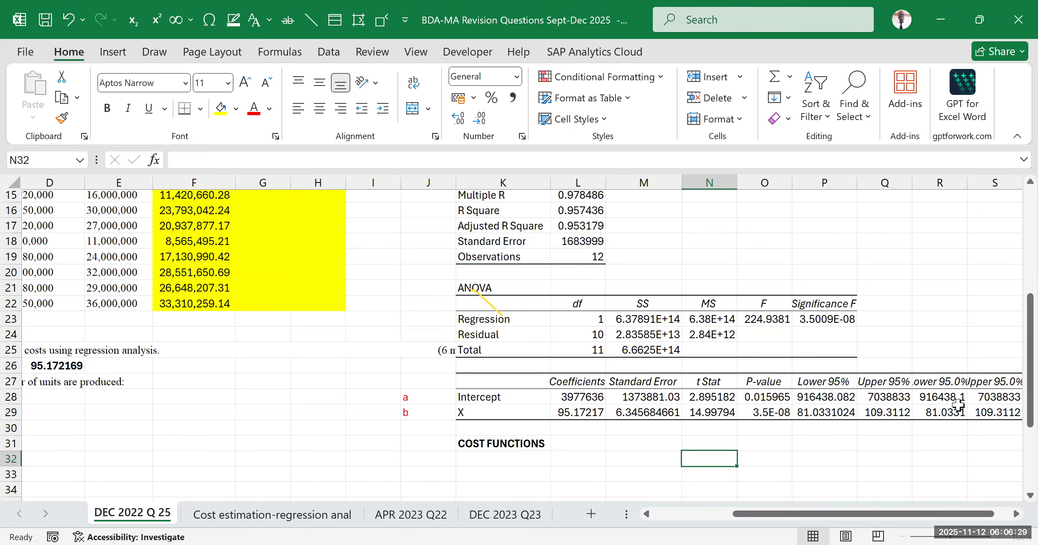
Review the production data, TVC figures and remaining question requirements around the regression output
drag(815, 519, 784, 521)
scroll(302, 308, up, 3)
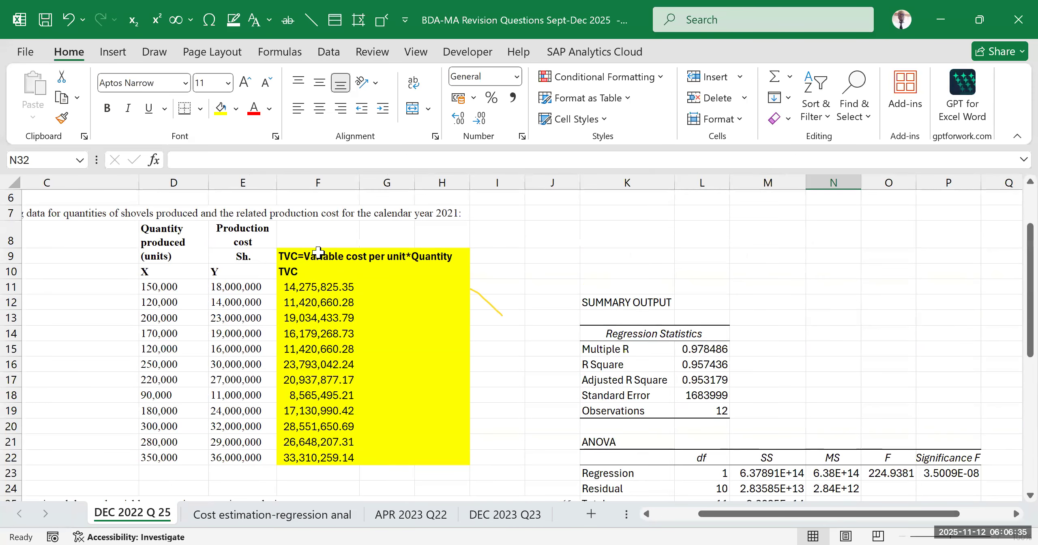
click(510, 319)
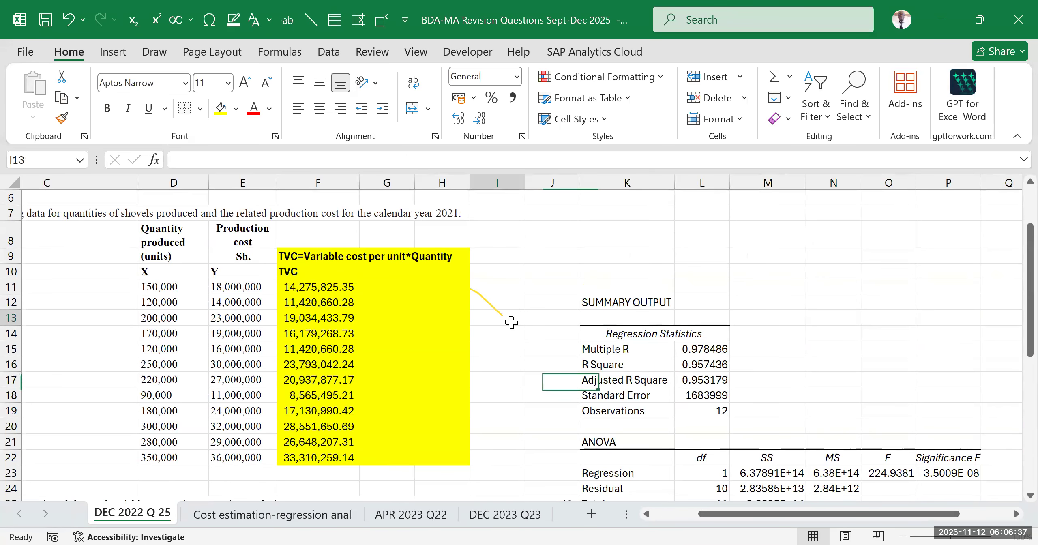
scroll(472, 348, down, 6)
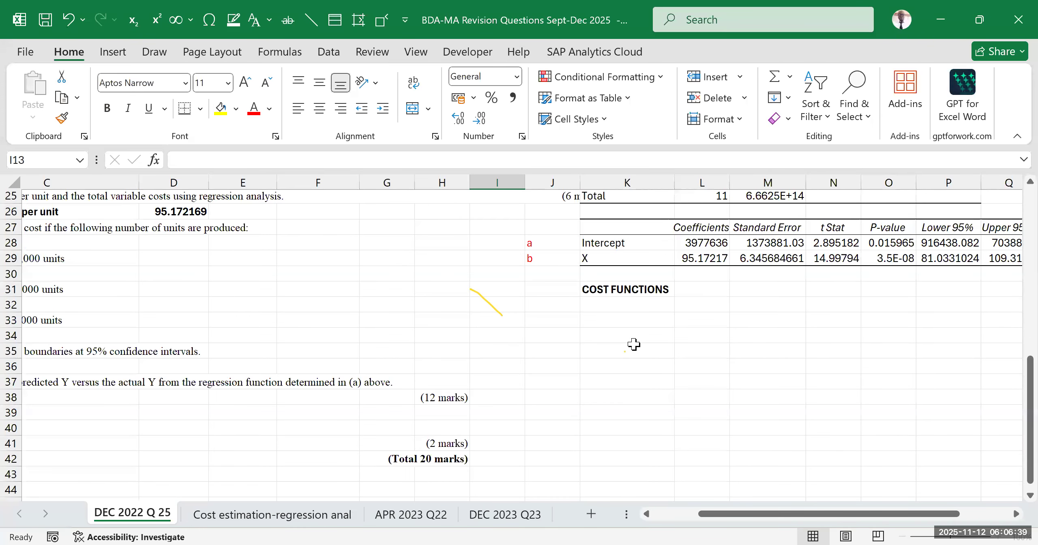
click(626, 305)
scroll(649, 308, up, 2)
drag(904, 520, 917, 519)
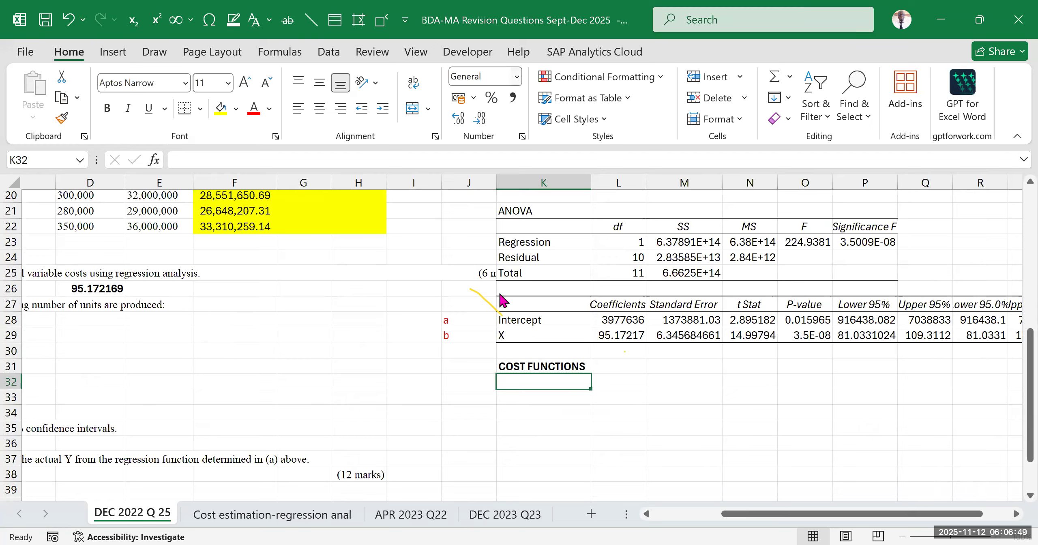
Label the cost function rows in J32:J34 as Base, lower 95% and Upper 95%
click(623, 398)
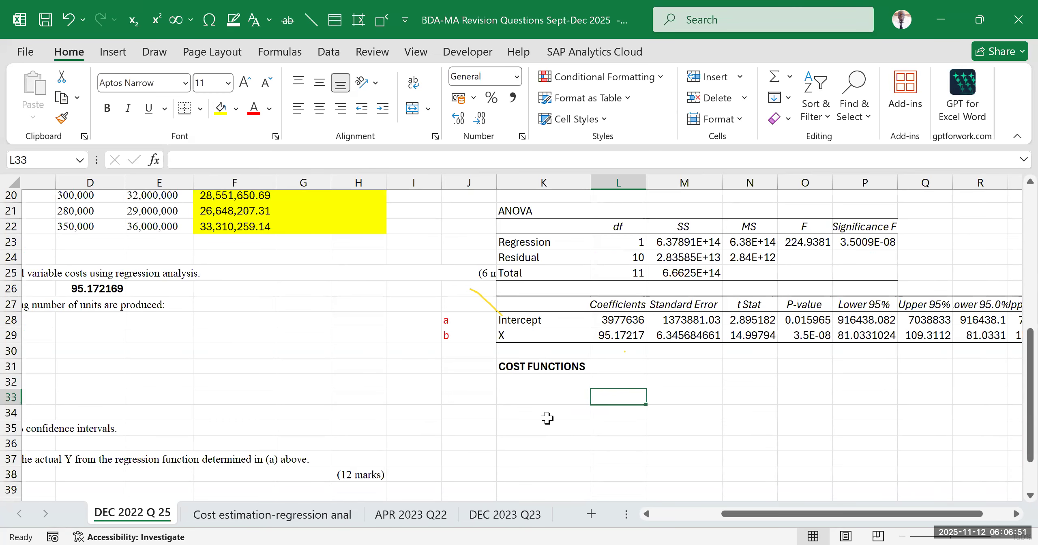
click(474, 384)
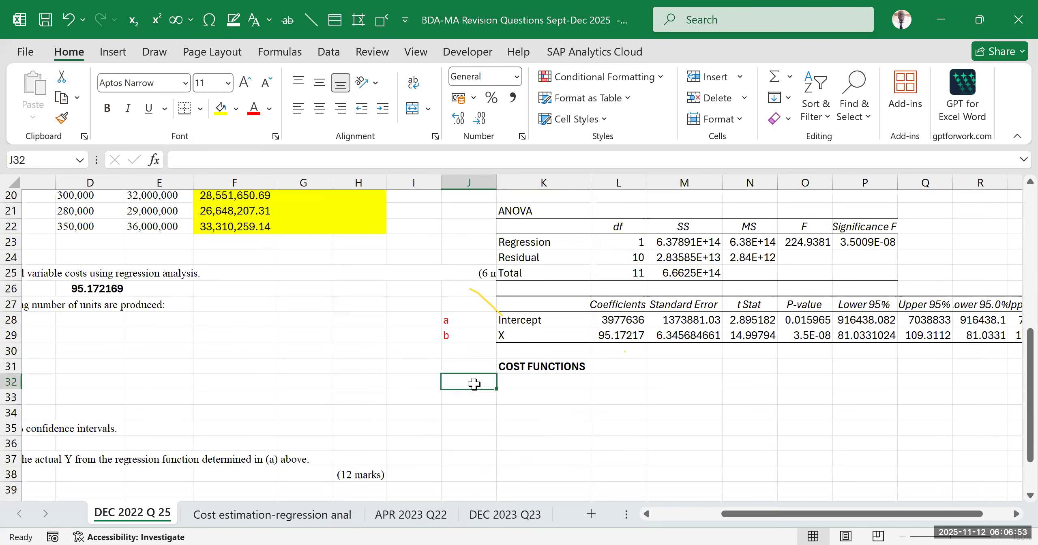
text(Base)
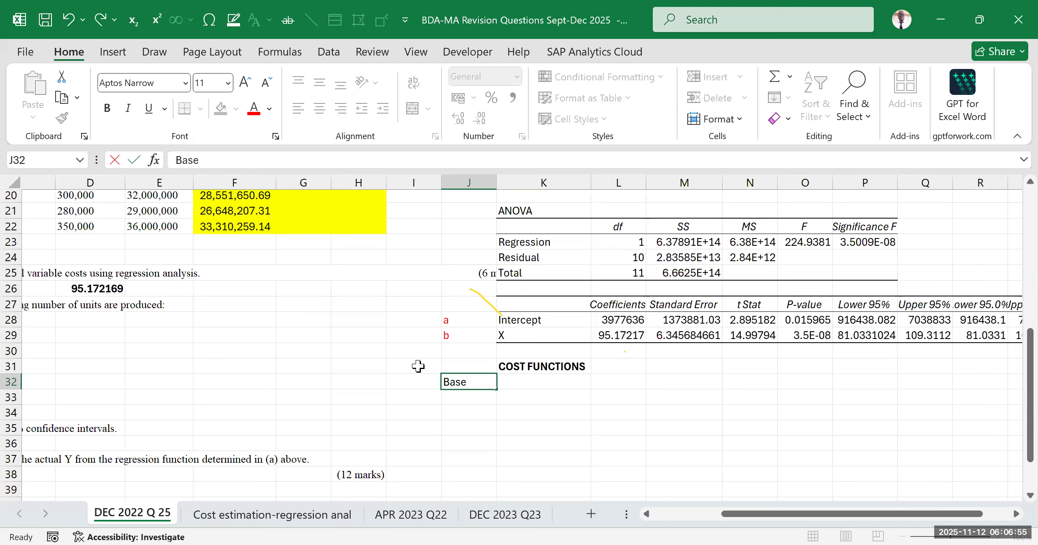
click(480, 398)
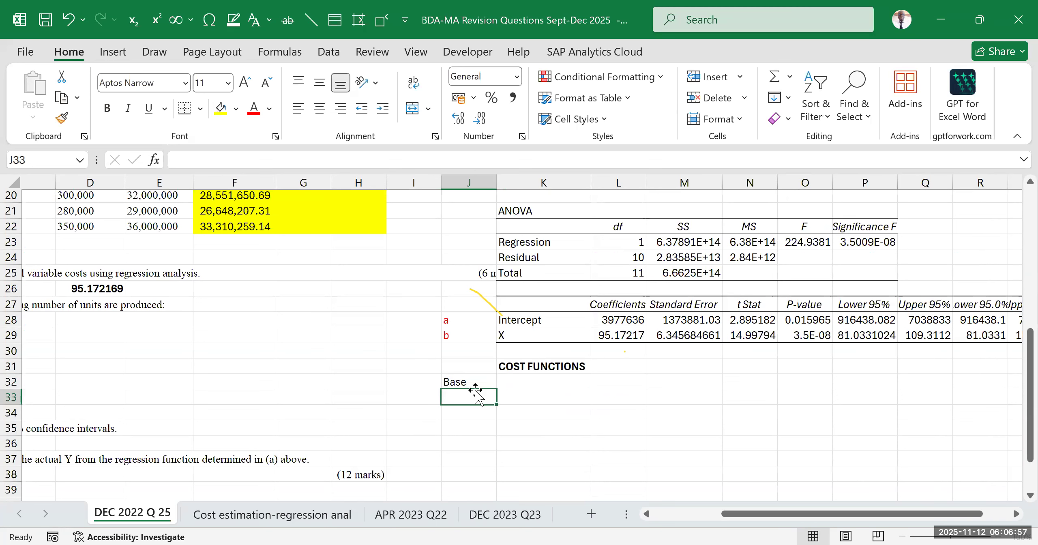
text(lower 9)
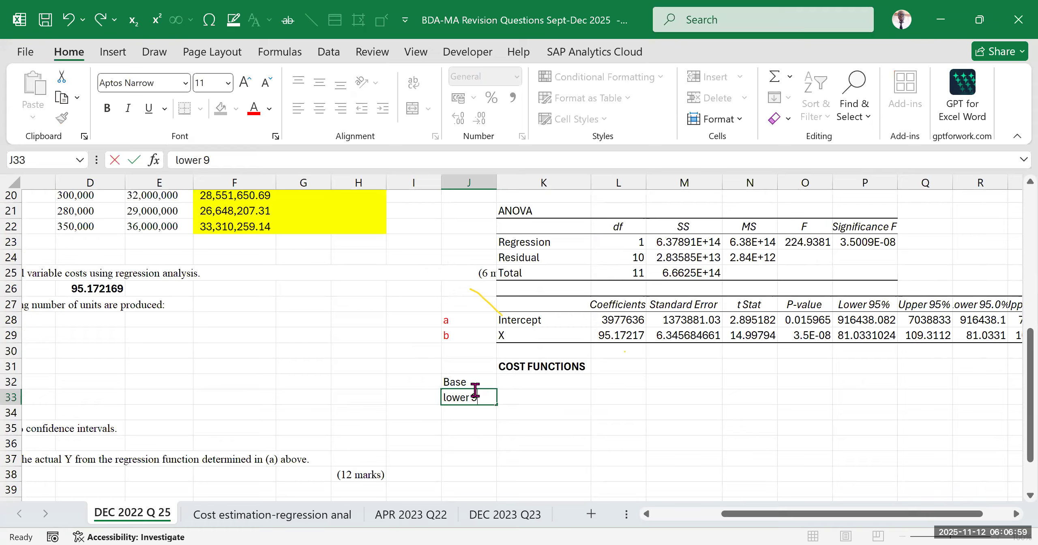
text(5%)
click(466, 413)
text(Upper)
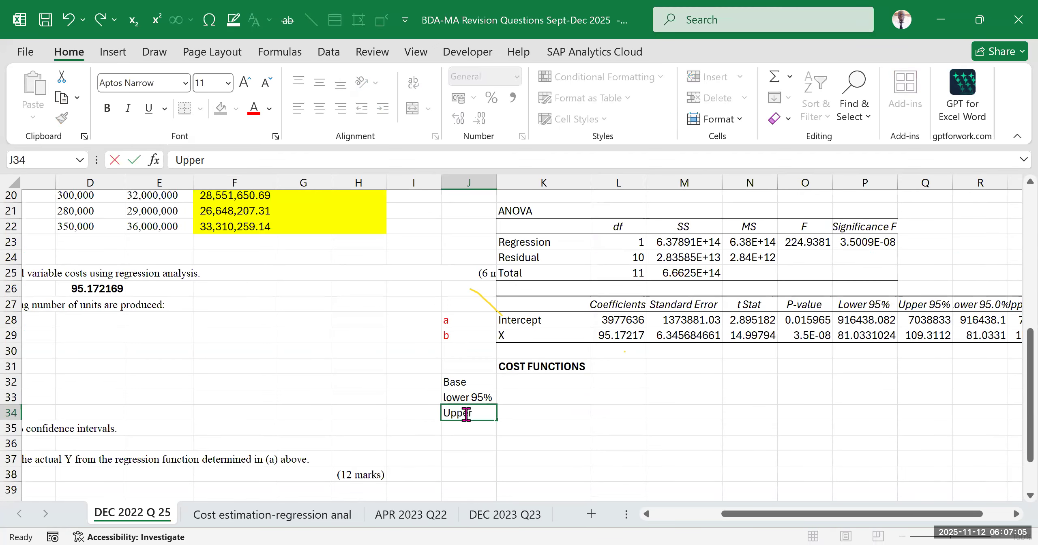
text( 95%)
click(567, 442)
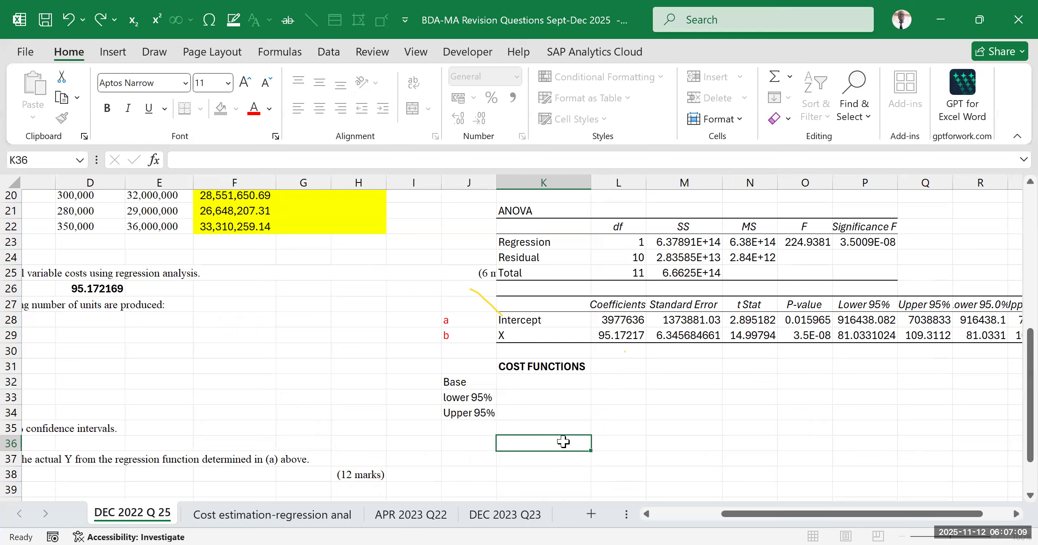
drag(478, 379, 478, 403)
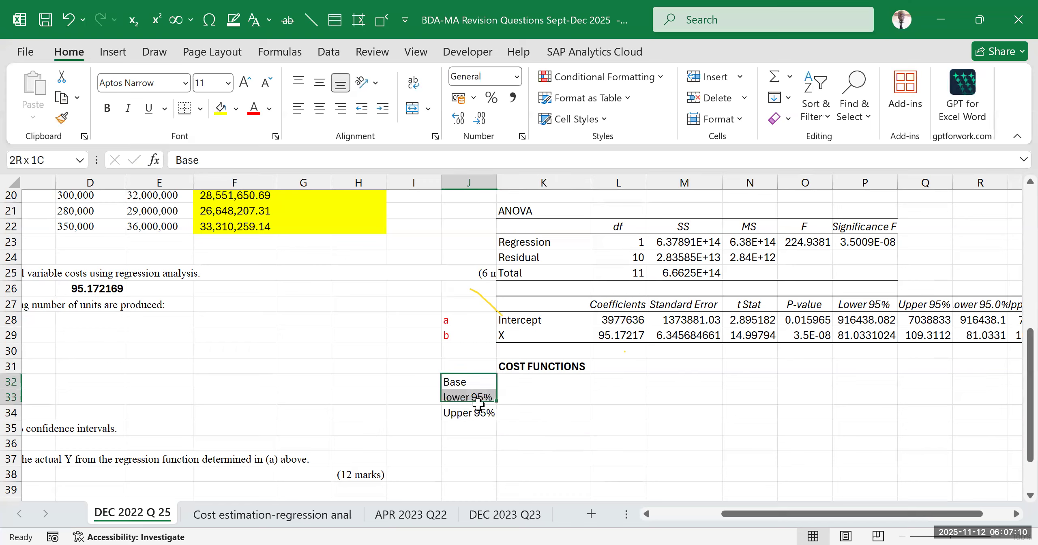
click(489, 457)
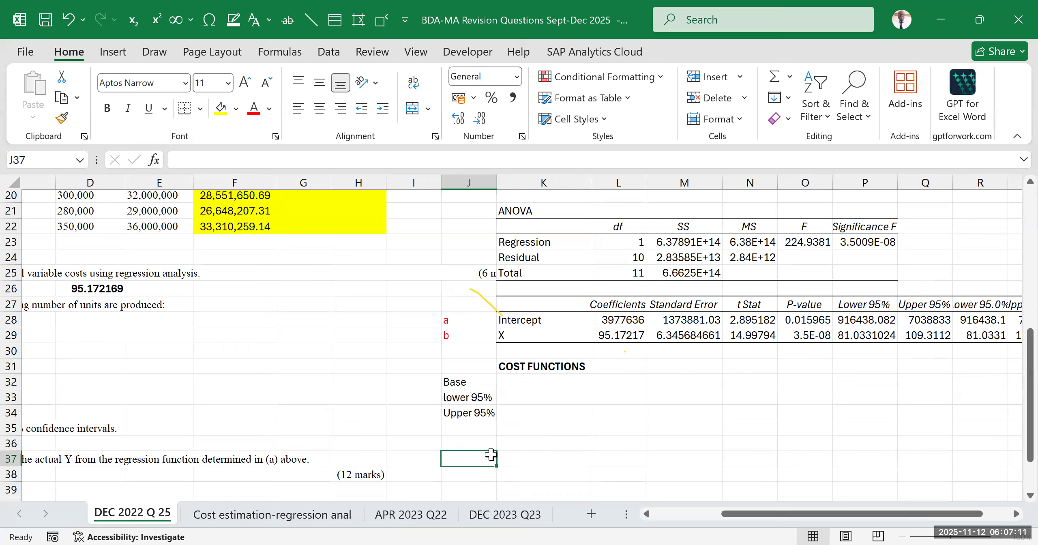
Enter the start of the Base cost function in K32 as Y=3,977,636
click(526, 383)
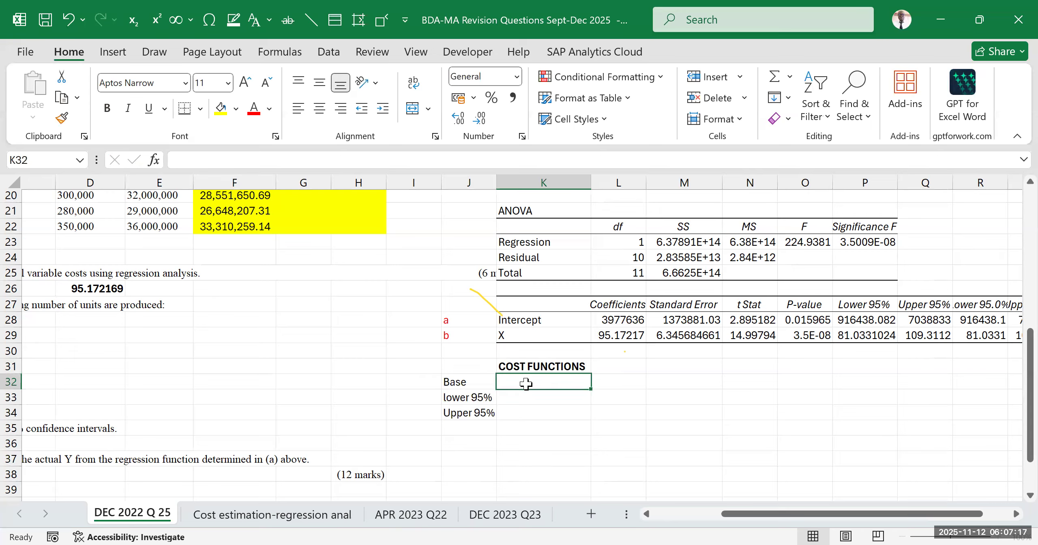
text(Y=)
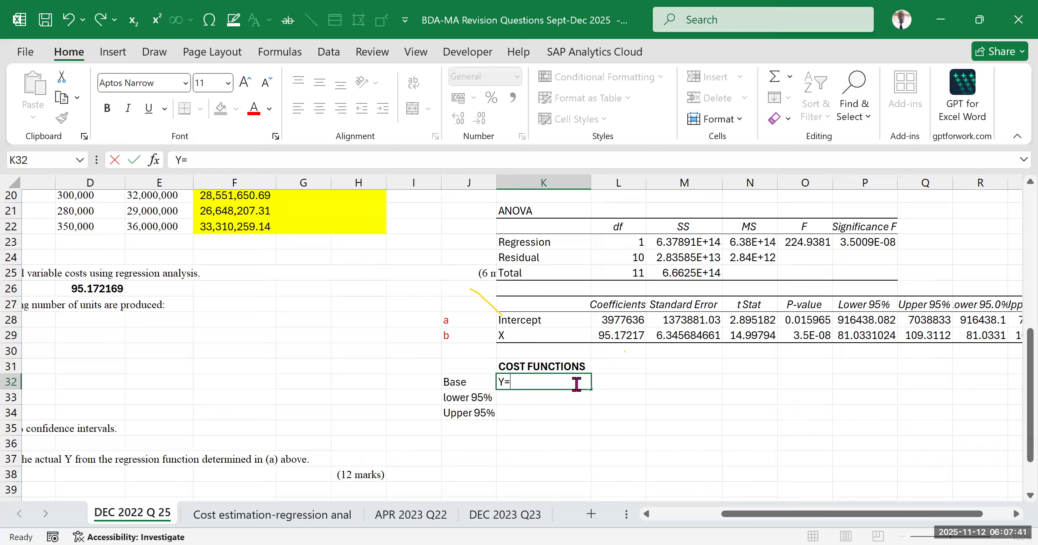
text(3,977,637)
key(BackSpace)
text(6)
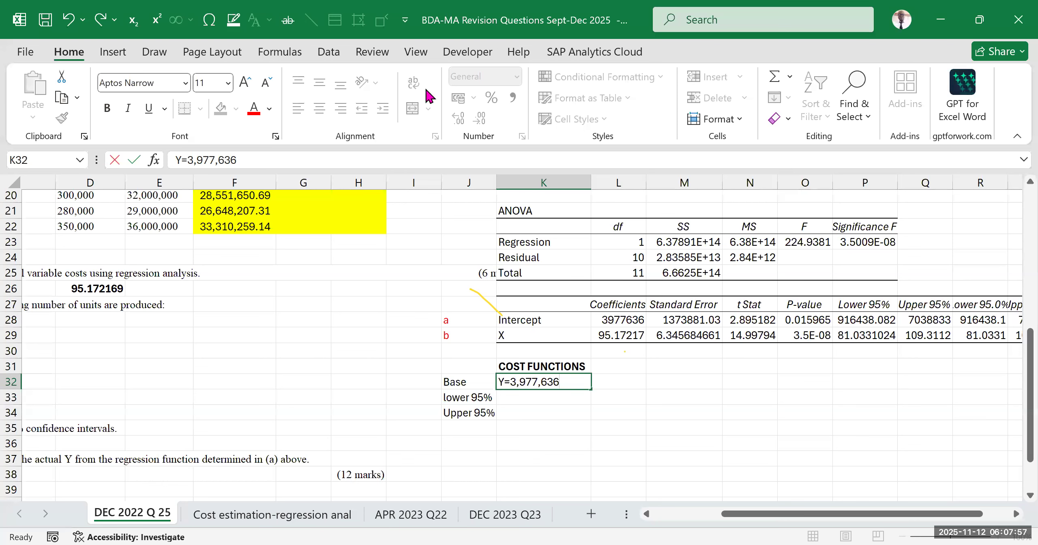
click(694, 409)
Widen column L to show more decimals of the intercept and X coefficients
click(616, 319)
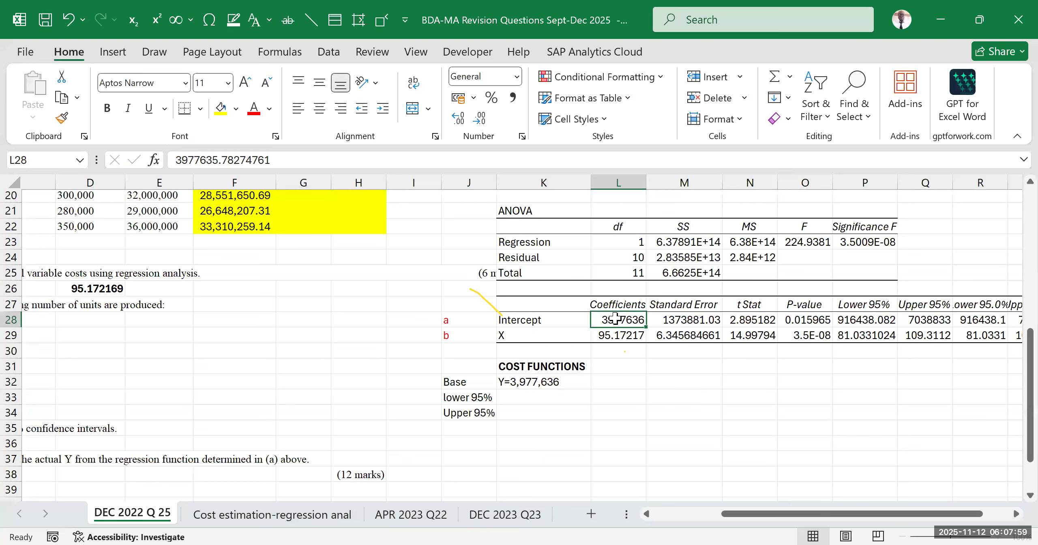
drag(647, 183, 666, 325)
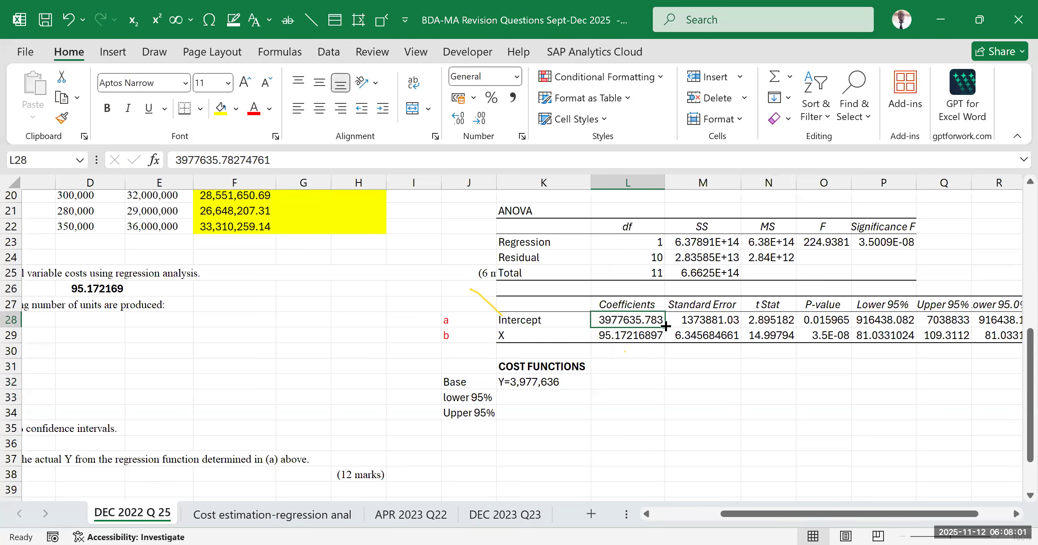
drag(673, 367, 672, 382)
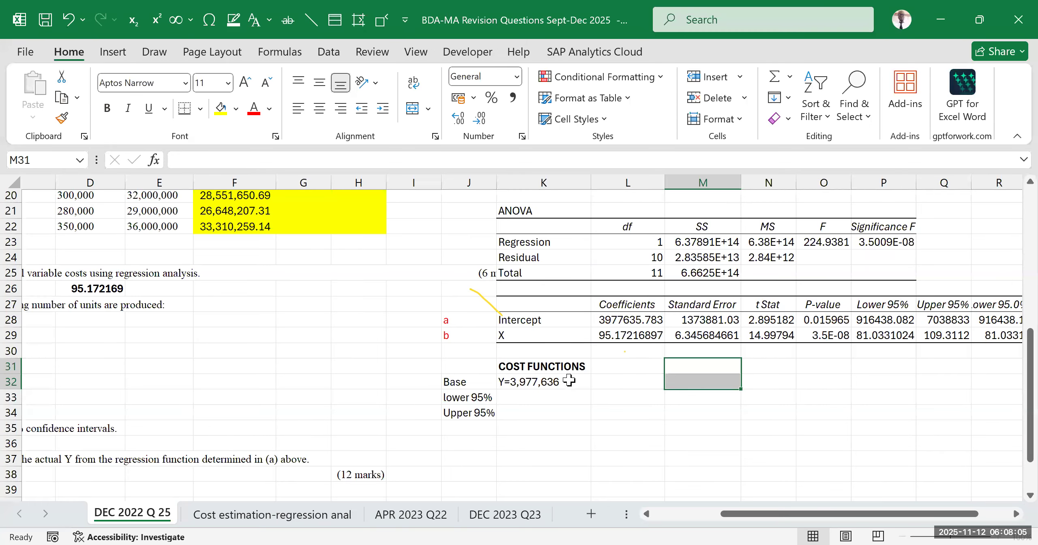
Complete the Base cost function in K32 as Y=3,977,636.783+95.172x
double_click(569, 382)
text(.783+)
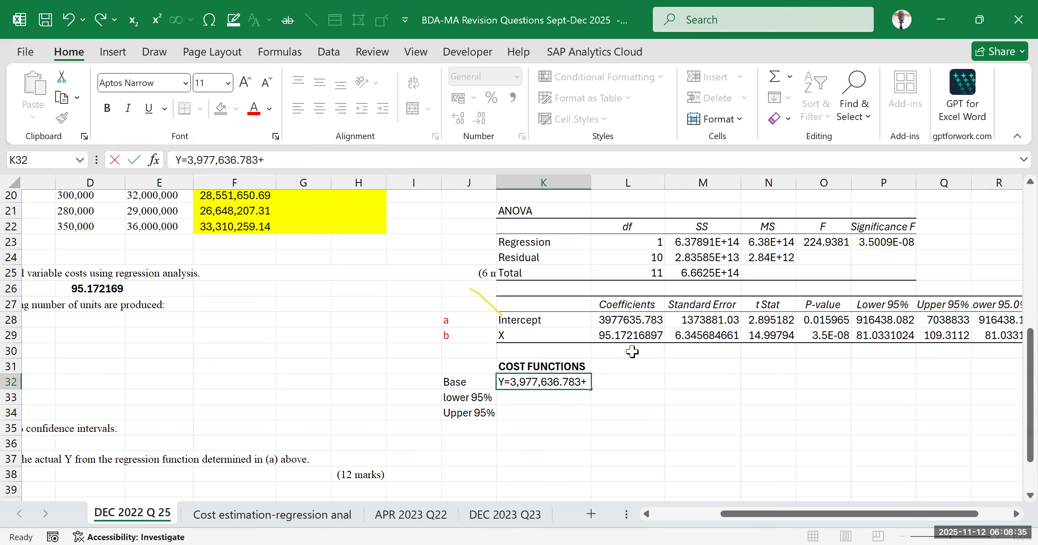
text(95.172x)
click(612, 428)
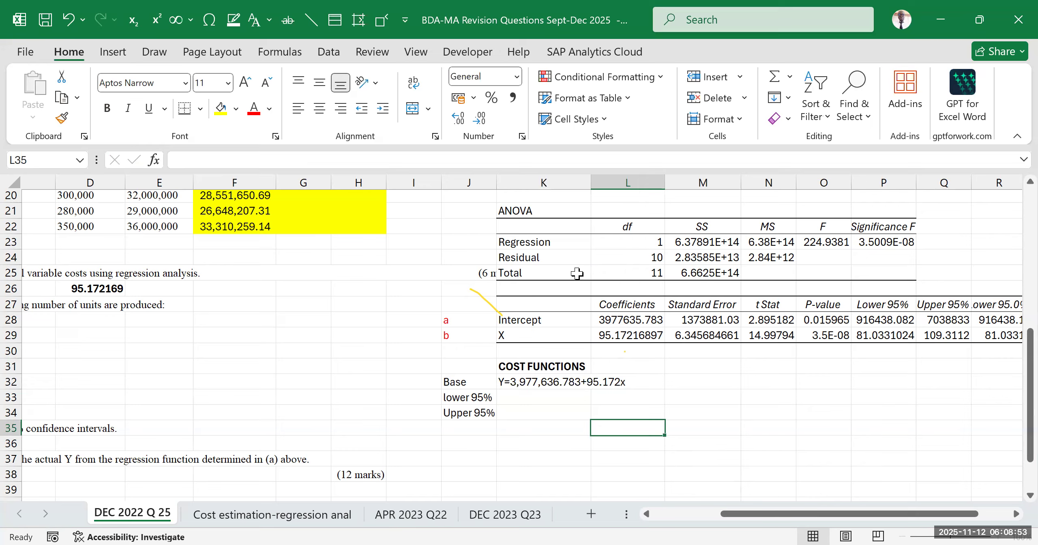
Compare the Base cost function in K32 with the intercept and X coefficients in the regression table
drag(527, 383, 617, 383)
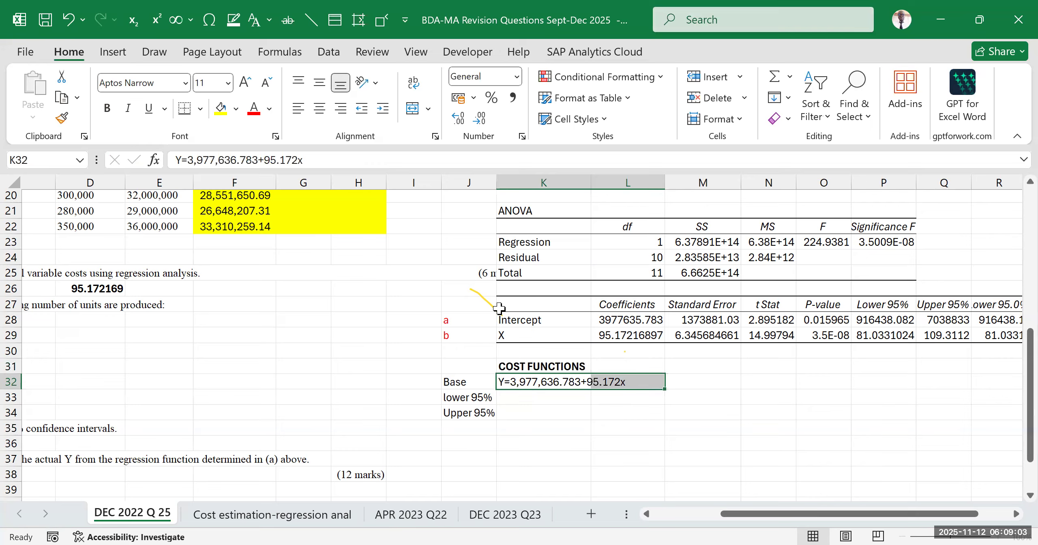
click(620, 413)
click(541, 336)
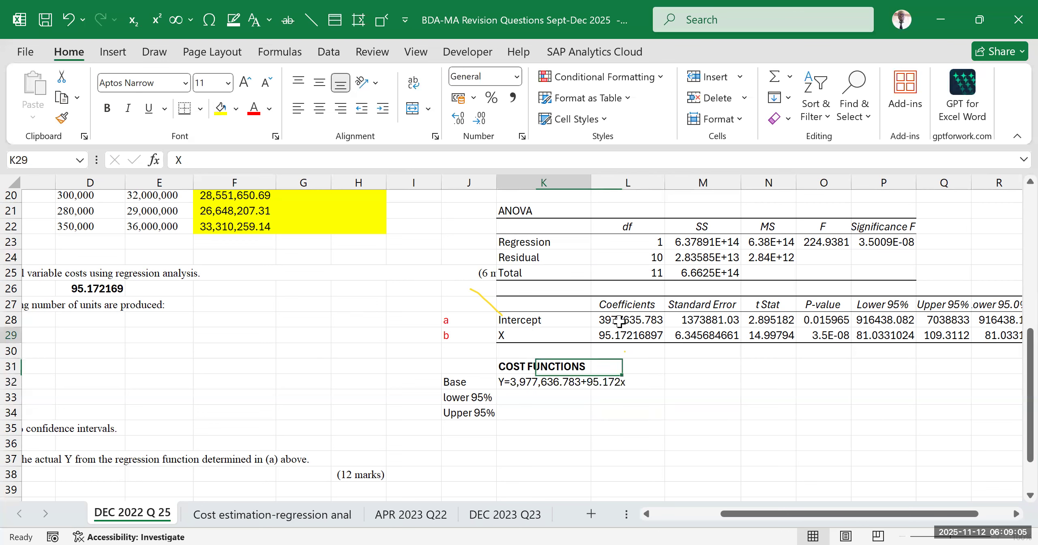
drag(540, 336, 619, 322)
drag(507, 381, 605, 376)
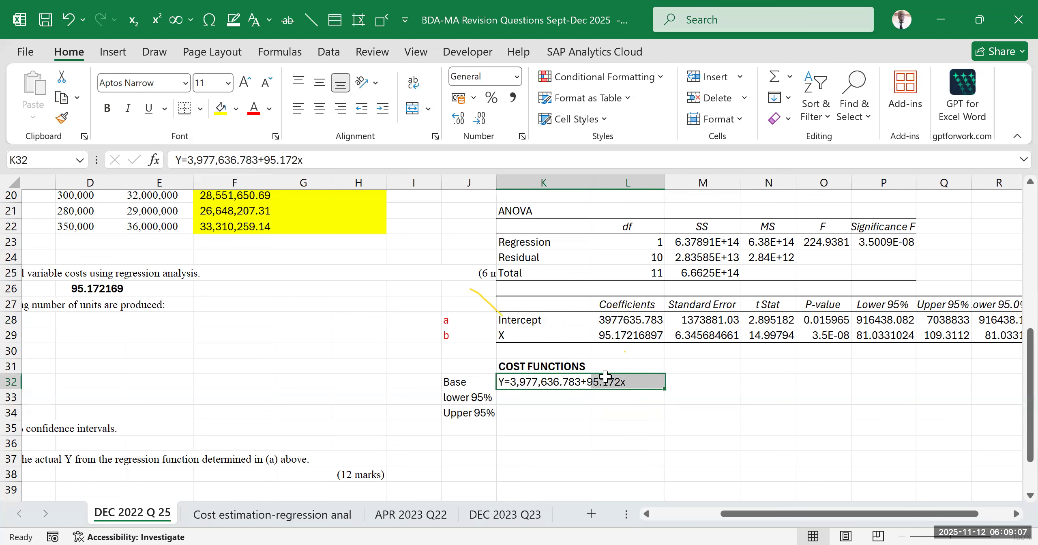
click(625, 424)
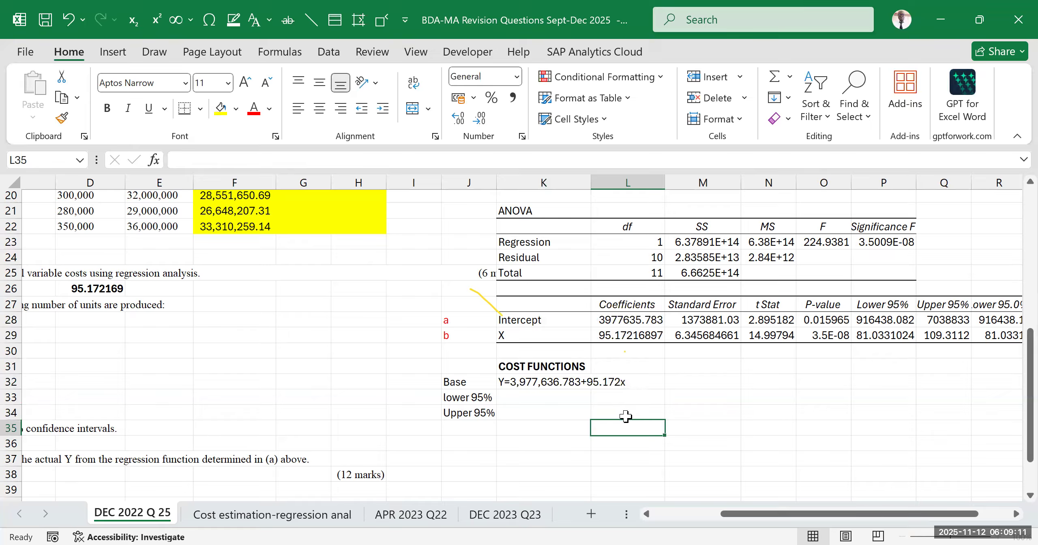
click(555, 414)
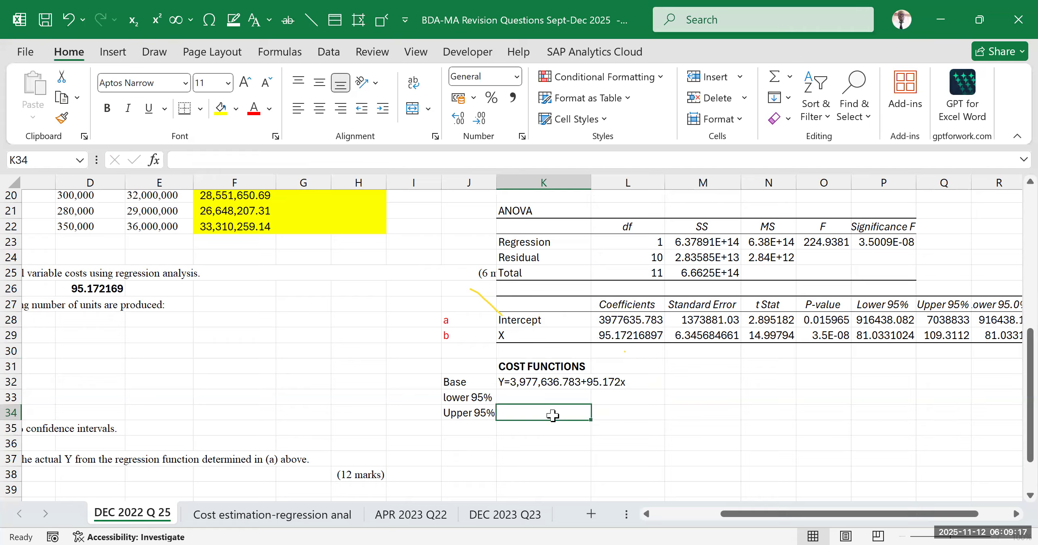
click(625, 411)
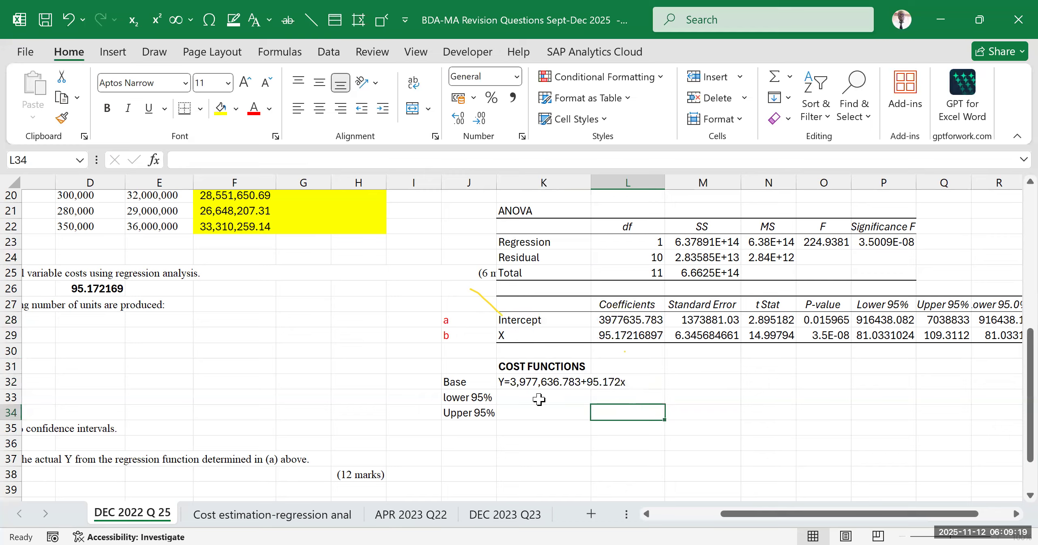
click(539, 399)
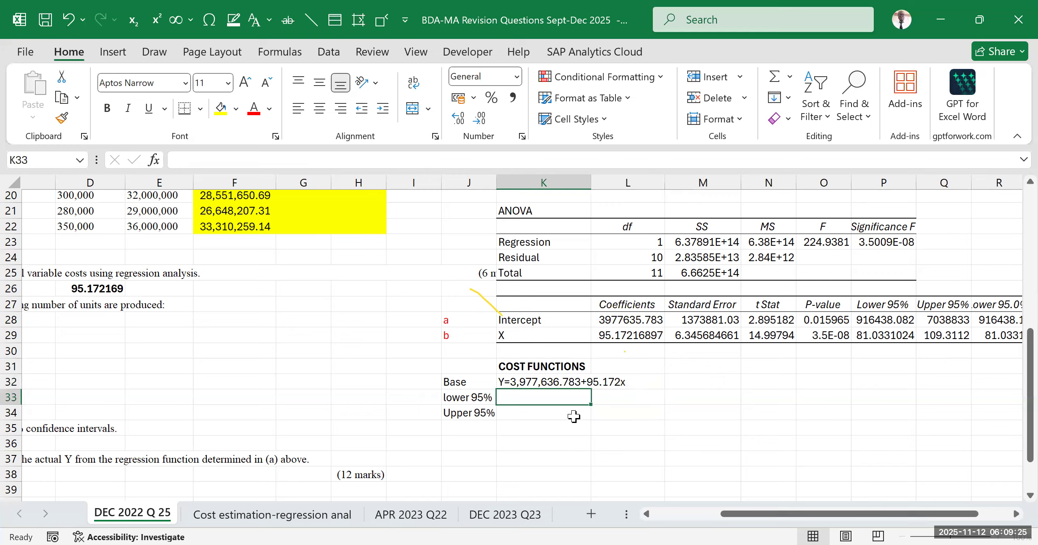
text(y)
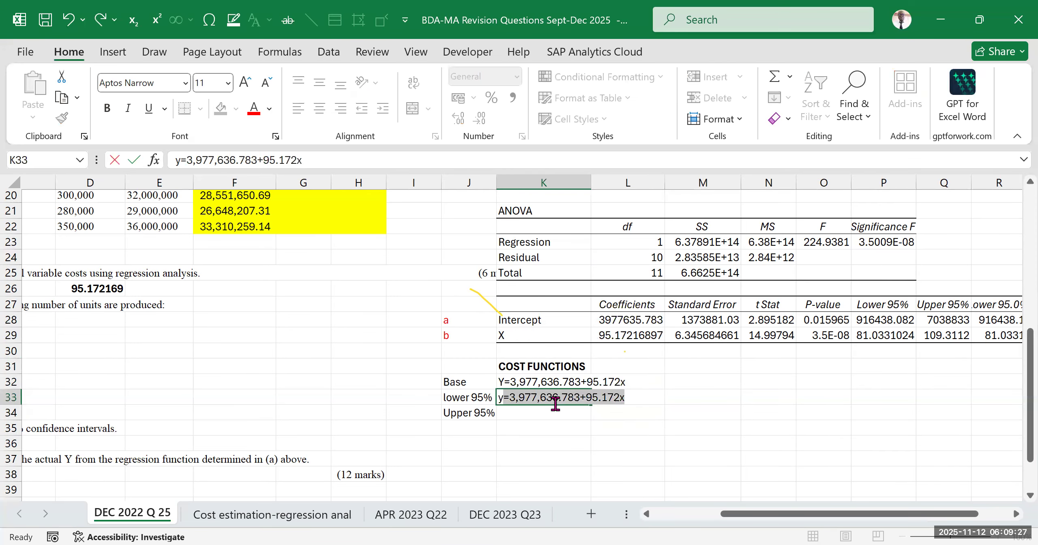
key(BackSpace)
text(Y=)
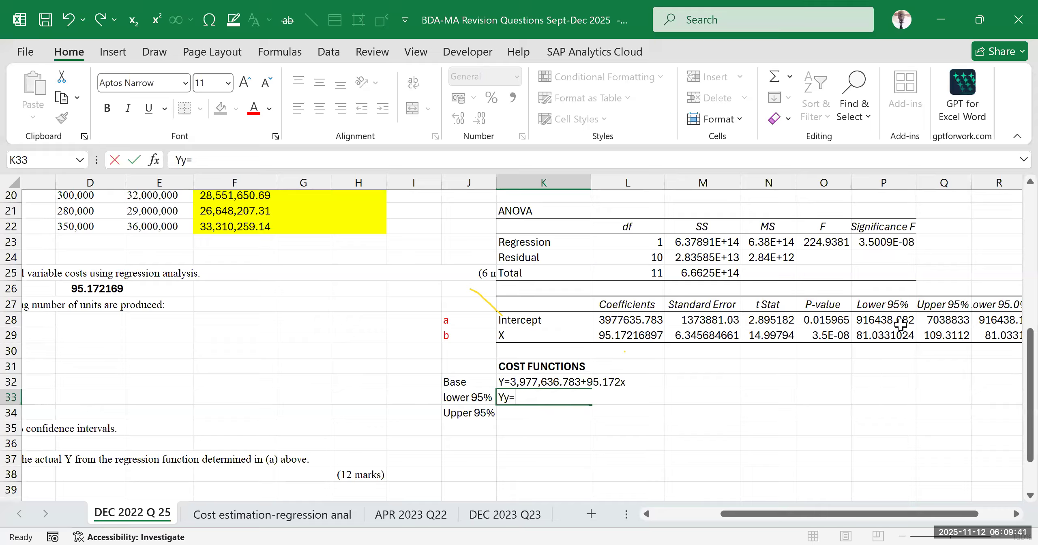
drag(910, 514, 942, 514)
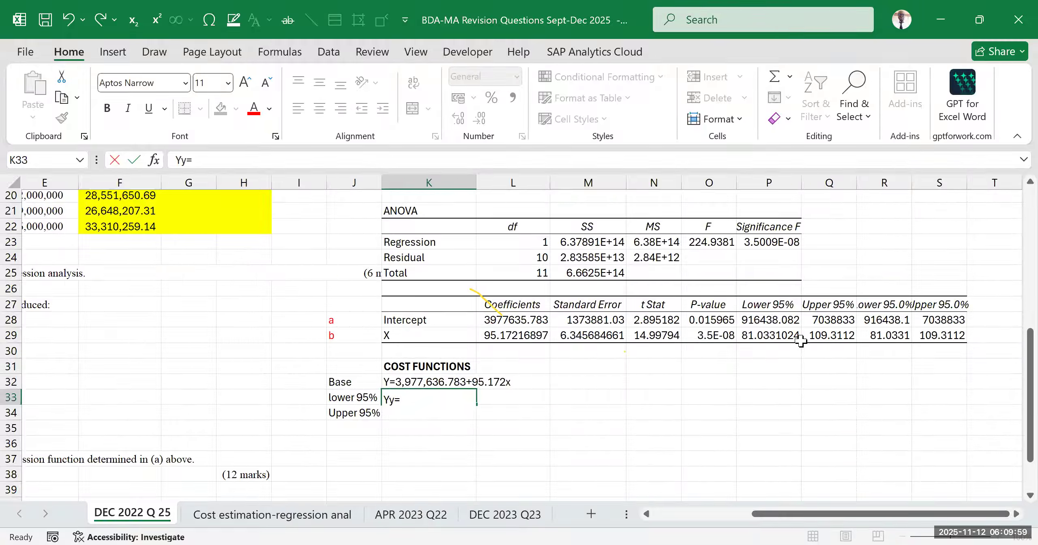
key(BackSpace)
key(BackSpace)
key(BackSpace)
text(y)
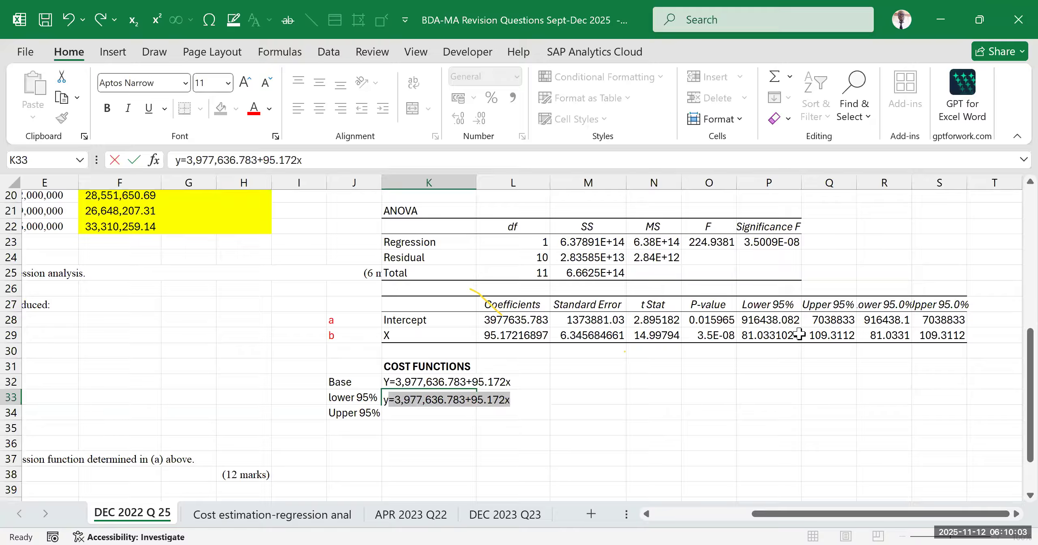
text(Y=)
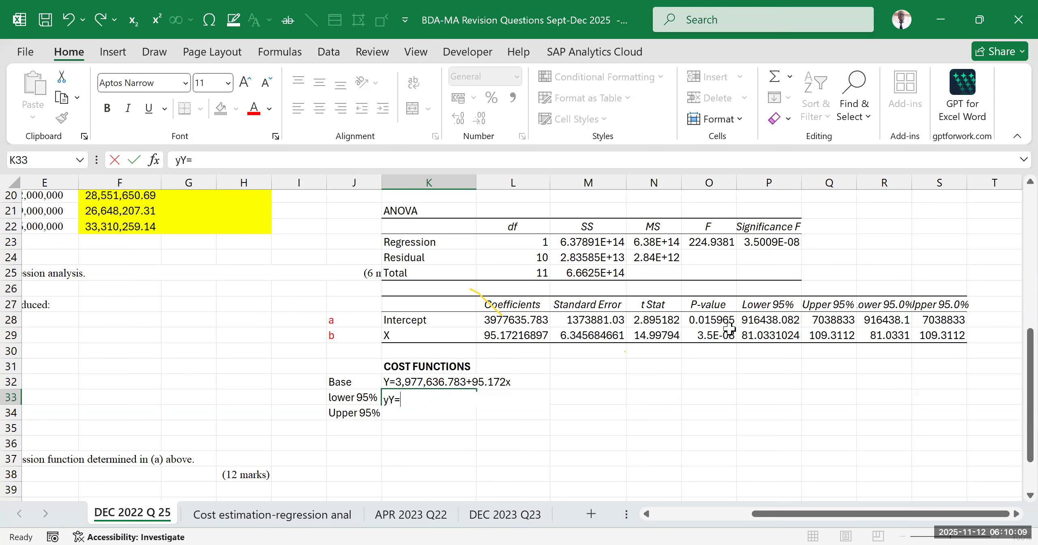
key(BackSpace)
key(BackSpace)
key(BackSpace)
text(y)
key(BackSpace)
key(BackSpace)
Begin the lower 95% cost function in K33 with its intercept, as Y=916,438.082
text(Y)
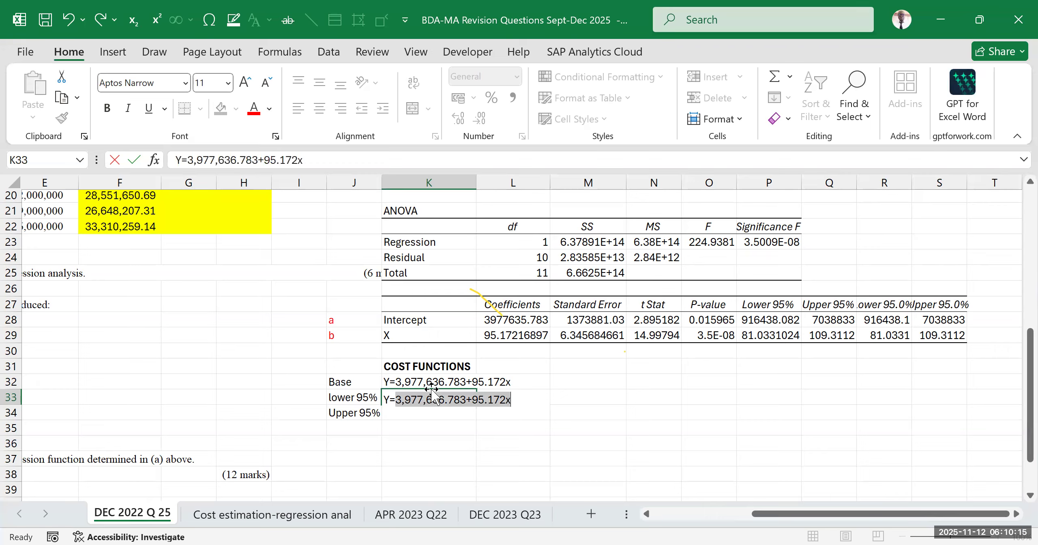
text(=916)
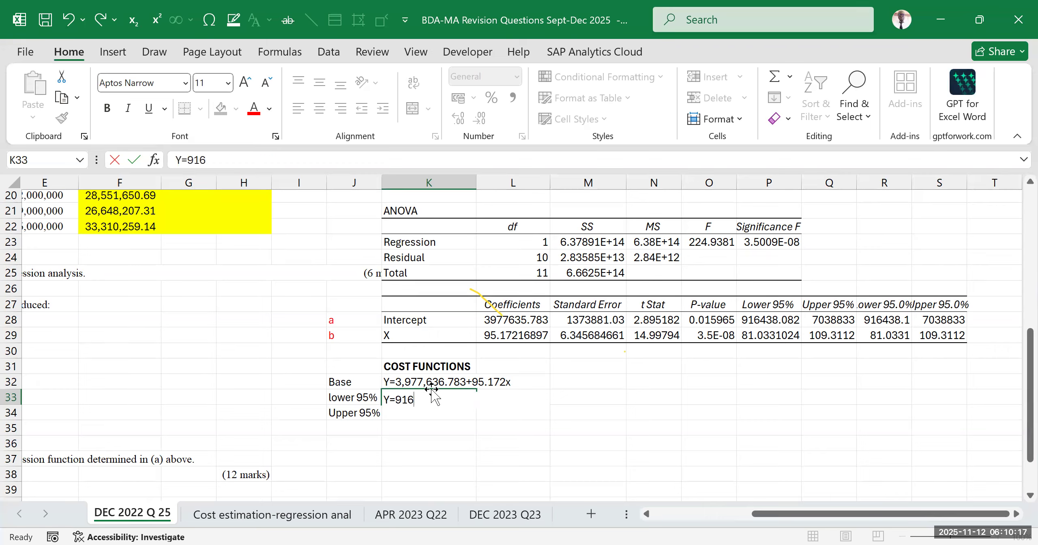
text(,438.082+)
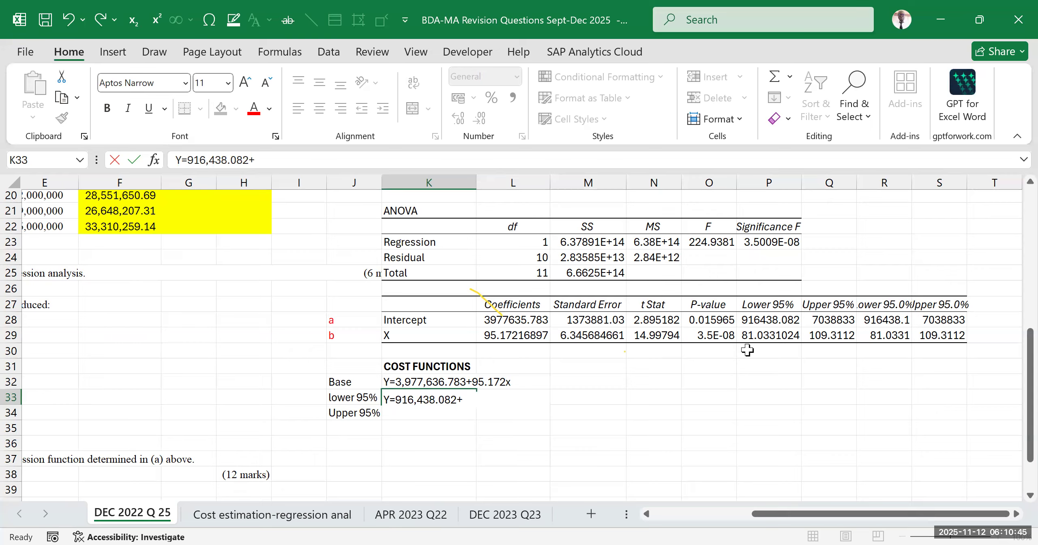
Complete the lower 95% cost function in K33 with +81.033x and begin the upper 95% function in K34 with Y=
text(81.033x)
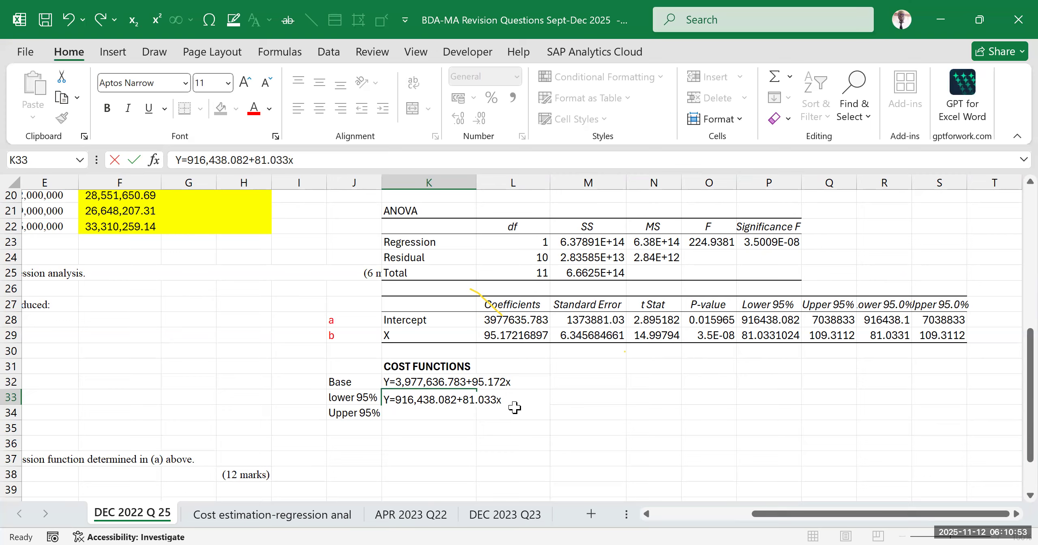
click(396, 413)
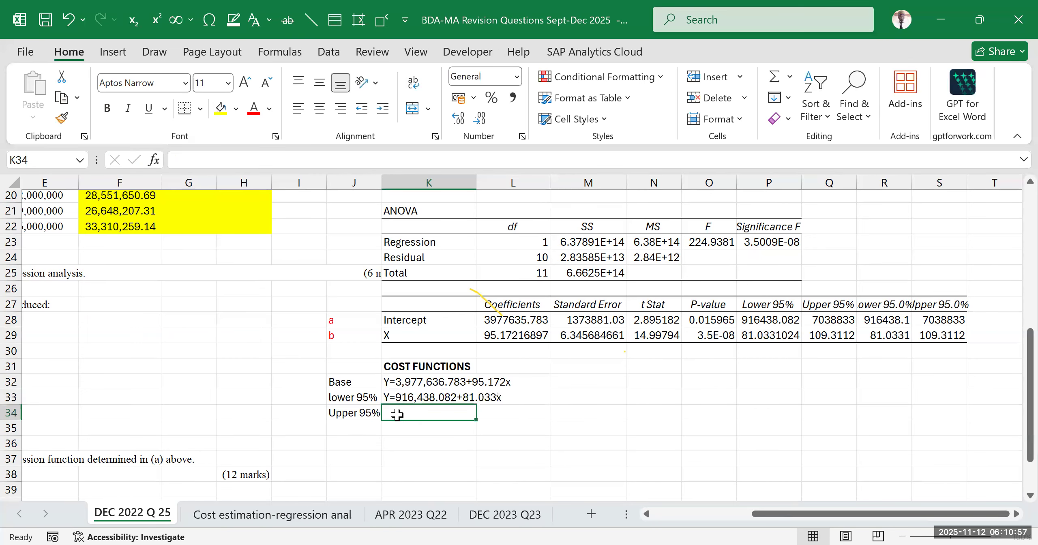
text(Y)
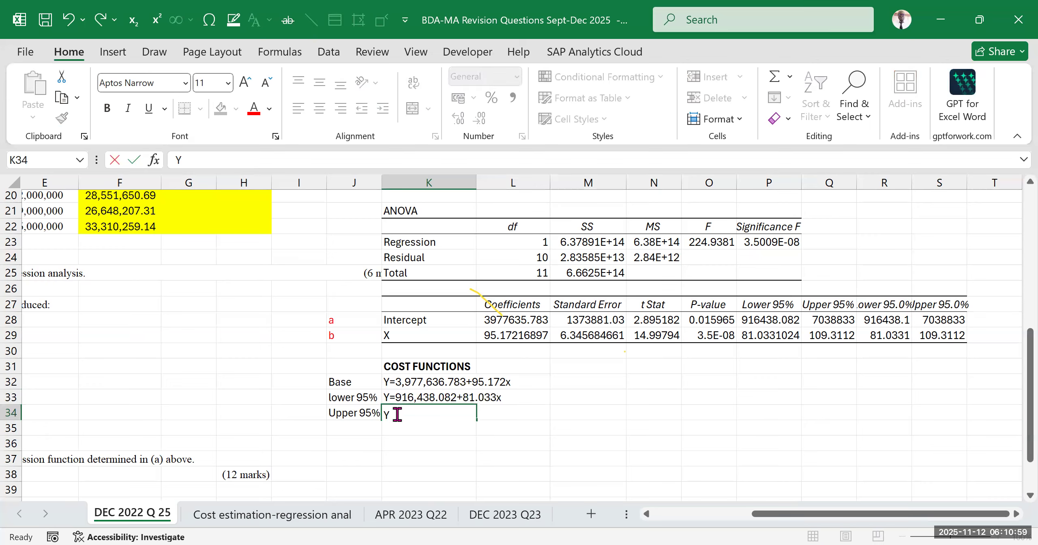
text(=)
Widen the Upper 95% column Q and apply the comma number style to the intercept in Q28
click(673, 456)
drag(857, 179, 877, 243)
click(839, 323)
click(513, 98)
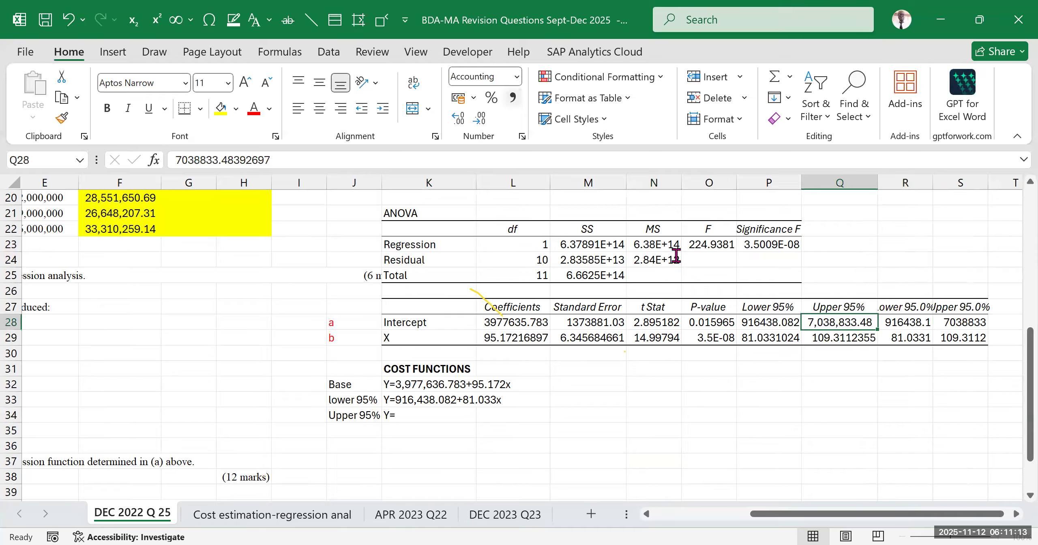
click(843, 383)
Highlight the Lower 95% and Upper 95% headings and coefficients in P27:Q29 with yellow fill
drag(768, 308, 835, 332)
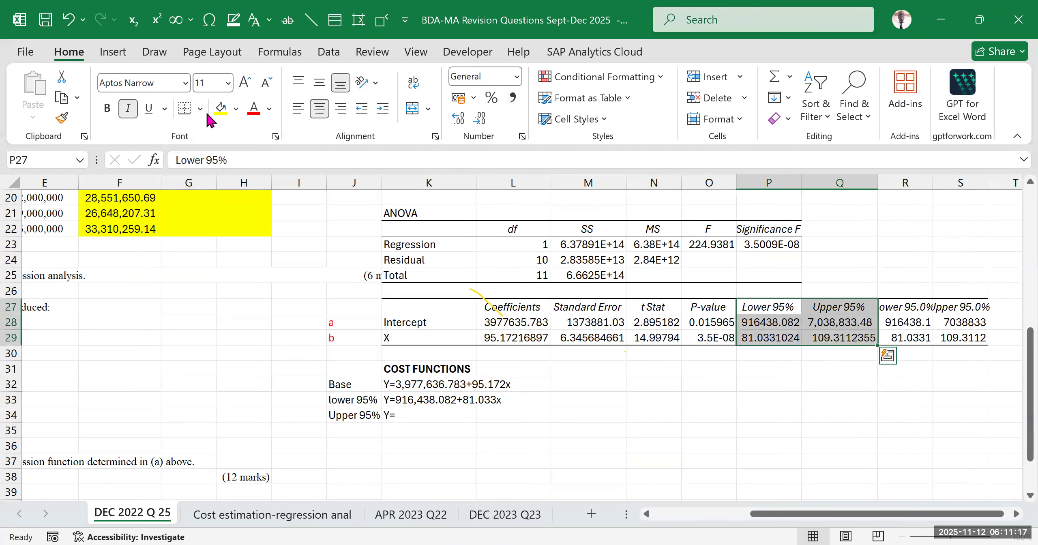
click(221, 107)
click(809, 401)
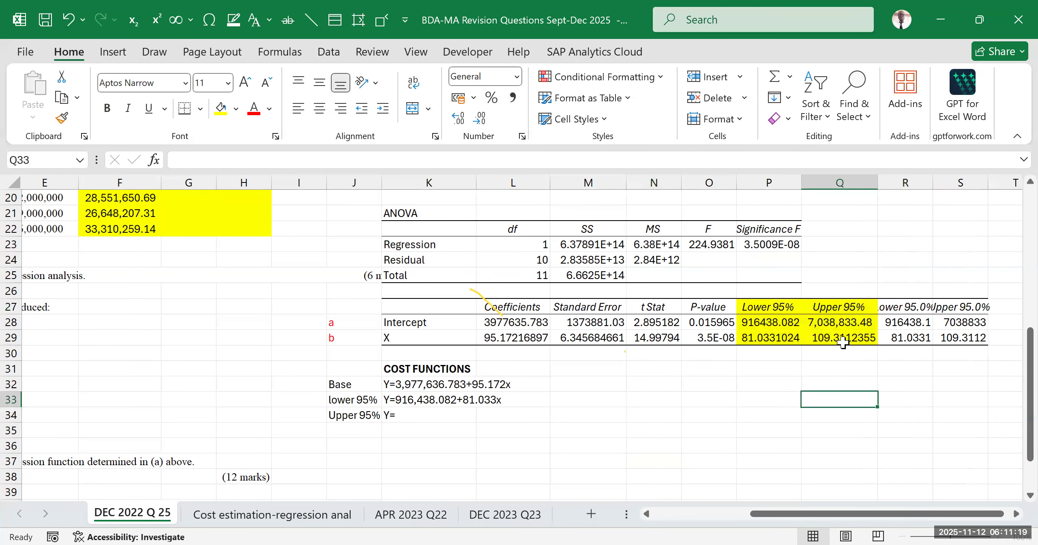
Complete the upper 95% cost function in K34 as Y=7,038,833.48+109.311x
click(836, 322)
double_click(424, 416)
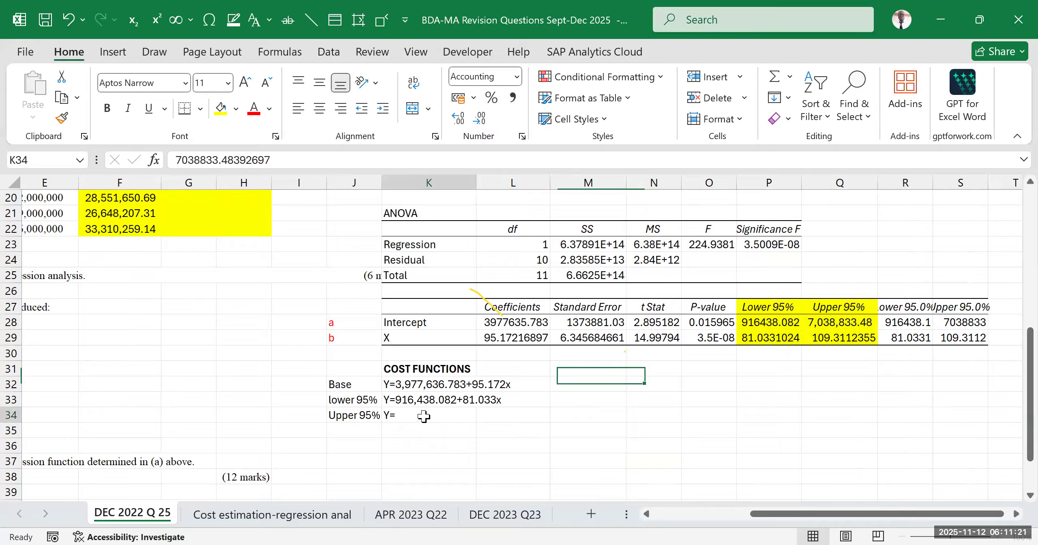
text(7)
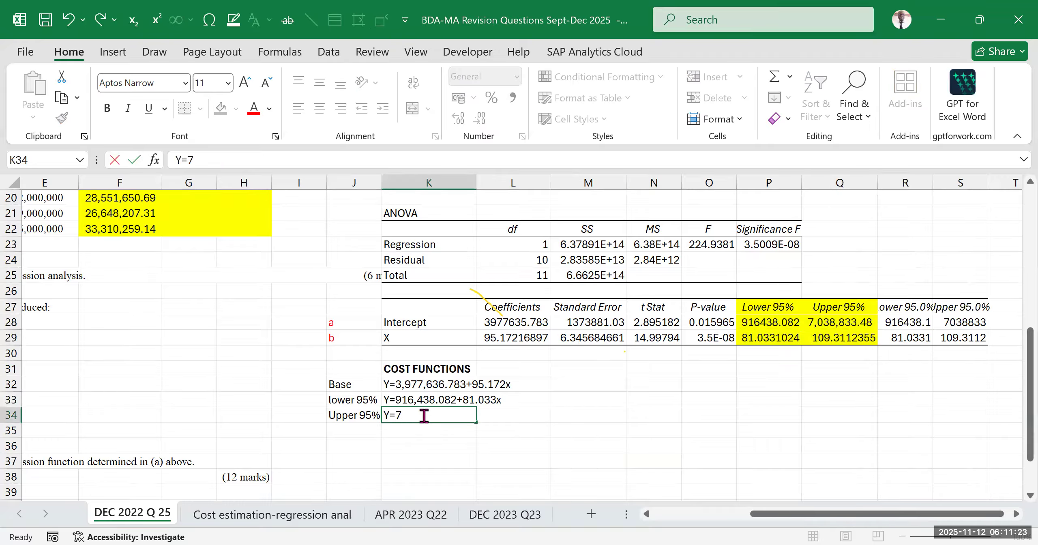
text(,0)
text(38,833.48)
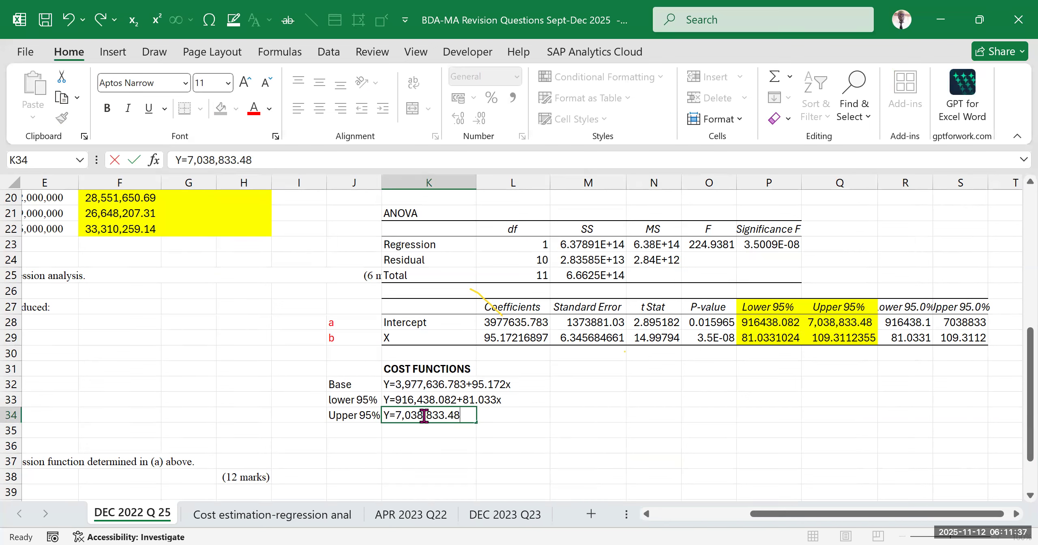
text(+109.311x)
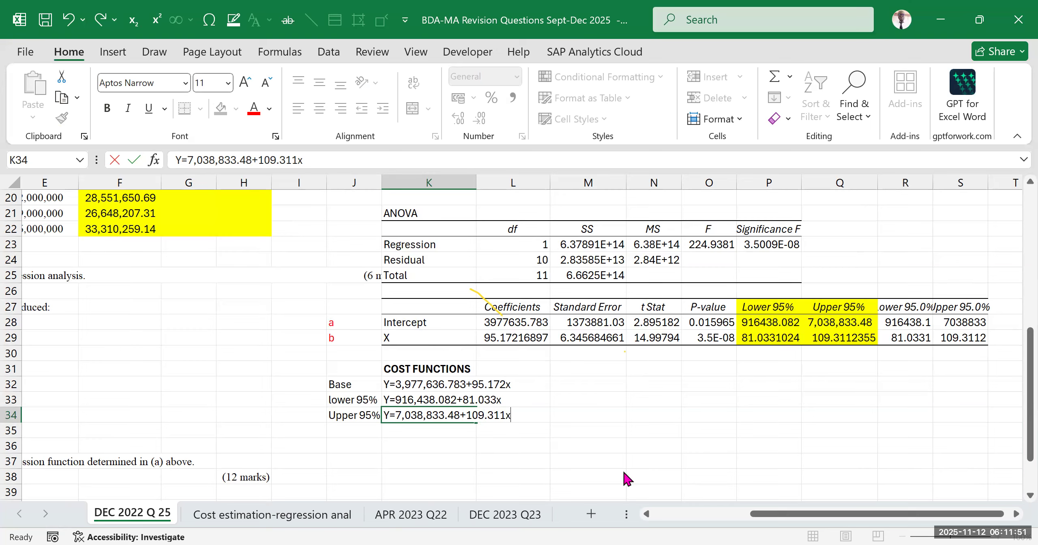
drag(343, 370, 527, 417)
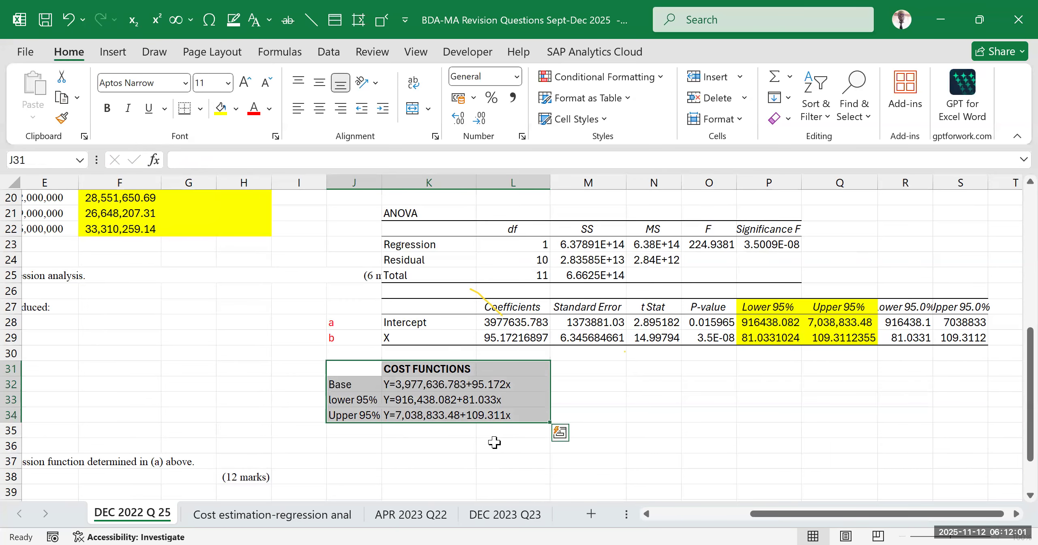
Enter the column heading "units" in D28 under requirement (b)
drag(758, 517, 531, 523)
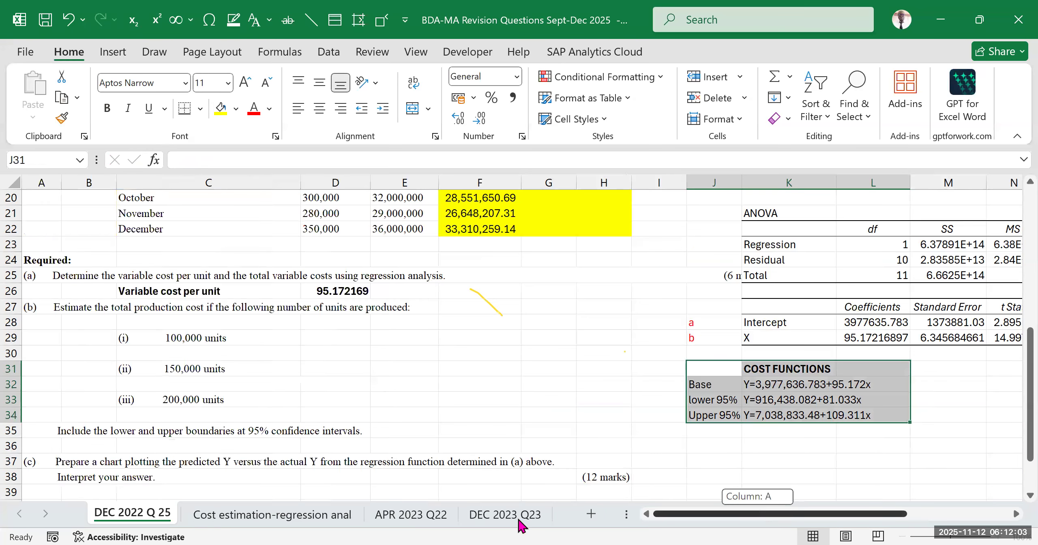
click(333, 369)
click(450, 399)
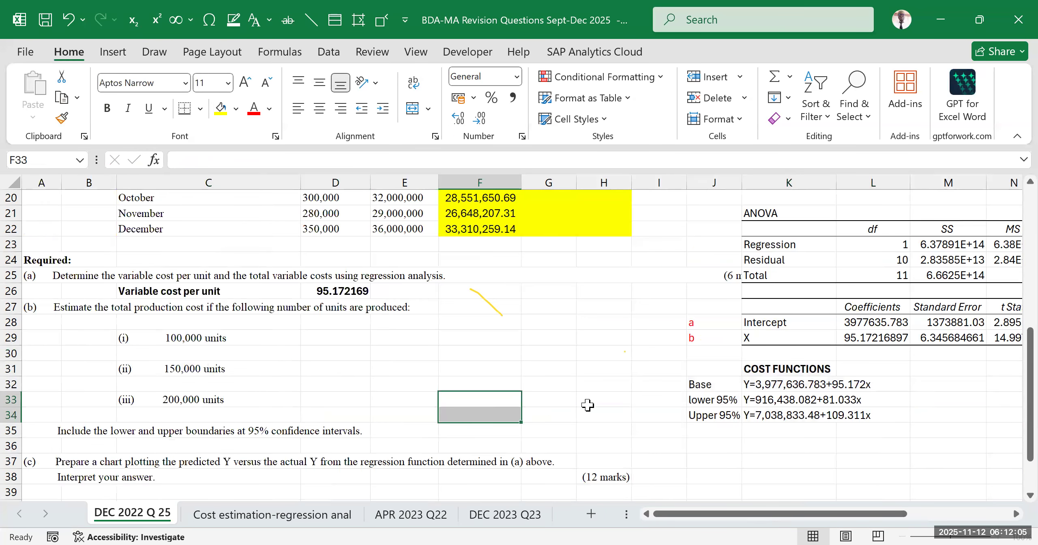
drag(714, 369, 826, 425)
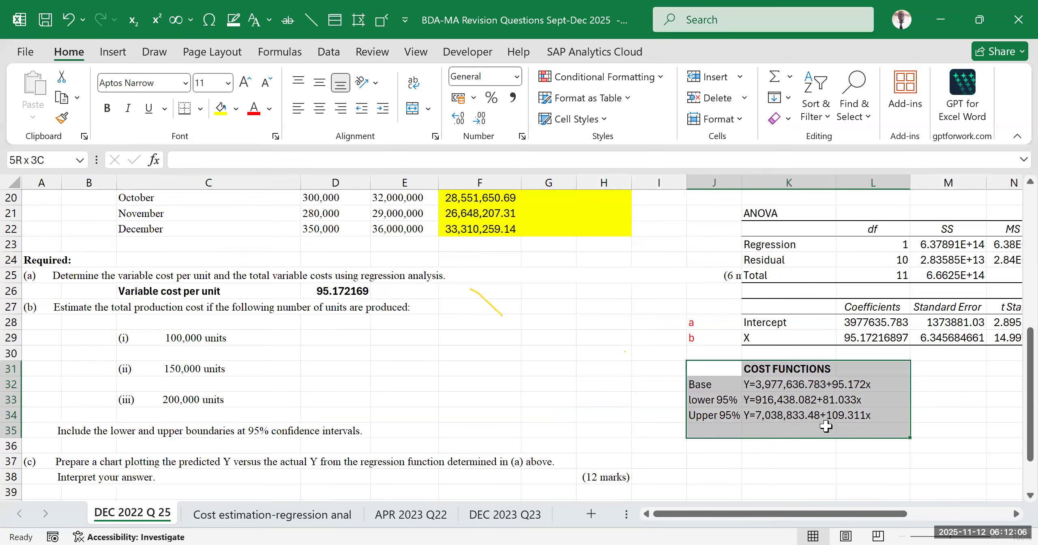
click(284, 370)
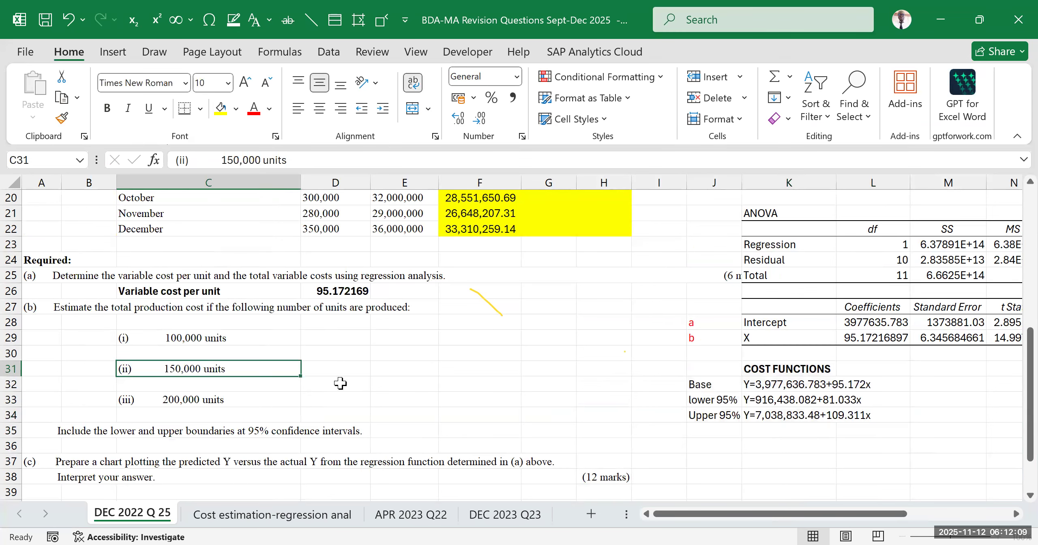
click(405, 382)
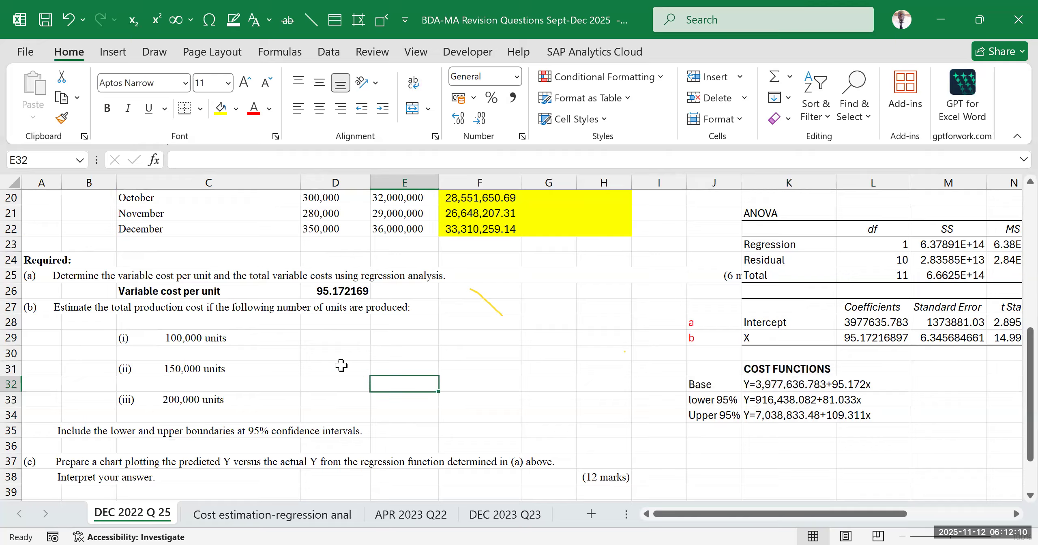
click(363, 325)
text(units)
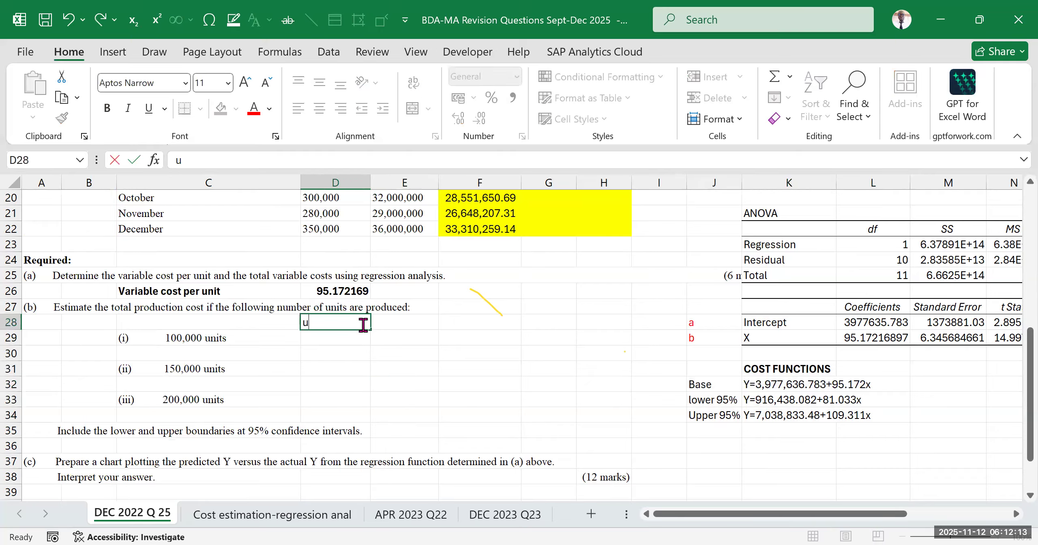
click(520, 402)
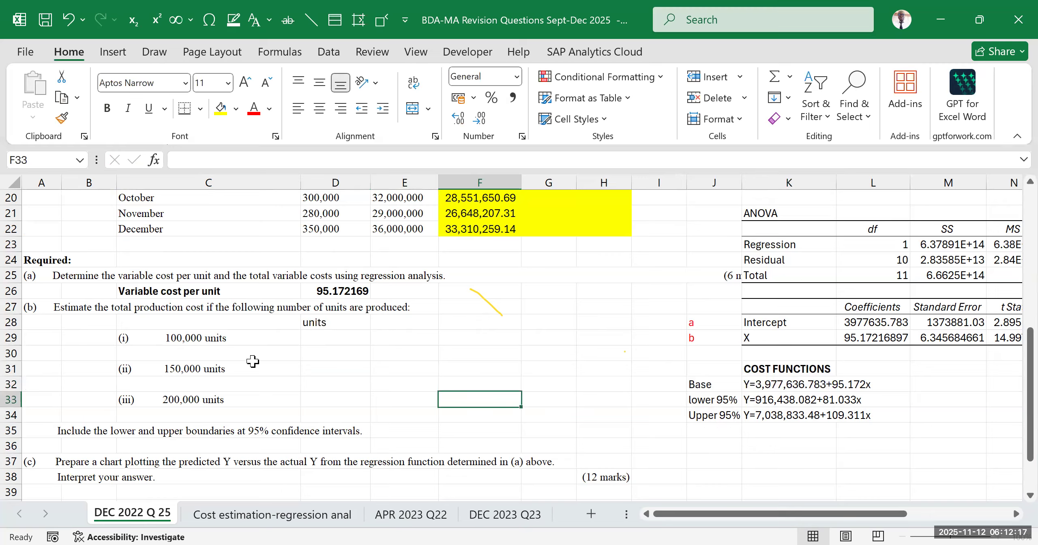
List the production volumes 100000, 150000 and 200000 in D29:D31 under the units heading
click(312, 340)
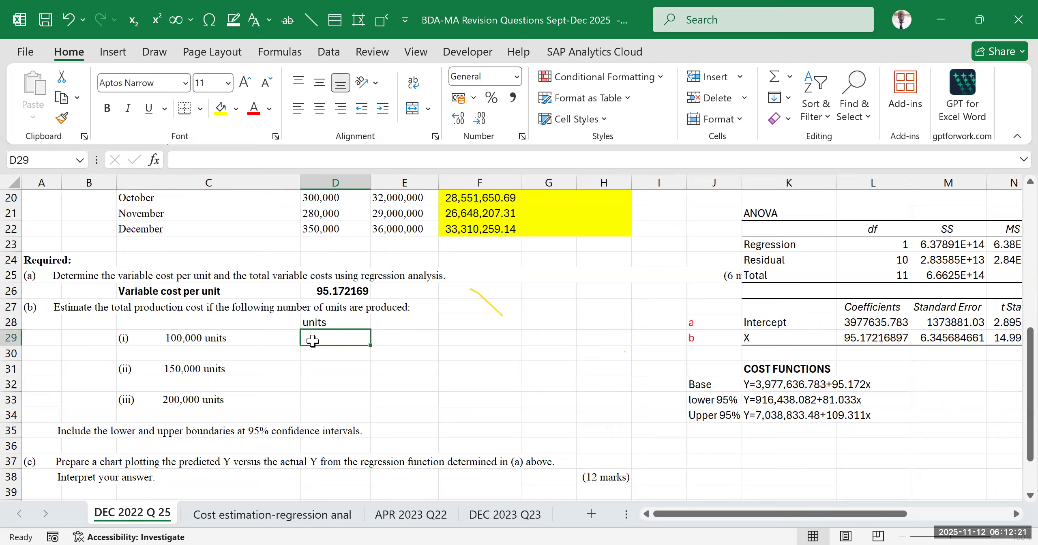
text(100000)
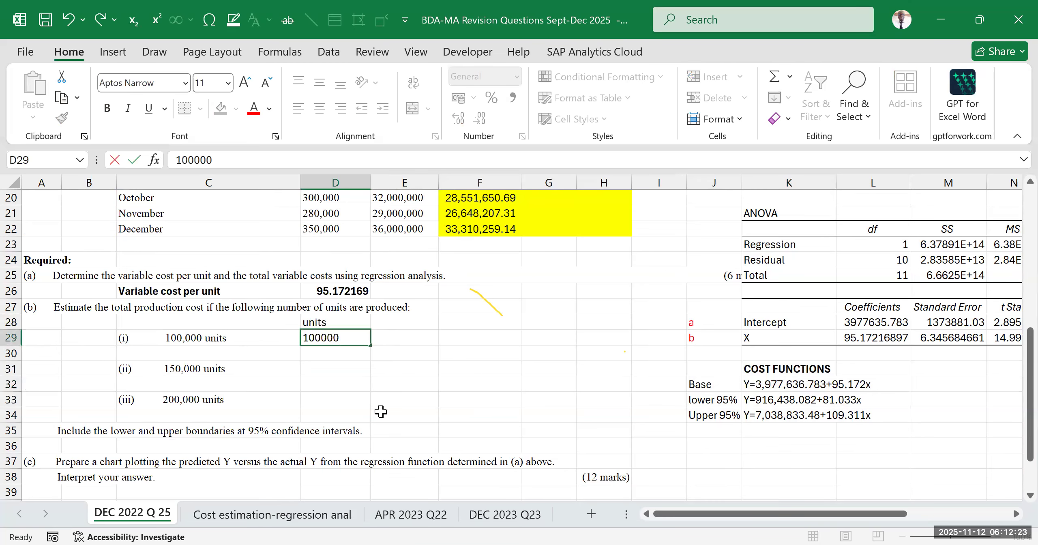
click(380, 412)
click(336, 351)
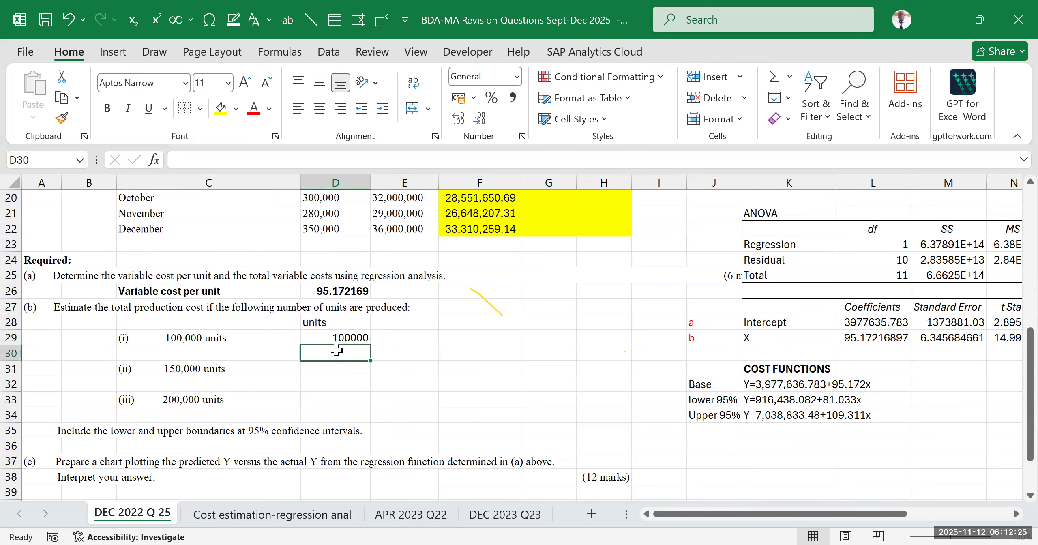
text(150000)
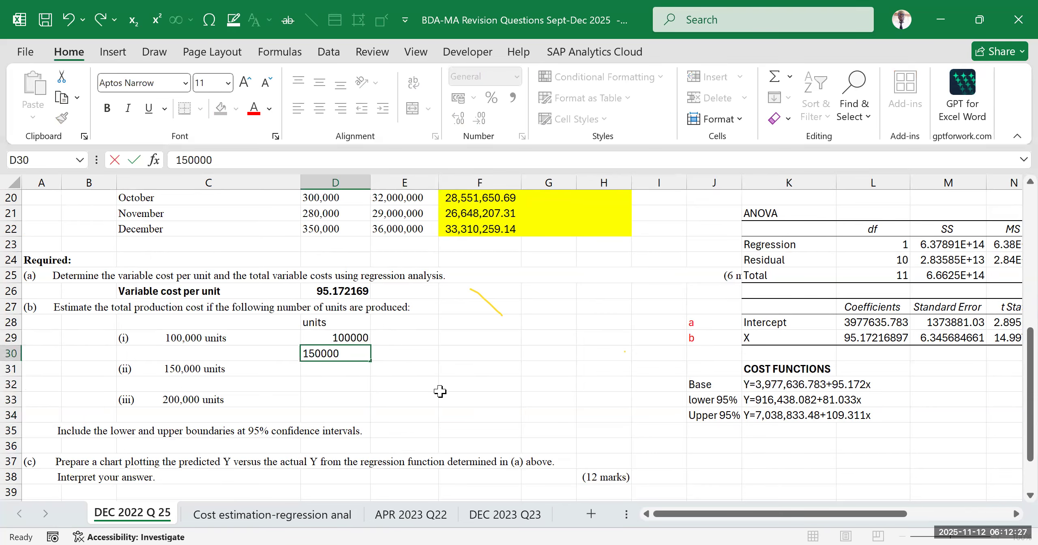
click(439, 392)
drag(175, 328, 284, 399)
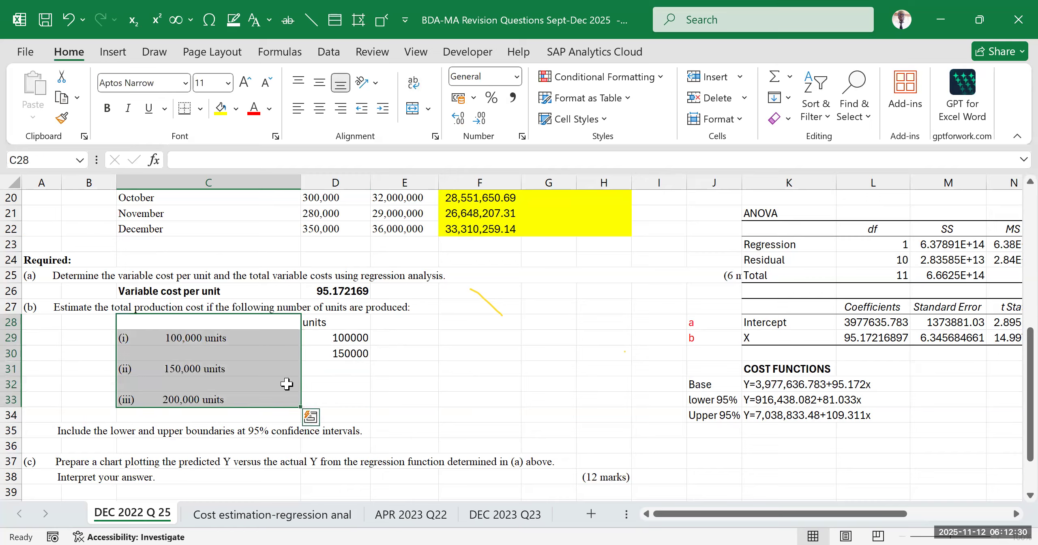
click(355, 369)
text(200000)
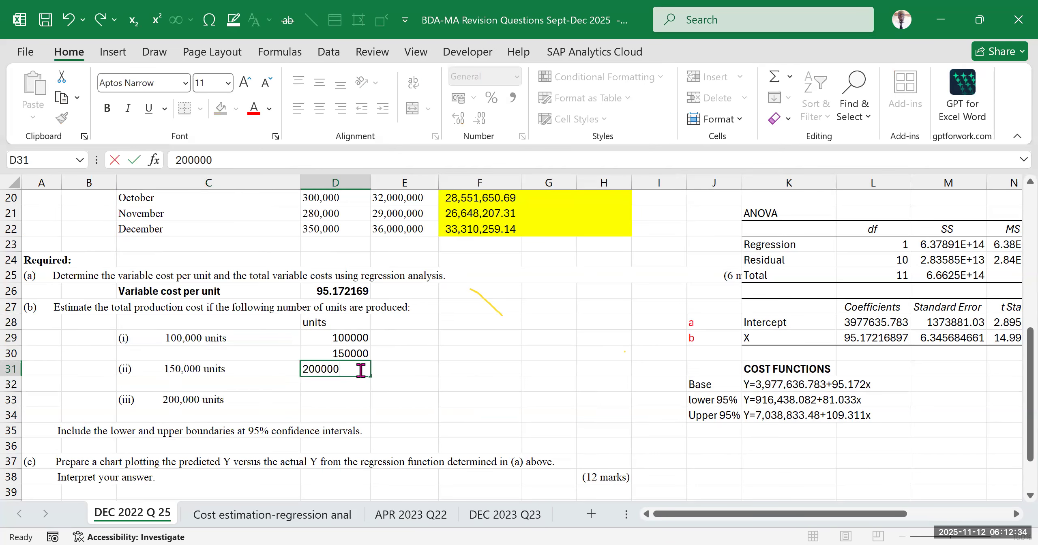
click(526, 383)
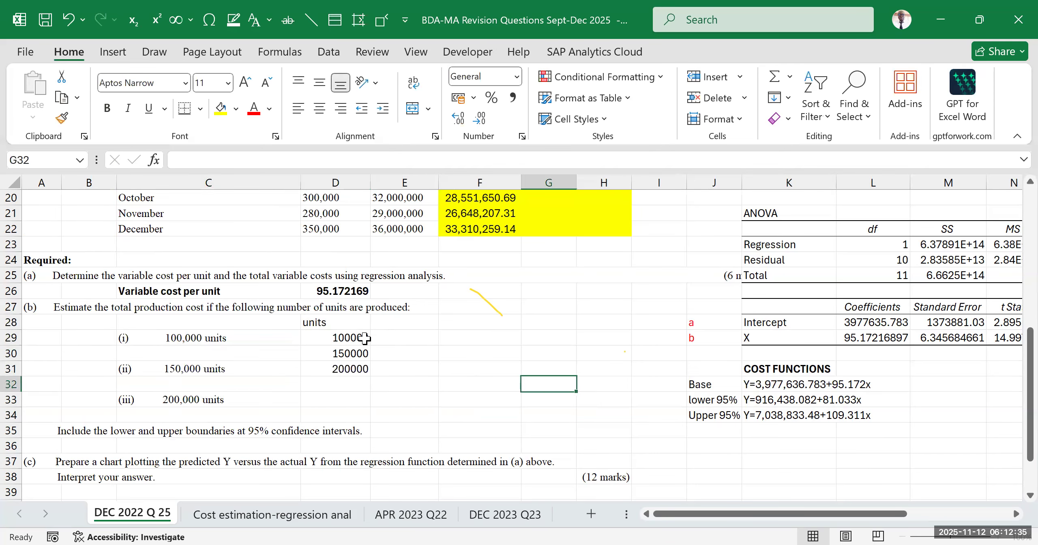
Format the unit volumes in D29:D31 with thousands separators and no decimals
drag(332, 342, 341, 372)
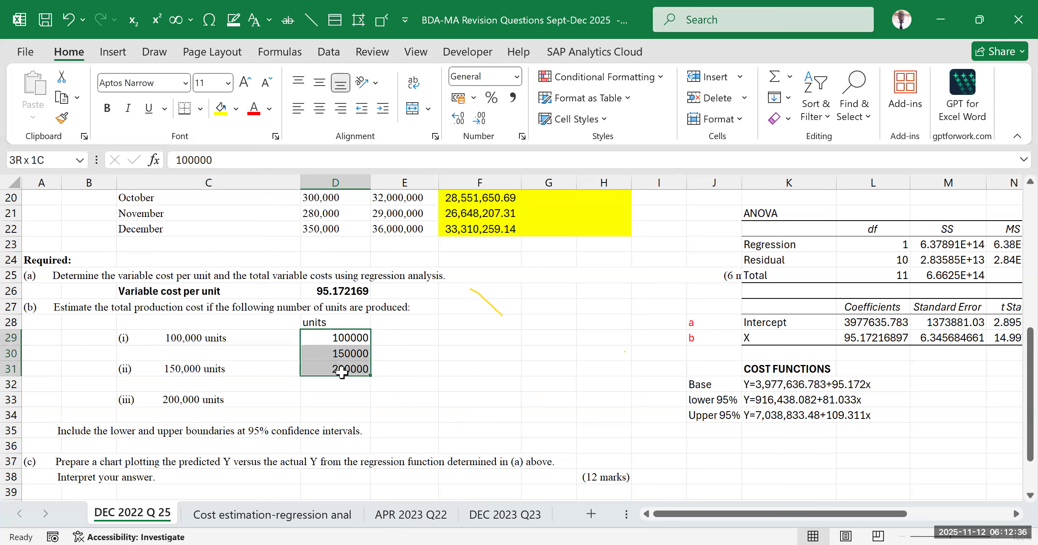
click(512, 98)
click(481, 118)
click(481, 119)
click(548, 430)
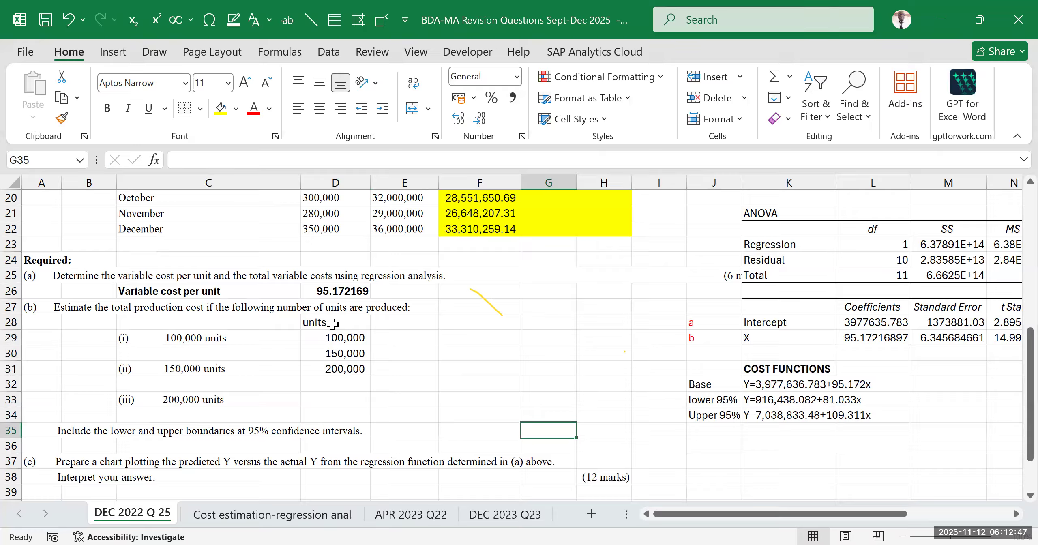
Review the base, lower and upper 95% cost functions against the requirement to include the confidence boundaries
click(482, 337)
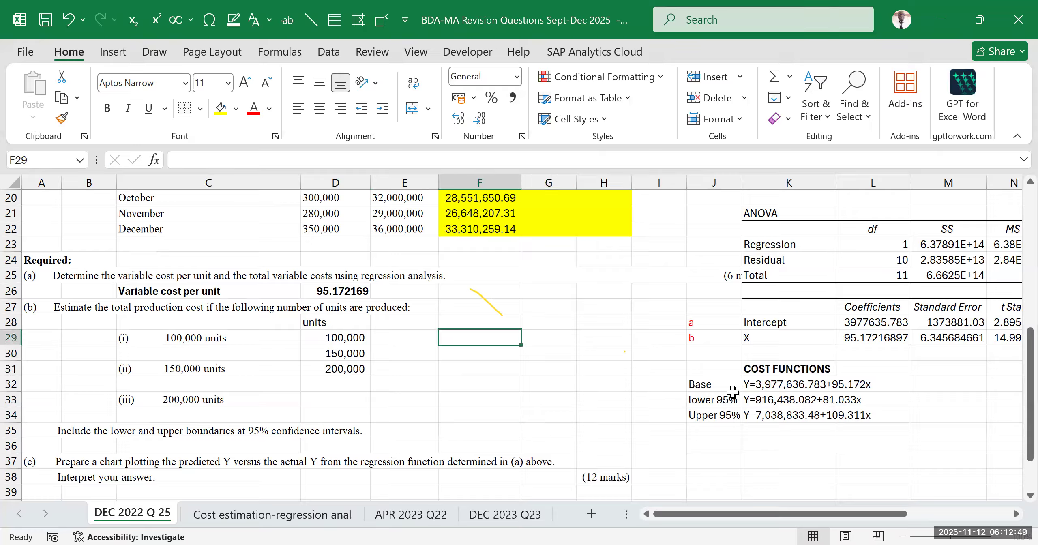
drag(710, 368, 849, 428)
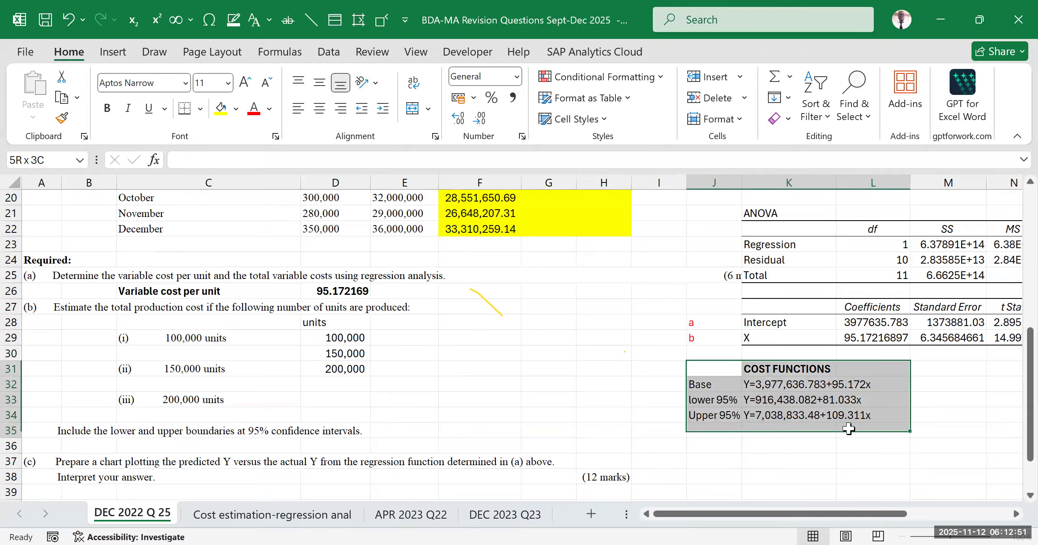
click(786, 411)
drag(714, 369, 796, 412)
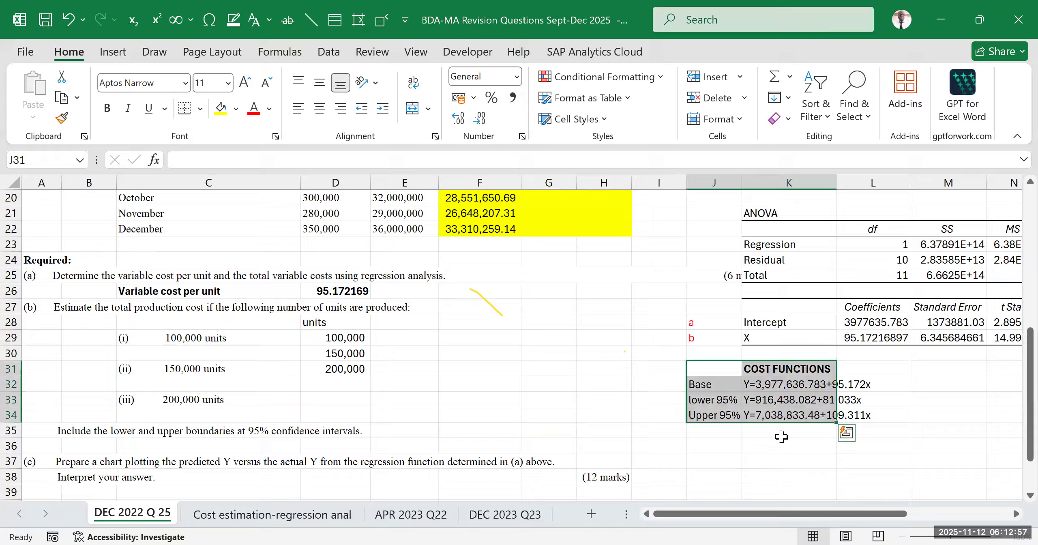
drag(777, 449, 781, 453)
drag(696, 370, 805, 417)
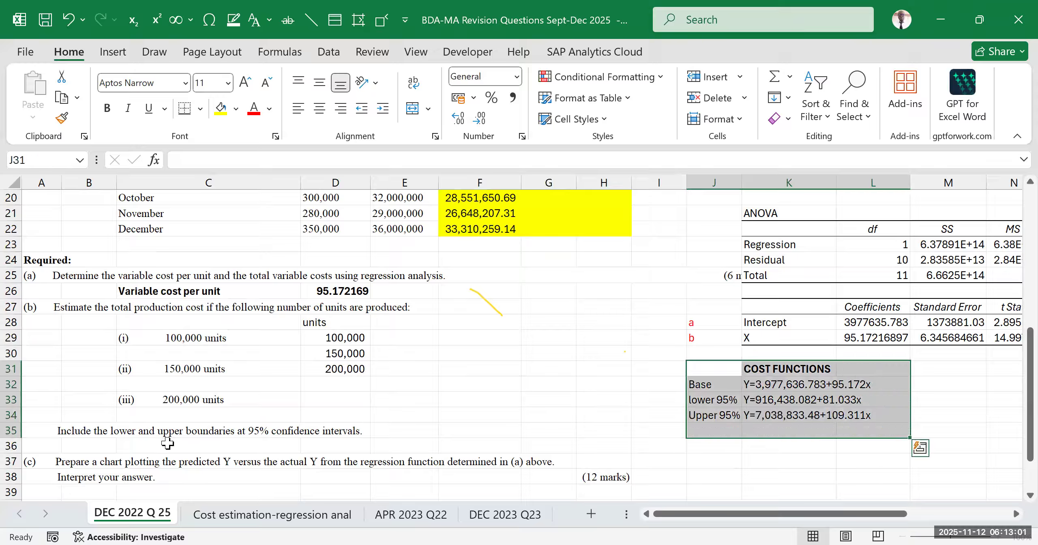
click(91, 433)
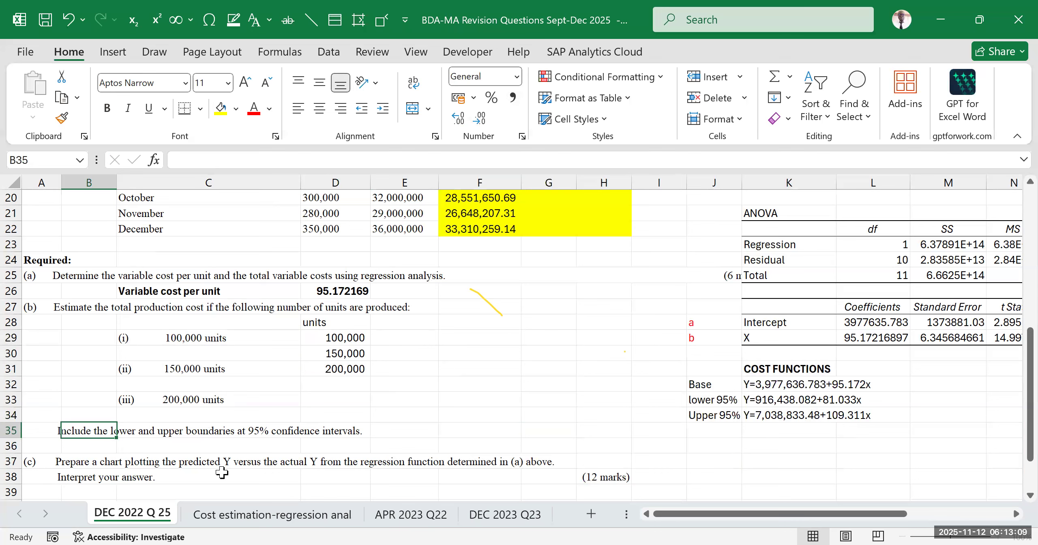
drag(710, 368, 855, 408)
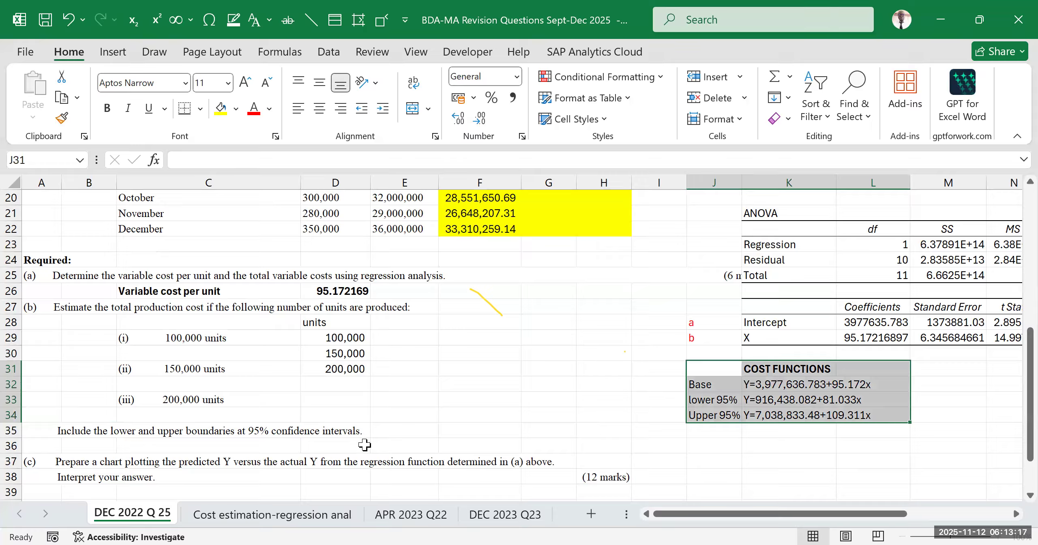
Enter the column heading "Lower 95%" in E28 beside the units heading
click(401, 322)
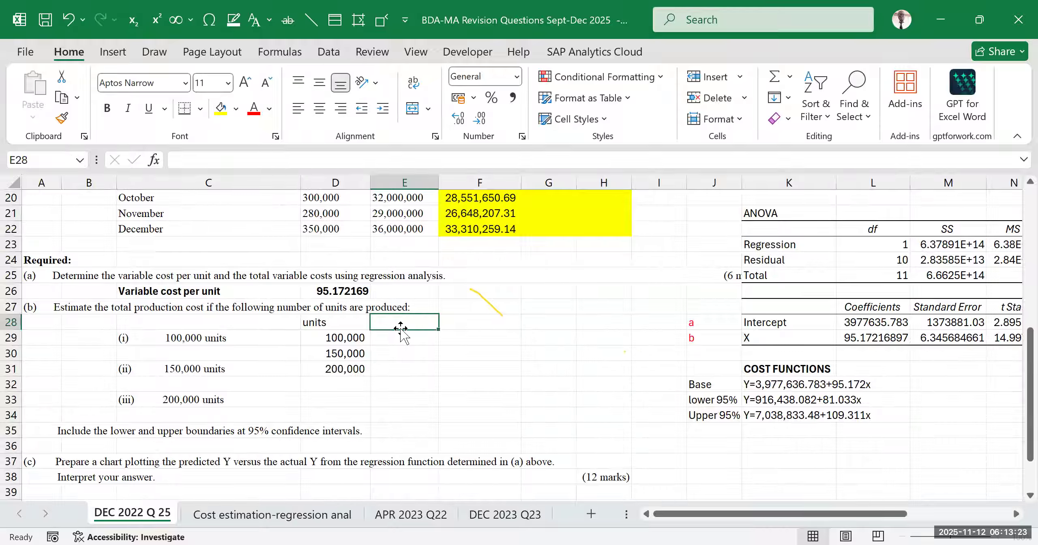
text(Lower)
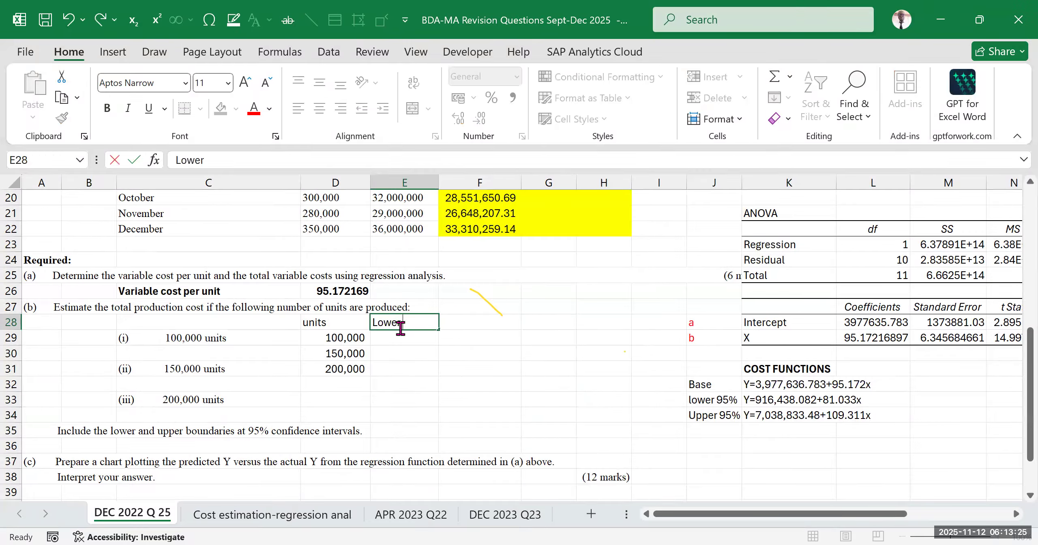
text( 95%)
click(529, 393)
click(466, 318)
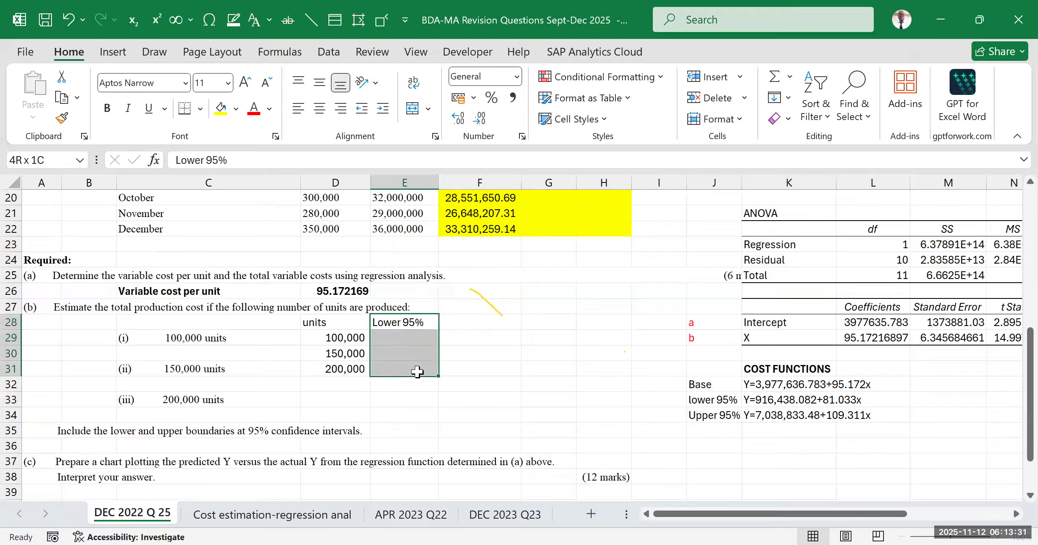
click(785, 410)
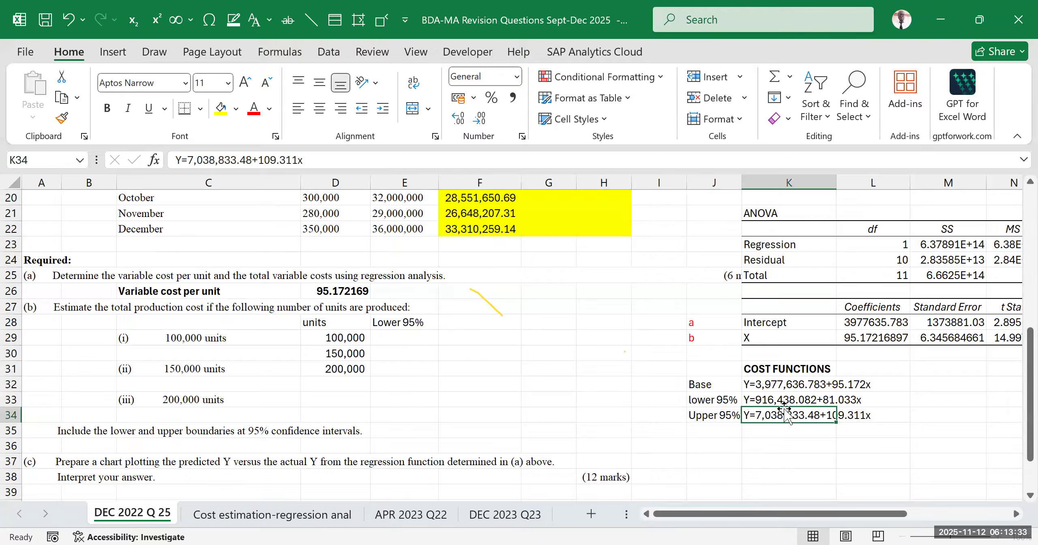
drag(389, 339, 400, 367)
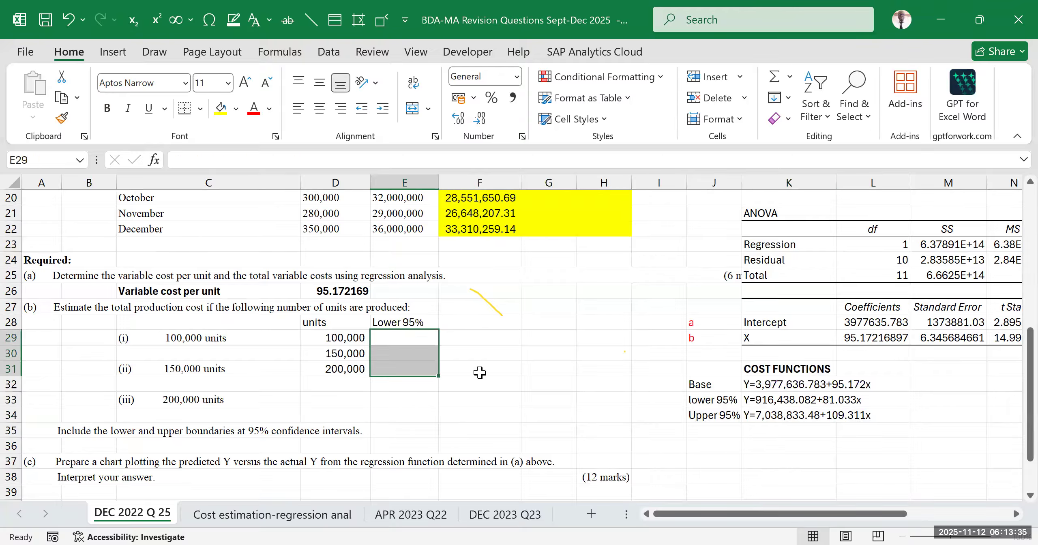
click(818, 402)
Add the column headings "Base" in F28 and "Upper 95%" in G28
click(467, 323)
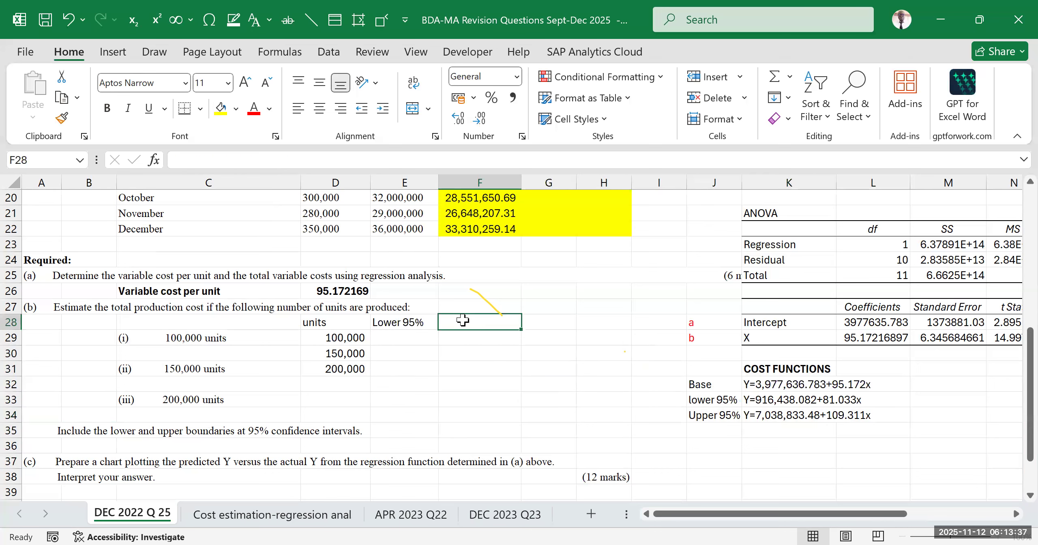
text(Base)
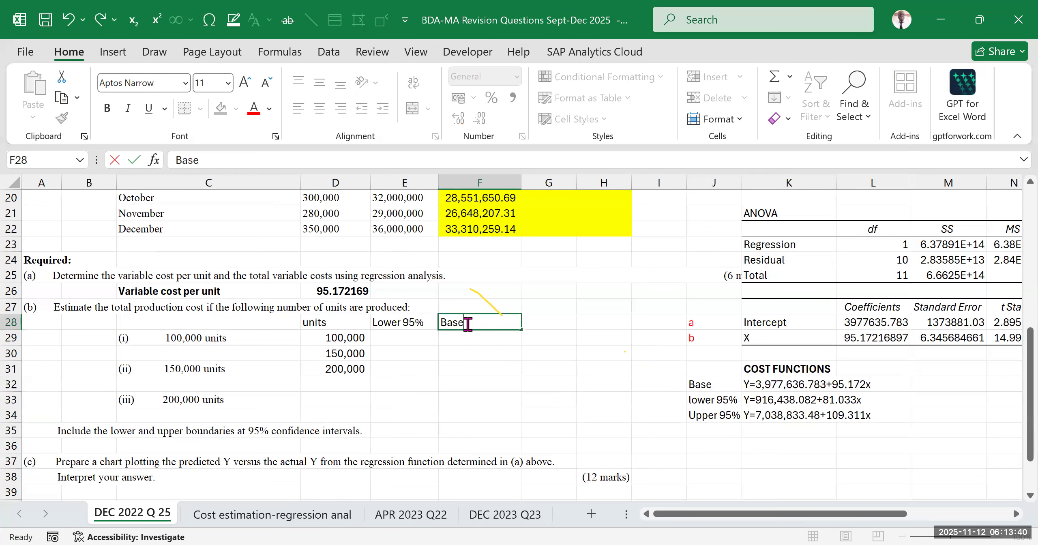
key(Tab)
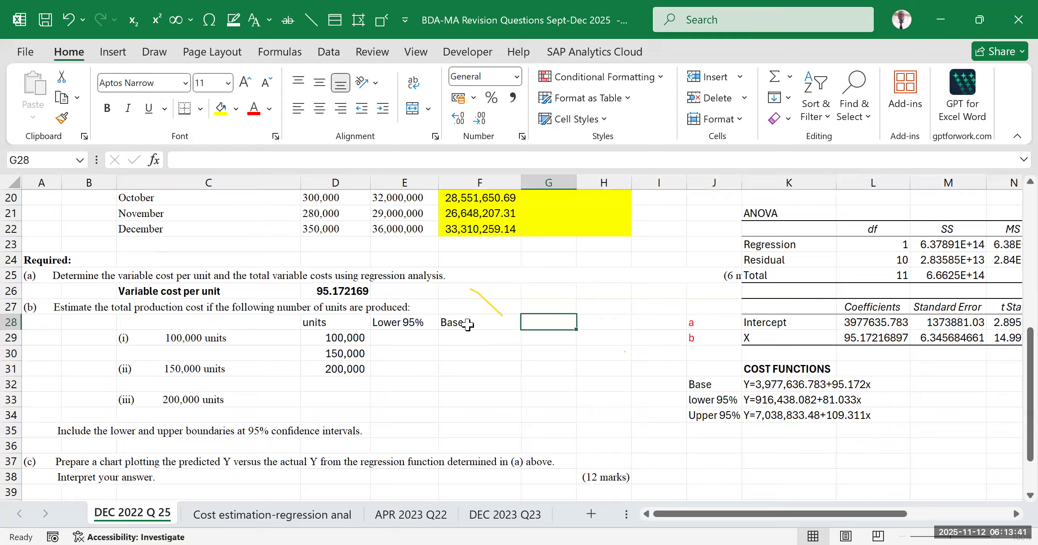
text(Uppe)
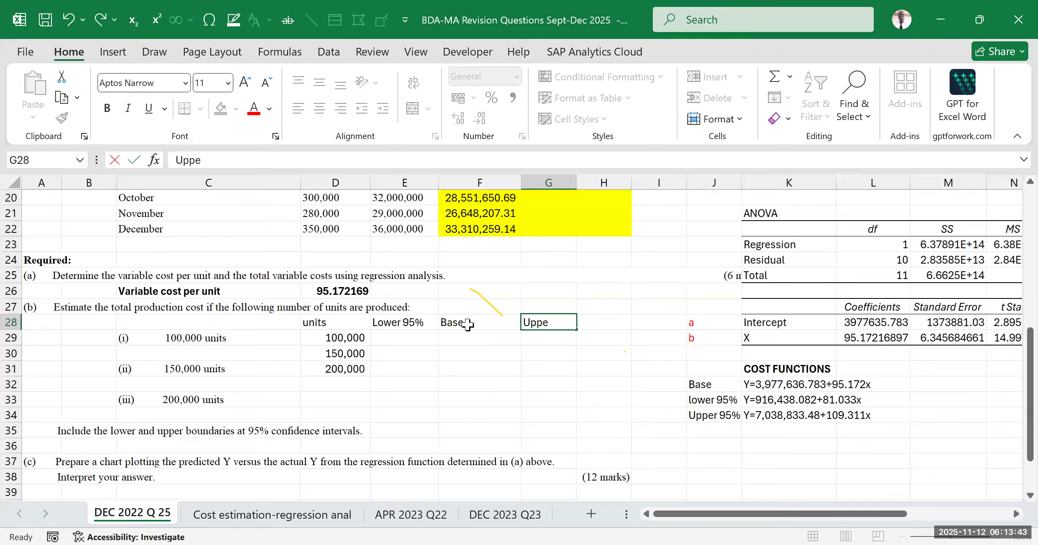
text(r 95%)
drag(530, 371, 539, 384)
Make the estimate table headings in D28:G28 bold
drag(348, 323, 536, 324)
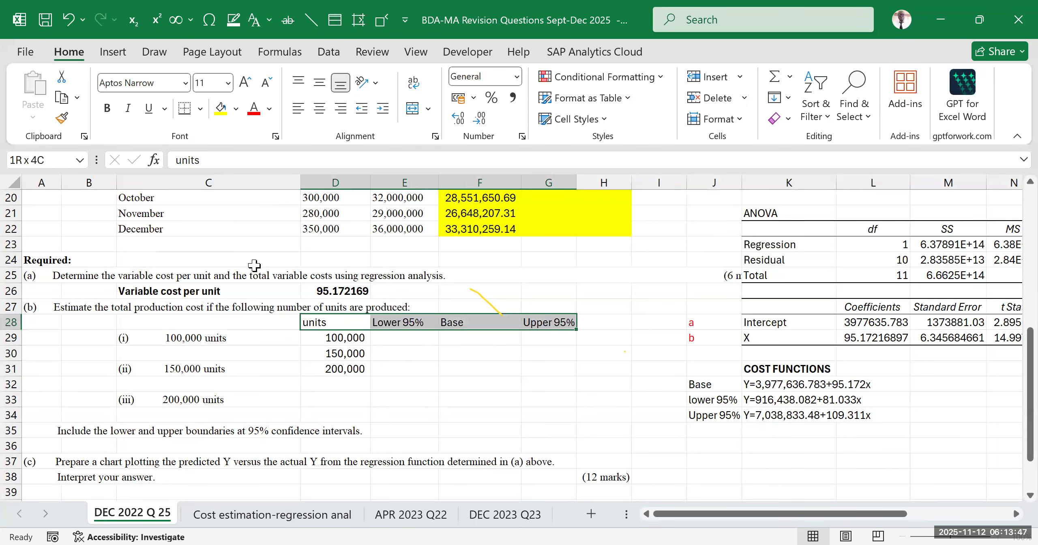
click(107, 108)
click(484, 375)
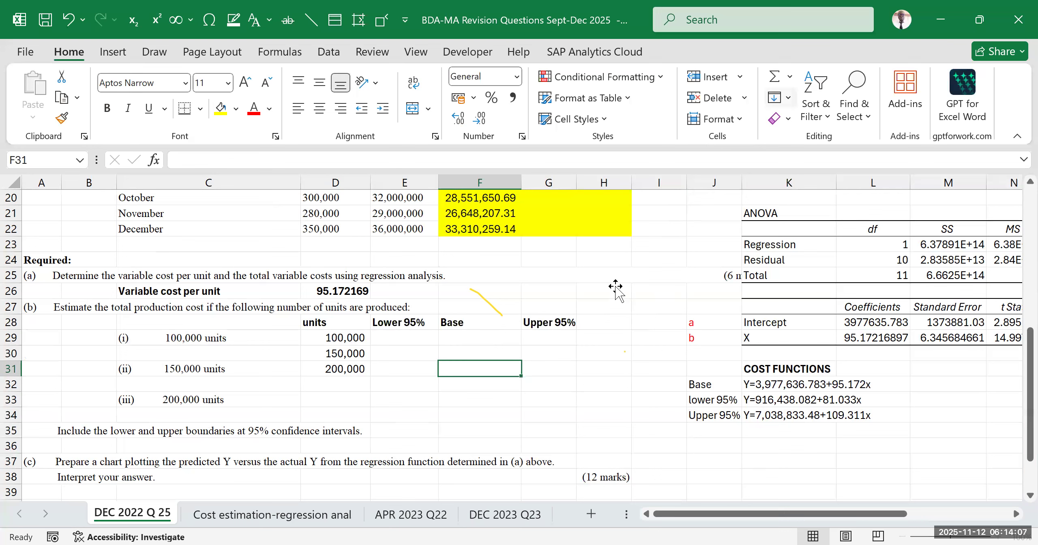
Review the layout of the estimate table in D28:G31 against the base, lower and upper cost functions
click(529, 358)
click(649, 368)
drag(606, 382, 608, 370)
click(608, 310)
click(592, 351)
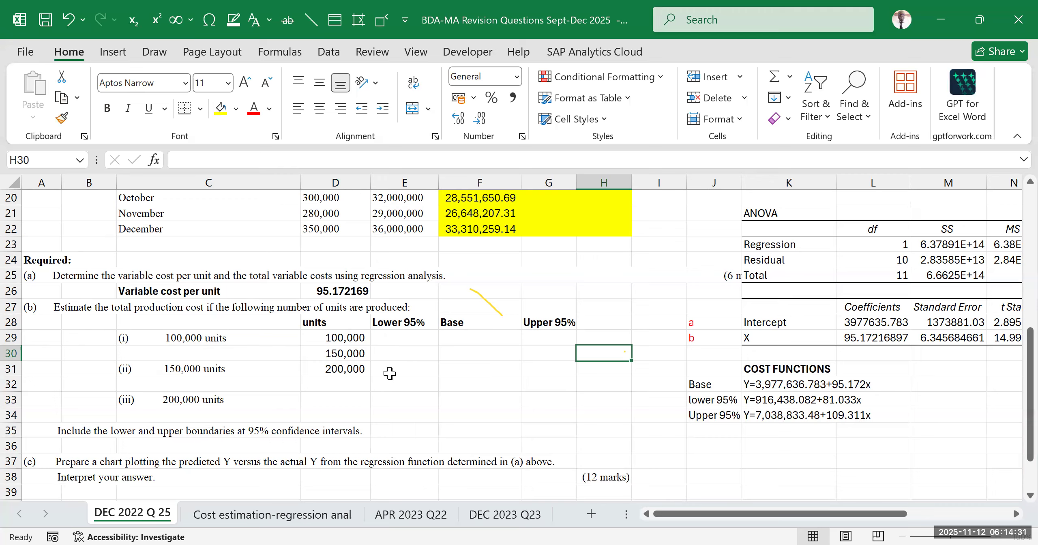
drag(324, 324, 544, 371)
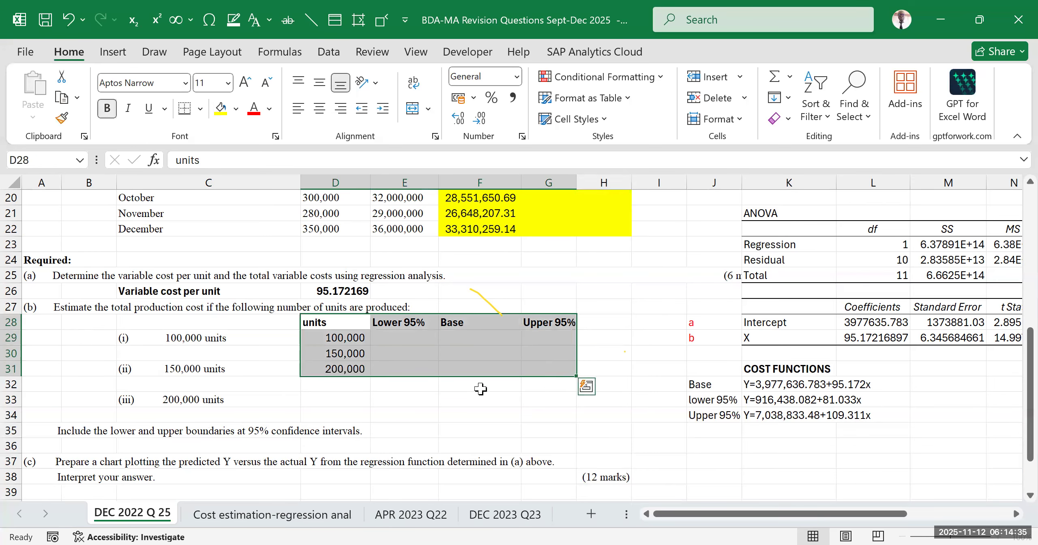
click(332, 352)
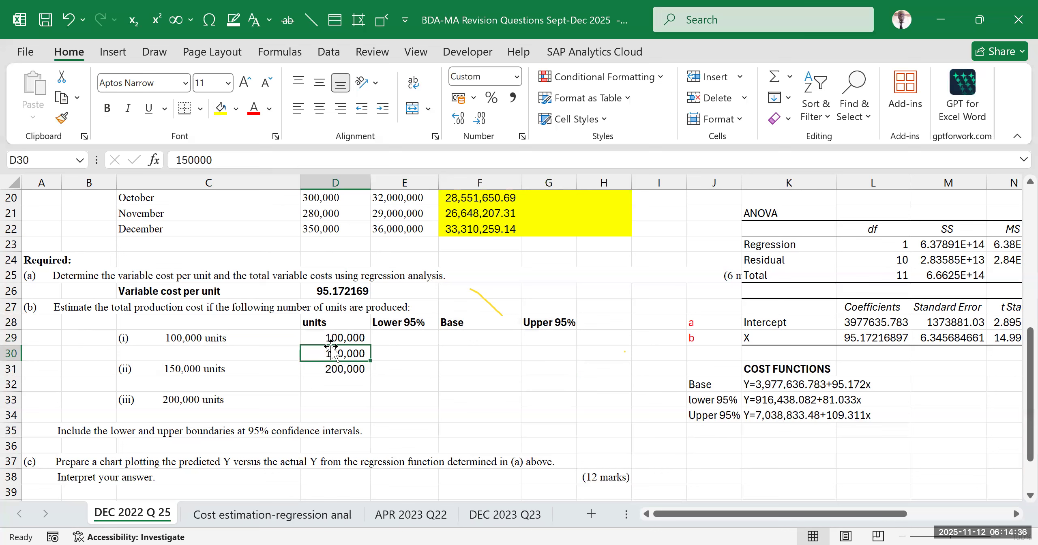
click(429, 321)
click(469, 325)
click(557, 324)
drag(713, 352, 892, 415)
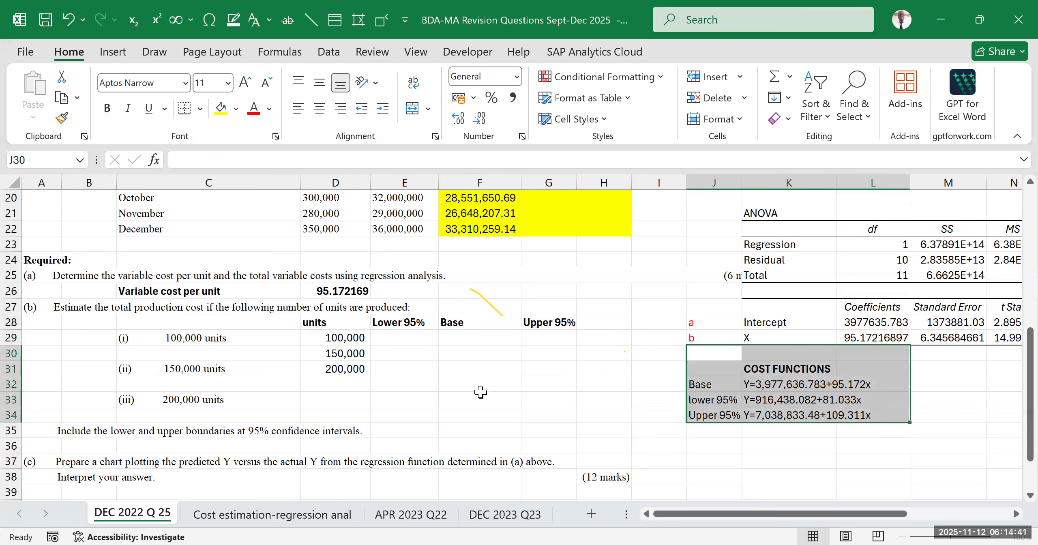
click(422, 337)
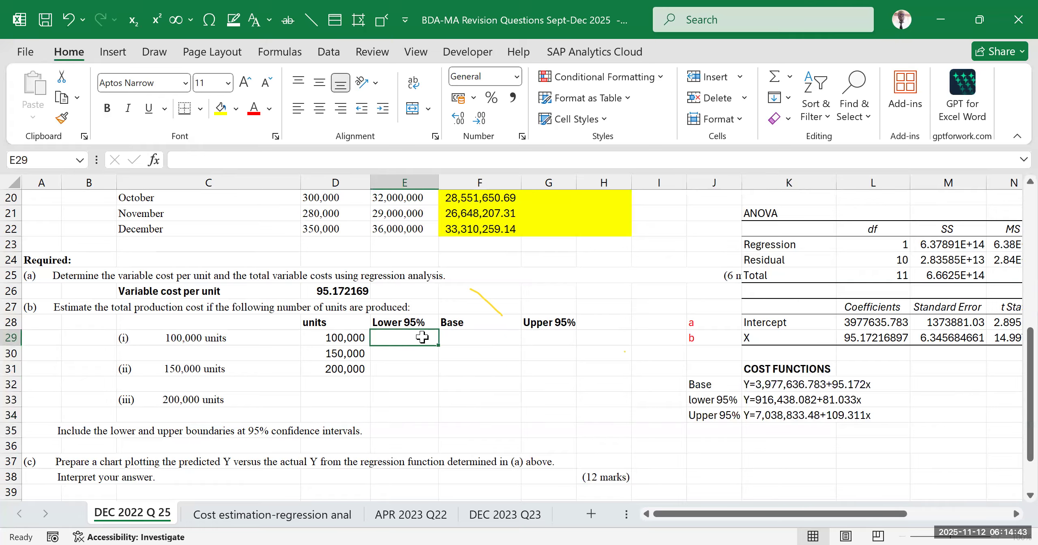
text(=)
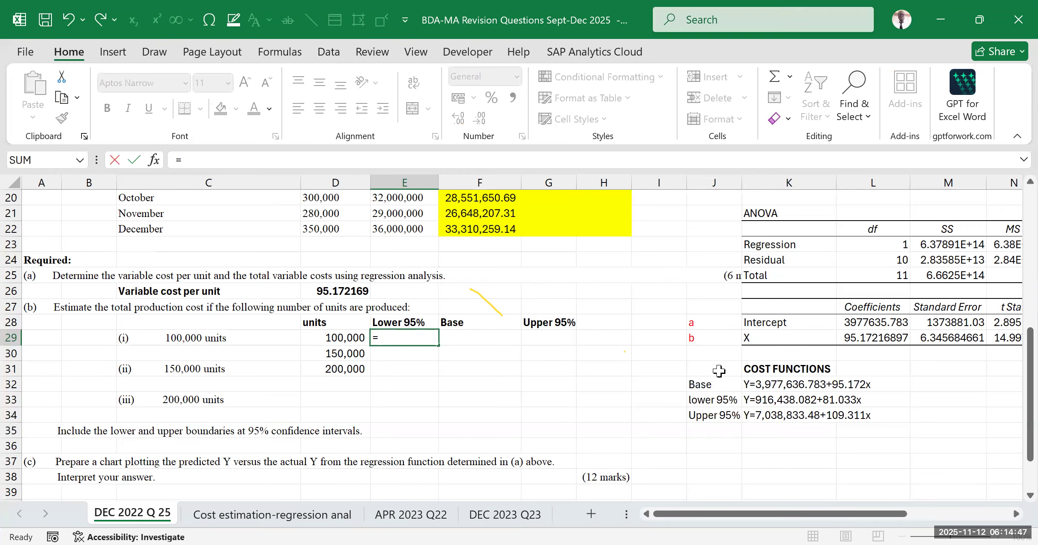
click(303, 518)
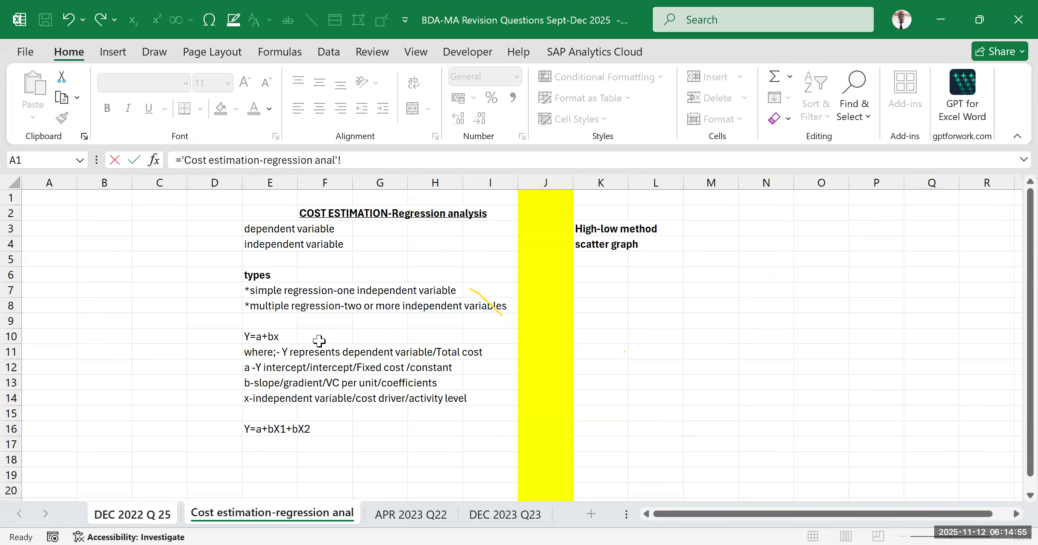
click(144, 524)
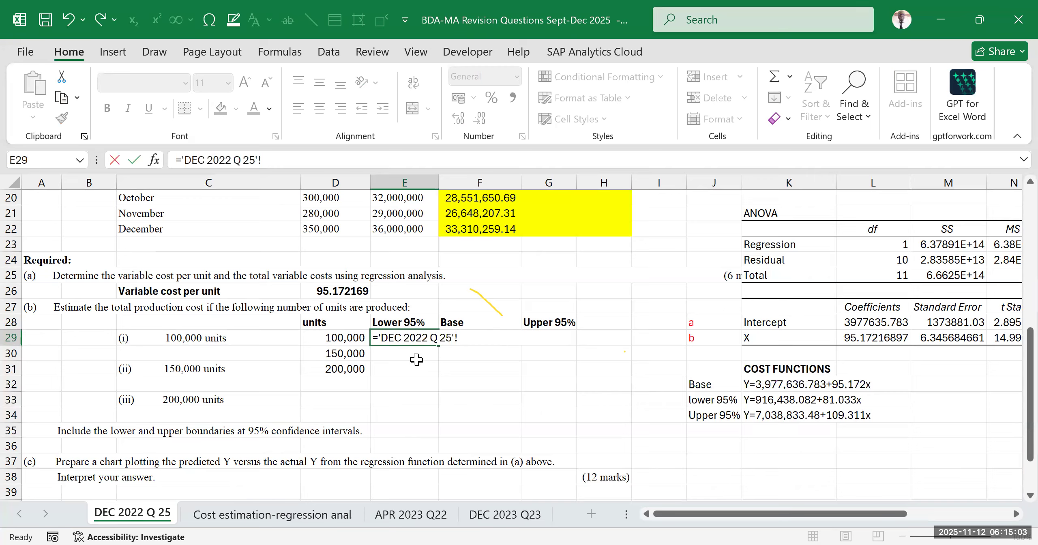
key(Escape)
click(423, 383)
Calculate the lower 95% cost for 100,000 units in E29 with =P28+P29*D29, and widen column E to fit the result
click(397, 340)
text(=)
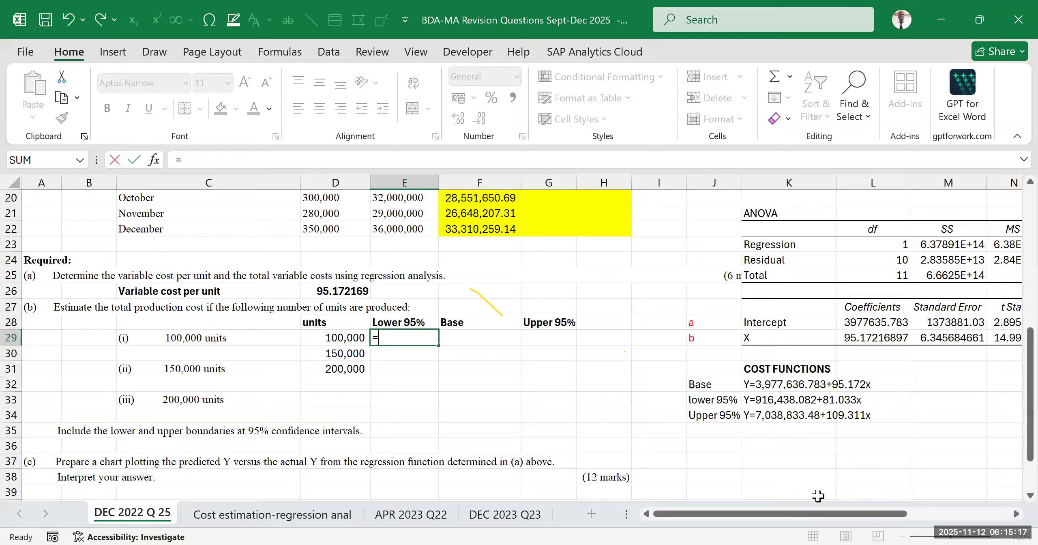
drag(795, 519, 835, 521)
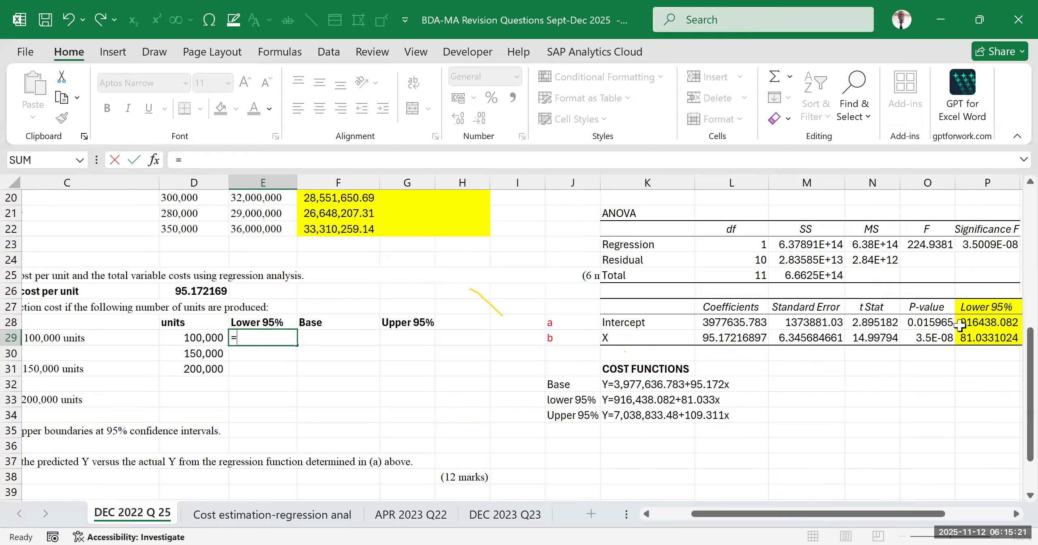
click(987, 324)
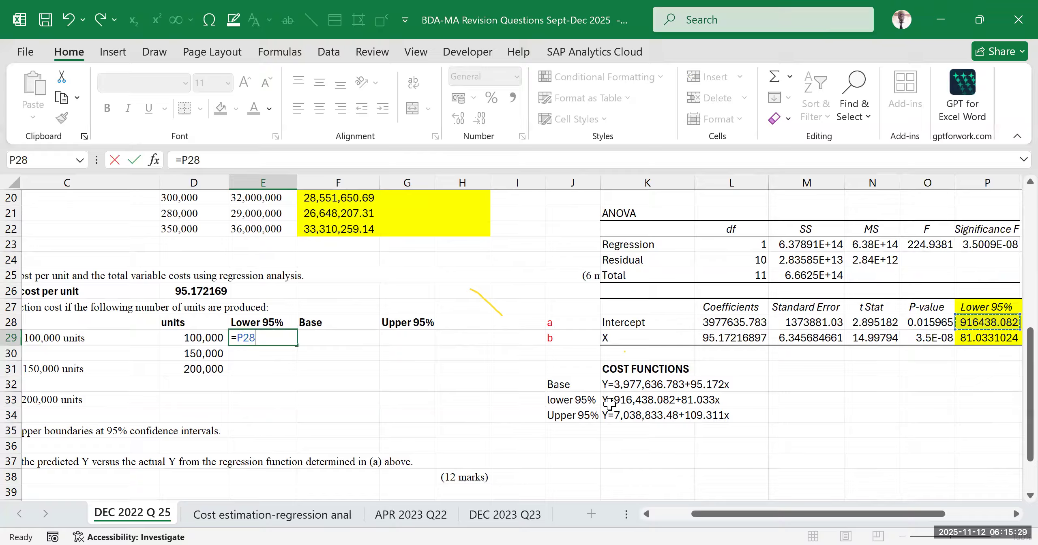
text(+)
click(986, 338)
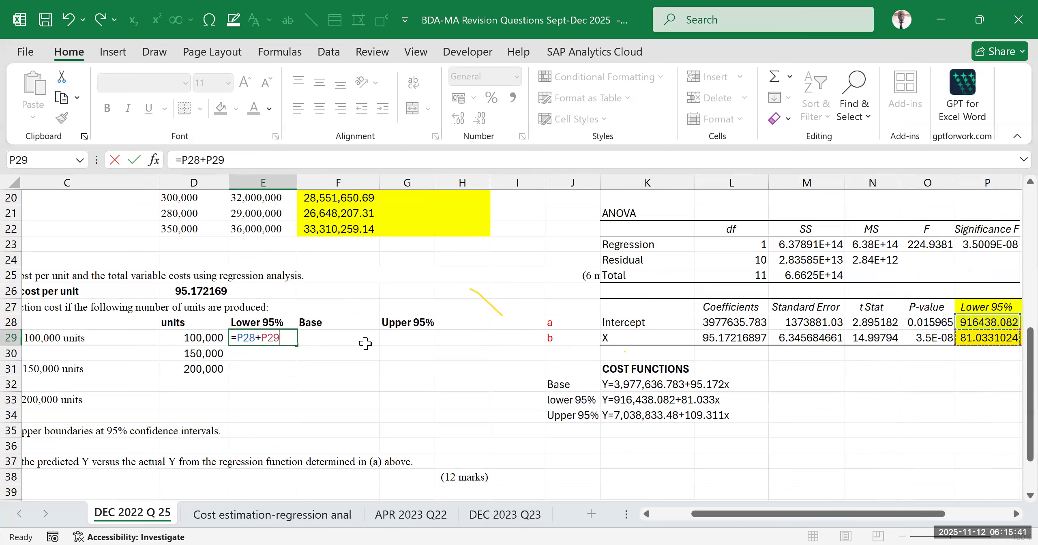
text(*)
click(197, 338)
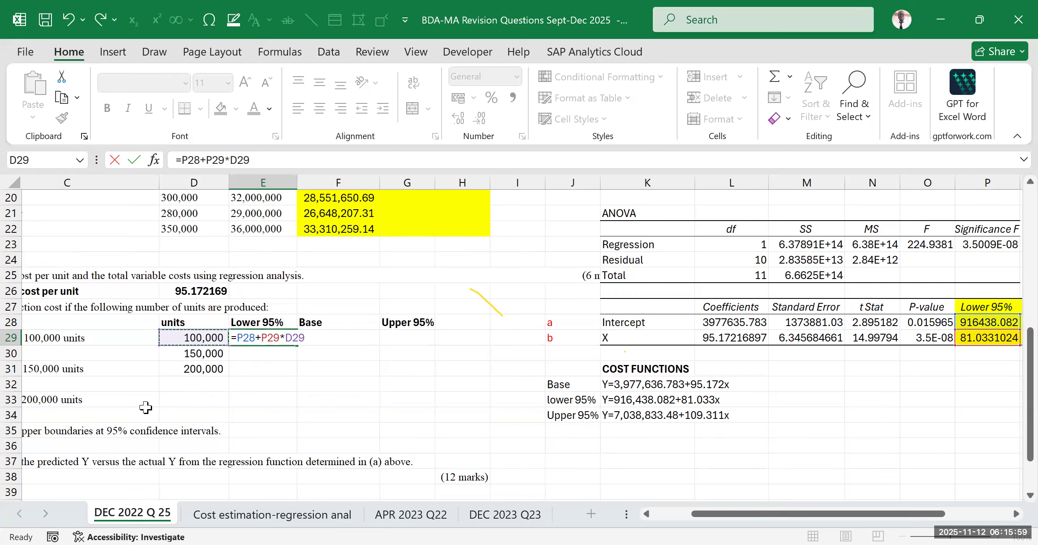
key(Return)
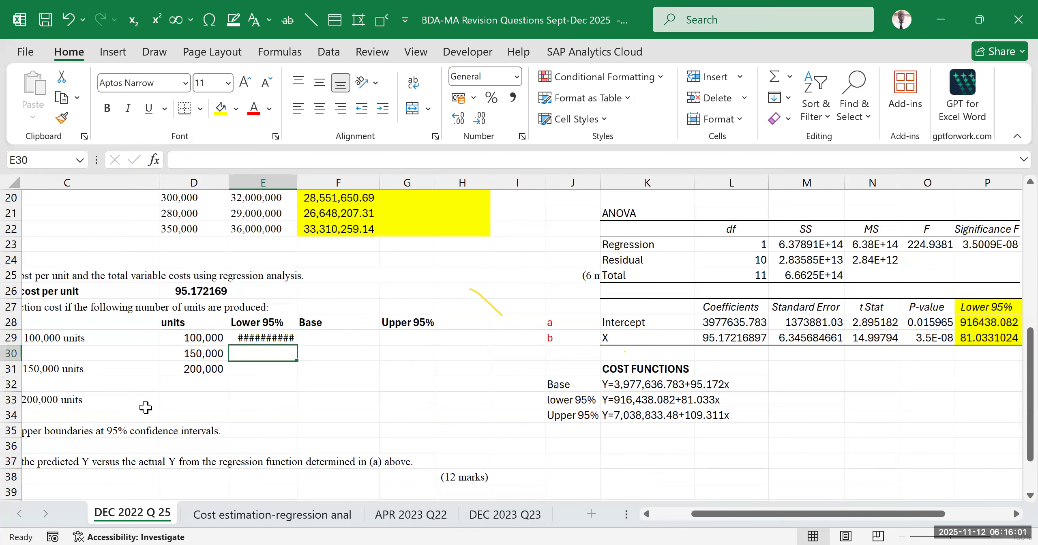
drag(297, 182, 305, 182)
click(370, 381)
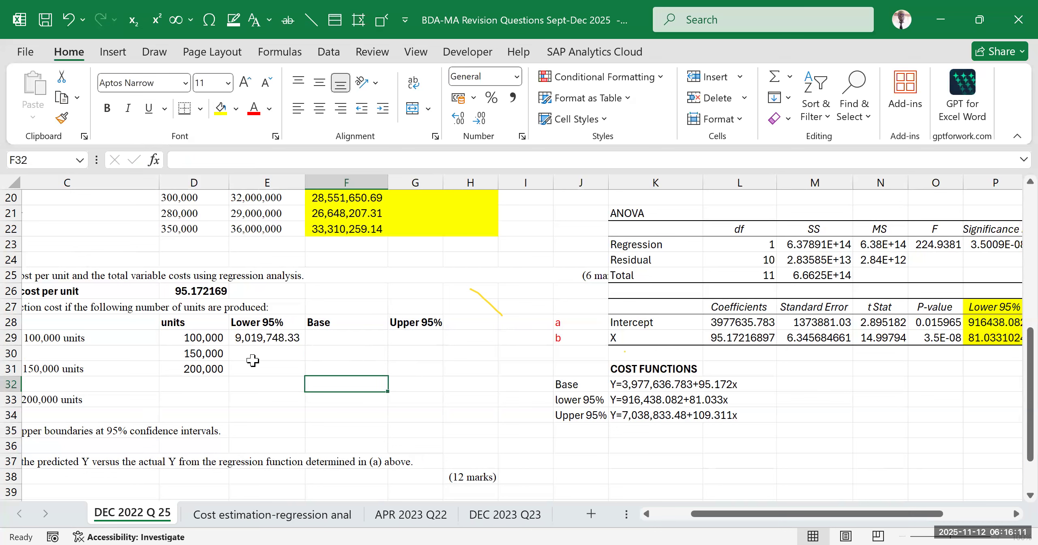
Examine the lower 95% cost formula in E29, checking its P28+P29 part and the cells it references
click(262, 339)
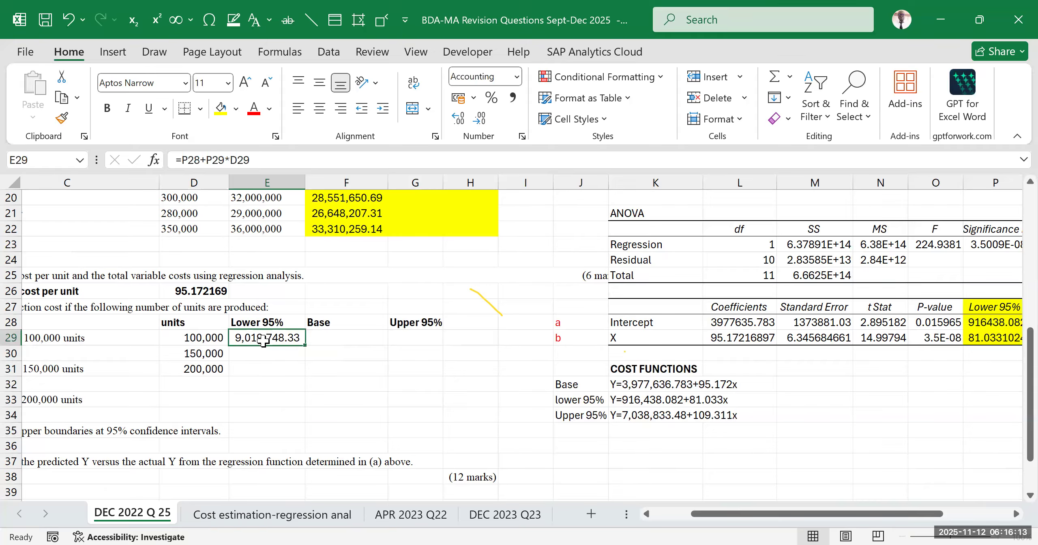
double_click(262, 339)
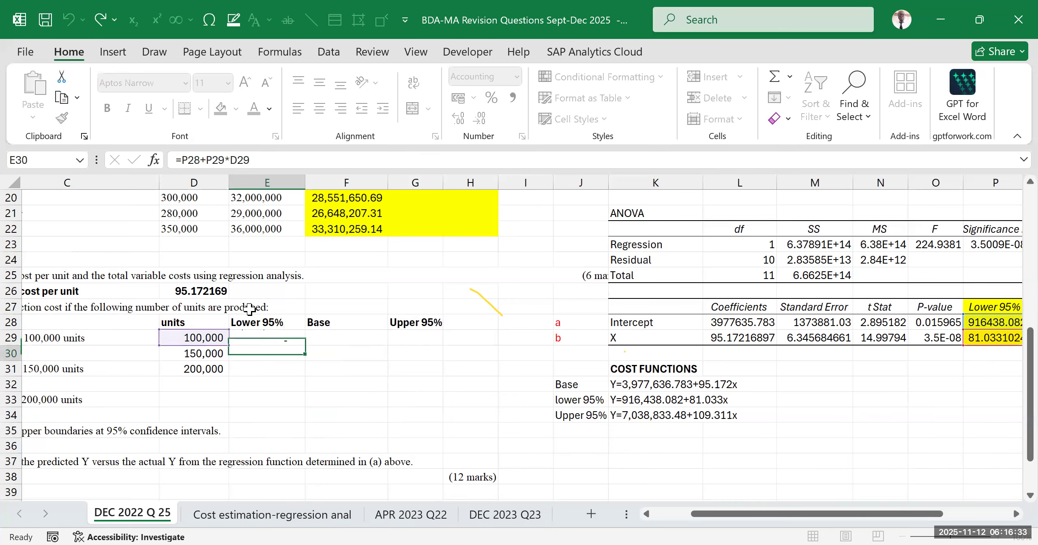
click(360, 379)
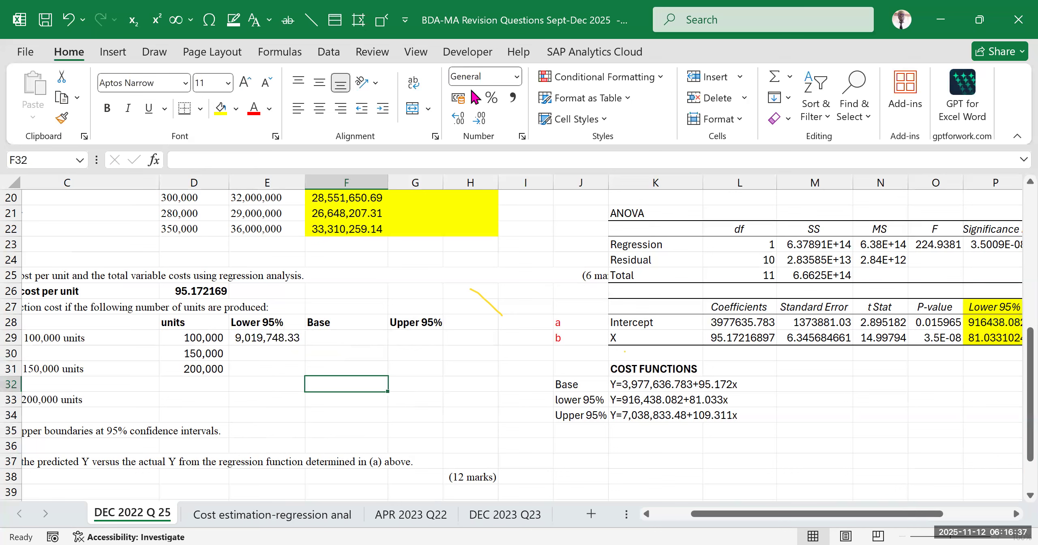
click(393, 396)
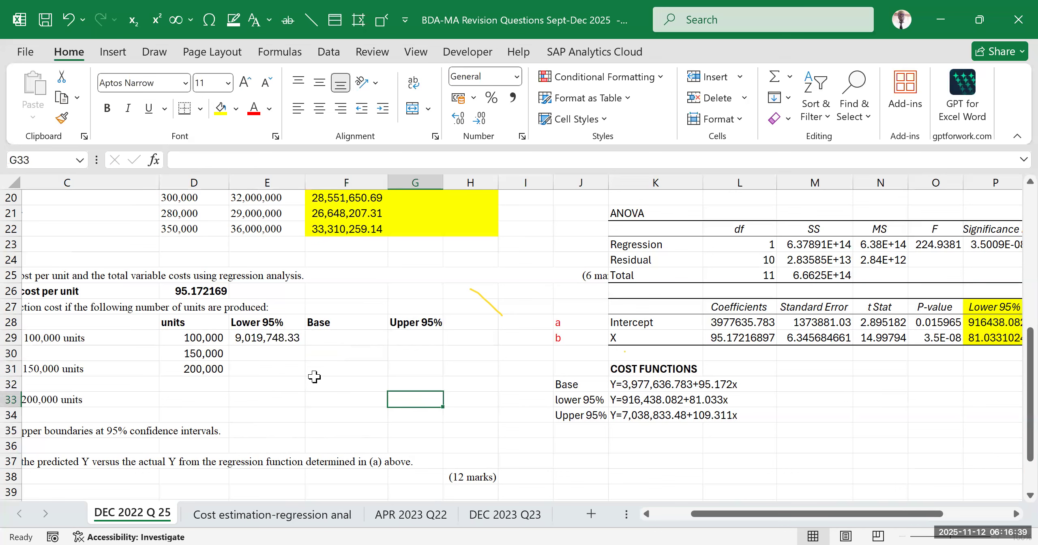
click(241, 351)
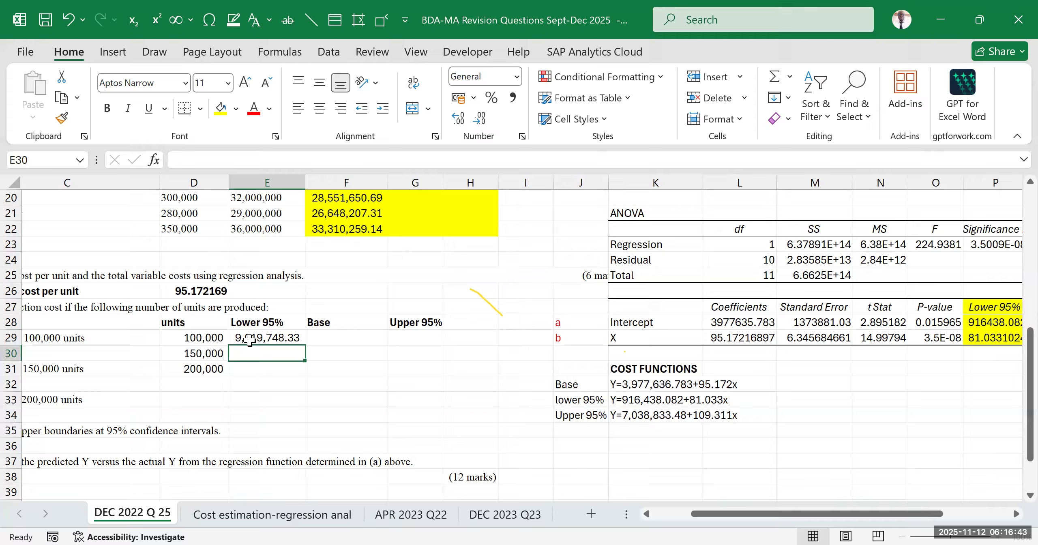
click(243, 338)
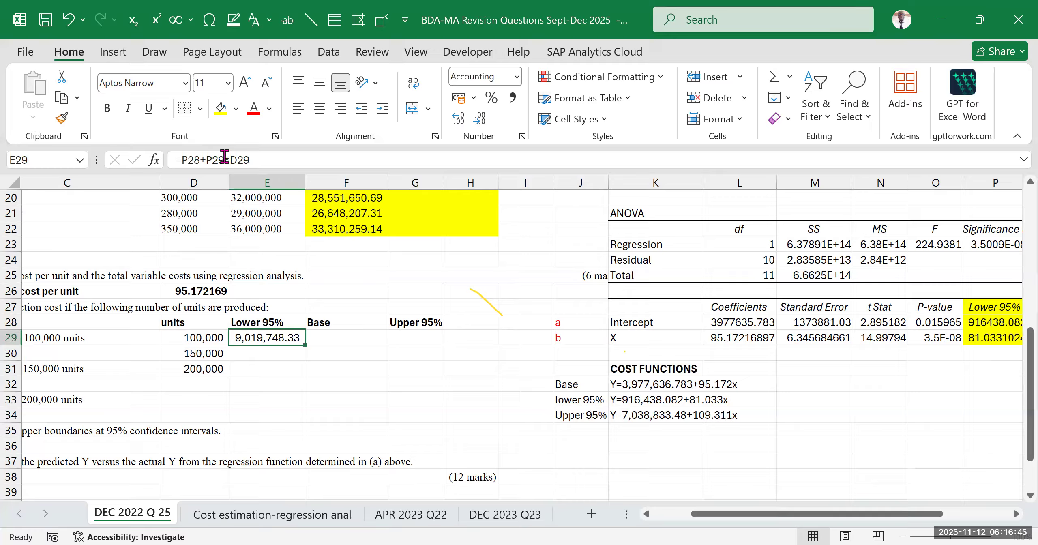
drag(225, 159, 176, 160)
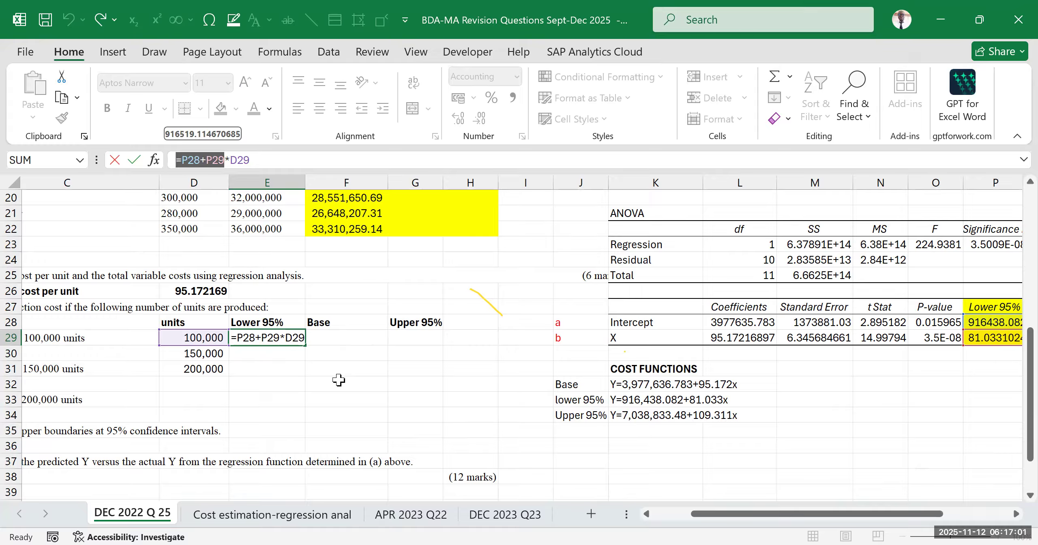
key(ctrl+Return)
click(275, 380)
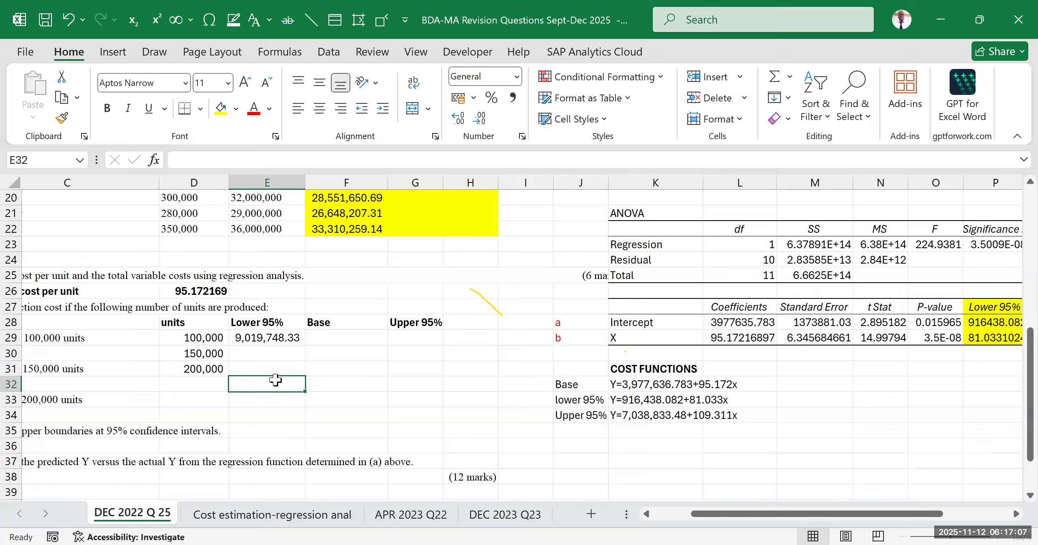
click(436, 381)
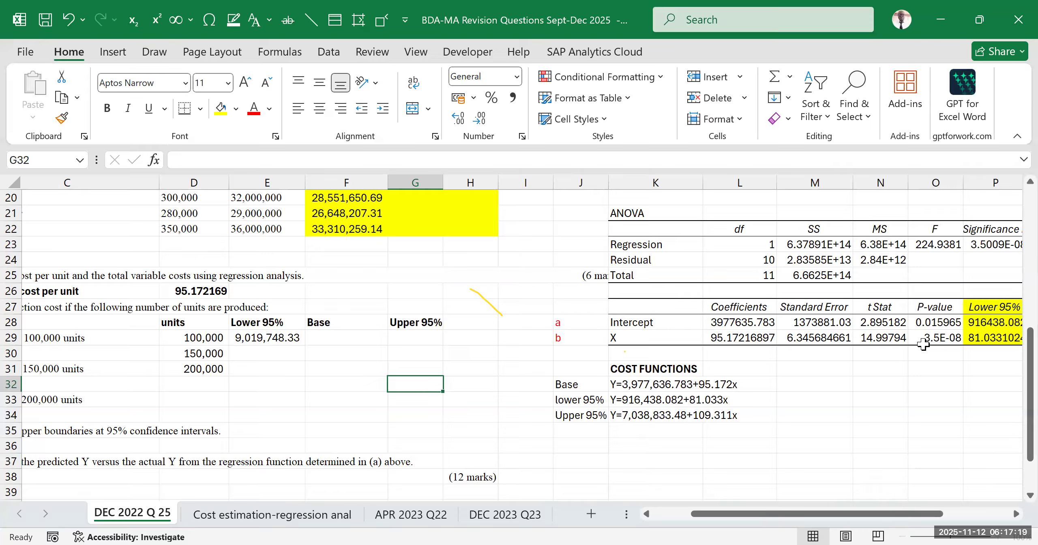
Examine the lower 95% intercept in P28 and the cells referenced by the cost formula in E29
click(973, 323)
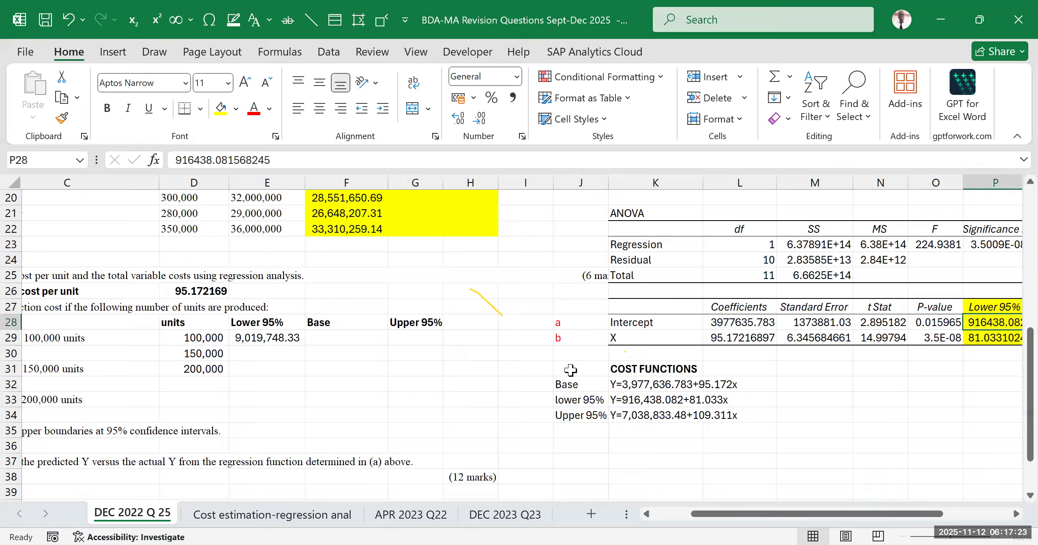
double_click(279, 337)
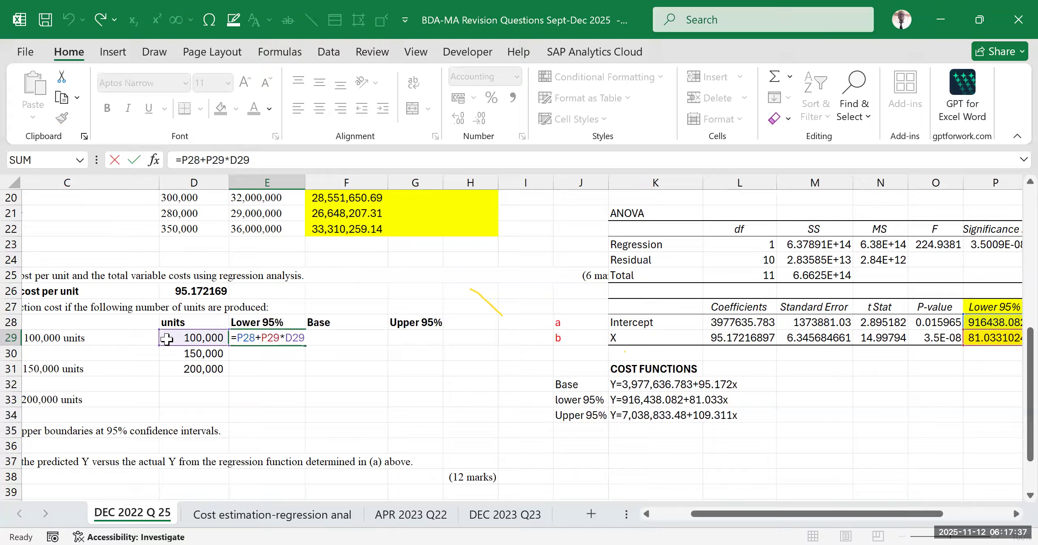
drag(700, 523, 660, 522)
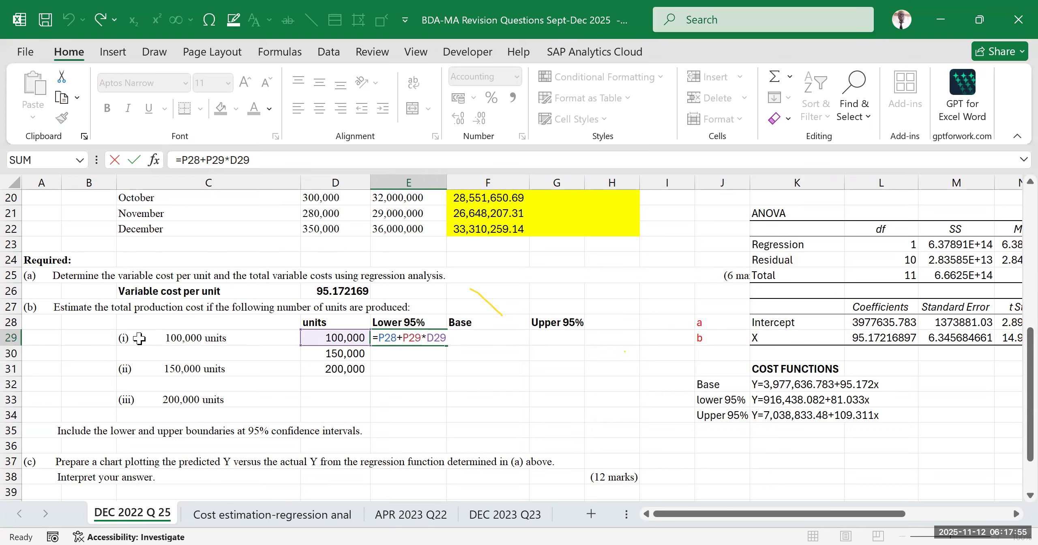
key(ctrl+Return)
click(532, 366)
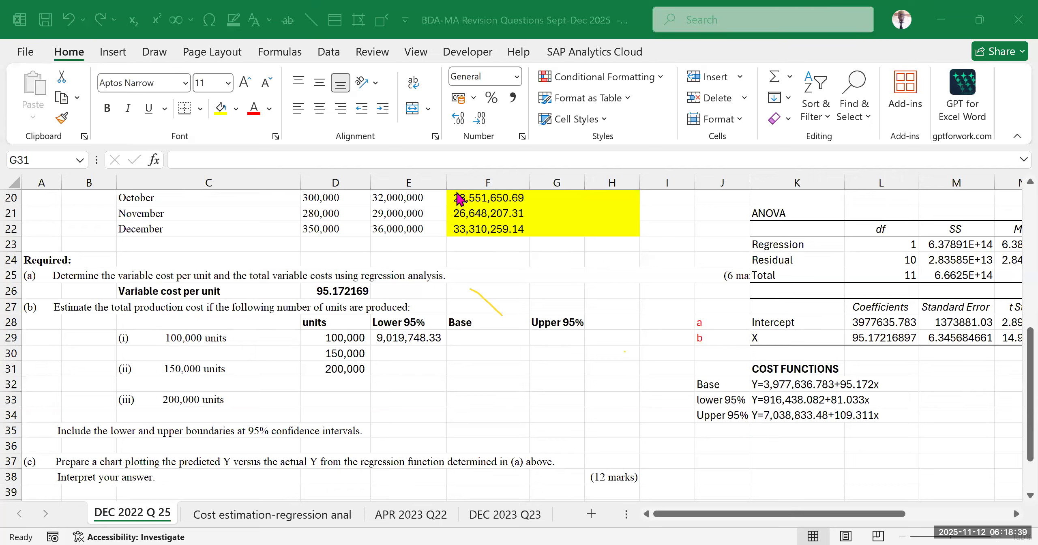
Narrow column E until the E29 amount no longer fits, inspect the cell, and widen the column again to show the full amount
click(482, 384)
drag(446, 182, 392, 183)
click(523, 368)
click(549, 397)
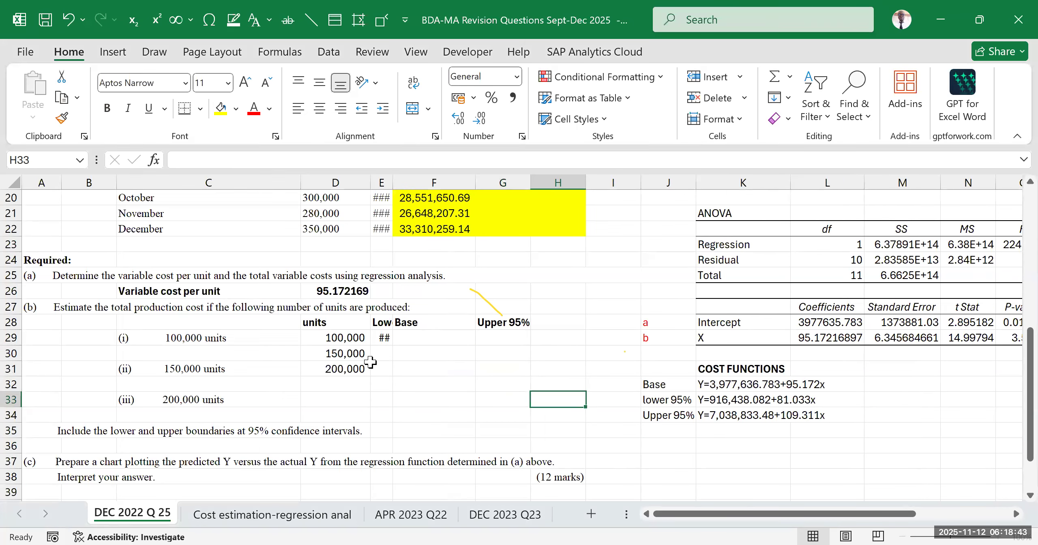
click(382, 337)
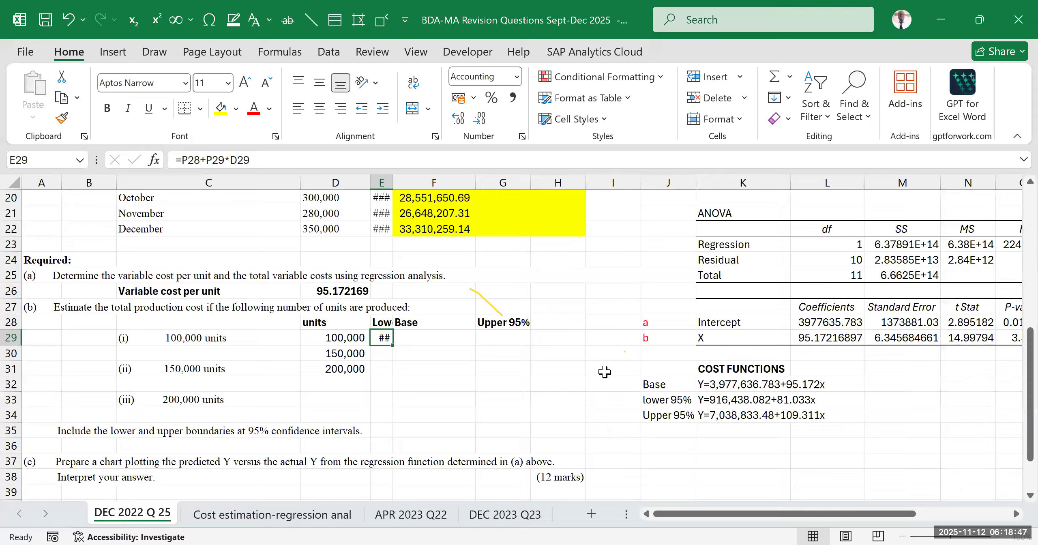
click(485, 401)
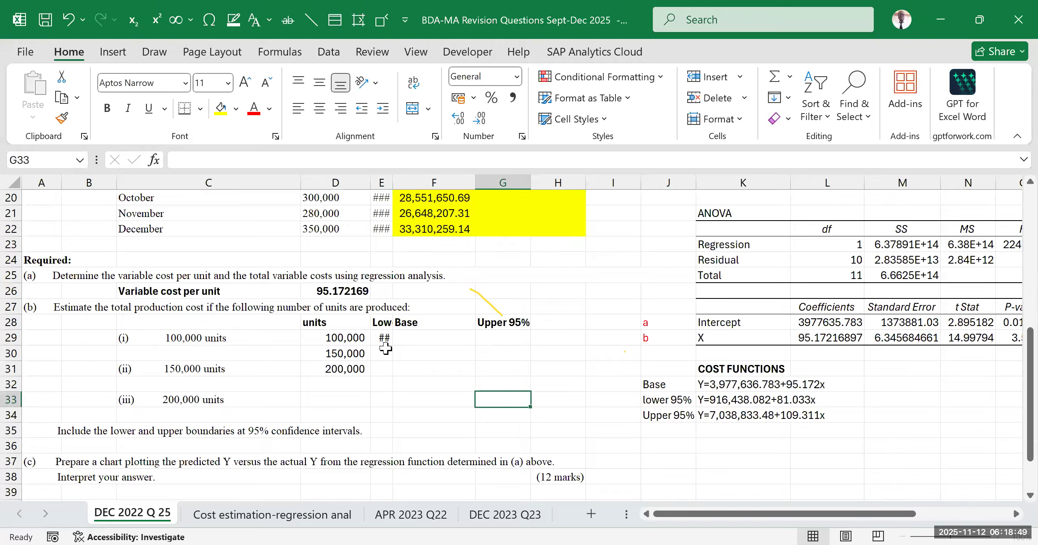
click(384, 336)
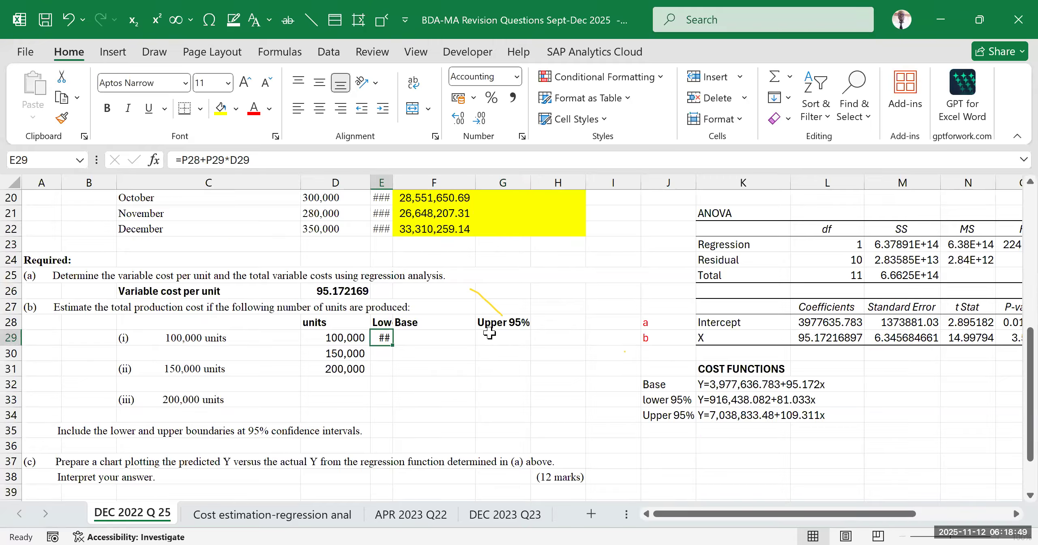
click(581, 383)
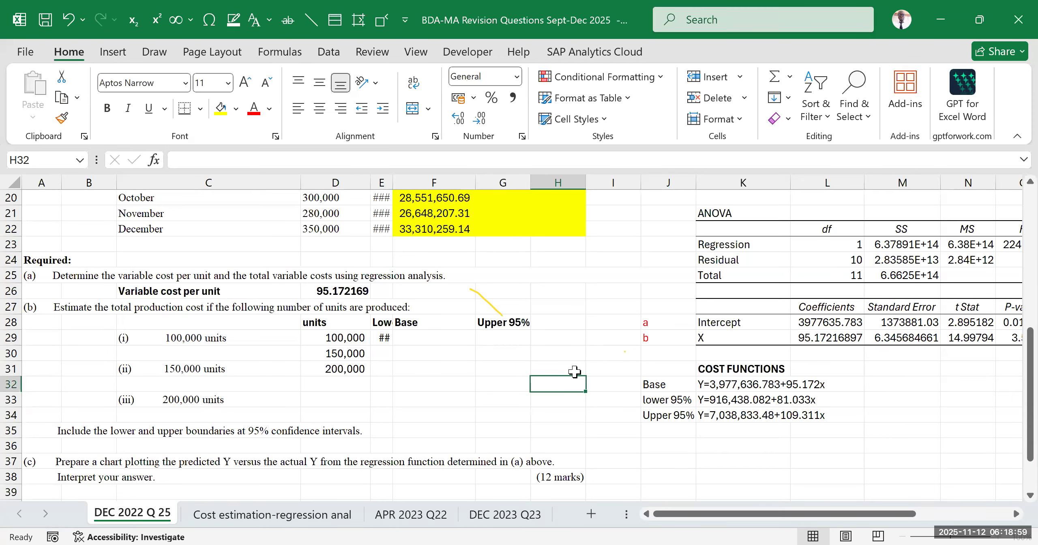
drag(391, 183, 446, 183)
Trace the E29 formula's references to the lower 95% coefficients in P28:P29 and the units in D29
double_click(406, 337)
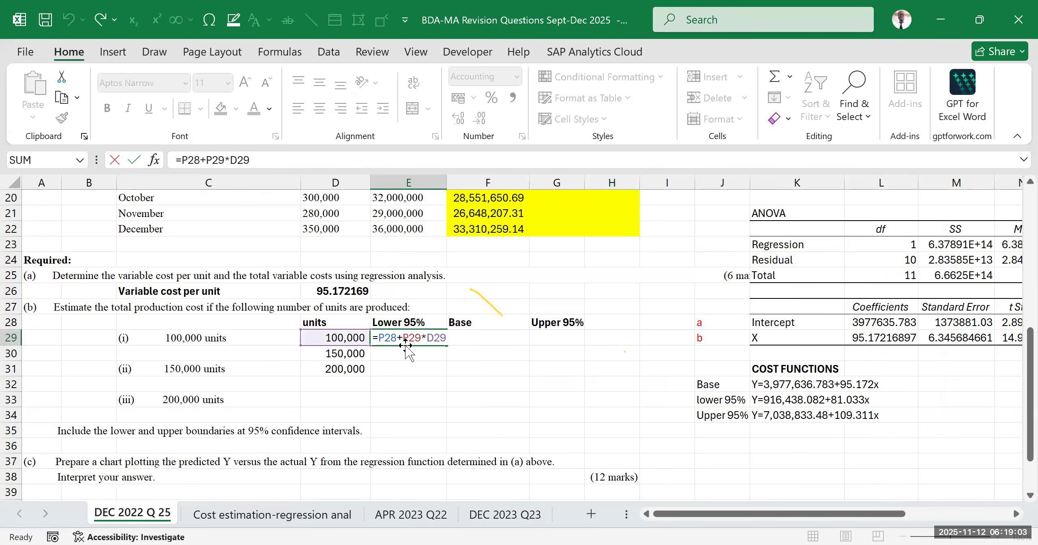
drag(746, 513, 740, 409)
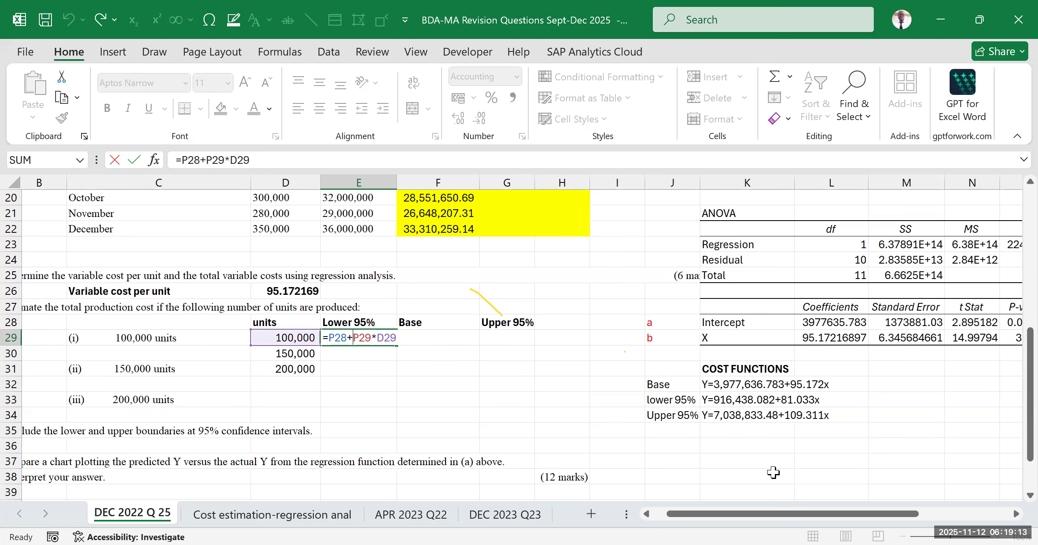
drag(737, 515, 767, 515)
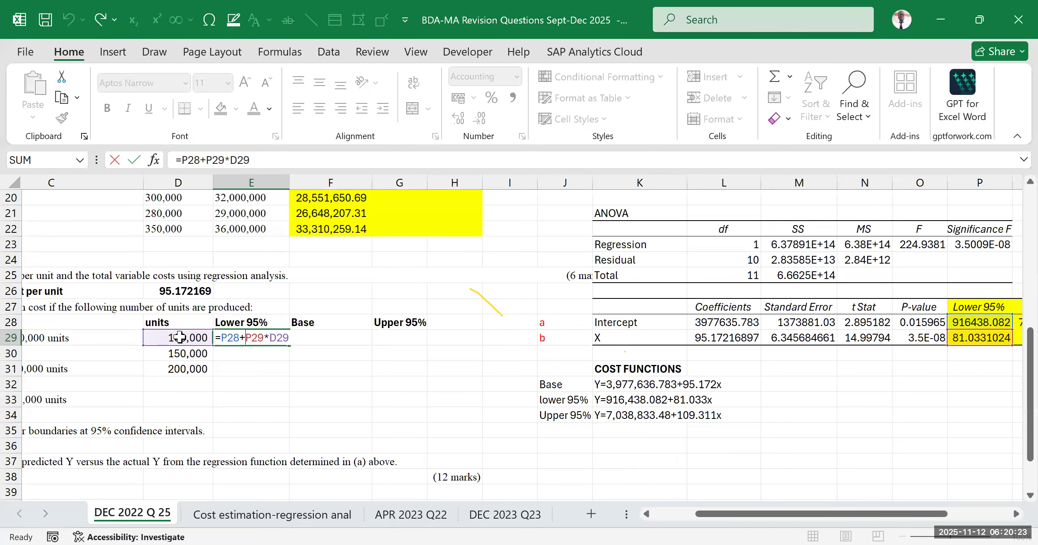
key(ctrl+Return)
click(370, 388)
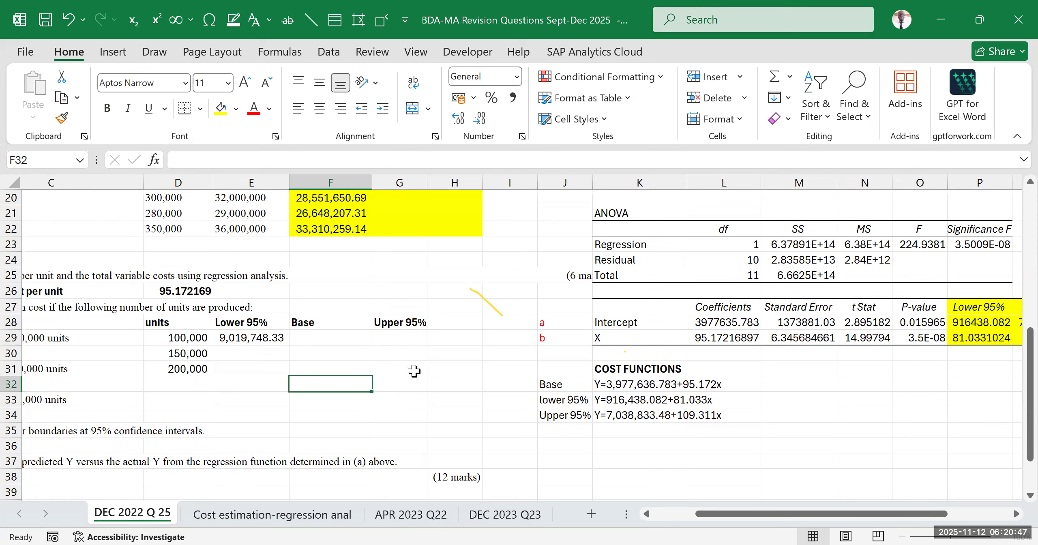
click(473, 352)
click(500, 291)
click(466, 276)
click(505, 303)
click(502, 290)
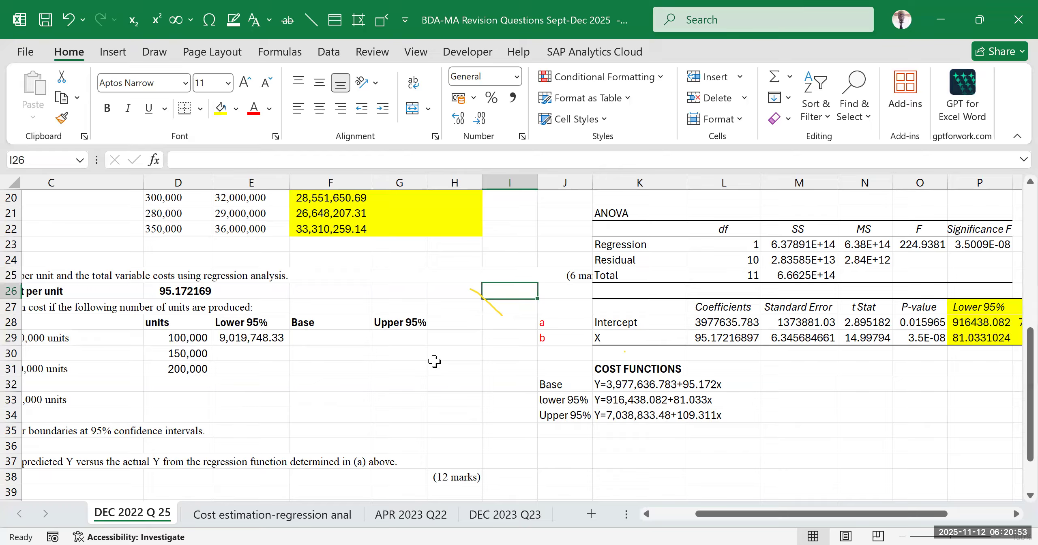
drag(710, 523, 652, 522)
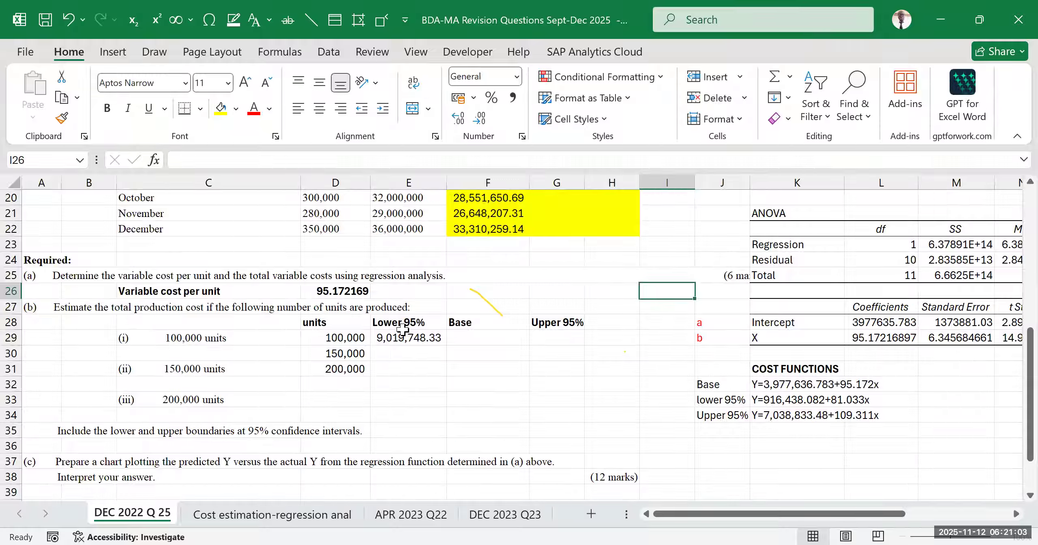
drag(410, 316, 414, 356)
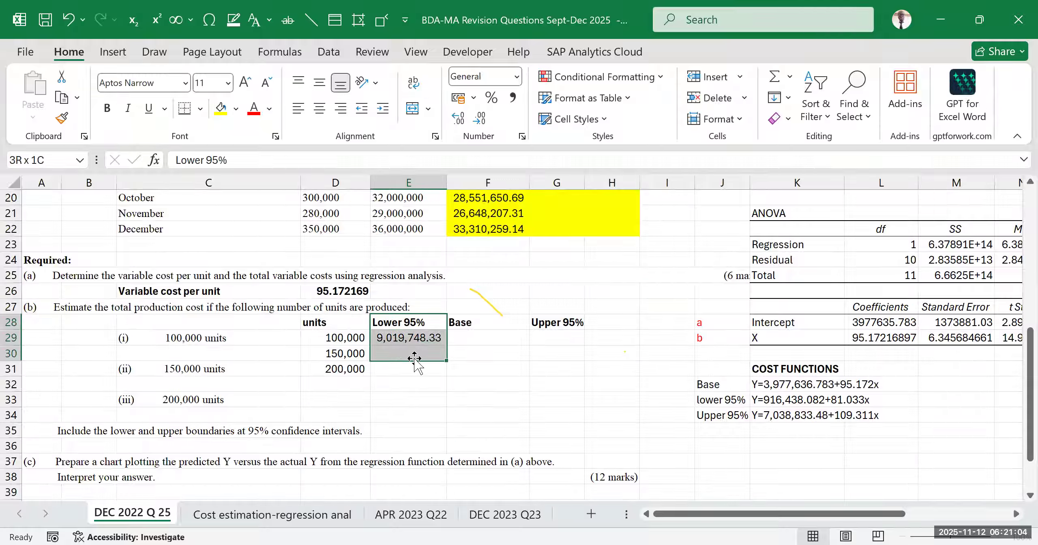
click(393, 386)
click(391, 354)
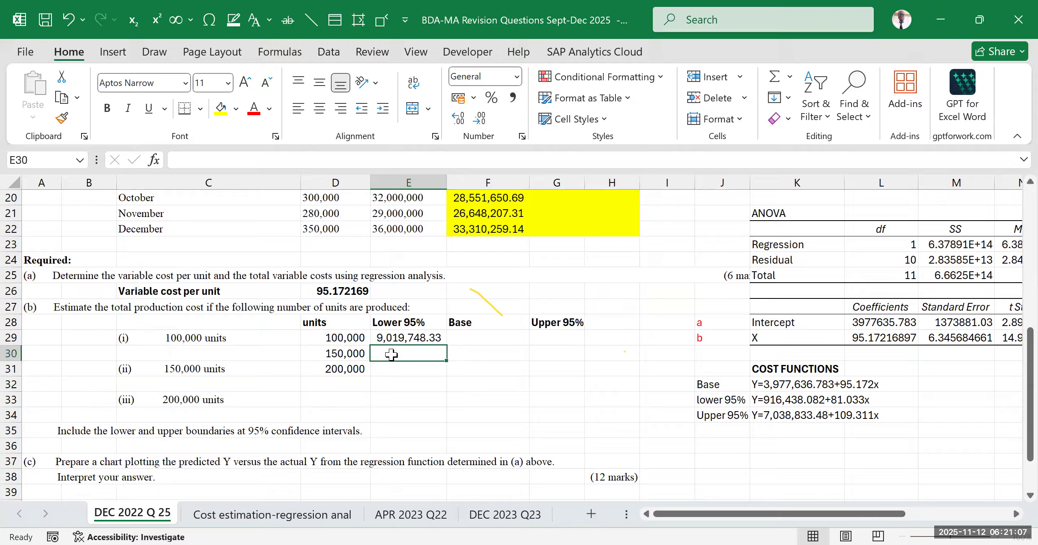
click(388, 372)
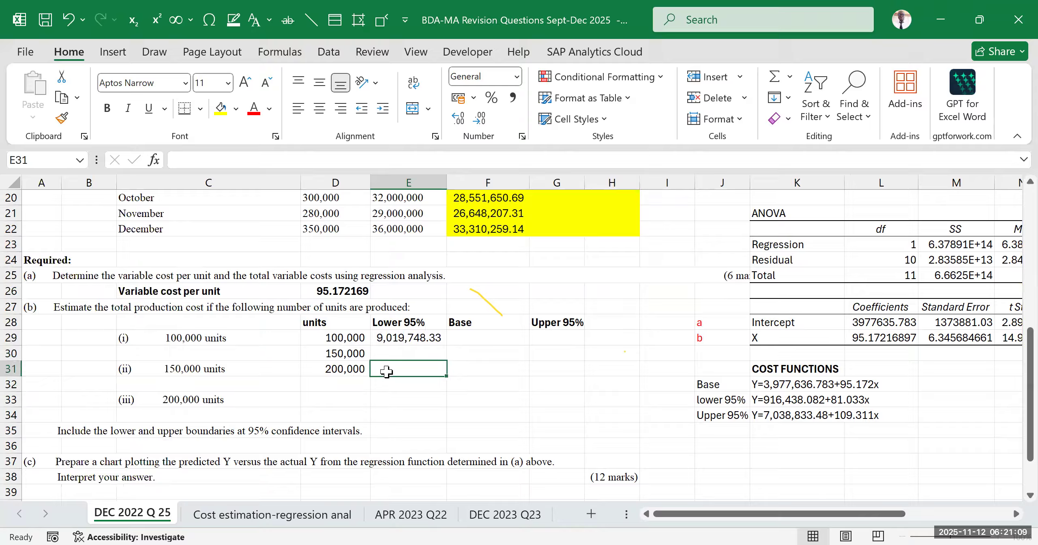
Calculate the lower 95% cost for 150,000 units in E30 with =P28+P29*D30
click(397, 355)
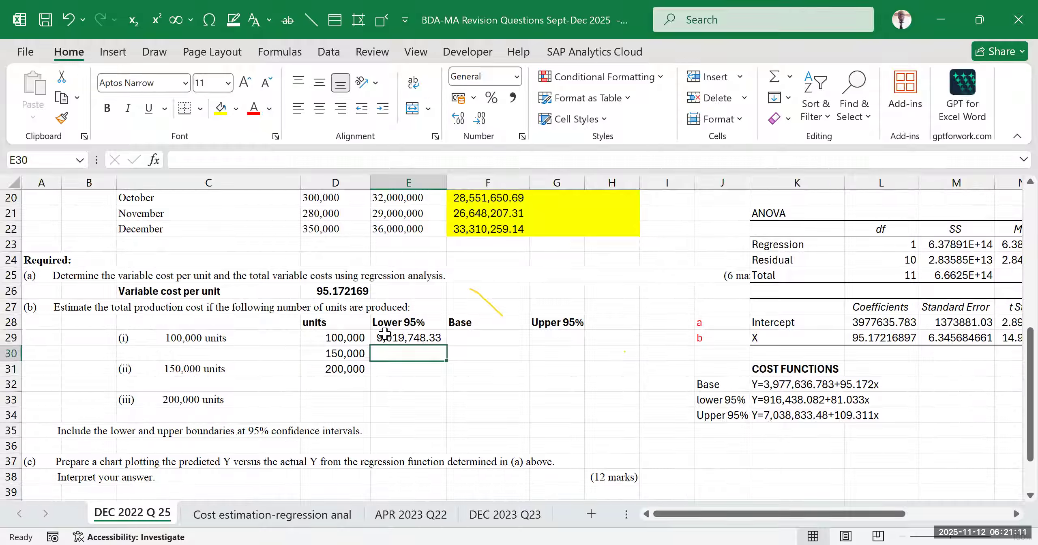
text(=)
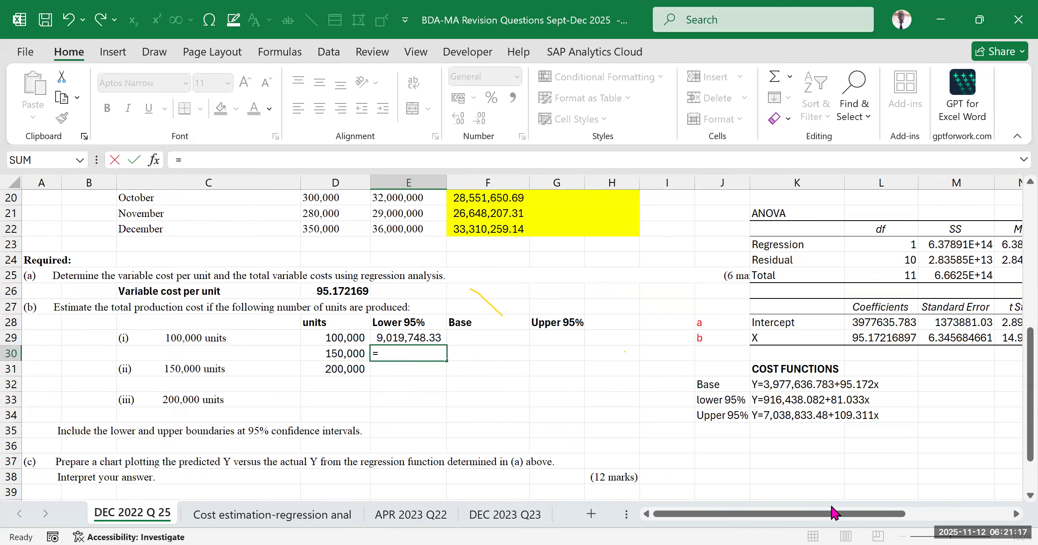
drag(827, 521, 870, 521)
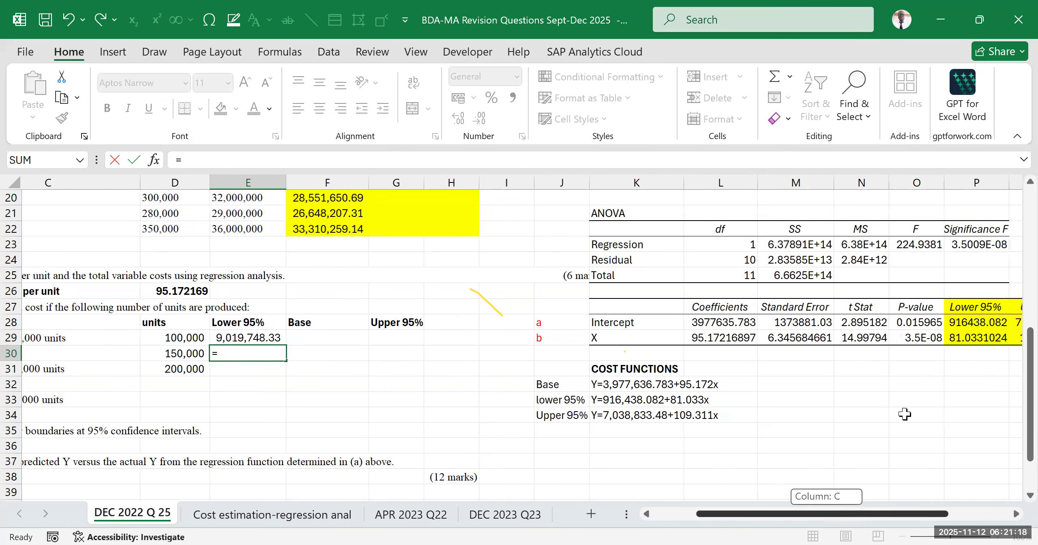
click(966, 322)
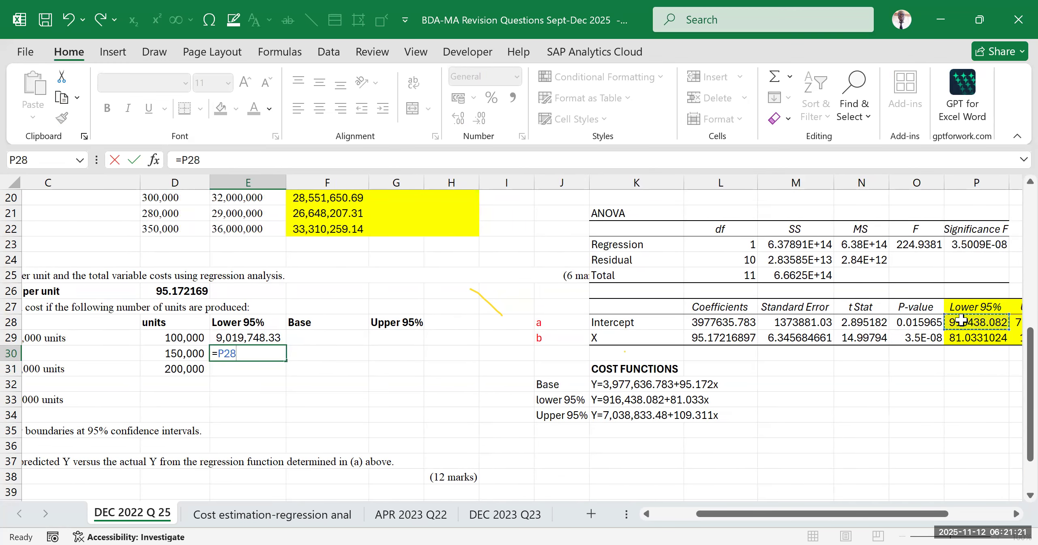
text(+)
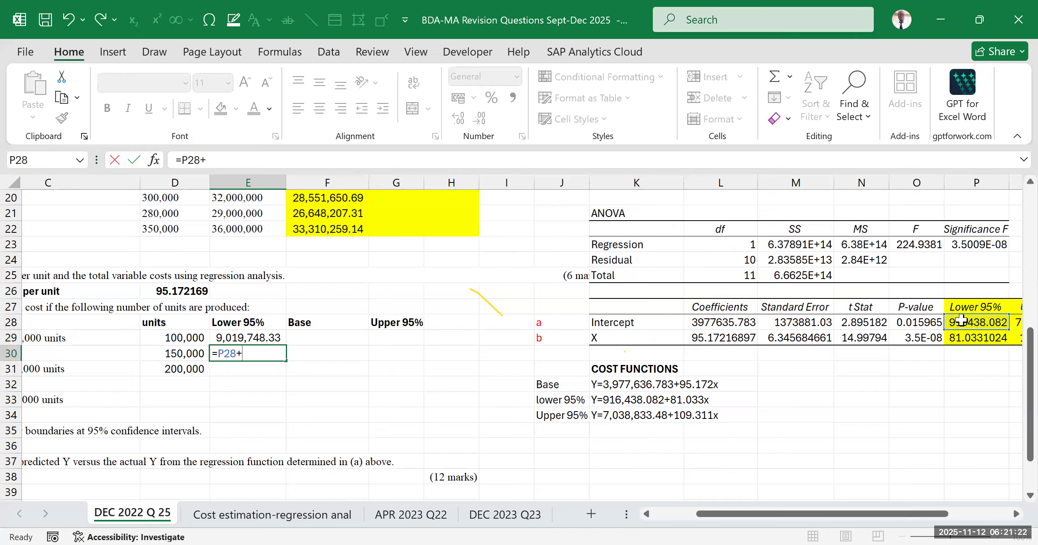
click(981, 338)
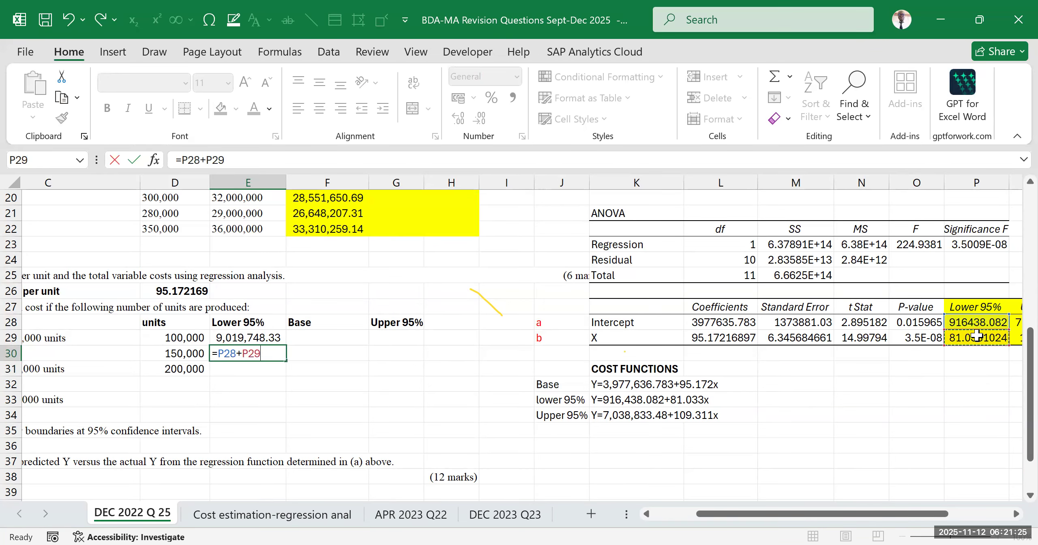
text(*)
click(161, 349)
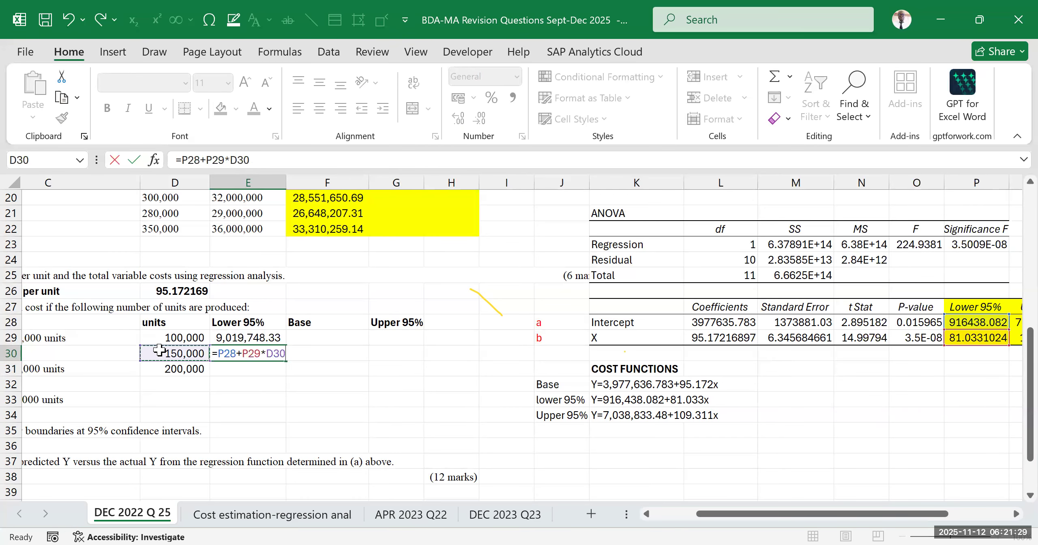
key(Return)
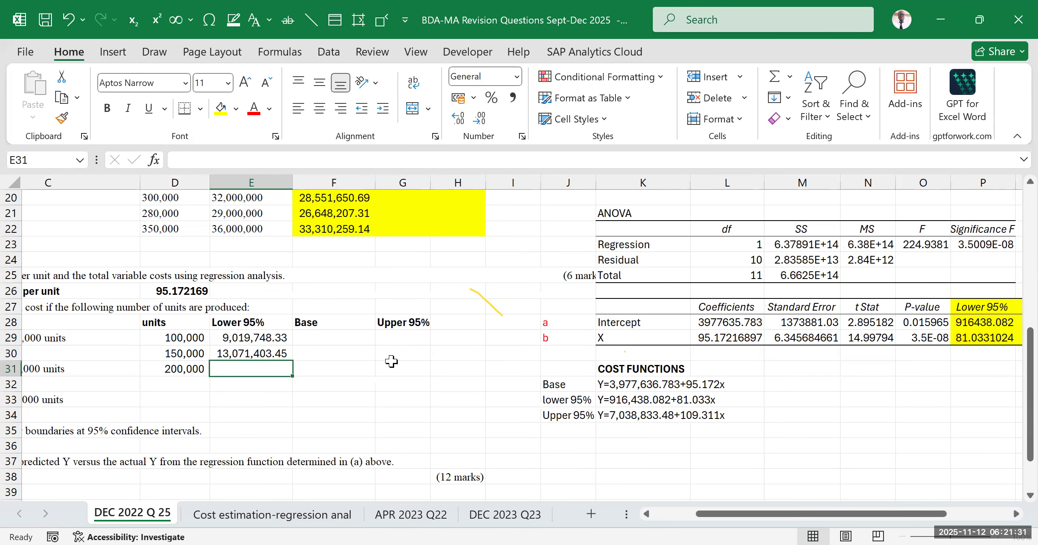
Calculate the lower 95% cost for 200,000 units in E31 with =P28+P29 multiplied by the units in D31
click(390, 364)
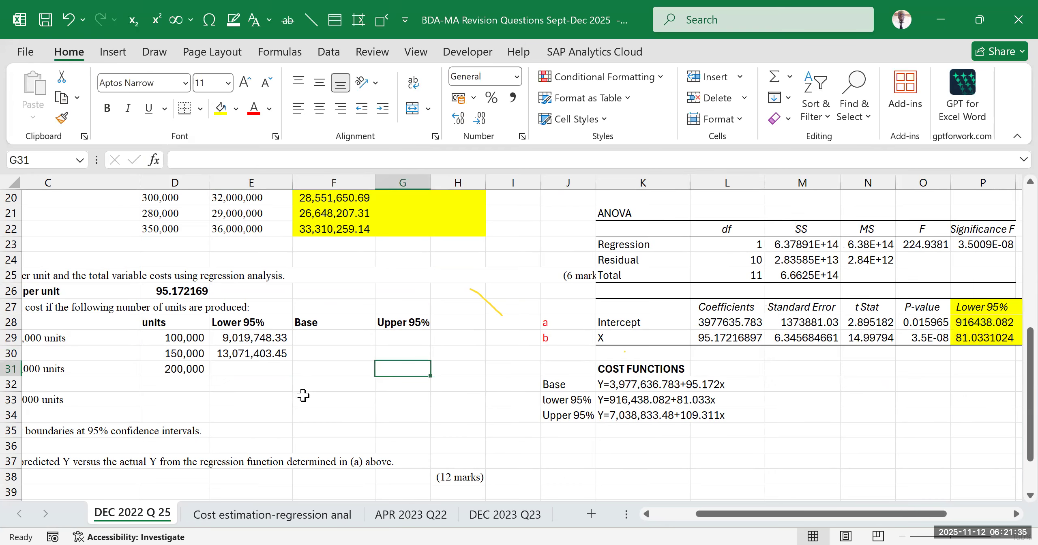
click(253, 370)
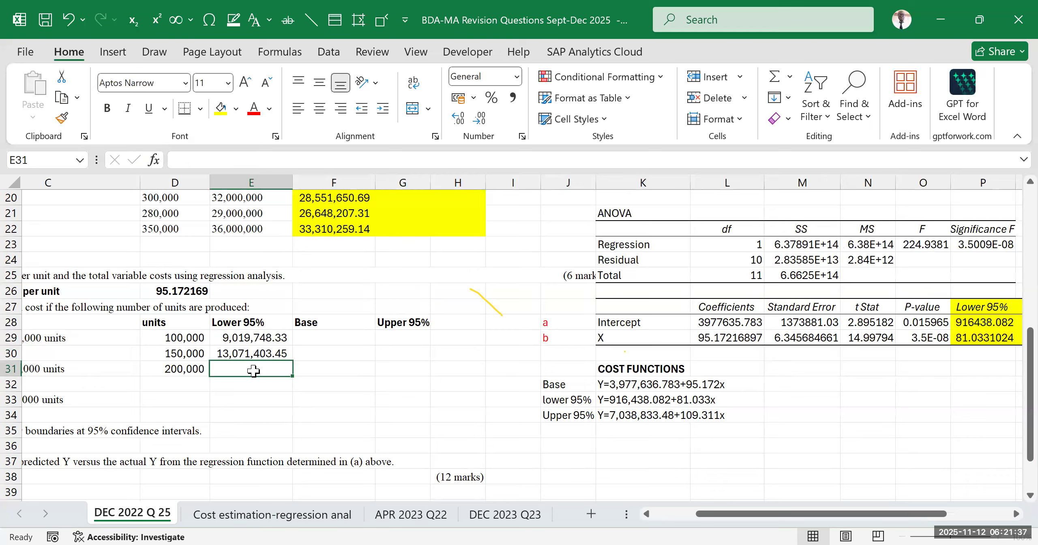
text(=)
click(977, 323)
text(+)
click(973, 337)
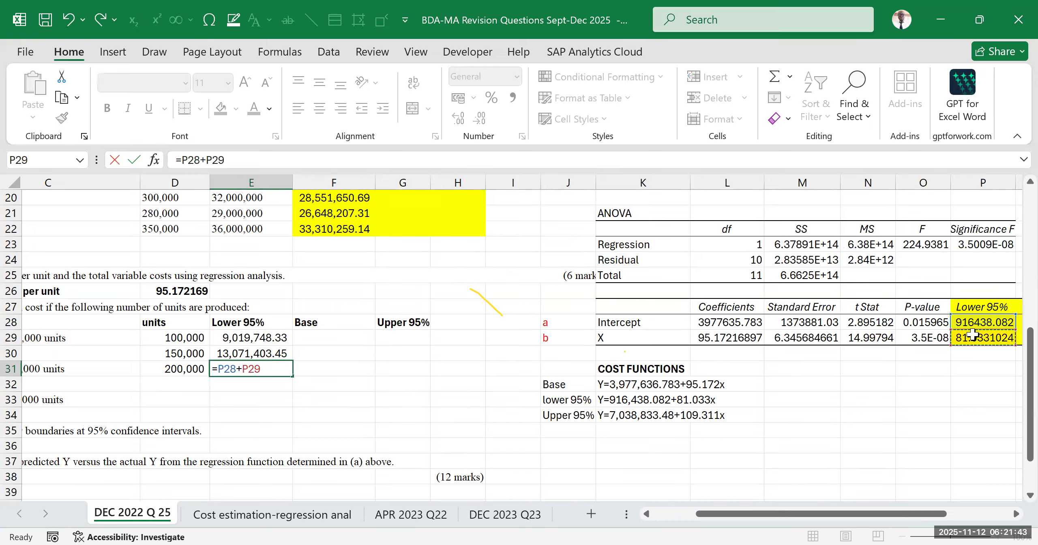
text(*)
click(176, 376)
key(Return)
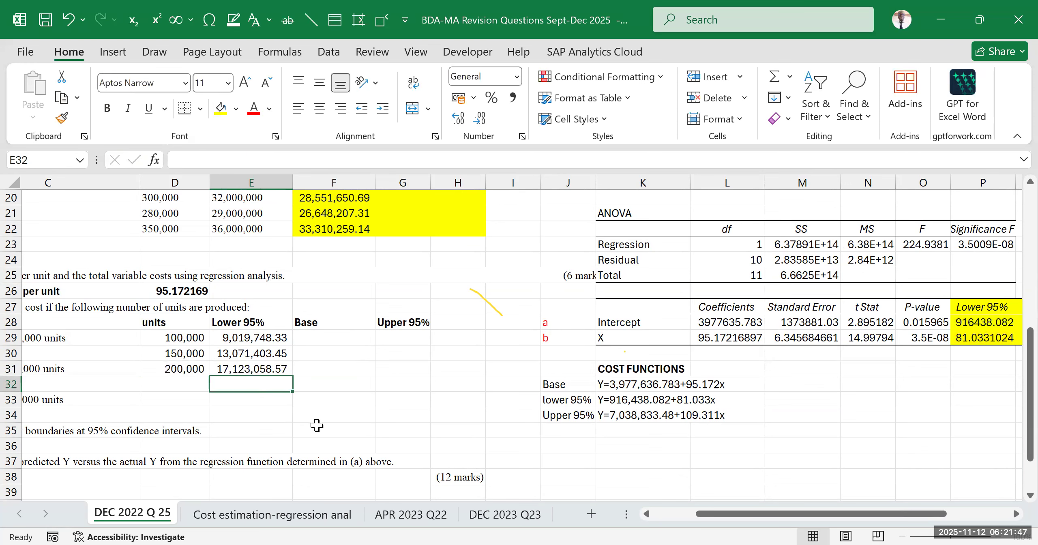
click(342, 417)
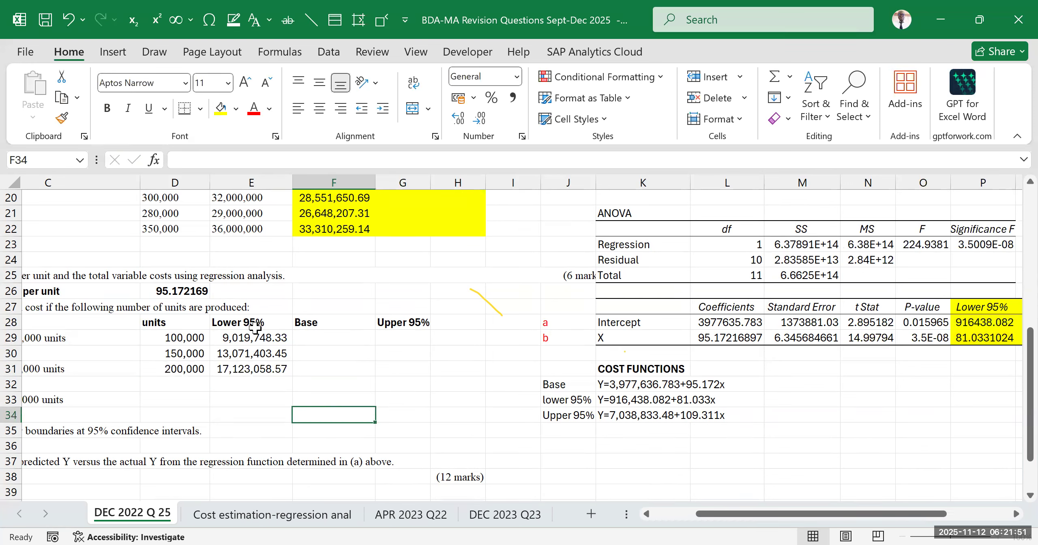
Review the lower 95% results and the empty Base and Upper 95% cells in F29:G31 against the listed cost functions
drag(251, 338, 266, 370)
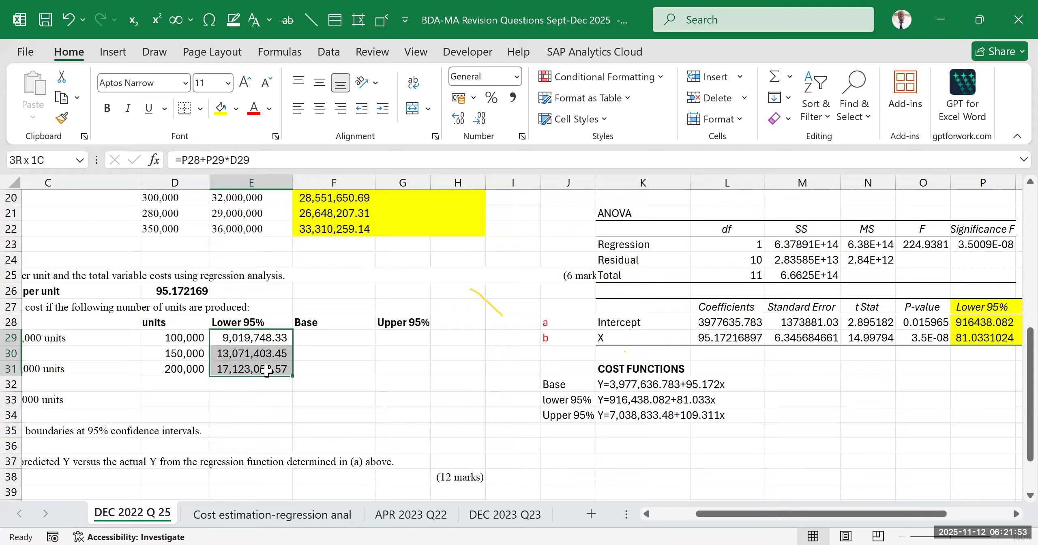
drag(329, 339, 402, 368)
click(642, 386)
drag(642, 386, 726, 415)
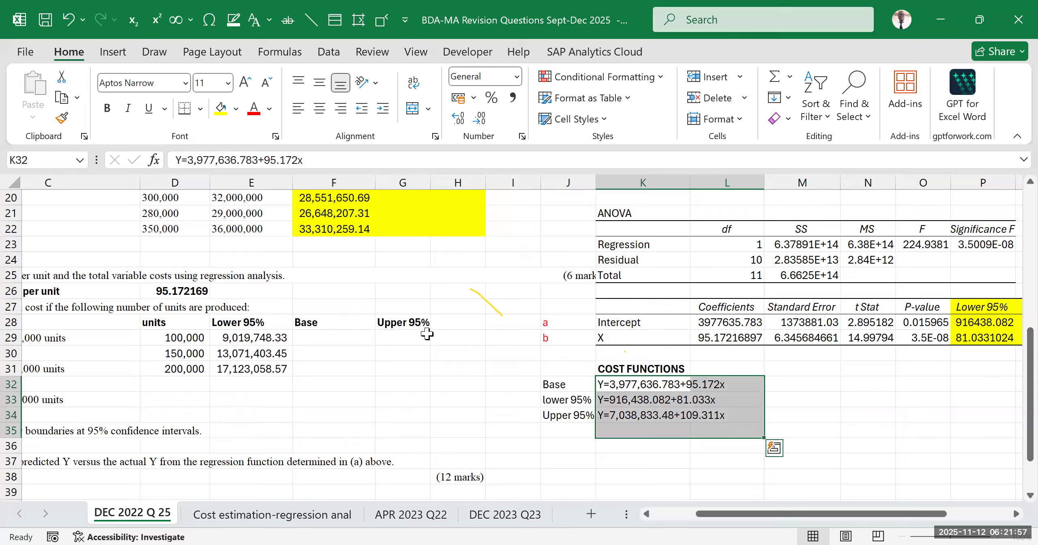
click(328, 336)
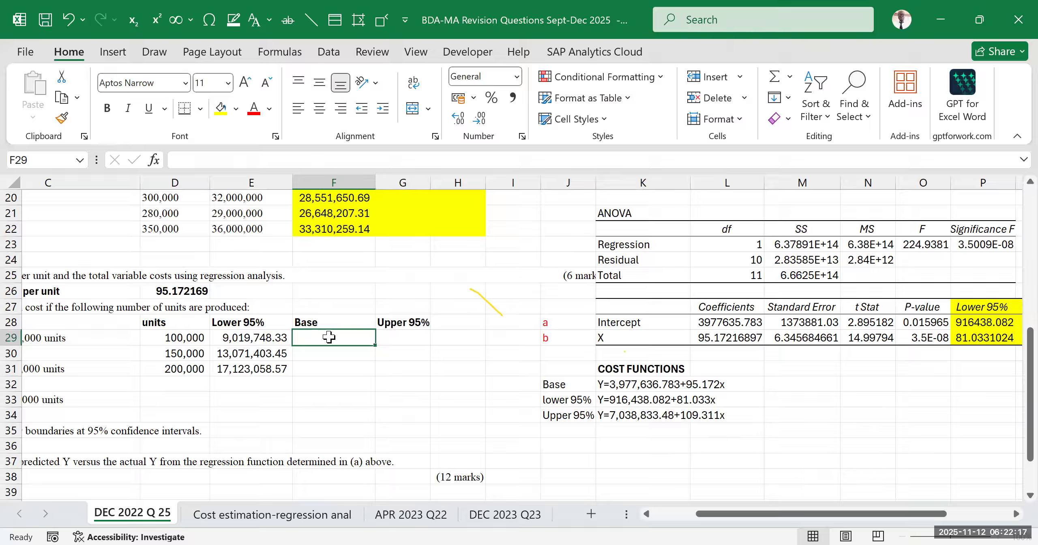
click(348, 360)
click(344, 337)
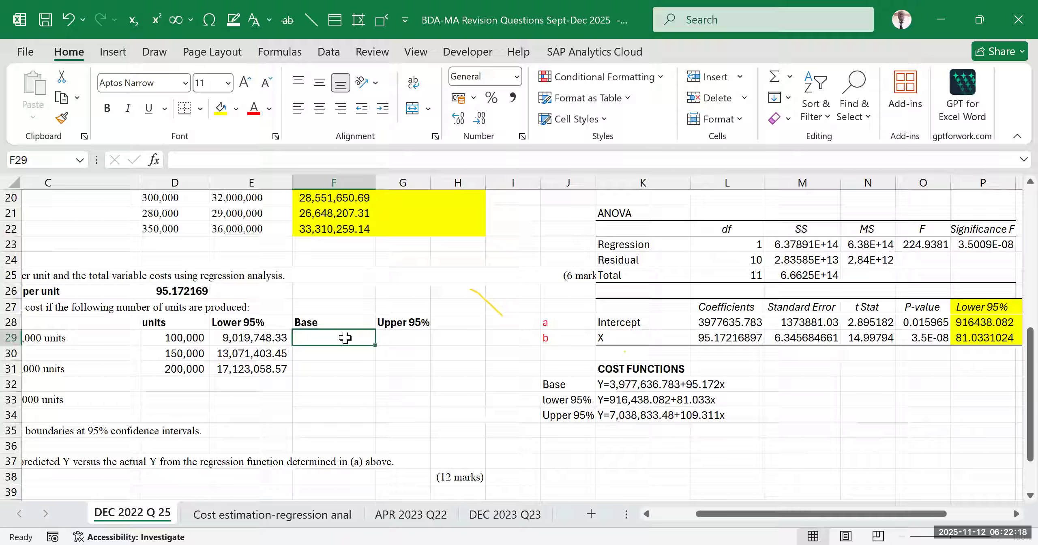
click(402, 335)
drag(333, 340, 406, 368)
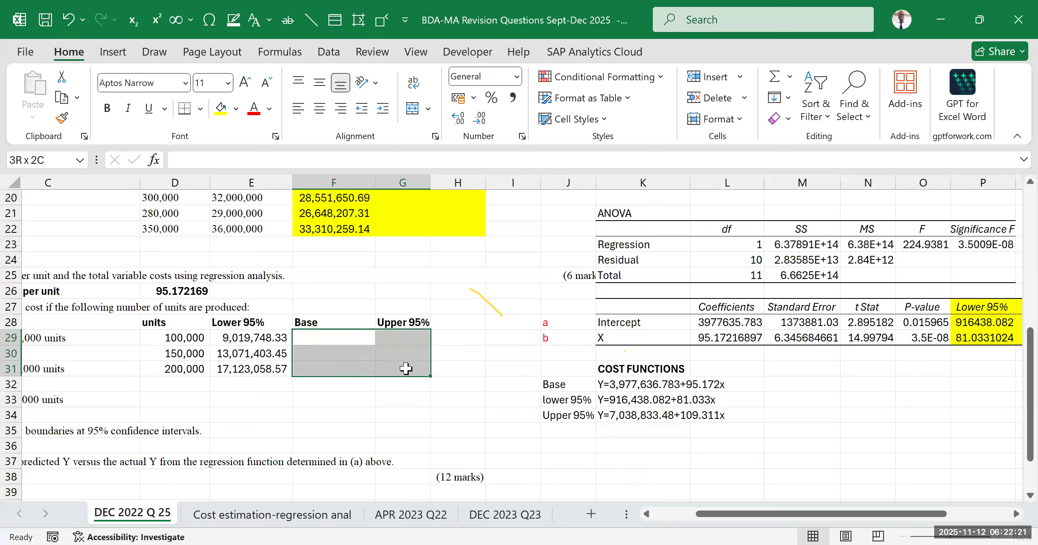
click(249, 337)
click(251, 368)
drag(249, 337, 252, 373)
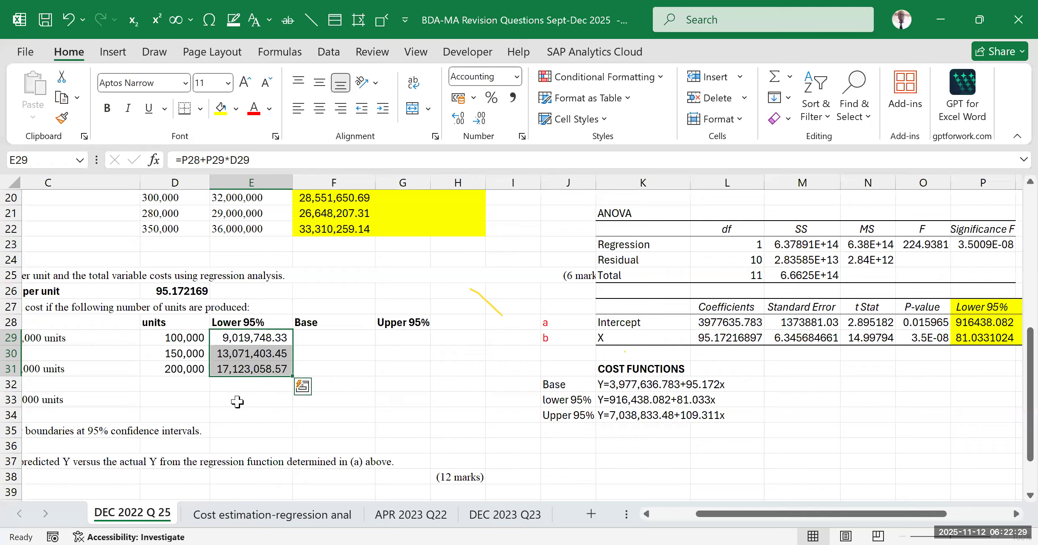
Calculate the base cost for 100,000 units in F29 with =$L$28+$L$29*D29, keeping both coefficients as absolute references
click(334, 340)
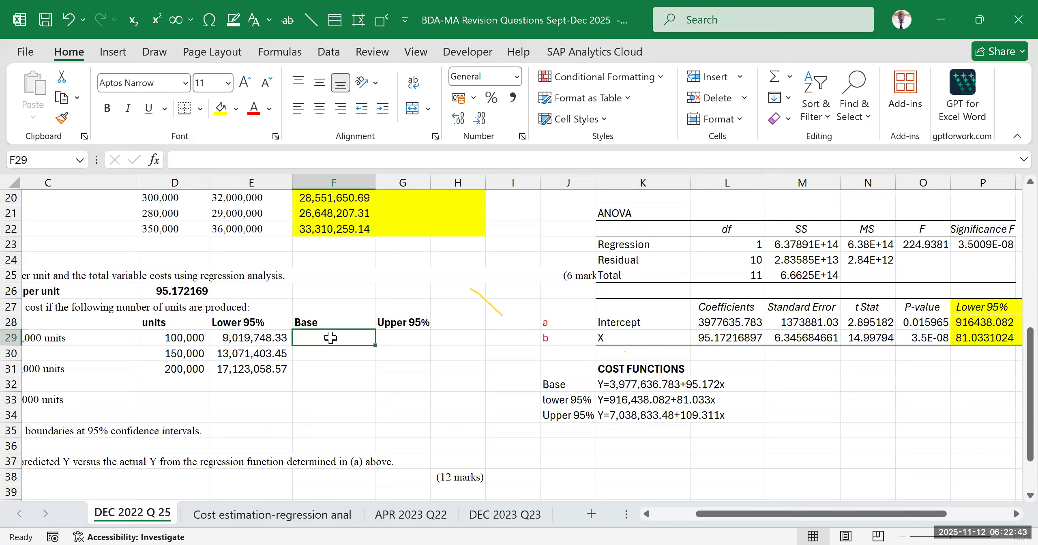
text(=)
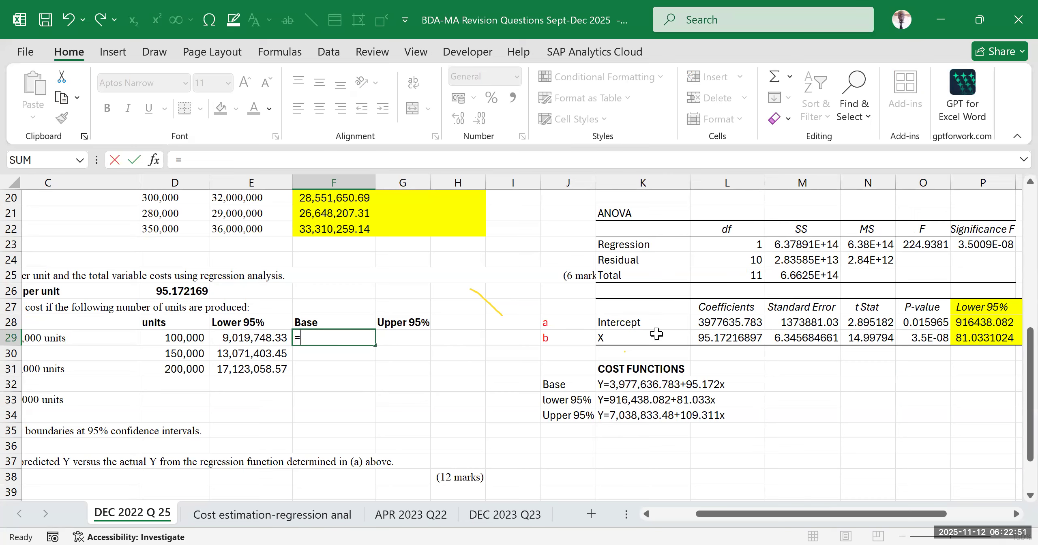
click(728, 322)
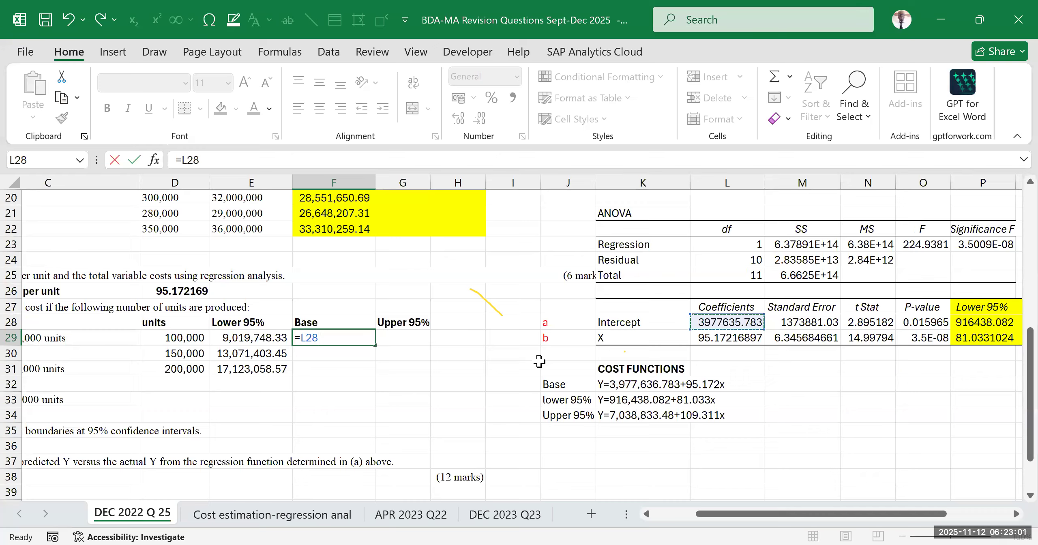
key(F4)
text(+)
click(717, 338)
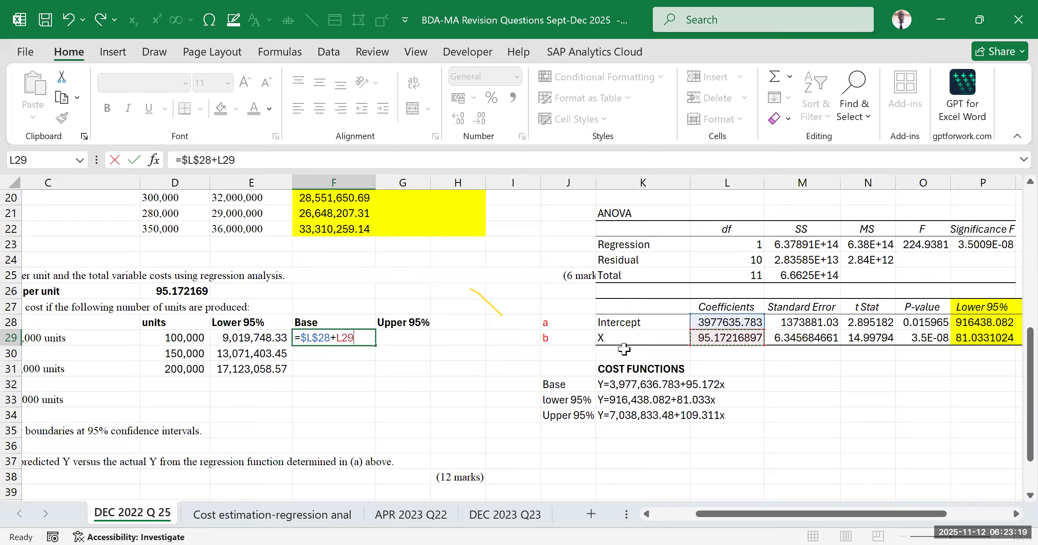
key(F4)
text(*)
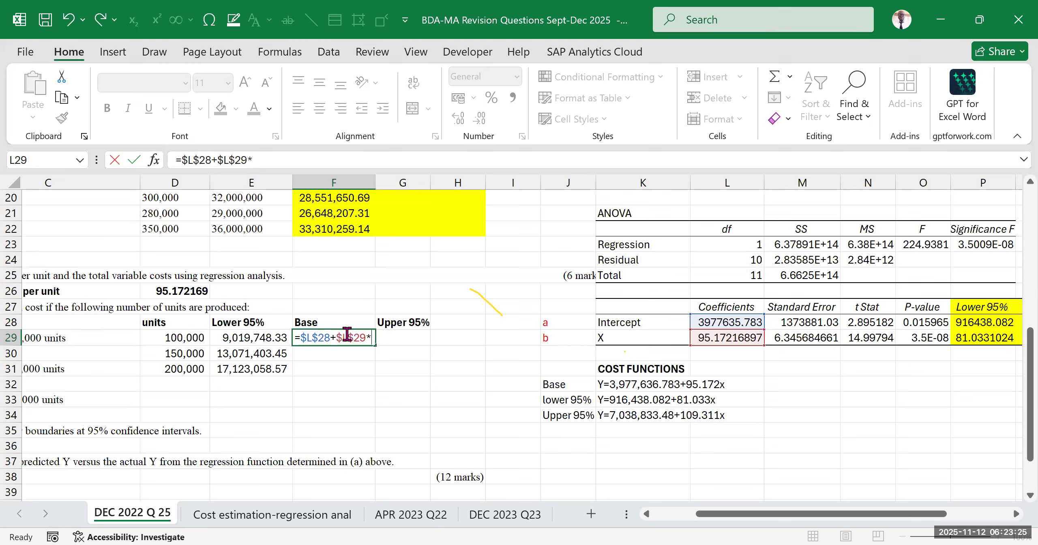
click(174, 337)
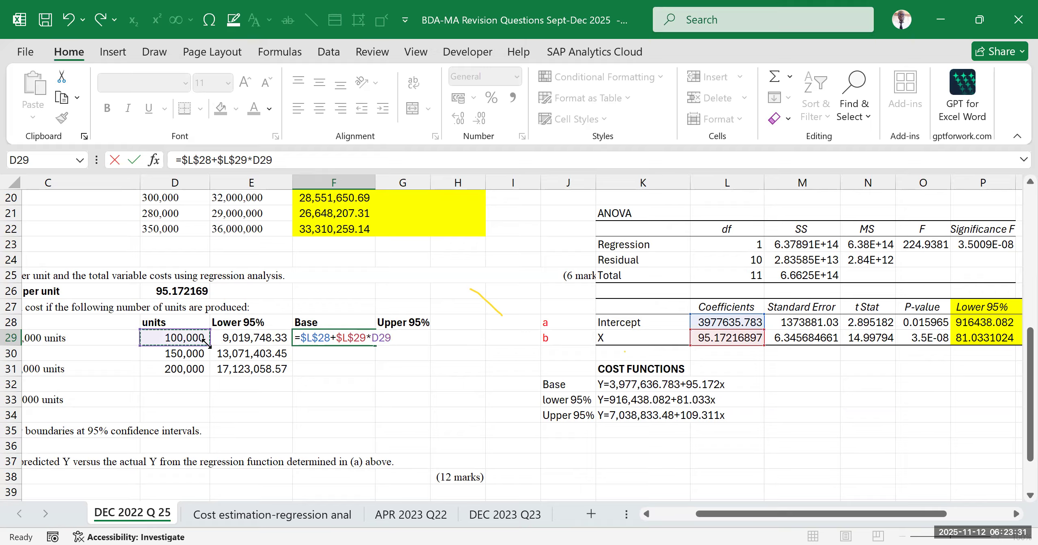
key(ctrl+Return)
click(402, 400)
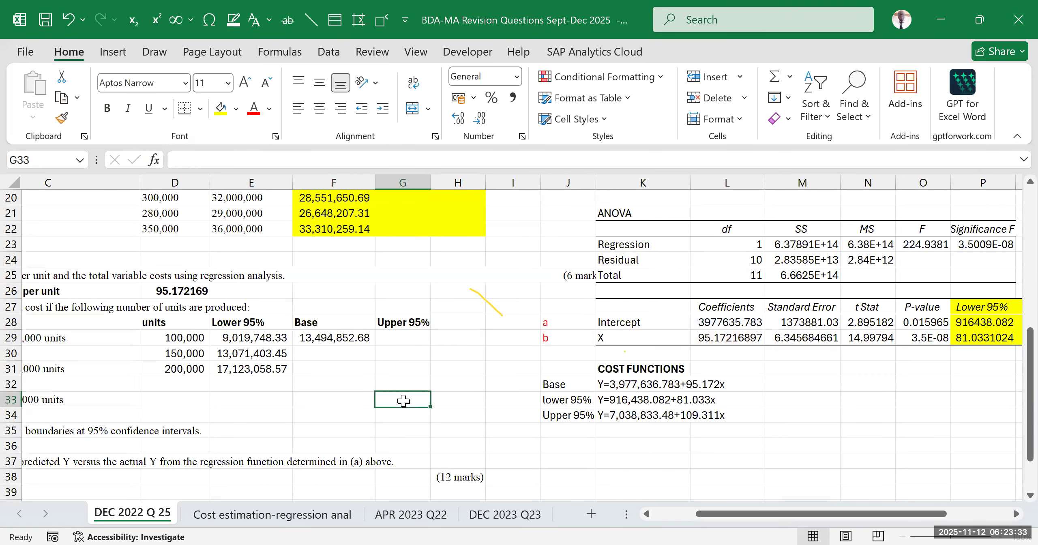
Fill the base cost formula from F29 down to F31 for the 150,000 and 200,000 unit levels
click(353, 343)
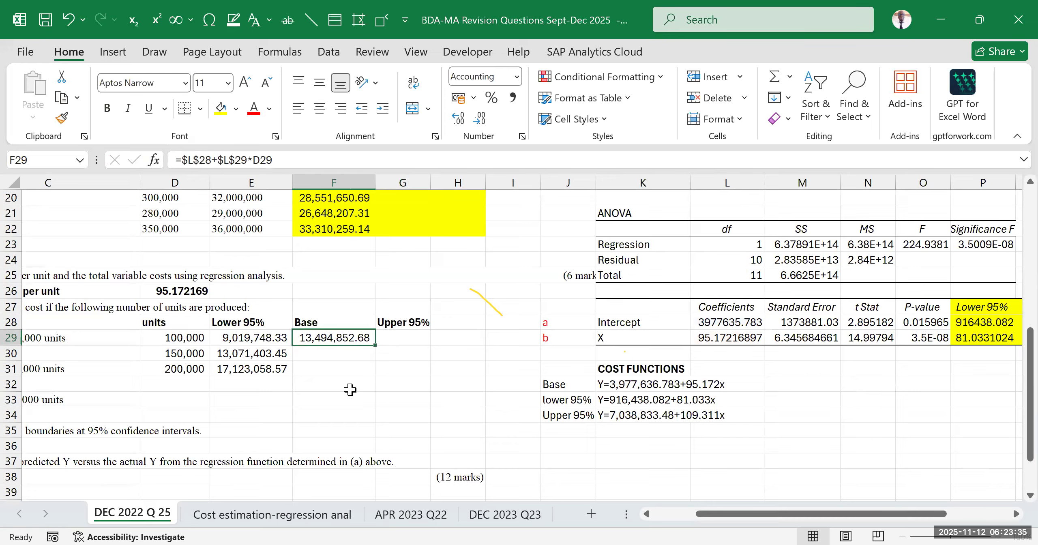
double_click(376, 347)
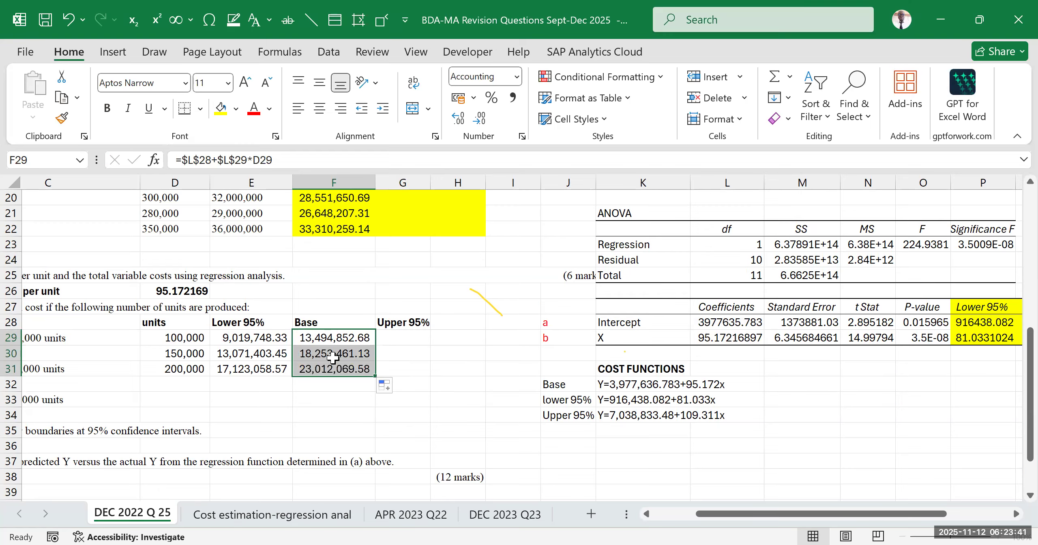
click(487, 342)
click(184, 364)
click(183, 364)
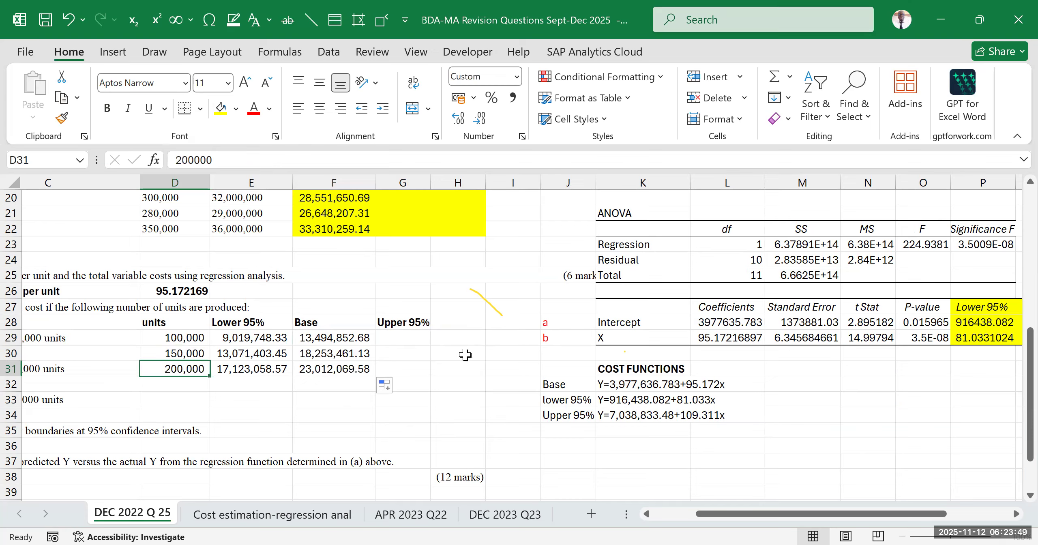
Calculate the upper 95% cost for 100,000 units in G29 with =$Q$28+$Q$29*D29, keeping both coefficients absolute
click(403, 338)
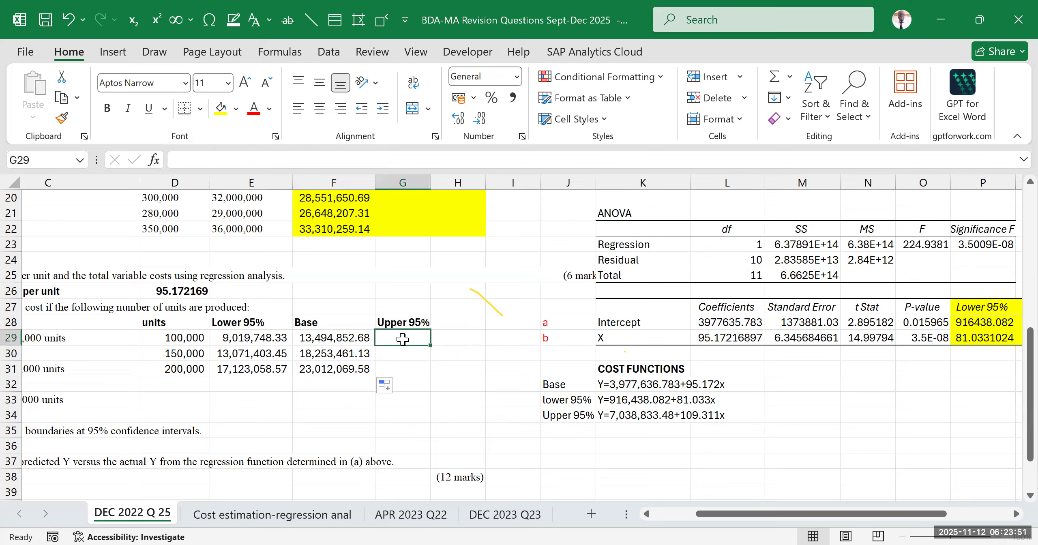
text(=)
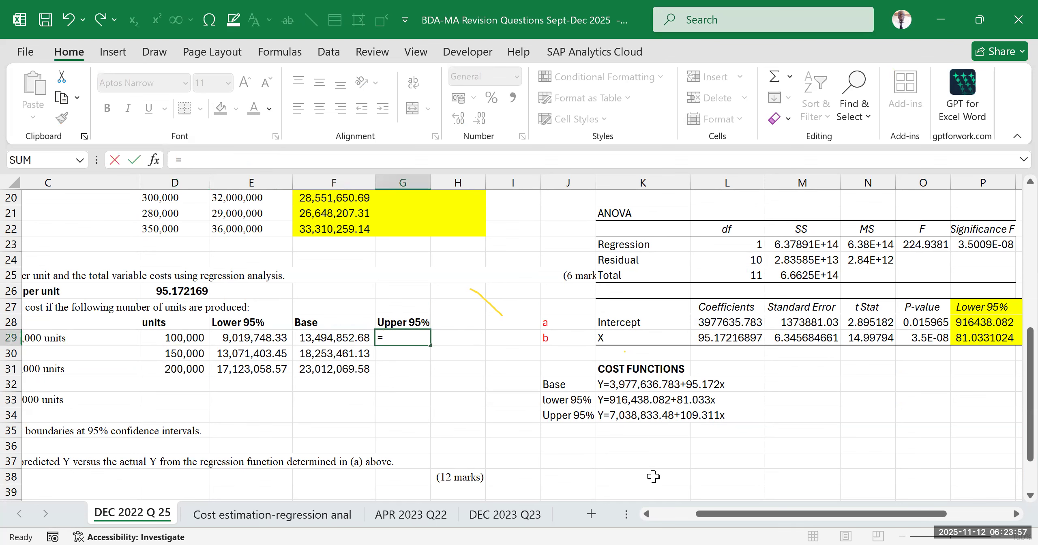
drag(888, 514, 925, 514)
click(908, 321)
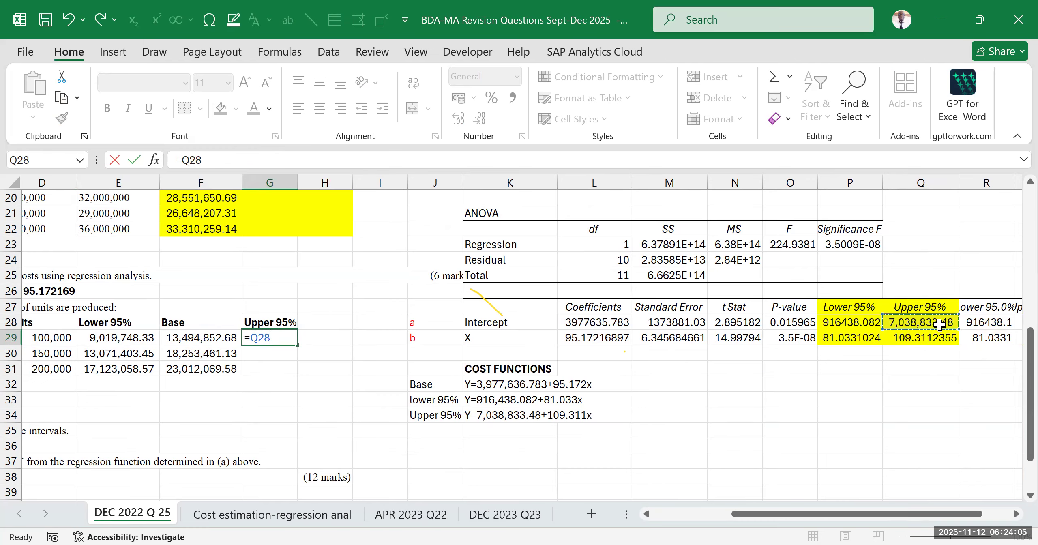
key(F4)
text(+)
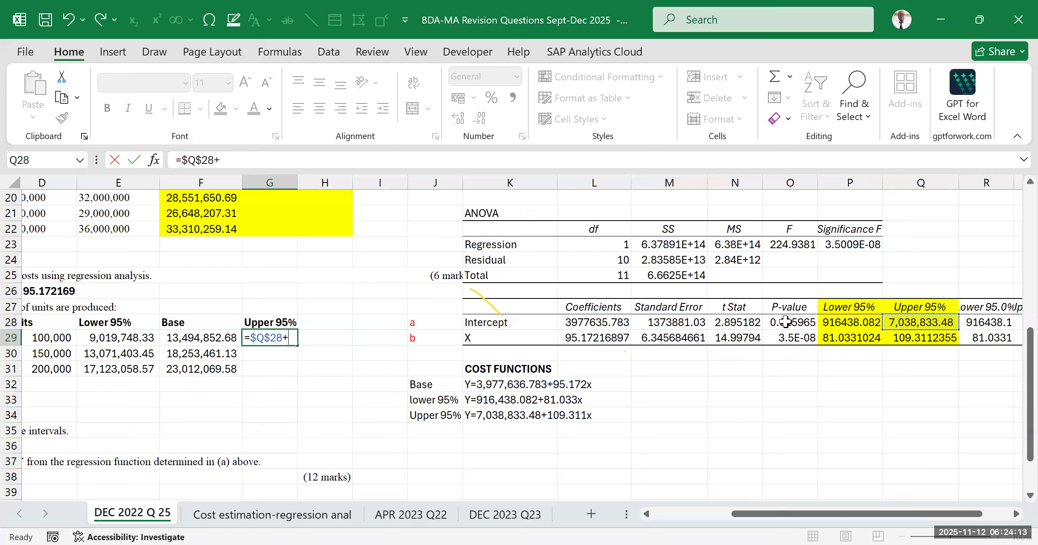
click(917, 341)
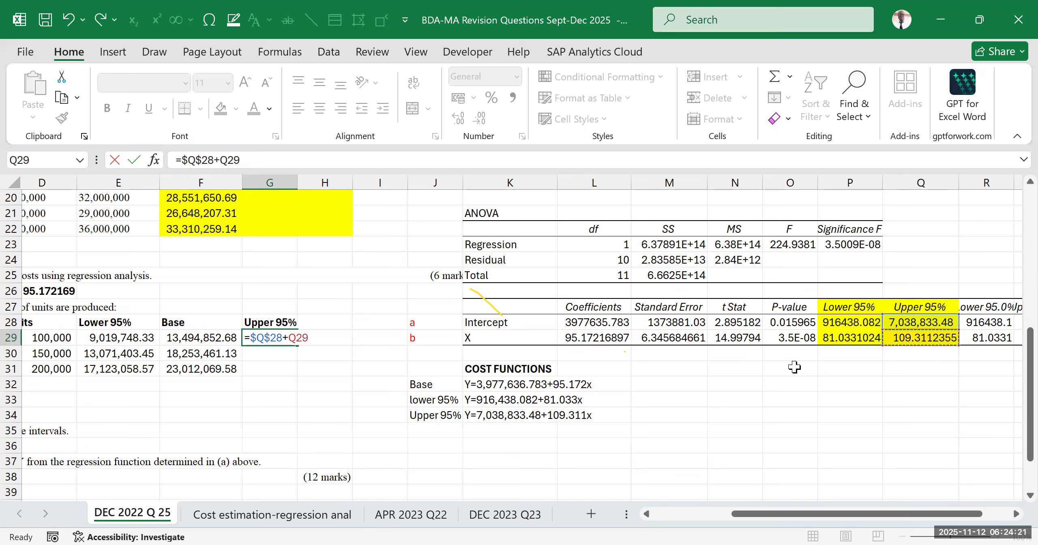
key(F4)
text(*)
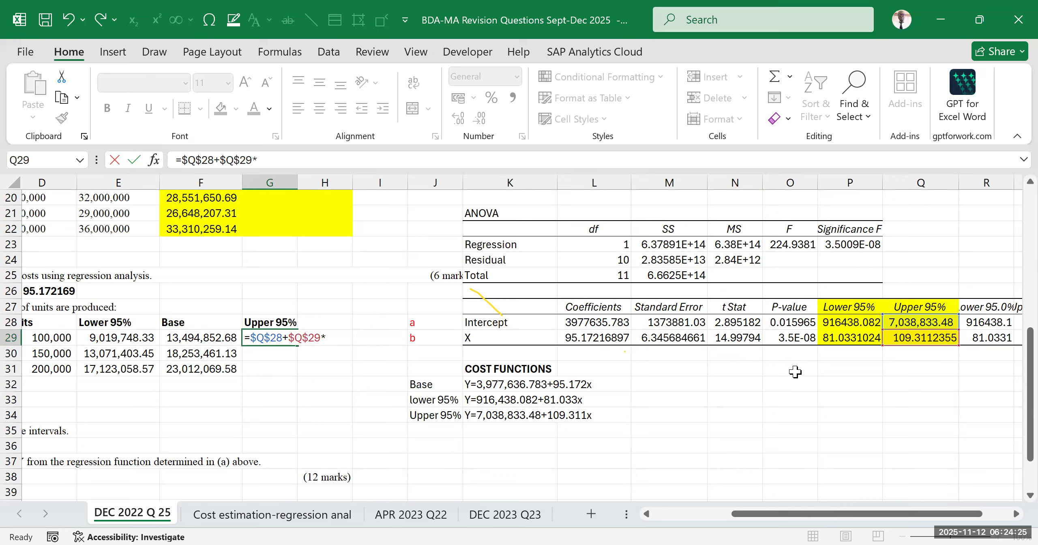
click(43, 340)
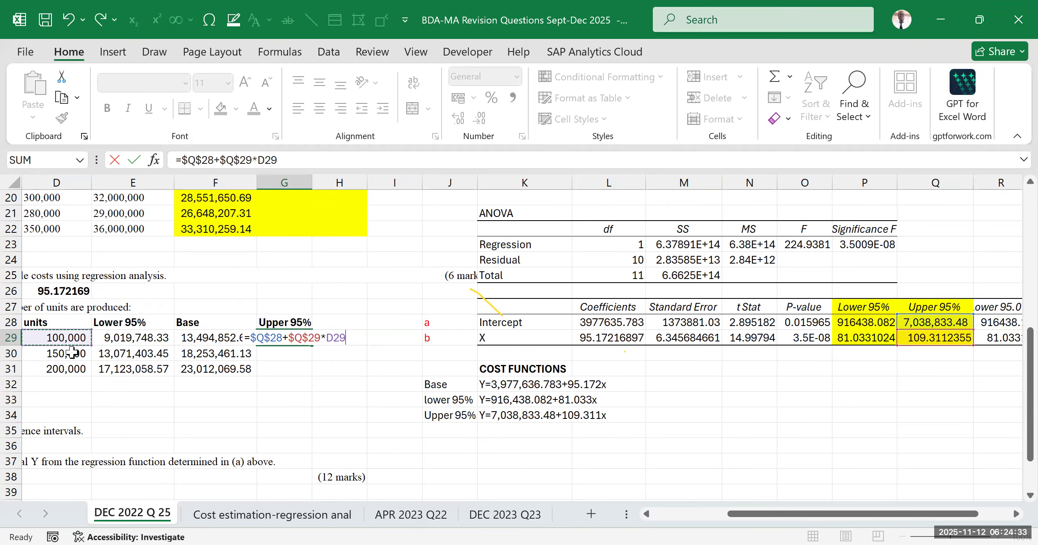
key(ctrl+Return)
click(330, 397)
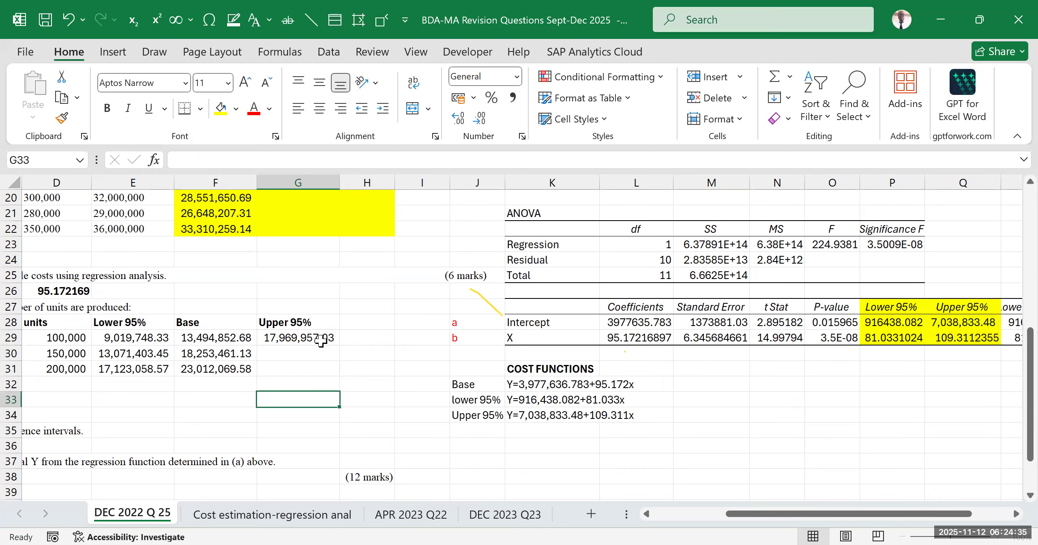
Fill the upper 95% cost formula from G29 down to G31
click(326, 343)
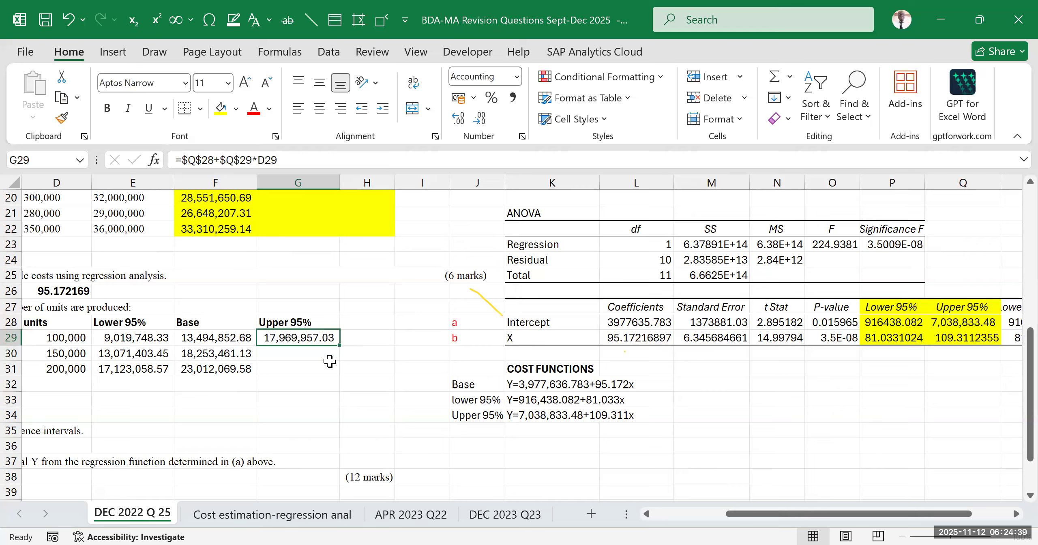
drag(340, 345, 337, 376)
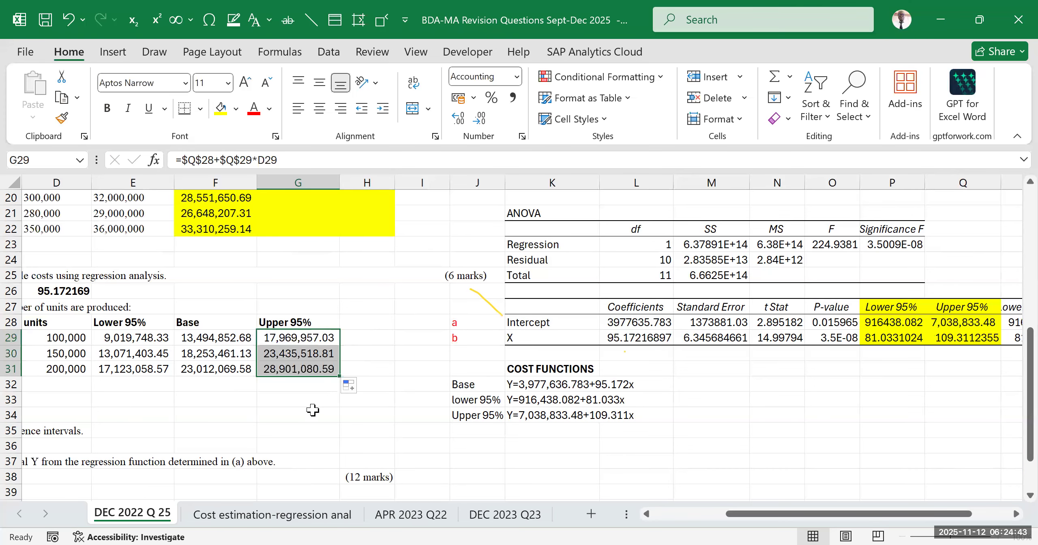
click(377, 400)
Review the completed cost estimates in D28:G31 against the question's requirement and the listed cost functions in J31:L34
drag(726, 508, 657, 514)
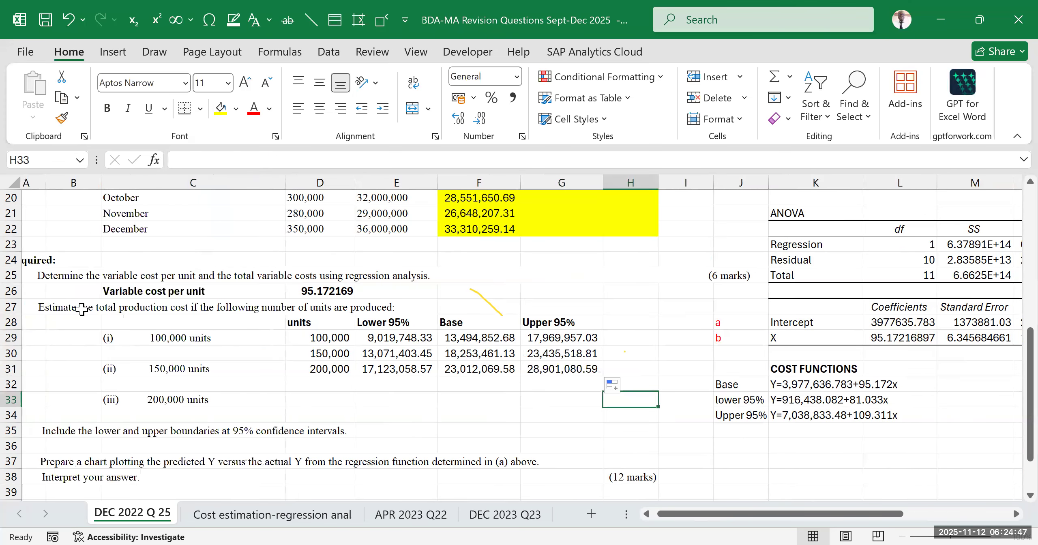
click(59, 307)
drag(311, 331, 506, 364)
click(507, 402)
drag(310, 323, 633, 385)
drag(787, 515, 848, 515)
drag(505, 369, 675, 417)
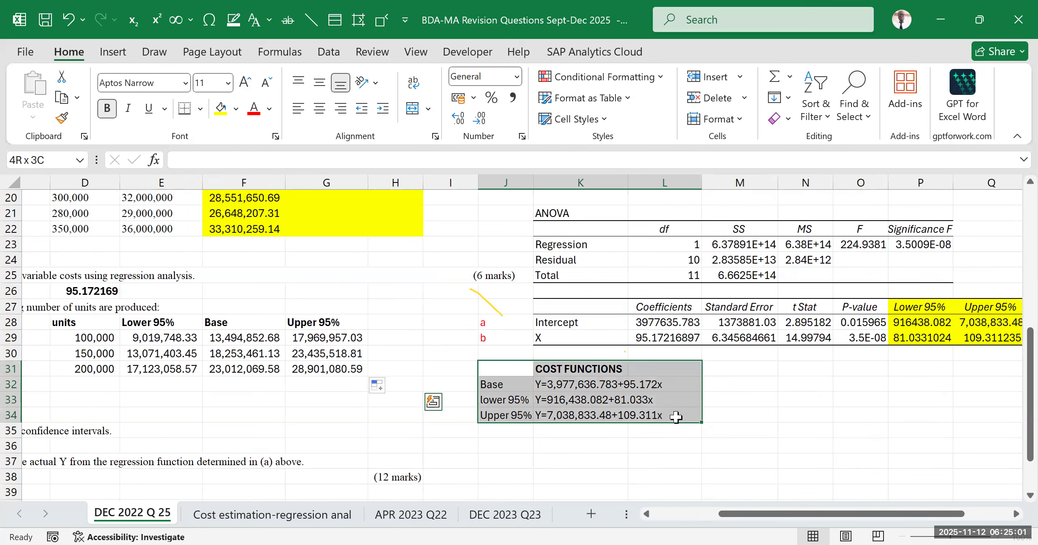
drag(676, 417, 675, 416)
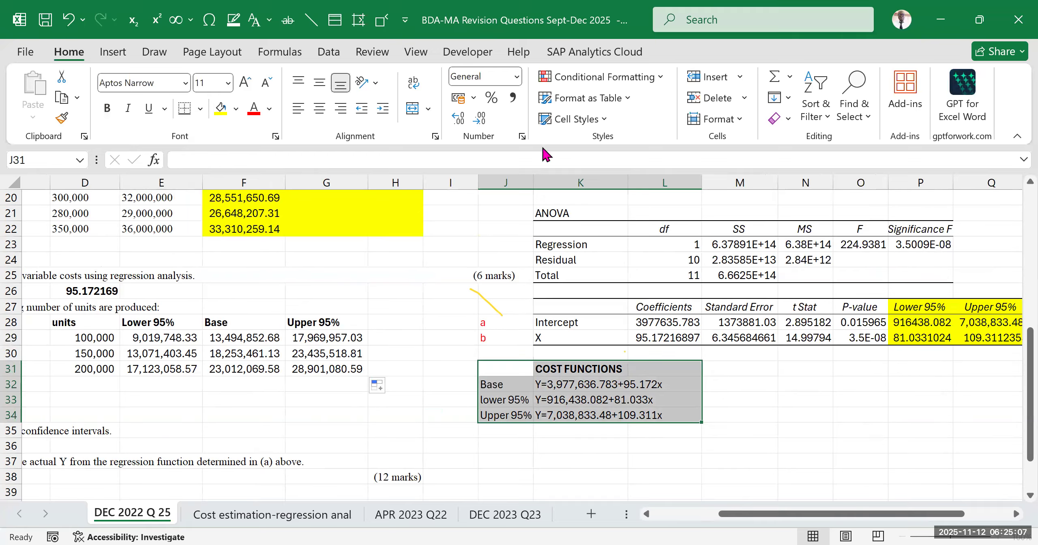
key(alt+Tab)
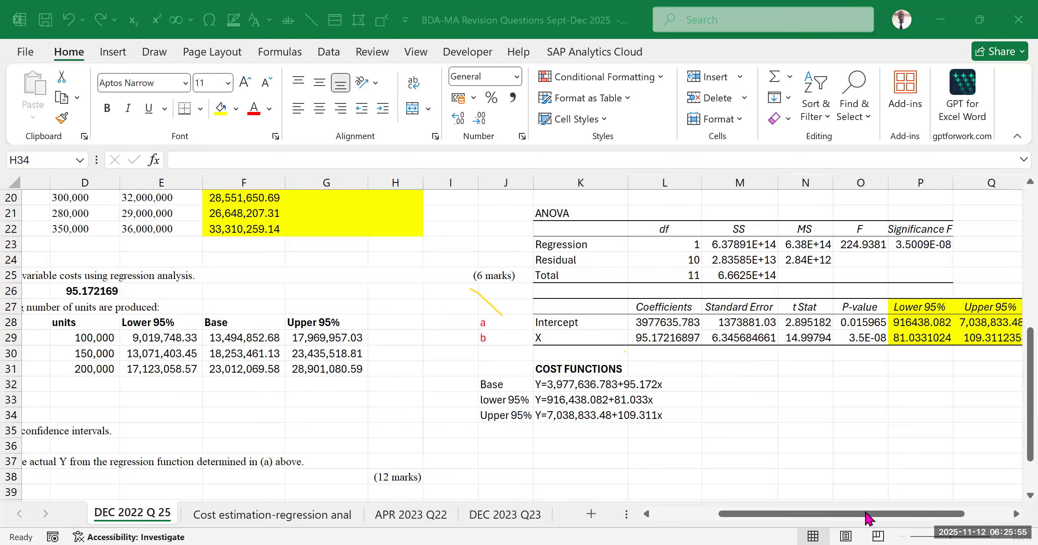
Widen column R so that the Lower 95.0% heading and coefficients of the regression output fit
drag(898, 519, 965, 515)
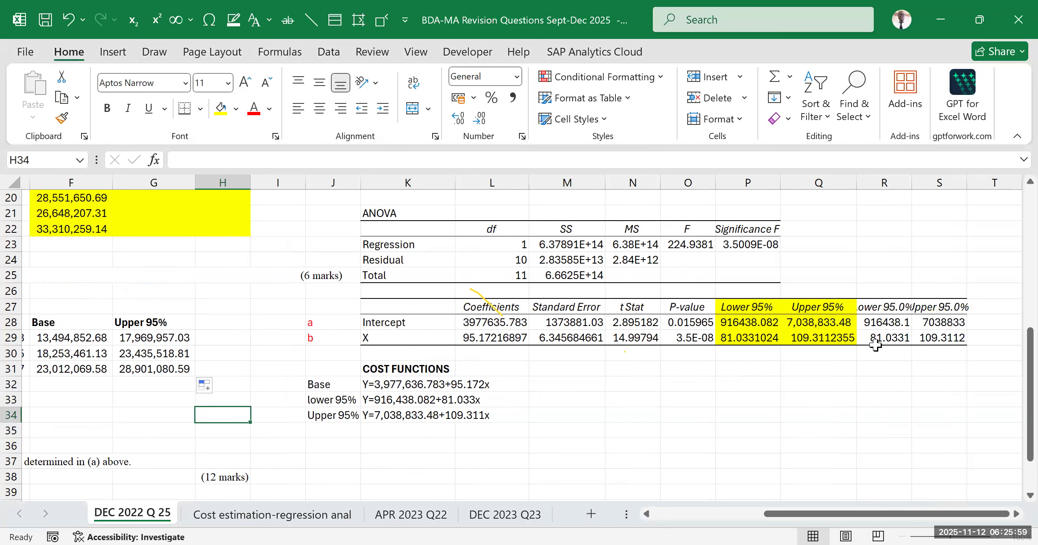
click(883, 327)
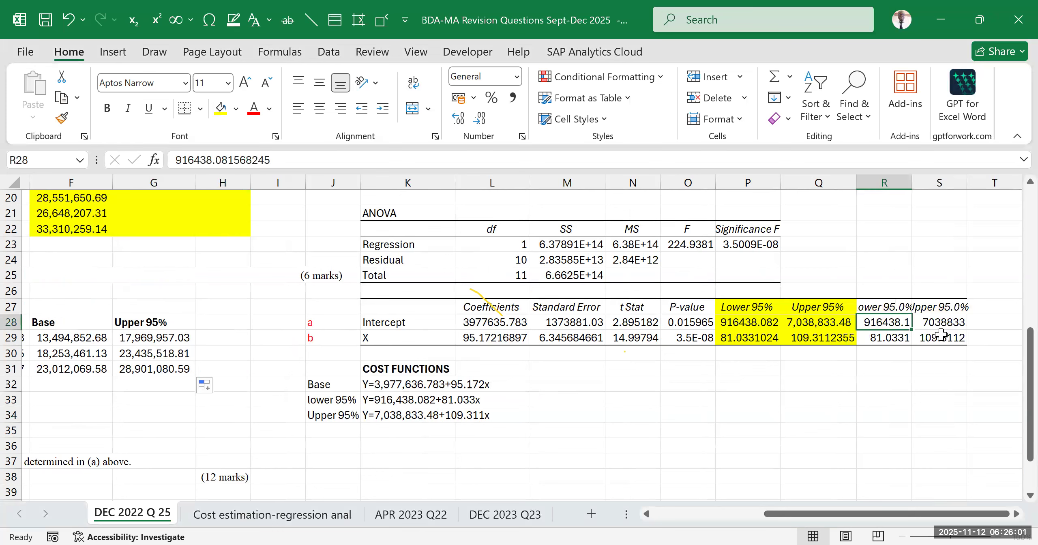
drag(912, 183, 951, 184)
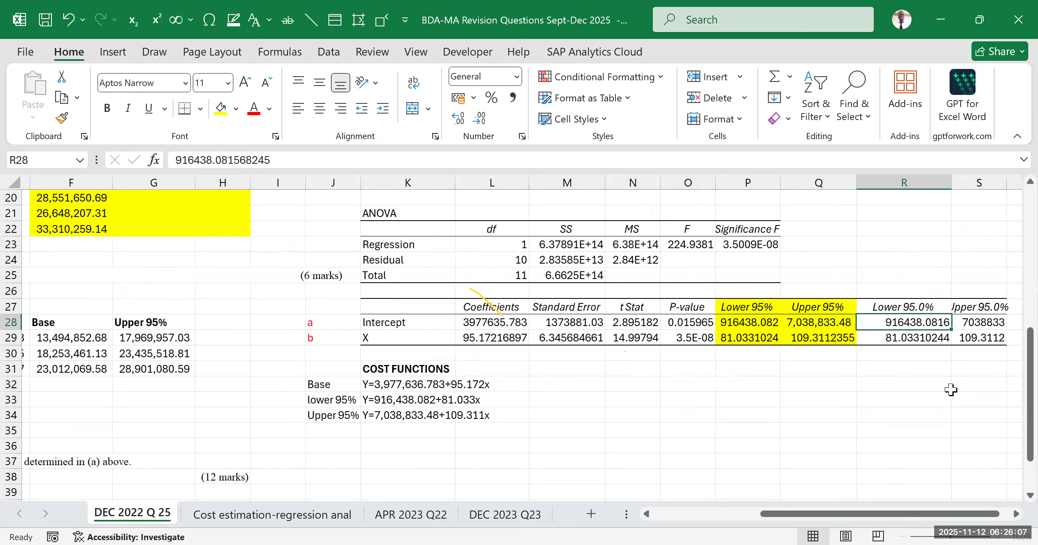
drag(951, 182, 938, 175)
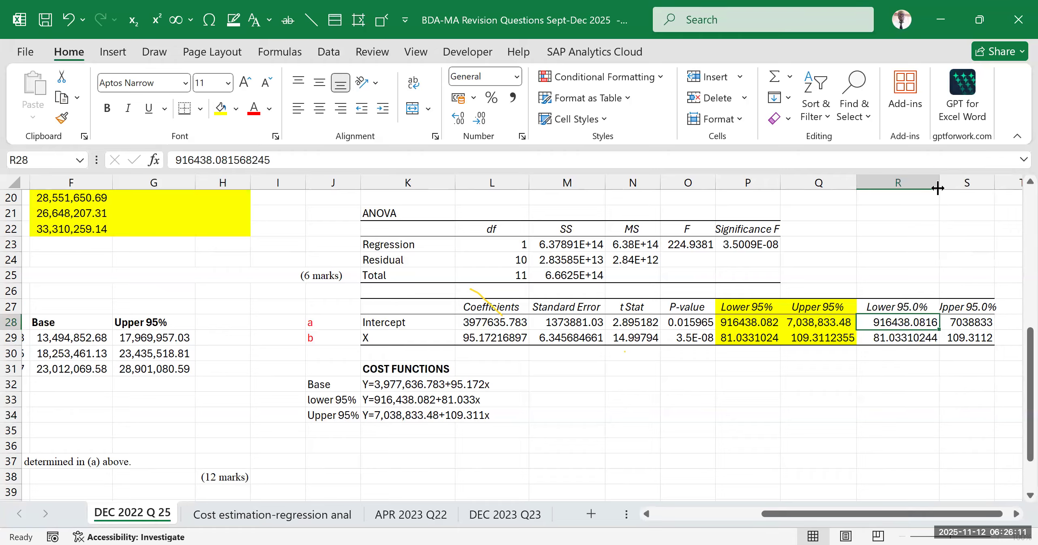
Format the Lower 95.0% intercept in R28 with a thousands separator and three decimal places
click(464, 125)
click(483, 123)
click(483, 122)
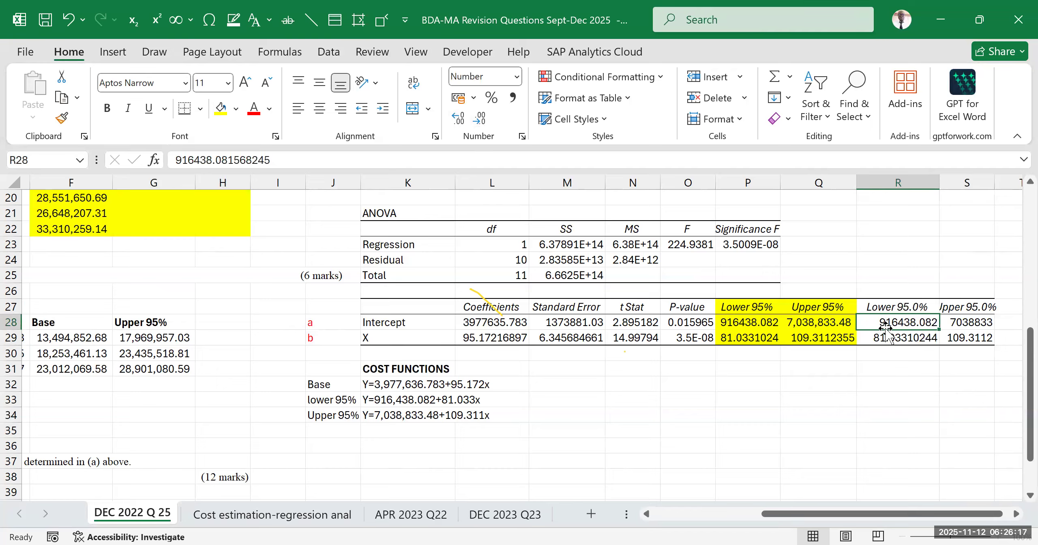
click(513, 99)
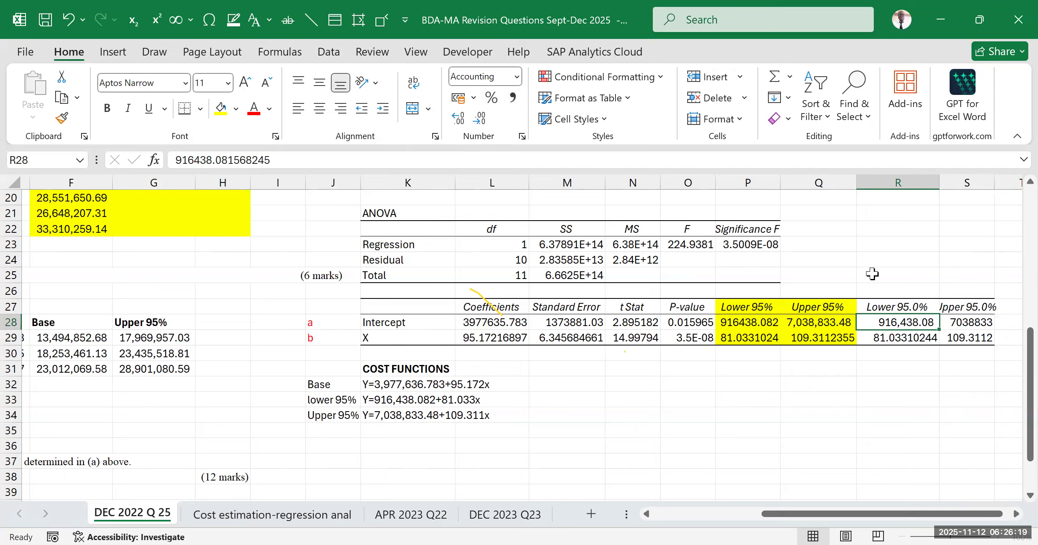
click(479, 120)
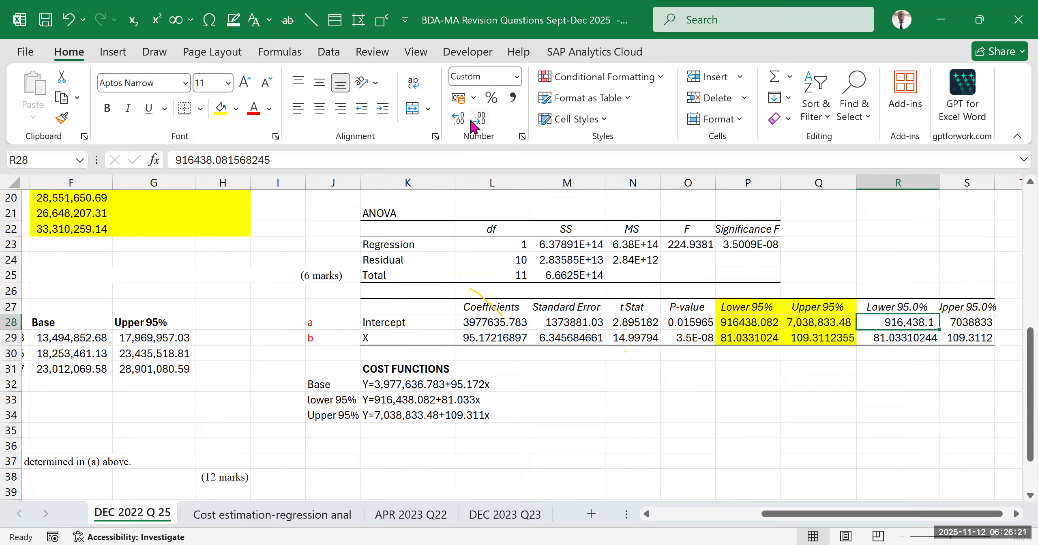
click(459, 120)
click(459, 120)
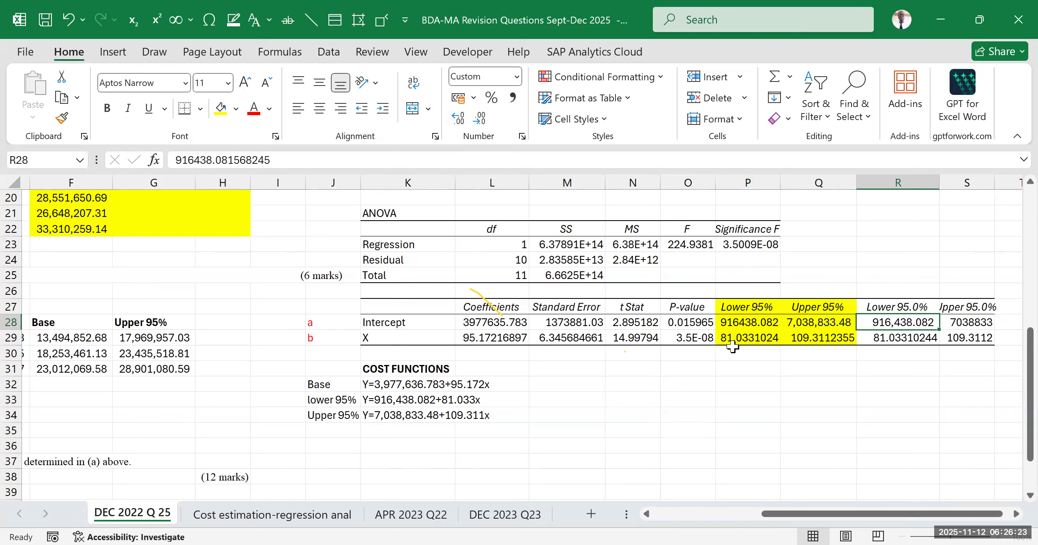
Format the Lower 95.0% and Upper 95.0% coefficients in R28:S29 with thousands separators and three decimal places
click(728, 323)
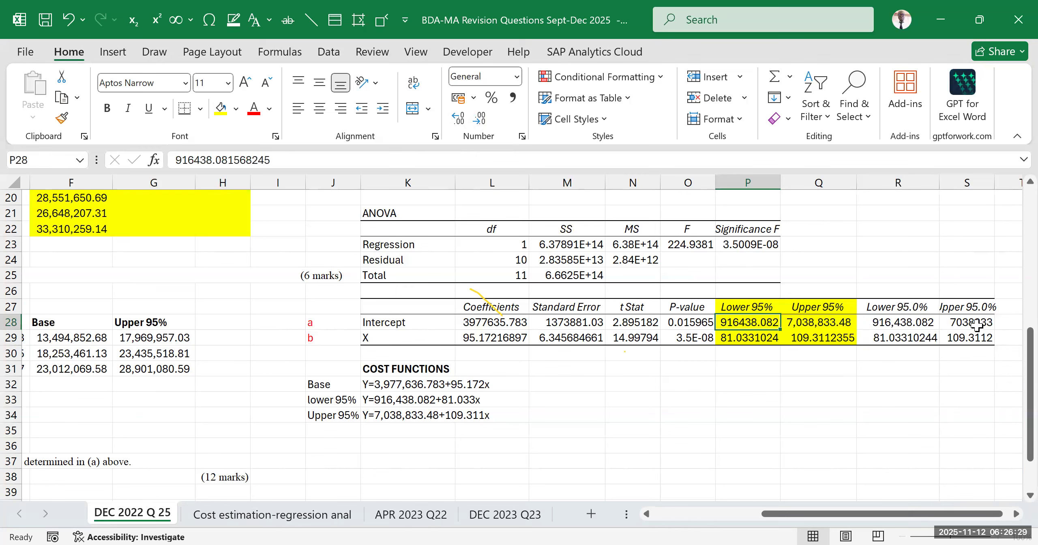
drag(908, 325, 973, 339)
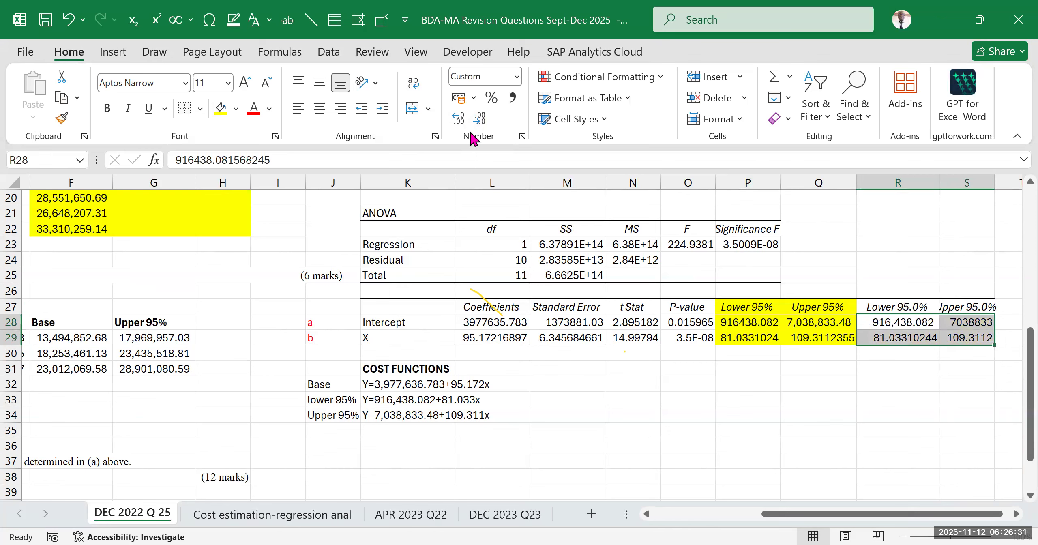
click(461, 122)
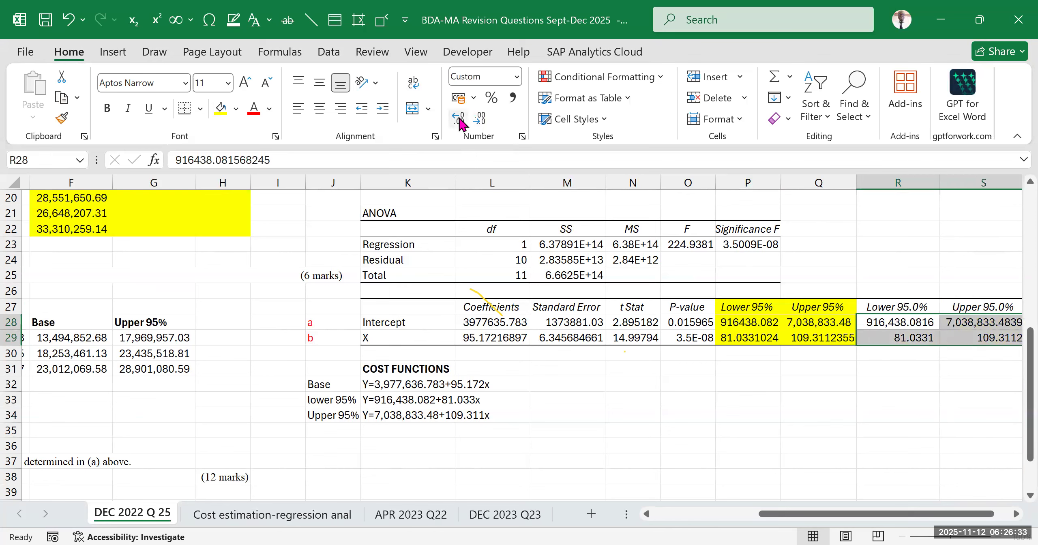
click(483, 122)
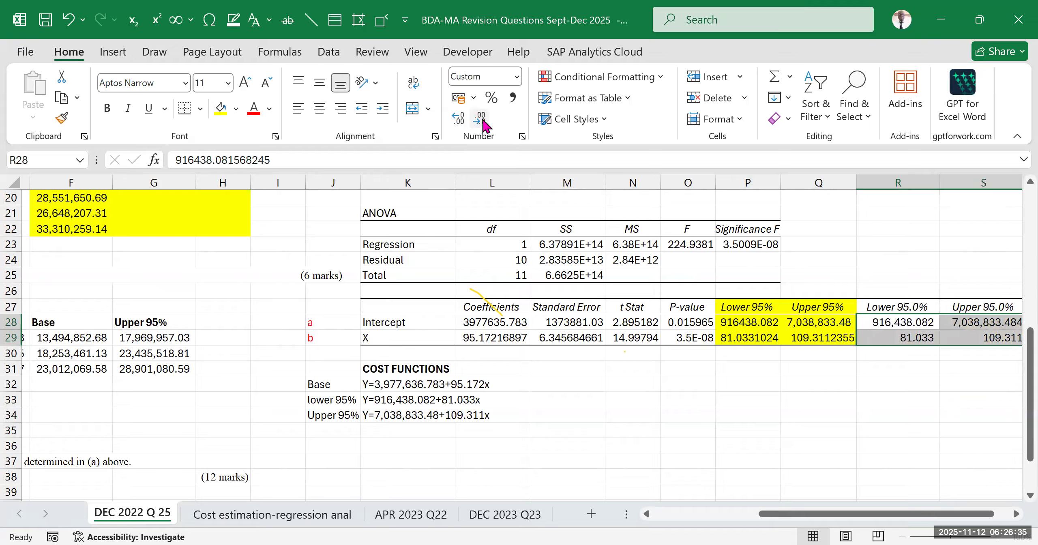
click(833, 409)
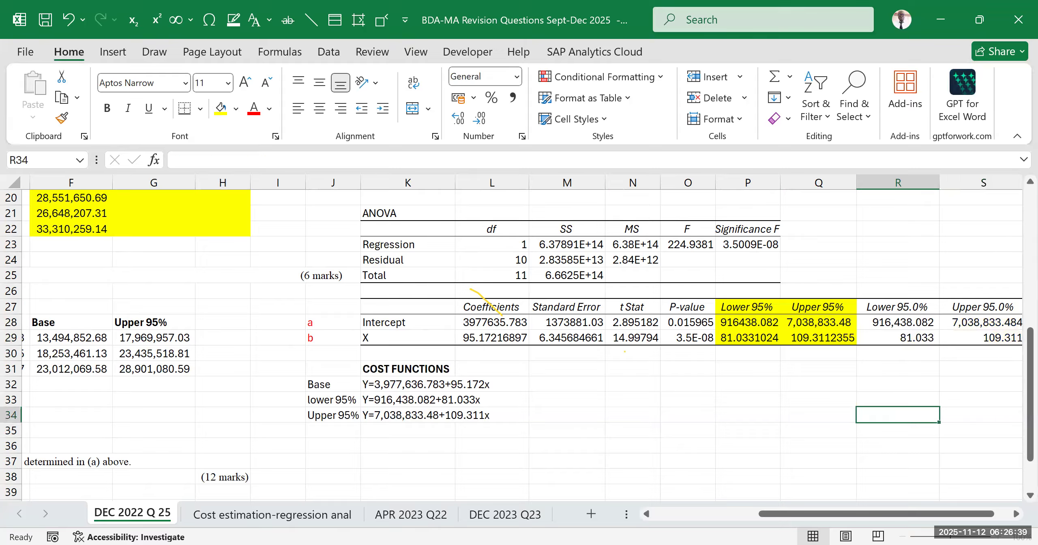
Review the cost estimates in D28:G31 together with the regression output and the cost functions in J31:L34
drag(867, 514, 657, 523)
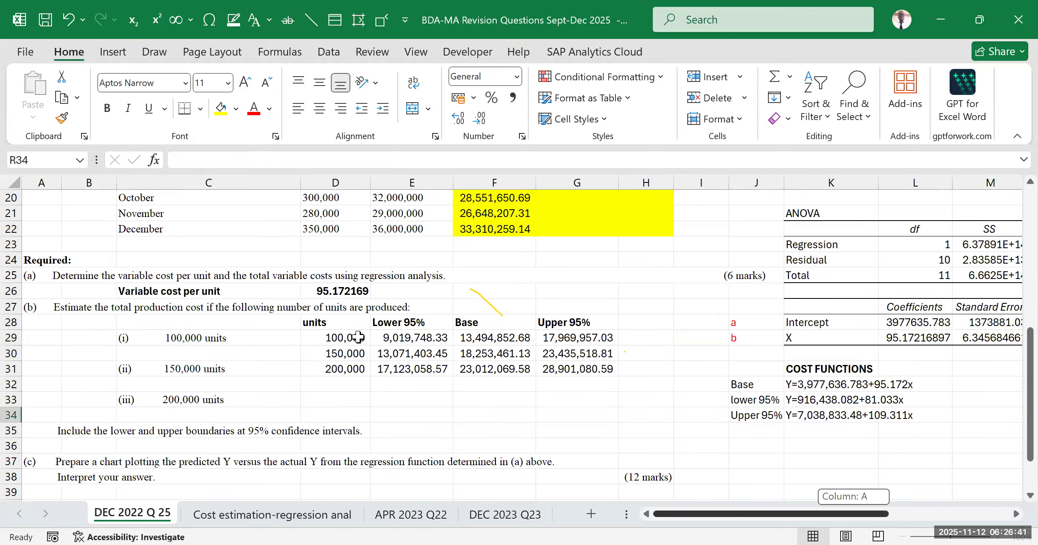
scroll(358, 337, right, 3)
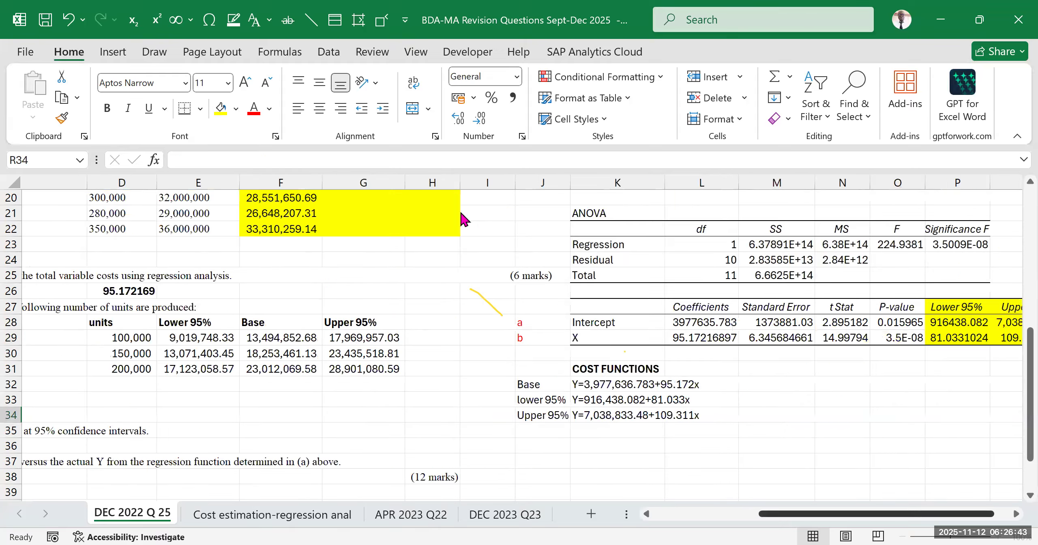
scroll(462, 218, right, 2)
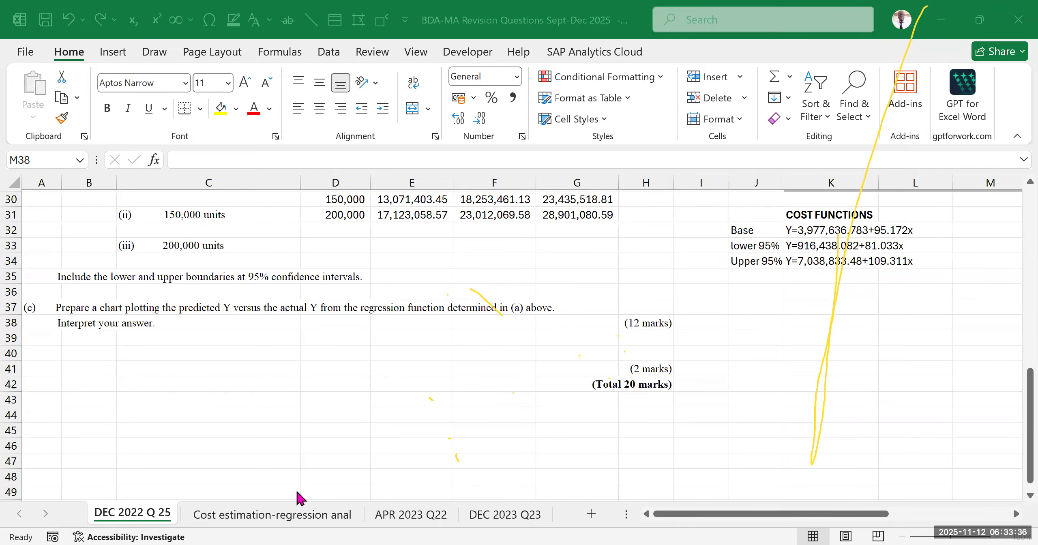
scroll(326, 433, up, 2)
scroll(329, 435, down, 2)
scroll(633, 376, up, 2)
click(643, 404)
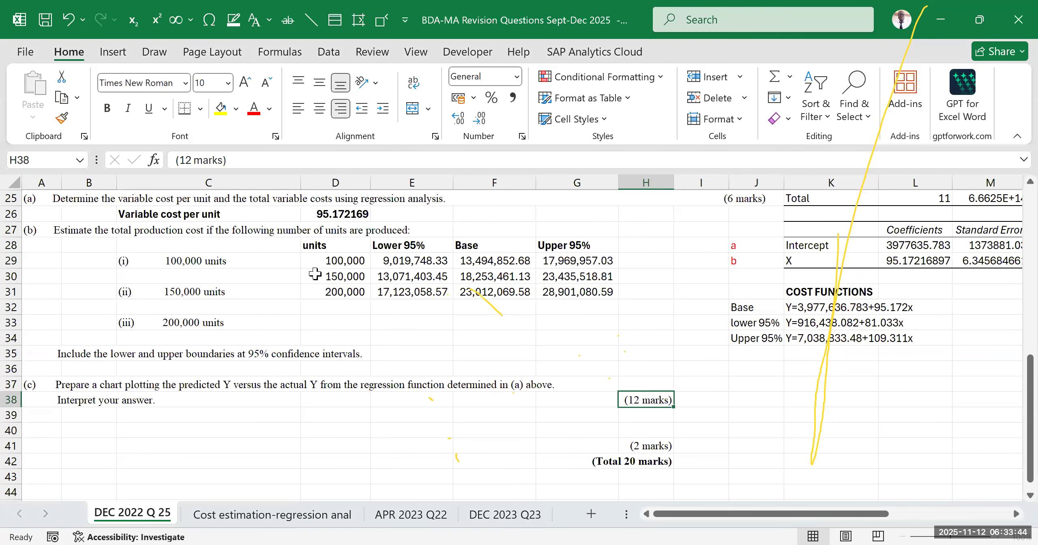
drag(305, 246, 902, 341)
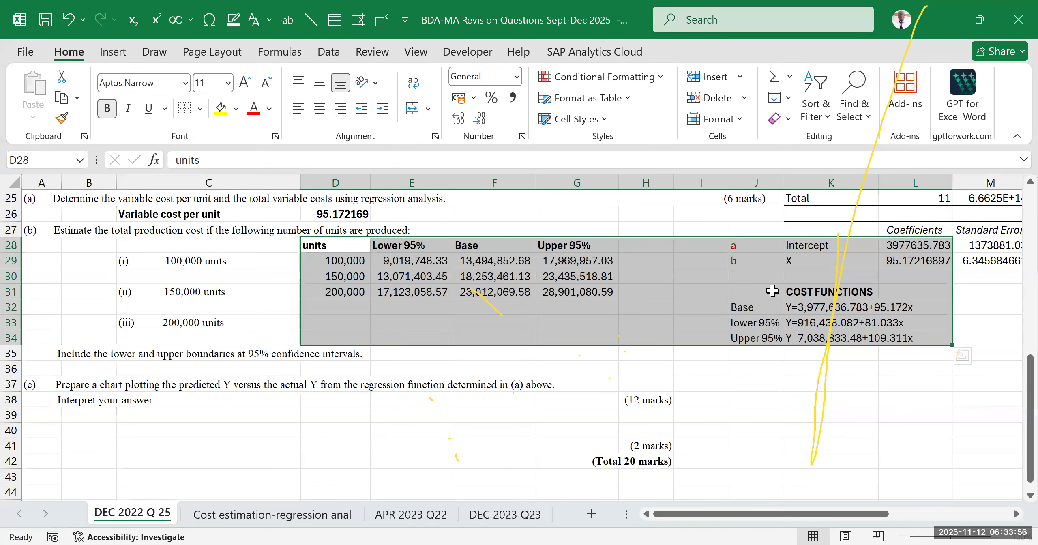
click(760, 289)
click(791, 359)
drag(725, 281, 893, 353)
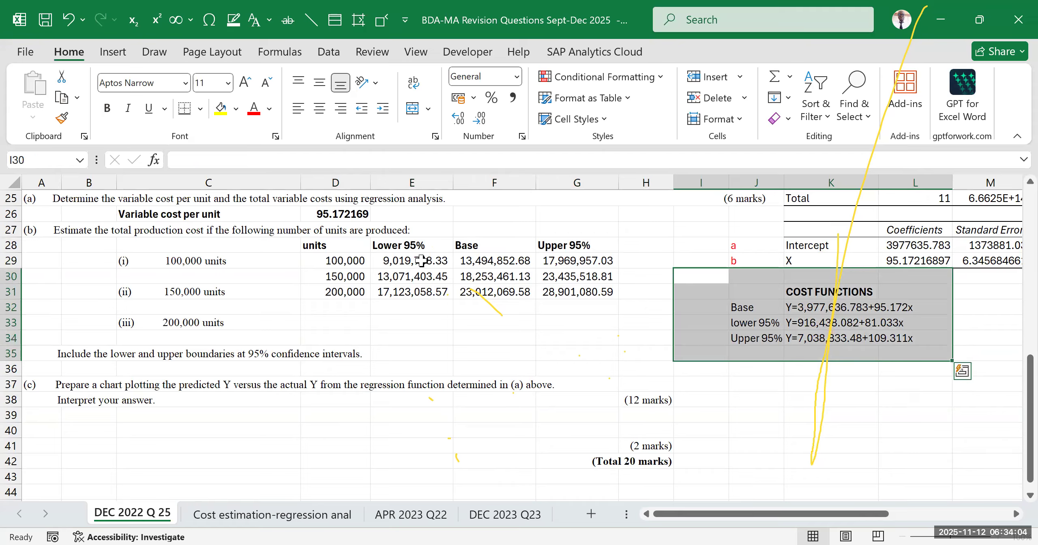
Examine part (c)'s requirement to chart predicted Y versus actual Y alongside the monthly quantity and production cost data
click(365, 375)
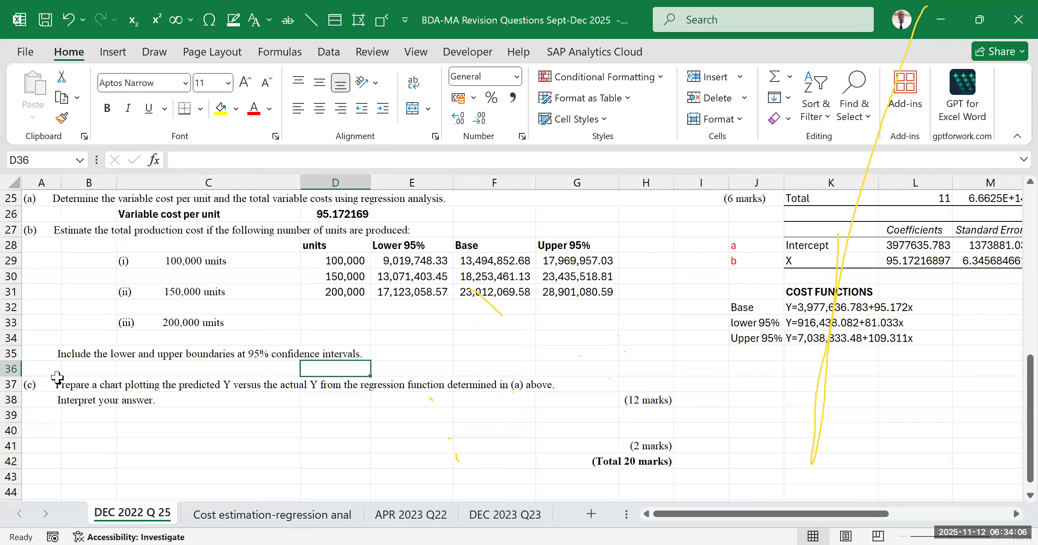
click(51, 387)
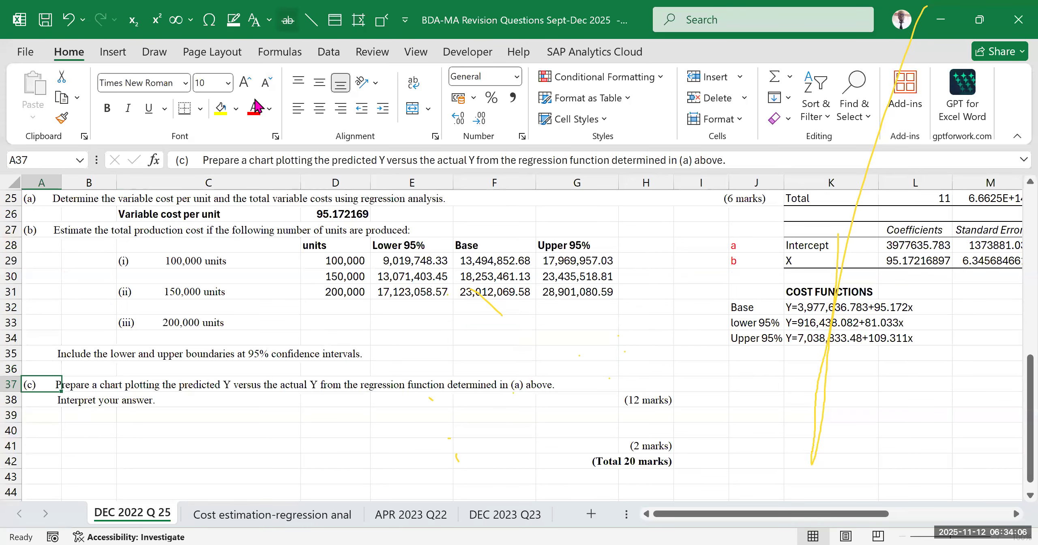
click(403, 138)
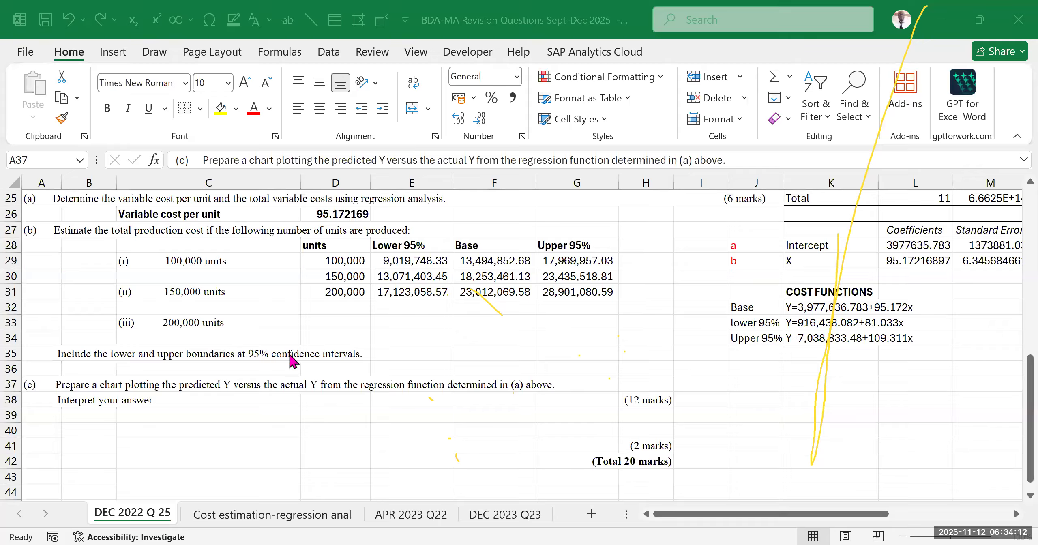
click(646, 429)
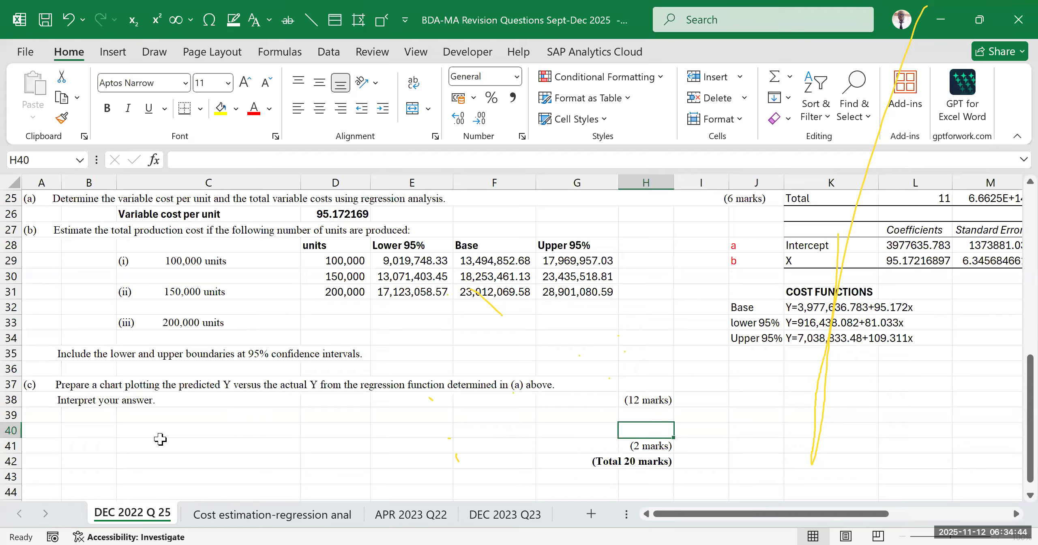
scroll(265, 383, up, 5)
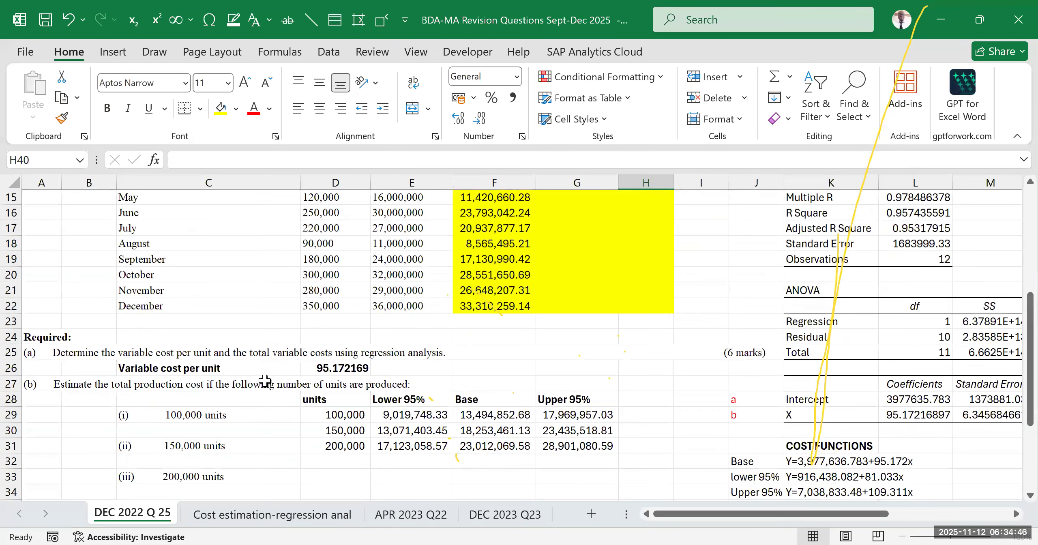
scroll(269, 297, up, 2)
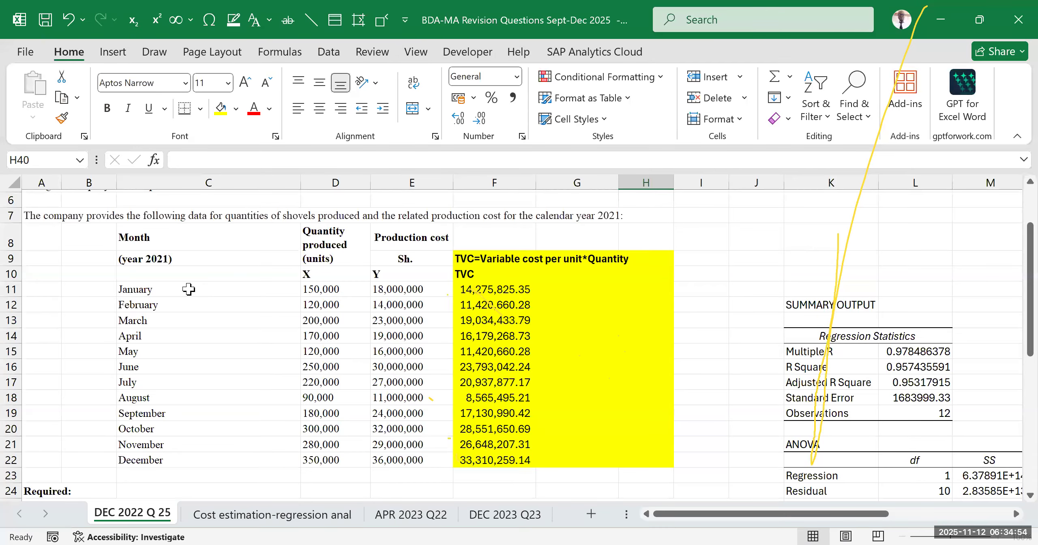
click(193, 241)
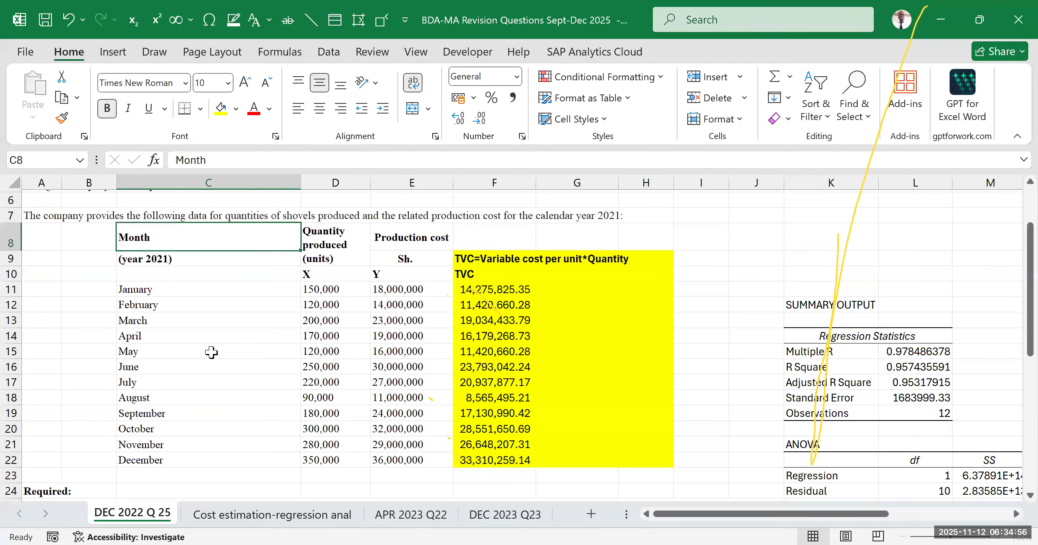
scroll(211, 351, down, 6)
scroll(209, 351, down, 1)
scroll(209, 351, up, 3)
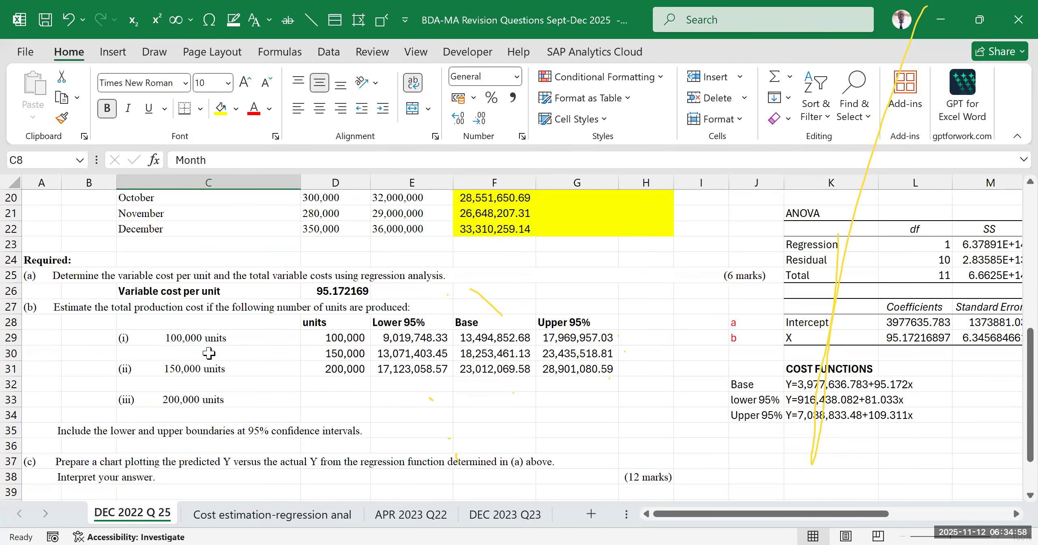
scroll(208, 350, down, 5)
click(205, 349)
scroll(198, 347, up, 3)
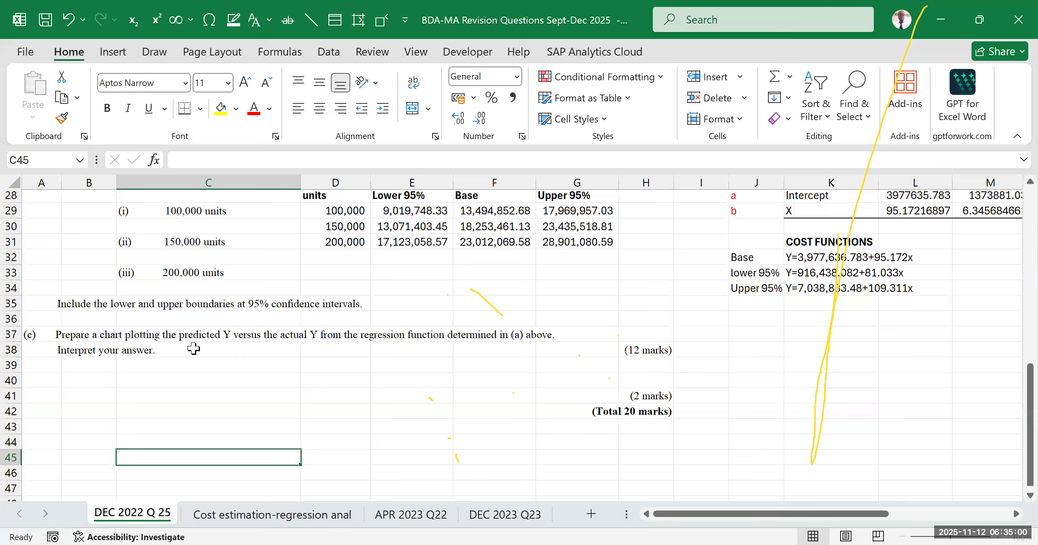
scroll(193, 349, down, 2)
click(137, 289)
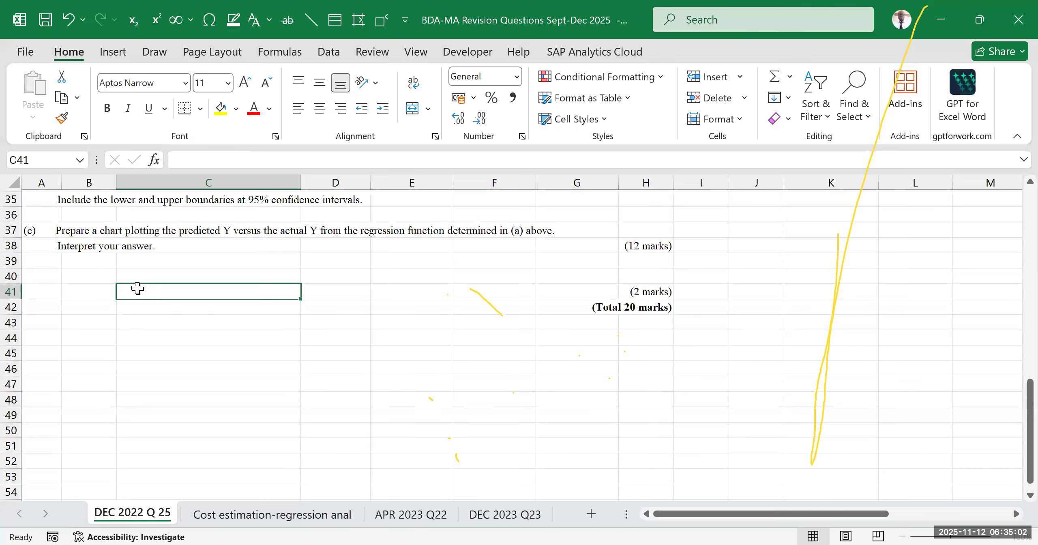
scroll(247, 358, up, 7)
scroll(248, 357, down, 7)
scroll(269, 355, up, 3)
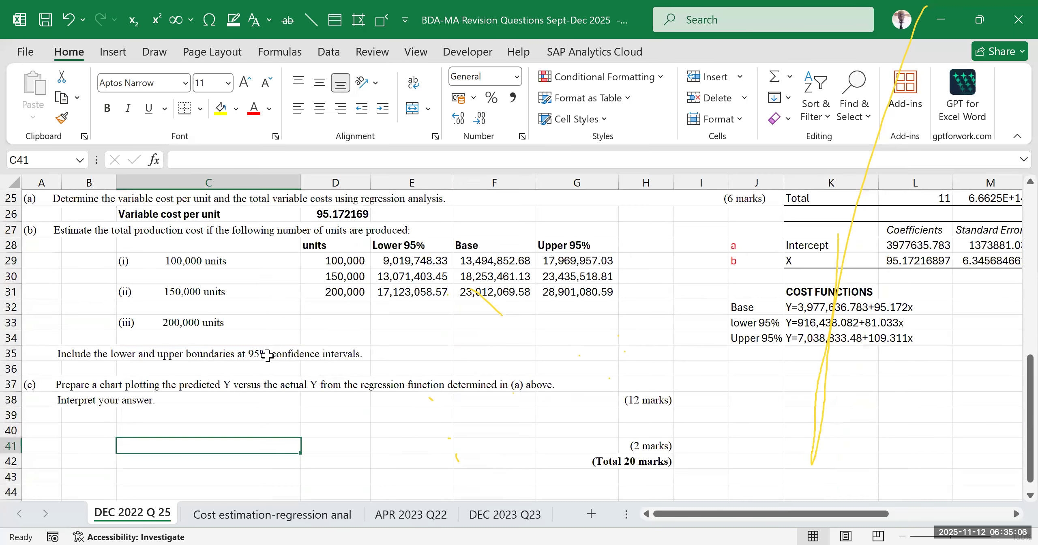
drag(847, 514, 903, 514)
click(594, 426)
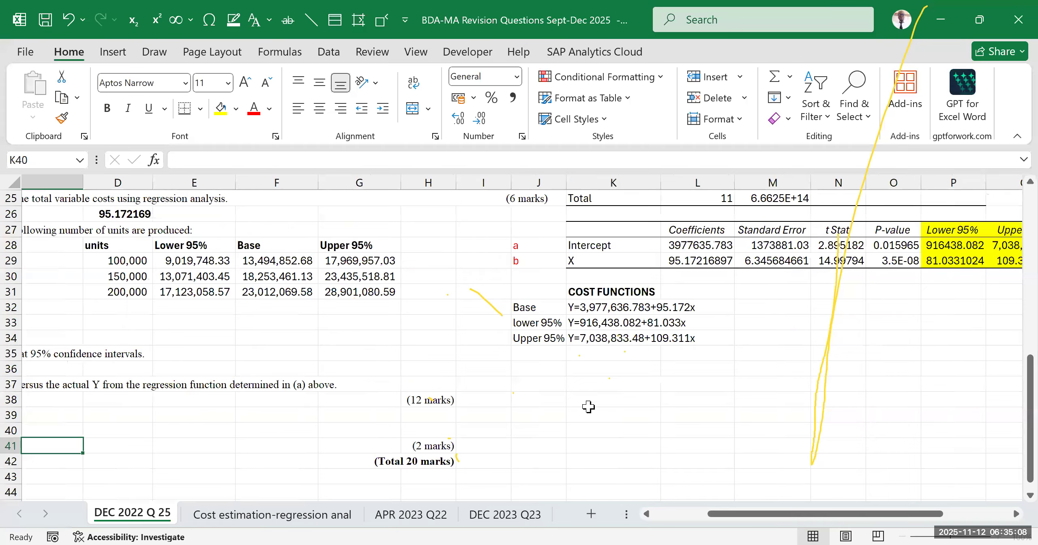
click(589, 399)
text(=)
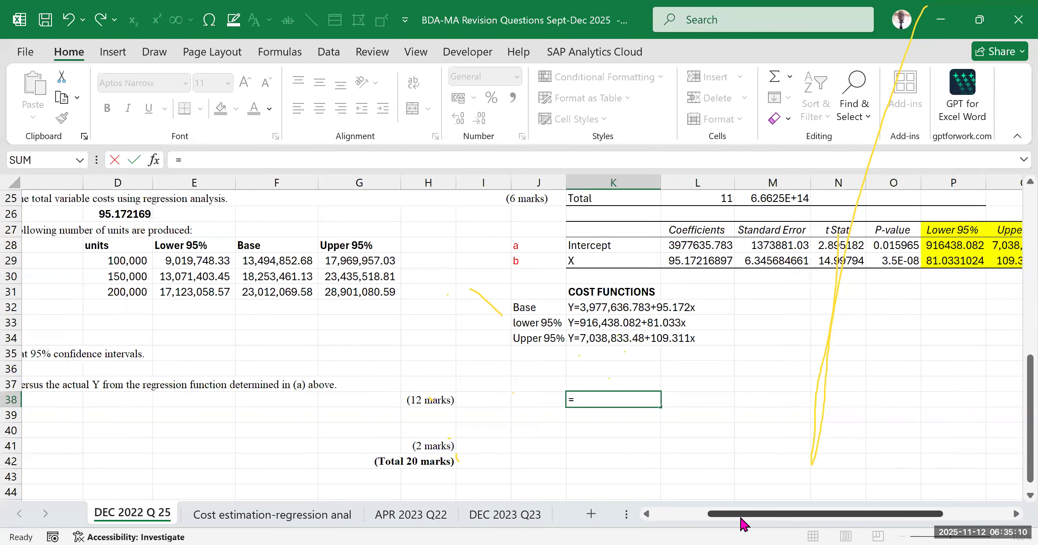
drag(741, 518, 686, 518)
scroll(494, 408, up, 5)
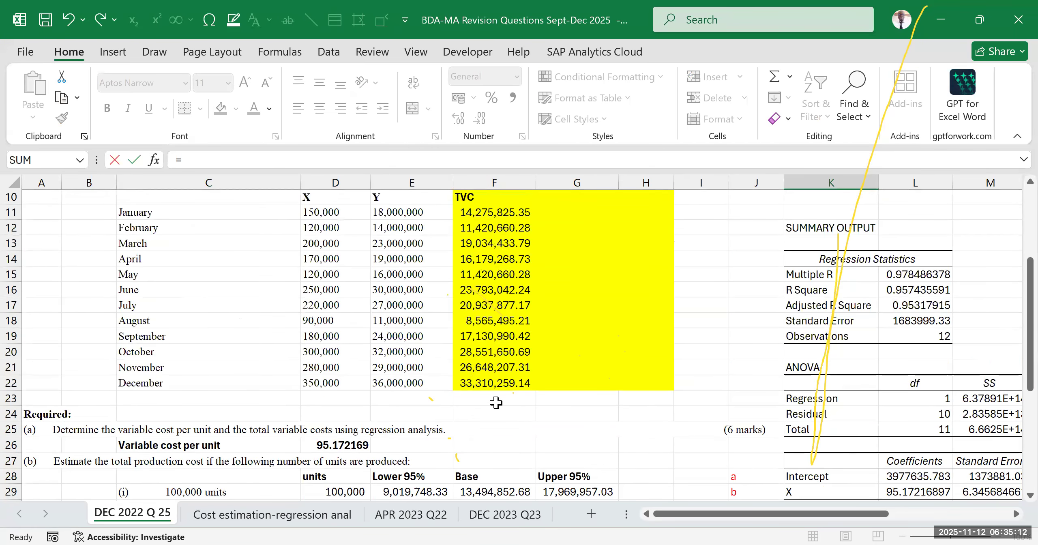
scroll(497, 406, up, 2)
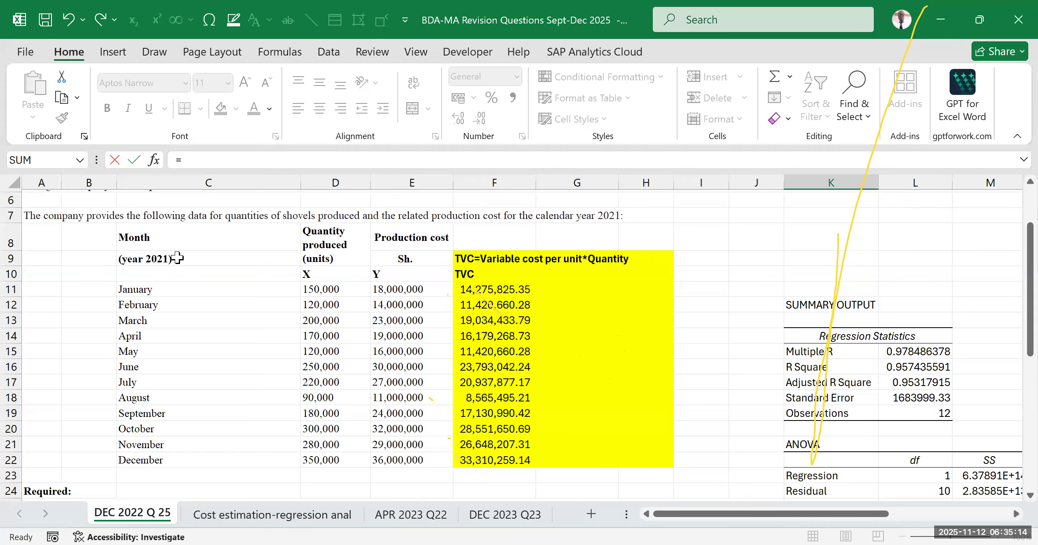
click(151, 248)
click(149, 260)
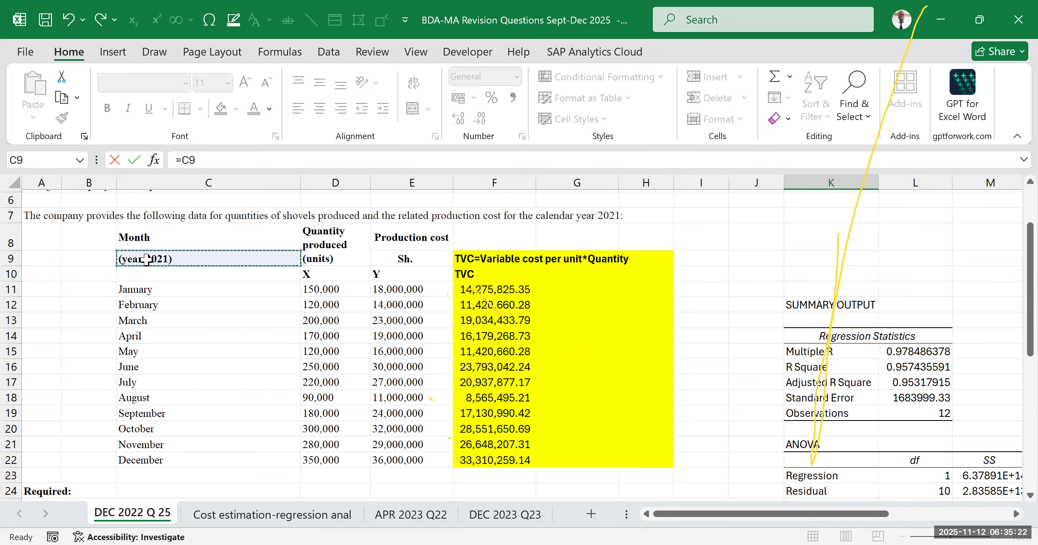
key(Return)
scroll(430, 377, down, 10)
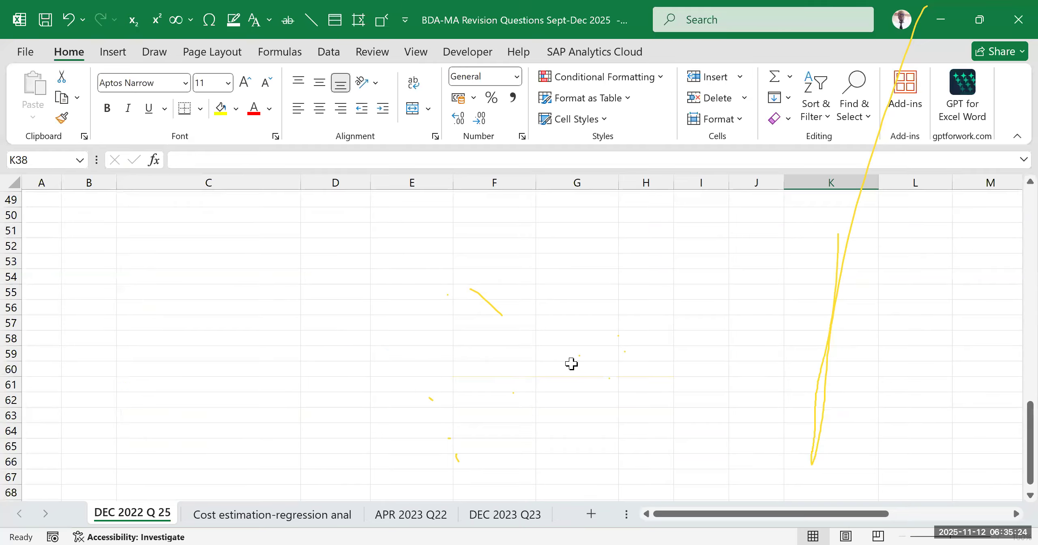
Link cell J38 to the January label in C11 with the formula =C11
scroll(579, 361, up, 6)
click(756, 384)
click(762, 338)
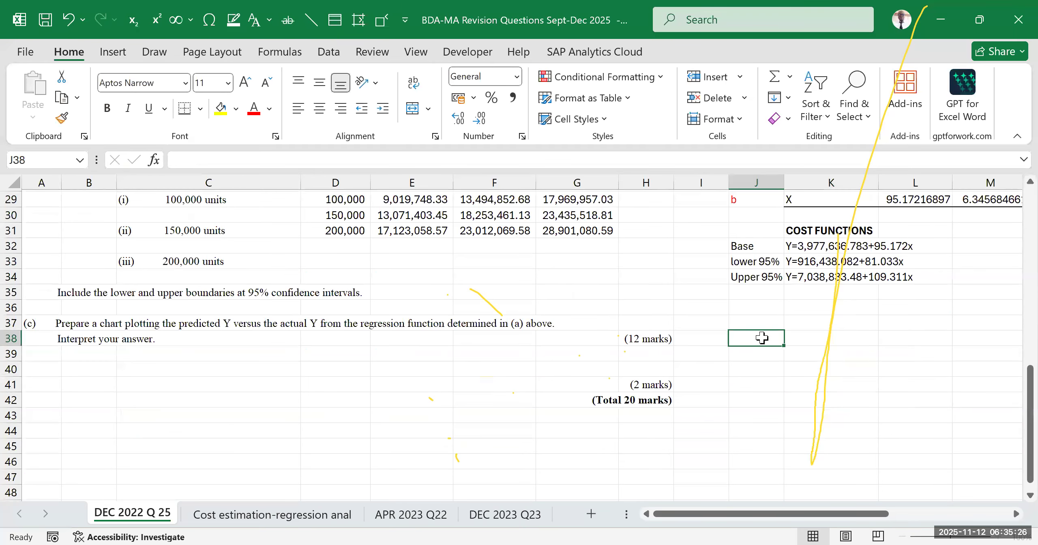
text(=)
scroll(405, 344, up, 7)
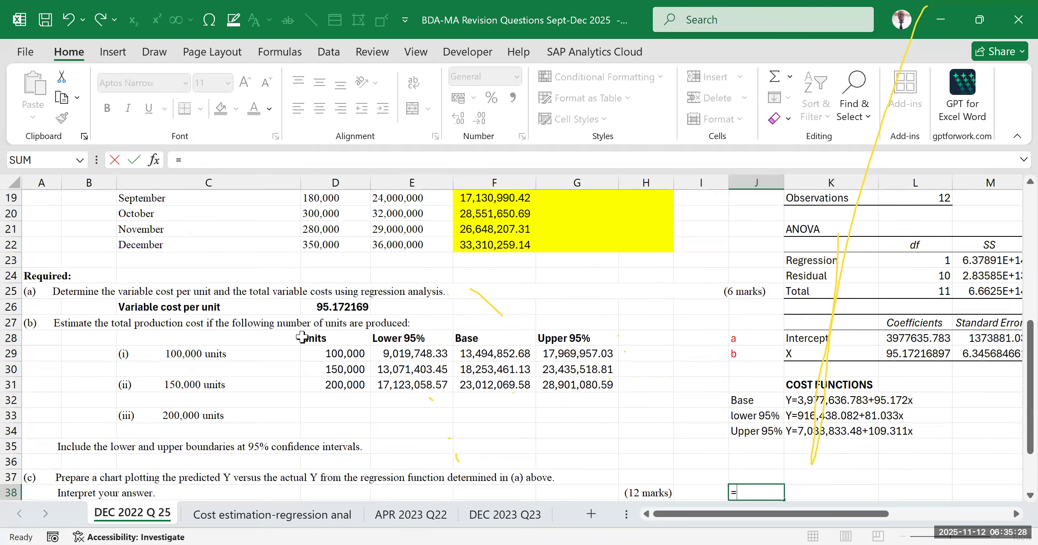
scroll(180, 308, up, 2)
click(174, 305)
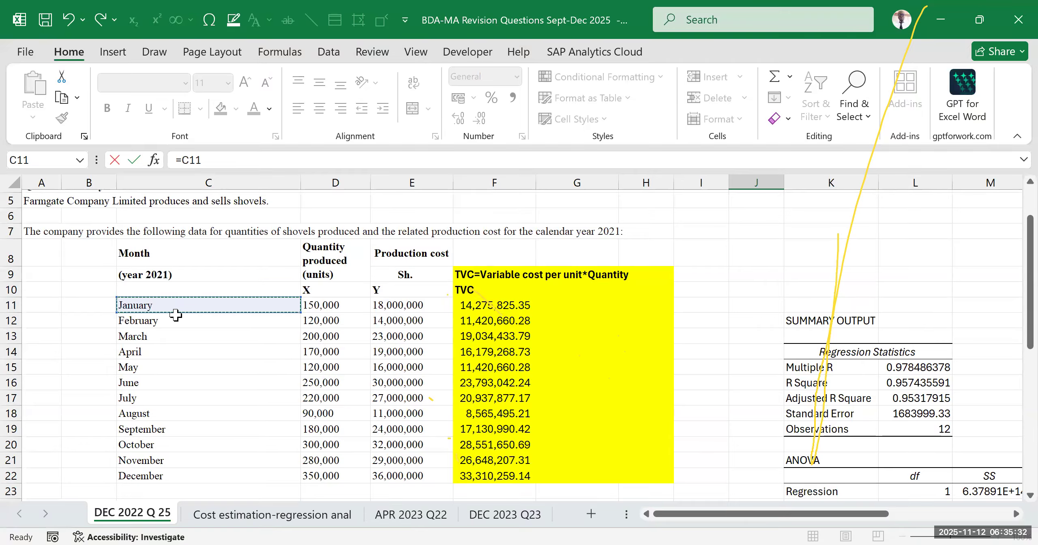
key(Return)
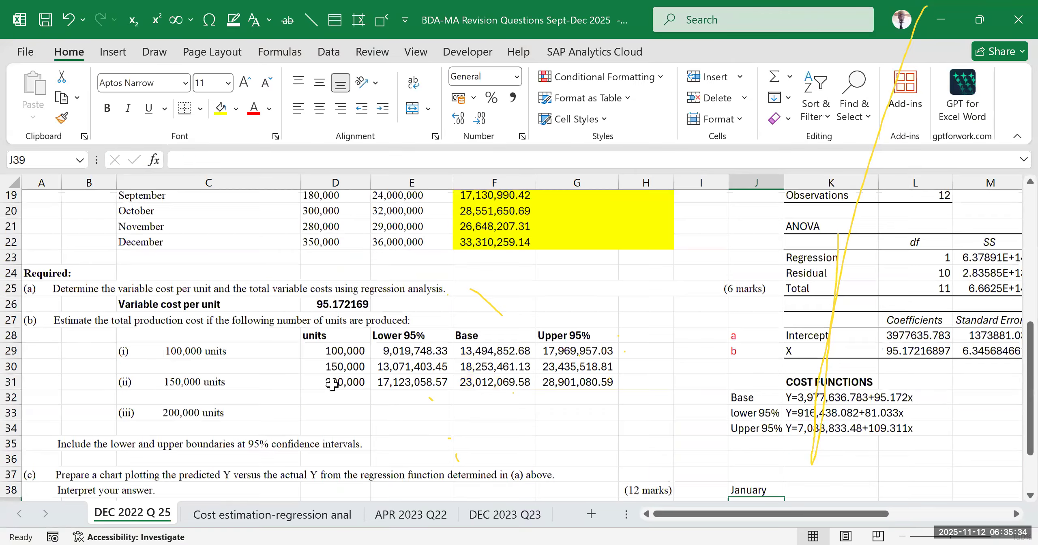
Fill the month link from J38 down to J49 and across to column L to bring in quantities and production costs
click(751, 324)
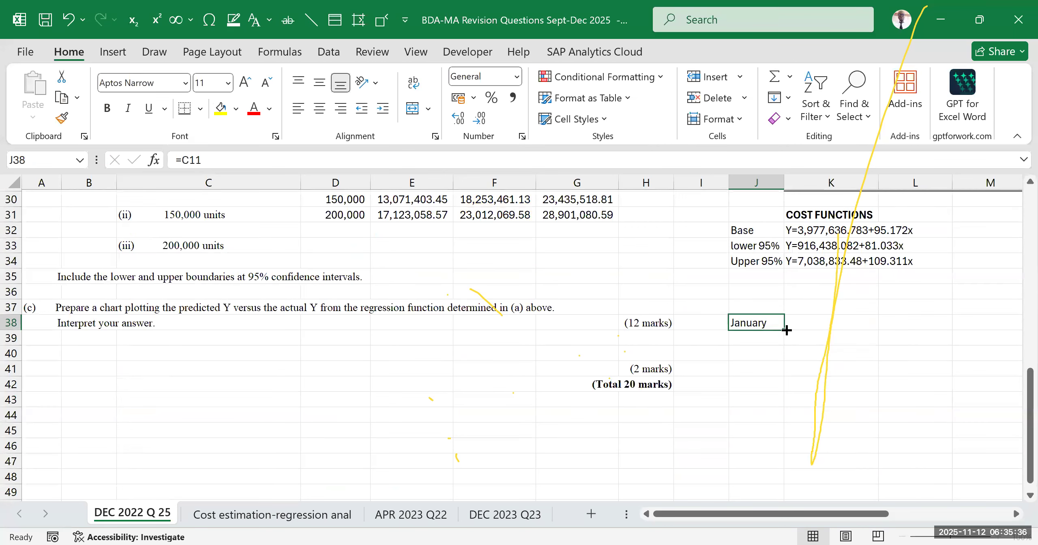
drag(783, 330, 784, 484)
scroll(801, 430, down, 2)
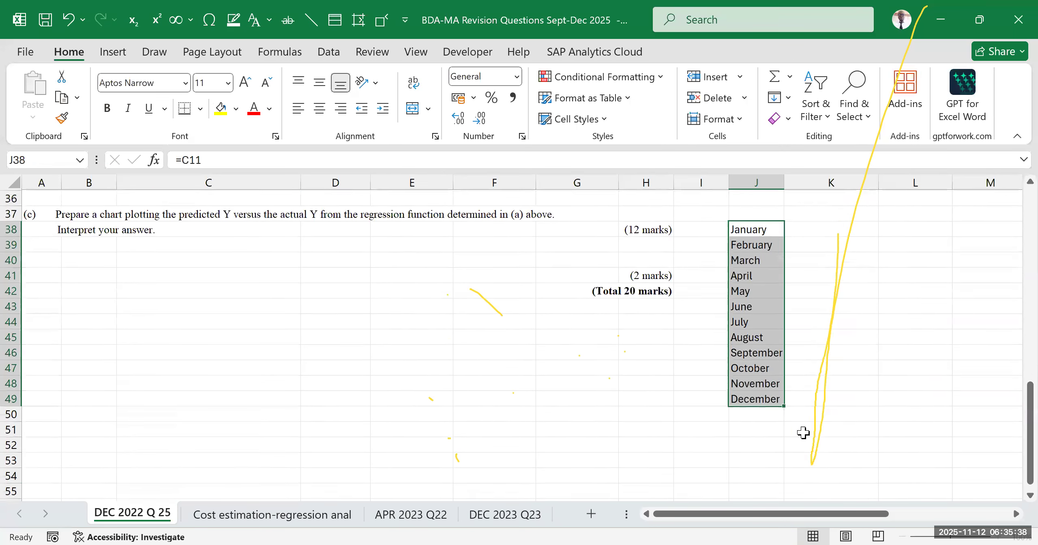
drag(784, 405, 962, 417)
scroll(329, 354, up, 11)
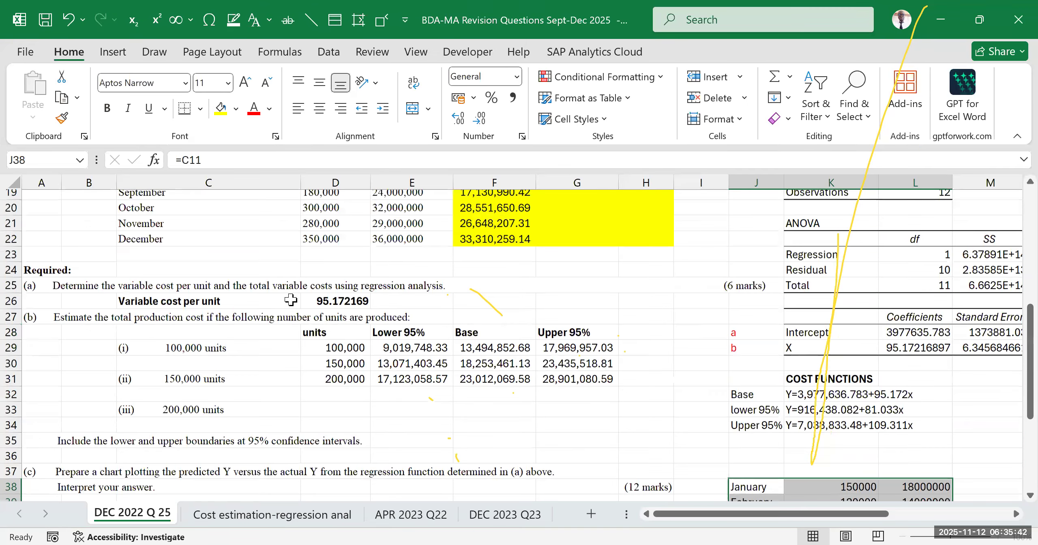
Extend the linked monthly data in J38:L49 across to column M to bring in the total variable costs
scroll(297, 321, down, 1)
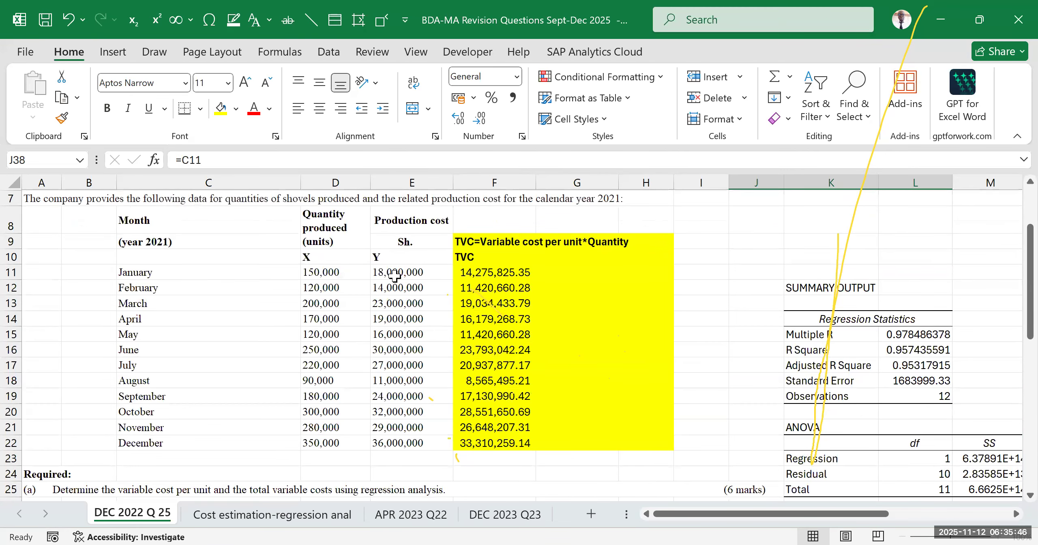
scroll(490, 377, down, 4)
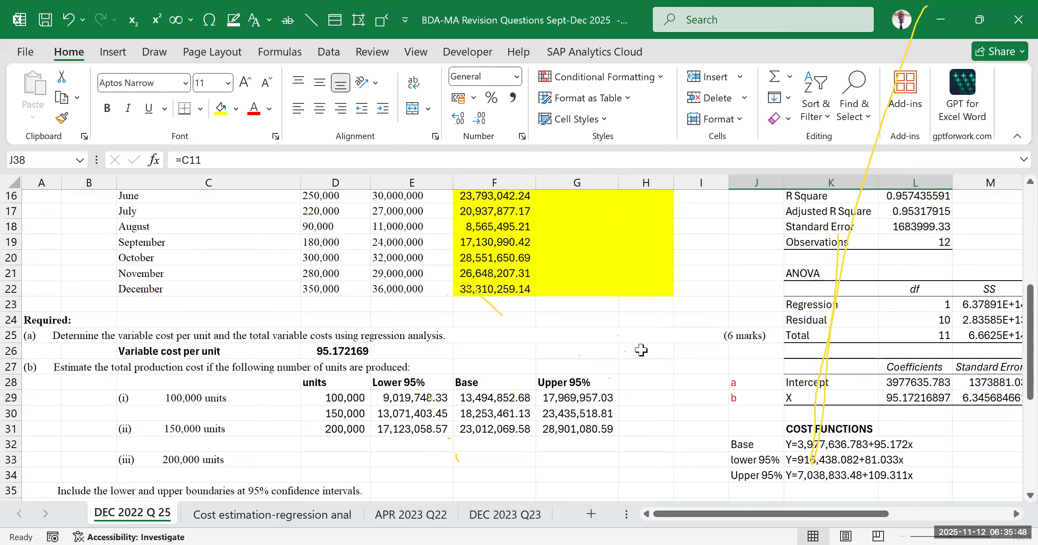
scroll(490, 280, up, 6)
scroll(489, 352, down, 8)
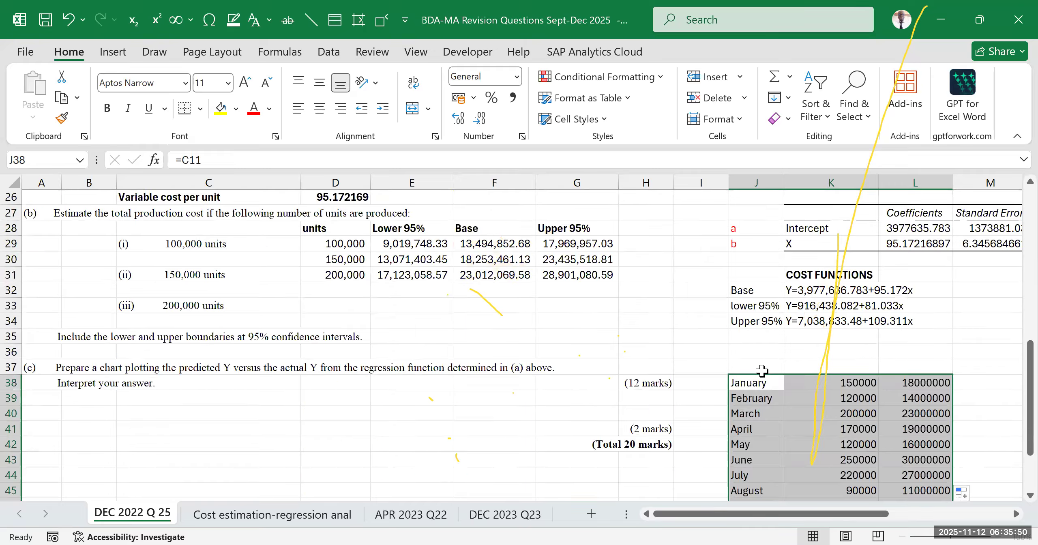
scroll(865, 409, down, 3)
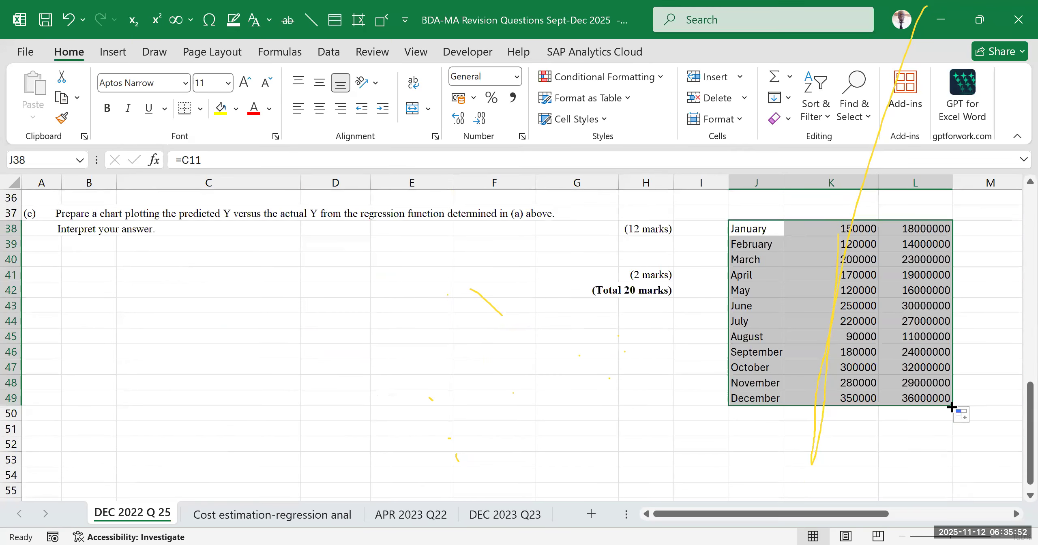
drag(952, 404, 992, 413)
click(917, 429)
drag(862, 514, 815, 470)
Label the month column of the chart data table Months in J37
scroll(546, 312, up, 2)
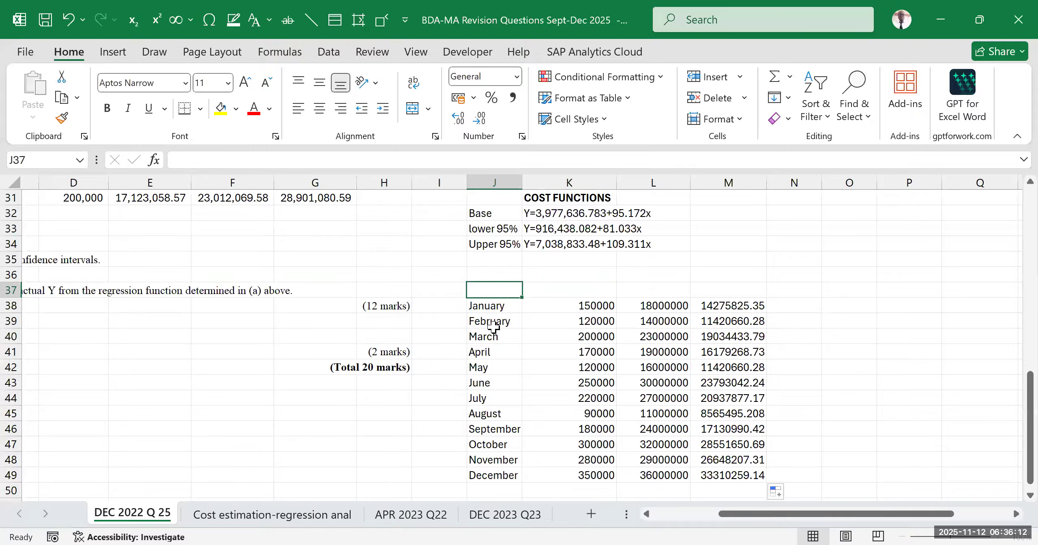
text(Months)
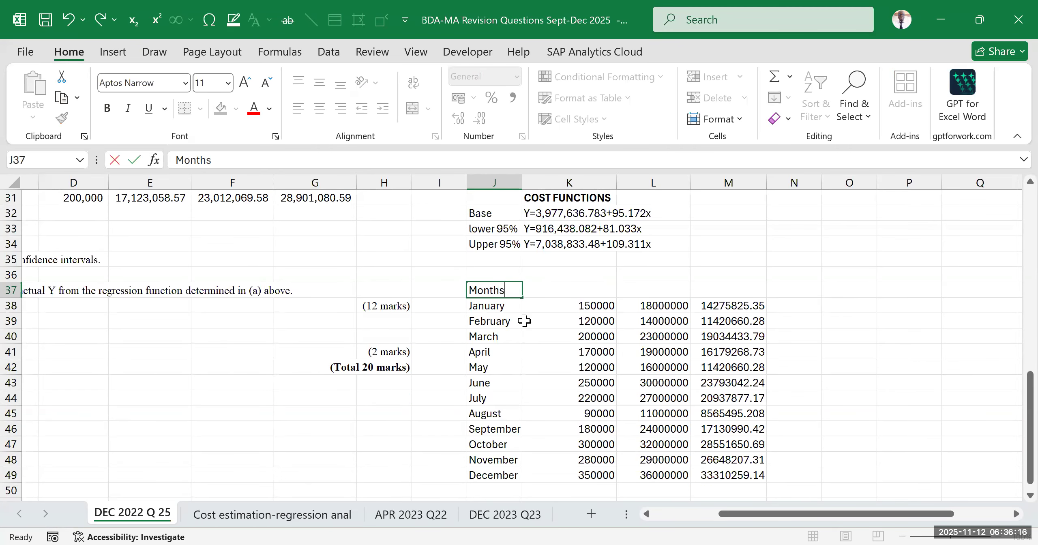
click(557, 290)
Label the quantity column X in K37 and the production cost column Y in L37, matching the source data headings
drag(730, 521, 664, 521)
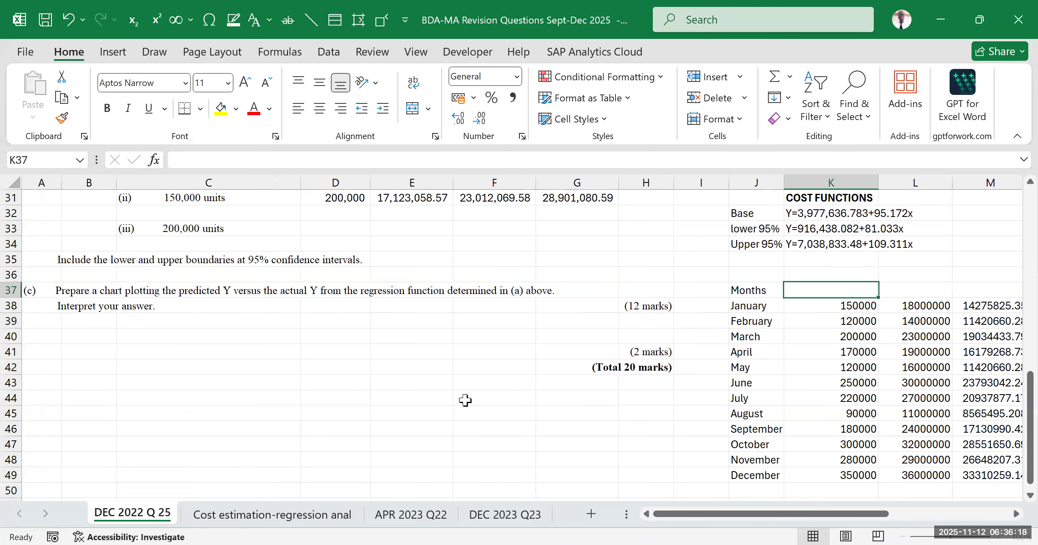
scroll(463, 399, up, 10)
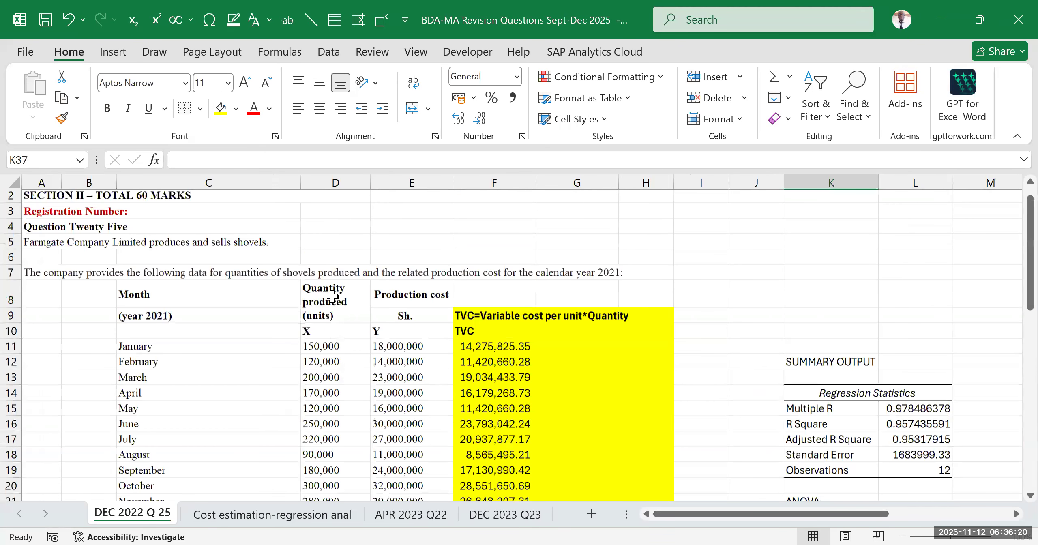
click(330, 331)
click(399, 331)
drag(723, 523, 831, 523)
scroll(607, 424, down, 10)
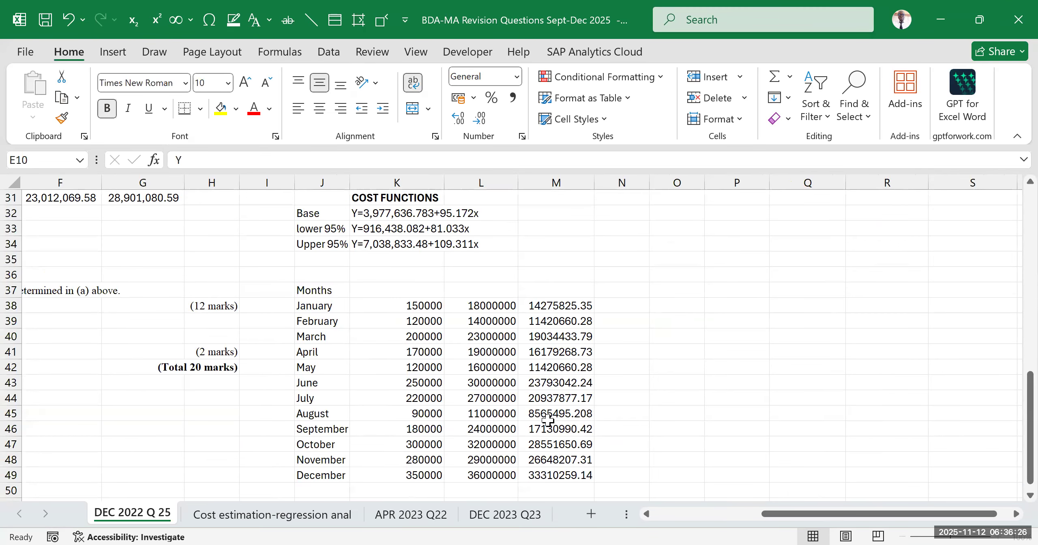
click(383, 291)
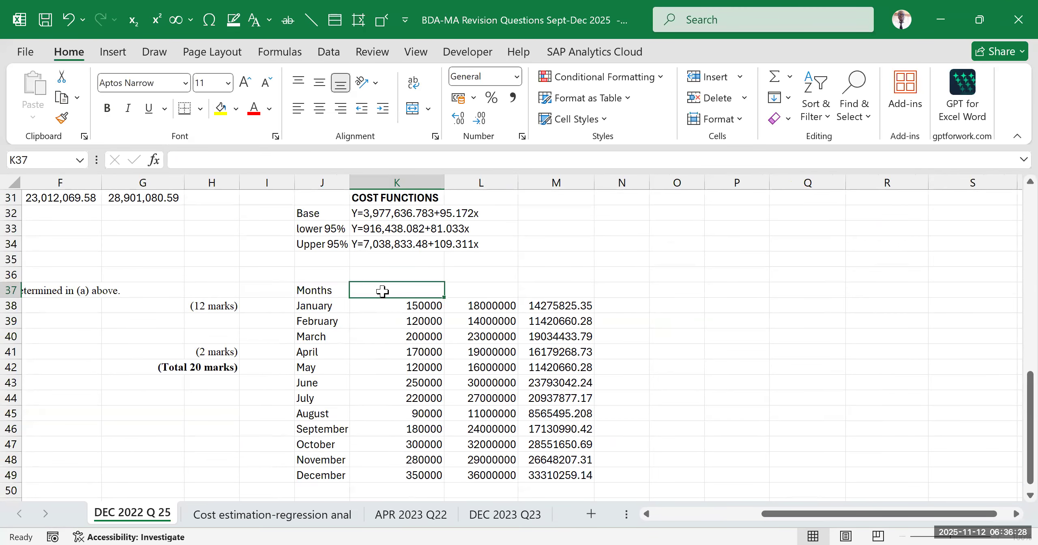
text(x)
key(BackSpace)
text(X)
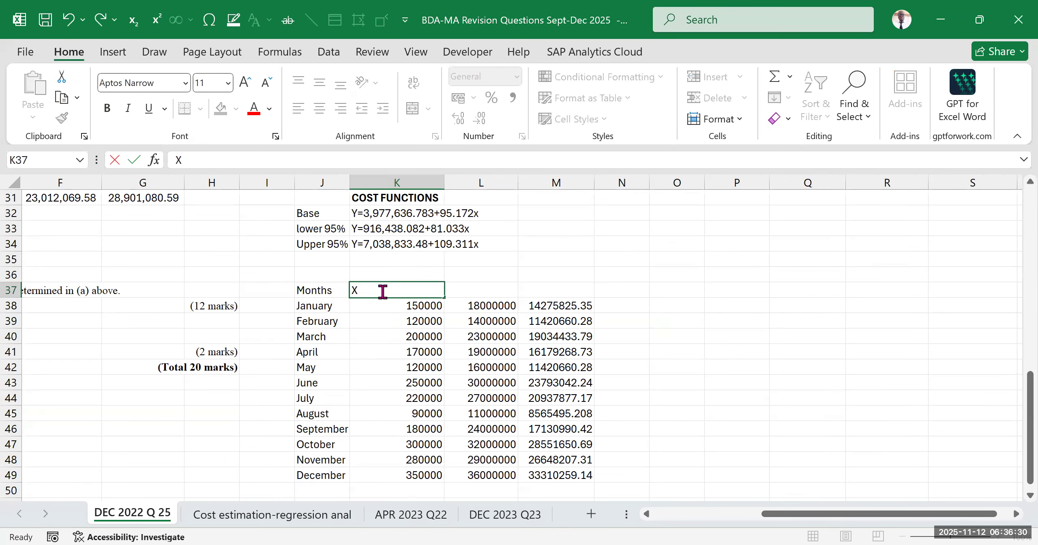
key(Tab)
text(Y)
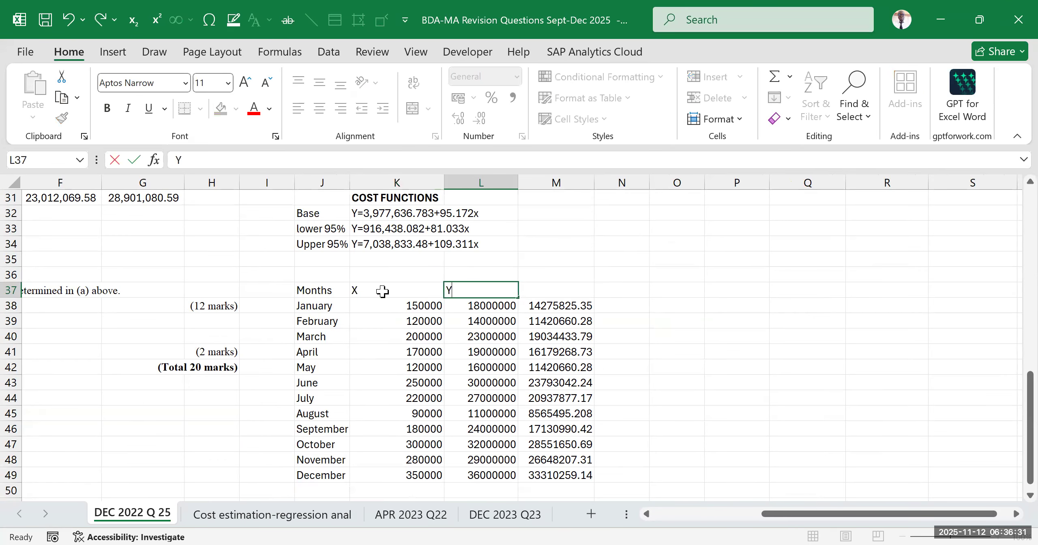
click(588, 277)
Check the wording of part (c) and change the production cost heading in L37 to Actual Y
drag(767, 517, 515, 526)
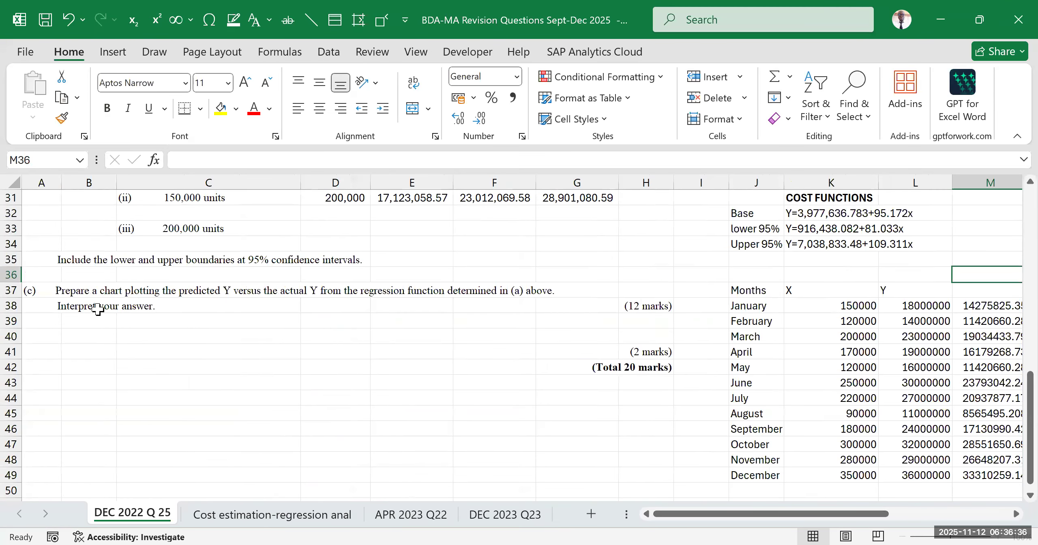
click(74, 295)
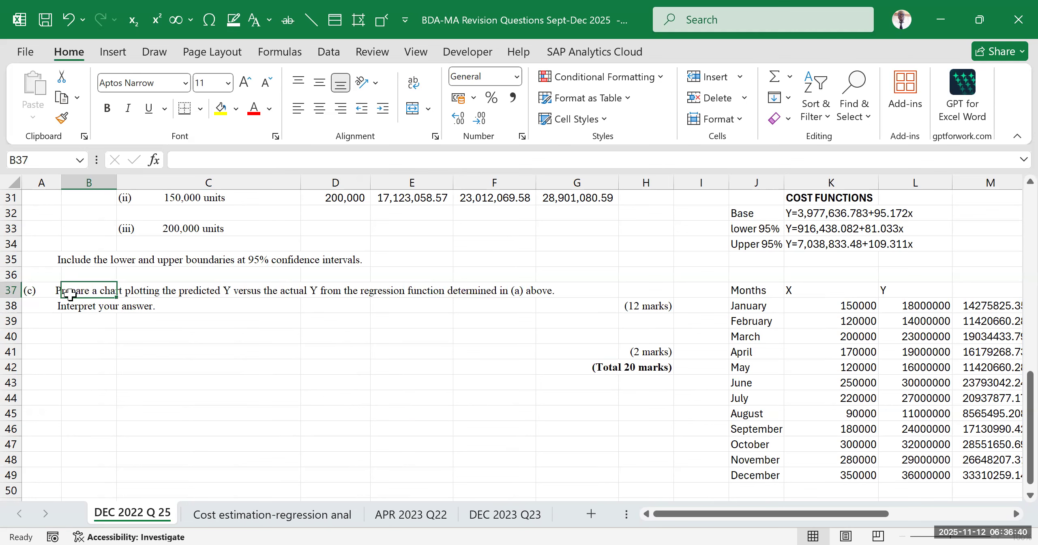
drag(809, 514, 892, 507)
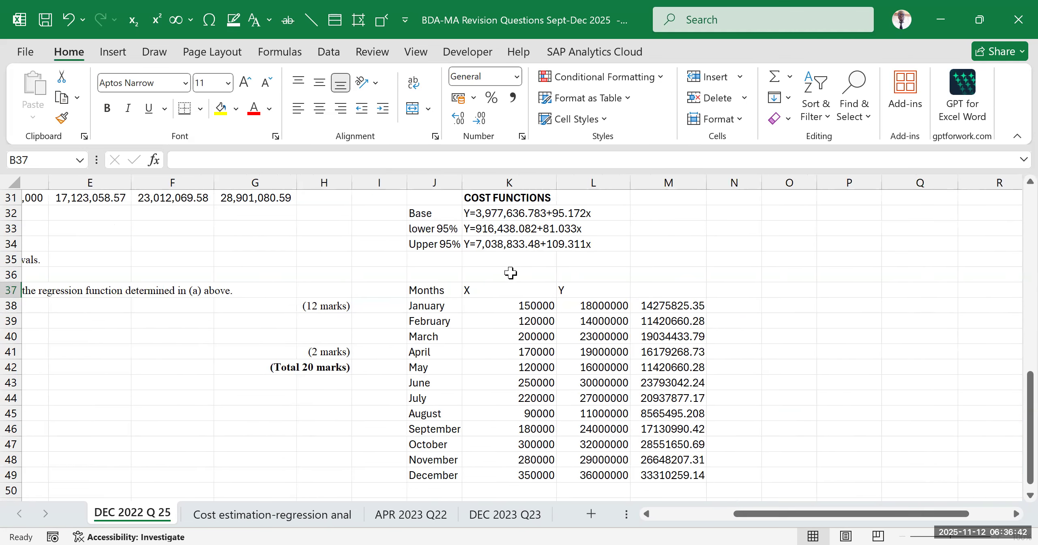
drag(586, 290, 580, 474)
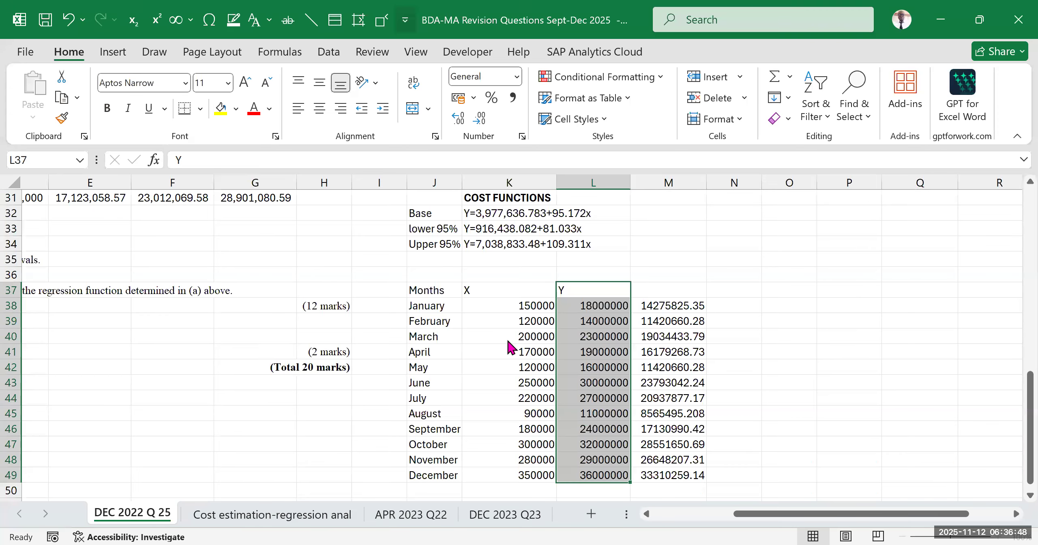
key(alt+Tab)
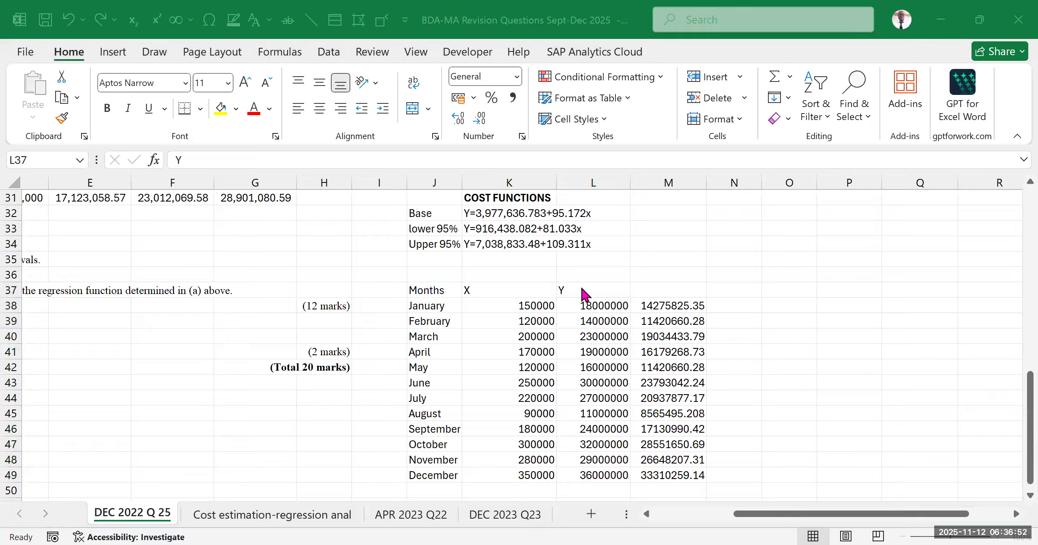
key(alt+Tab)
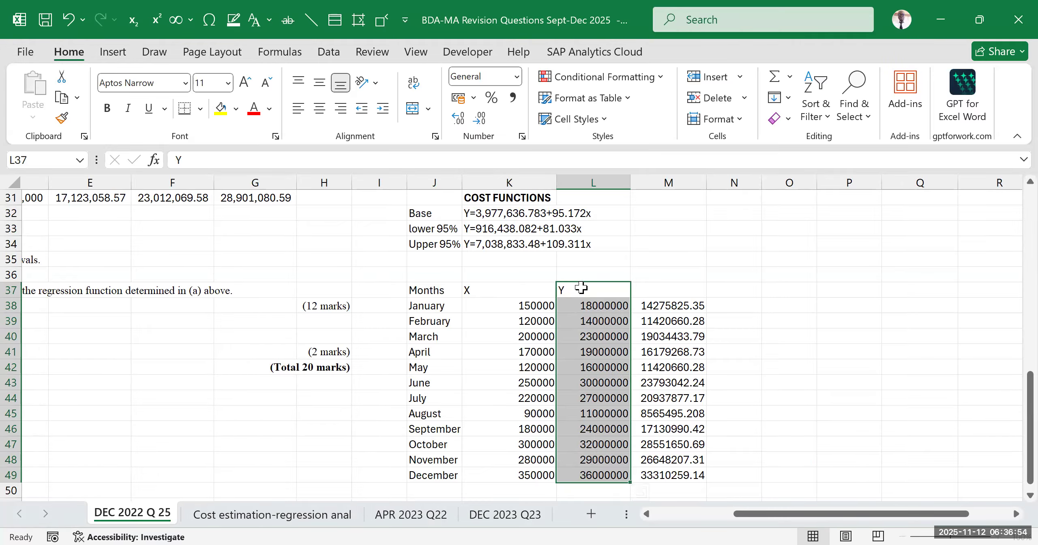
click(581, 287)
double_click(574, 289)
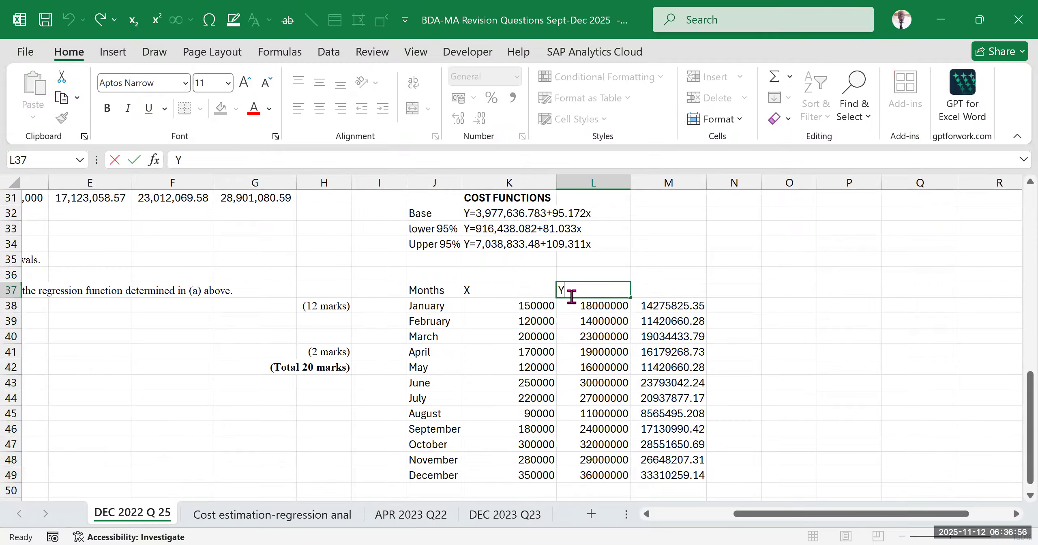
text(Actual)
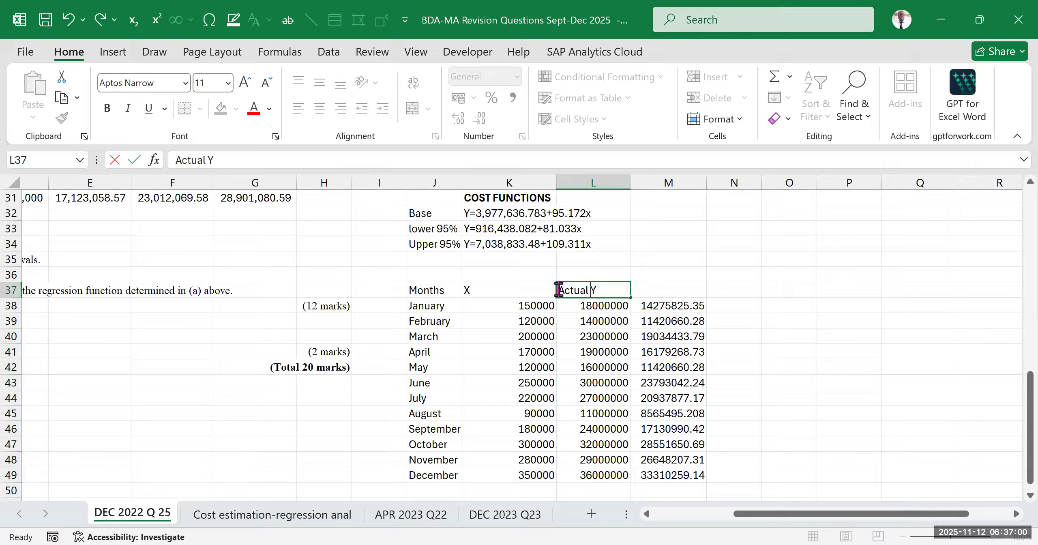
click(771, 335)
click(616, 296)
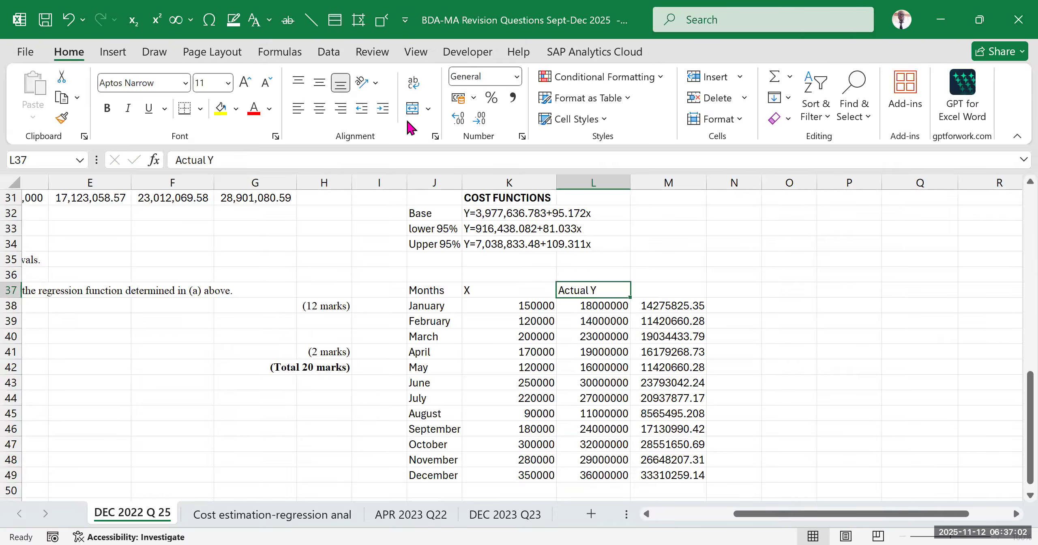
Label the variable cost column TVC in M37
click(659, 293)
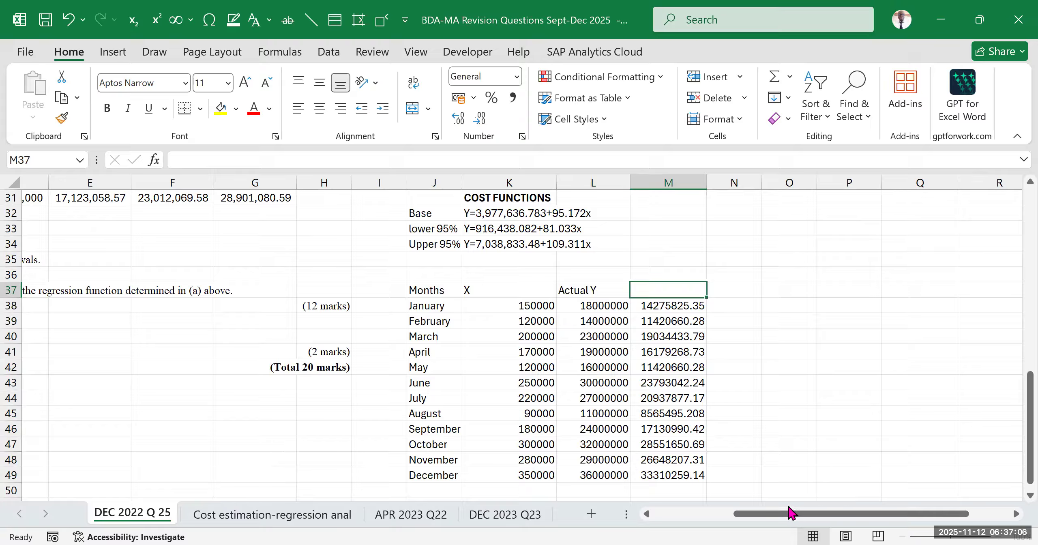
text(tvc)
key(BackSpace)
key(BackSpace)
key(BackSpace)
text(TC)
key(BackSpace)
text(VC)
click(734, 383)
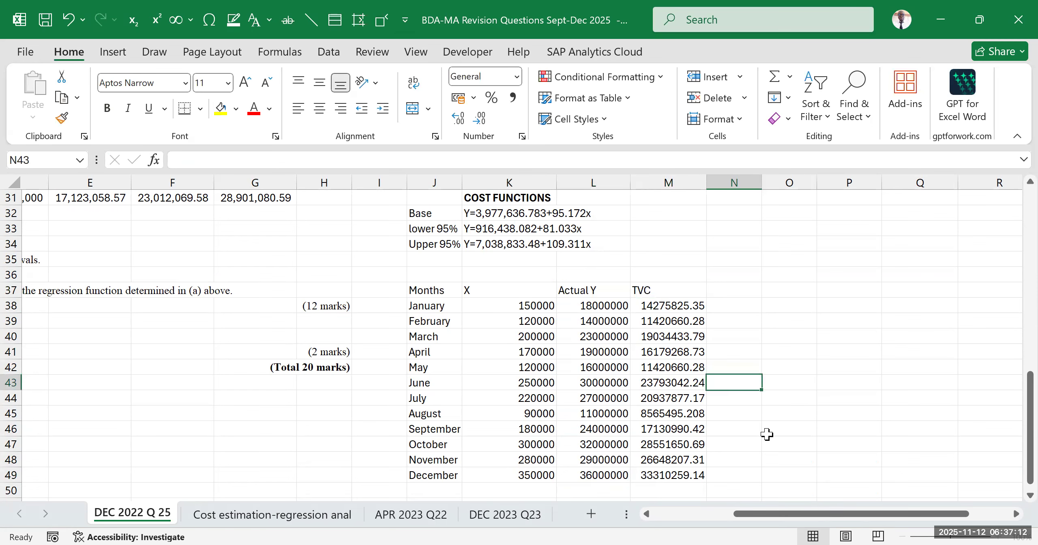
Add the heading Predicted Y in N37, beside the TVC column
drag(760, 515, 713, 522)
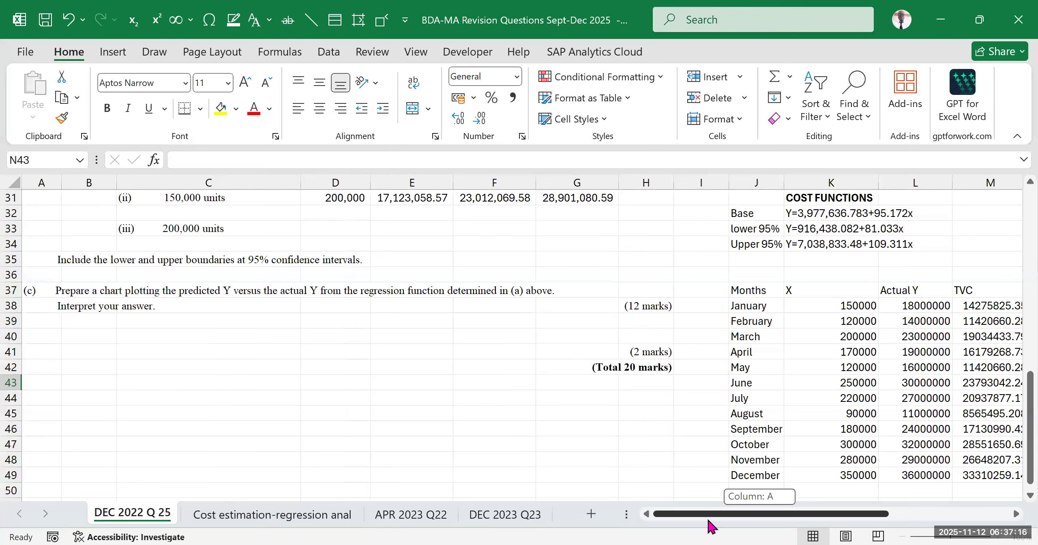
click(576, 292)
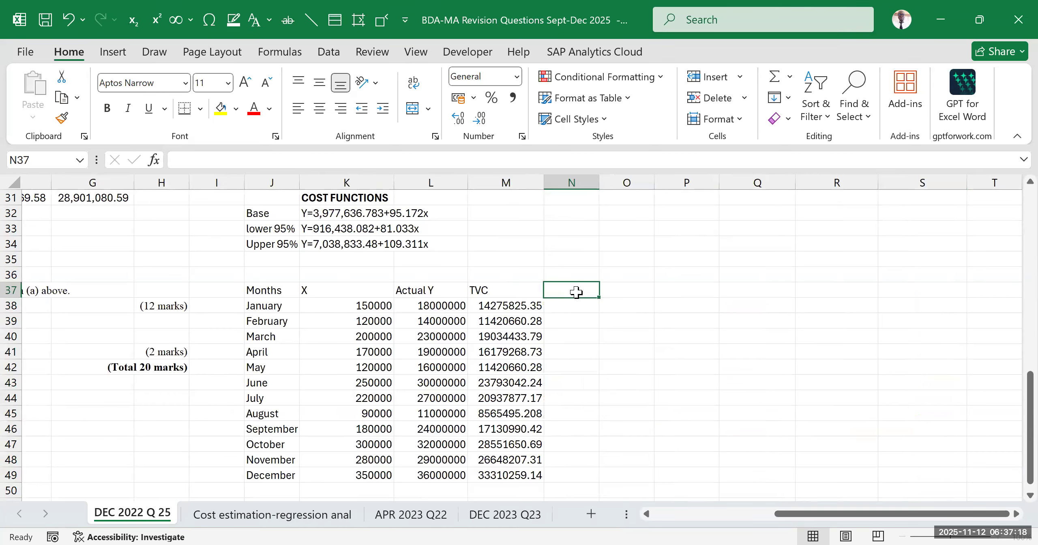
text(P)
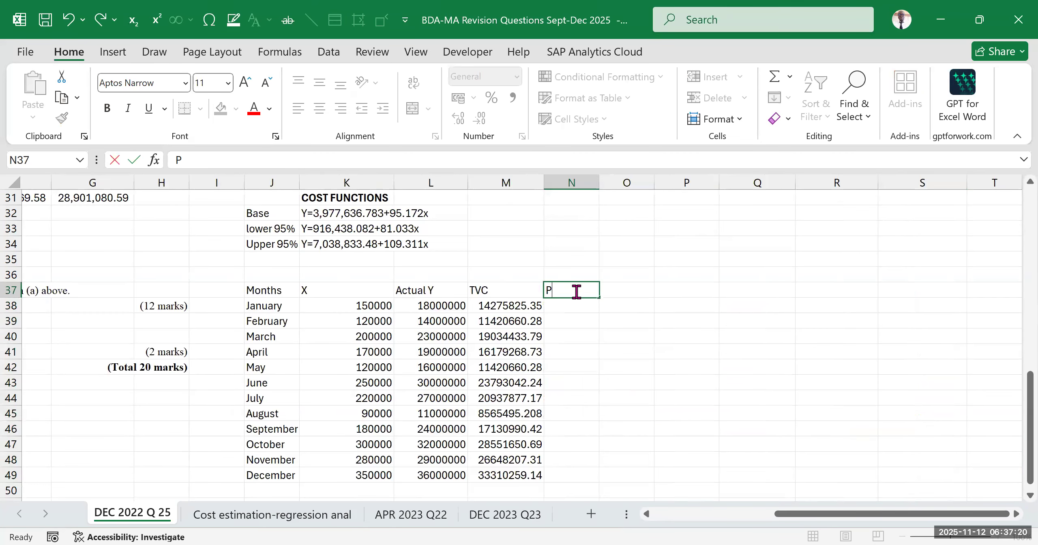
text(redicted Y)
click(637, 350)
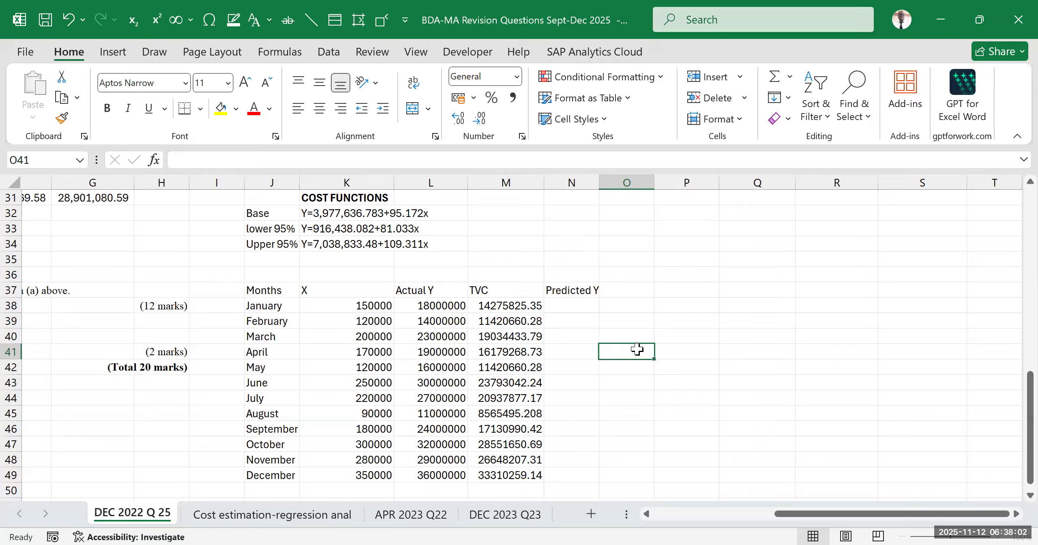
click(644, 382)
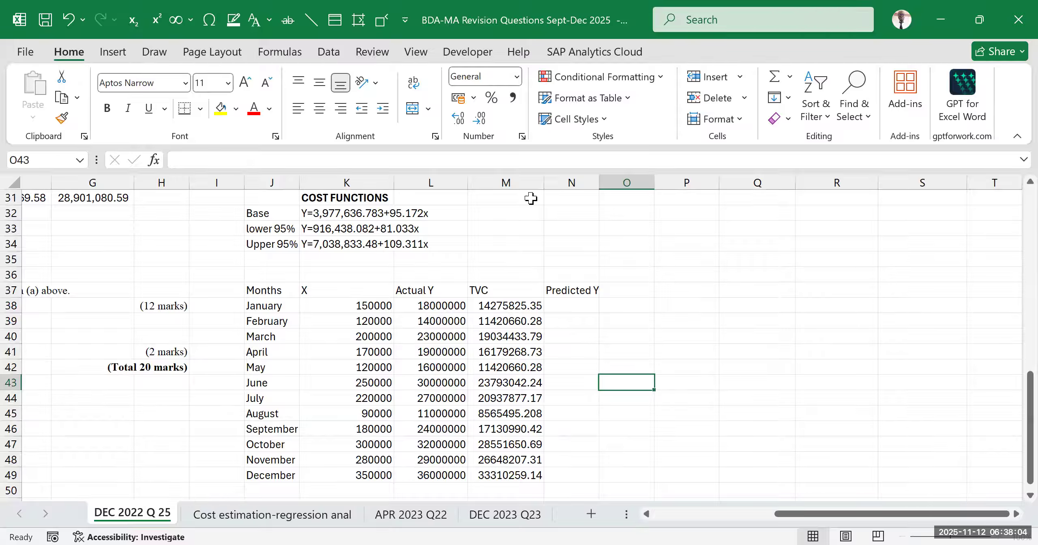
Insert a blank column between the TVC and Predicted Y columns
click(514, 293)
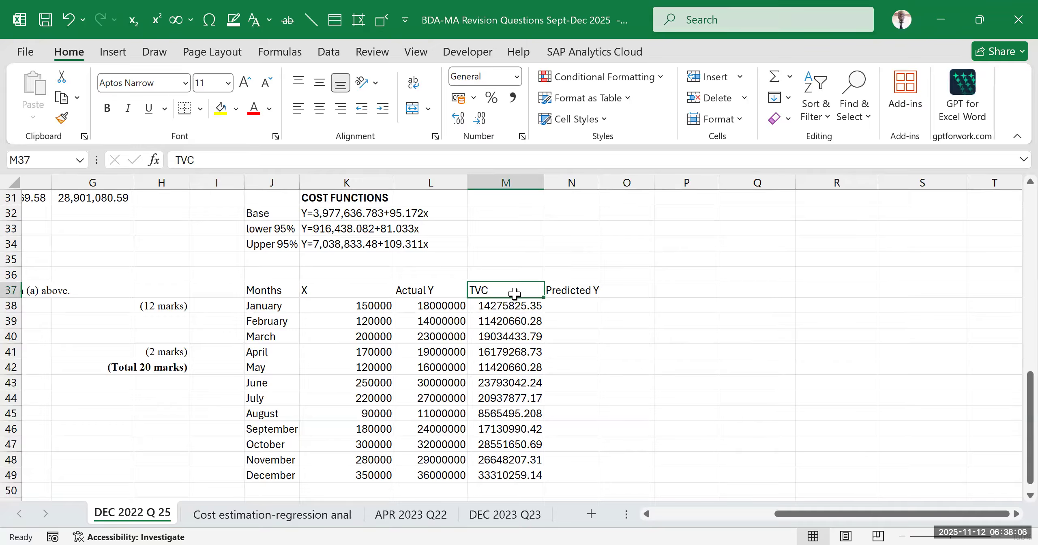
click(575, 178)
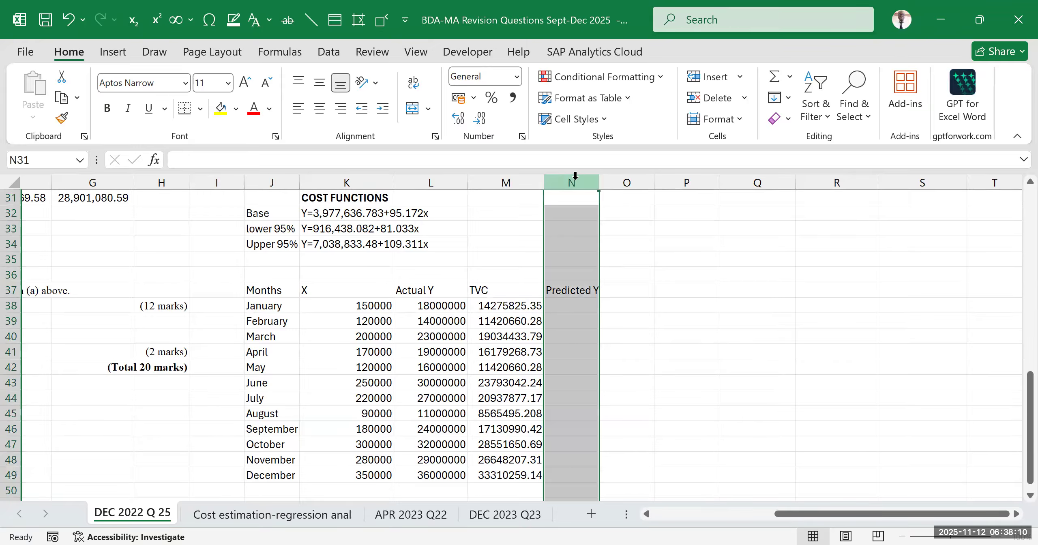
key(ctrl+shift+plus)
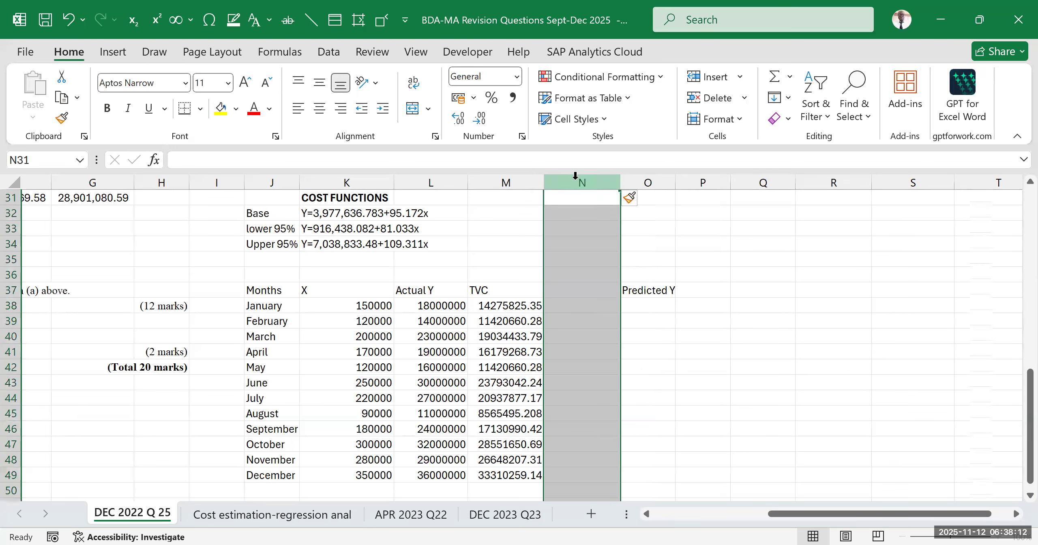
click(769, 320)
click(673, 290)
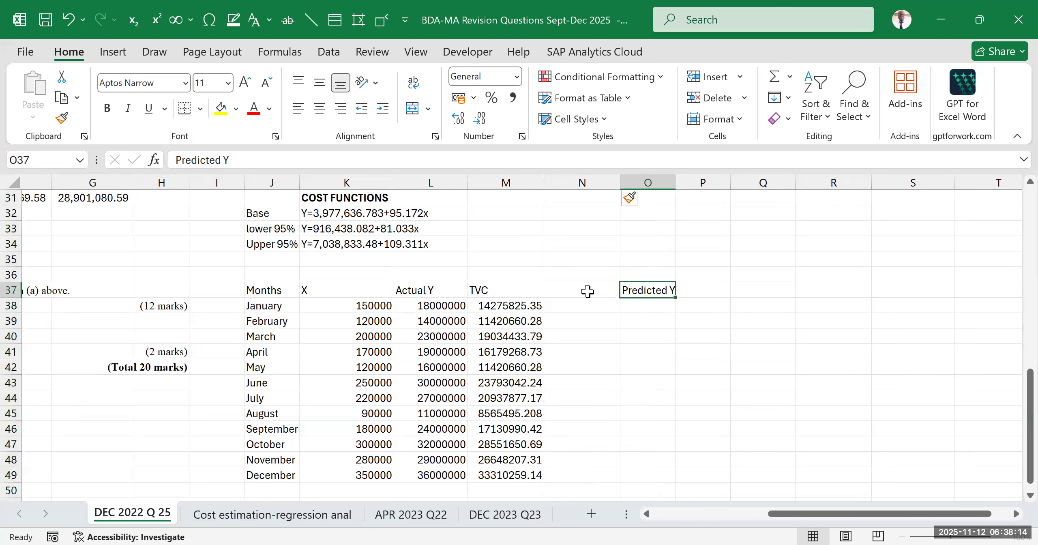
Label the blank column TFC in N37 and select the January cell N38 beneath it
click(571, 290)
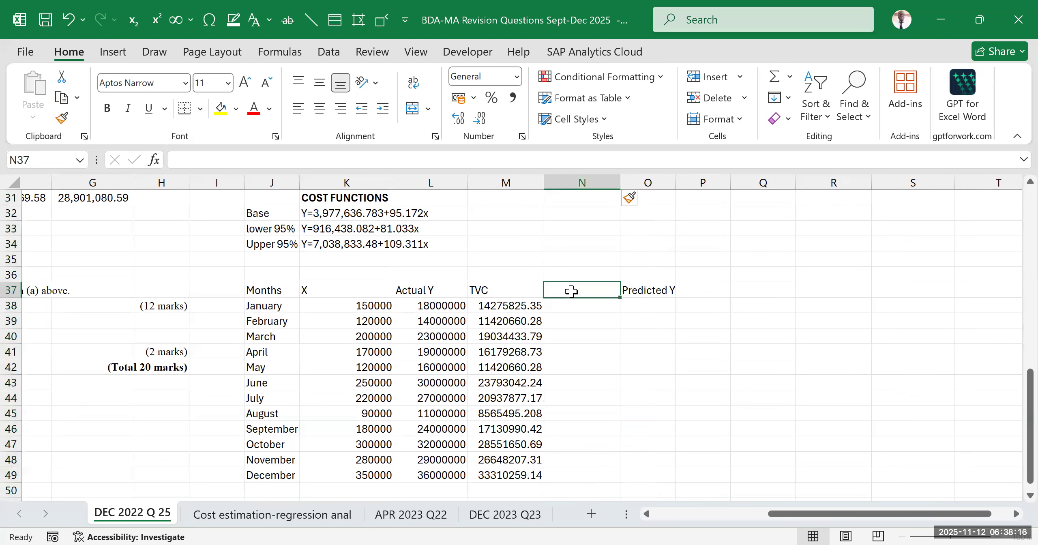
text(t)
text(TF)
text(C)
click(661, 351)
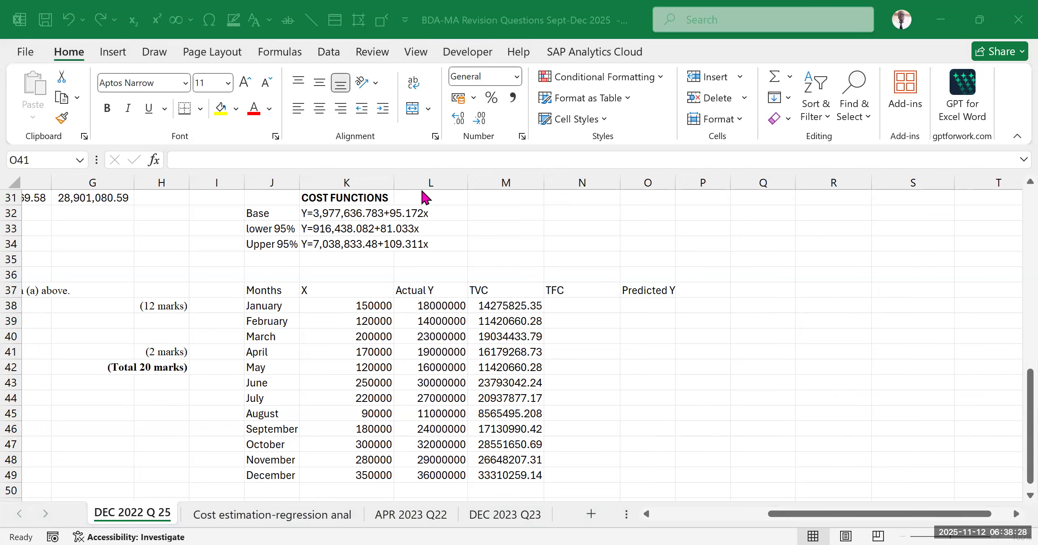
click(592, 308)
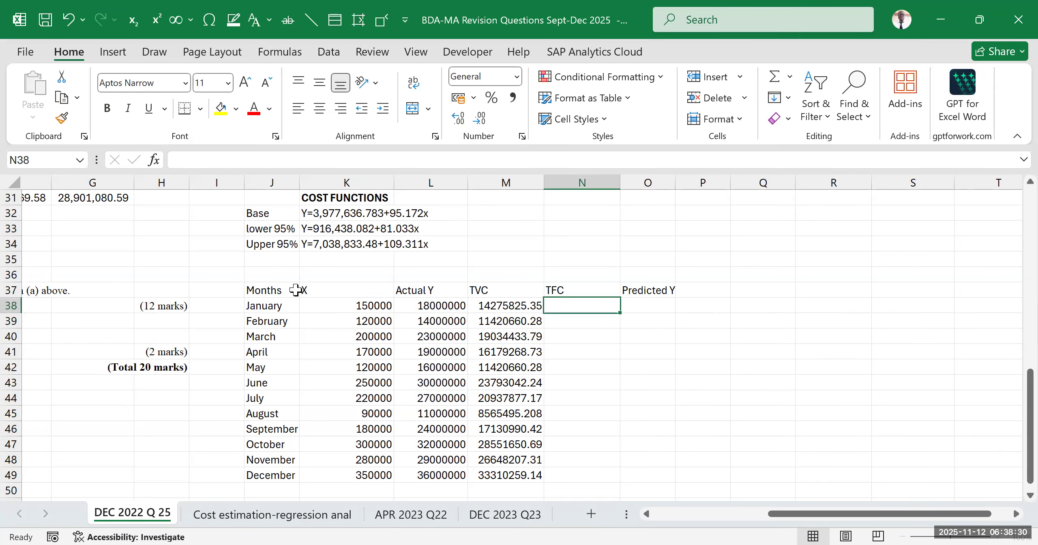
Make the table's header row J37:O37, from Months to Predicted Y, bold
click(294, 290)
drag(383, 295, 656, 294)
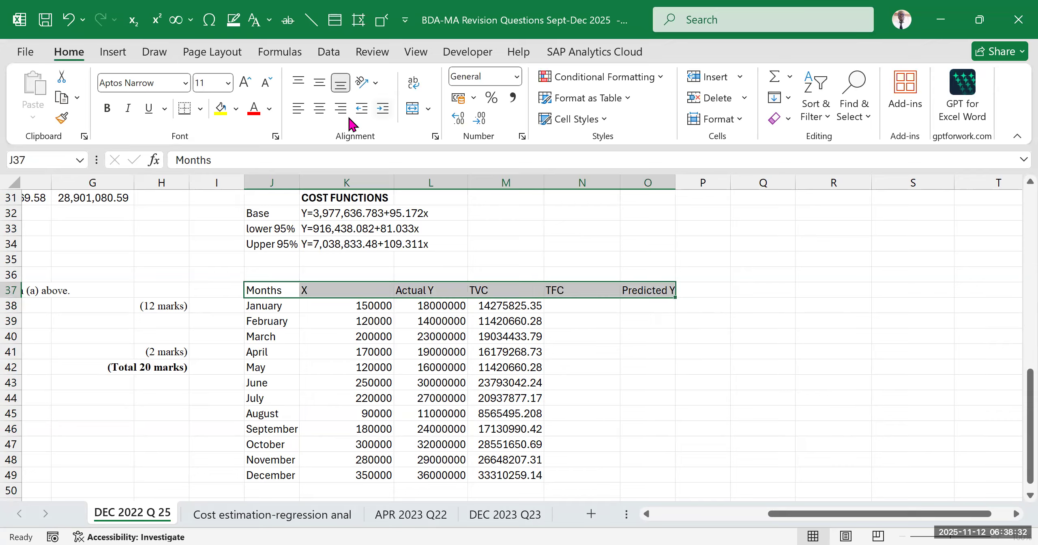
click(107, 108)
click(692, 412)
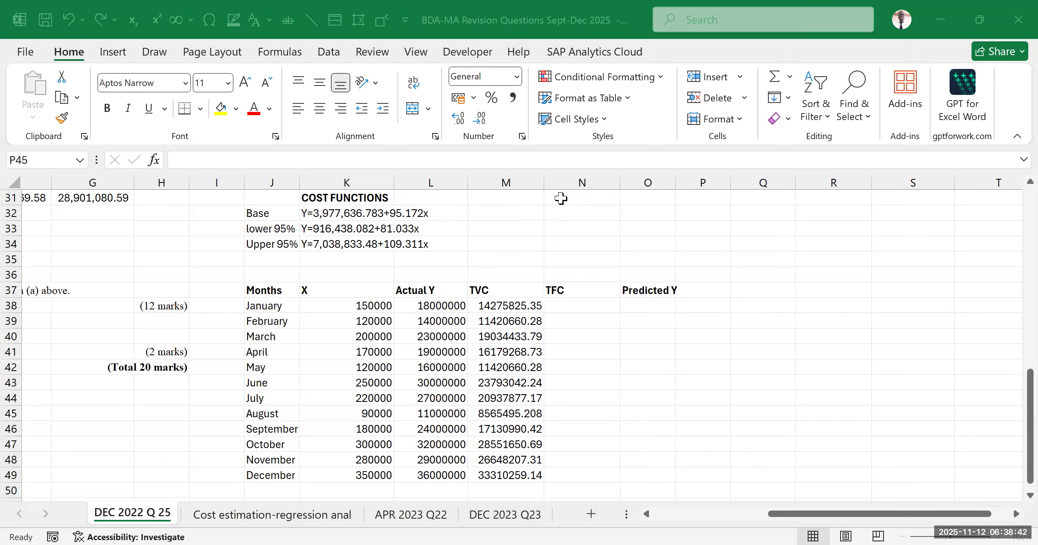
click(762, 305)
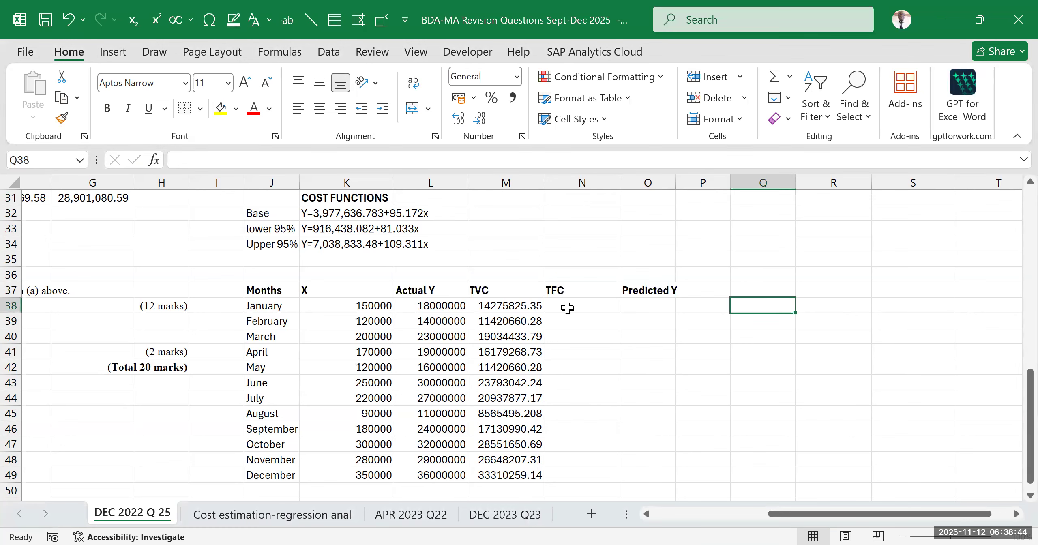
Enter January's TFC in N38 as an absolute reference to the regression intercept coefficient, =$L$28
click(568, 305)
text(=)
drag(802, 514, 869, 486)
scroll(833, 367, up, 5)
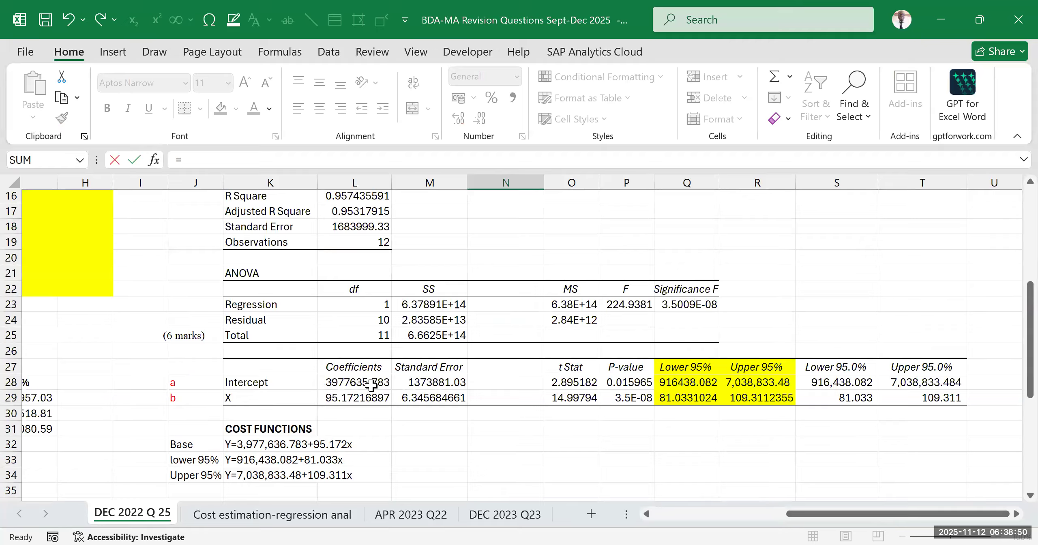
click(360, 382)
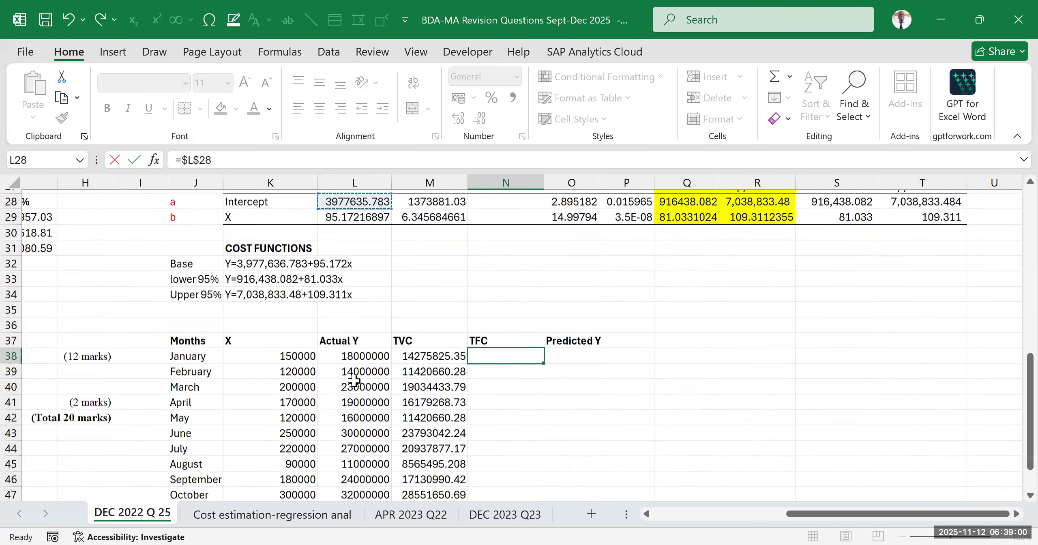
key(F4)
key(Return)
Format January's TFC value in N38 with the comma number style
click(504, 346)
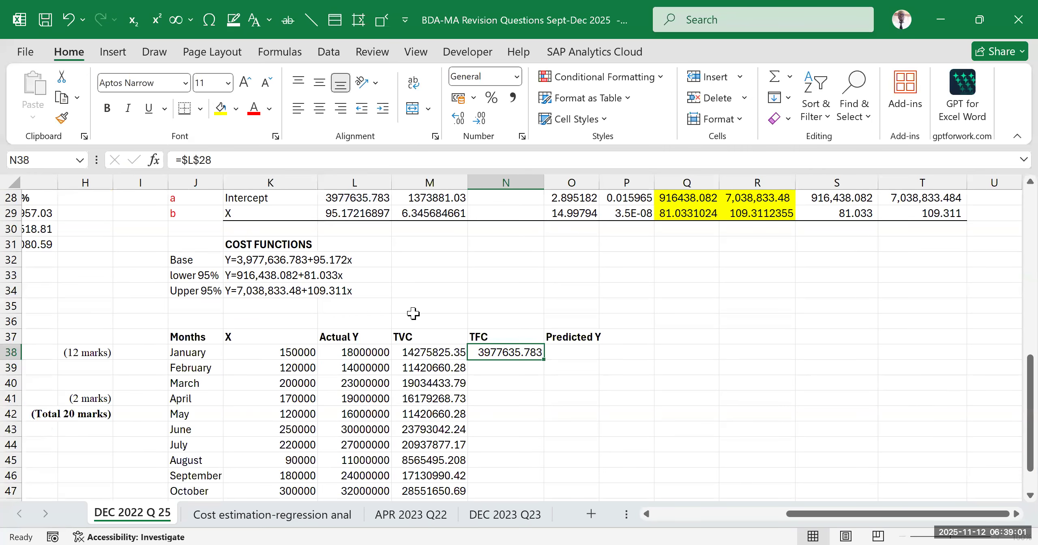
click(511, 99)
click(670, 366)
scroll(560, 322, down, 2)
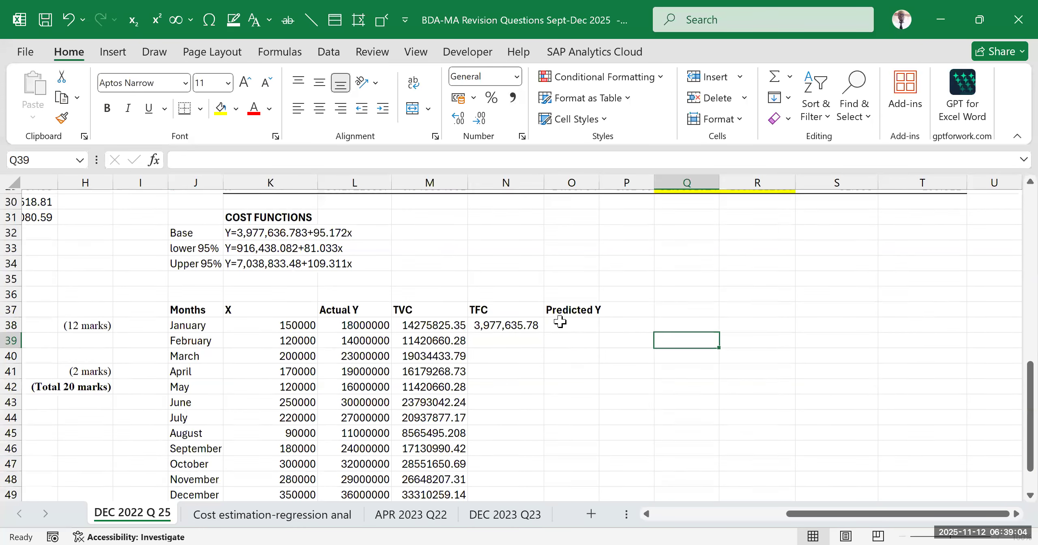
Fill the TFC formula from N38 down to the December row, N49
click(527, 275)
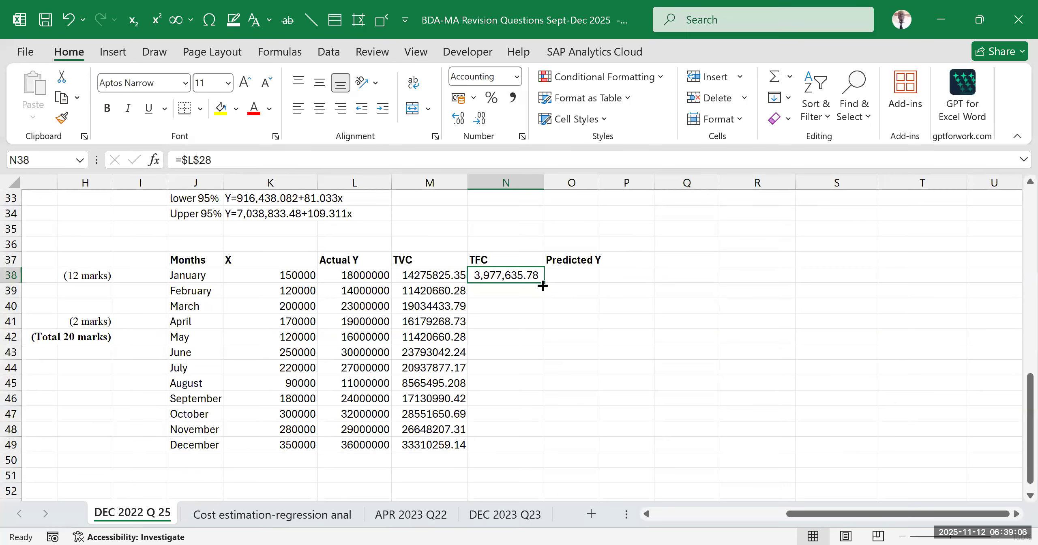
drag(543, 285, 527, 428)
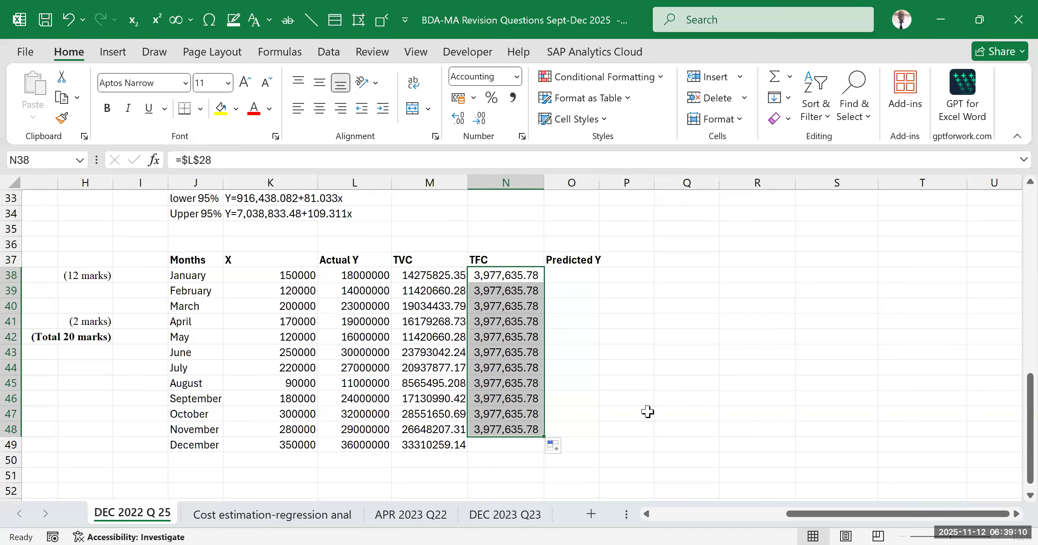
click(656, 401)
click(520, 434)
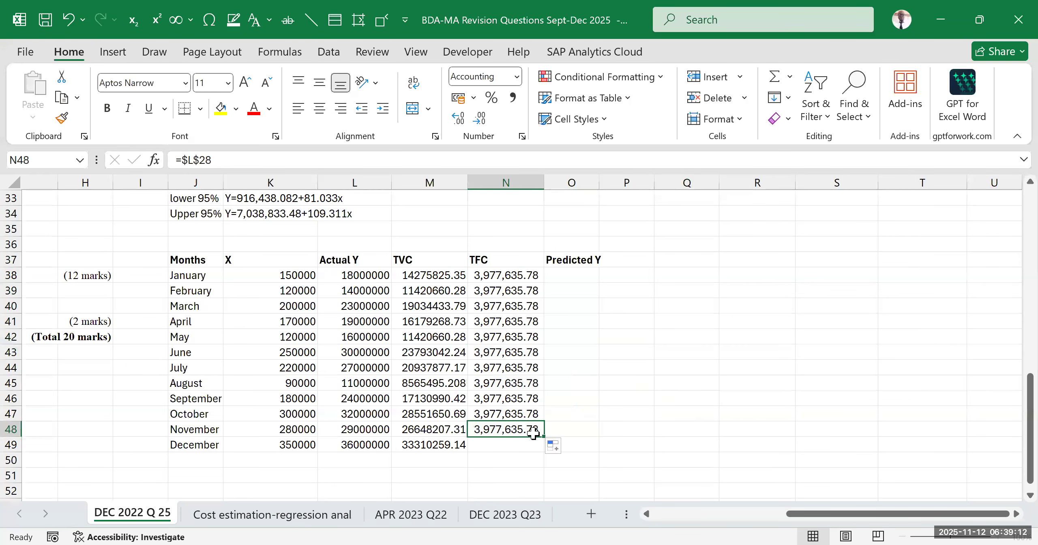
drag(543, 437, 539, 447)
click(732, 388)
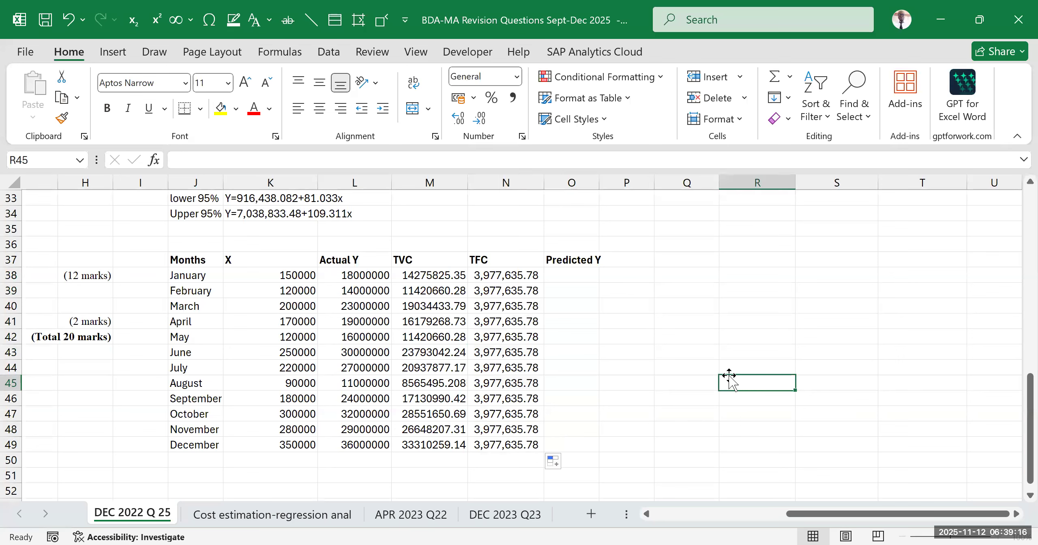
Review the TFC, TVC and empty Predicted Y columns against the regression output, the source cost data and the part (c) requirement
drag(575, 260, 590, 399)
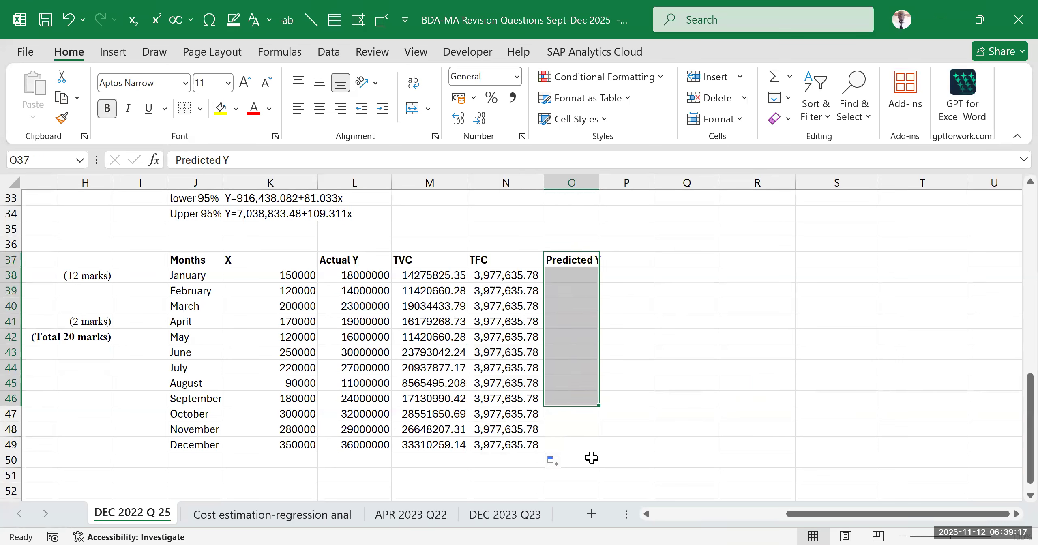
click(749, 398)
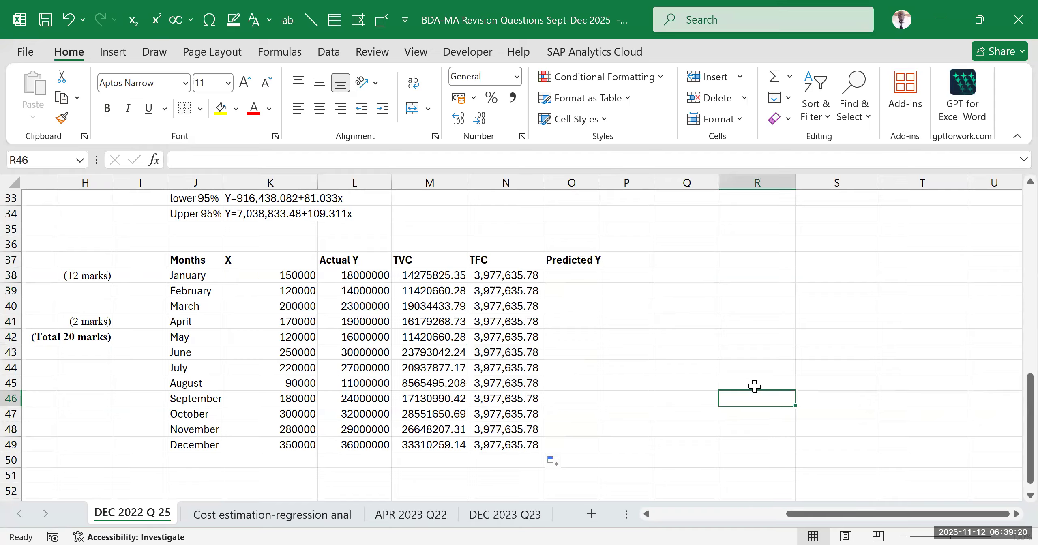
click(576, 274)
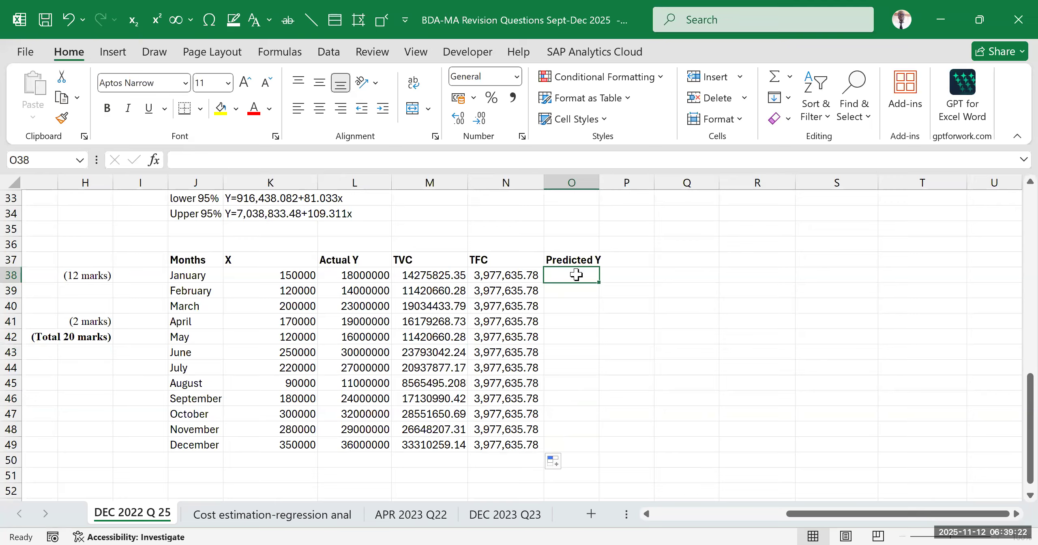
click(774, 295)
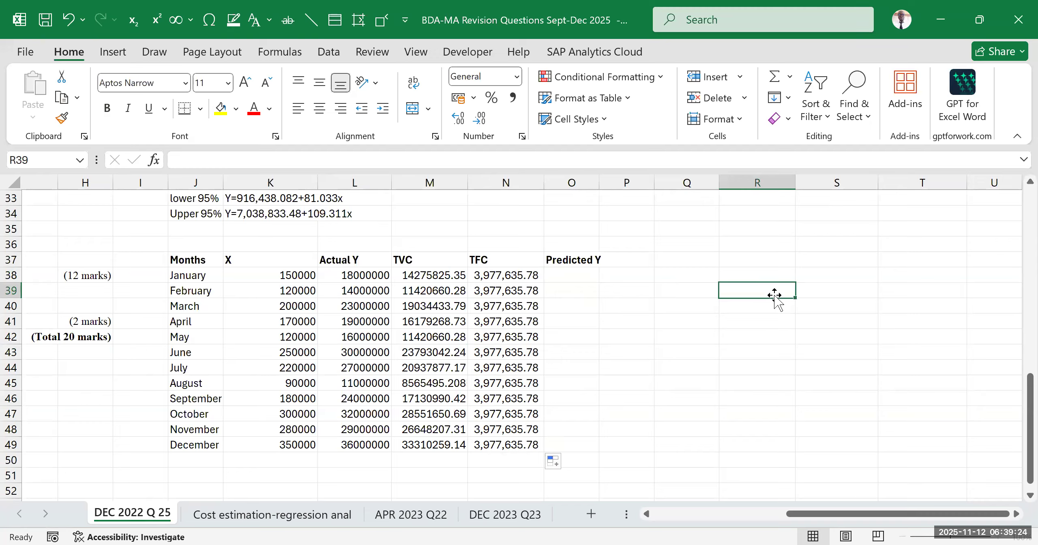
drag(505, 275, 499, 357)
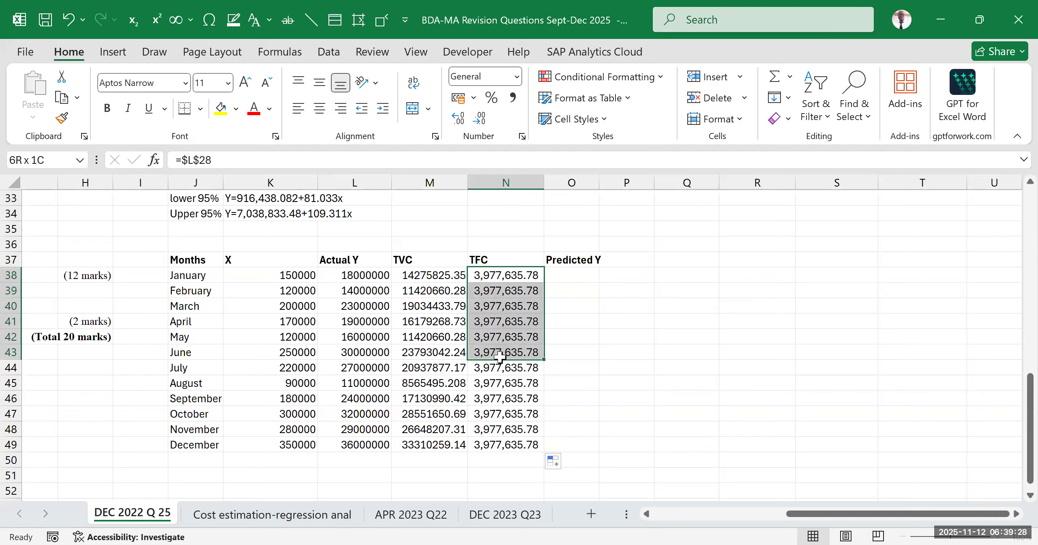
click(432, 275)
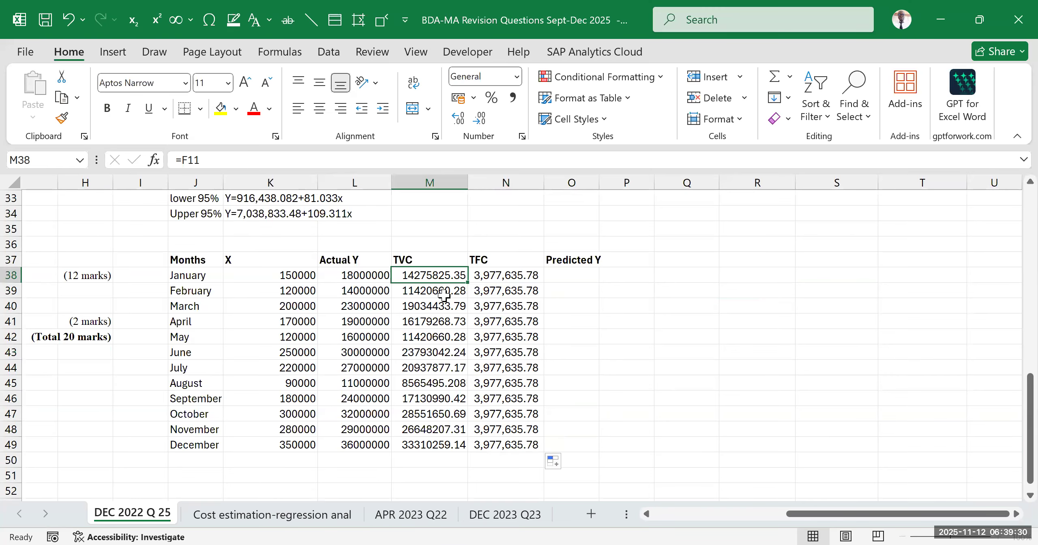
scroll(447, 292, up, 3)
scroll(458, 348, up, 6)
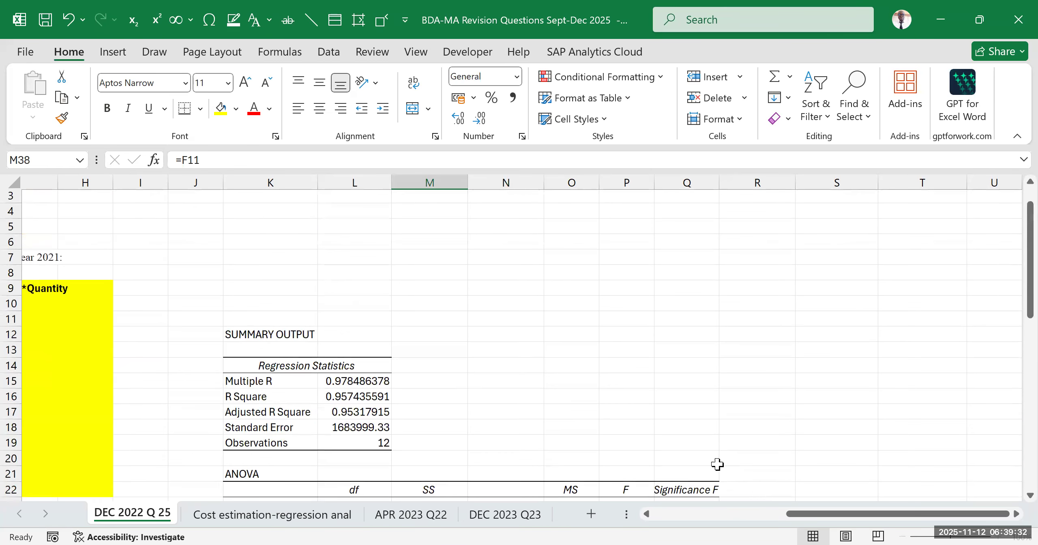
scroll(726, 467, down, 2)
drag(818, 517, 630, 521)
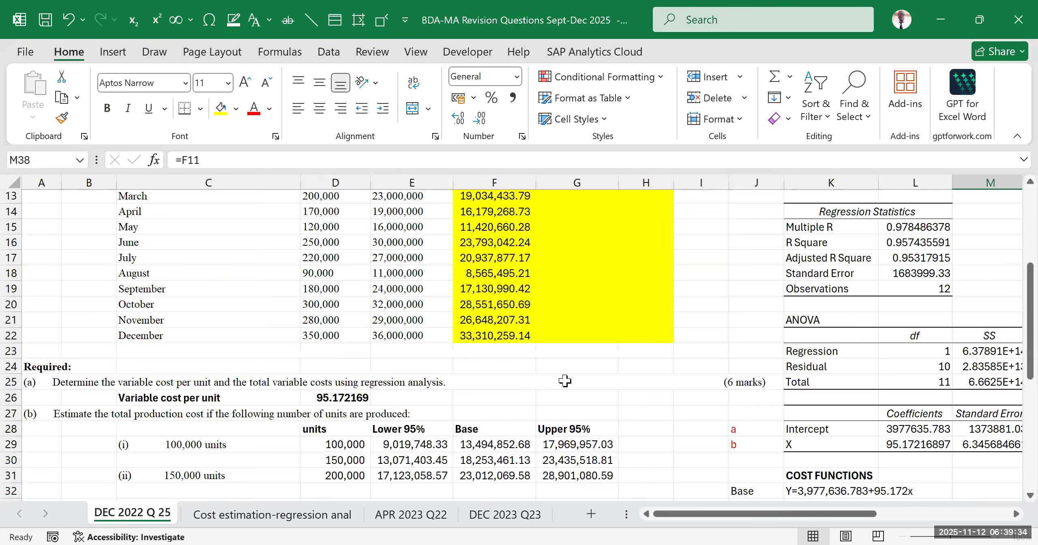
scroll(873, 454, down, 2)
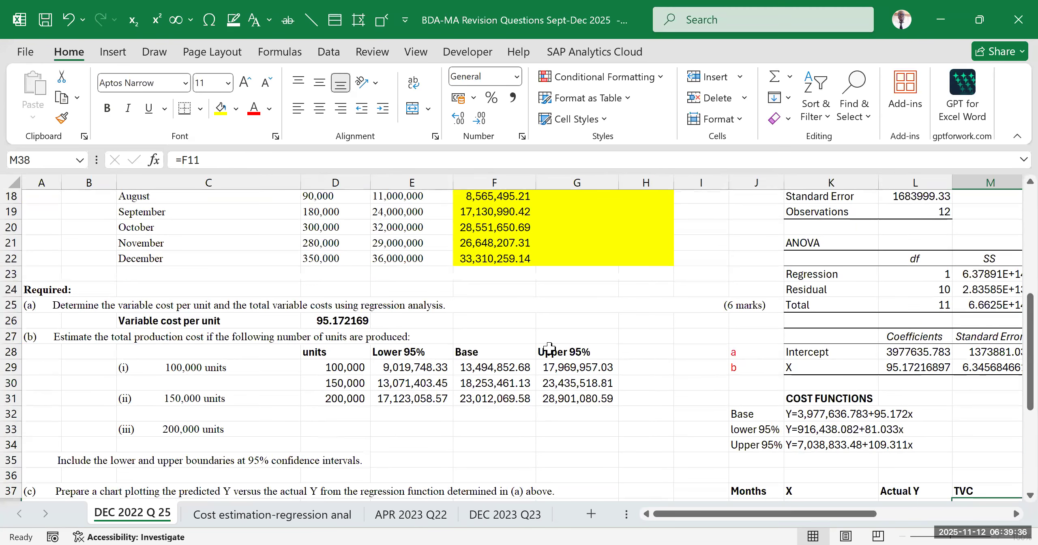
drag(807, 227, 937, 373)
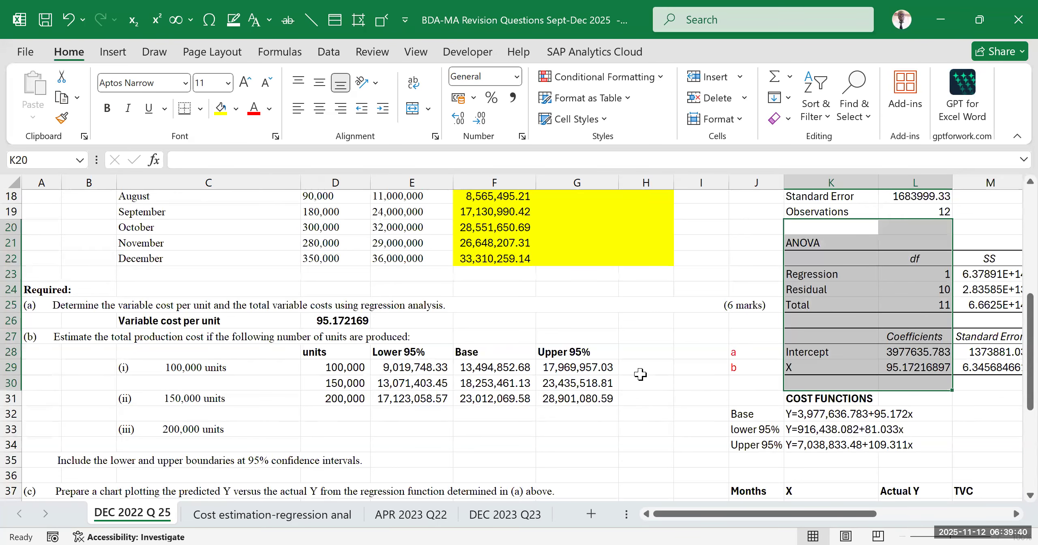
scroll(607, 386, down, 7)
scroll(527, 363, up, 5)
scroll(533, 354, down, 3)
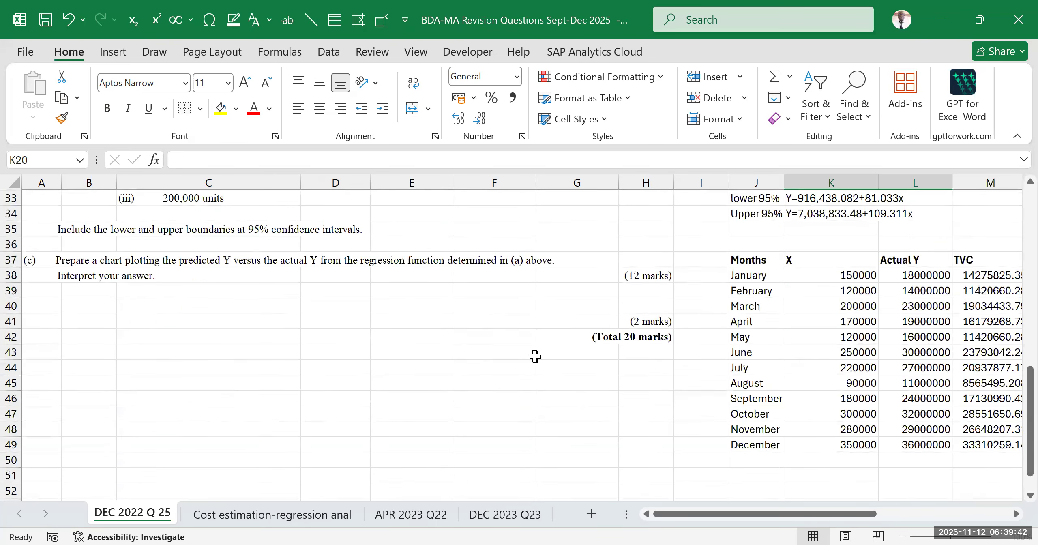
drag(777, 514, 900, 496)
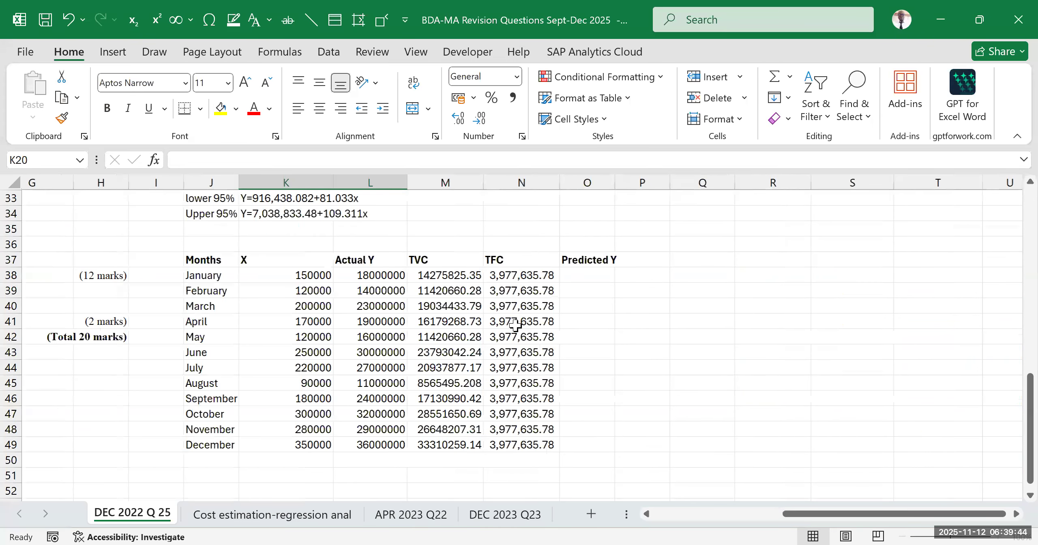
Apply the comma number style to the Actual Y, TVC and TFC values in L38:N49
drag(452, 279, 441, 445)
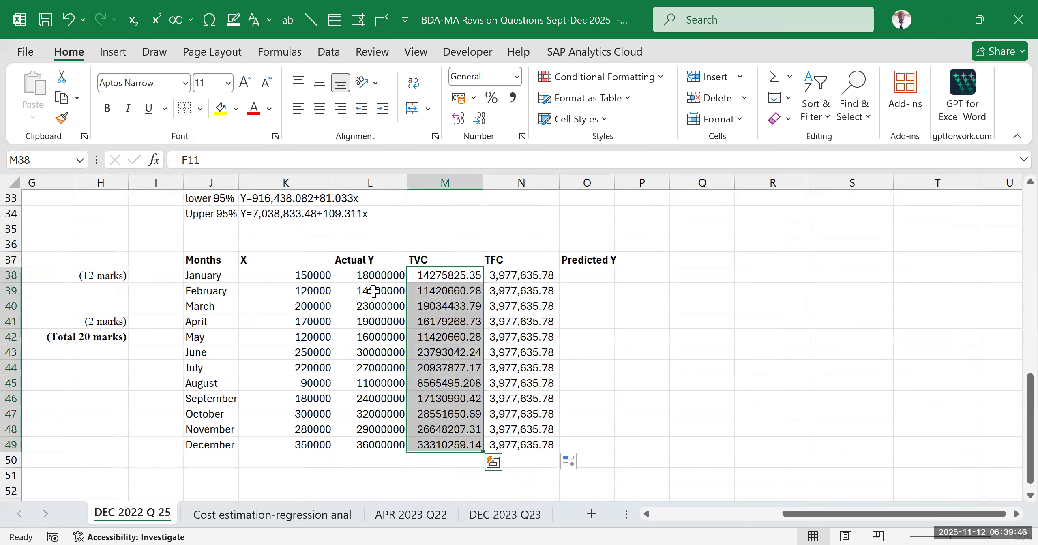
click(370, 274)
click(367, 336)
drag(349, 276, 540, 446)
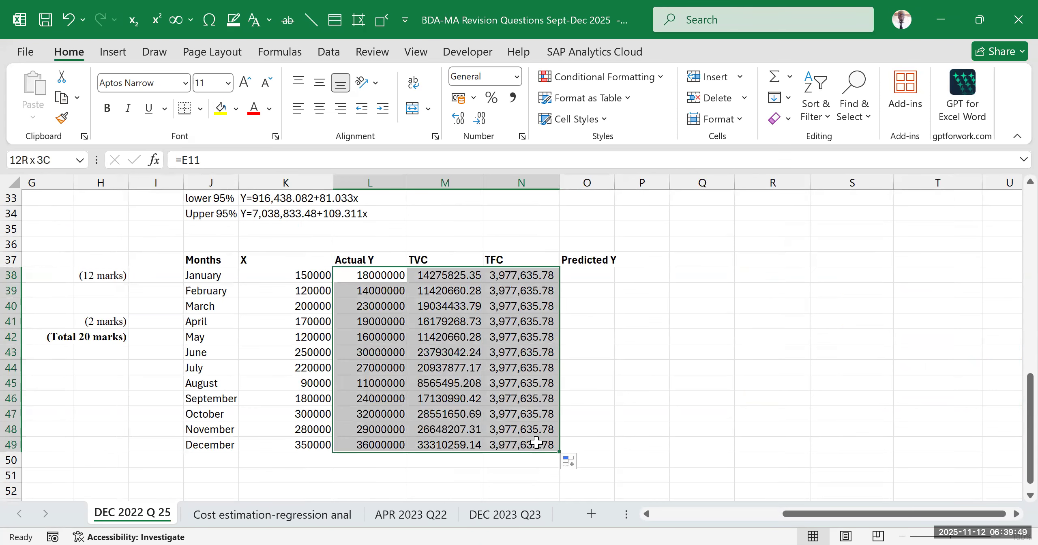
click(514, 99)
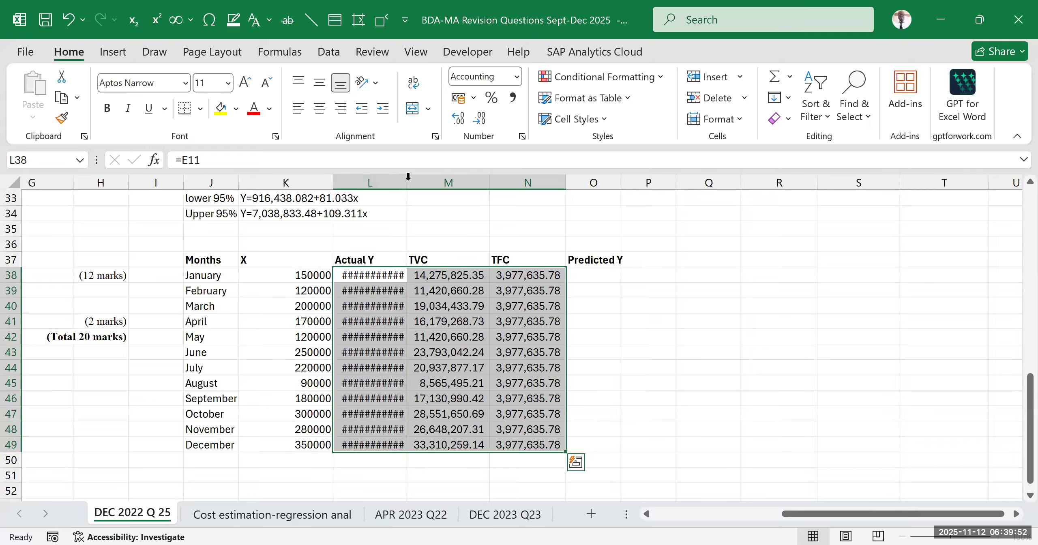
click(712, 352)
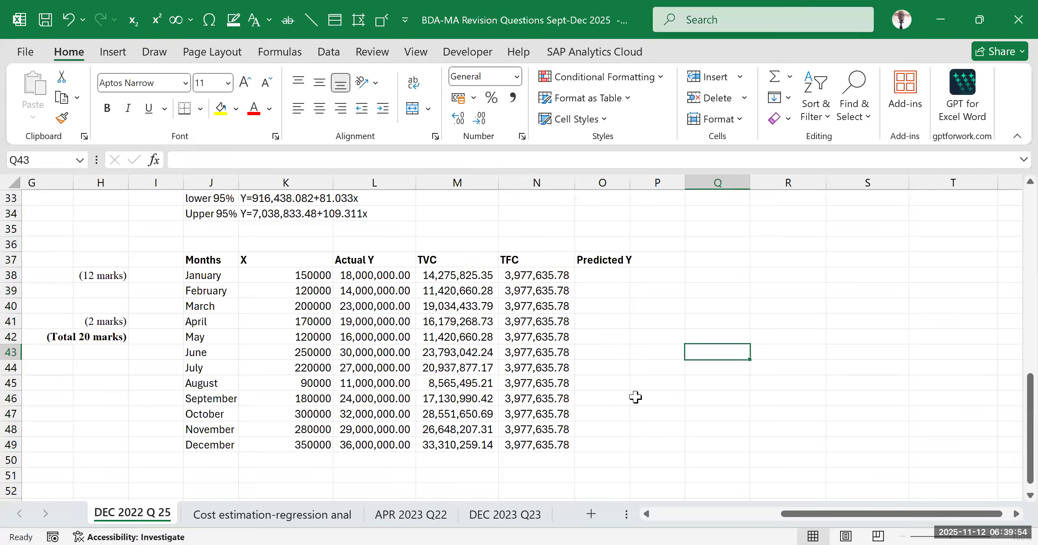
Calculate January's Predicted Y in O38 as TVC plus TFC with the formula =M38+N38
click(607, 275)
text(=)
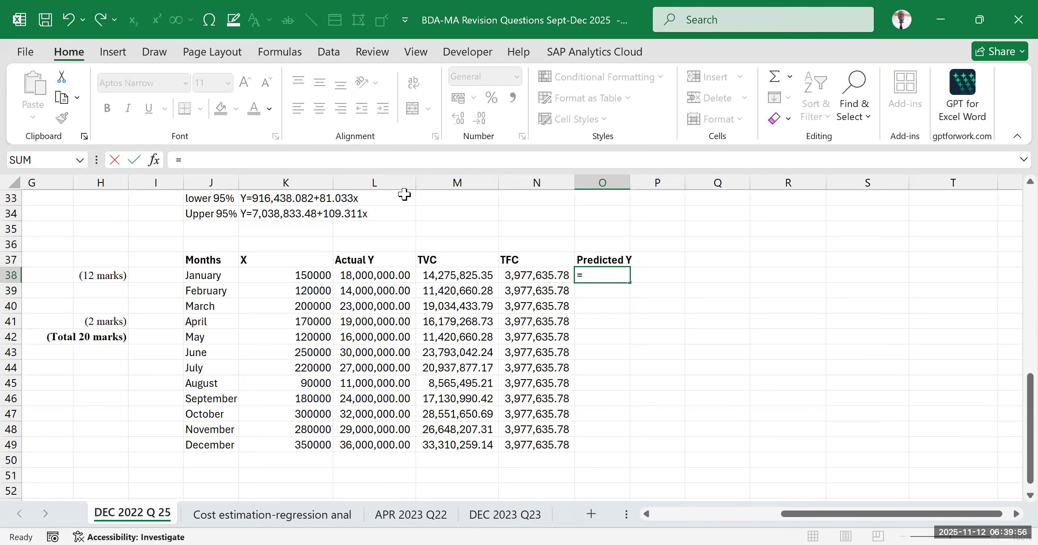
click(451, 276)
text(+)
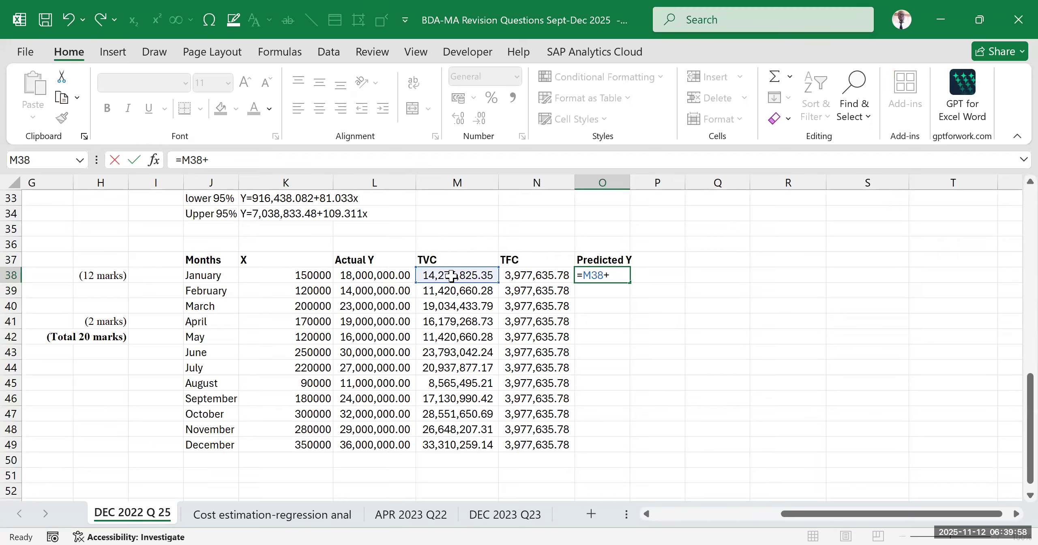
click(546, 276)
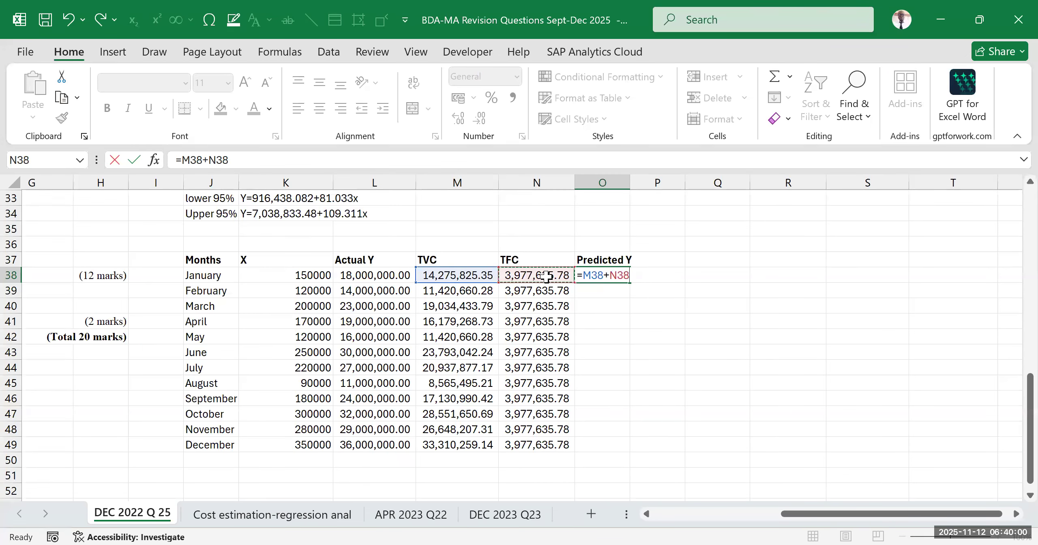
key(Return)
Fill the Predicted Y formula from O38 down to the December row, O49
click(613, 277)
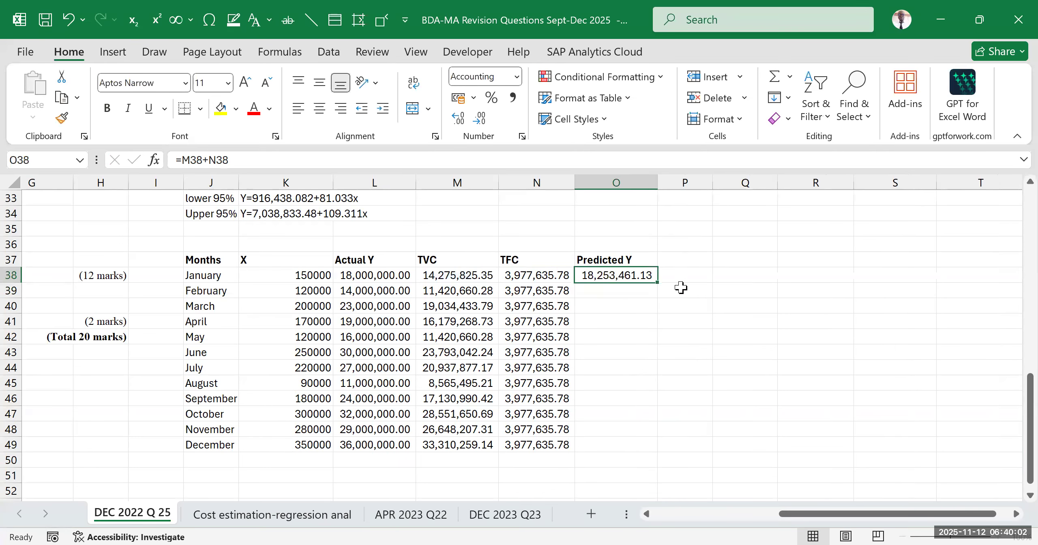
double_click(657, 283)
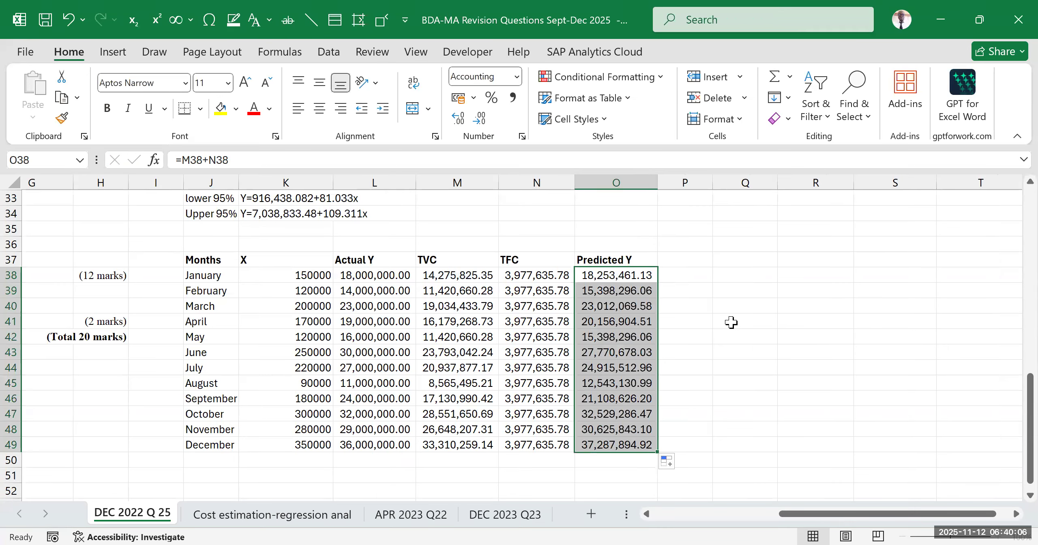
click(795, 350)
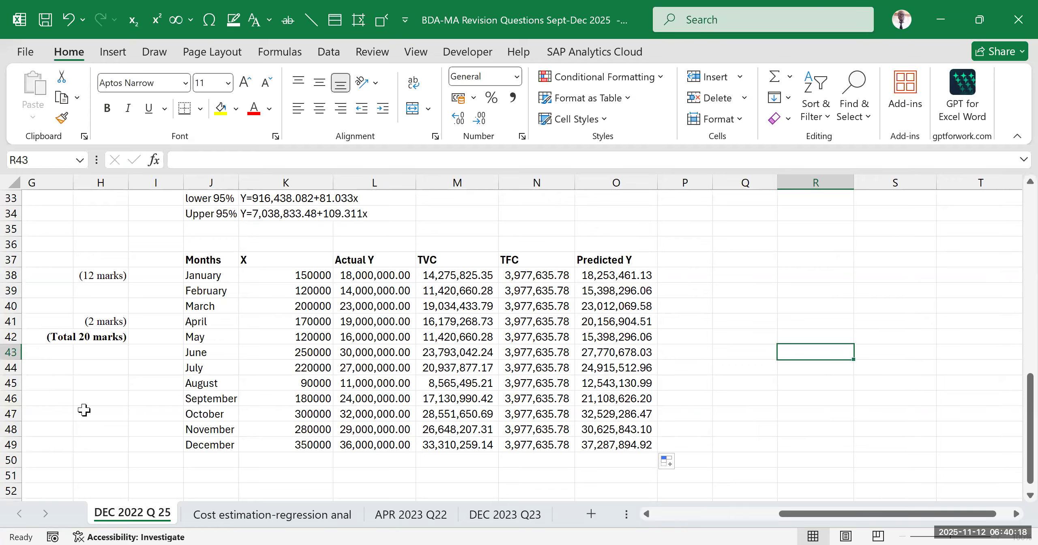
Compare the recommended charts for the whole table J37:O49 and insert the Stacked Column chart
key(alt+n)
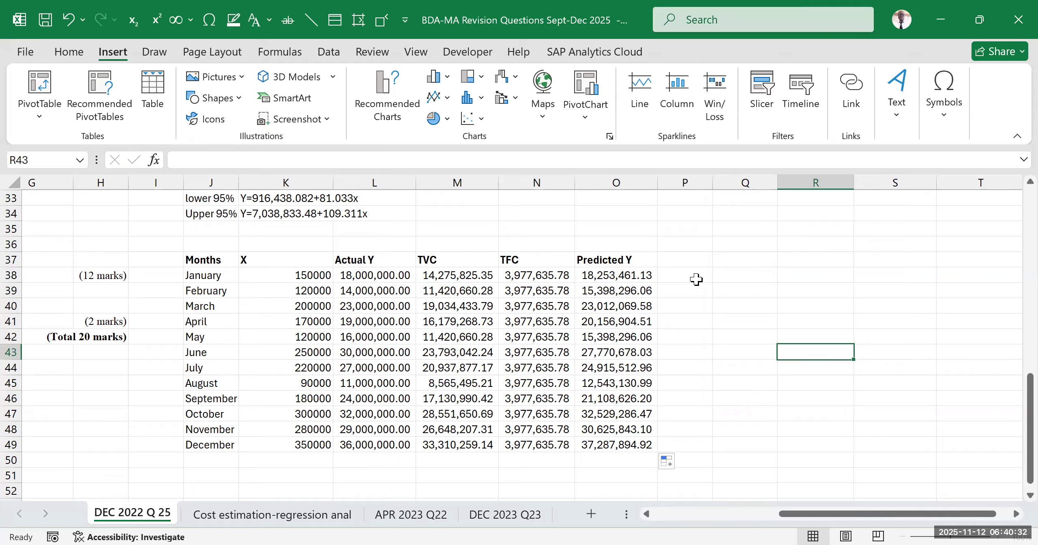
drag(199, 259, 606, 438)
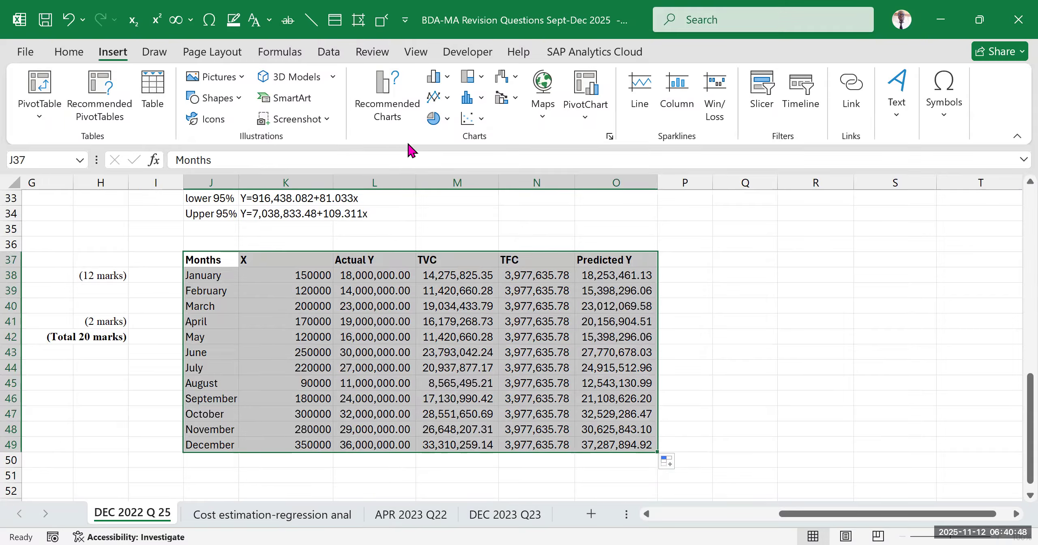
click(613, 135)
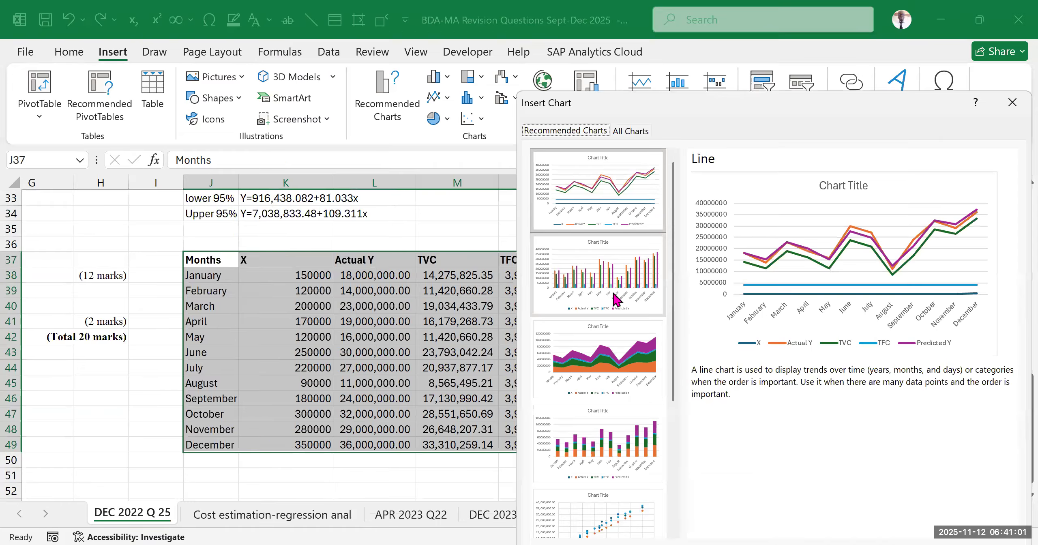
click(595, 269)
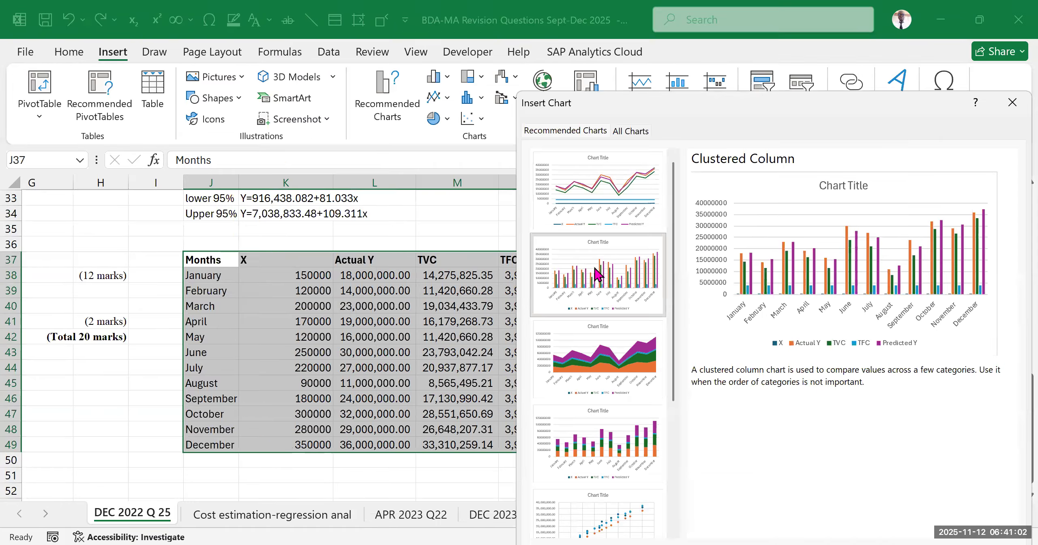
click(594, 337)
click(591, 418)
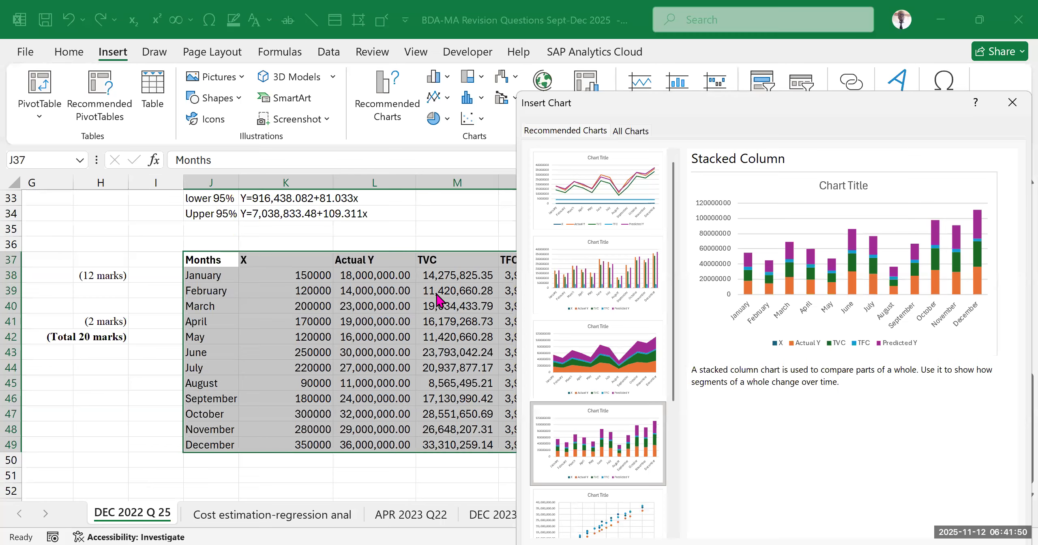
scroll(612, 268, down, 5)
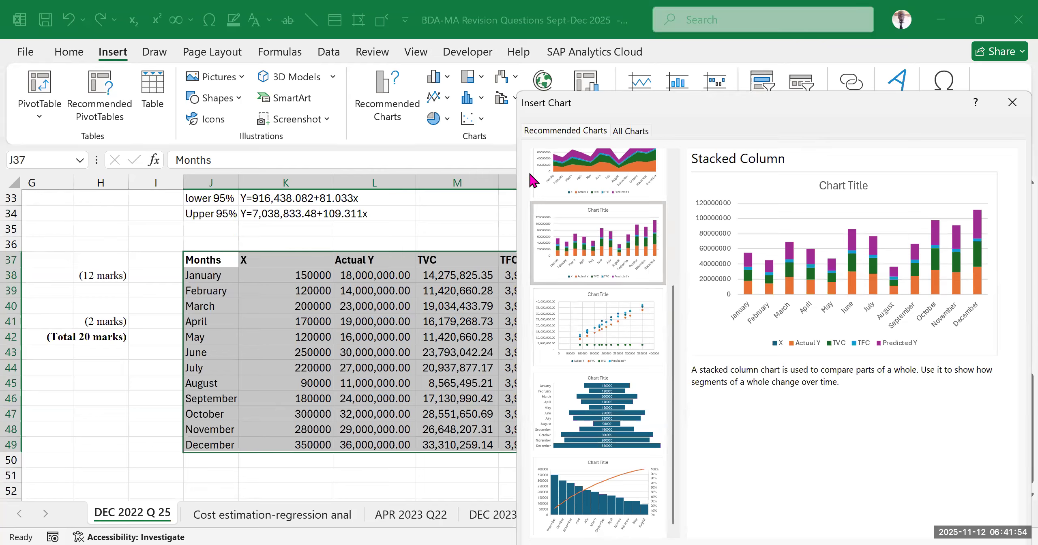
key(Return)
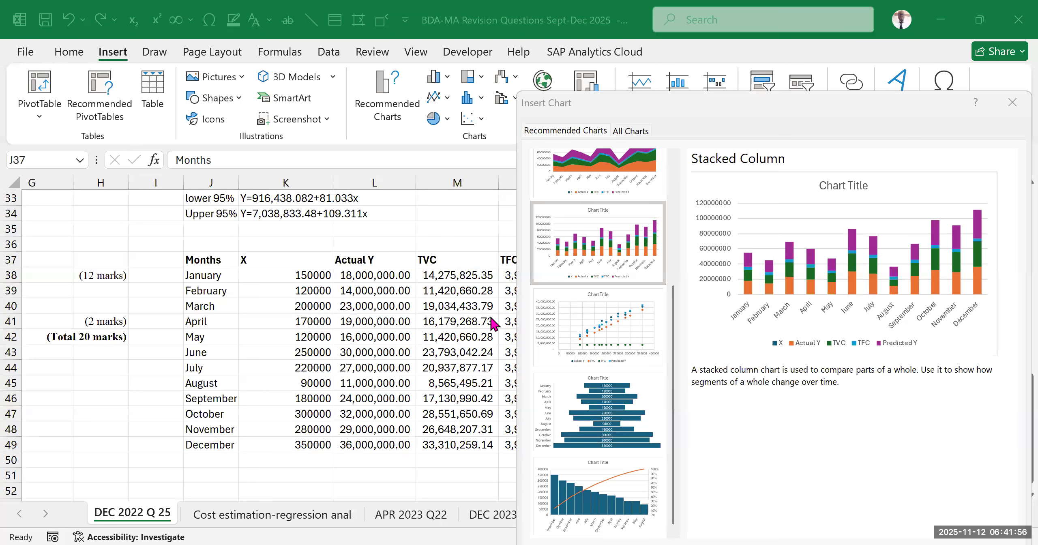
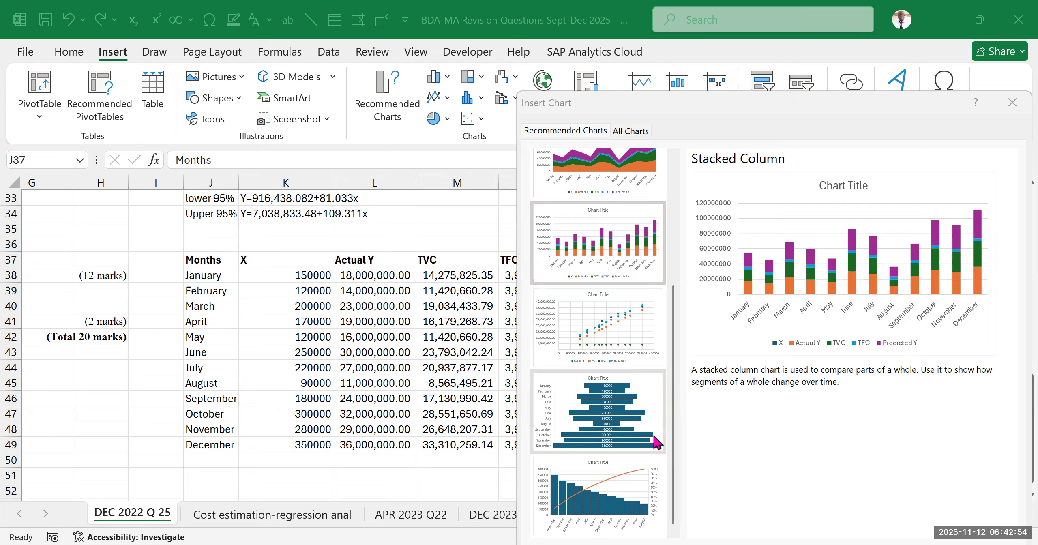
Compare the Funnel, Stacked Area, Pareto and Line previews among the recommended charts for the table J37:O49
click(657, 442)
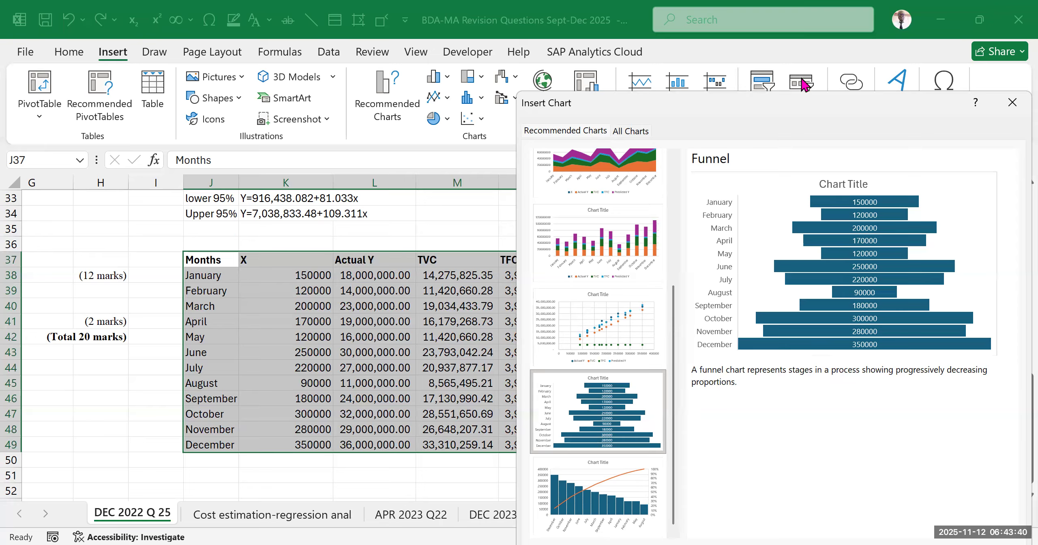
click(578, 175)
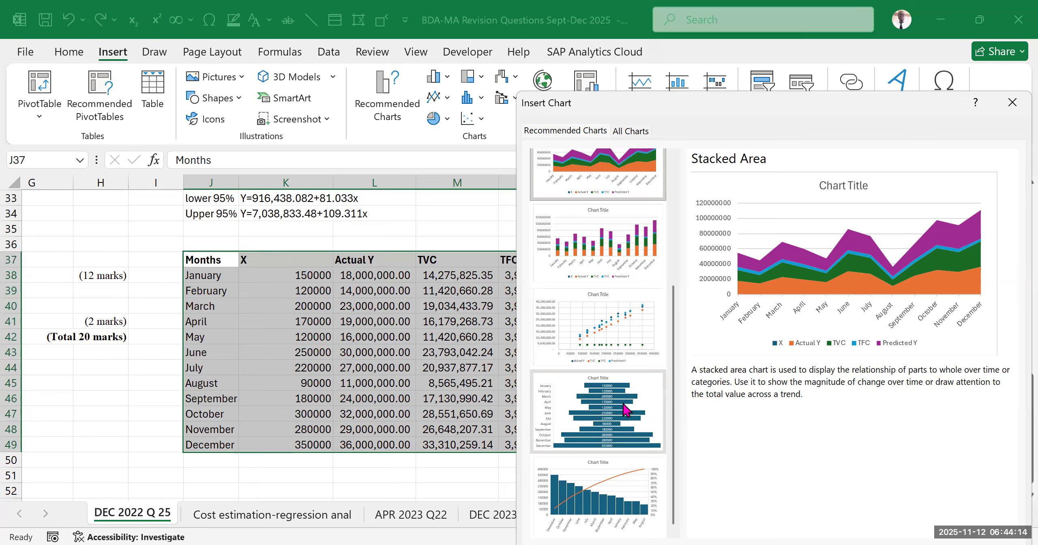
click(599, 501)
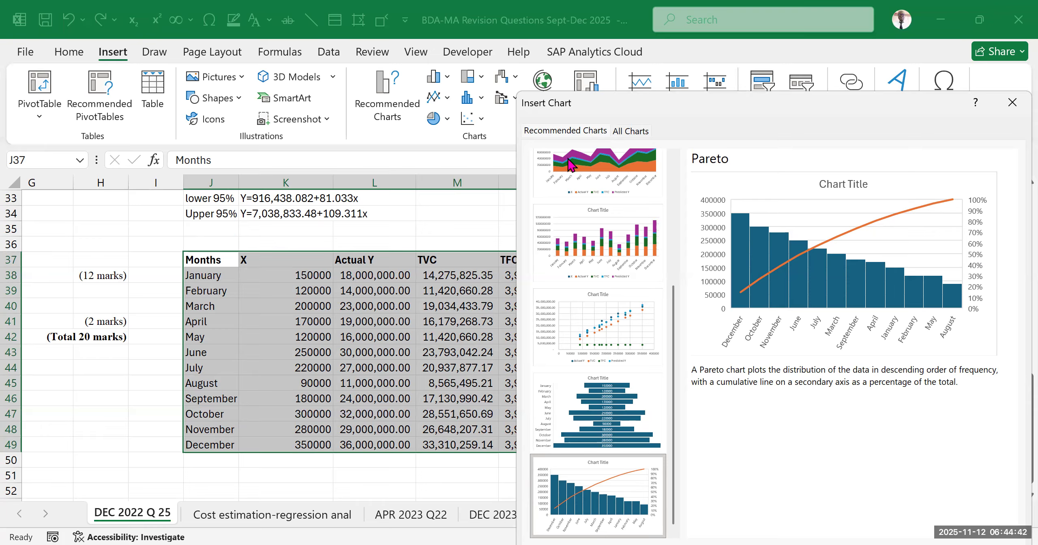
key(Return)
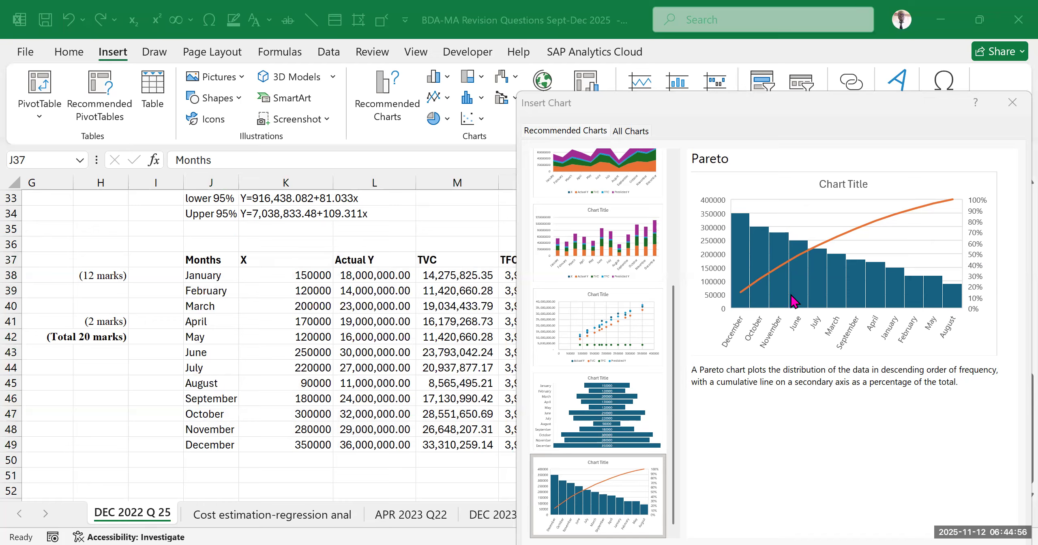
scroll(645, 357, up, 4)
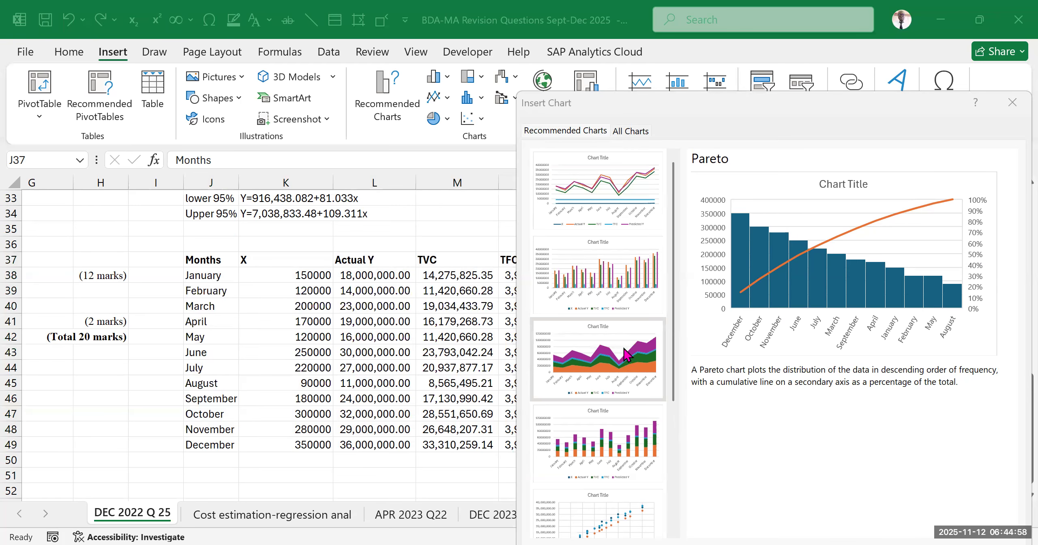
scroll(598, 227, down, 2)
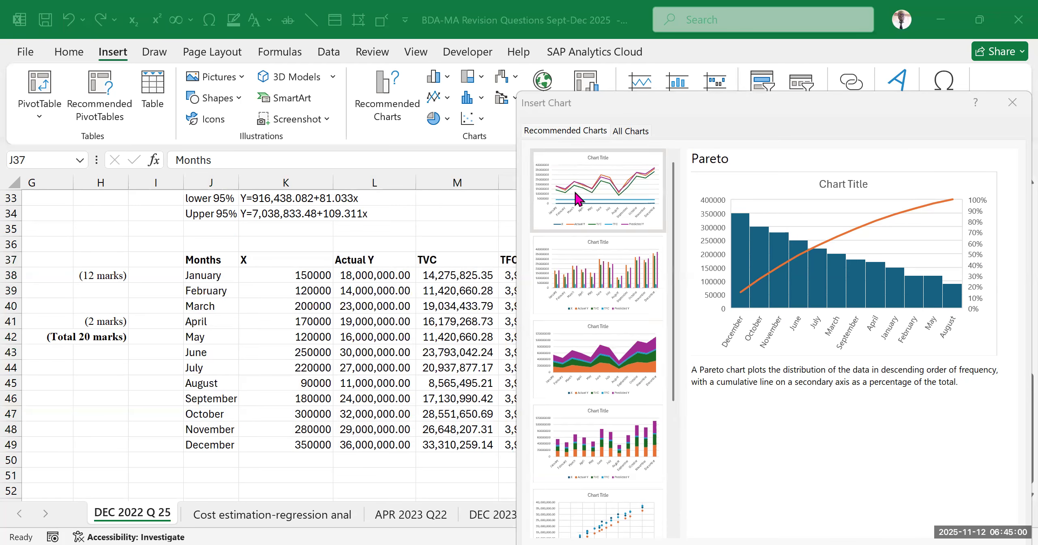
click(598, 191)
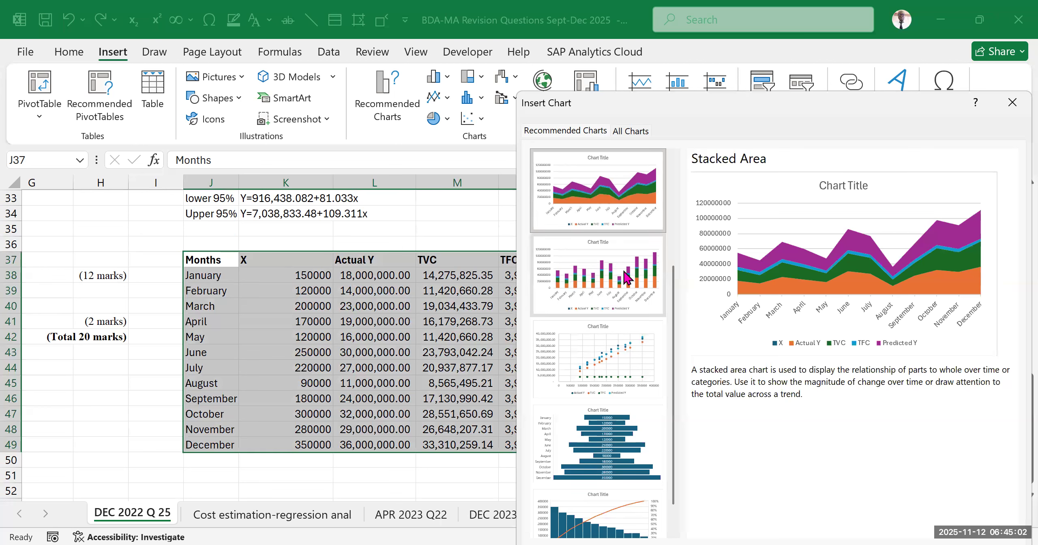
scroll(629, 259, up, 2)
click(614, 198)
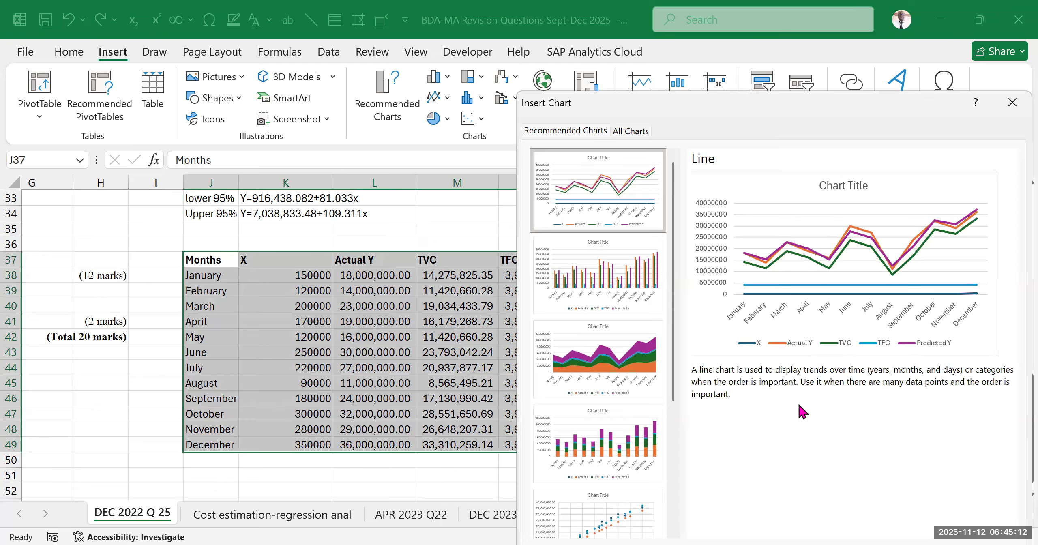
Insert the recommended Clustered Column chart for the table J37:O49
click(579, 259)
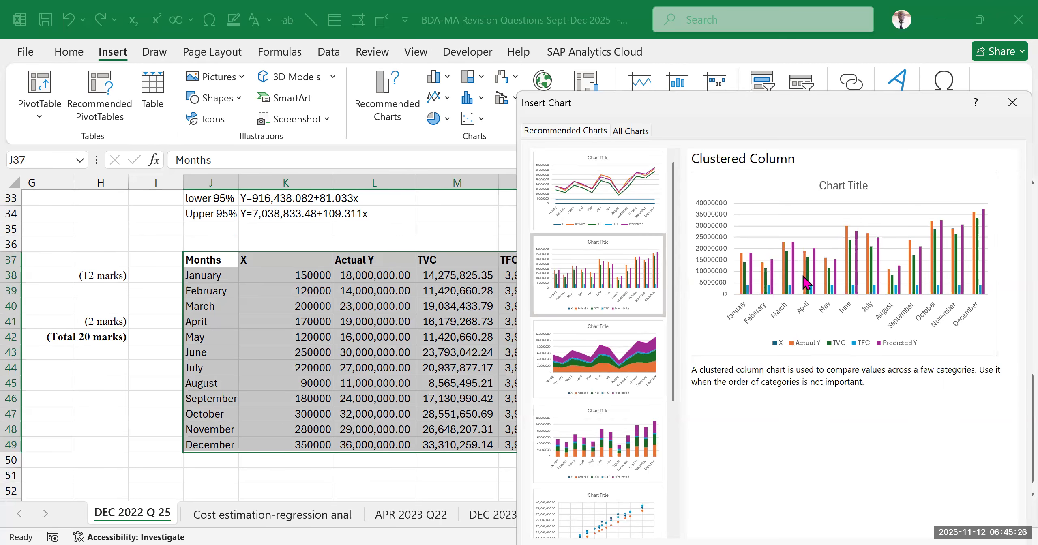
click(603, 271)
key(Return)
Move the clustered column chart off the data so it sits below the table's December row
scroll(599, 392, down, 3)
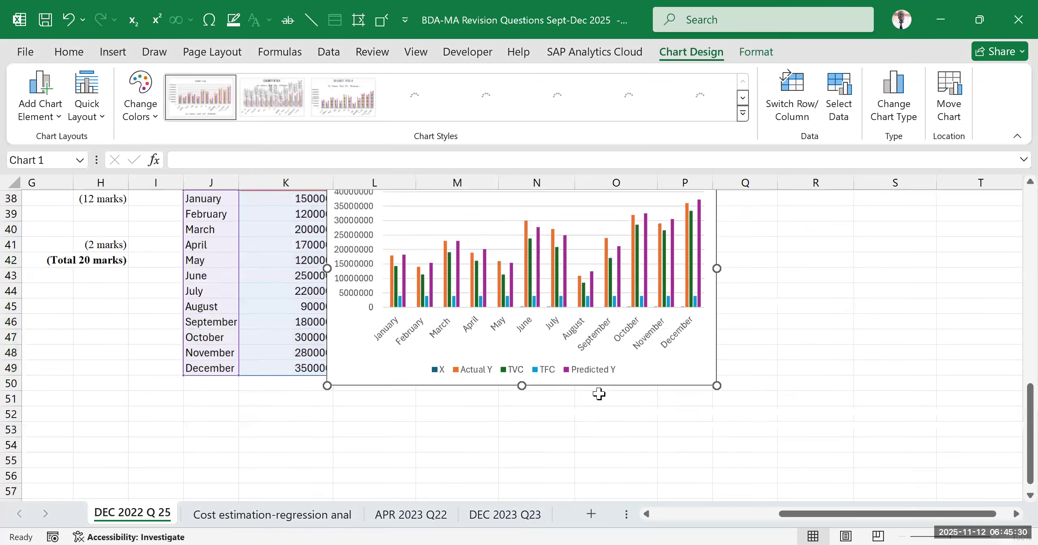
drag(598, 308, 552, 514)
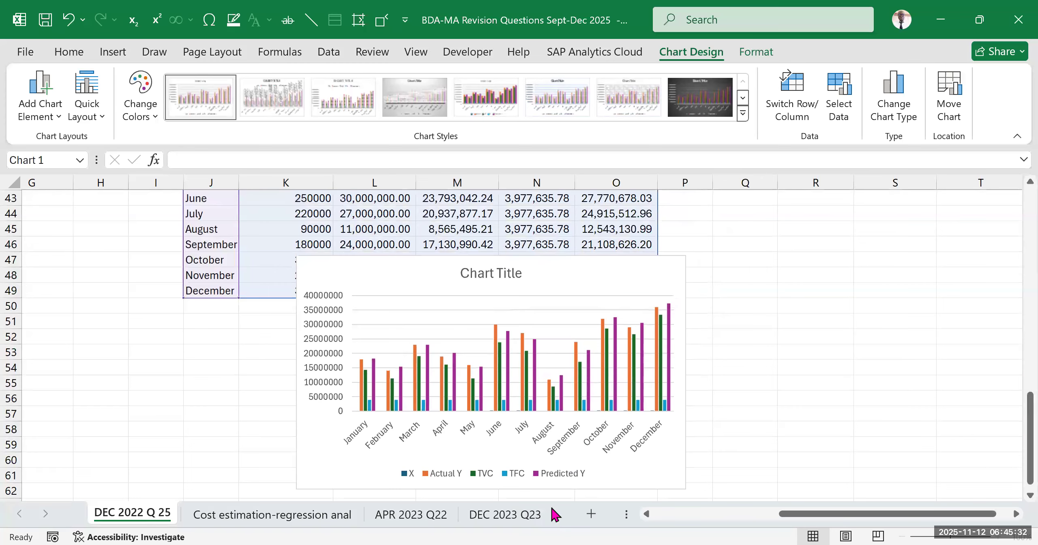
scroll(688, 360, down, 3)
scroll(575, 239, up, 2)
drag(563, 232, 482, 475)
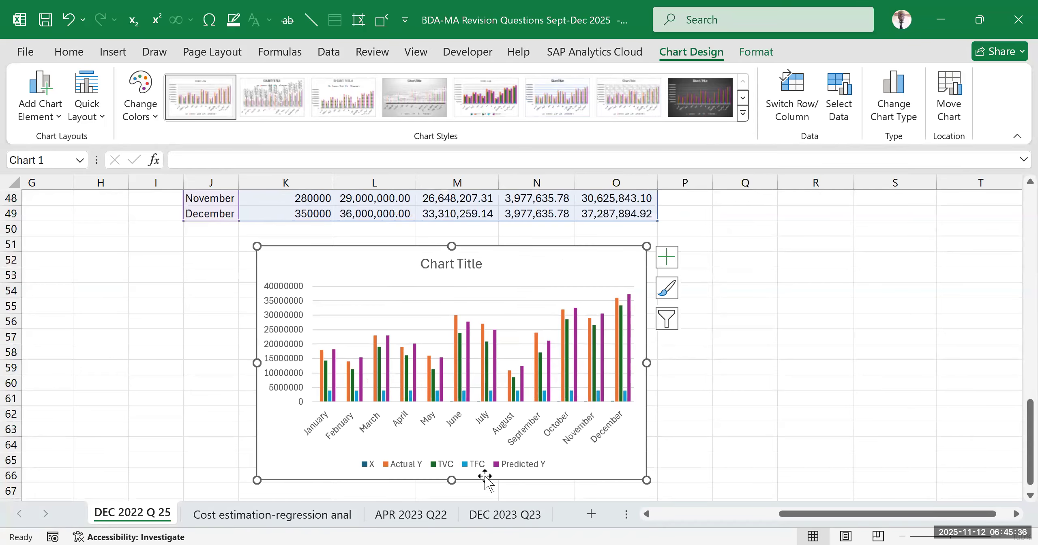
Enlarge the chart to span about columns J to P and rows 51 to 69
drag(645, 364, 696, 396)
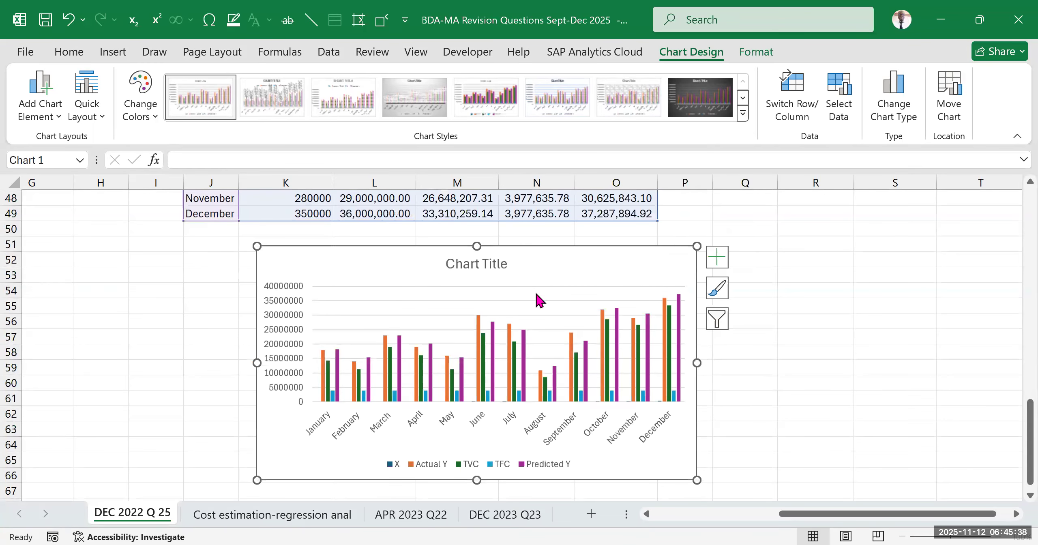
drag(477, 244, 477, 234)
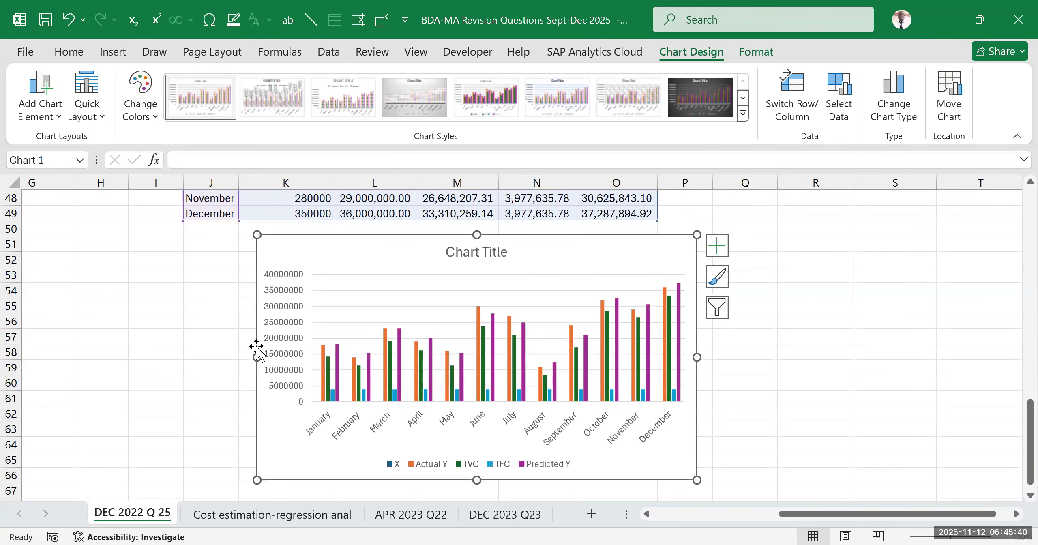
drag(257, 356, 184, 366)
scroll(422, 353, down, 2)
drag(441, 403, 448, 452)
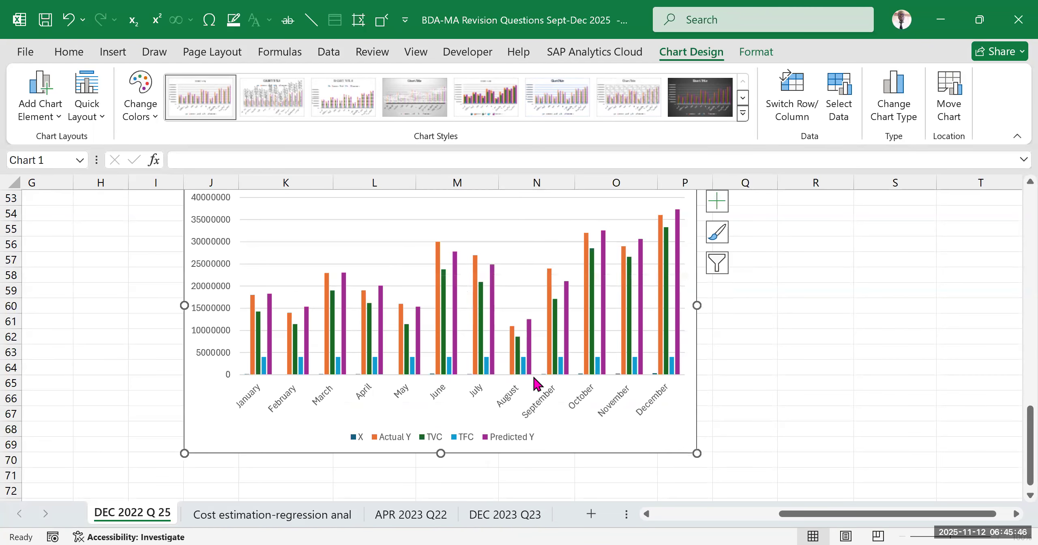
Examine the clustered column chart against the part (c) question wording and the Months to Predicted Y table
scroll(534, 383, up, 2)
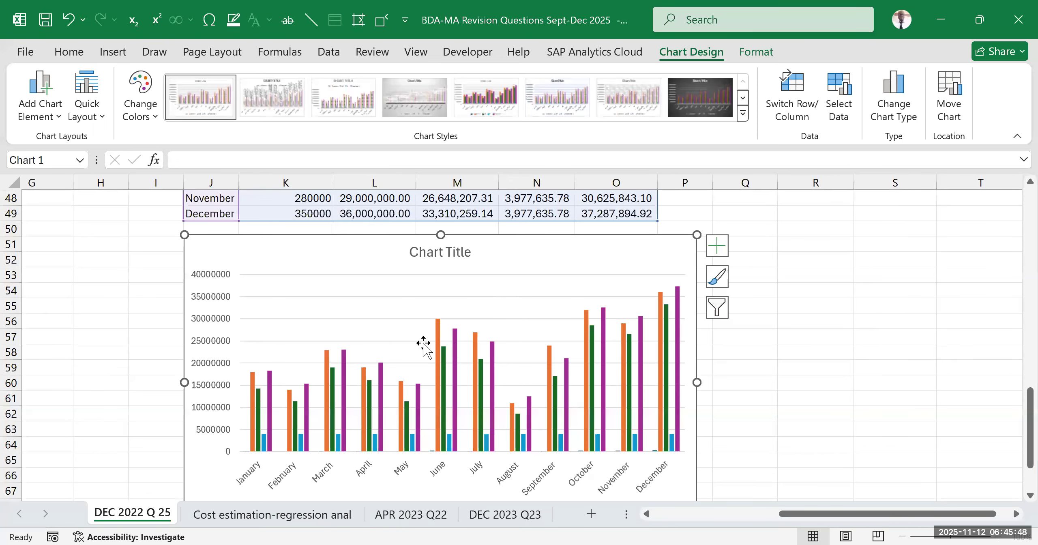
scroll(309, 372, down, 2)
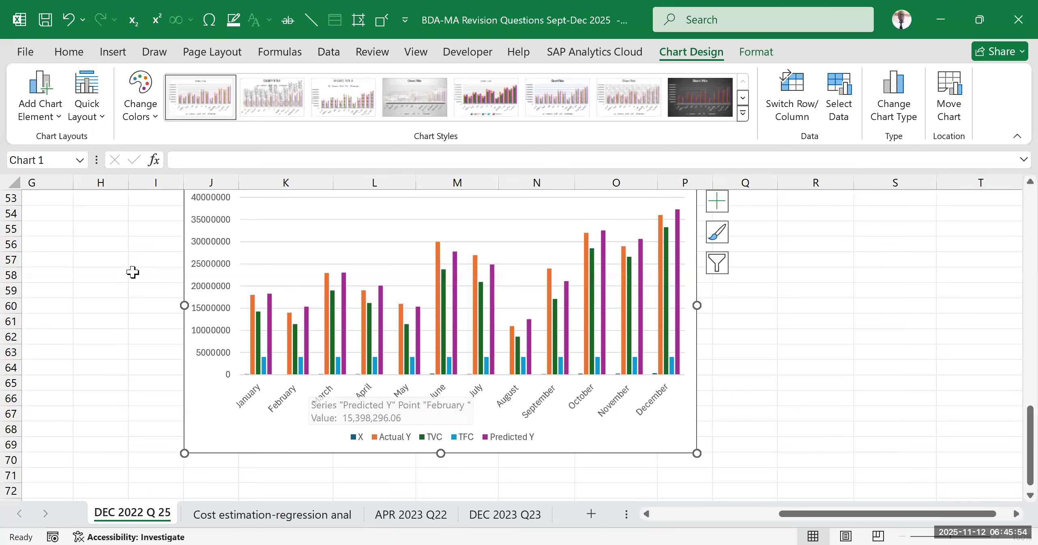
scroll(315, 296, up, 2)
scroll(405, 365, down, 2)
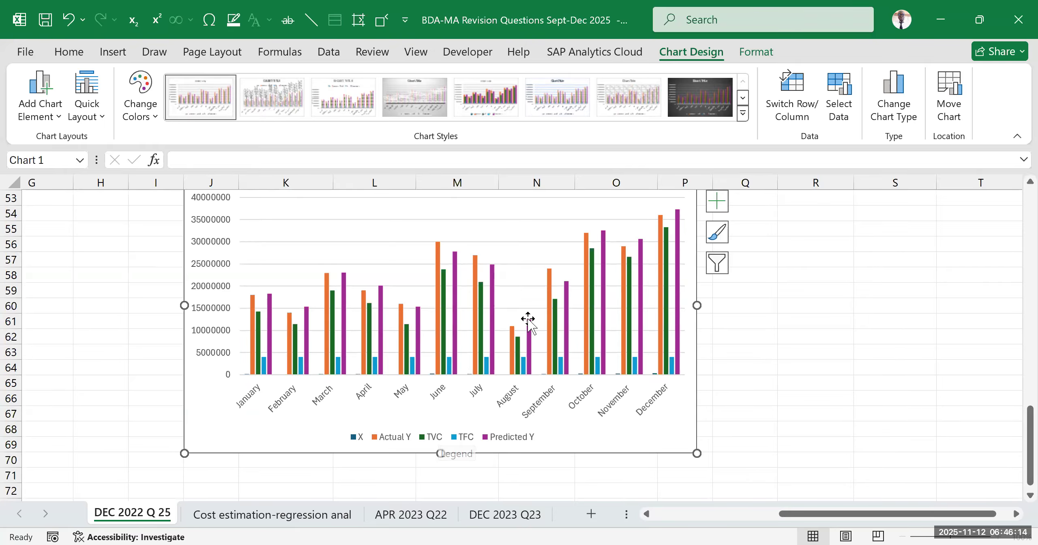
drag(788, 521, 662, 519)
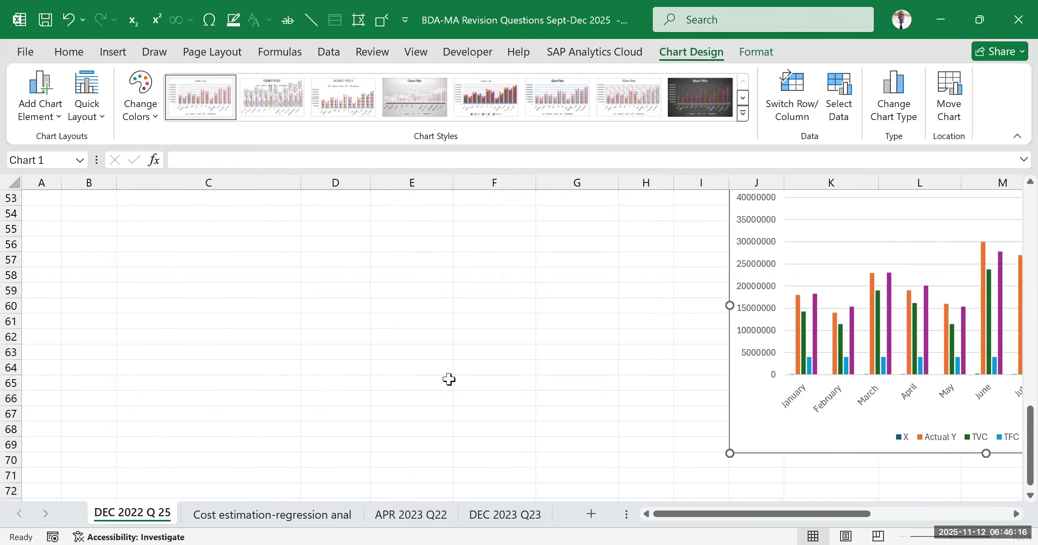
scroll(444, 353, up, 2)
scroll(442, 327, up, 3)
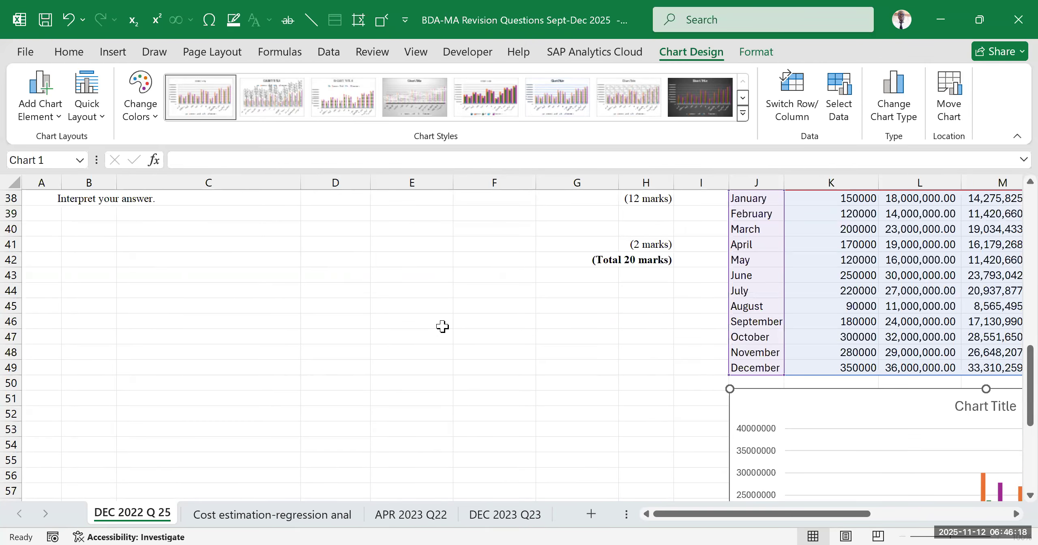
scroll(243, 393, up, 3)
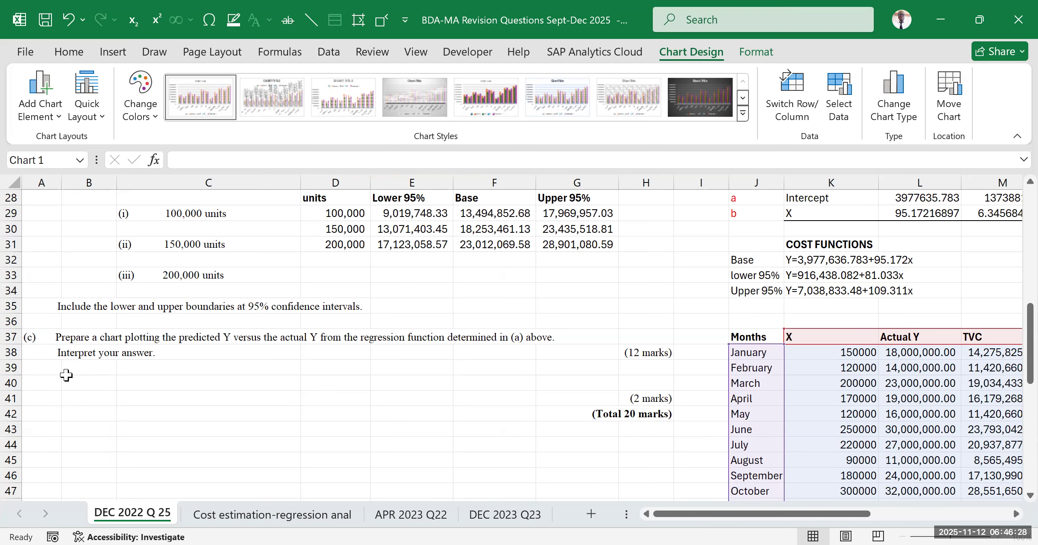
scroll(778, 417, down, 3)
drag(778, 514, 910, 514)
scroll(447, 382, up, 3)
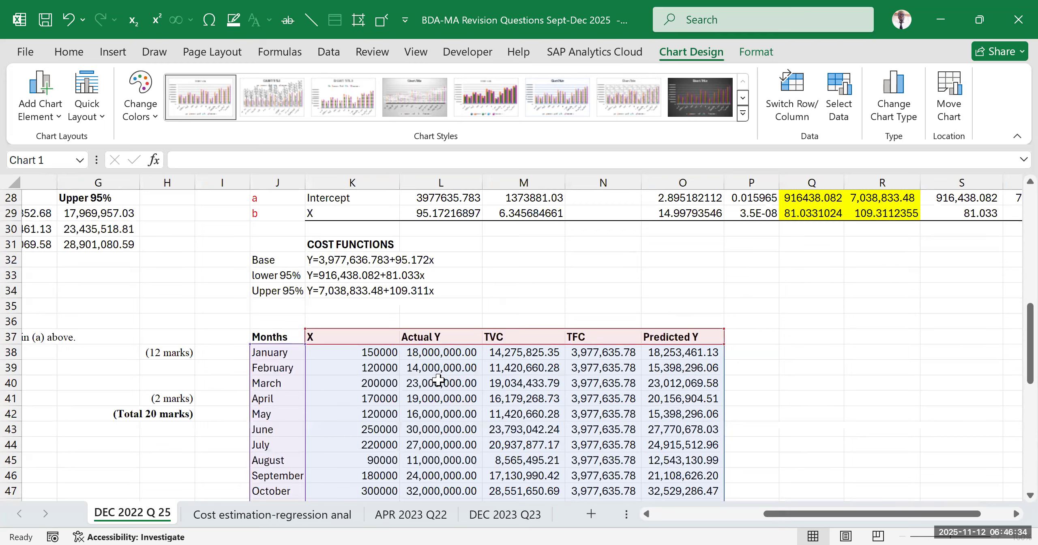
scroll(446, 381, down, 7)
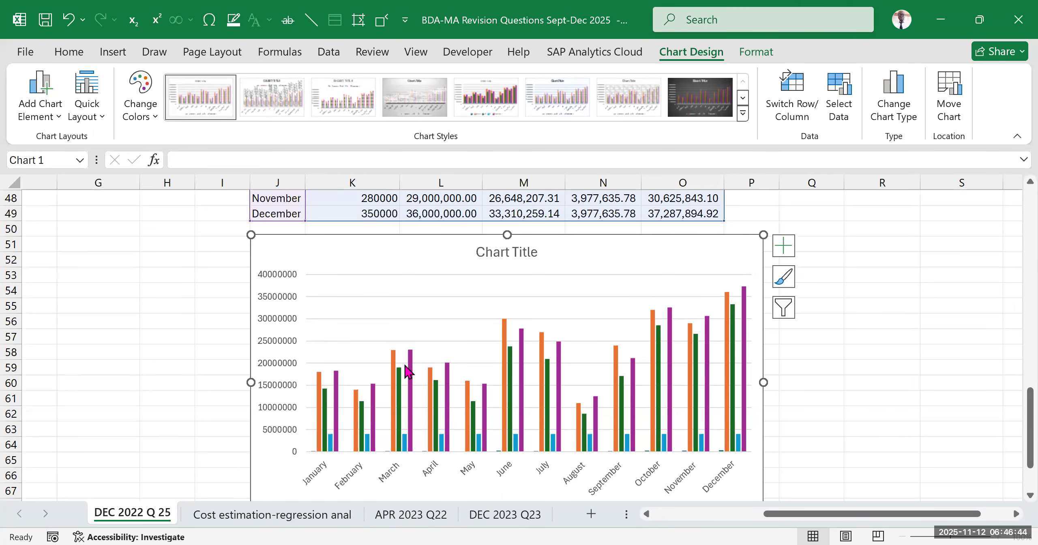
Remove the X, TVC and TFC series from the chart's data source, keeping only Actual Y and Predicted Y
mouse_move(409, 370)
click(847, 84)
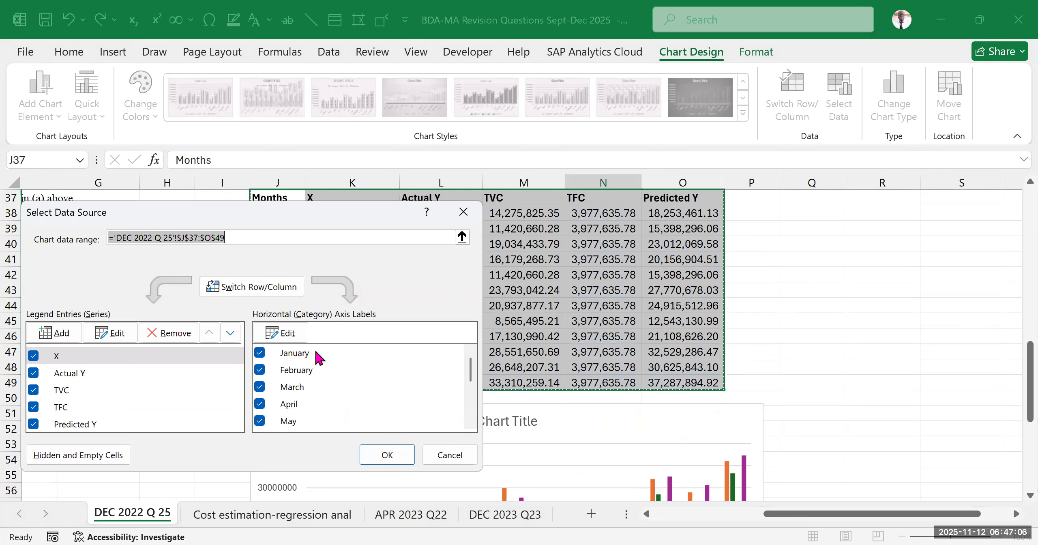
scroll(320, 395, down, 3)
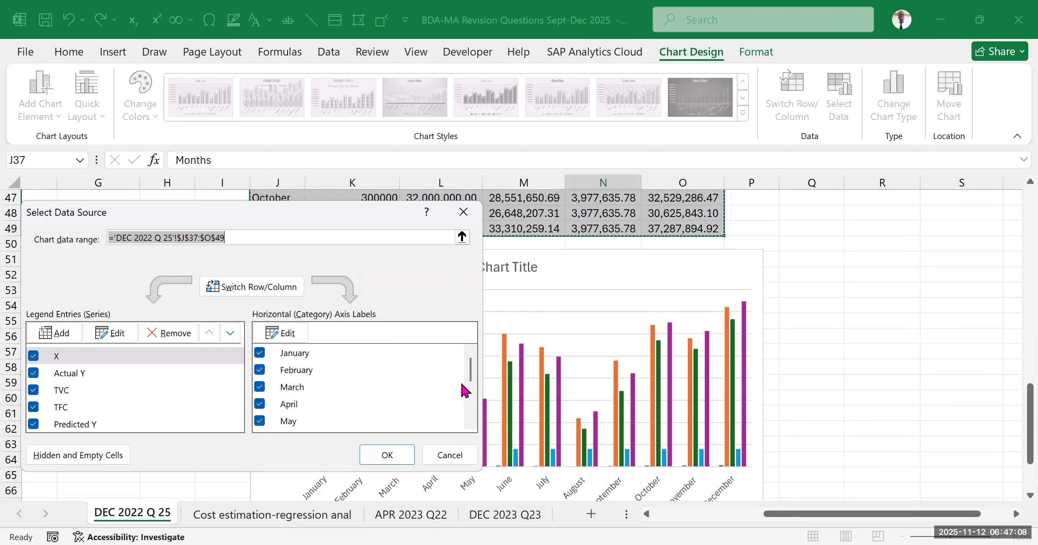
mouse_move(473, 364)
mouse_down()
mouse_move(472, 405)
mouse_move(478, 366)
mouse_up()
click(86, 358)
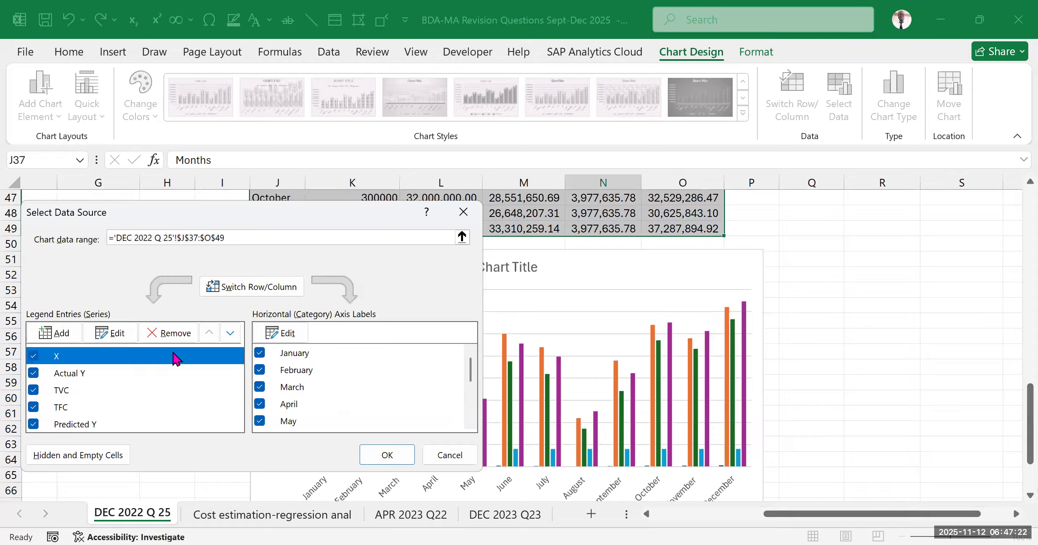
click(175, 334)
click(80, 374)
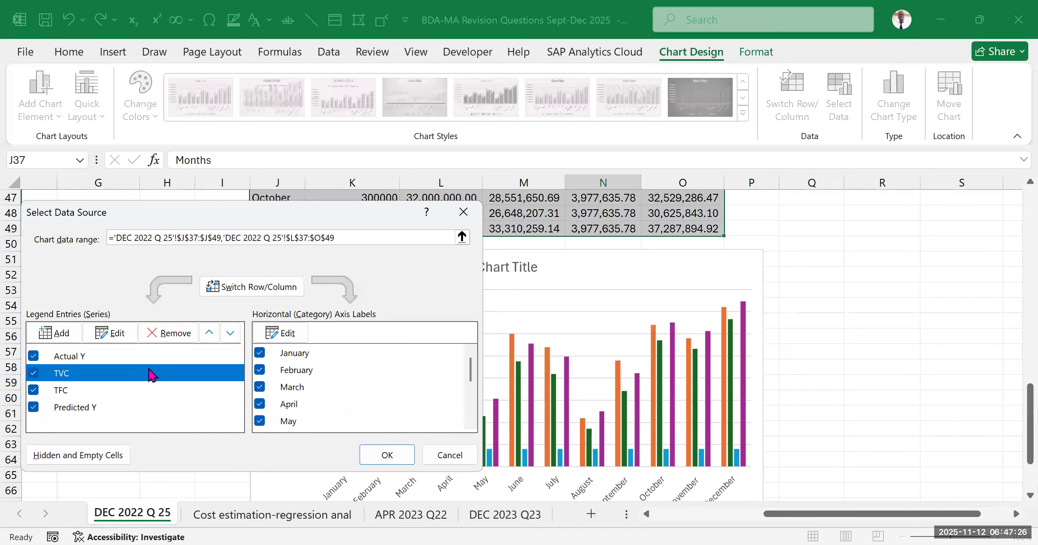
click(168, 337)
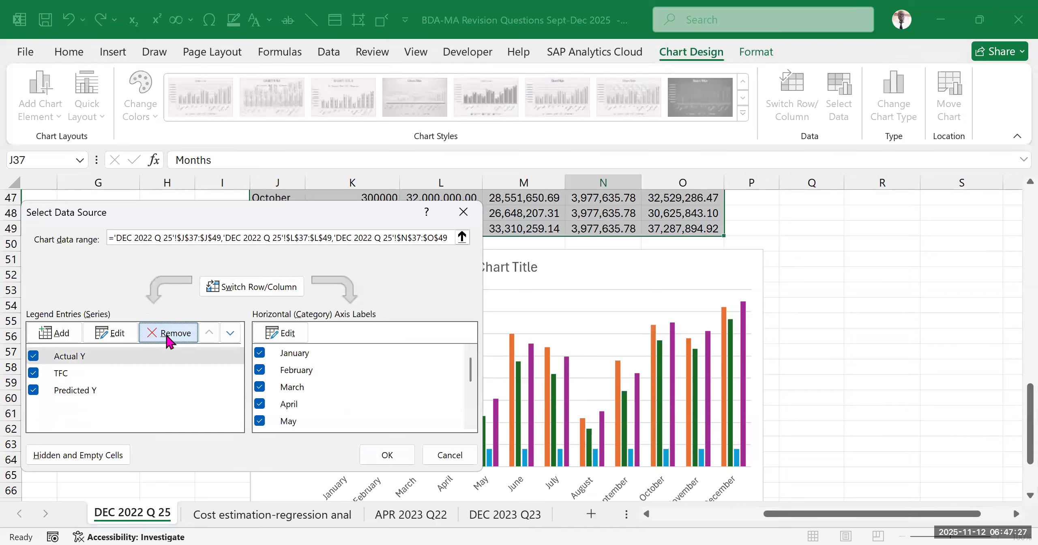
click(73, 375)
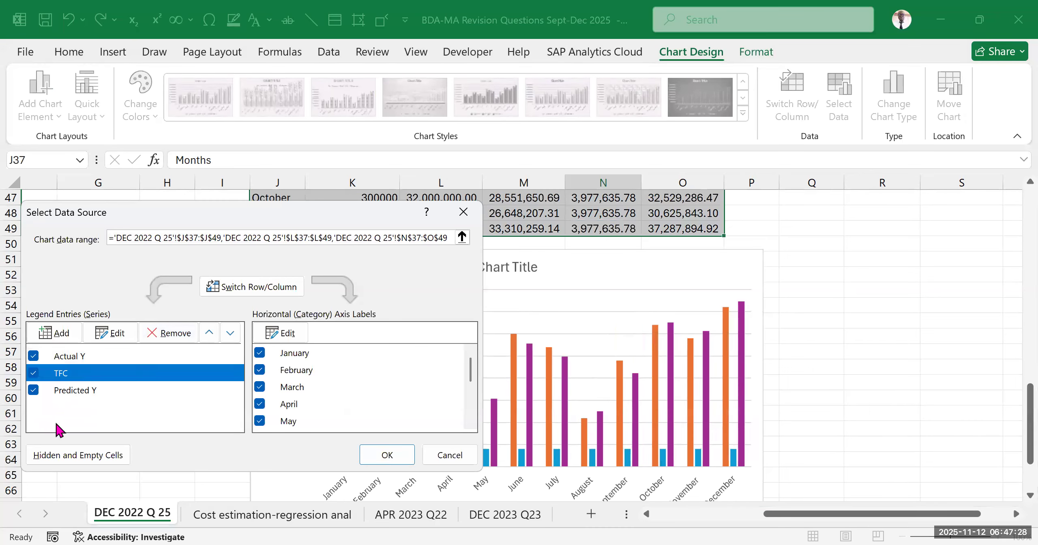
click(175, 333)
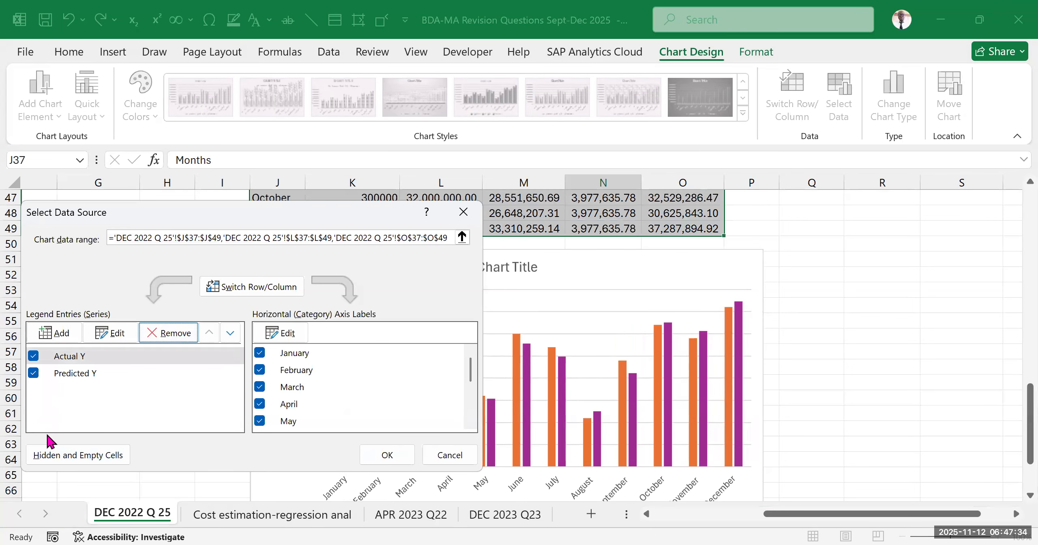
click(87, 358)
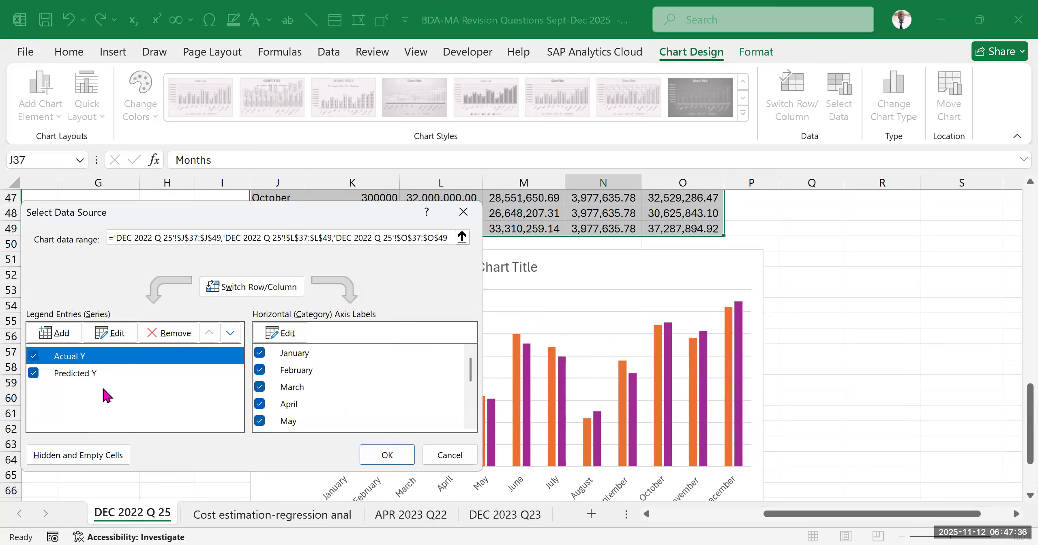
click(108, 375)
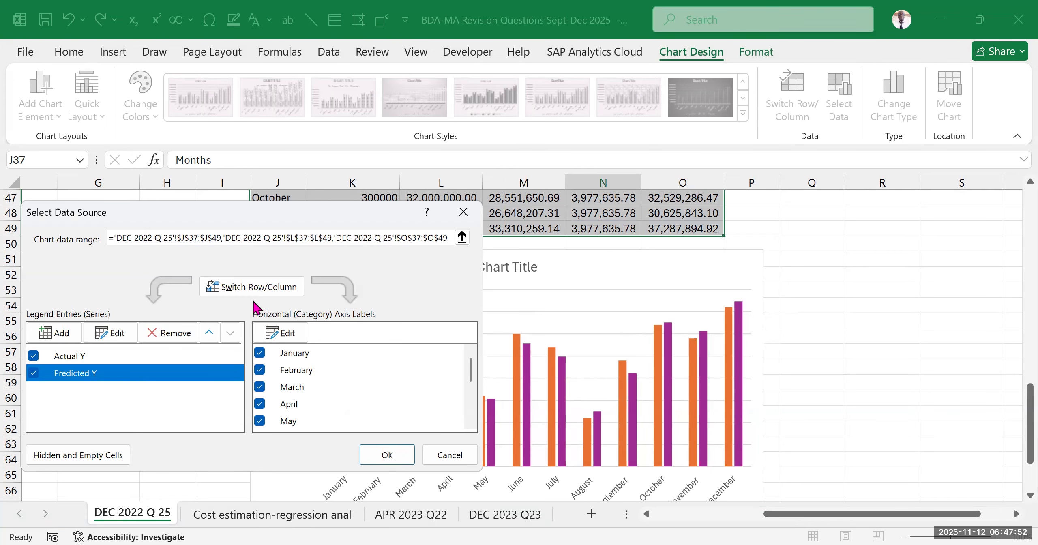
click(72, 356)
click(78, 374)
click(388, 455)
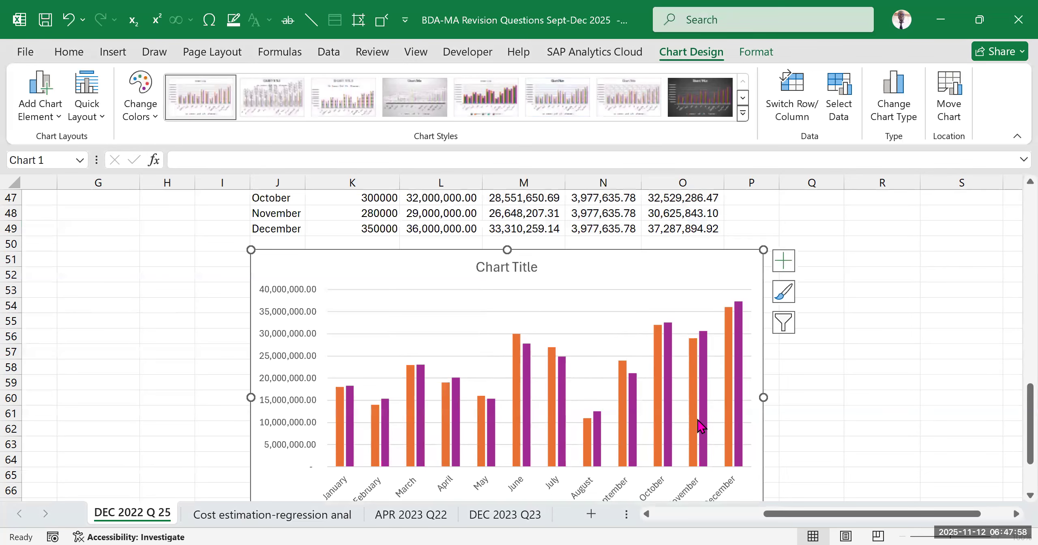
Deselect the chart and review its monthly Actual Y and Predicted Y columns and legend
scroll(697, 422, down, 3)
scroll(775, 392, down, 1)
click(882, 351)
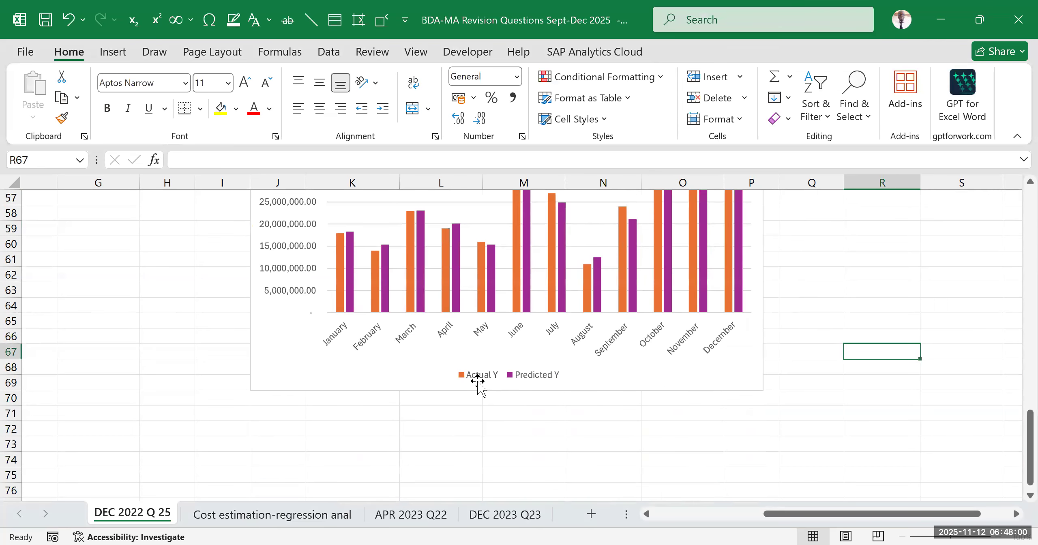
scroll(486, 388, up, 2)
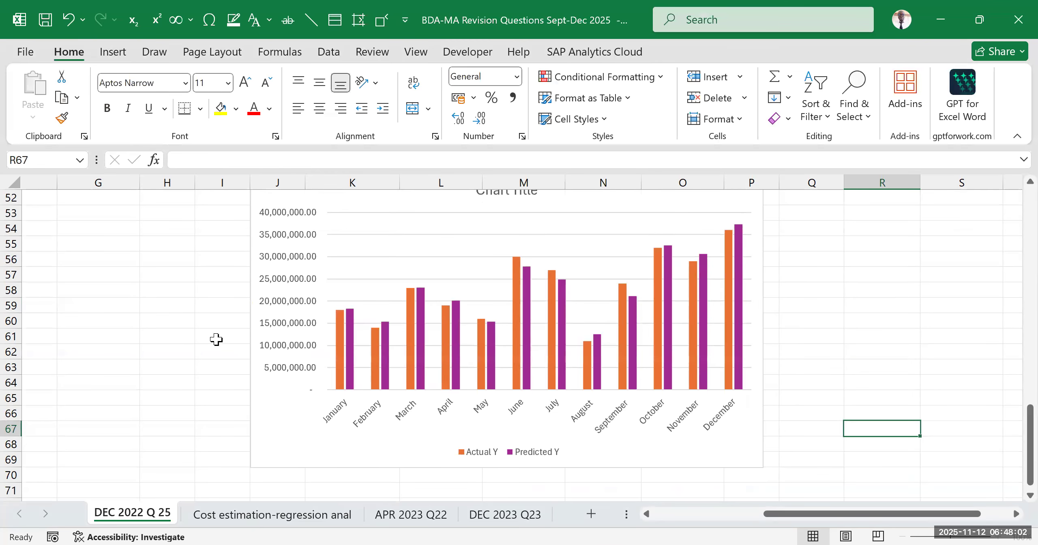
Review the chart's monthly columns alongside the regression table and check the list of available chart elements
scroll(284, 356, up, 5)
scroll(729, 394, down, 5)
click(630, 246)
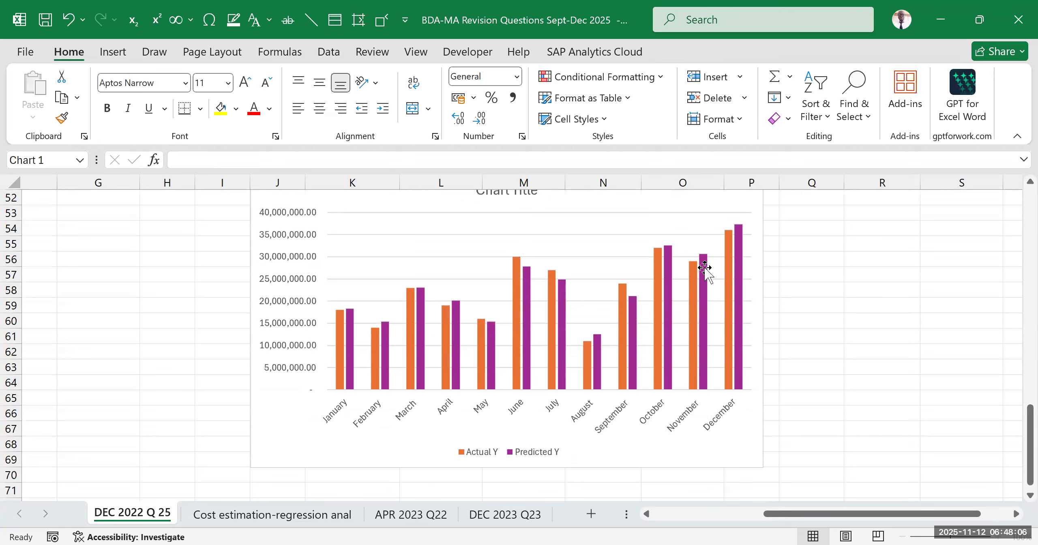
scroll(787, 308, up, 3)
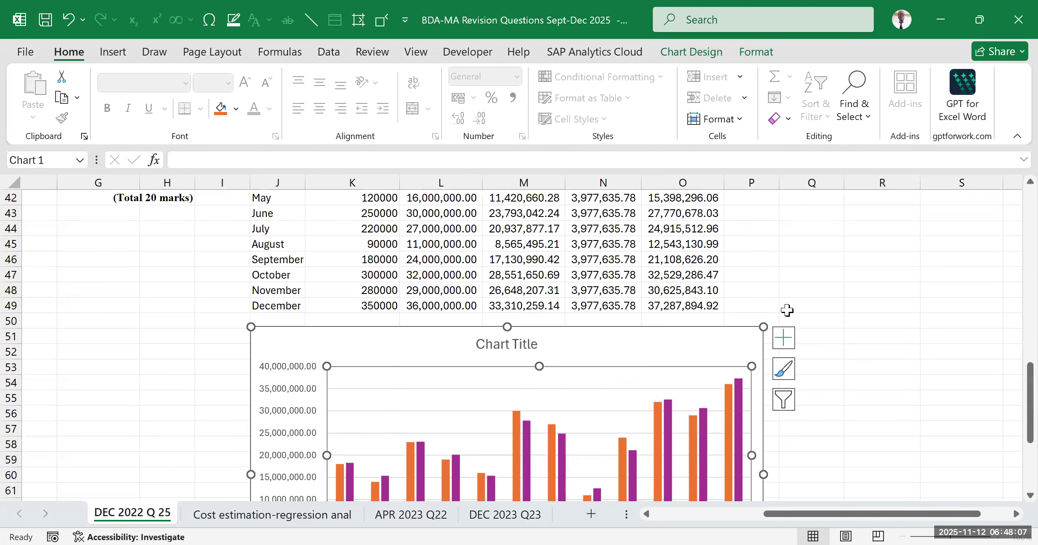
click(831, 273)
click(673, 333)
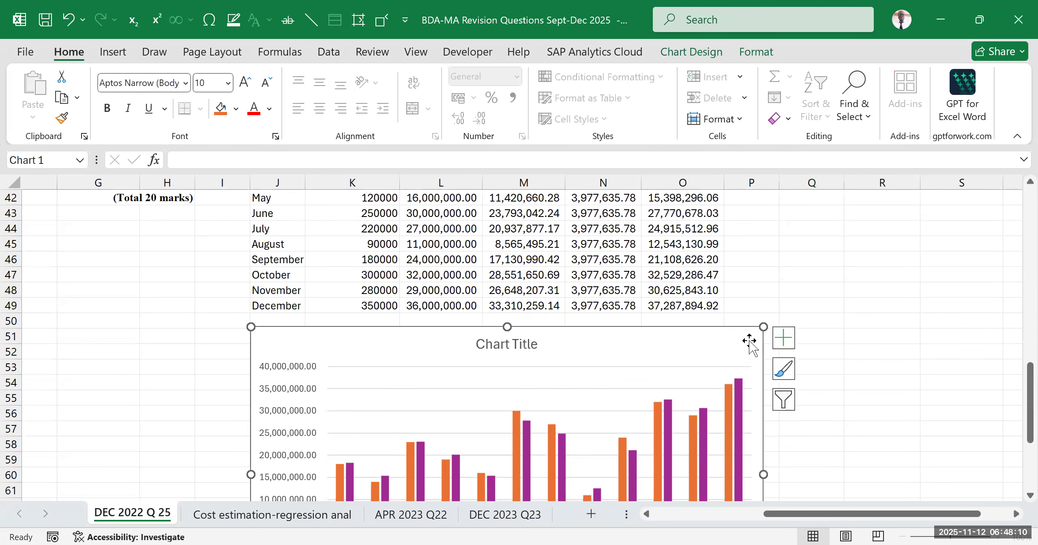
click(783, 338)
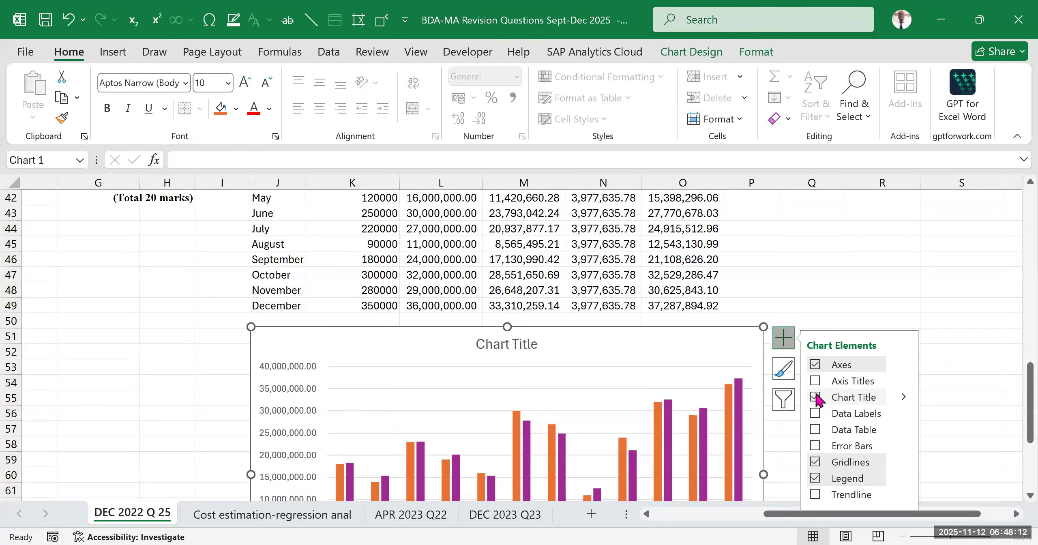
key(Escape)
click(657, 343)
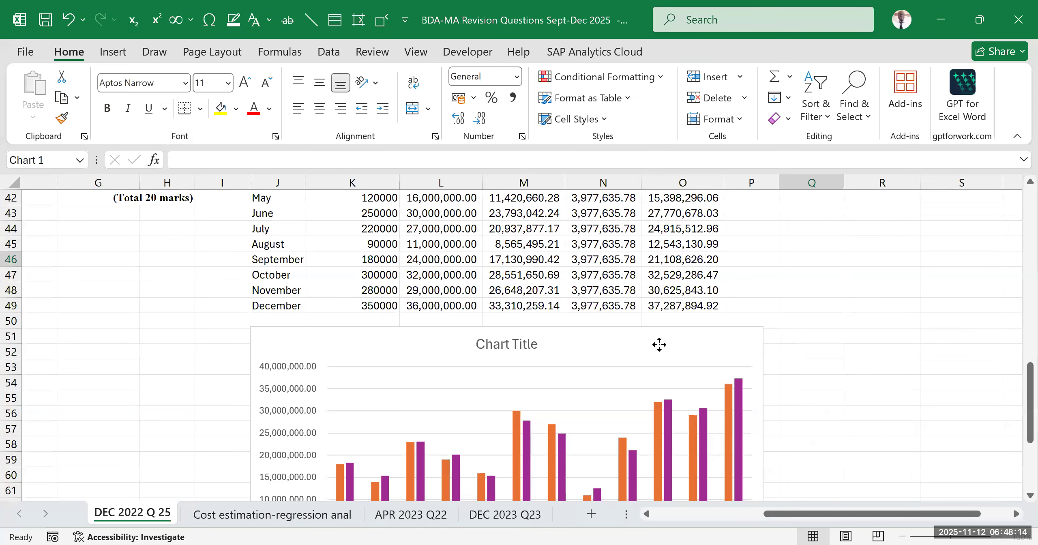
scroll(790, 274, down, 2)
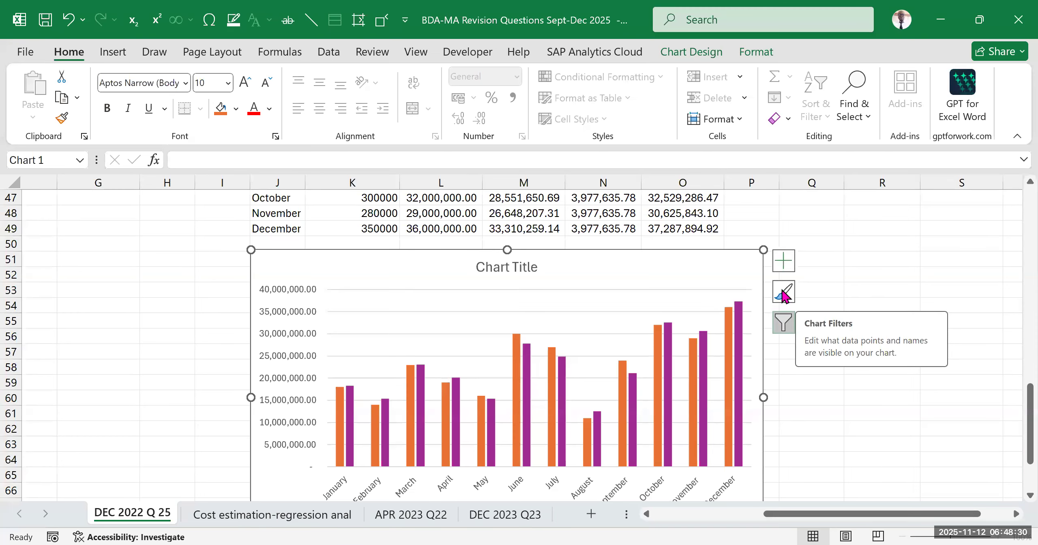
Add axis titles to the chart and name the vertical axis "PRODUCTION COST"
click(784, 261)
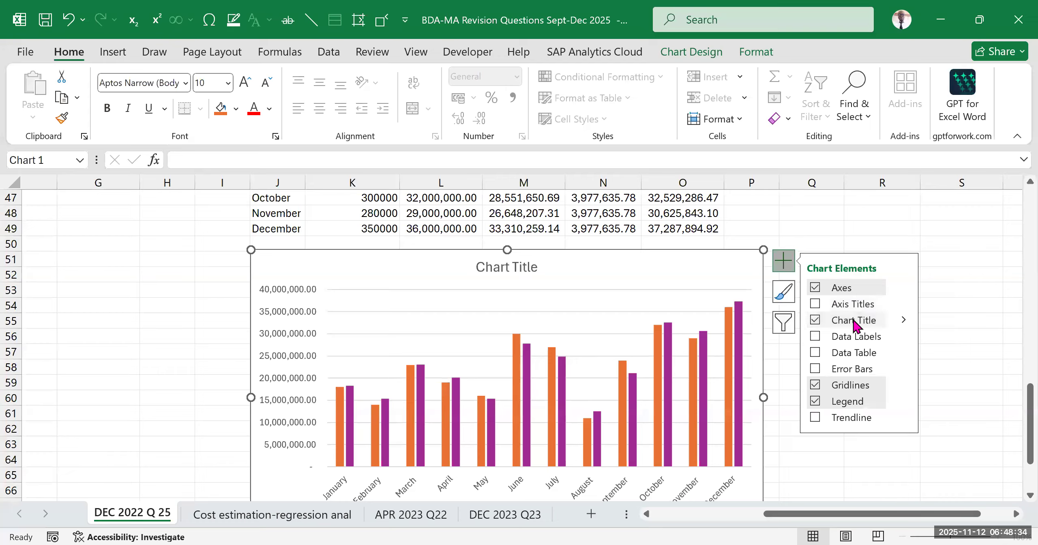
click(815, 303)
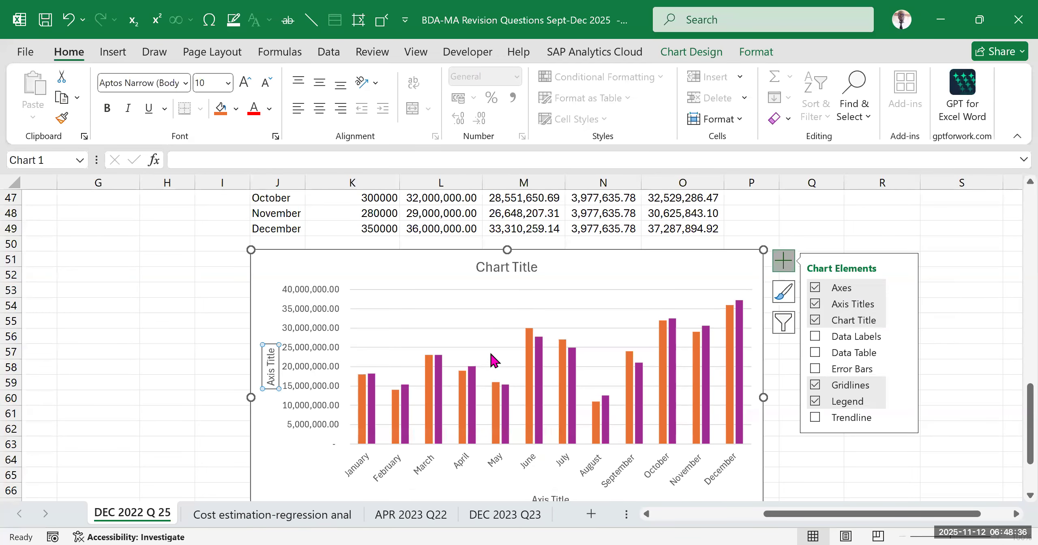
drag(271, 349, 271, 390)
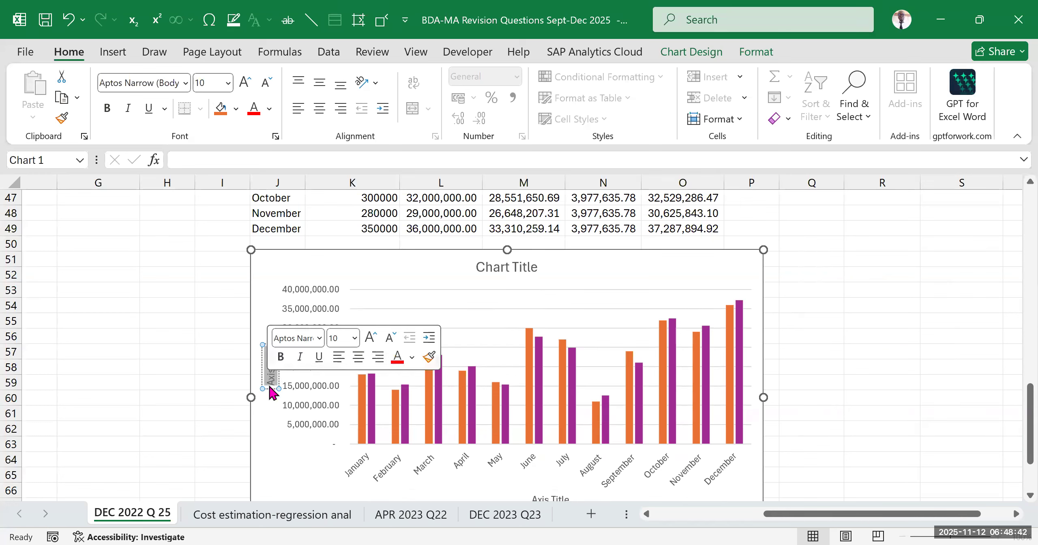
text(PR)
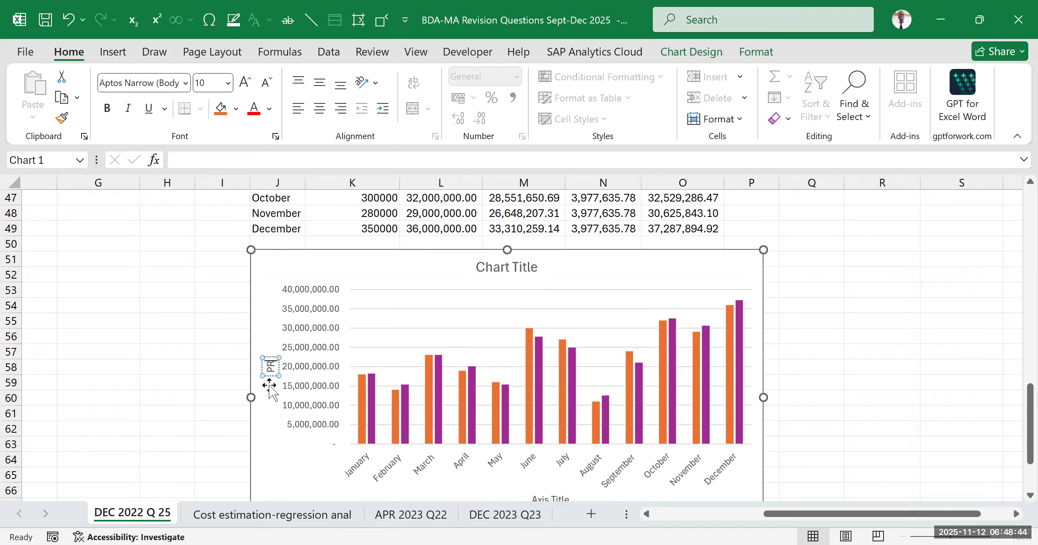
text(ODUCTRION COST)
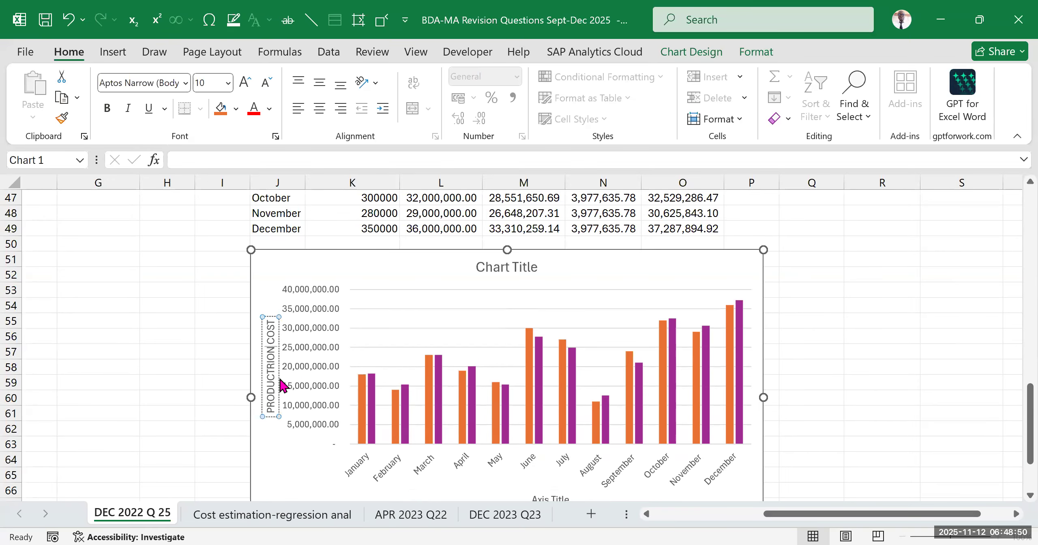
click(272, 363)
key(Delete)
click(903, 377)
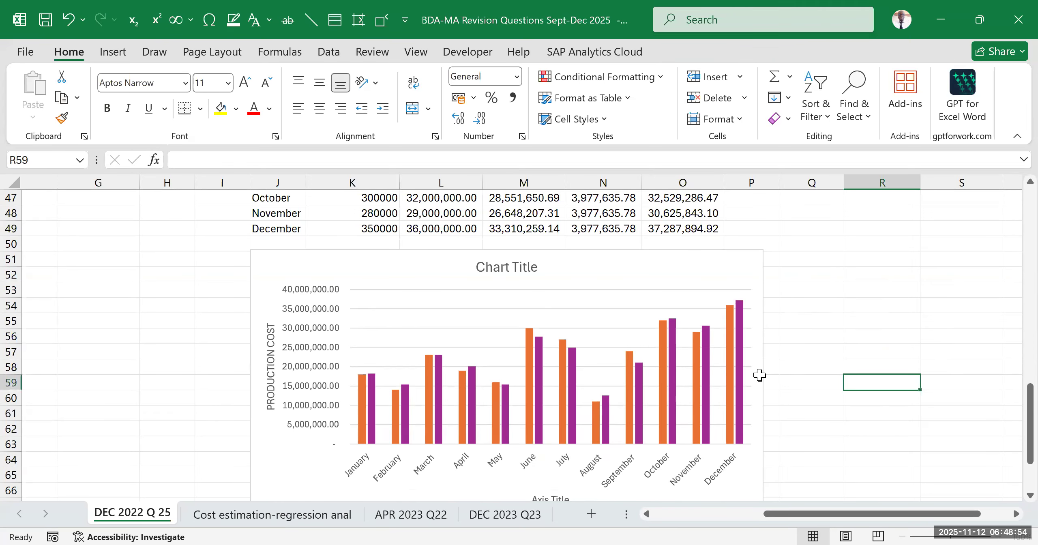
Name the chart's horizontal axis "MONTHS"
scroll(441, 448, down, 2)
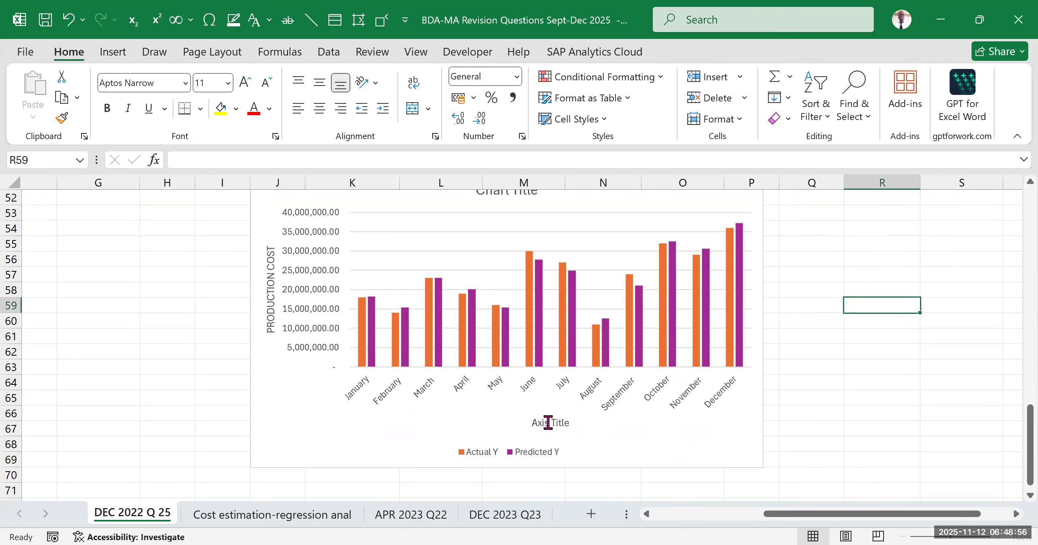
drag(533, 422, 590, 423)
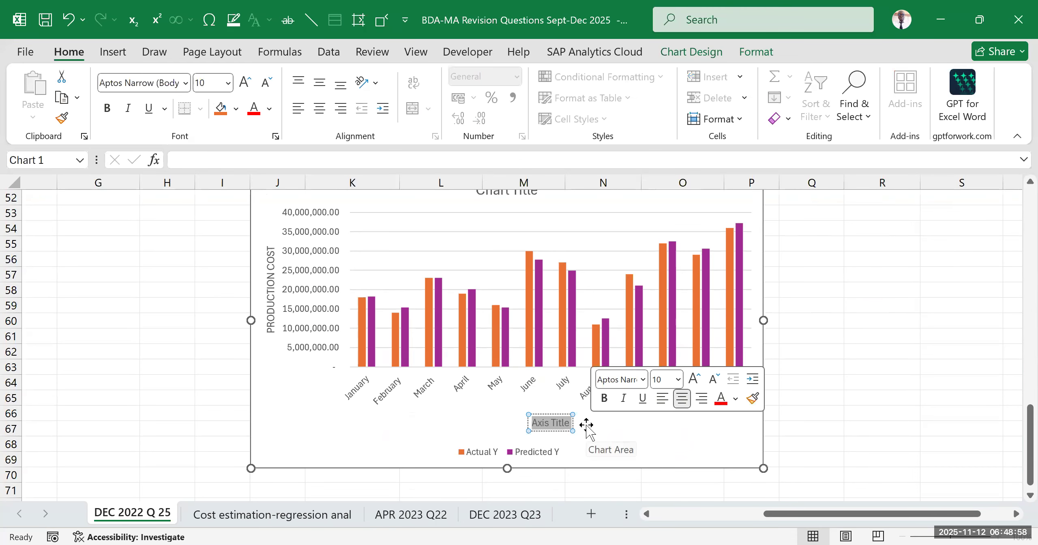
text(MONTHS)
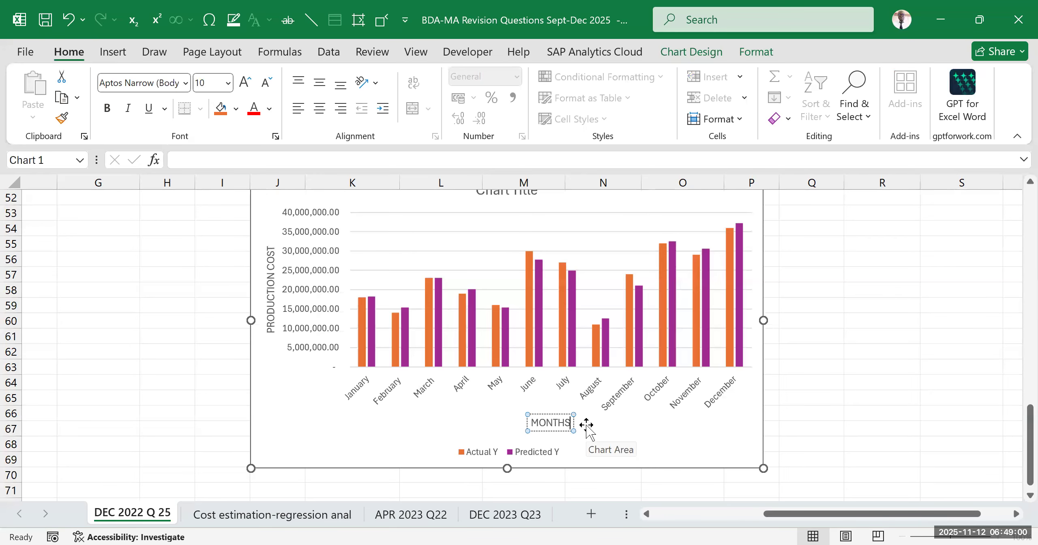
click(858, 355)
Set the chart title to "Clustered column chart showing predicted and actual production costs"
scroll(544, 343, up, 3)
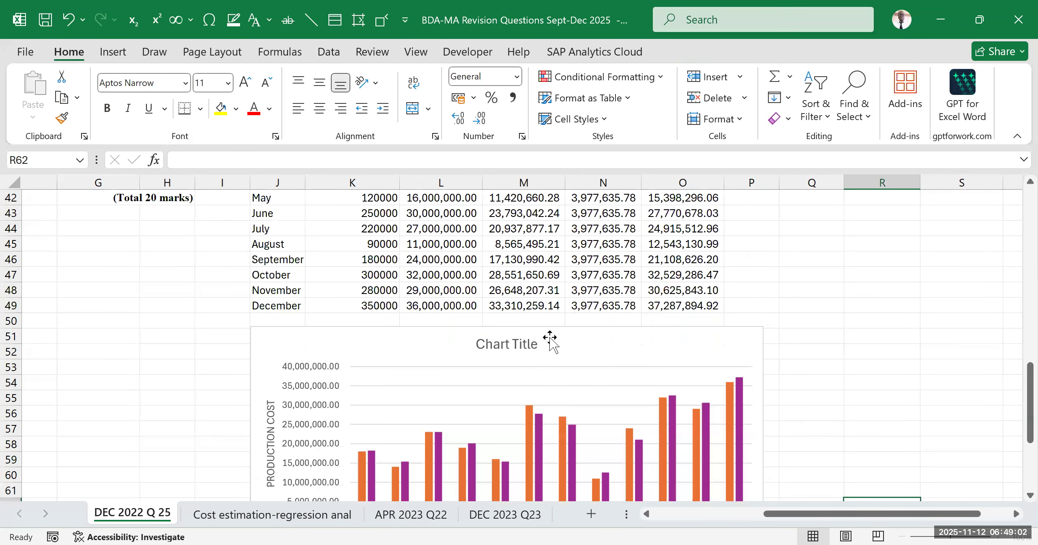
click(531, 345)
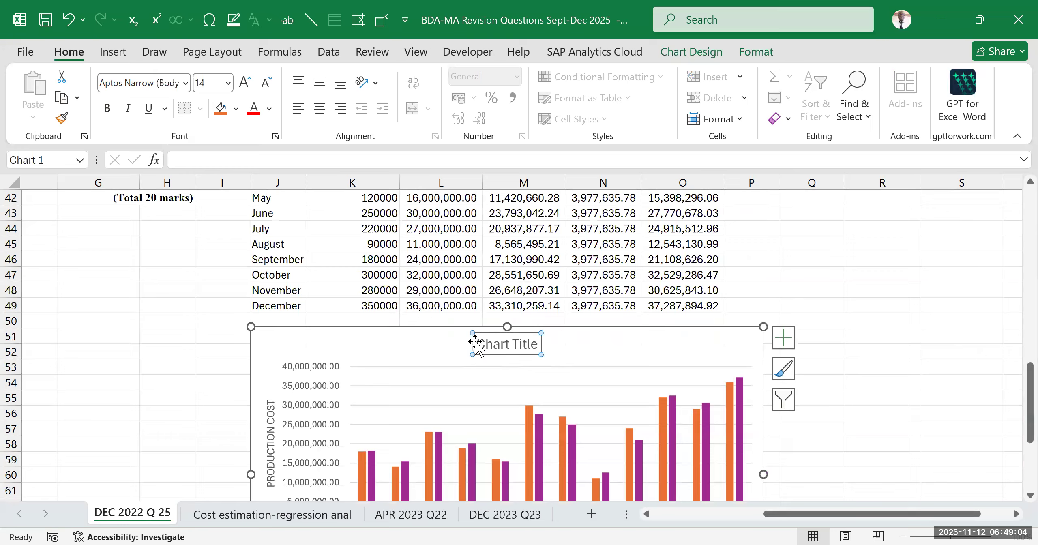
drag(479, 343, 532, 344)
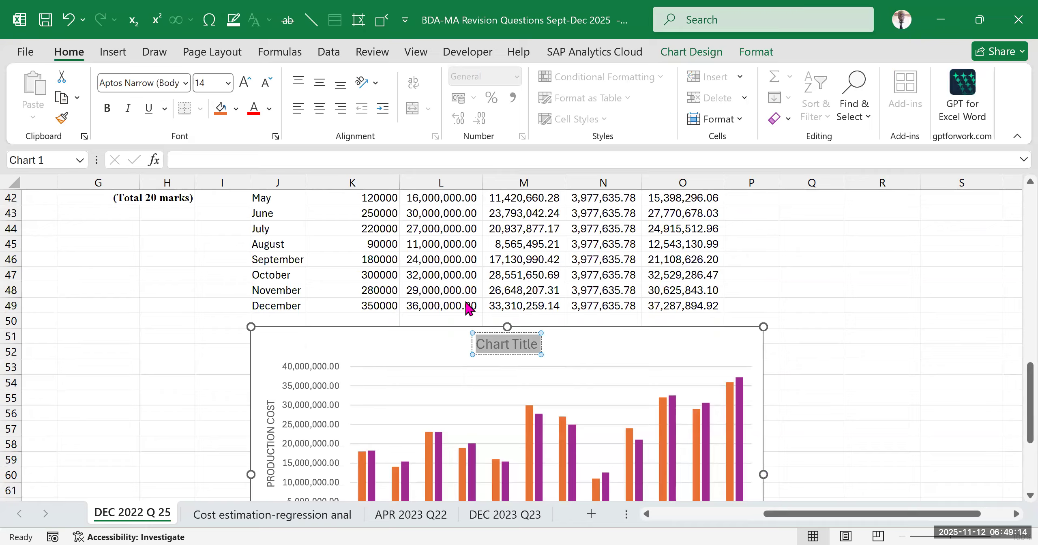
key(alt+Tab)
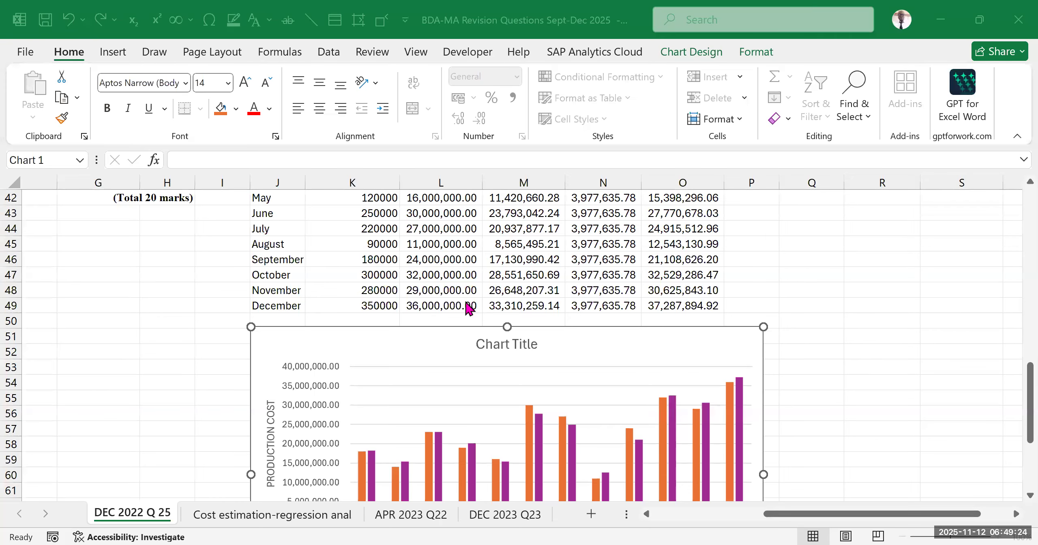
click(529, 350)
drag(481, 342, 538, 352)
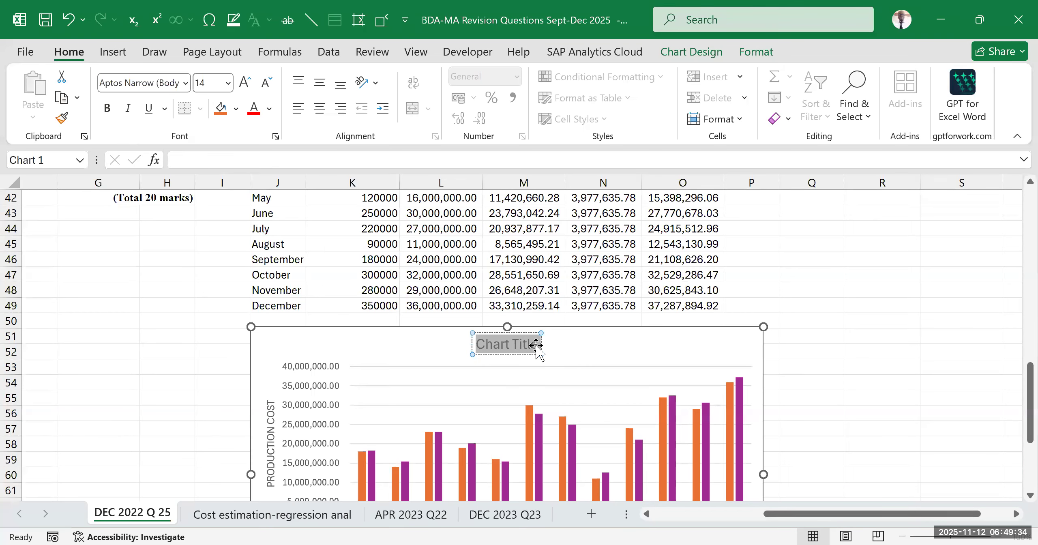
text(Clustered column)
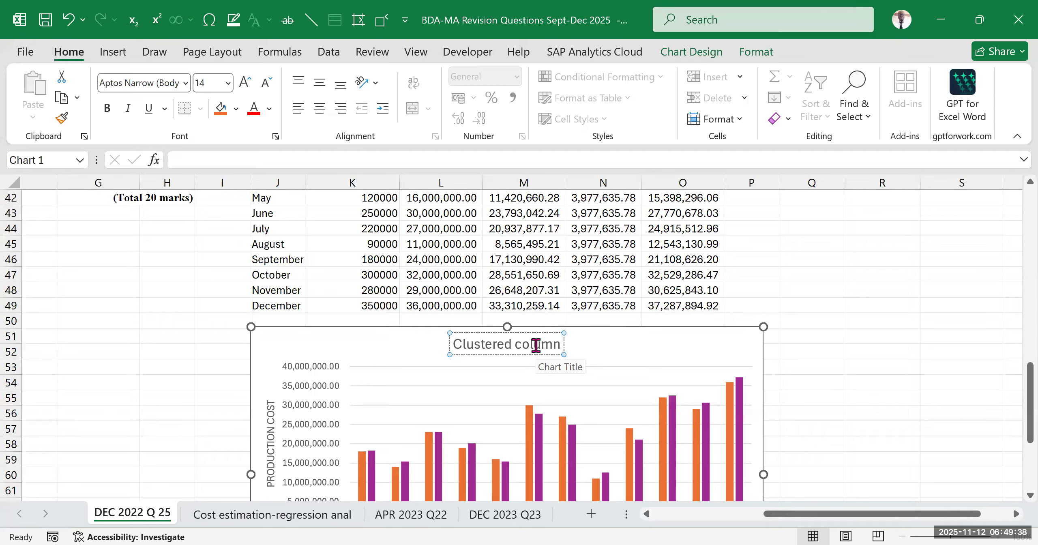
text( chart)
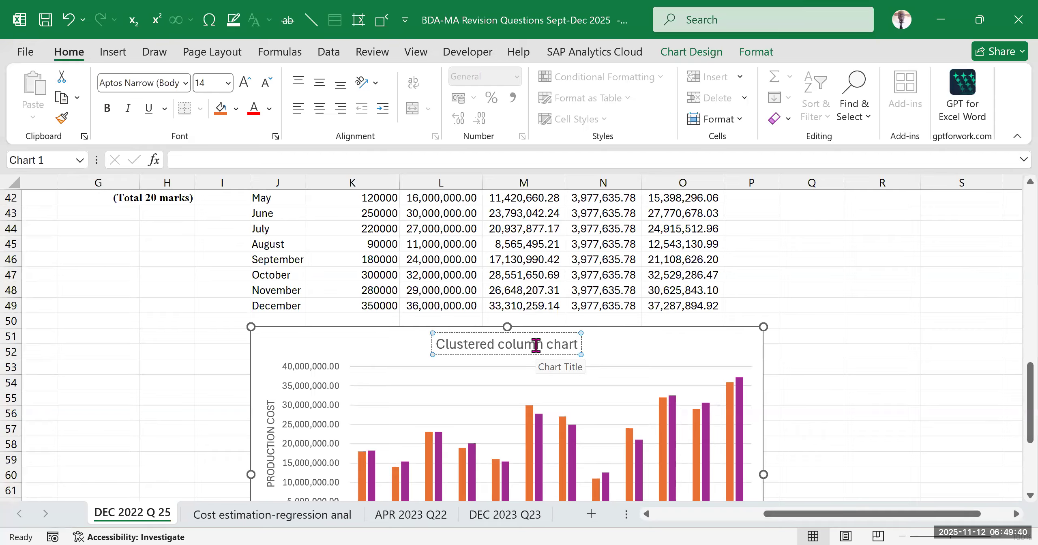
text( sh)
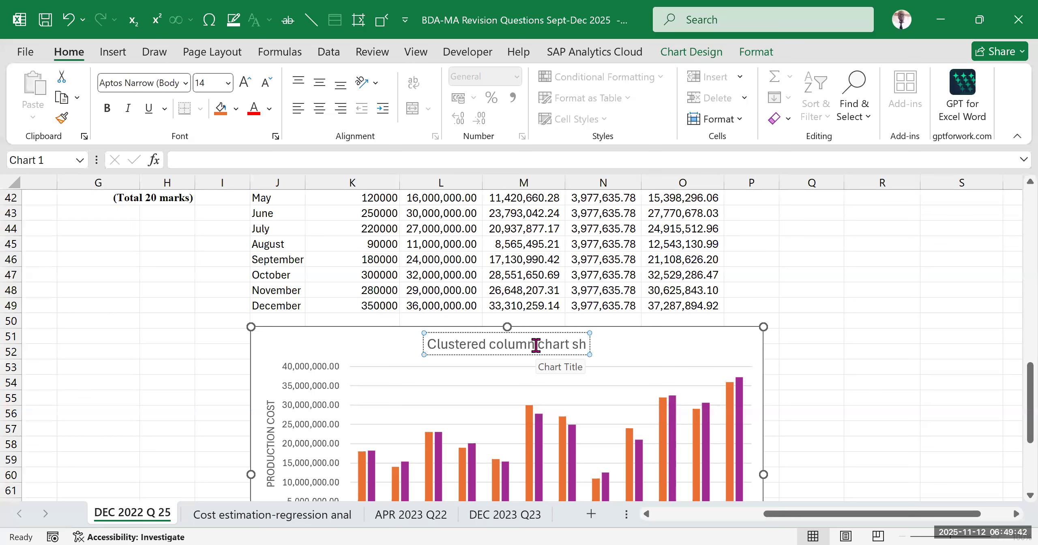
text(owing)
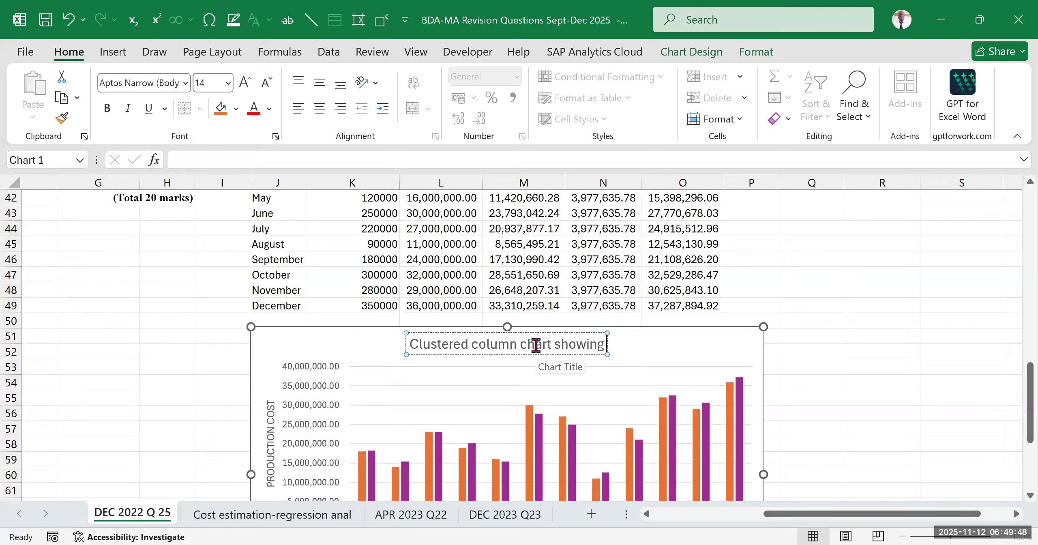
text(prediced)
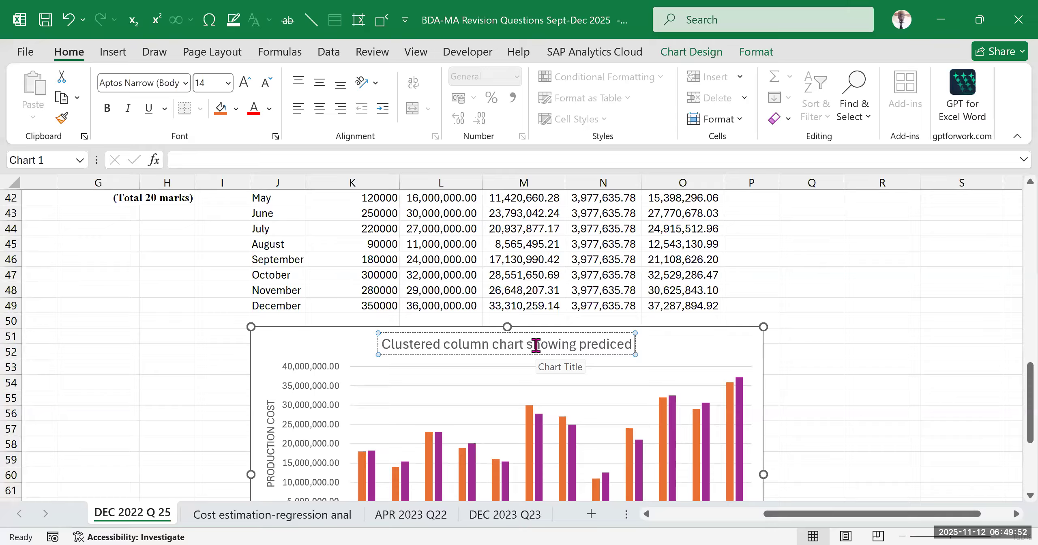
key(BackSpace)
key(BackSpace)
key(BackSpace)
text(te)
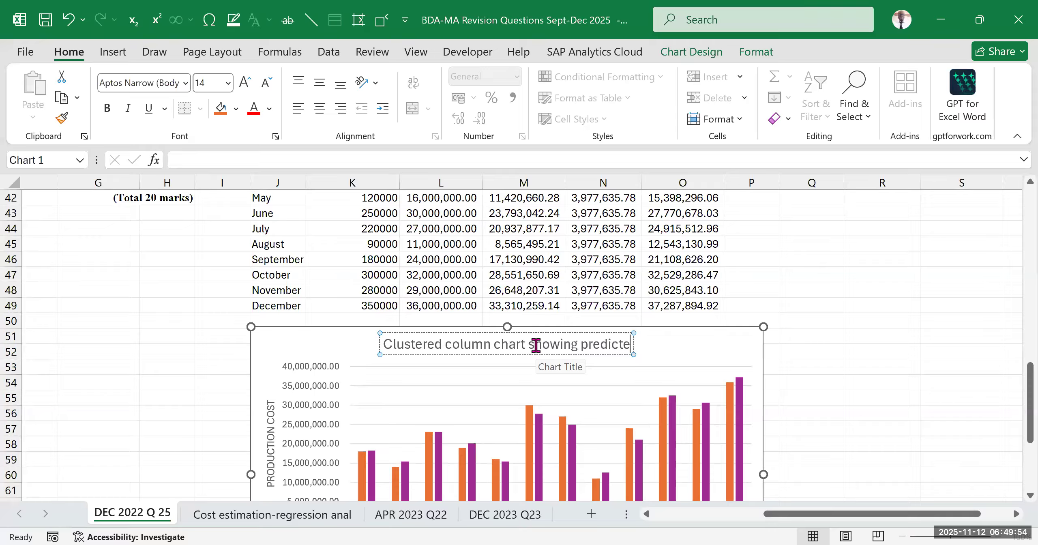
text(d a)
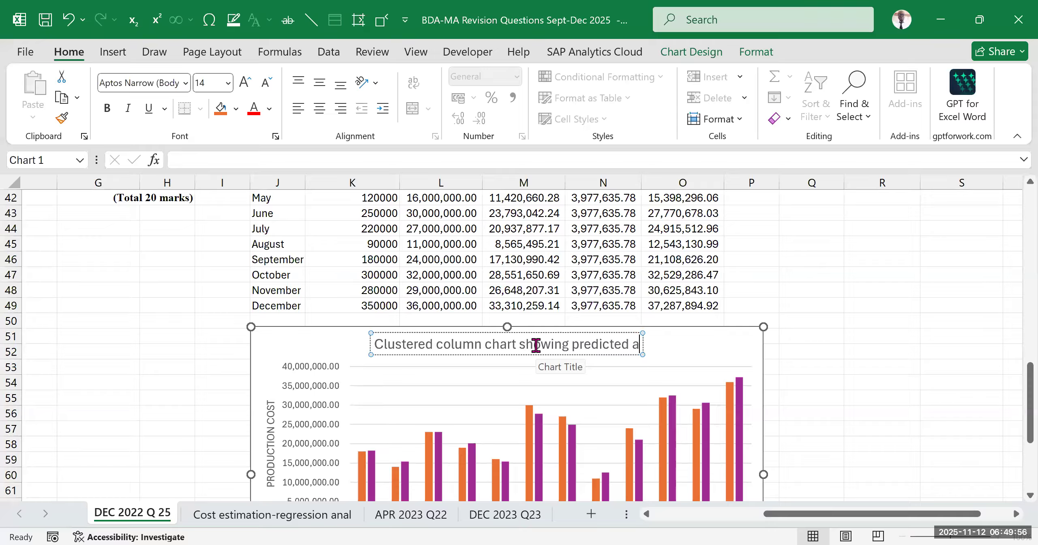
text(nd actual produt)
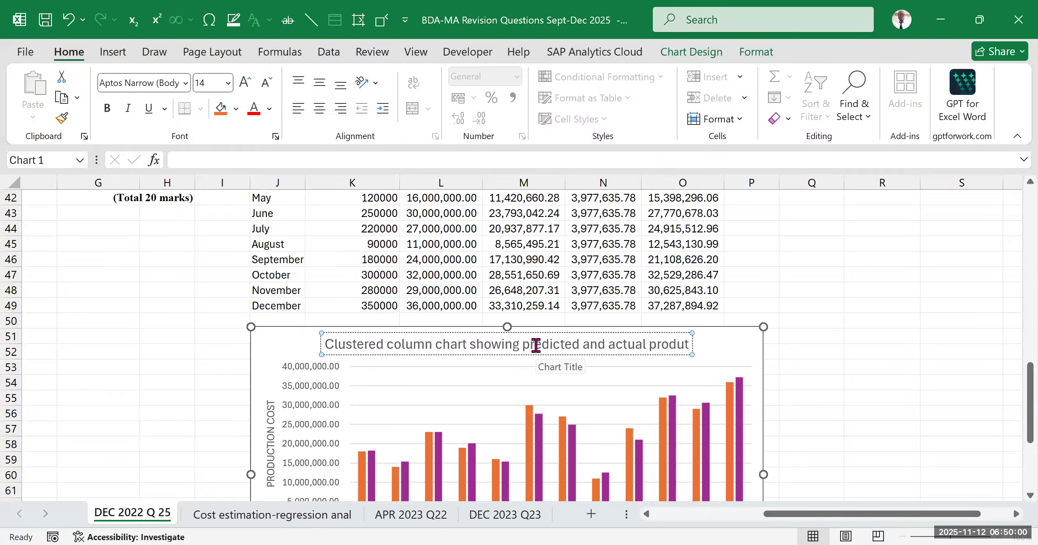
key(BackSpace)
text(ction)
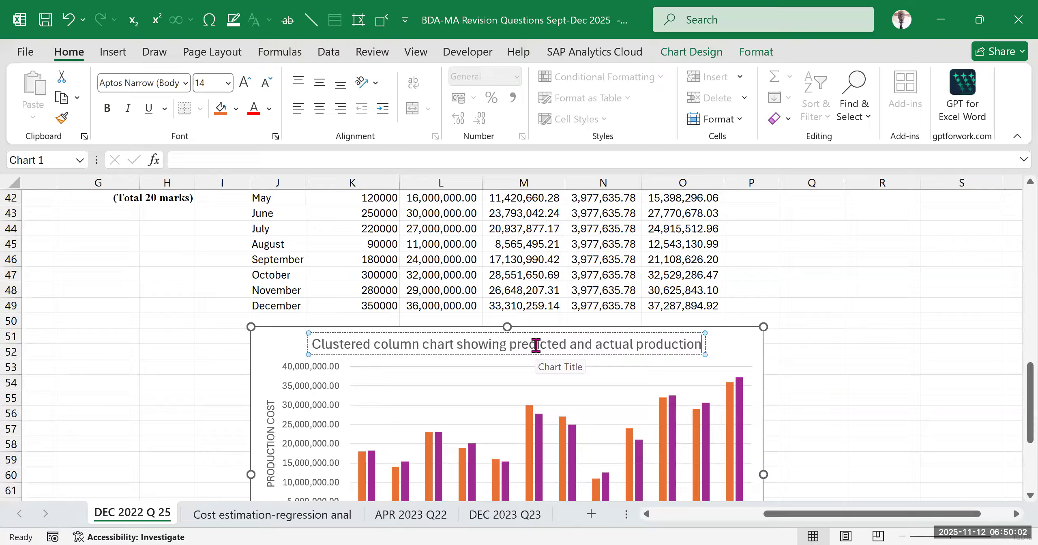
text( costs)
click(880, 322)
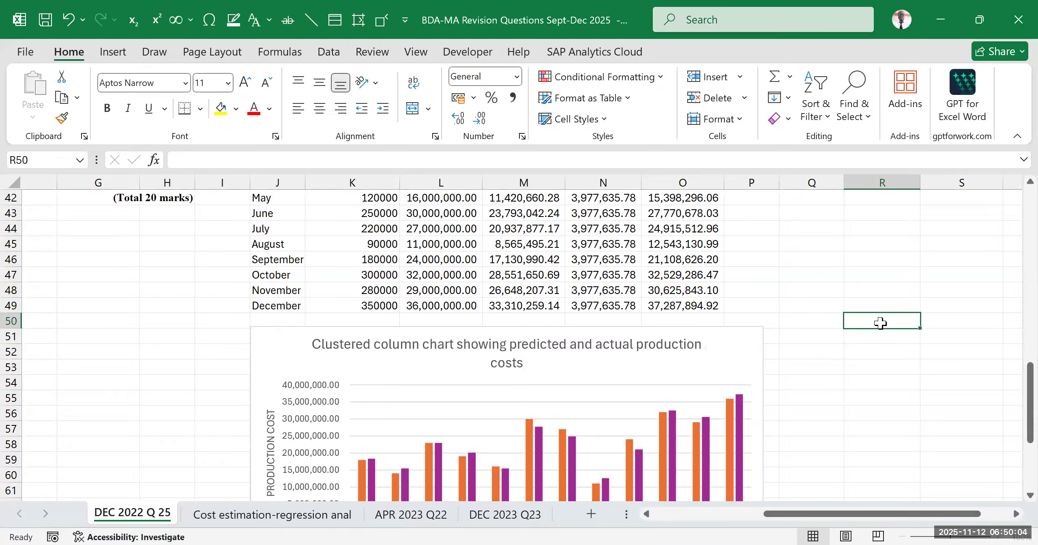
Review the titled chart's columns, axis titles and legend against the table, and open its list of chart elements
scroll(665, 336, down, 3)
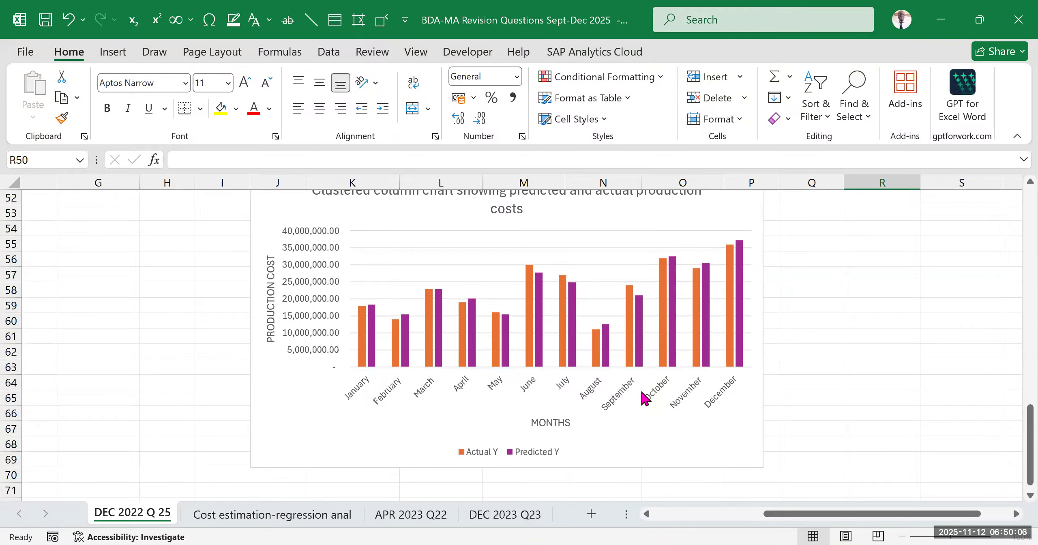
scroll(548, 335, up, 3)
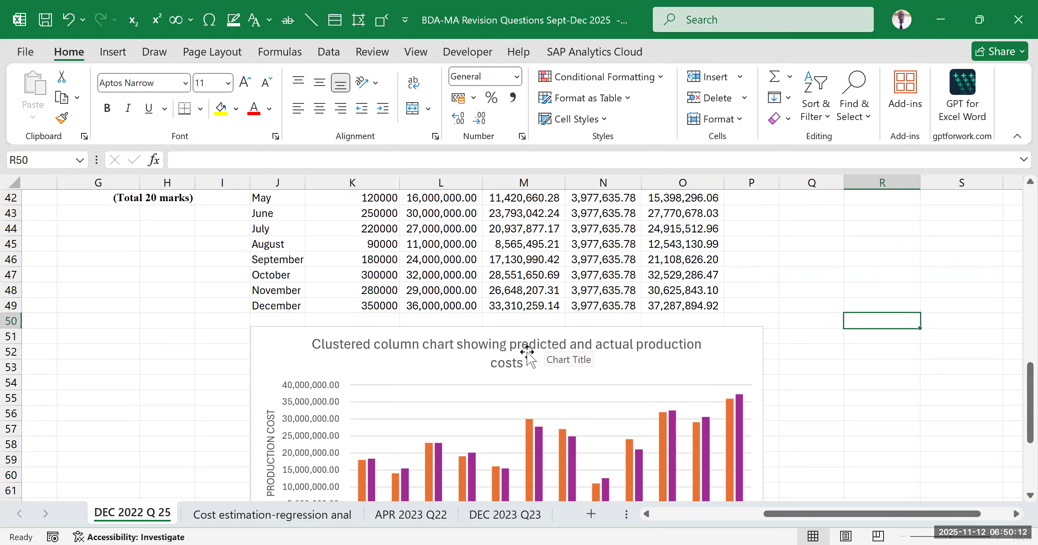
click(411, 405)
click(710, 291)
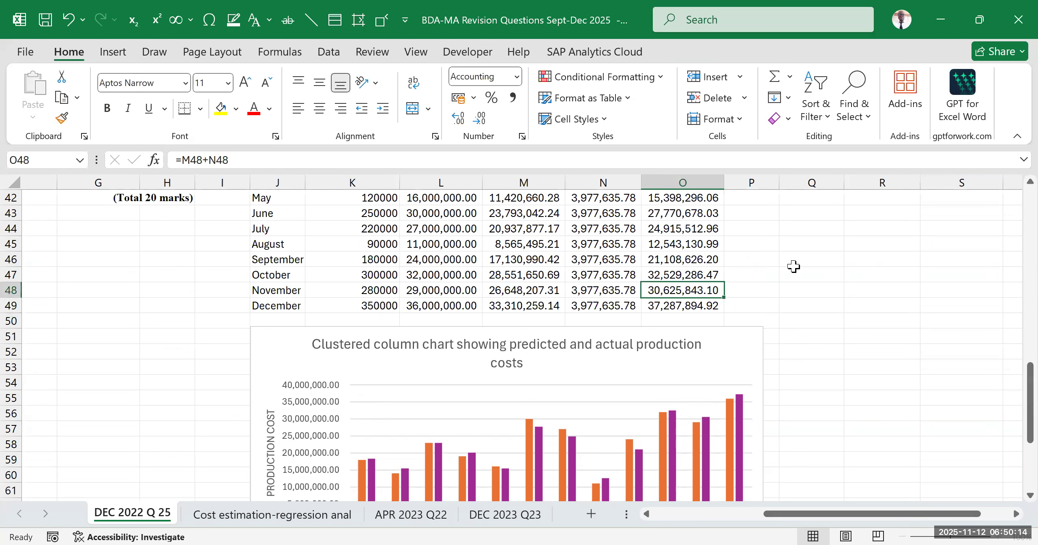
click(797, 260)
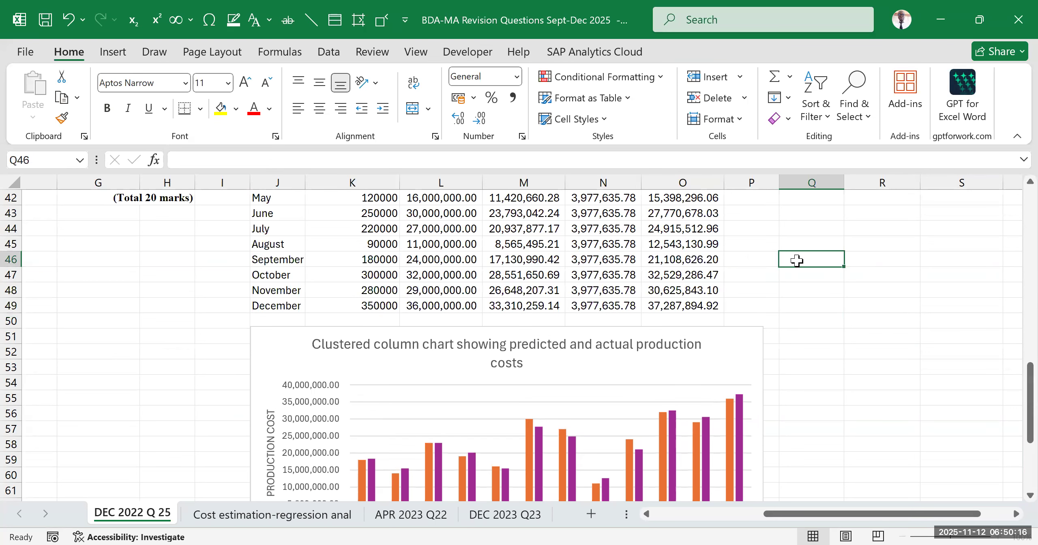
click(595, 360)
click(783, 260)
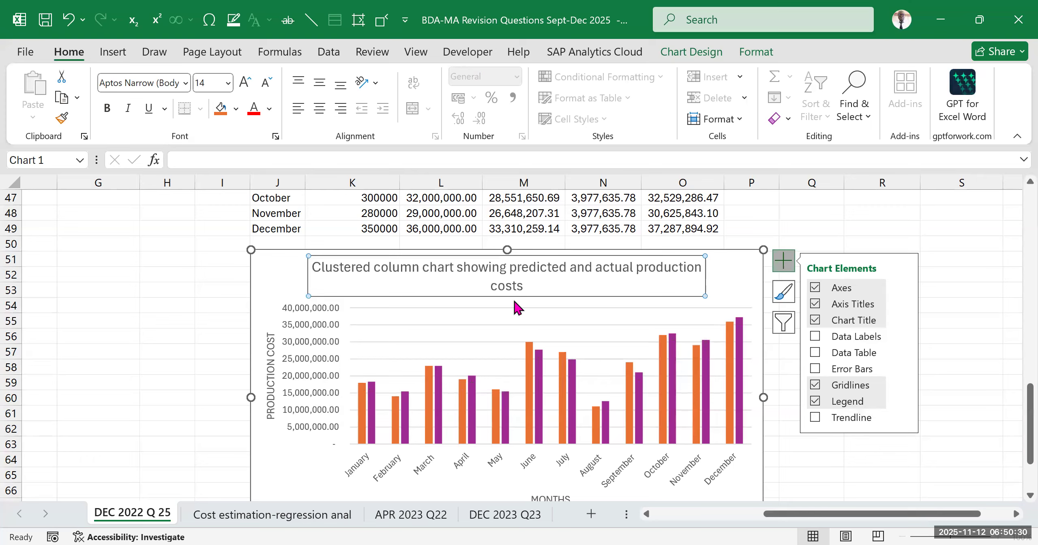
Deselect the finished chart and reread requirement (c) against the regression output and the monthly table
click(936, 246)
click(887, 284)
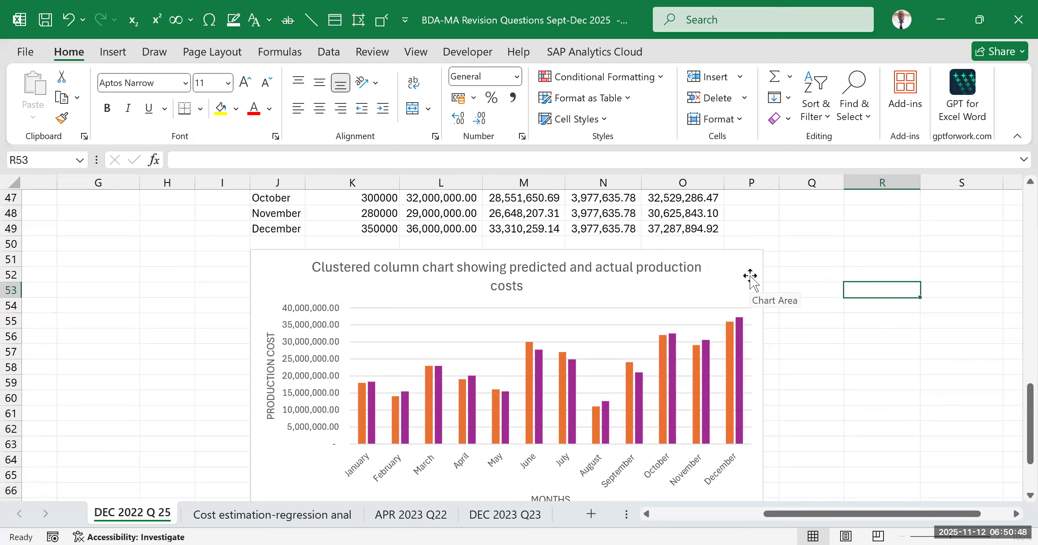
scroll(673, 259, up, 6)
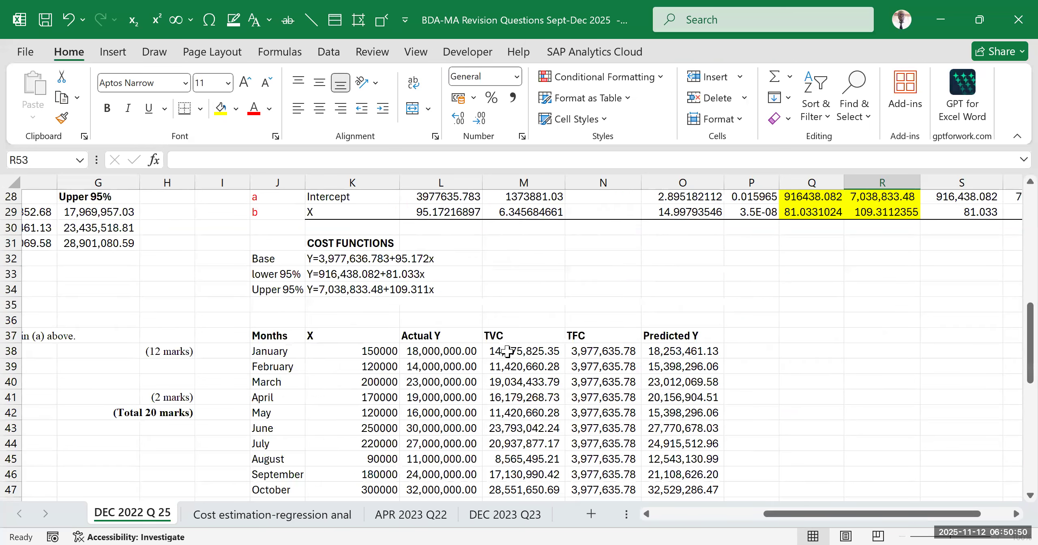
scroll(506, 351, up, 5)
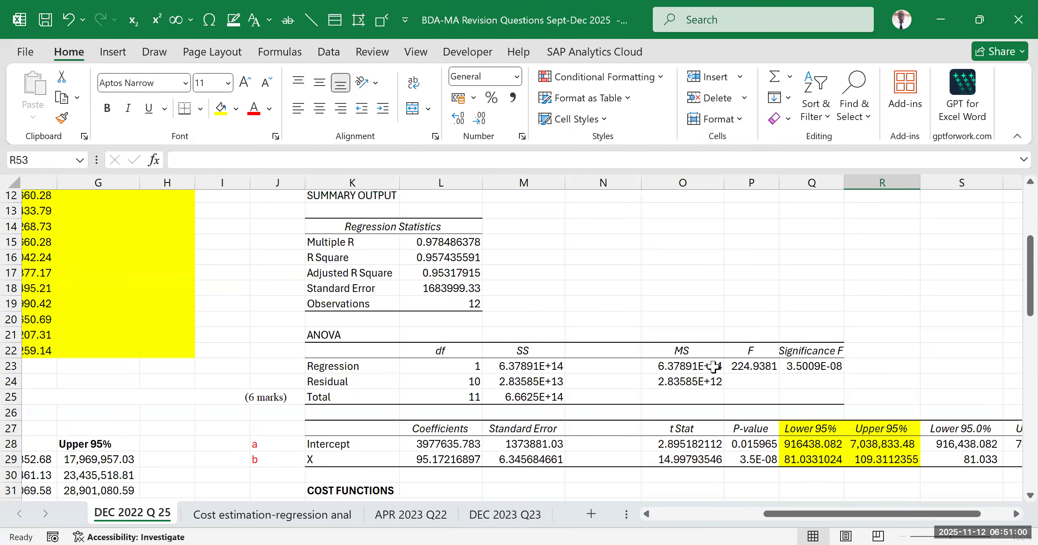
drag(856, 516, 771, 527)
scroll(331, 384, down, 3)
scroll(284, 392, down, 3)
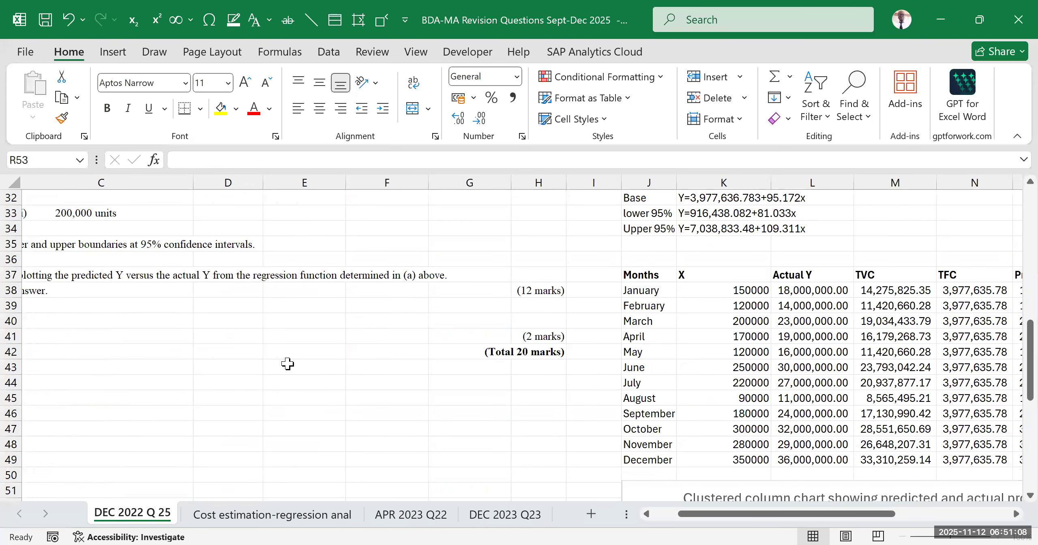
drag(736, 524, 615, 525)
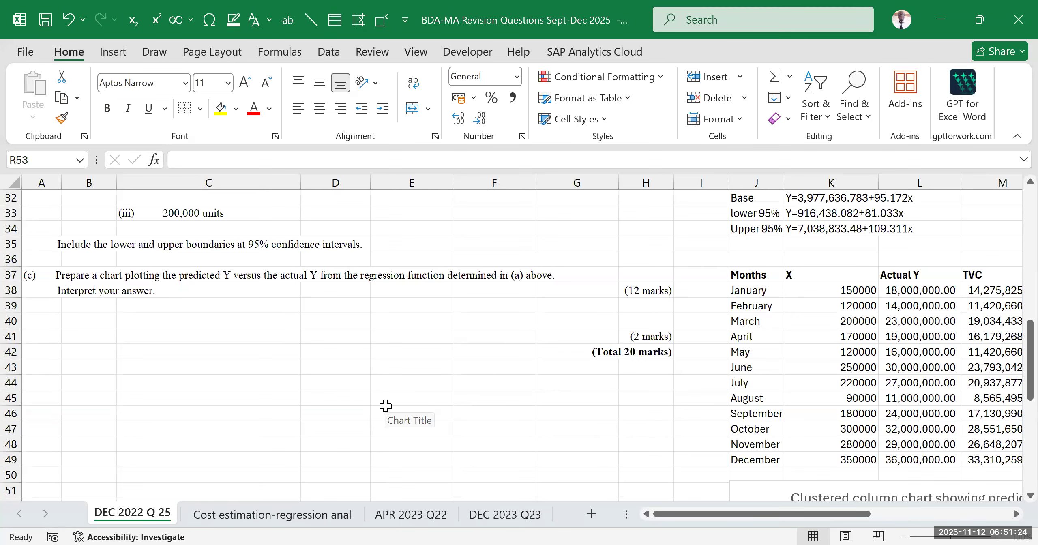
scroll(219, 377, up, 6)
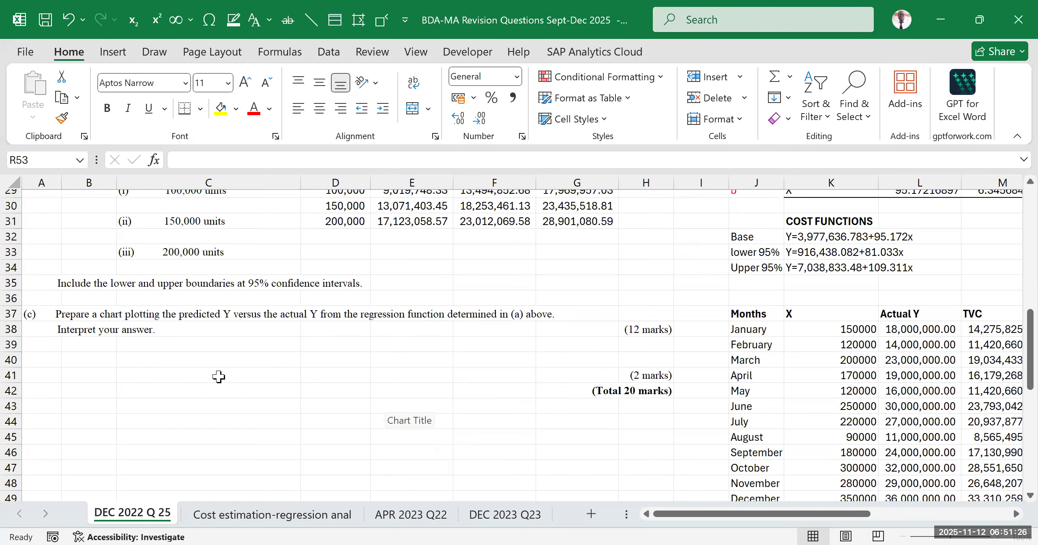
scroll(544, 339, up, 4)
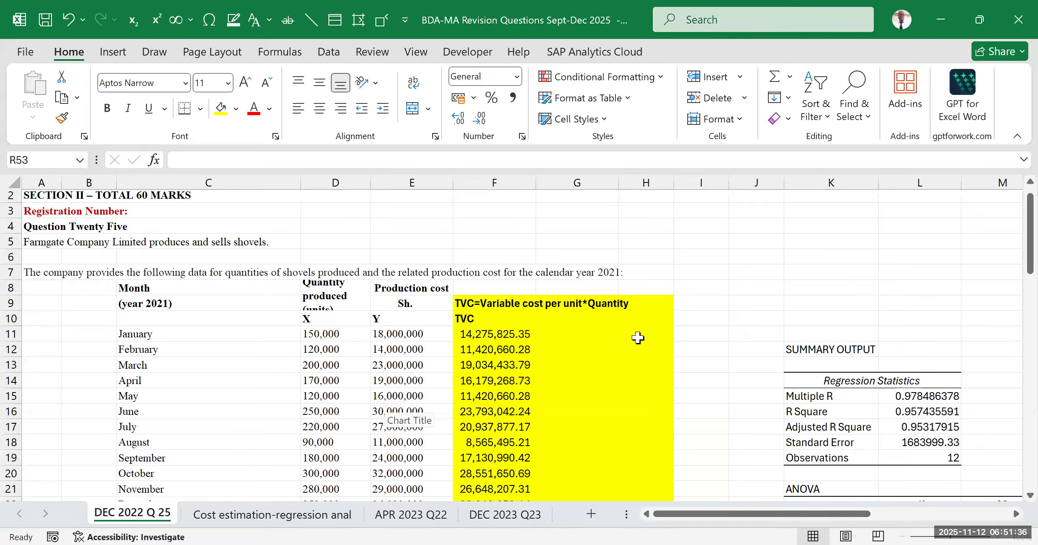
Review the regression summary output beside the question's monthly quantity and production cost data
click(732, 300)
drag(760, 517, 807, 516)
scroll(858, 242, down, 3)
scroll(858, 243, up, 2)
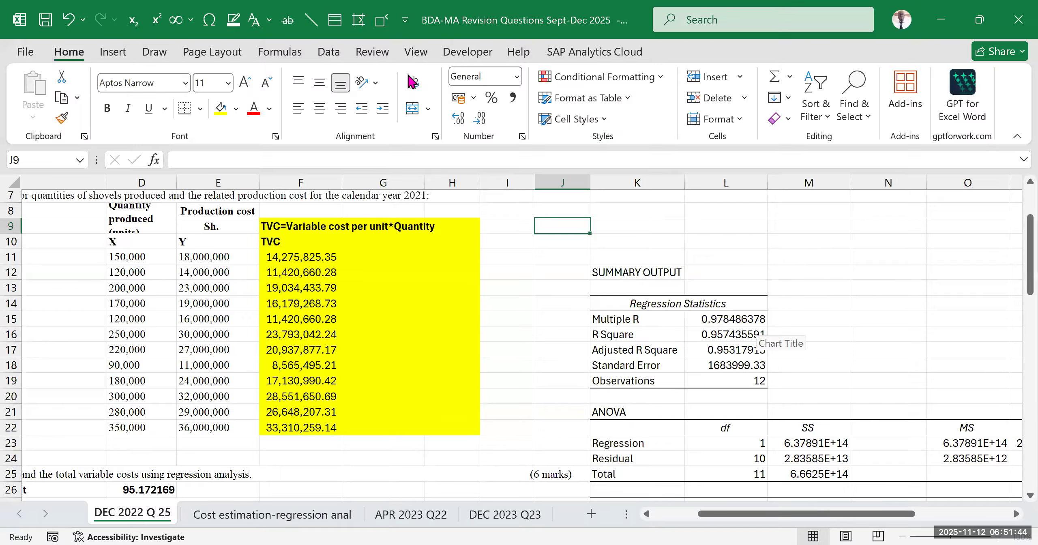
click(811, 266)
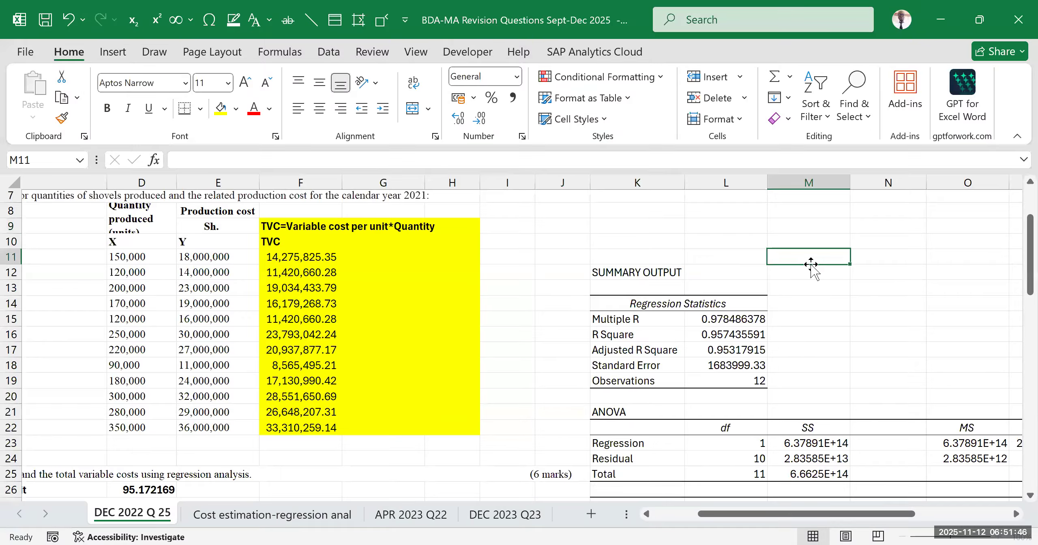
scroll(696, 301, down, 2)
drag(795, 514, 836, 525)
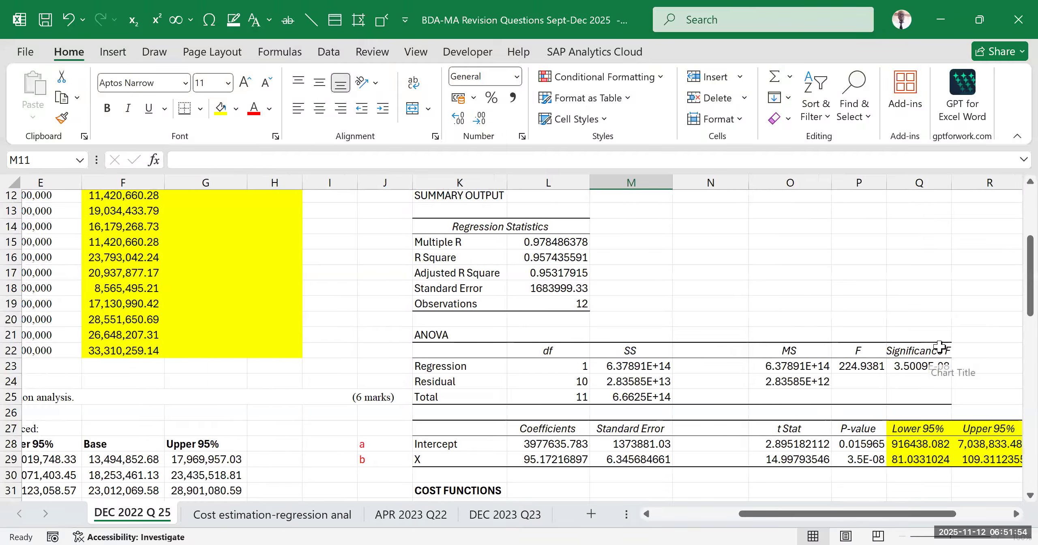
Examine the Significance F, t Stat and P-value figures in the ANOVA and coefficients tables
click(919, 350)
scroll(669, 401, down, 2)
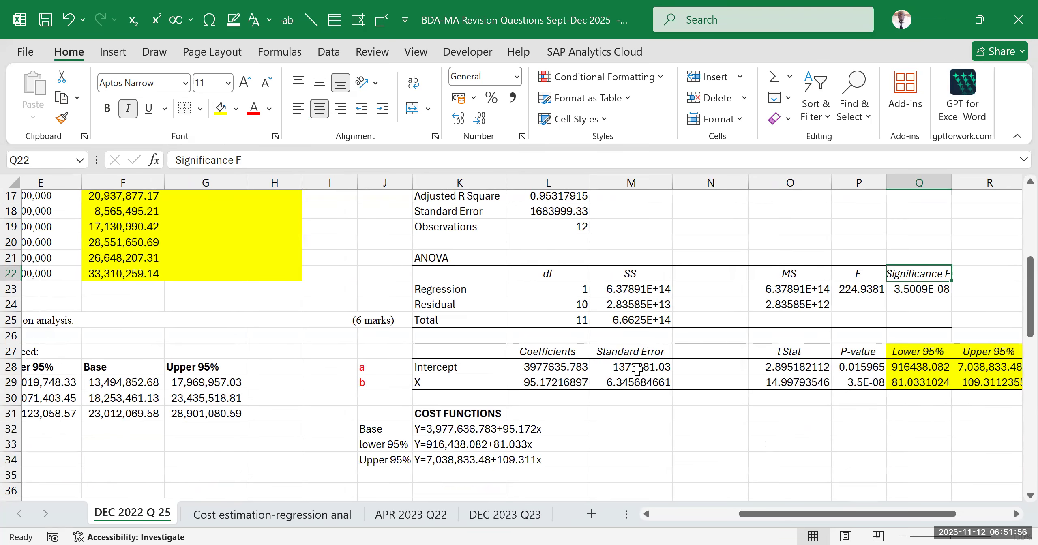
click(800, 348)
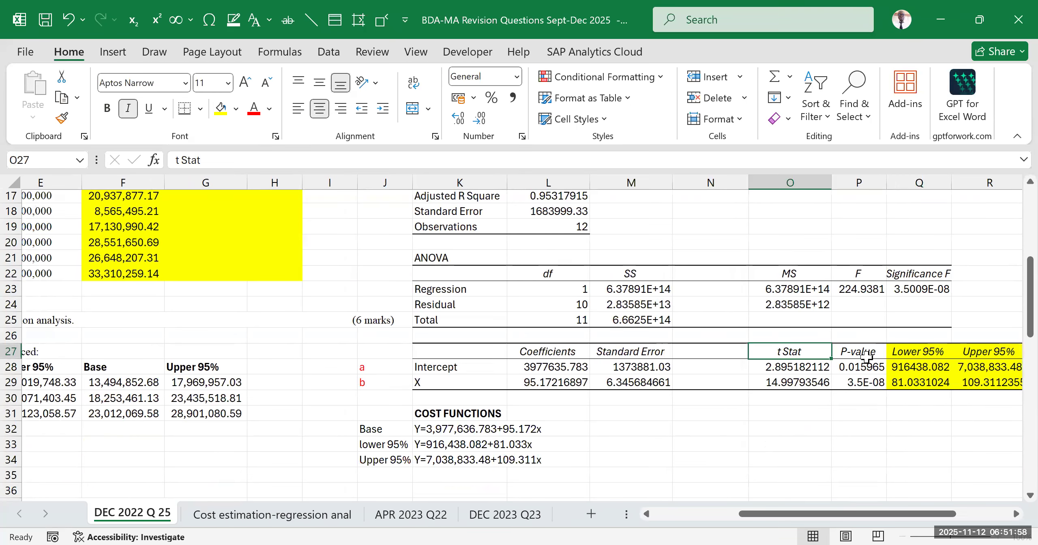
click(762, 431)
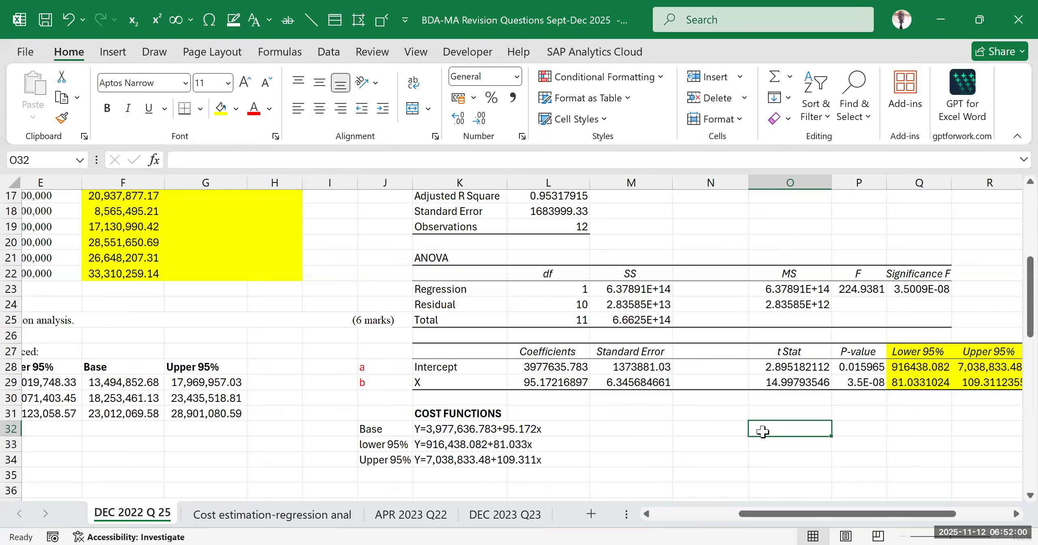
click(876, 353)
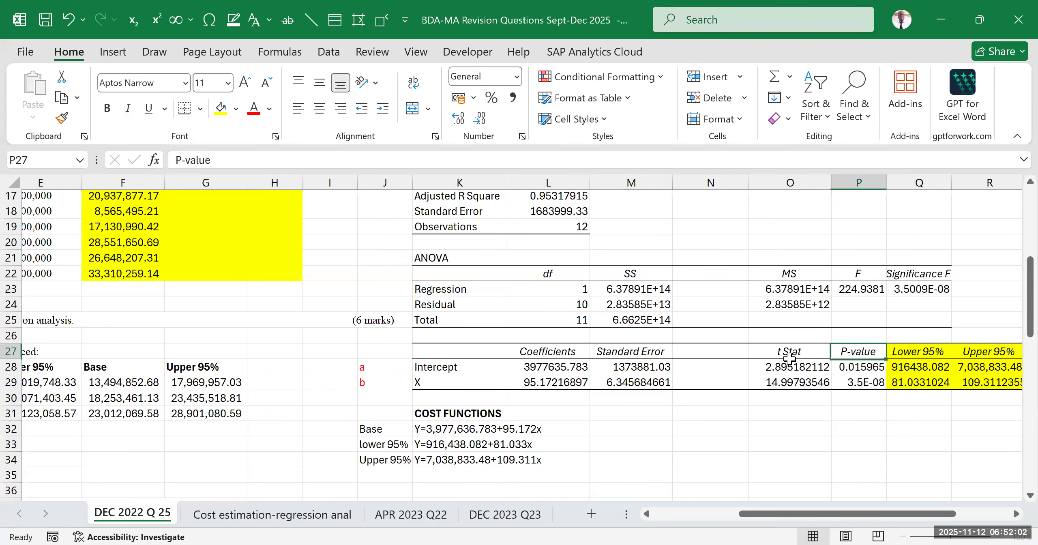
click(769, 351)
drag(769, 352, 854, 389)
click(770, 442)
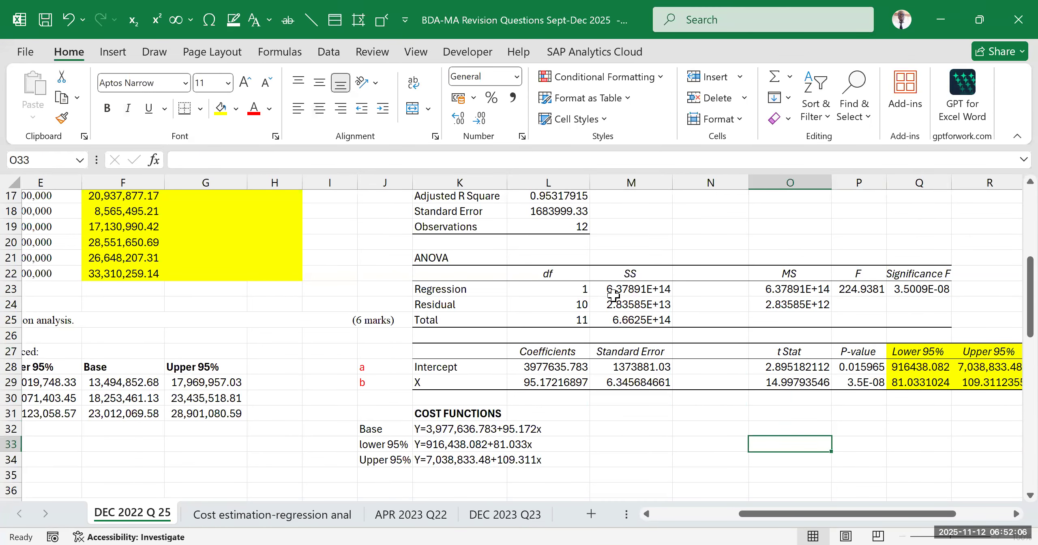
Highlight the R Square label and its value in the regression statistics with yellow fill
scroll(593, 291, up, 3)
scroll(525, 319, up, 1)
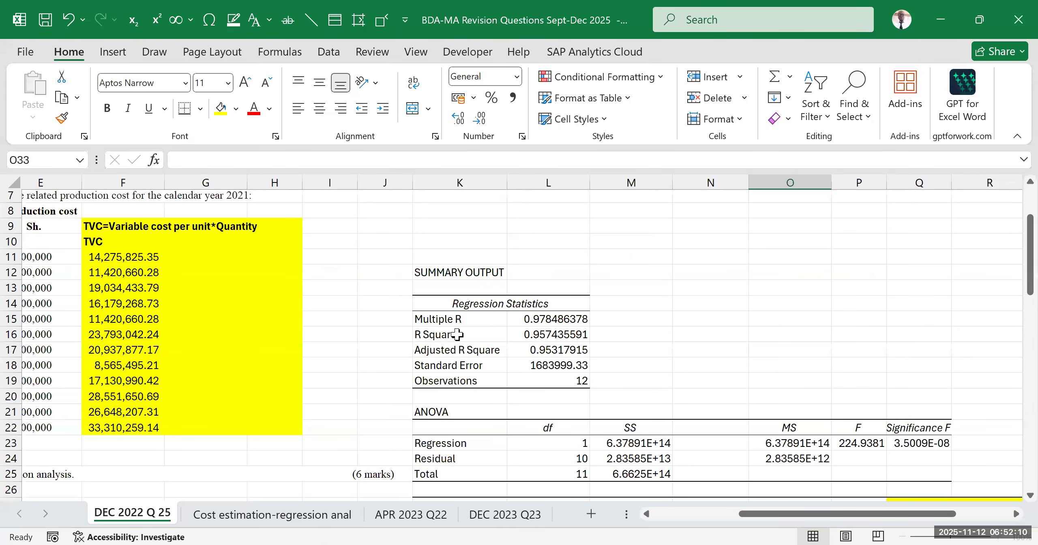
drag(444, 339, 561, 341)
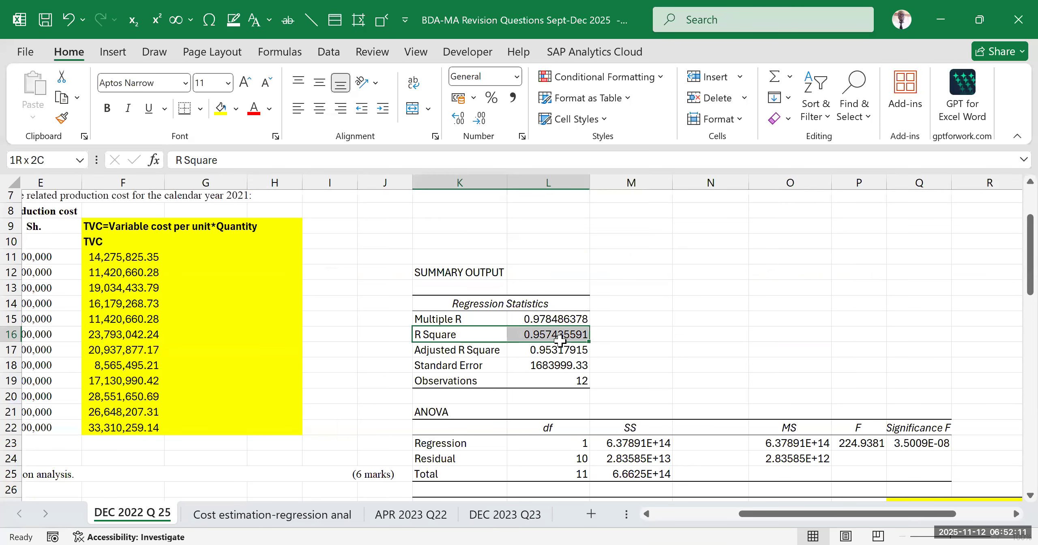
click(220, 108)
click(770, 275)
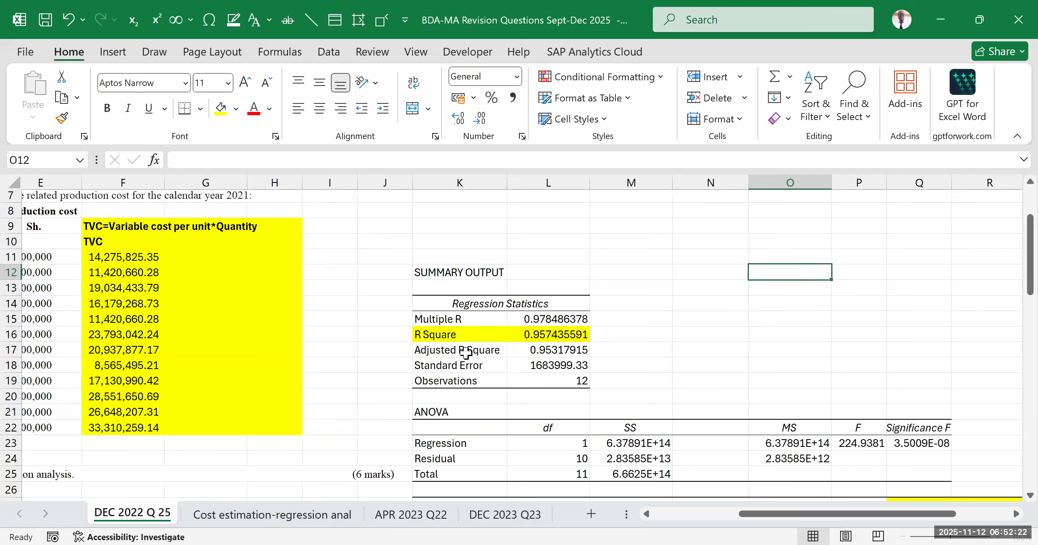
Examine the highlighted R Square value as the measure of how well the regression explains production cost
click(476, 339)
drag(476, 339, 541, 337)
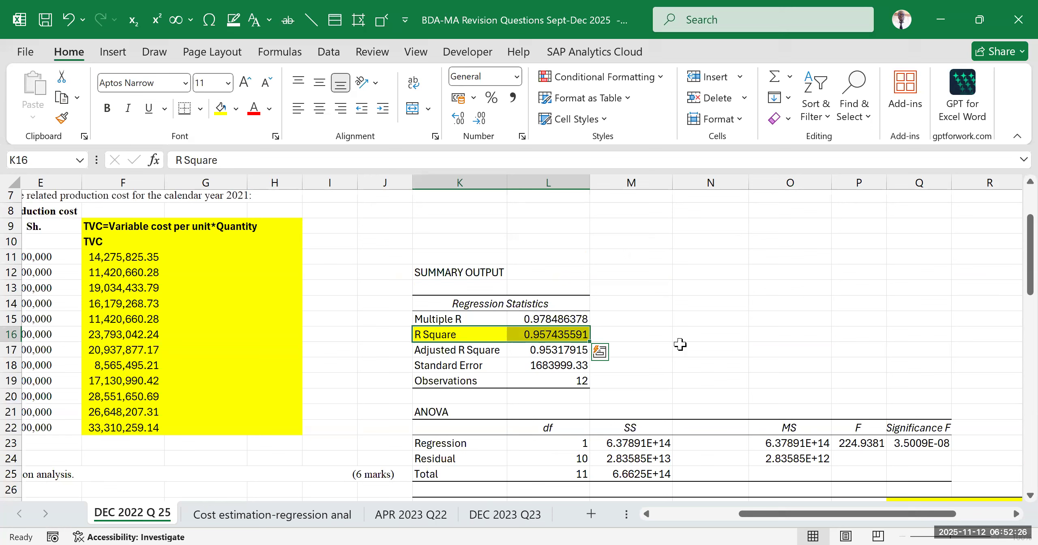
click(762, 319)
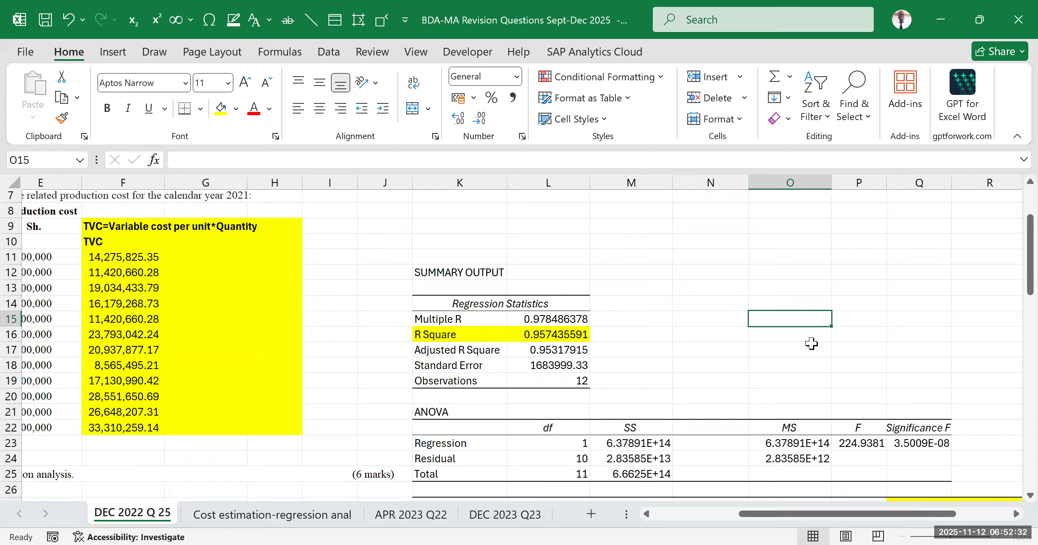
click(730, 339)
click(577, 336)
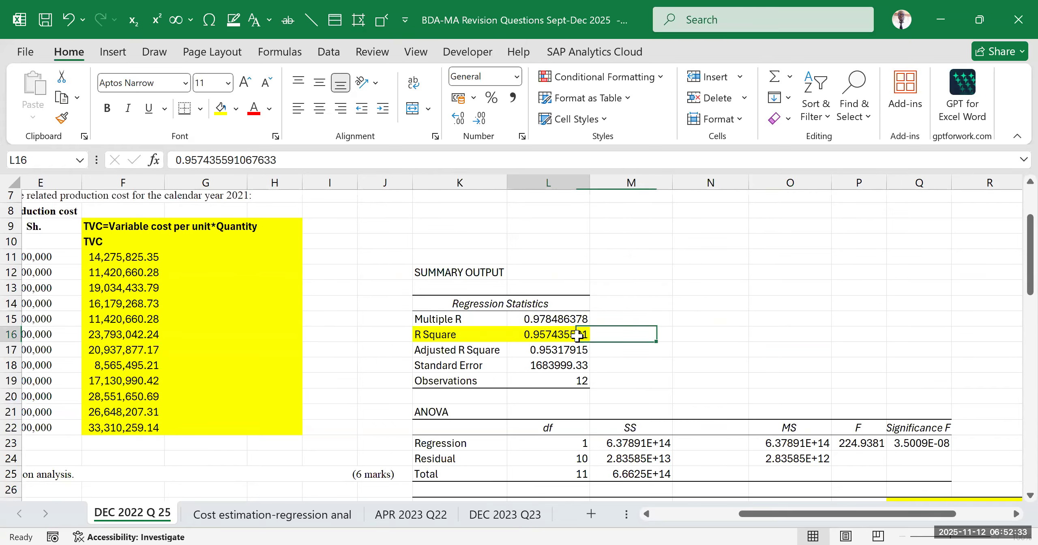
click(638, 333)
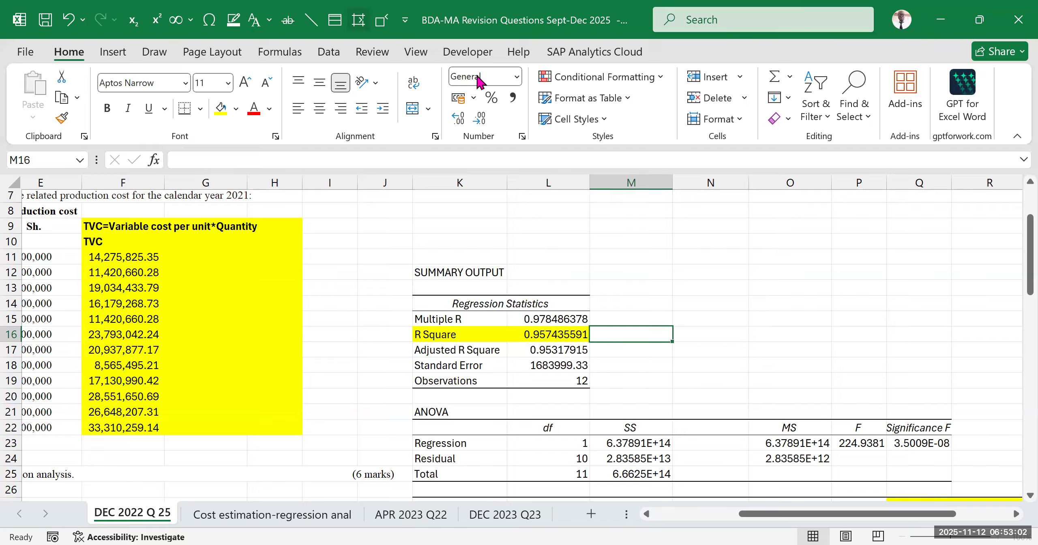
click(642, 260)
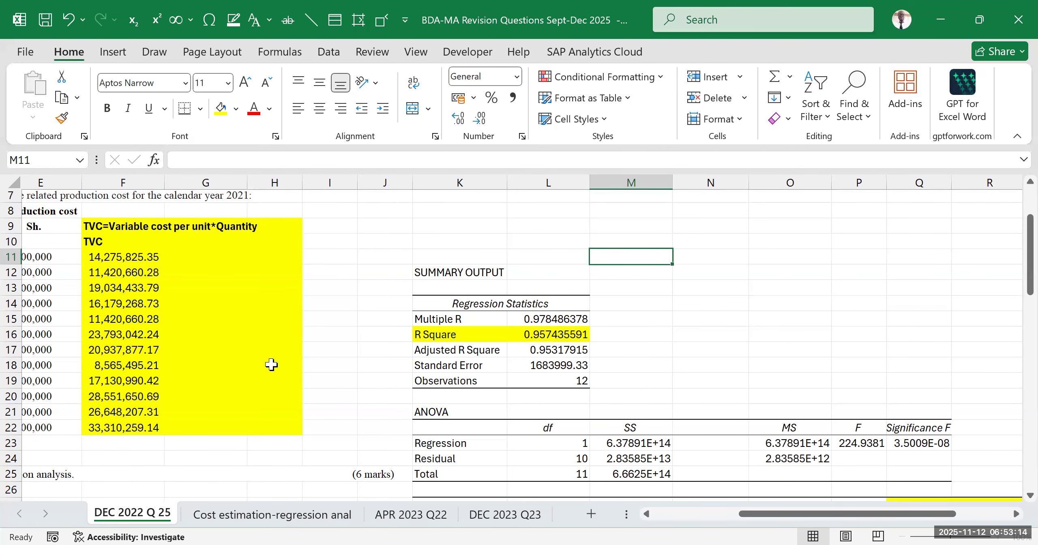
Reread requirement (a) on variable cost and compare it with the regression statistics
scroll(274, 353, down, 2)
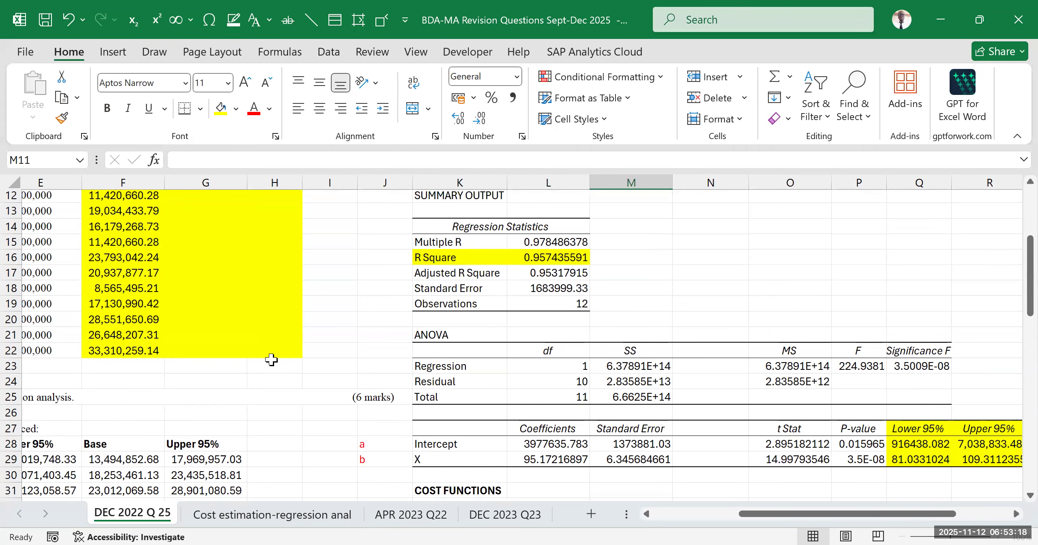
drag(746, 521, 660, 519)
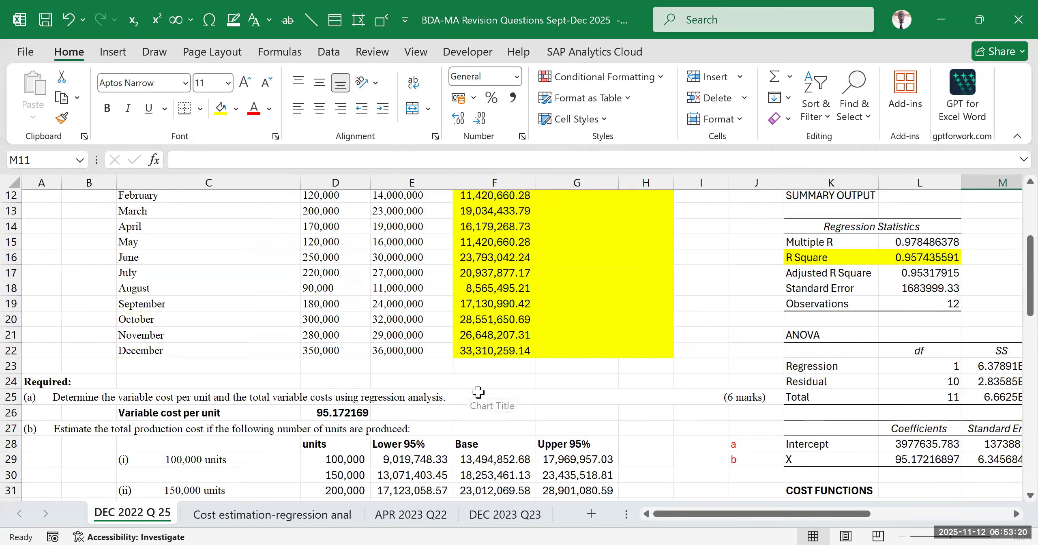
click(478, 391)
click(639, 395)
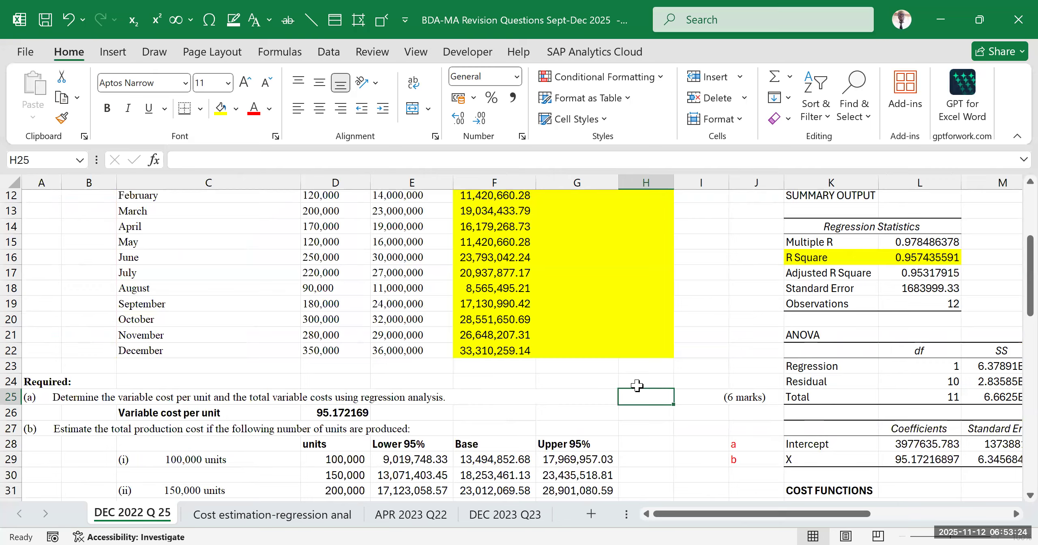
drag(748, 523, 795, 522)
click(919, 250)
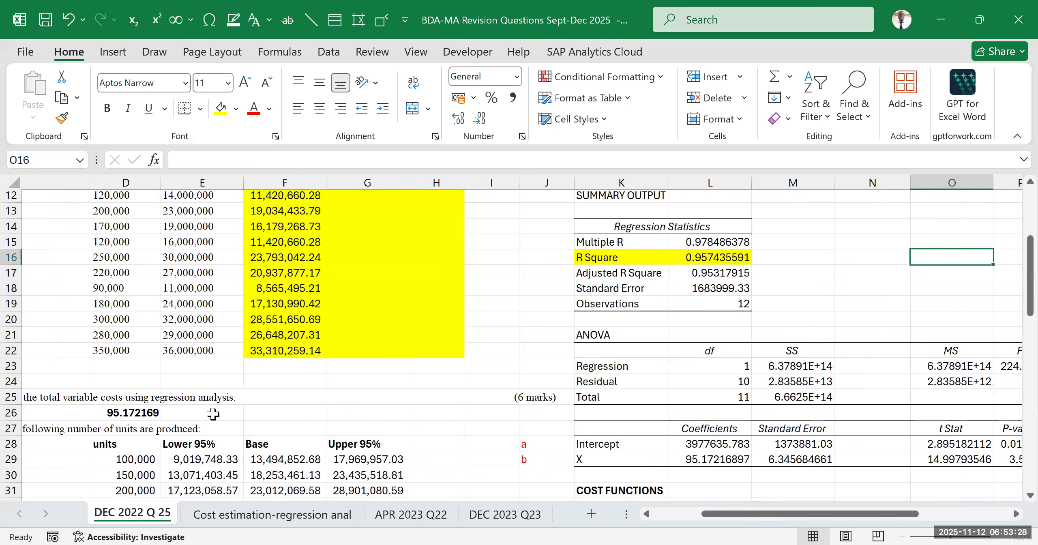
click(226, 401)
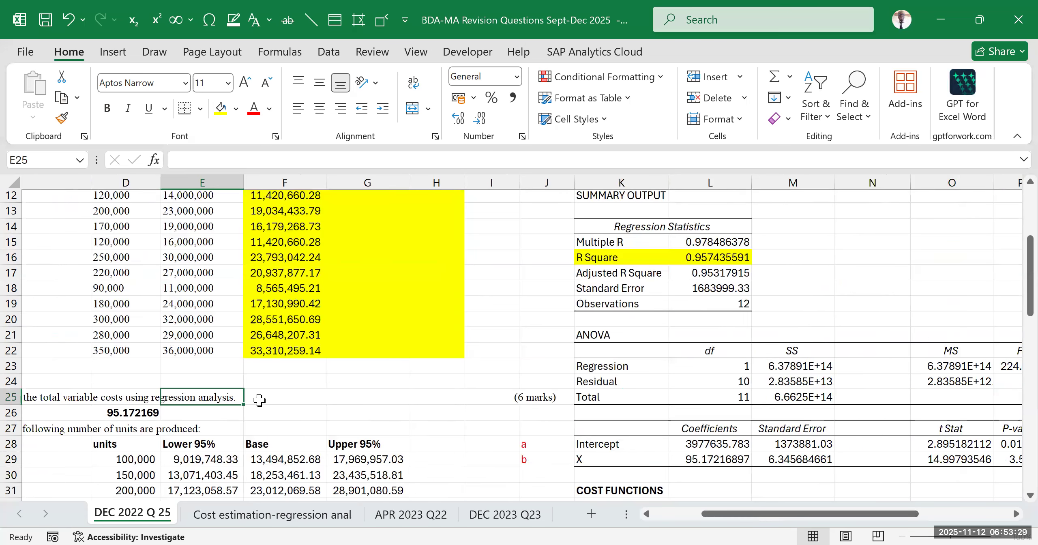
click(411, 98)
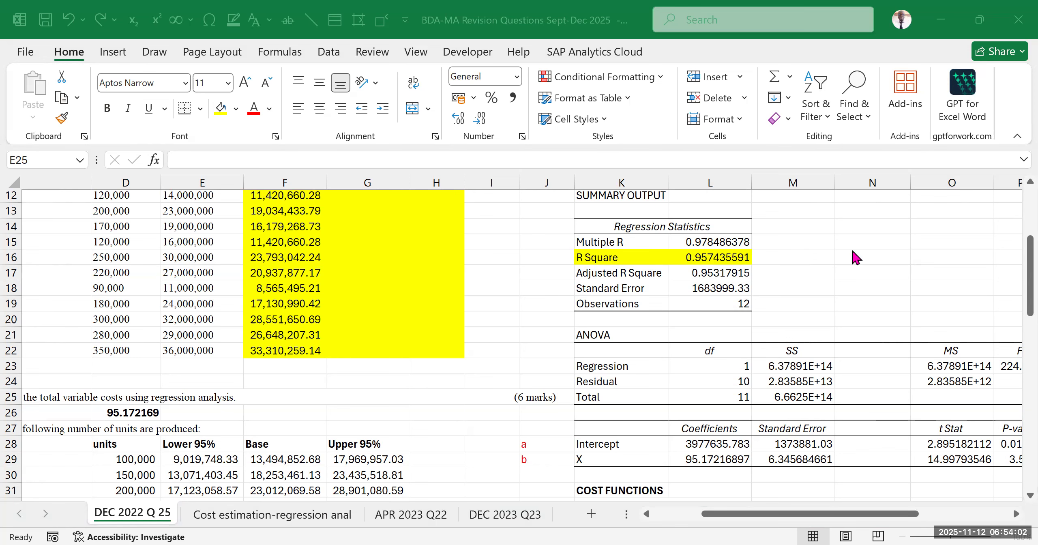
click(559, 132)
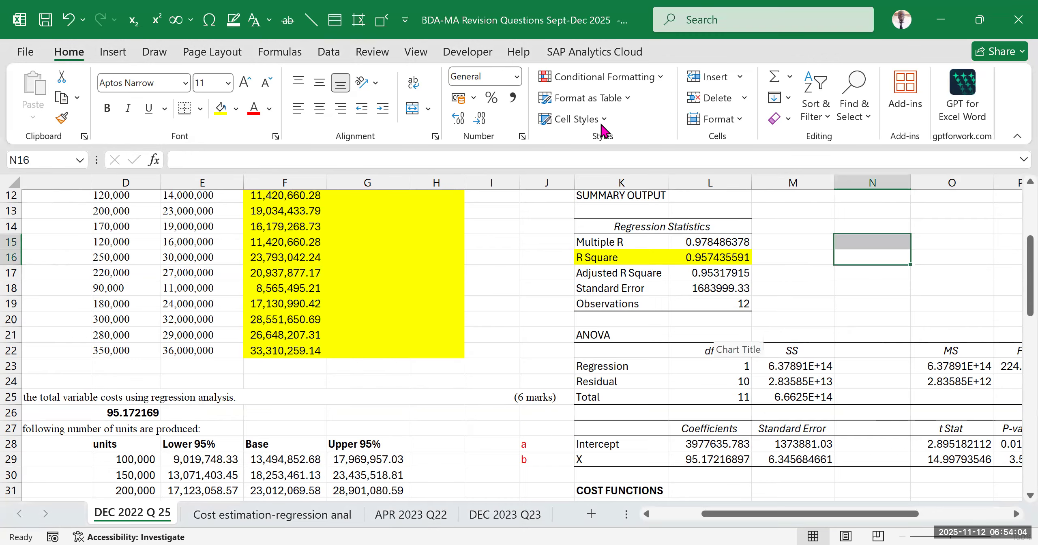
click(828, 332)
drag(795, 518, 829, 520)
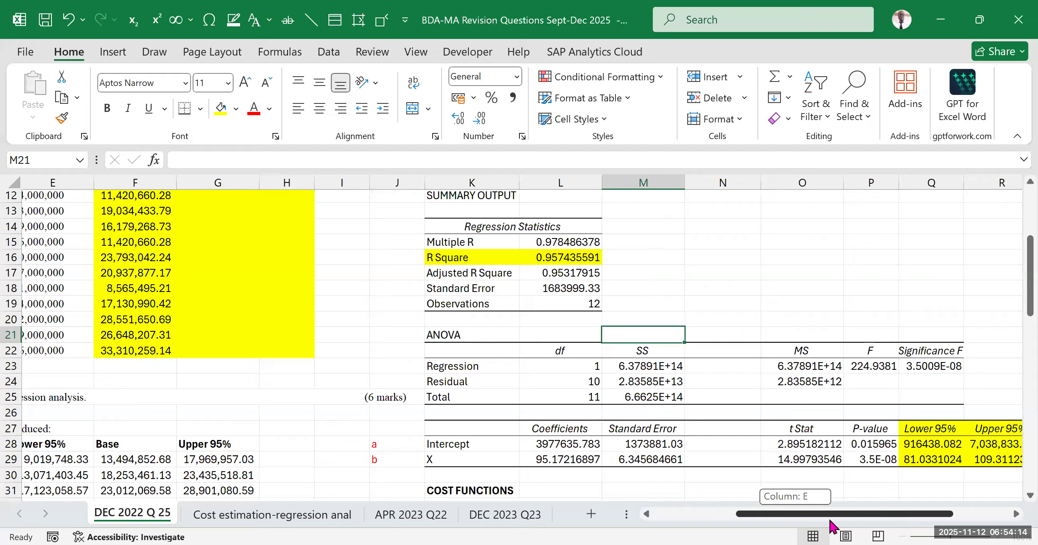
drag(829, 520, 830, 520)
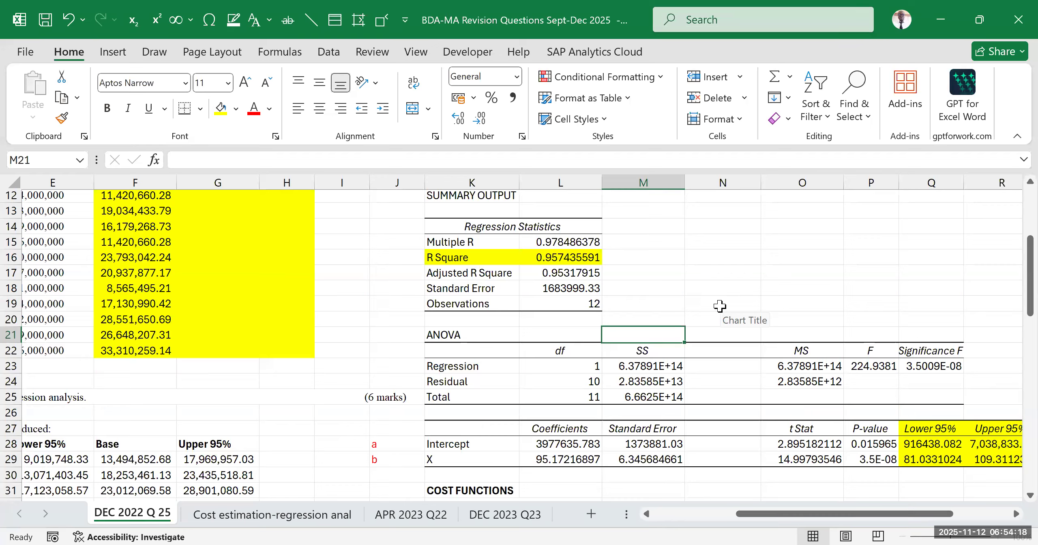
click(629, 270)
key(Up)
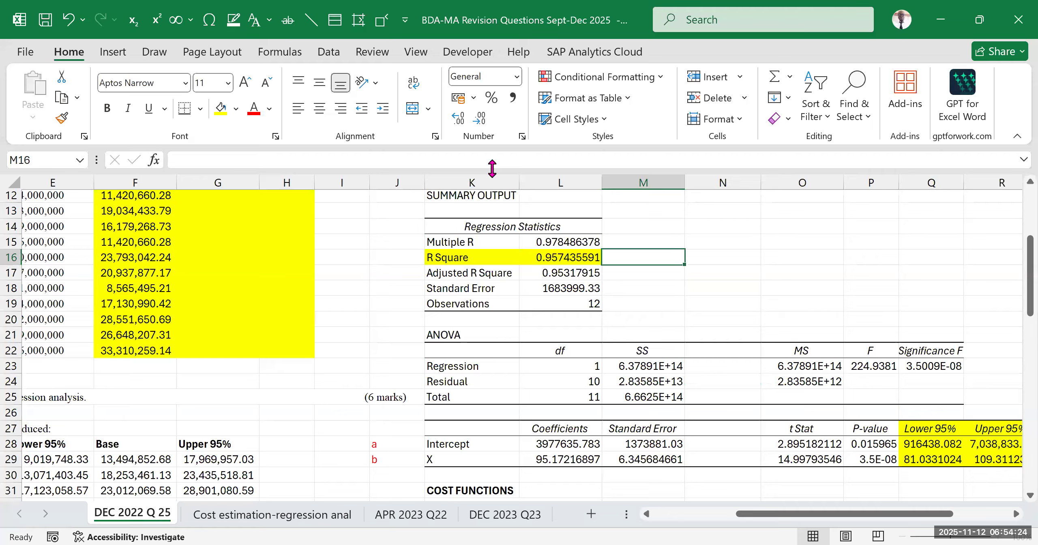
key(alt+Tab)
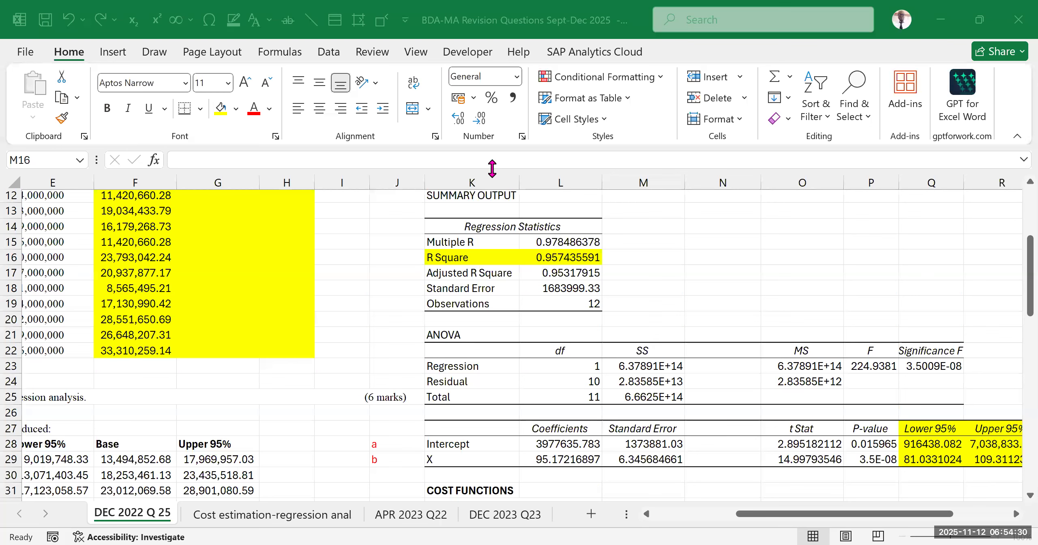
click(669, 253)
drag(748, 519, 678, 518)
scroll(385, 365, up, 4)
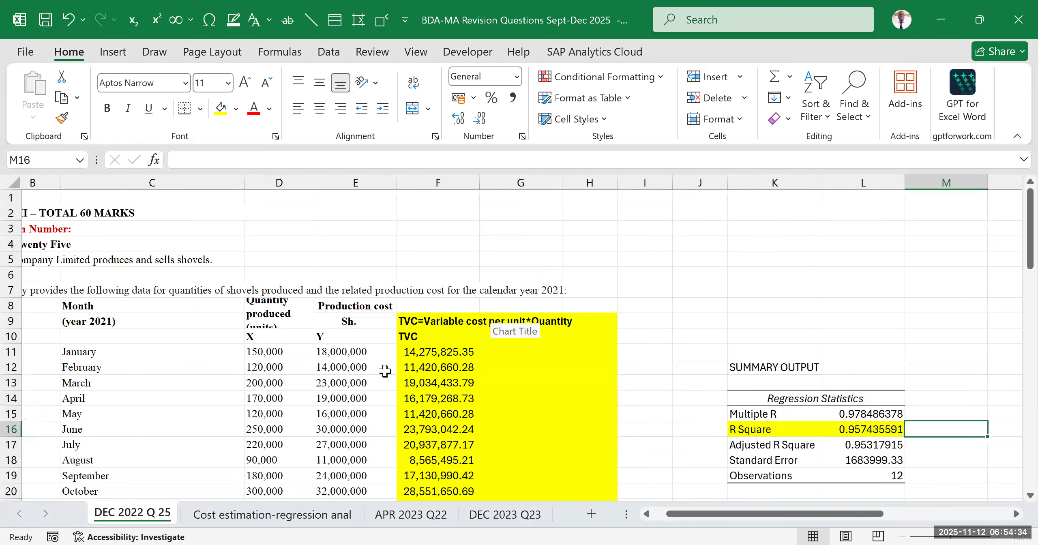
Examine how the Quantity produced (X) and Production cost (Y) columns relate to the highlighted R Square value
click(373, 306)
drag(365, 325, 279, 308)
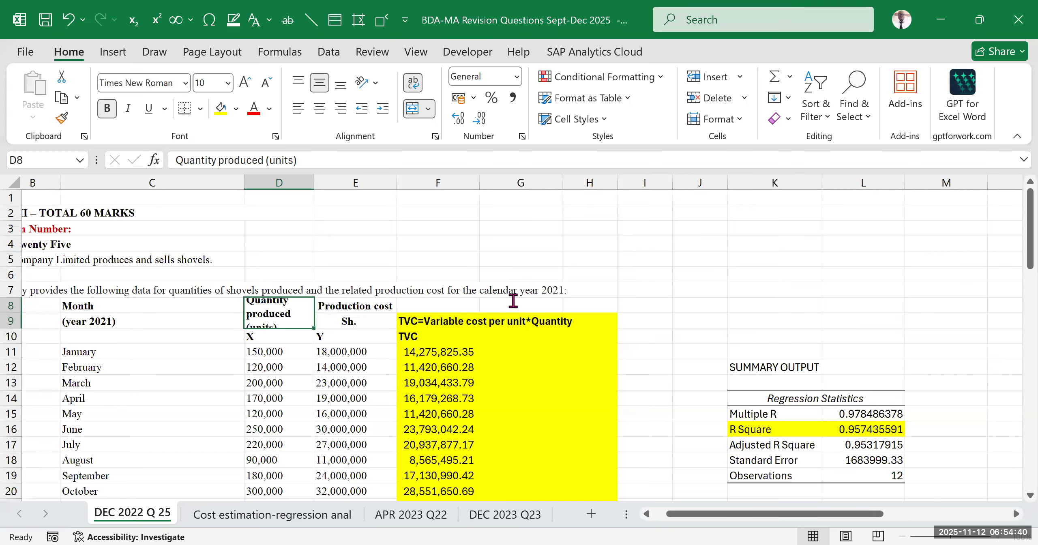
key(alt+Tab)
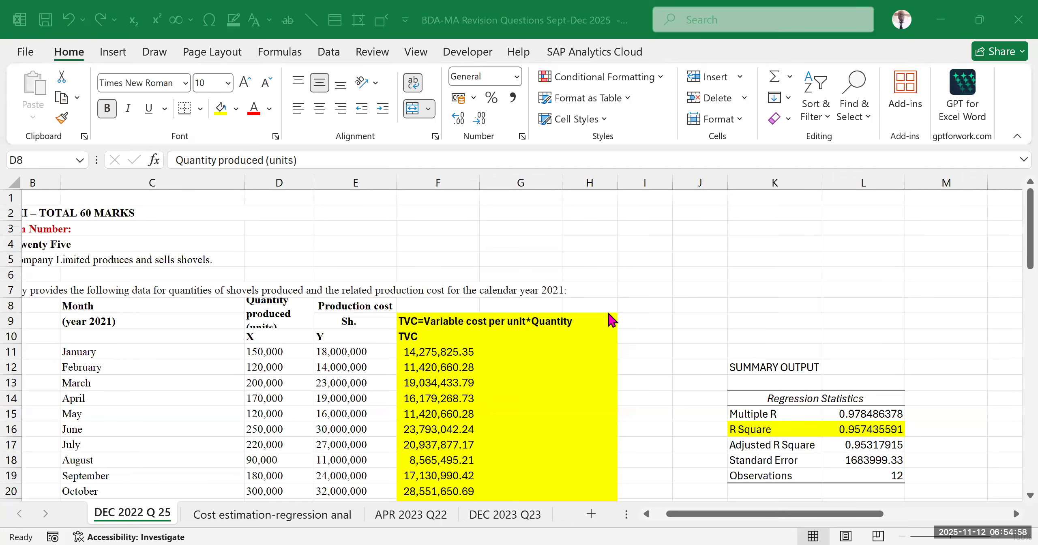
drag(790, 429, 848, 432)
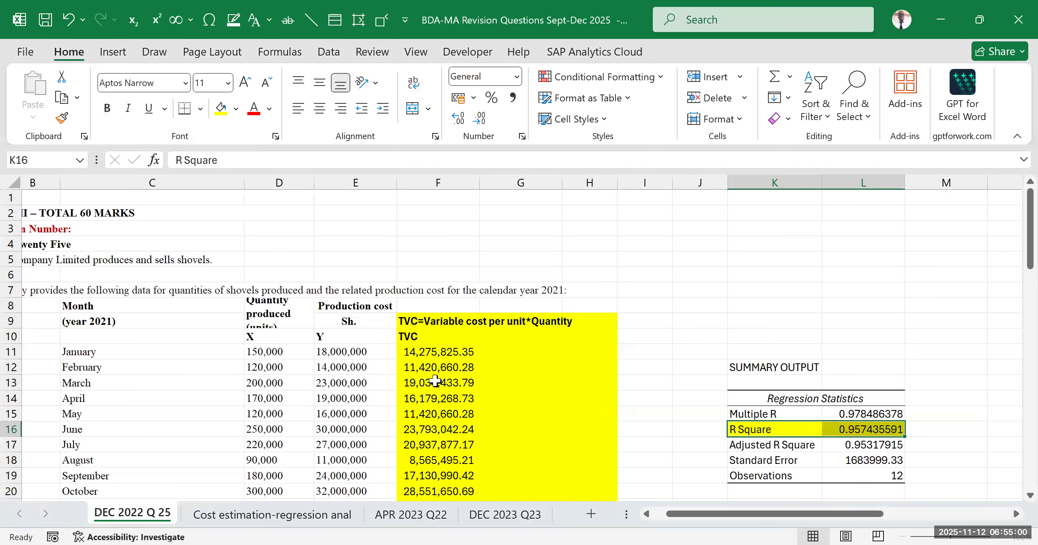
drag(263, 302, 353, 322)
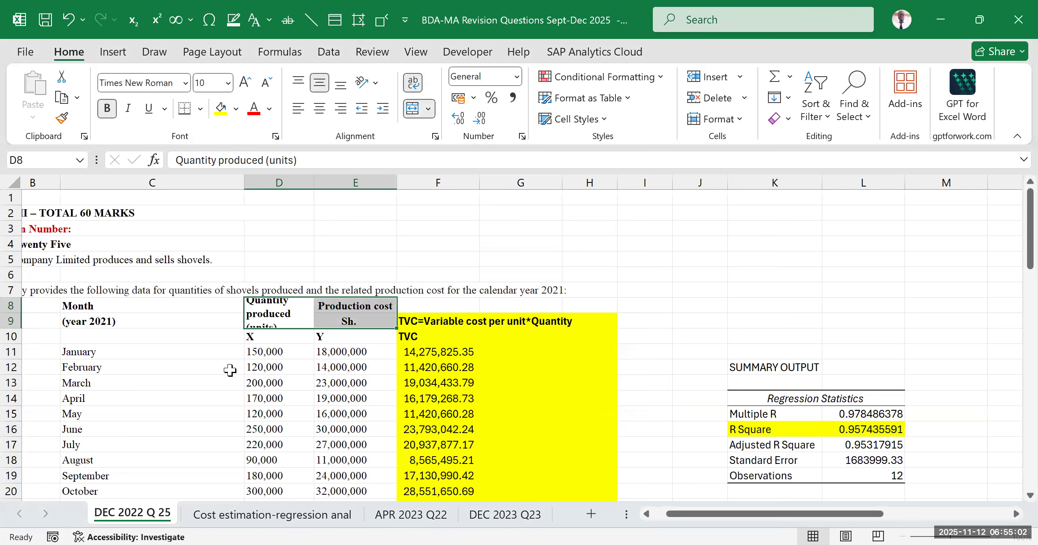
click(544, 222)
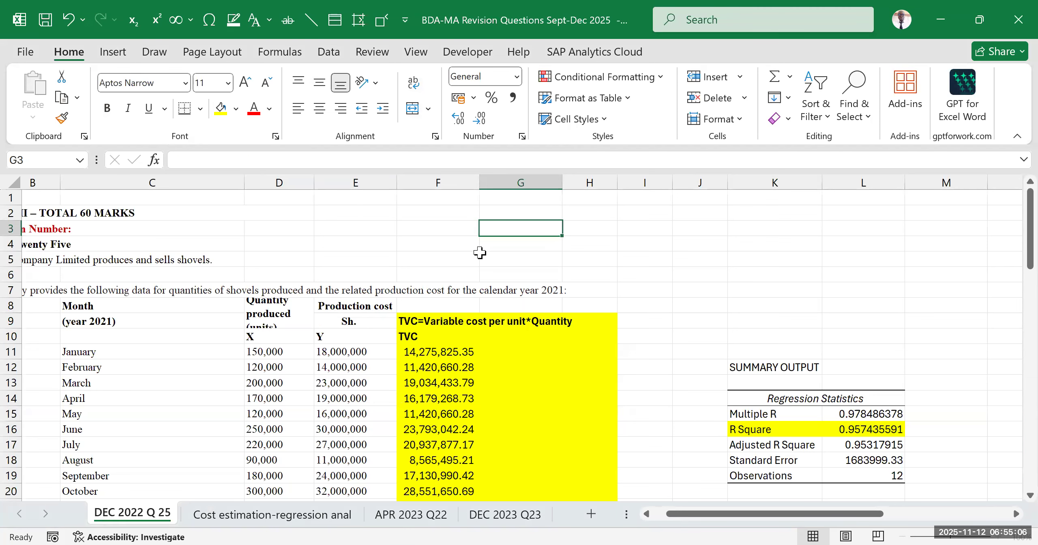
click(354, 309)
click(259, 311)
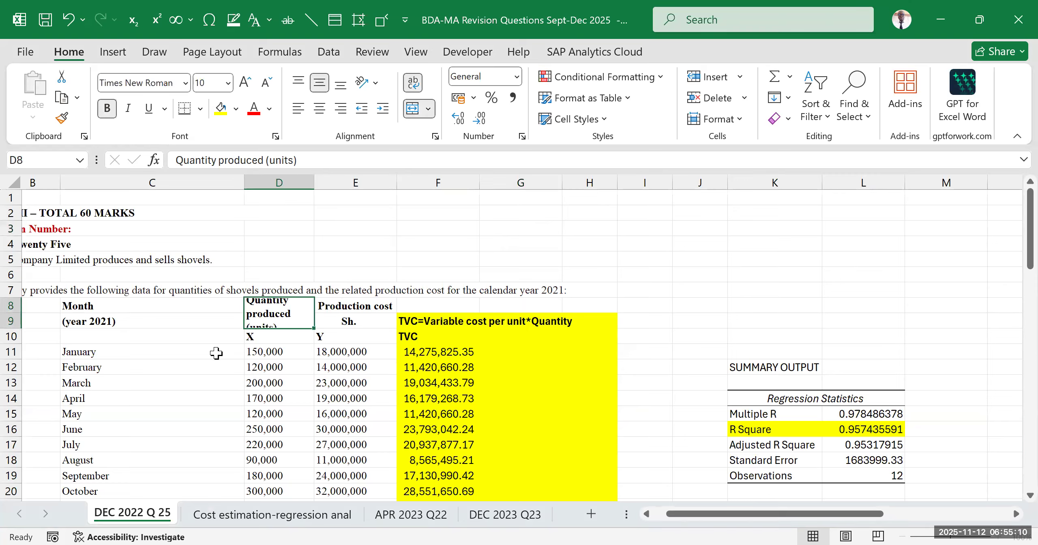
click(377, 304)
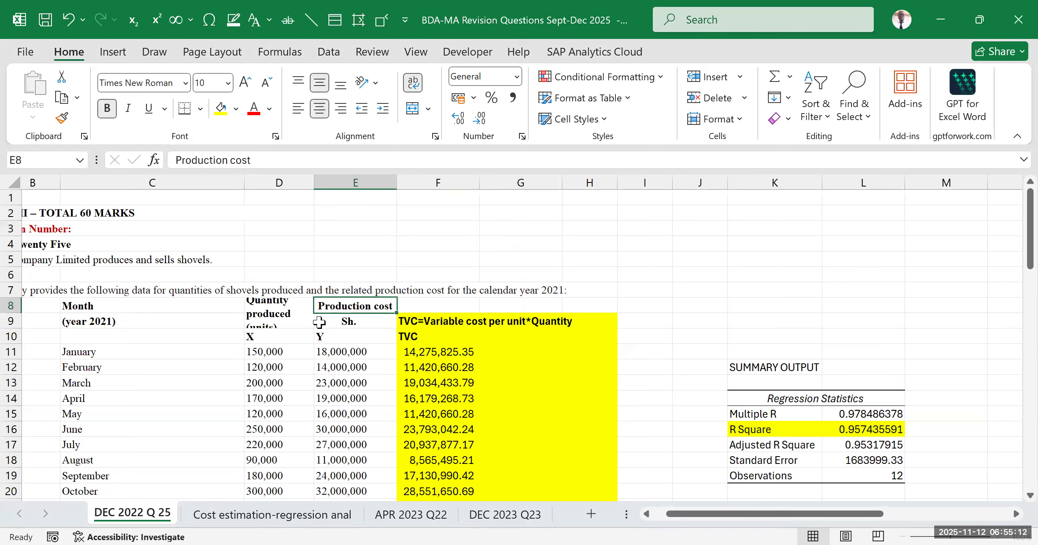
click(261, 304)
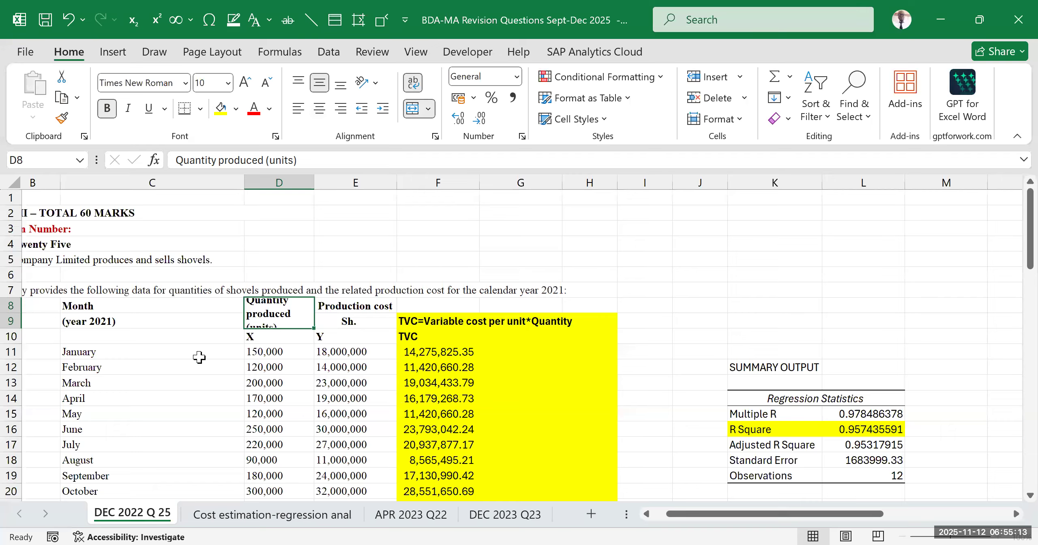
click(390, 89)
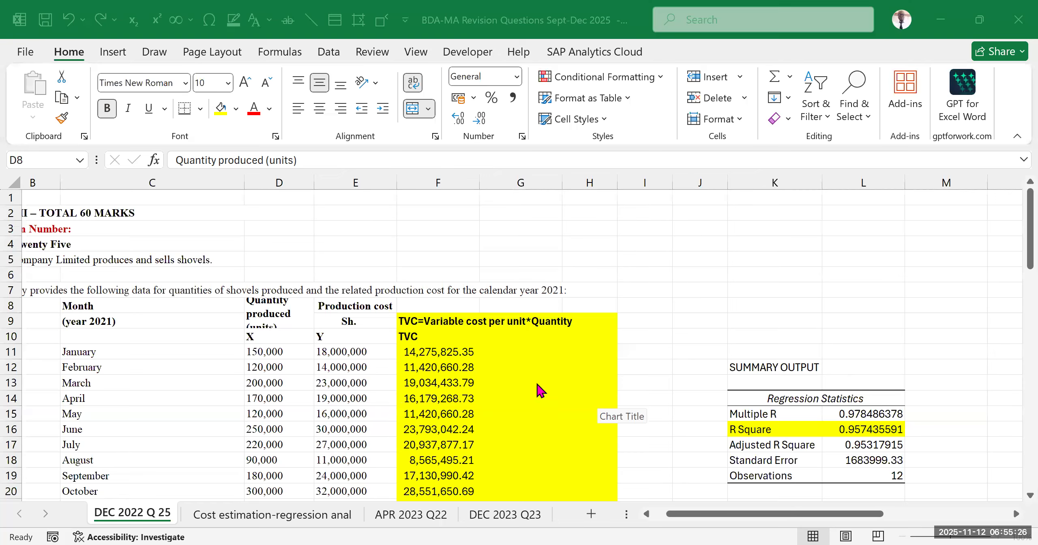
click(332, 321)
click(279, 315)
click(325, 310)
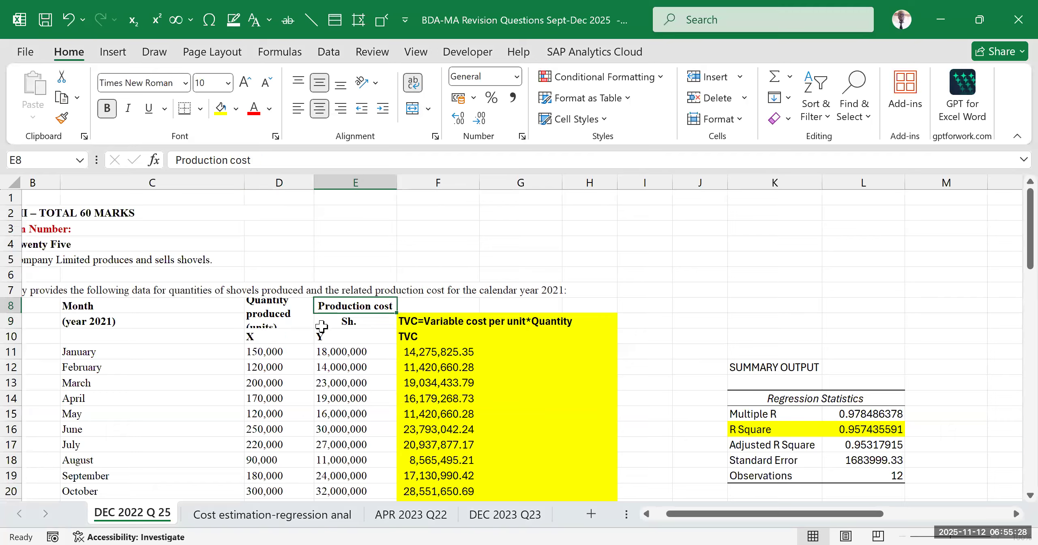
click(283, 307)
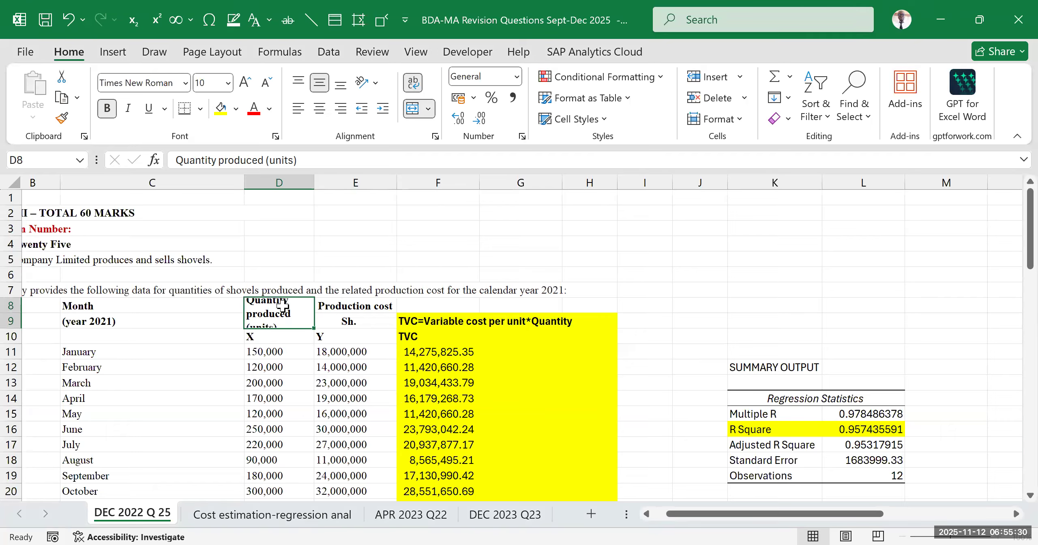
click(871, 429)
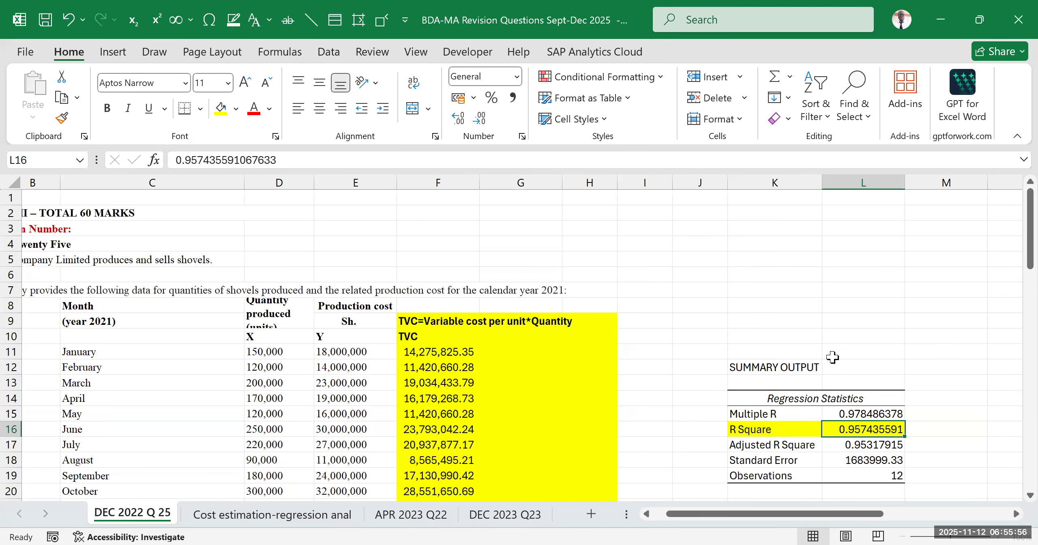
Calculate the percentage left unexplained by R Square in cell M11 with the formula =100-95.74
drag(867, 514, 911, 522)
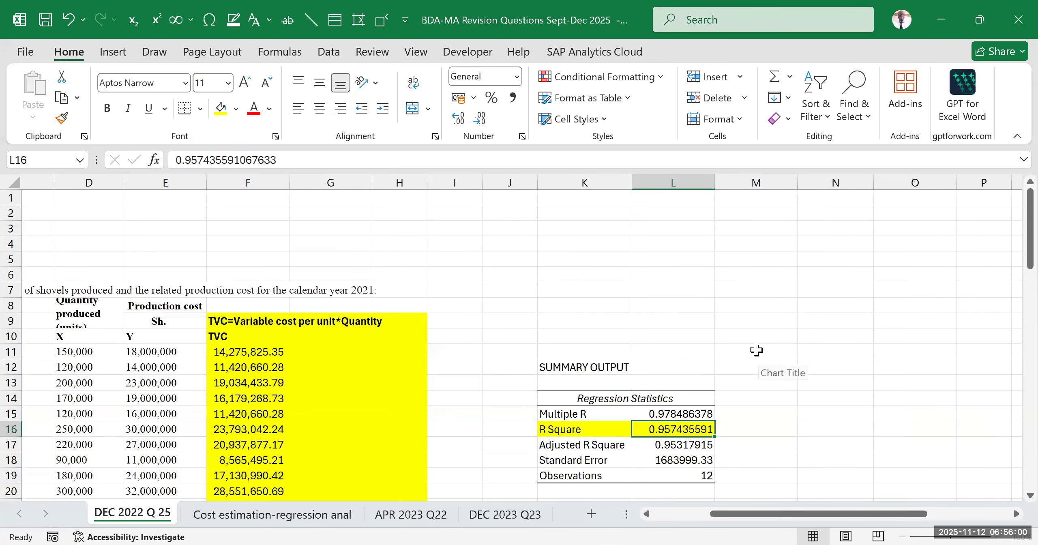
click(756, 350)
text(=)
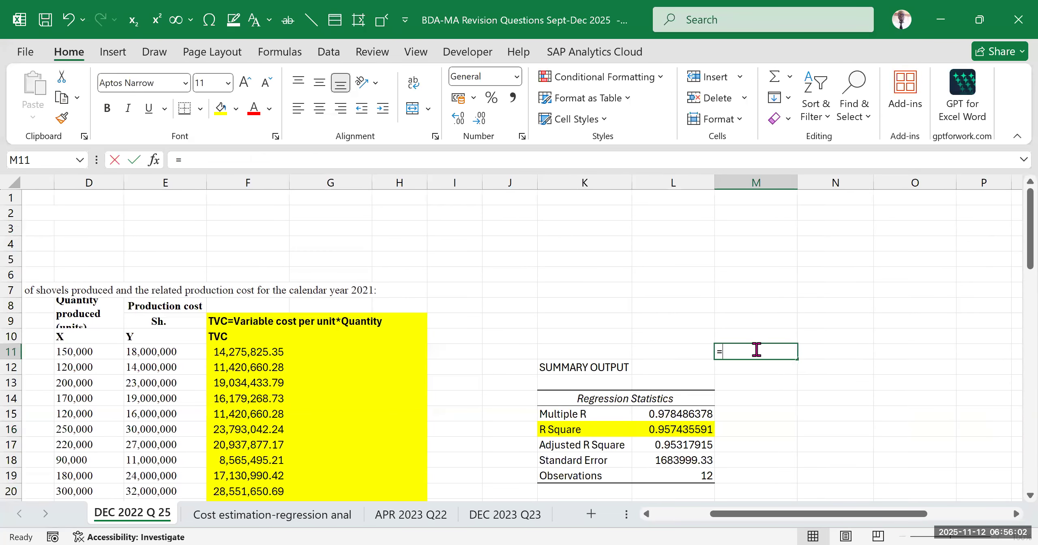
text(100-95)
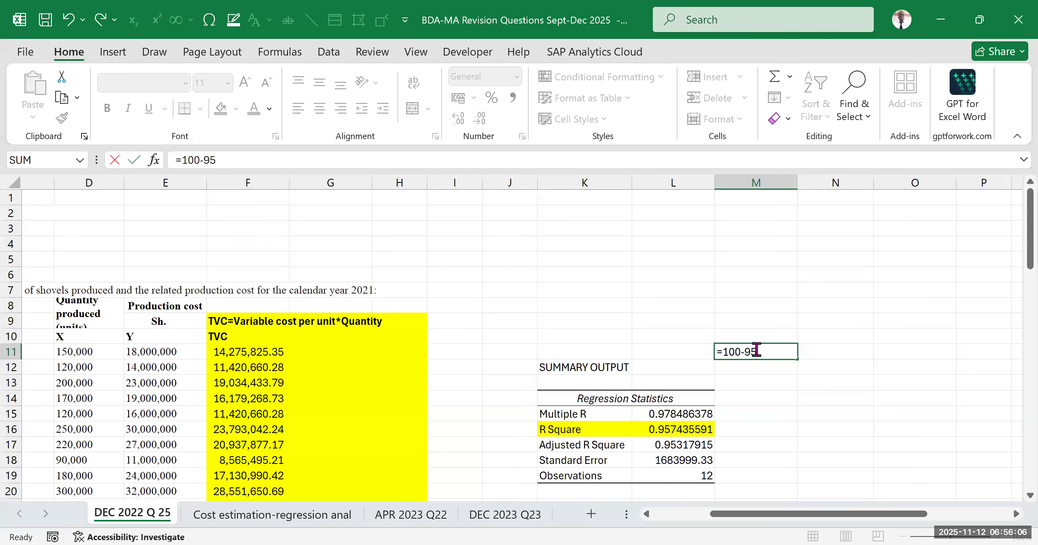
text(74)
click(914, 351)
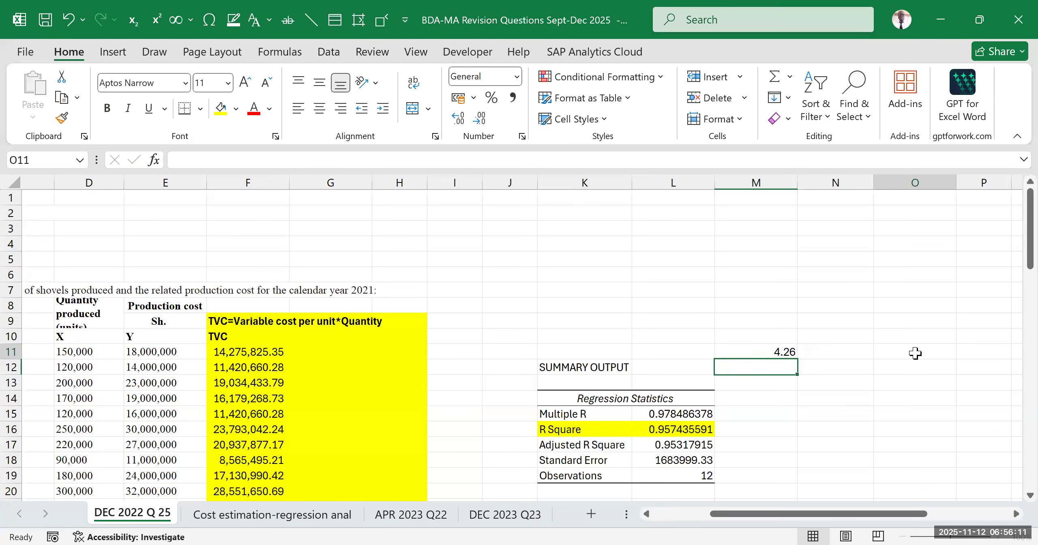
click(757, 352)
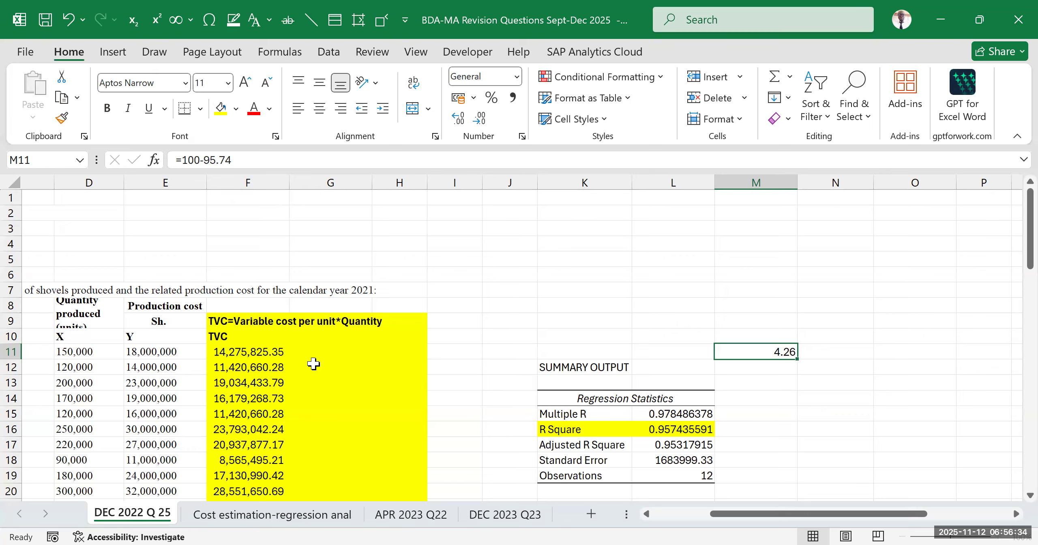
Begin an interpretation note in cell M16 beside R Square with "*95.74% of changes in production cost"
click(791, 414)
click(729, 353)
click(782, 430)
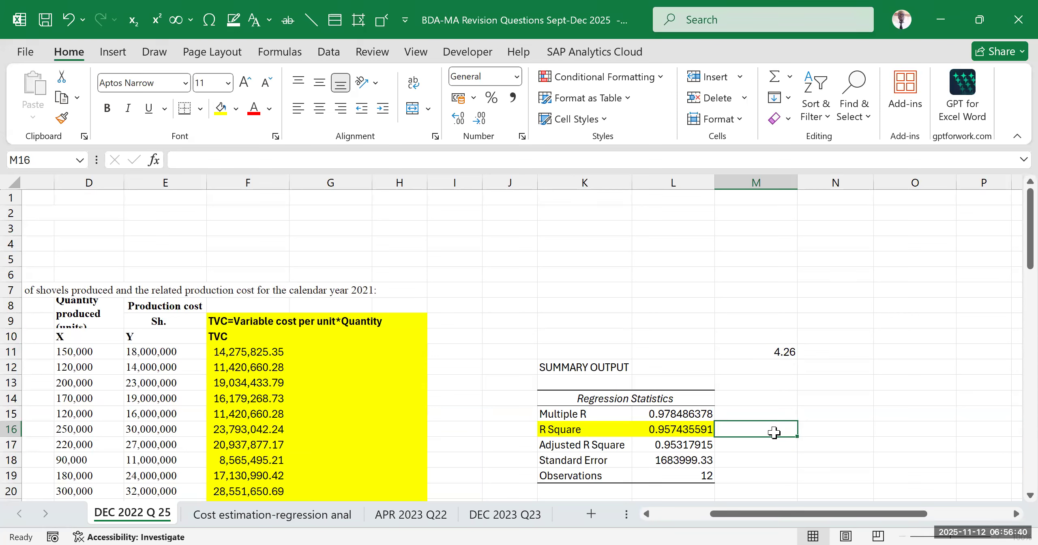
click(774, 396)
click(773, 426)
text(*)
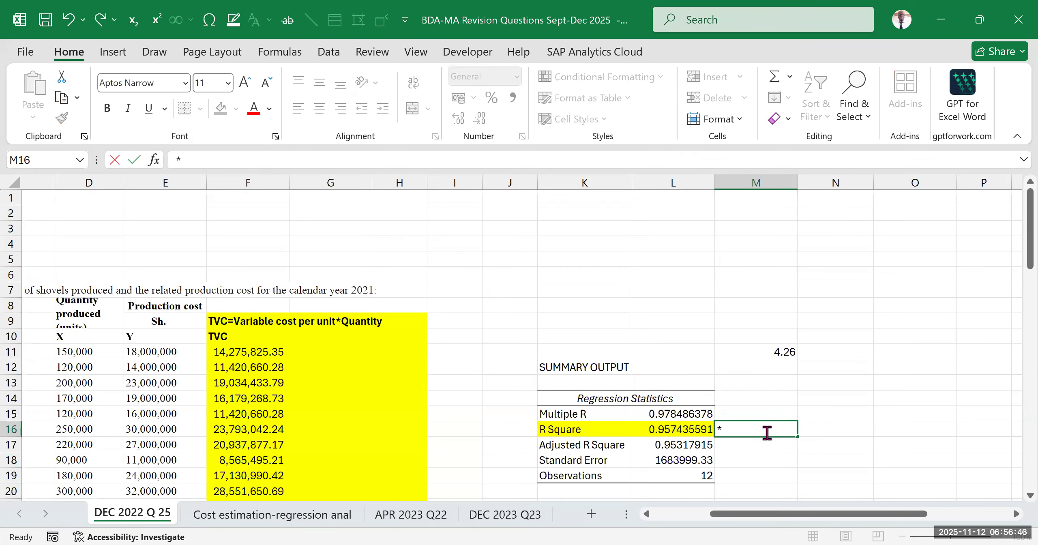
scroll(765, 429, down, 3)
text(95)
key(BackSpace)
text(5)
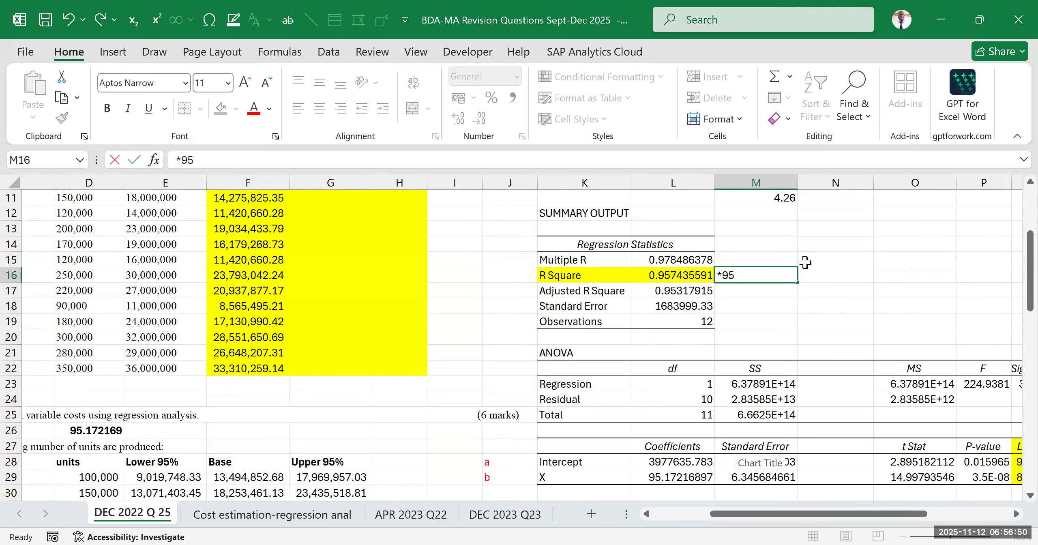
text(.74)
text(% of changes in pr)
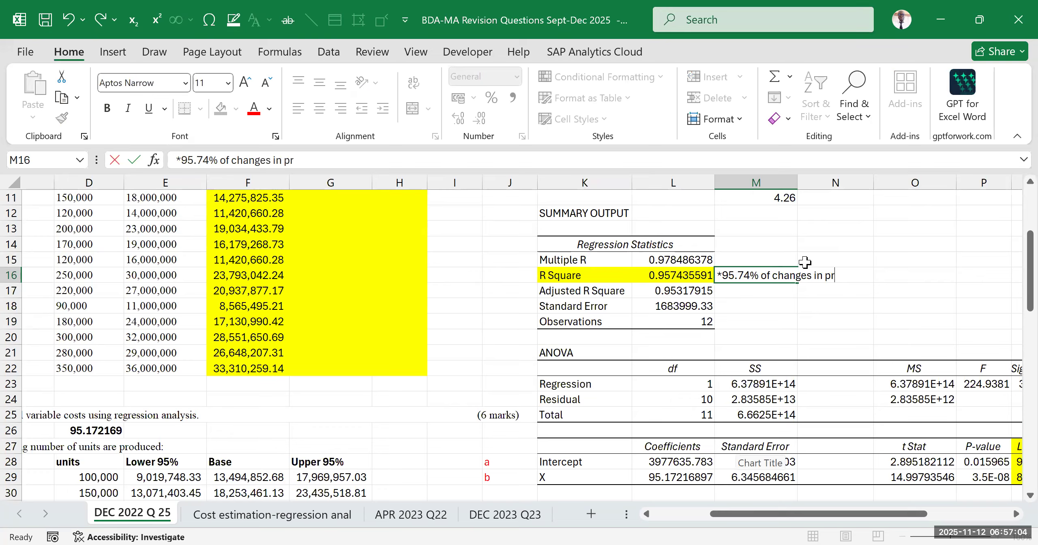
text(oduction cost)
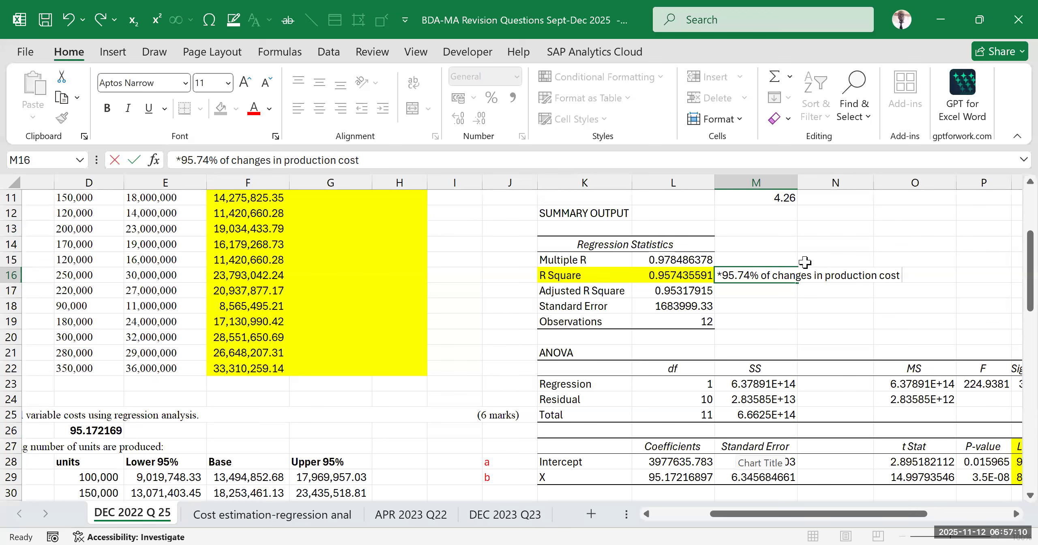
Continue the R Square note with "is explained by changes in quantity produced"
text(is expla)
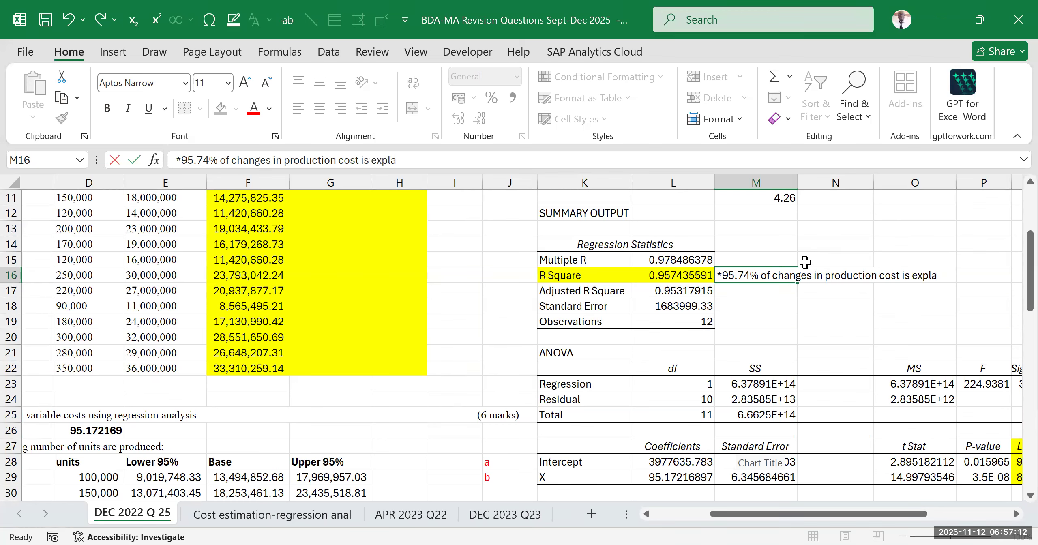
text(ined)
text( by)
text( changes in)
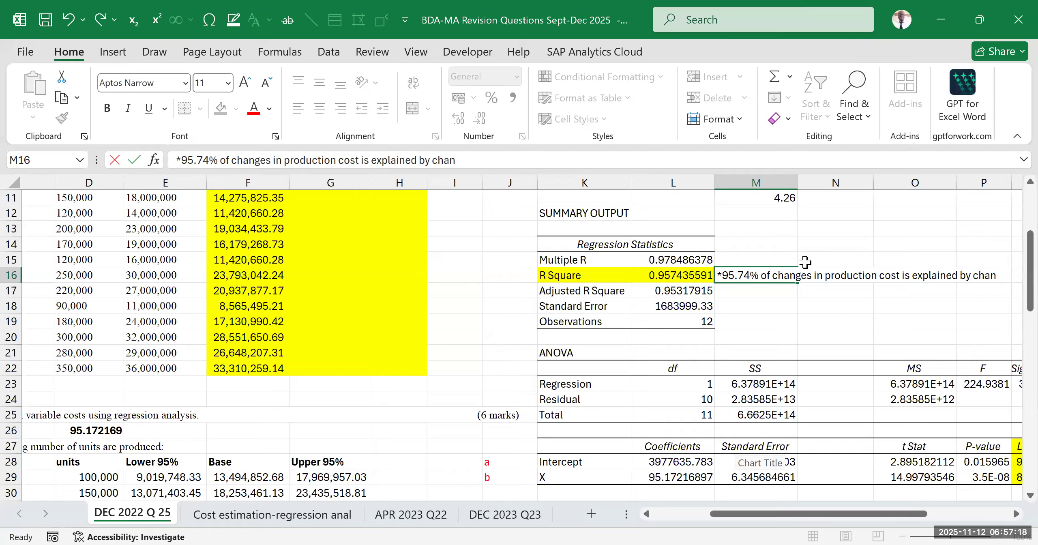
text( quaity)
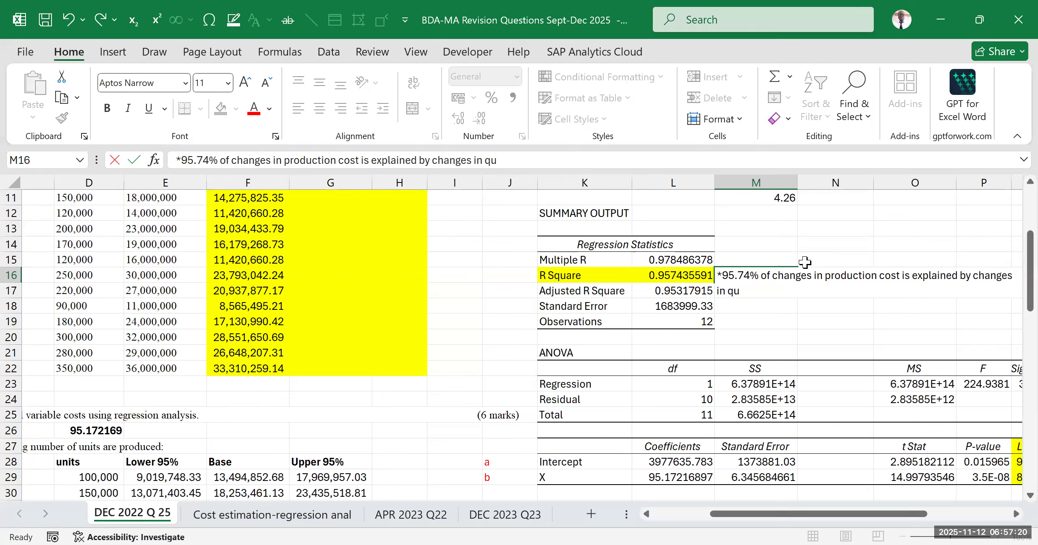
key(BackSpace)
key(BackSpace)
key(BackSpace)
text(ntity produced .)
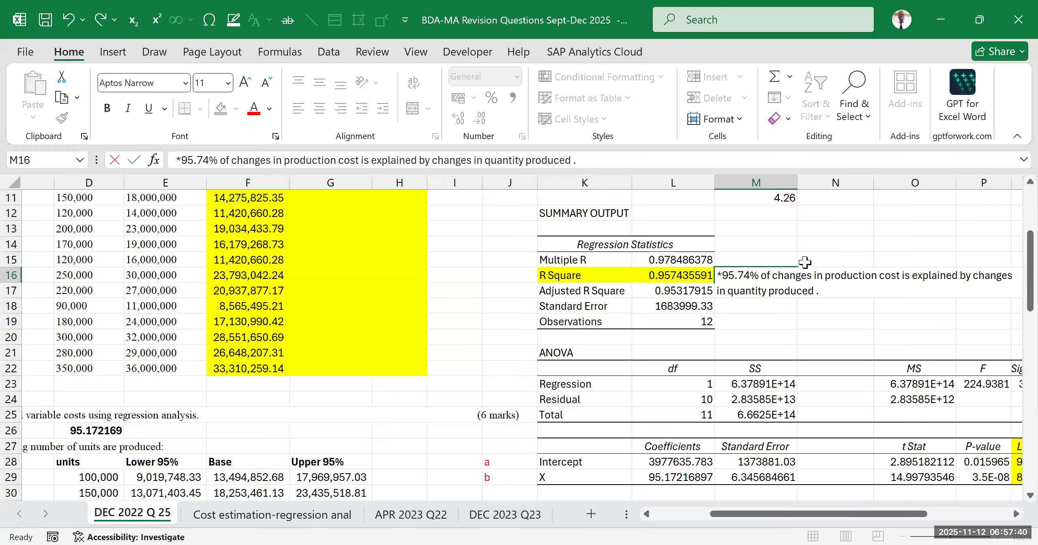
Start the note's second sentence in M16 with "4.26% changes in production cost"
text(4.26%)
text(chnages)
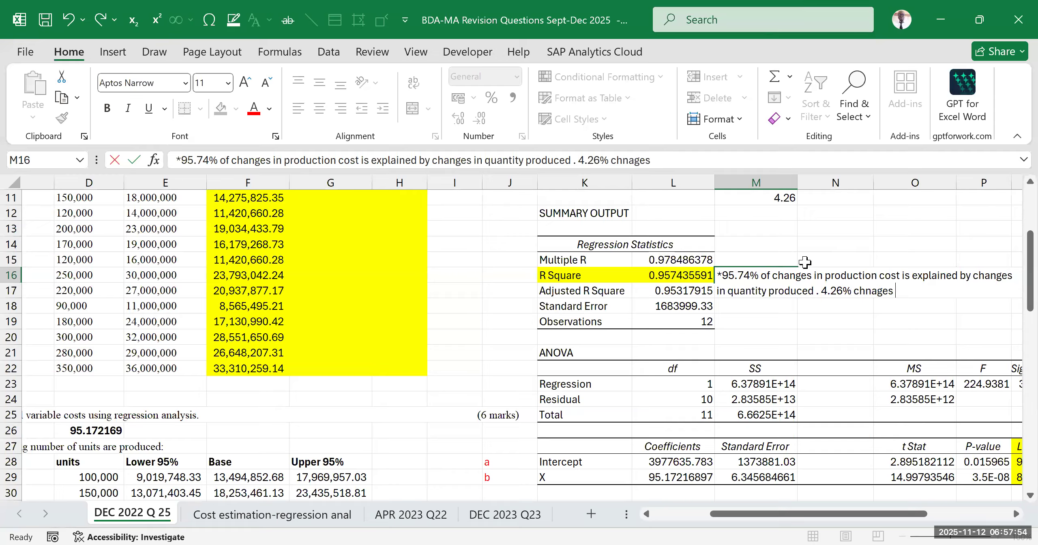
key(BackSpace)
key(BackSpace)
key(BackSpace)
key(BackSpace)
text(NG)
key(BackSpace)
key(BackSpace)
text(anges in production cost )
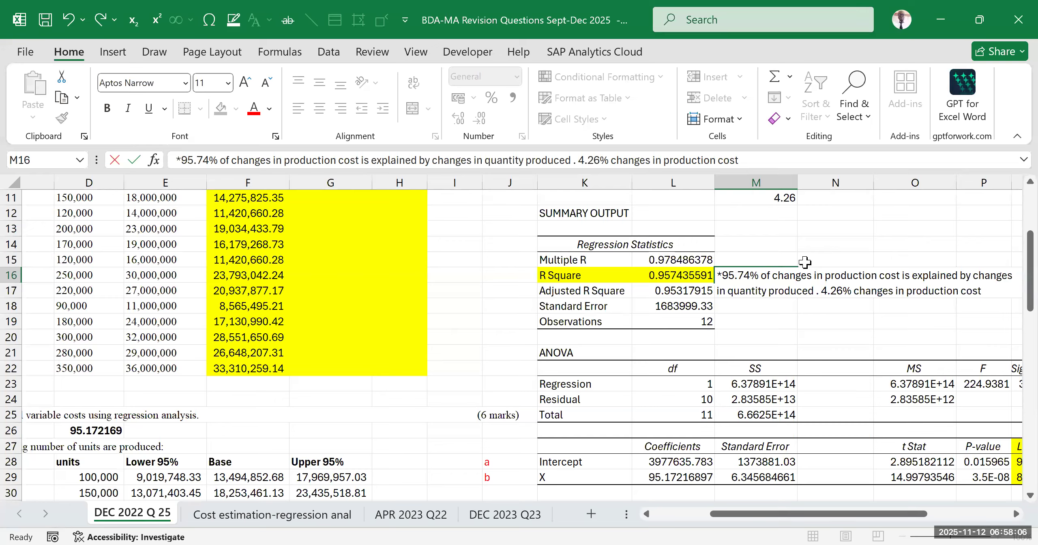
text(is influenced)
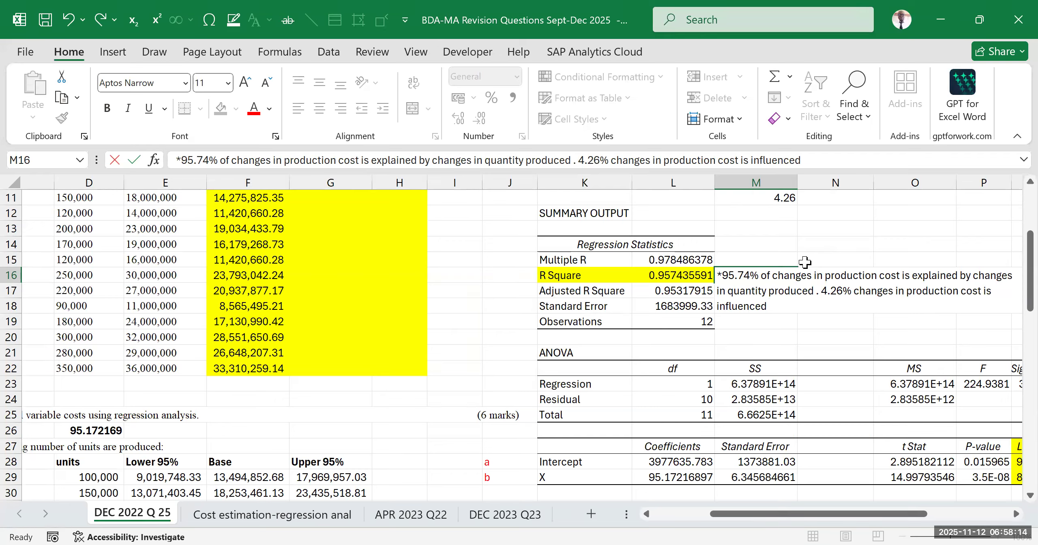
Complete the note in M16 with "is influenced by other factors other than quantity produced." and commit the entry
text(by other factors )
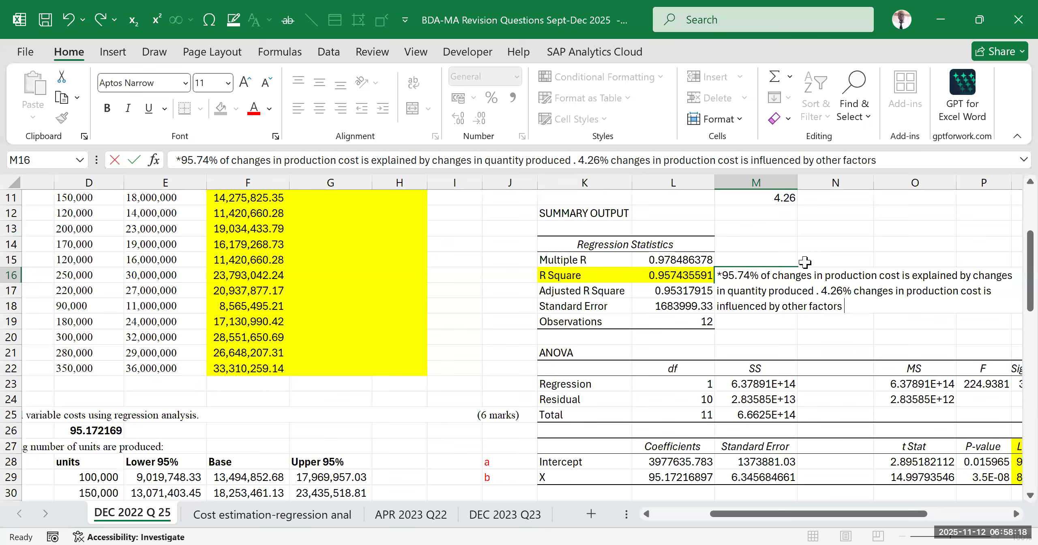
text(other than)
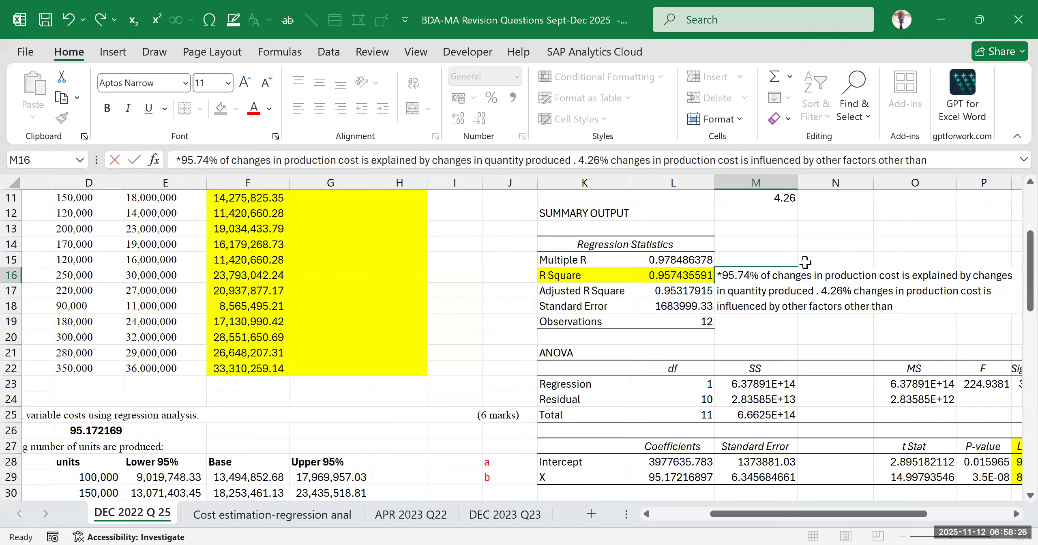
text(quantity produc)
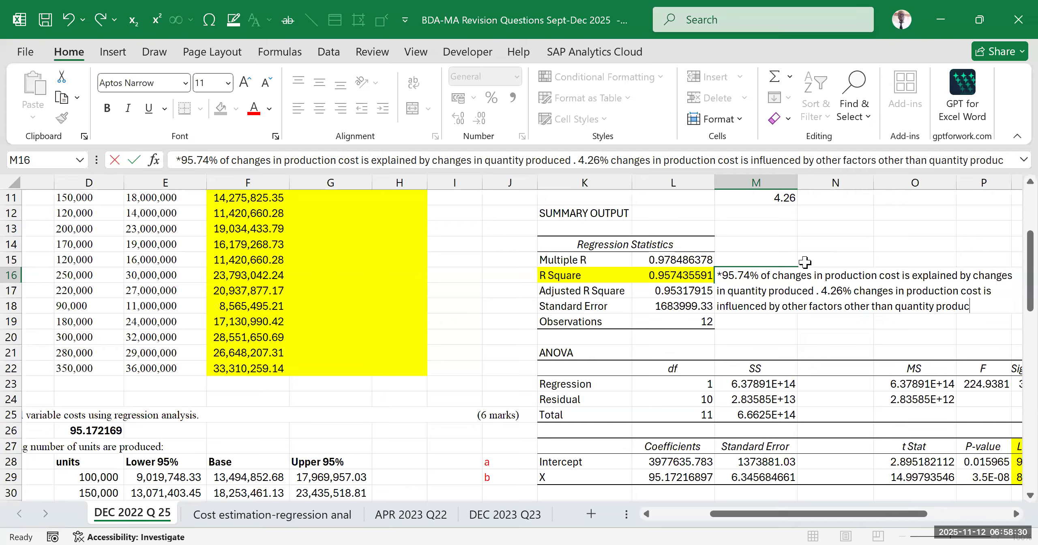
text(ced)
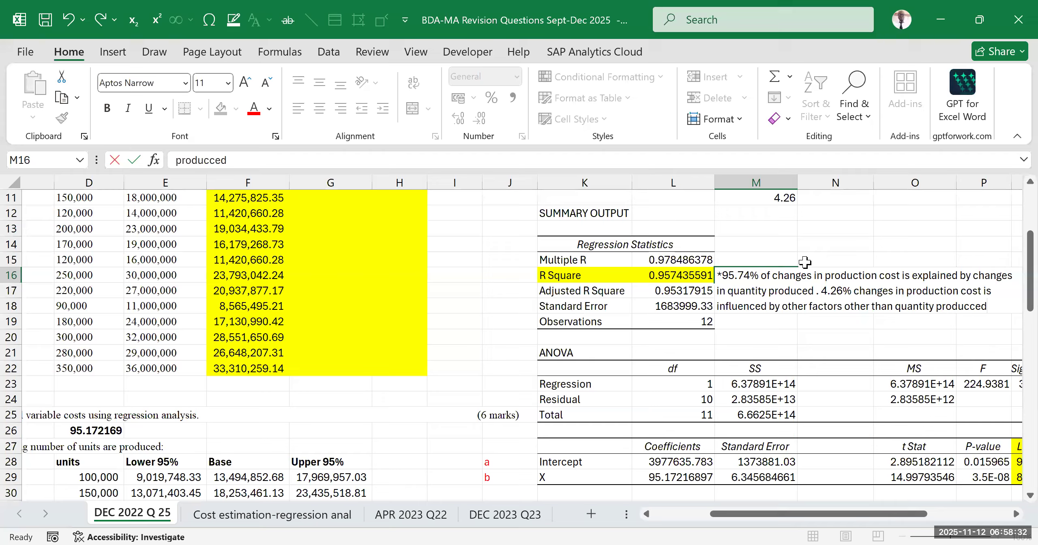
key(BackSpace)
key(BackSpace)
key(BackSpace)
text(ed.)
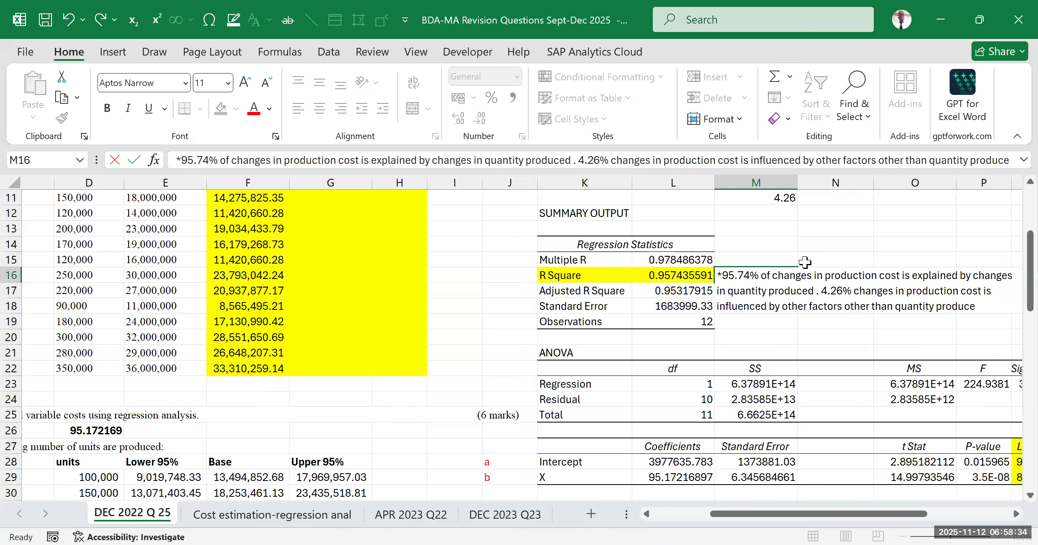
key(ctrl+Return)
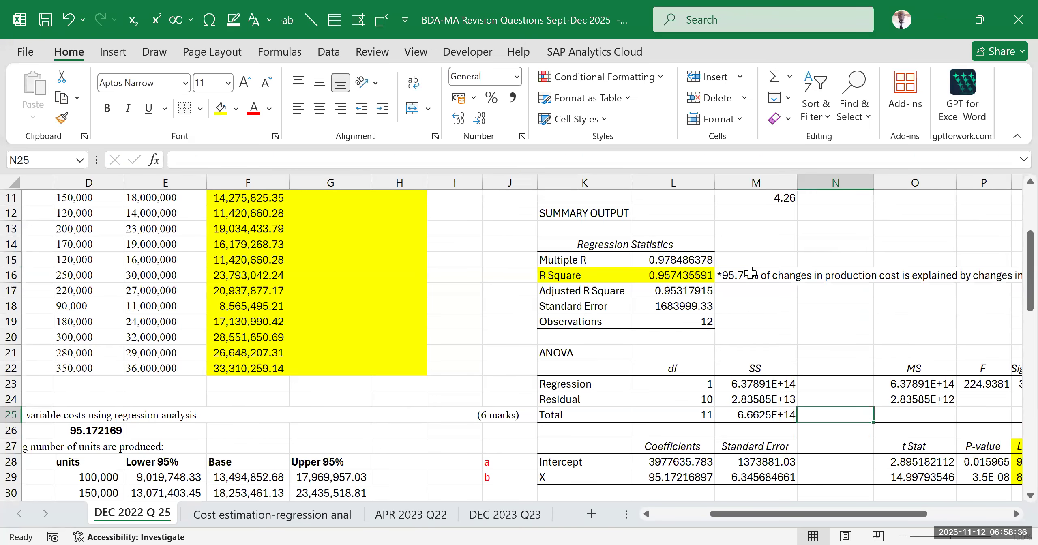
Try wrapping the text of the R Square note in M16 and undo the wrapping
drag(823, 514, 905, 513)
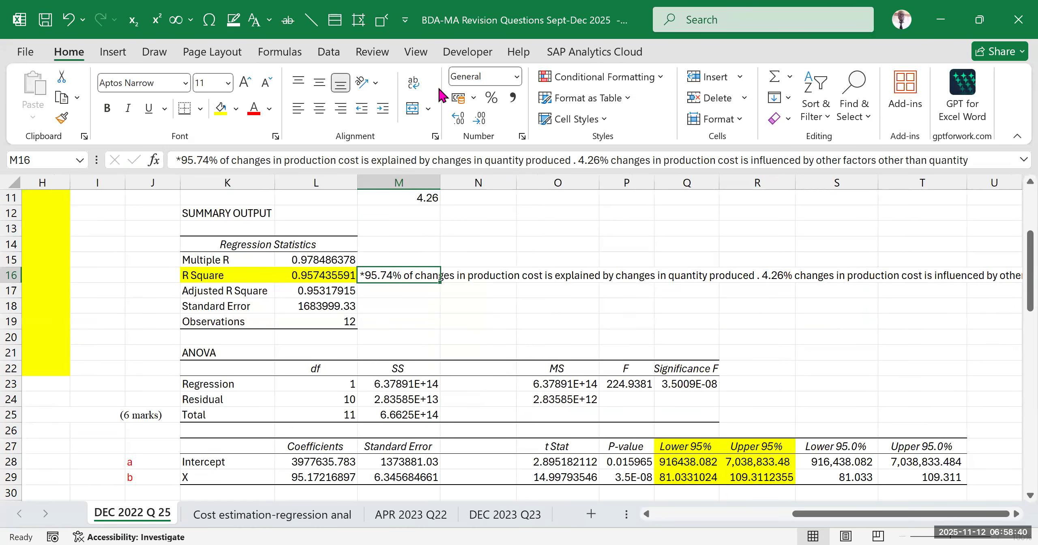
click(413, 83)
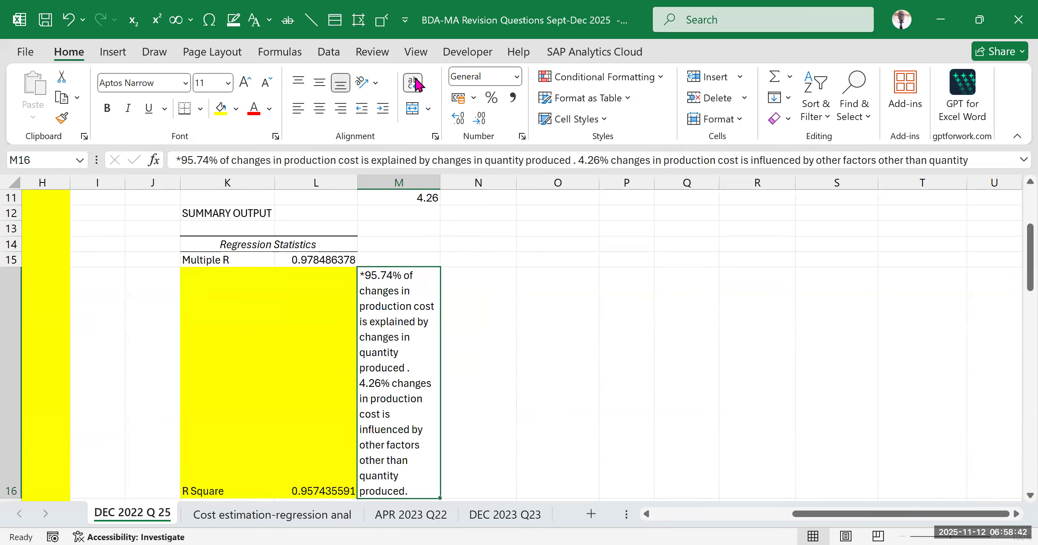
key(ctrl+z)
click(692, 339)
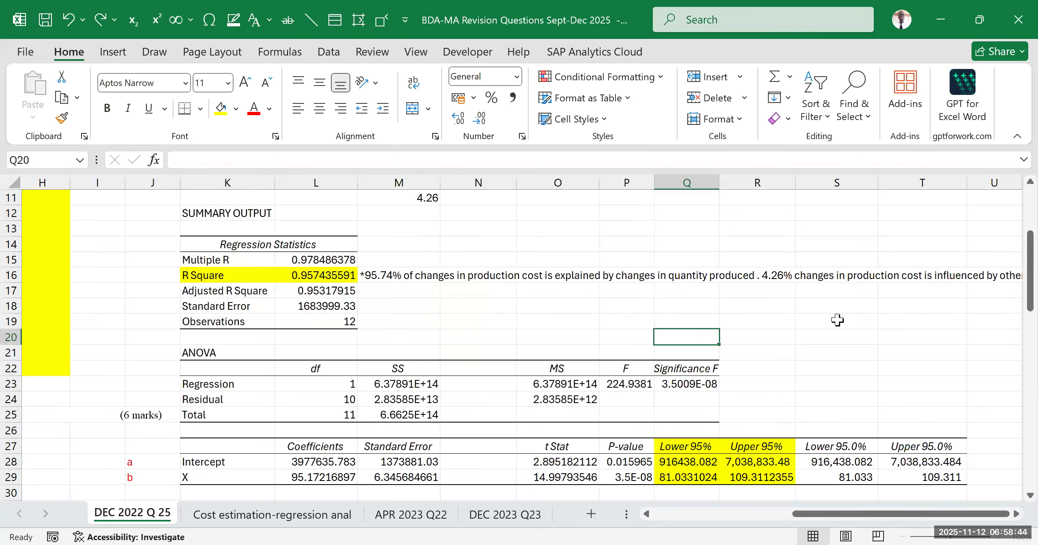
click(994, 321)
click(409, 272)
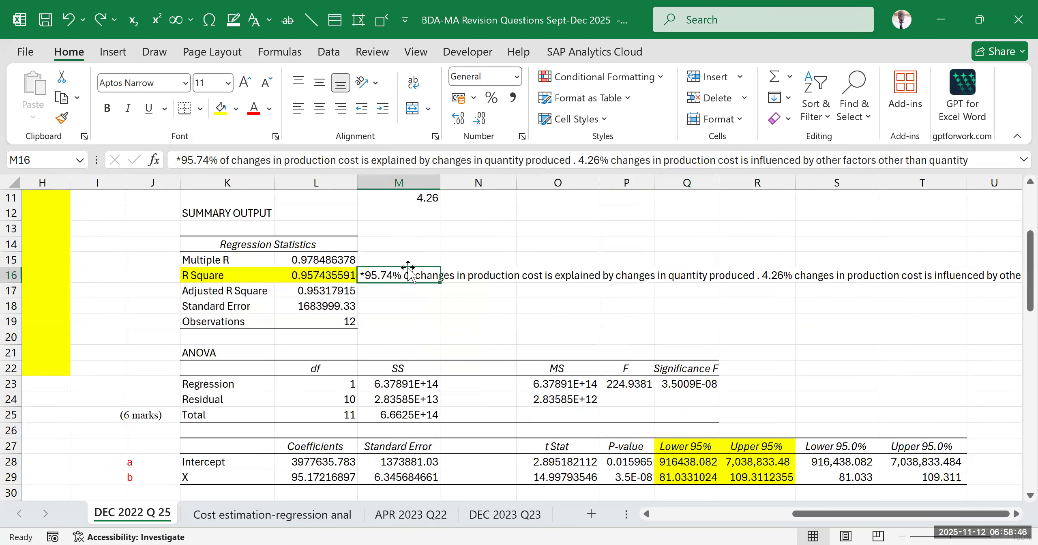
click(527, 305)
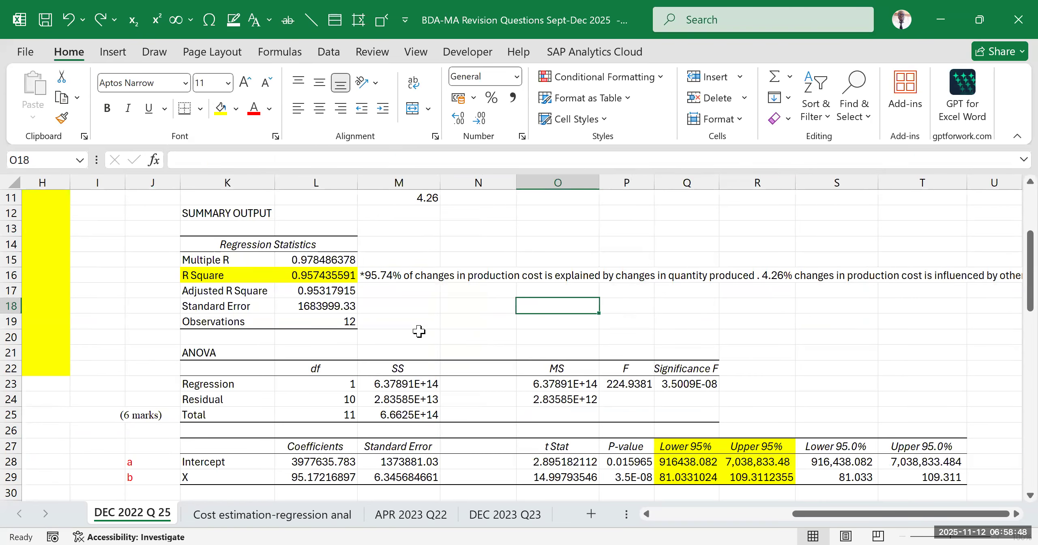
click(321, 279)
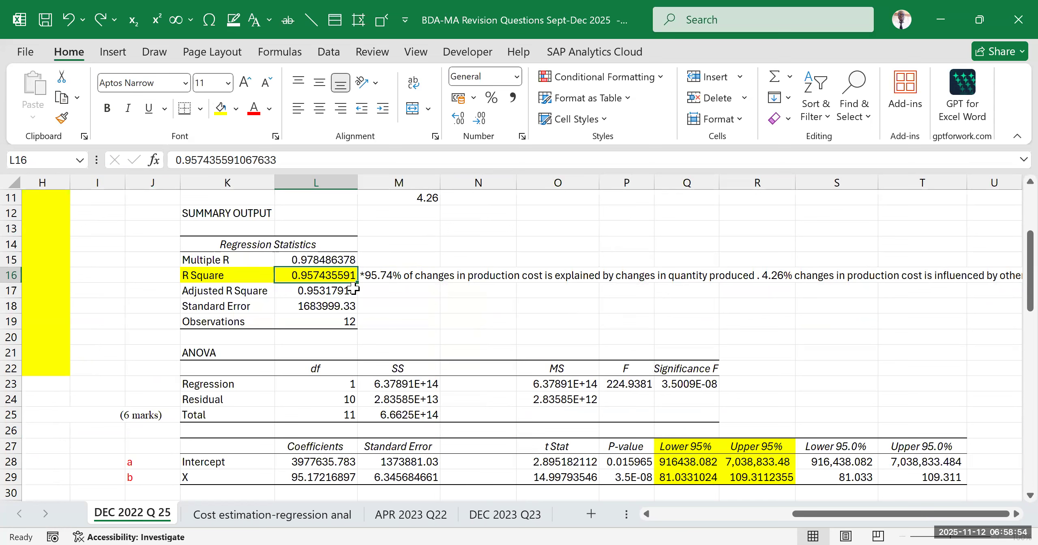
click(478, 306)
click(320, 274)
Enter the formula note "*R square=Explained sum of squares/Total sum of squares" in cell N18
click(472, 306)
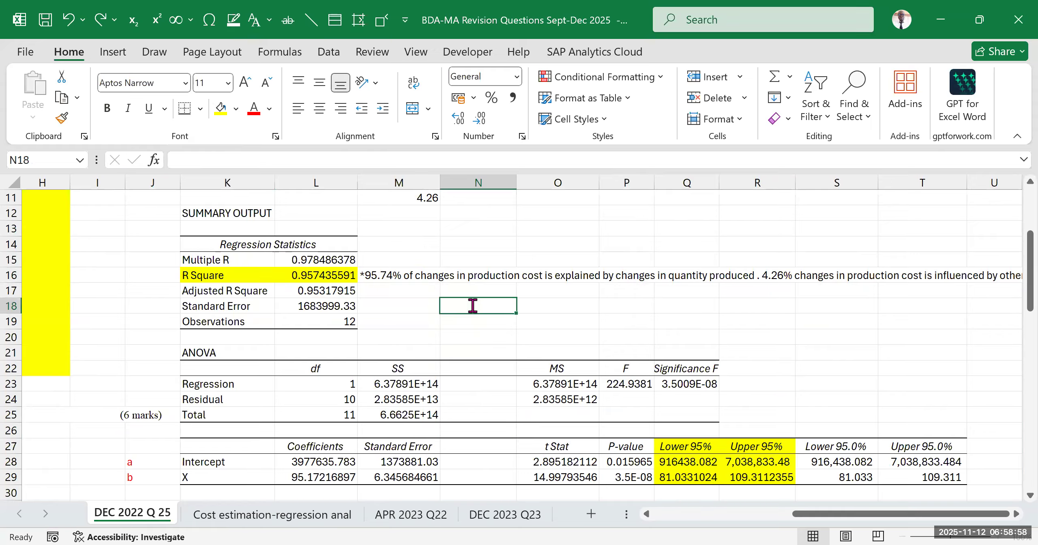
text(*)
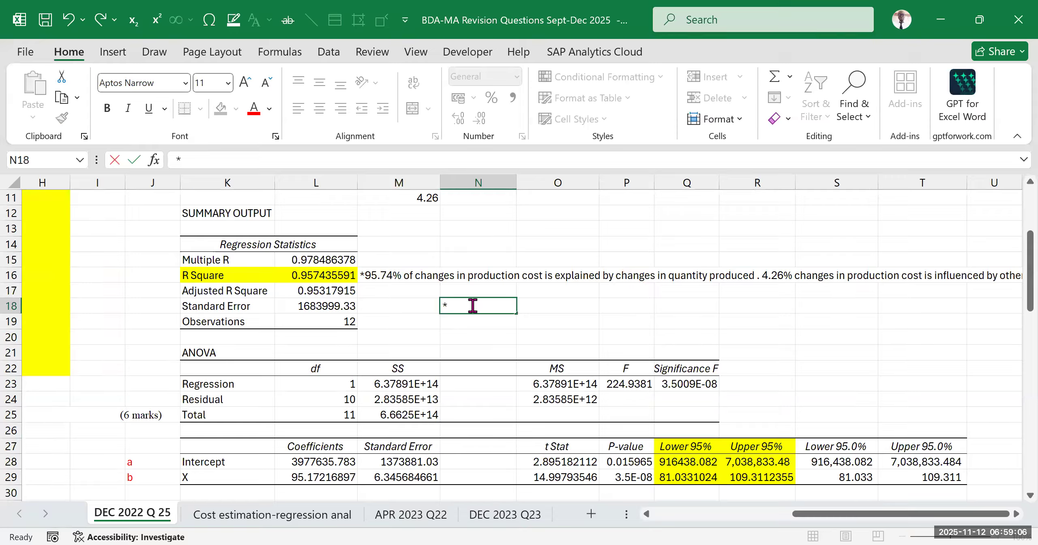
text(R square=)
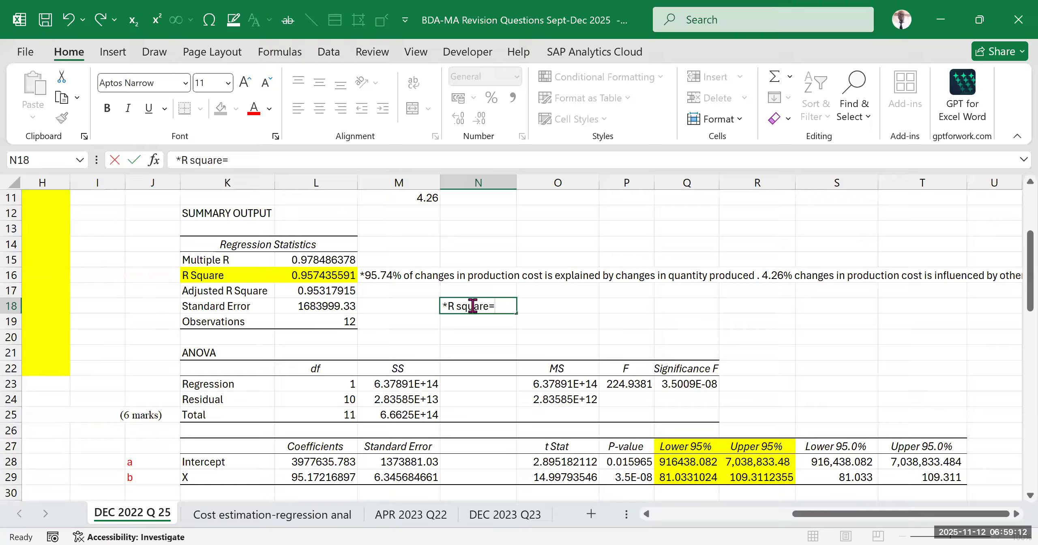
text(Explained sum)
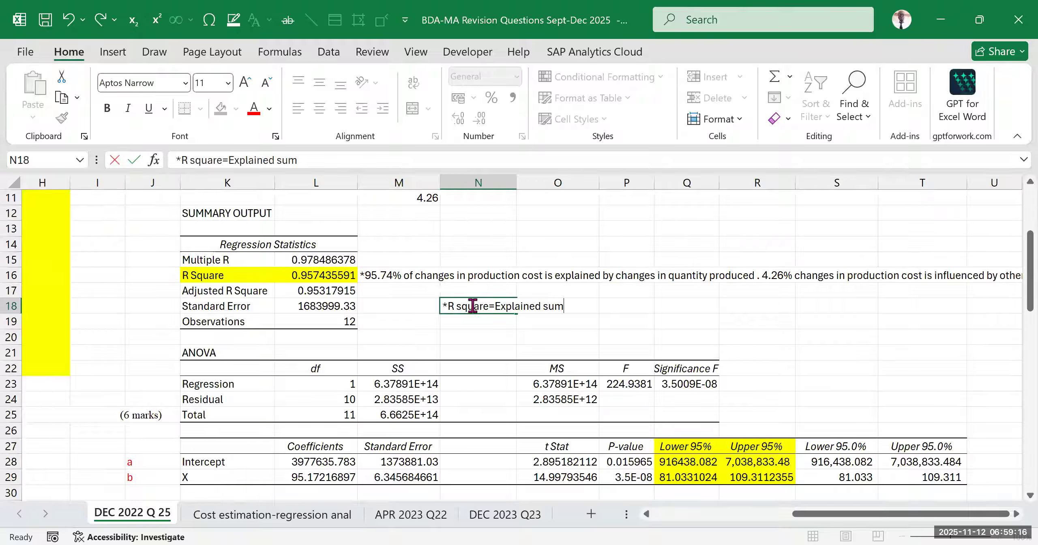
text( of squares)
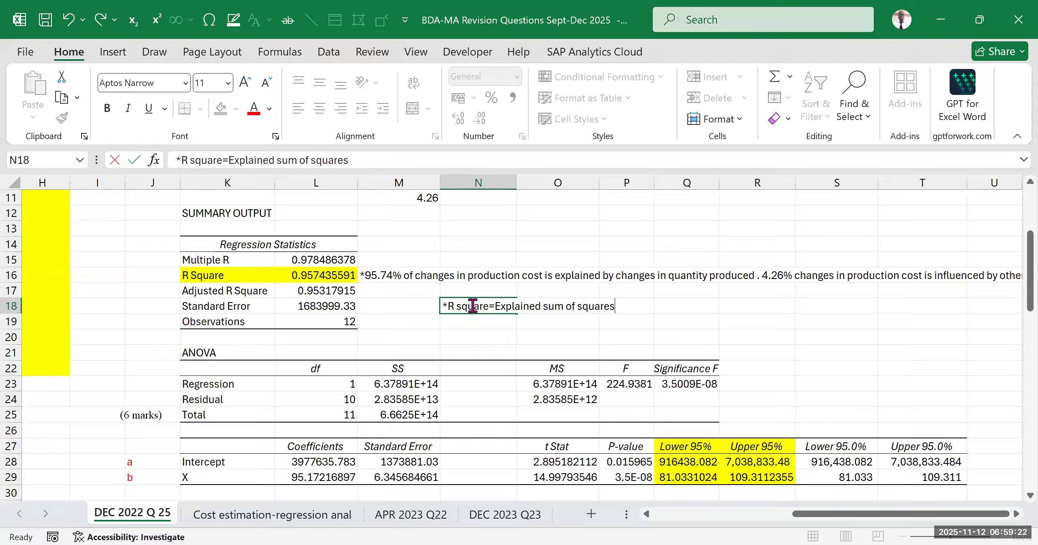
text(/Total)
text(sum of s)
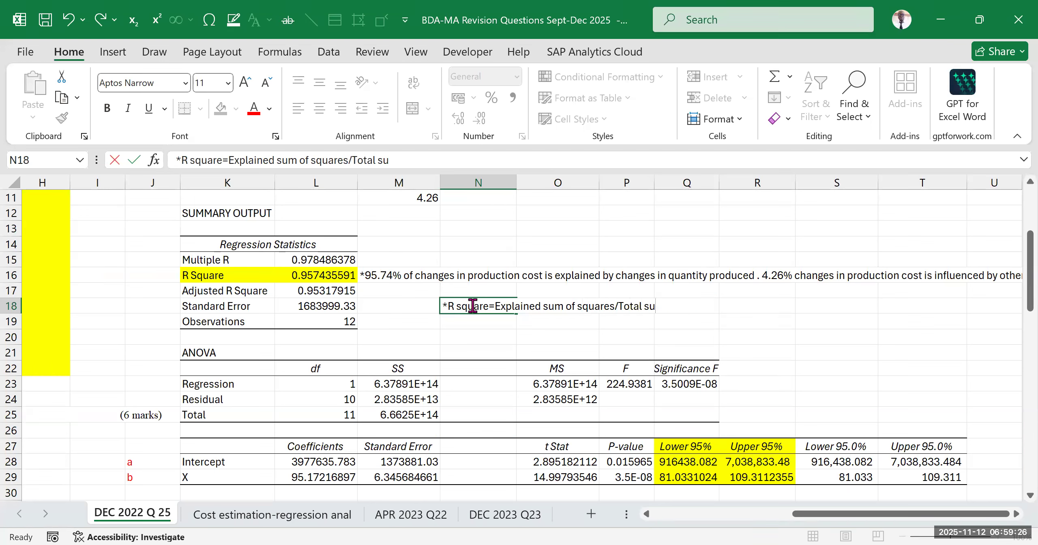
text(quares)
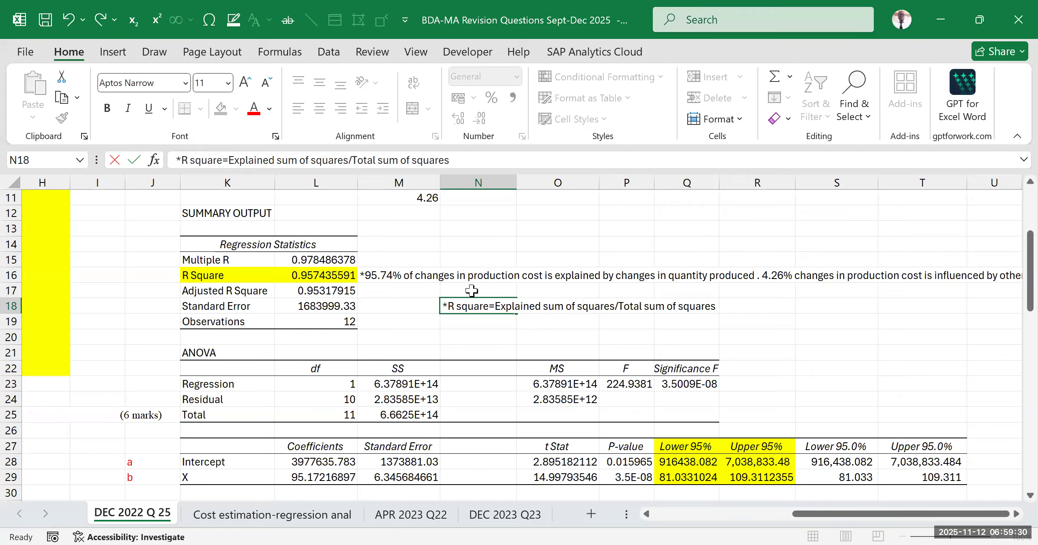
Add the abbreviation (ESS) after "Explained sum of squares" and (TSS) after "Total sum of squares" in N18, and commit the note
click(351, 161)
text(()
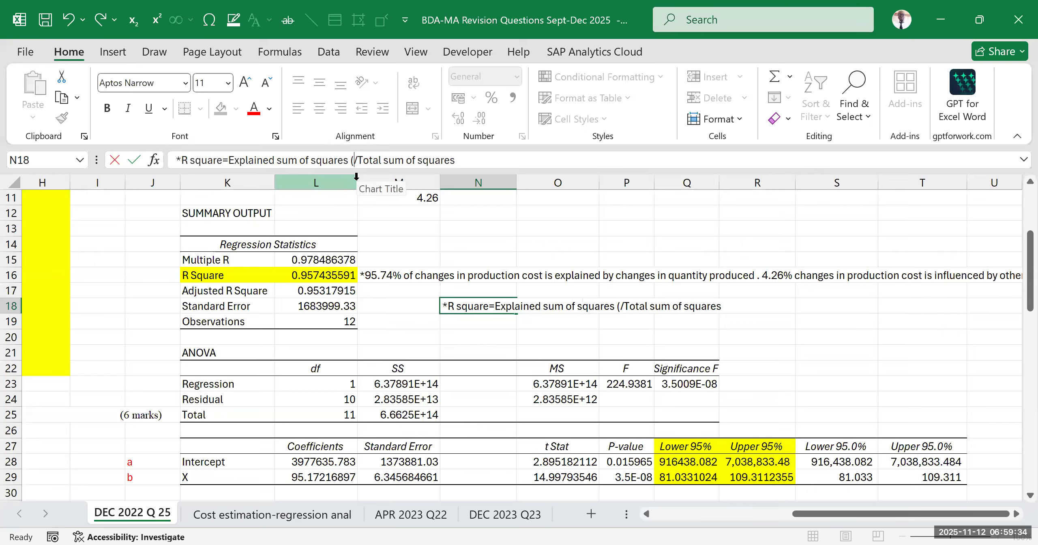
text(ESS) )
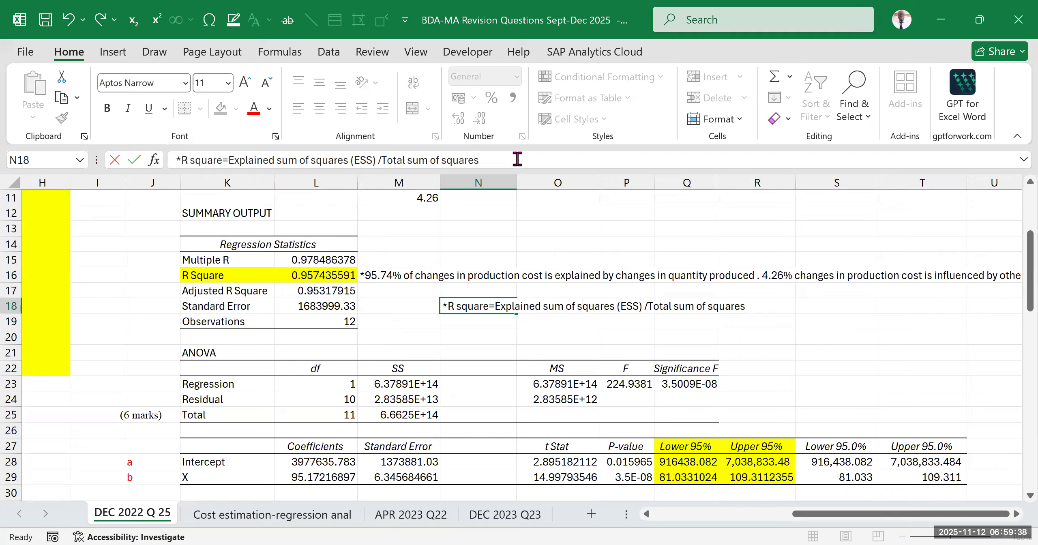
text( (TSS))
click(876, 401)
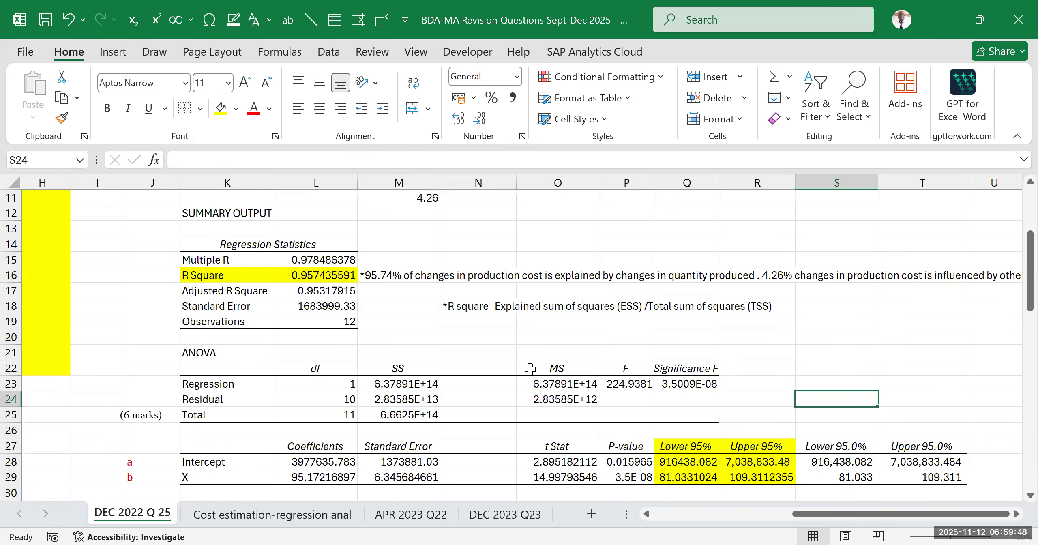
scroll(551, 347, down, 3)
scroll(632, 347, up, 2)
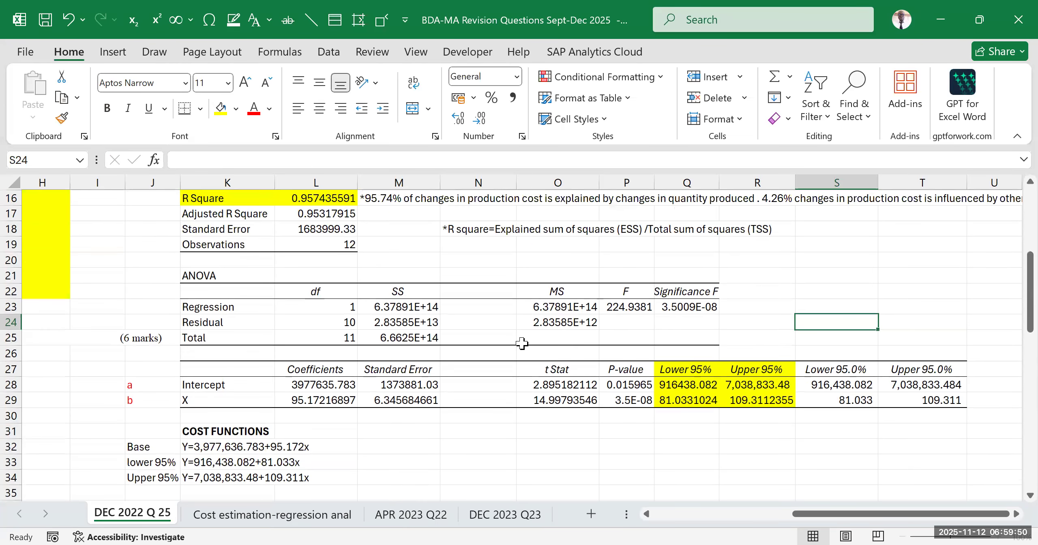
scroll(507, 343, up, 3)
scroll(488, 399, down, 1)
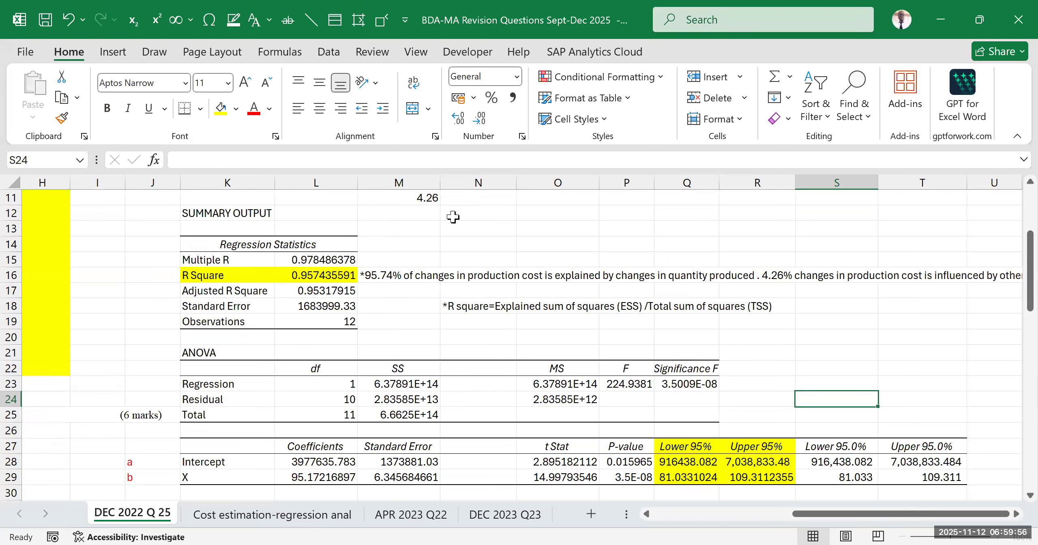
click(851, 350)
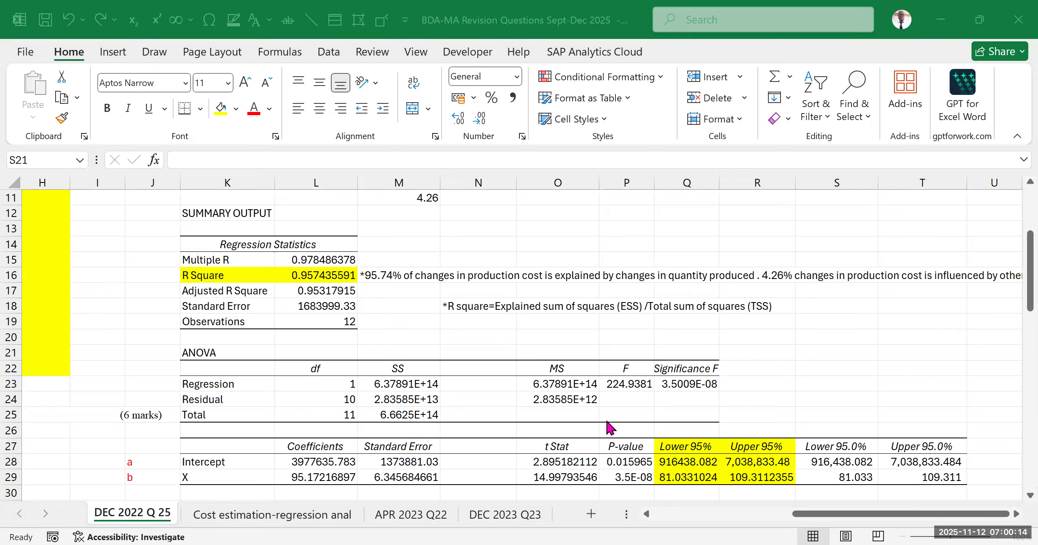
click(395, 371)
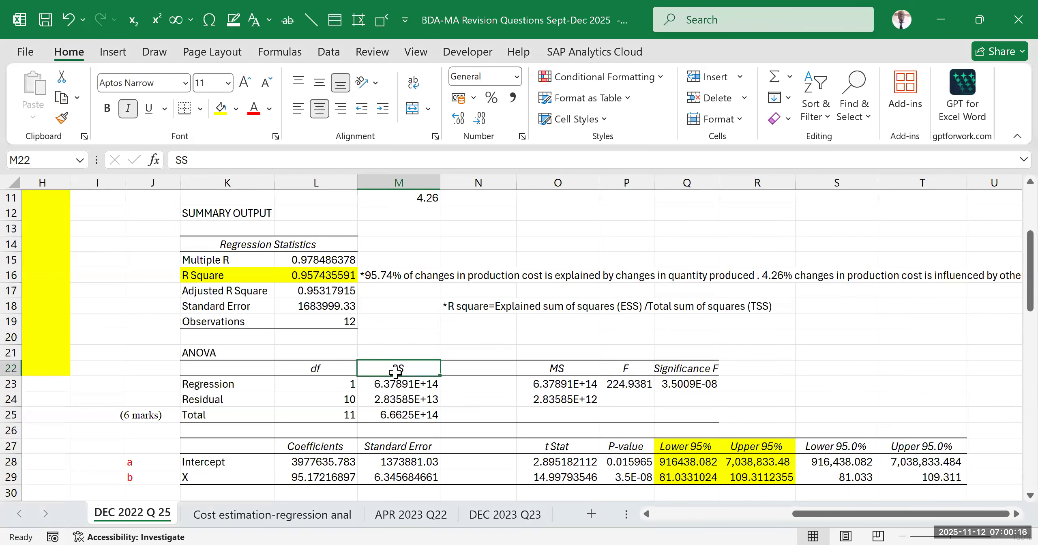
Calculate R Square in O19 by dividing the regression SS by the total SS with =M23/M25
click(537, 327)
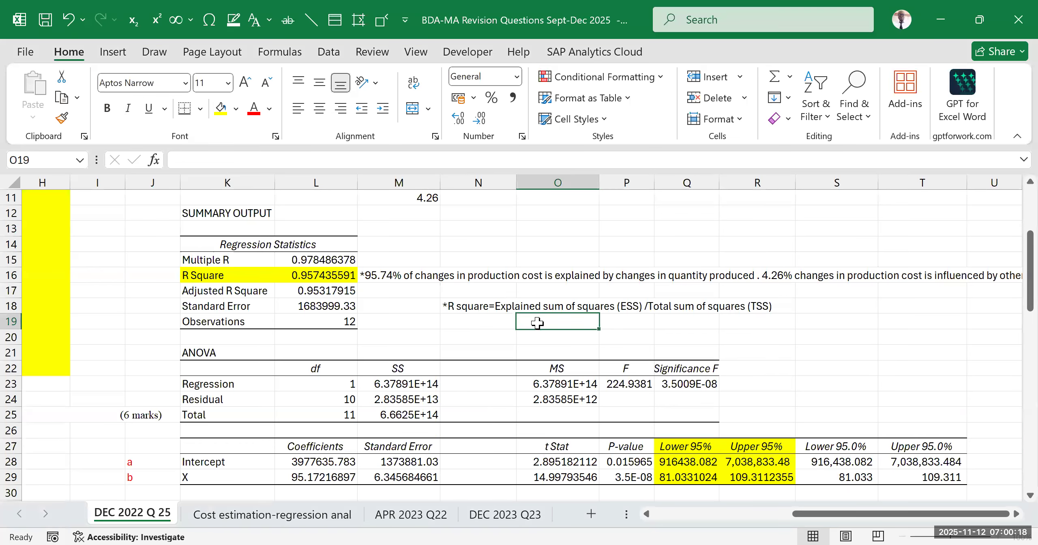
text(=)
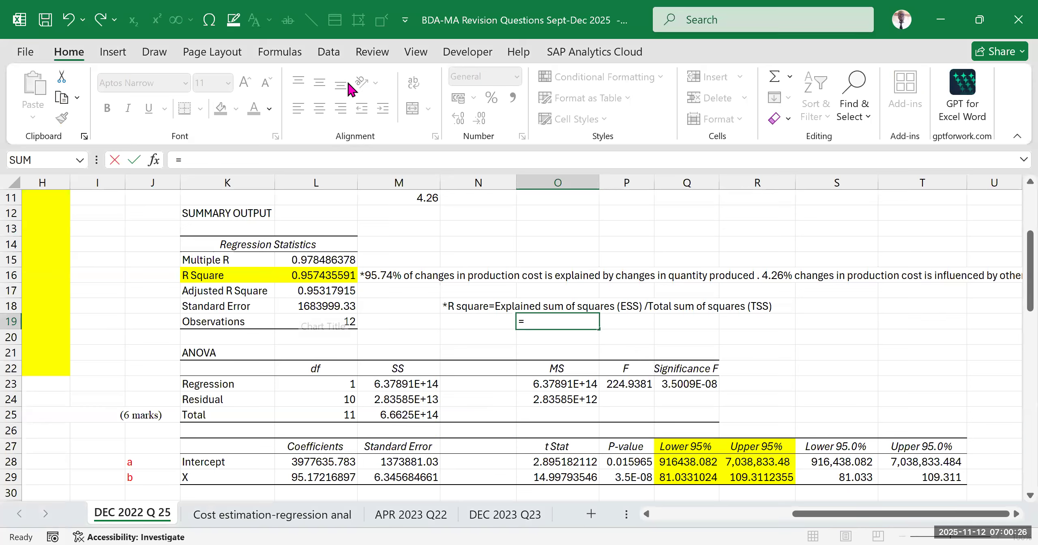
key(alt+Tab)
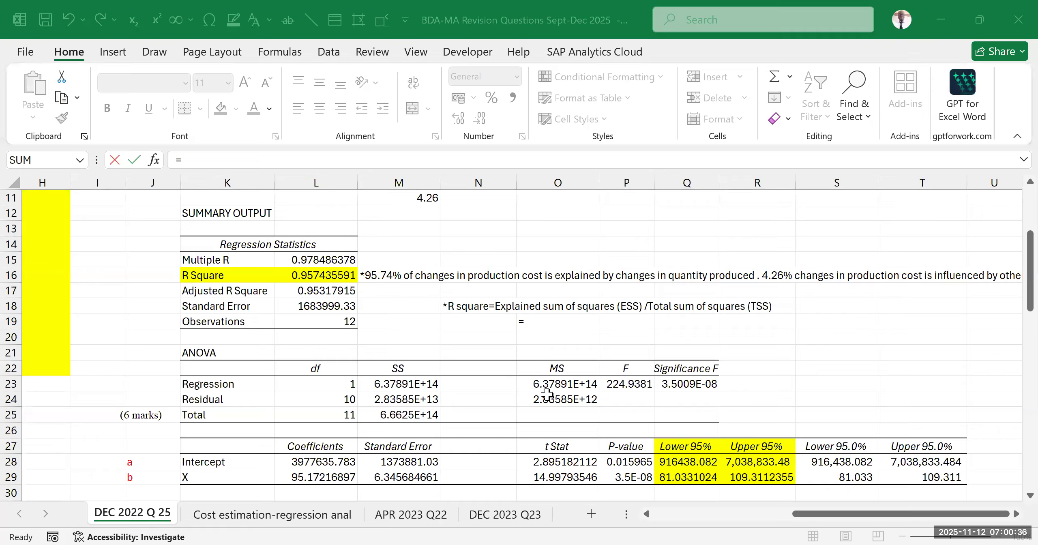
key(alt+Tab)
click(405, 384)
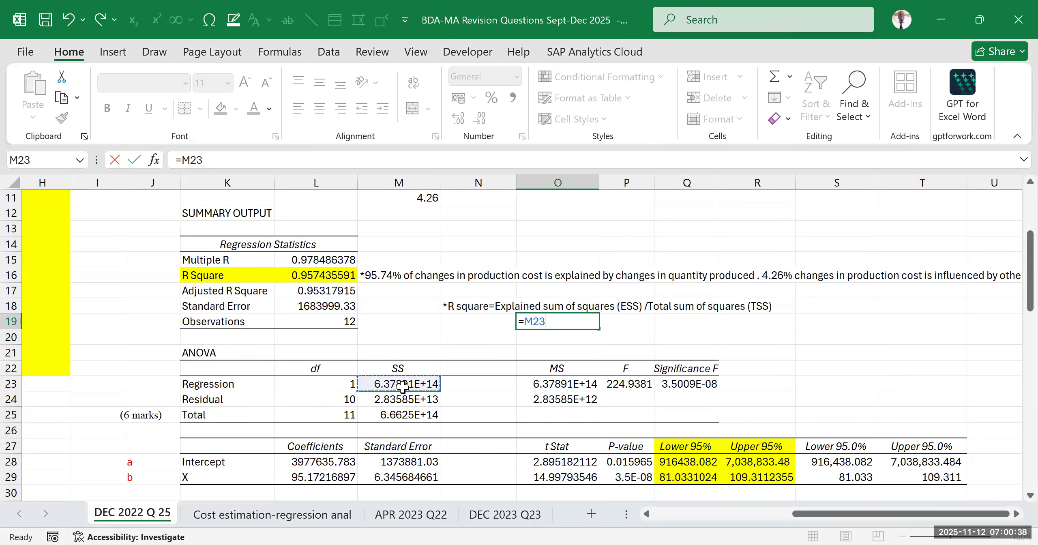
text(/)
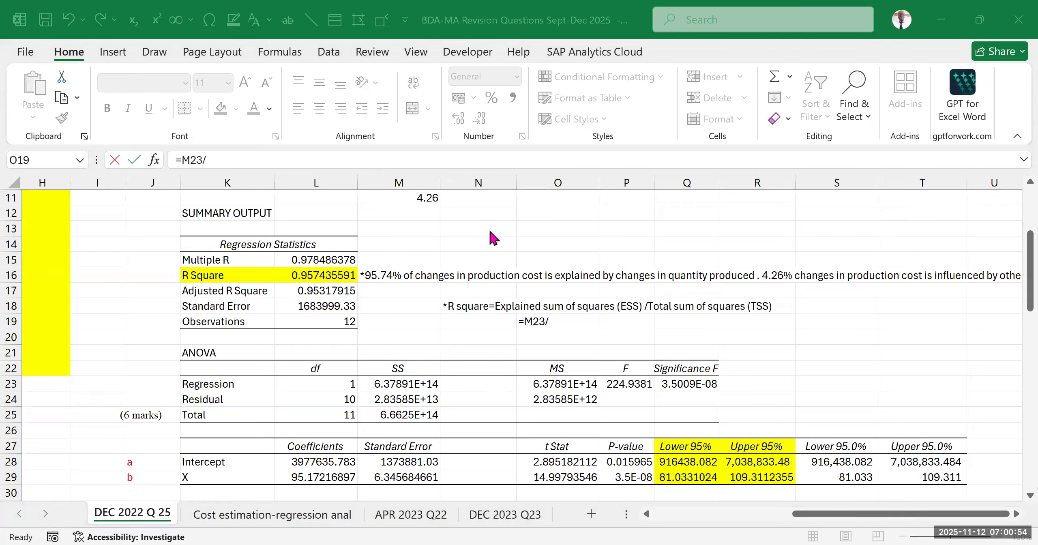
click(558, 319)
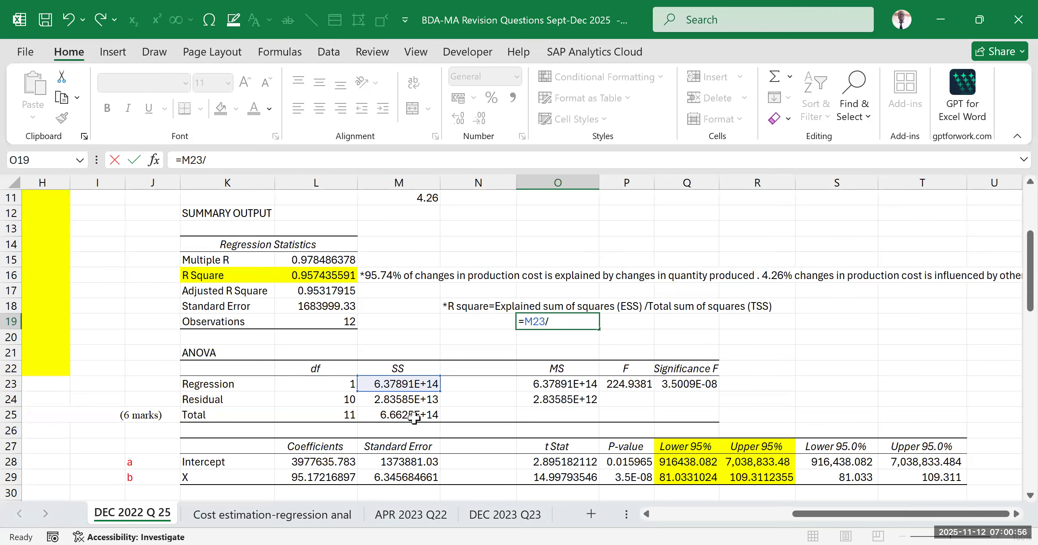
click(383, 415)
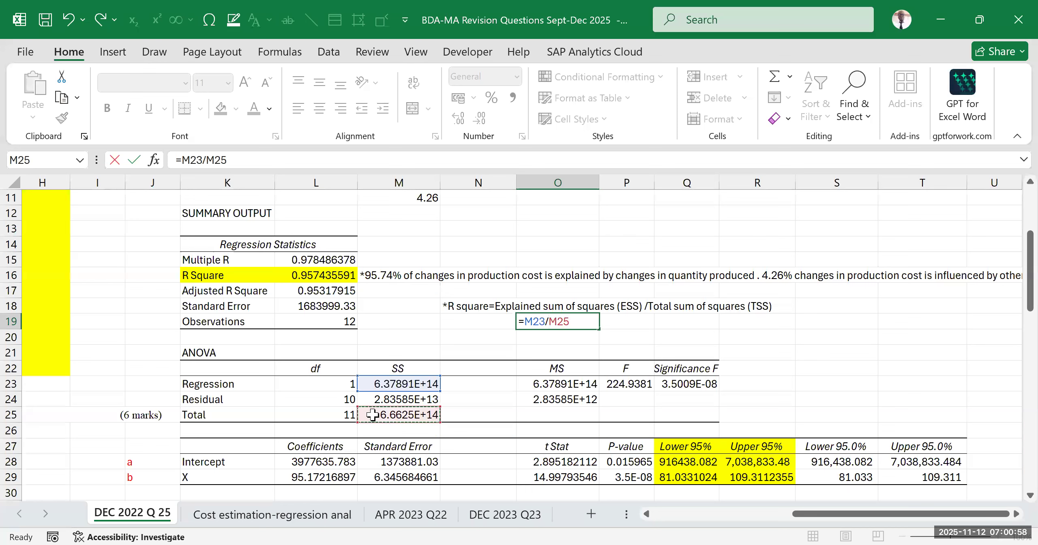
key(Return)
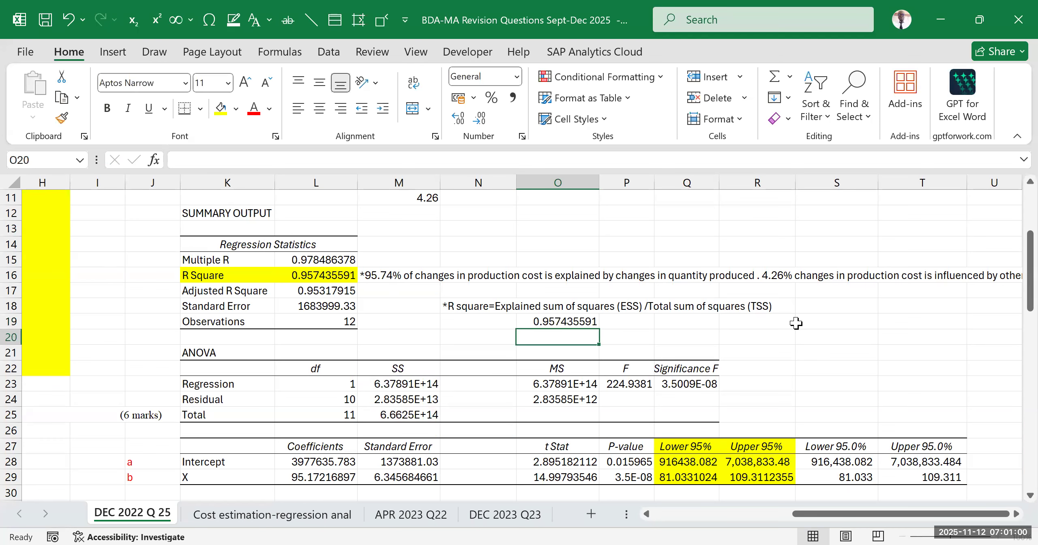
Check the O19 result against the R Square row in the summary output and make O19 bold
click(536, 318)
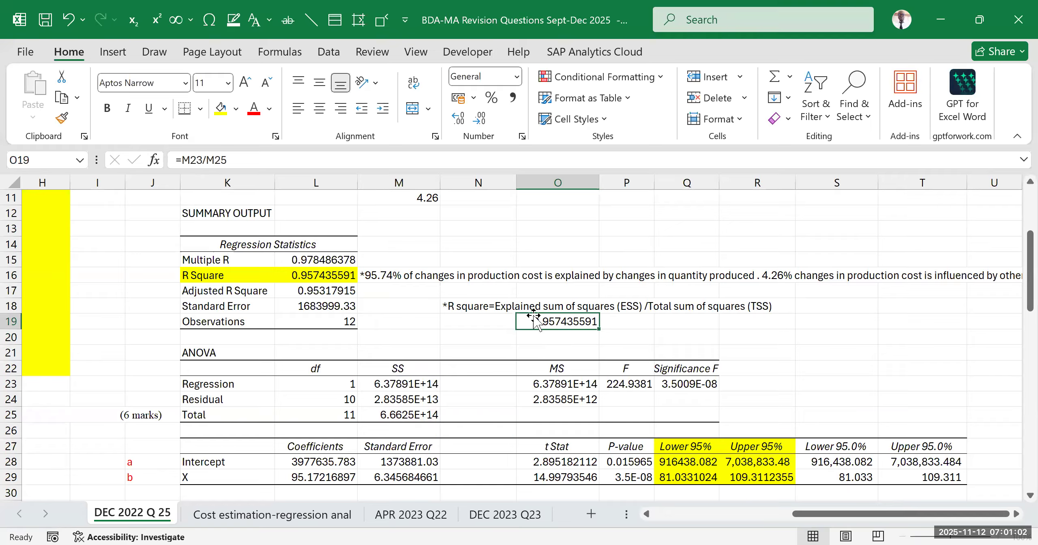
drag(209, 276, 296, 277)
click(572, 322)
click(104, 108)
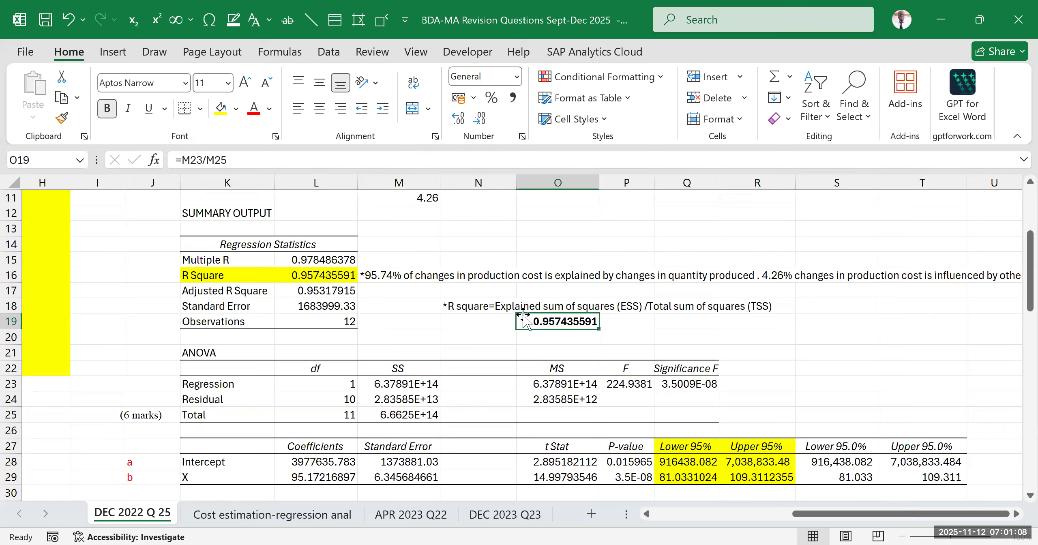
click(759, 341)
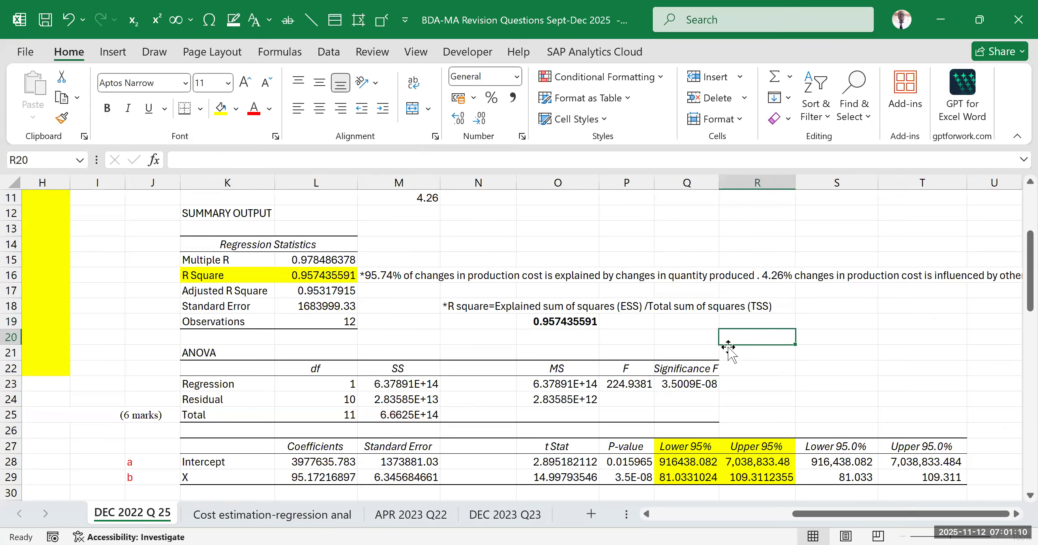
click(863, 363)
click(888, 288)
click(766, 294)
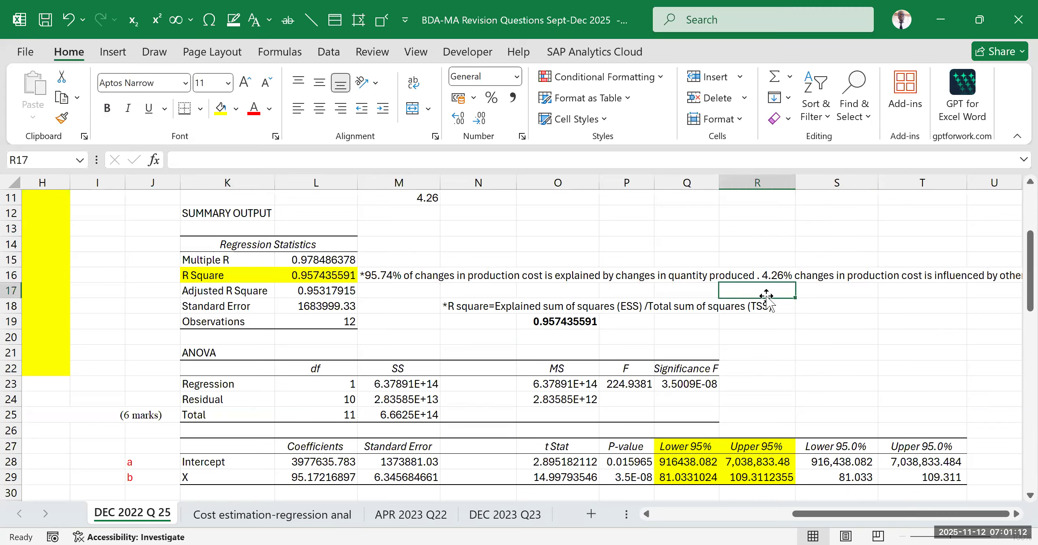